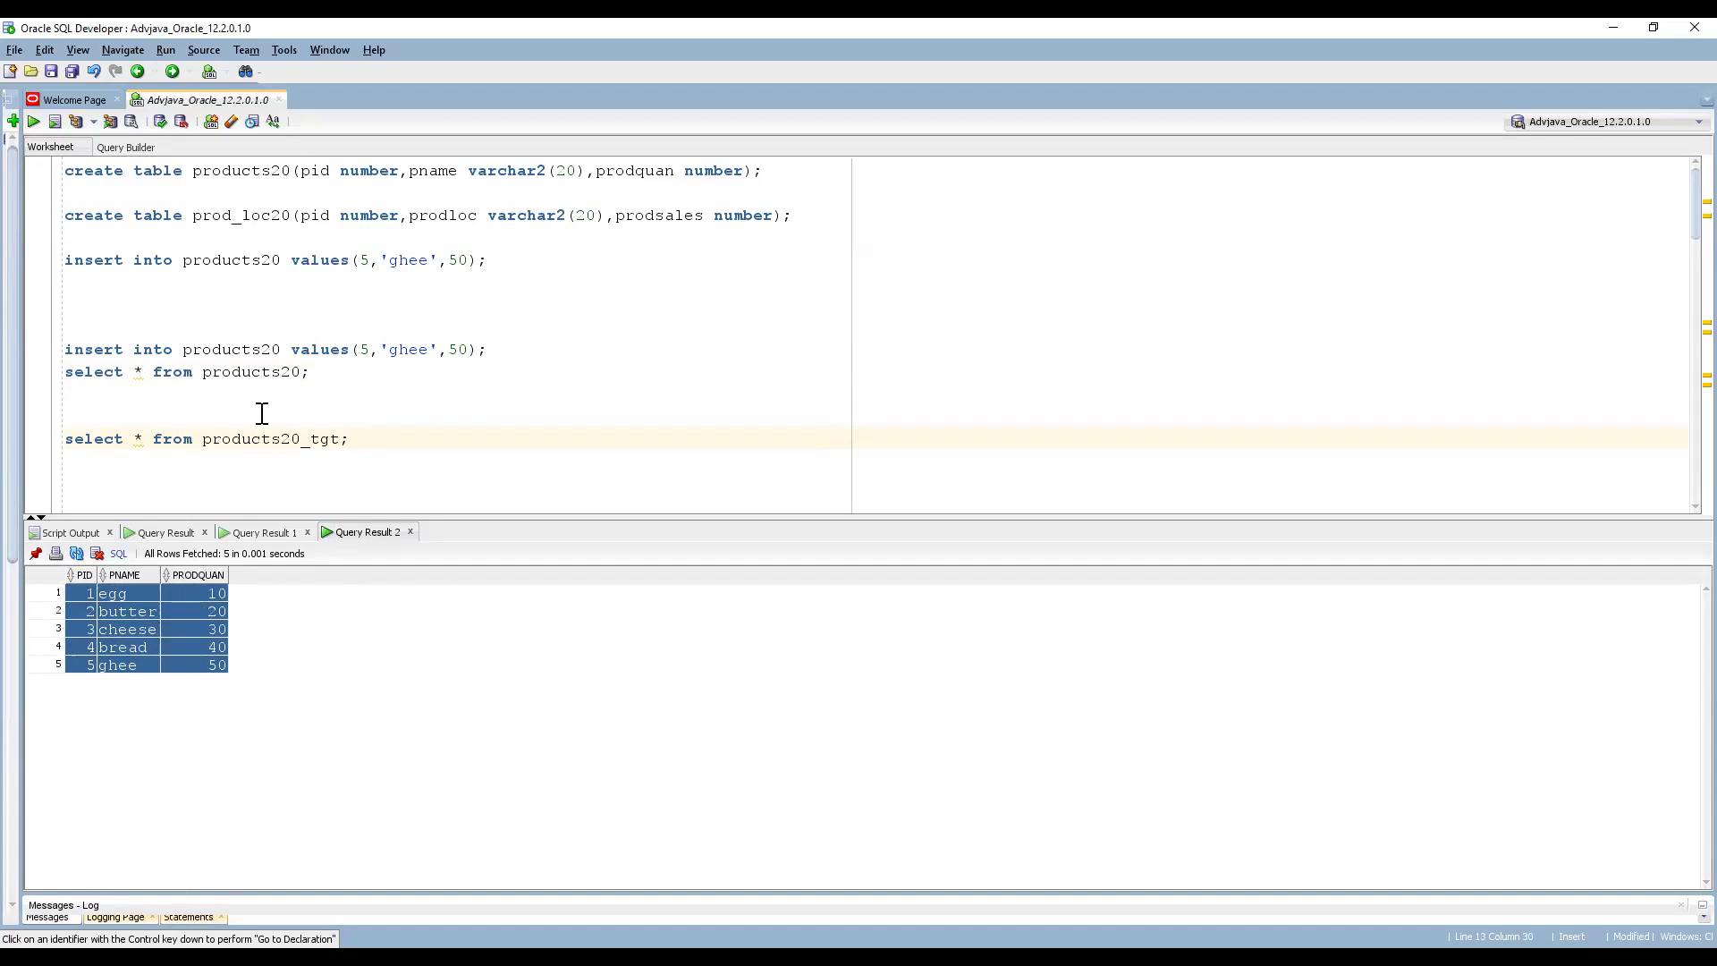
Query the products20_tgt target table and the products20 source table to compare their rows.
click(33, 121)
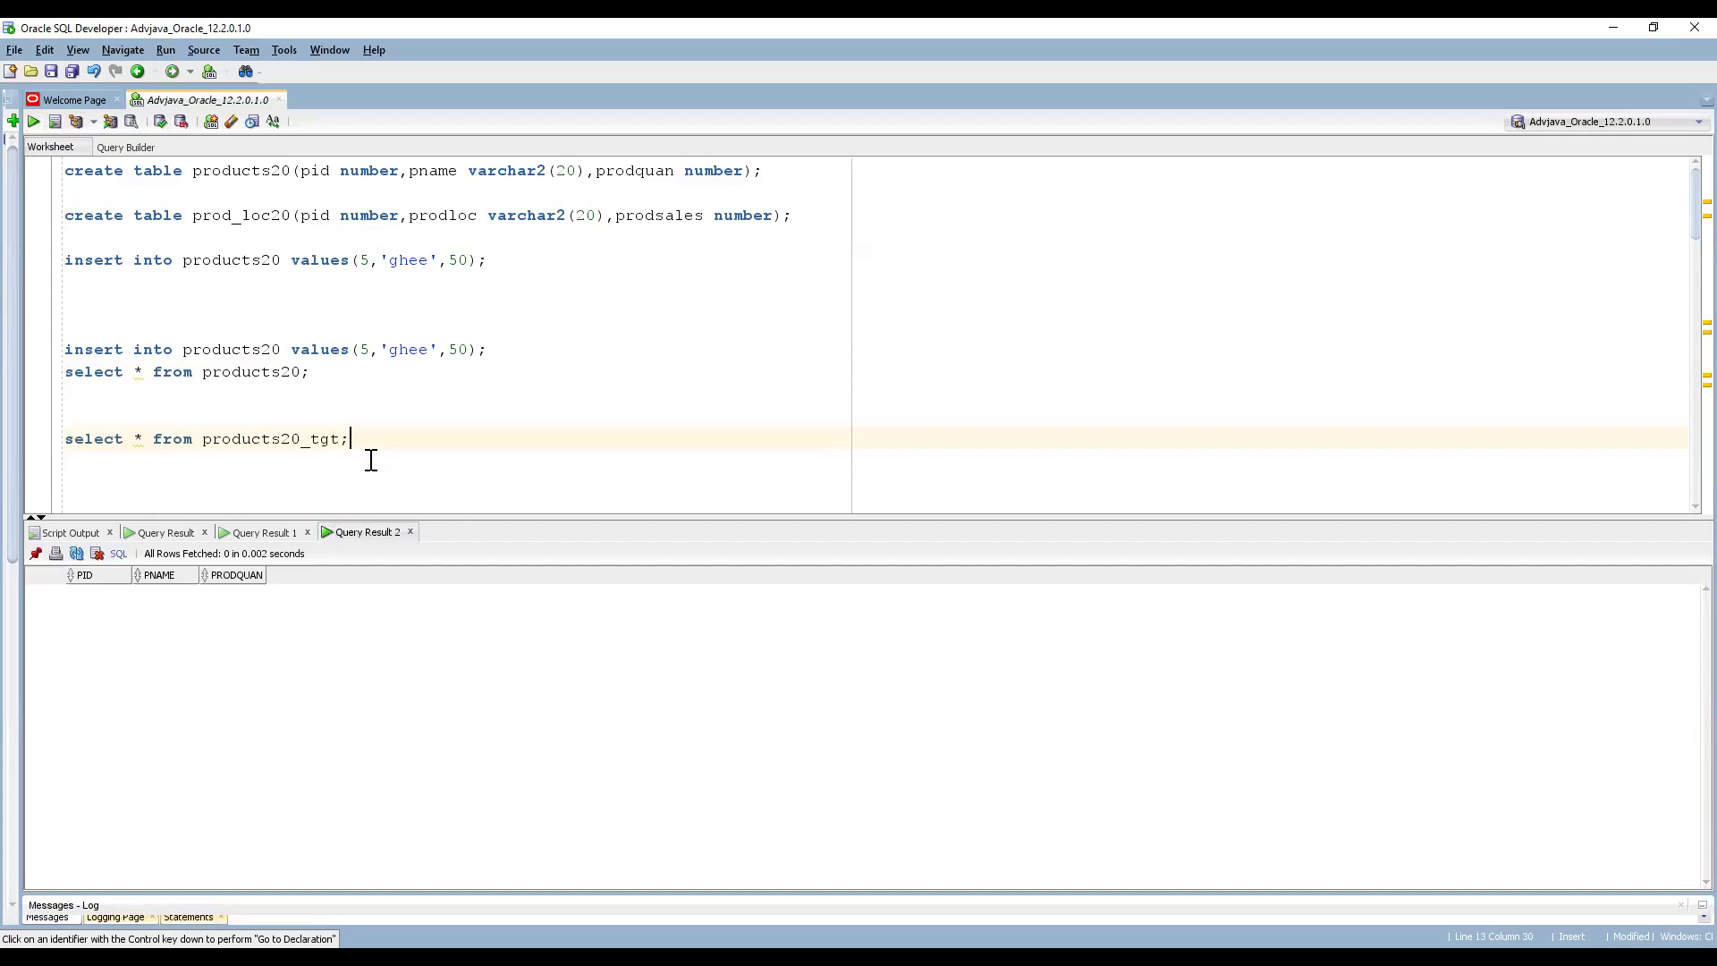
click(324, 373)
click(36, 120)
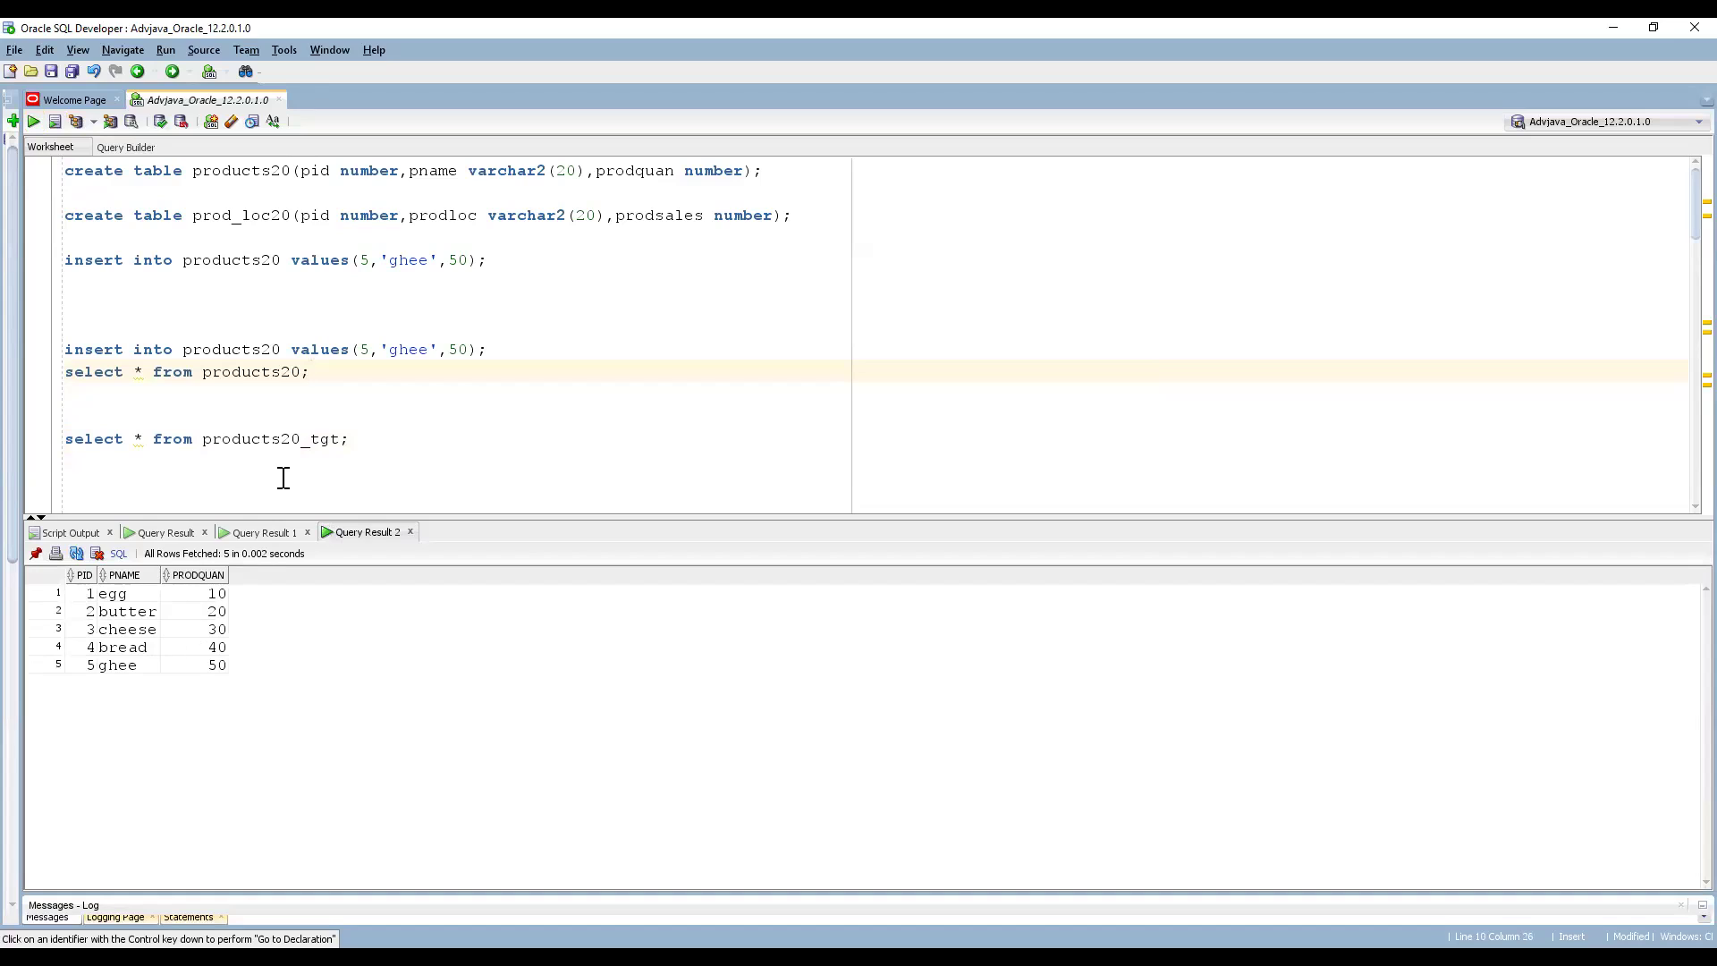
drag(351, 438, 58, 441)
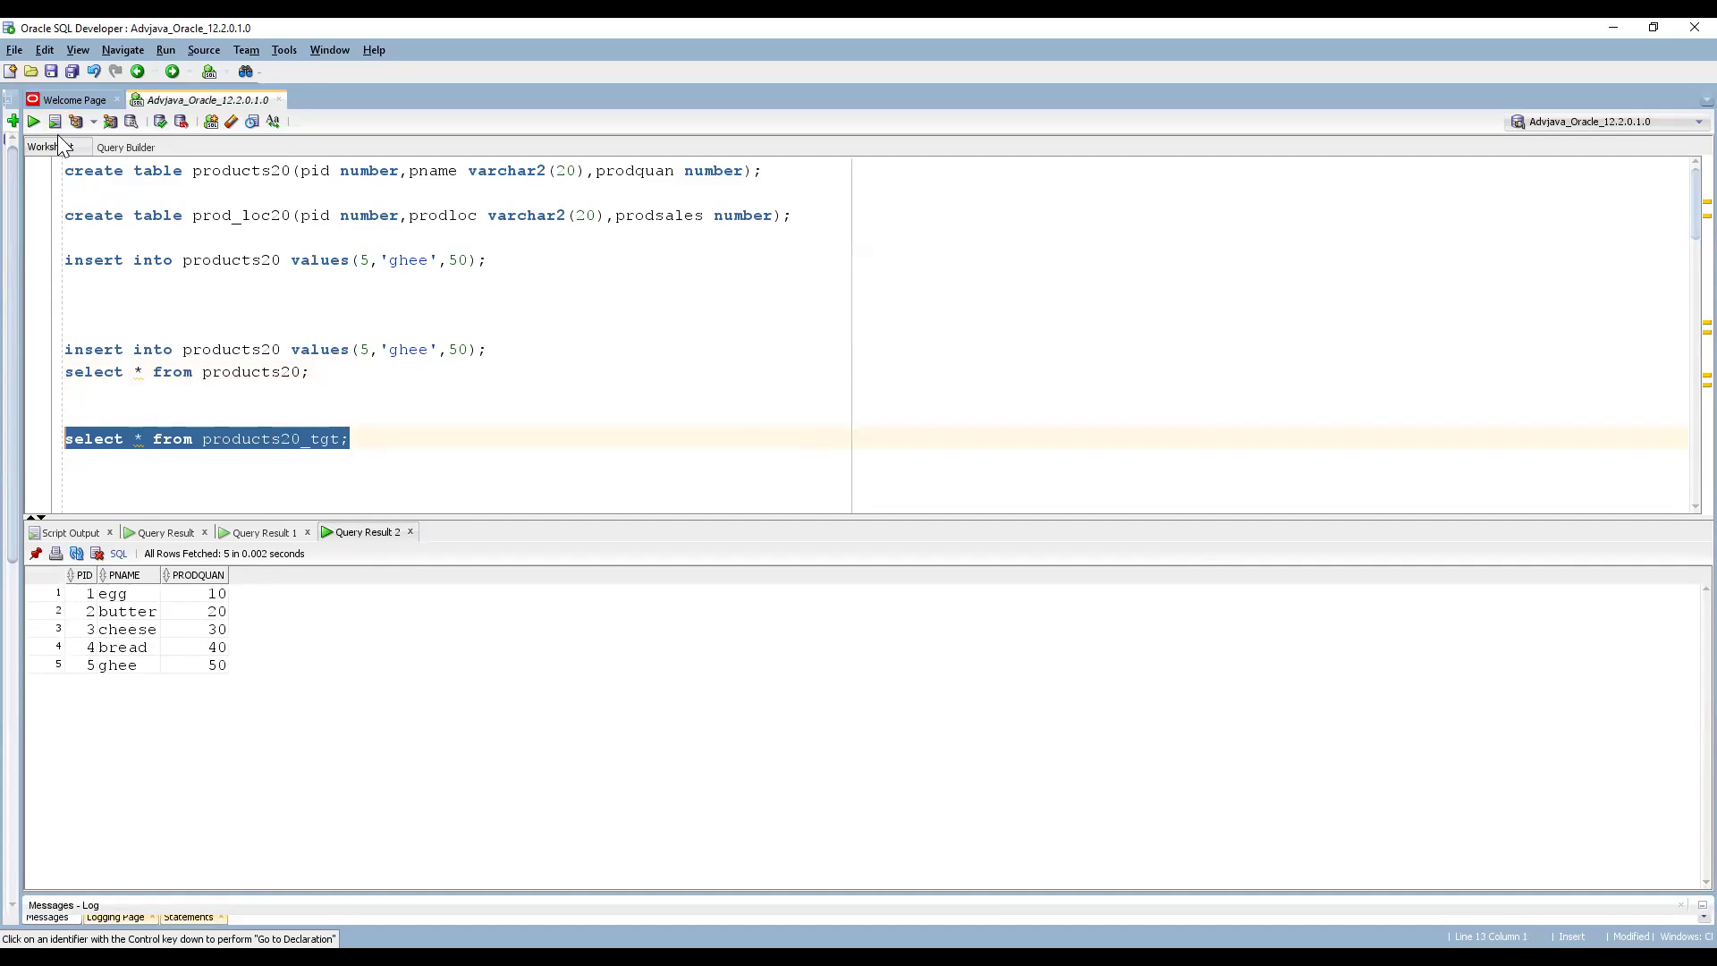
click(33, 123)
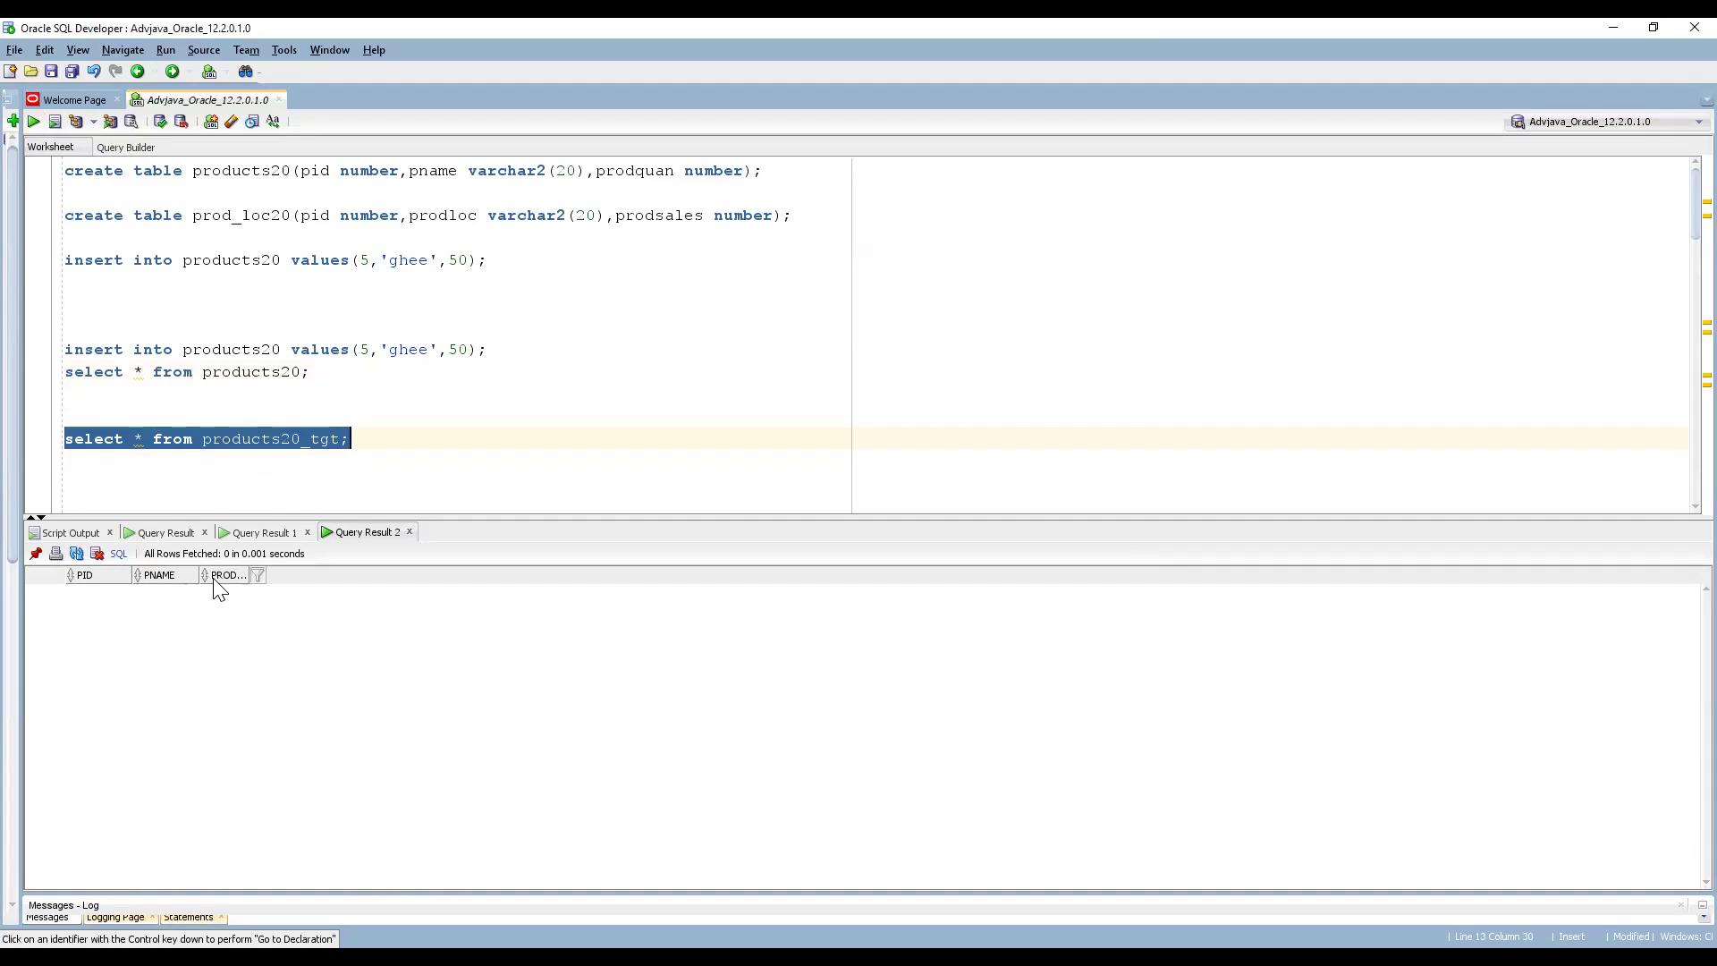
click(355, 437)
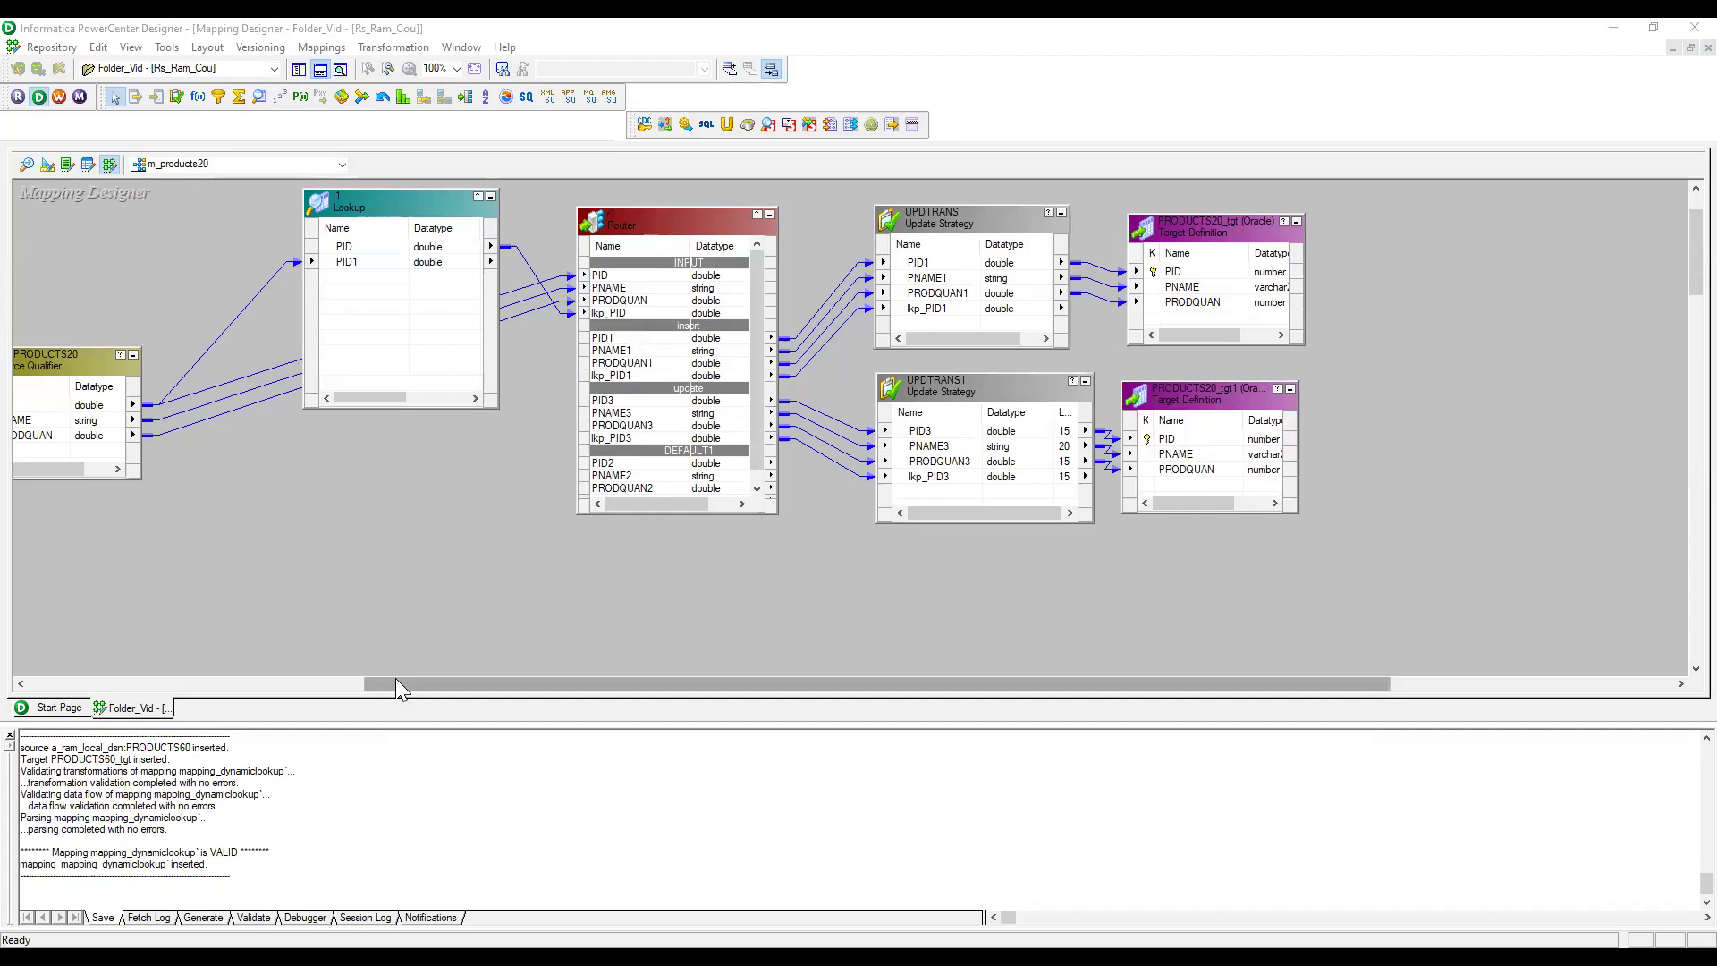
Switch to Informatica PowerCenter Designer and review the ports of the l1 Lookup transformation in m_products20.
drag(395, 678, 340, 676)
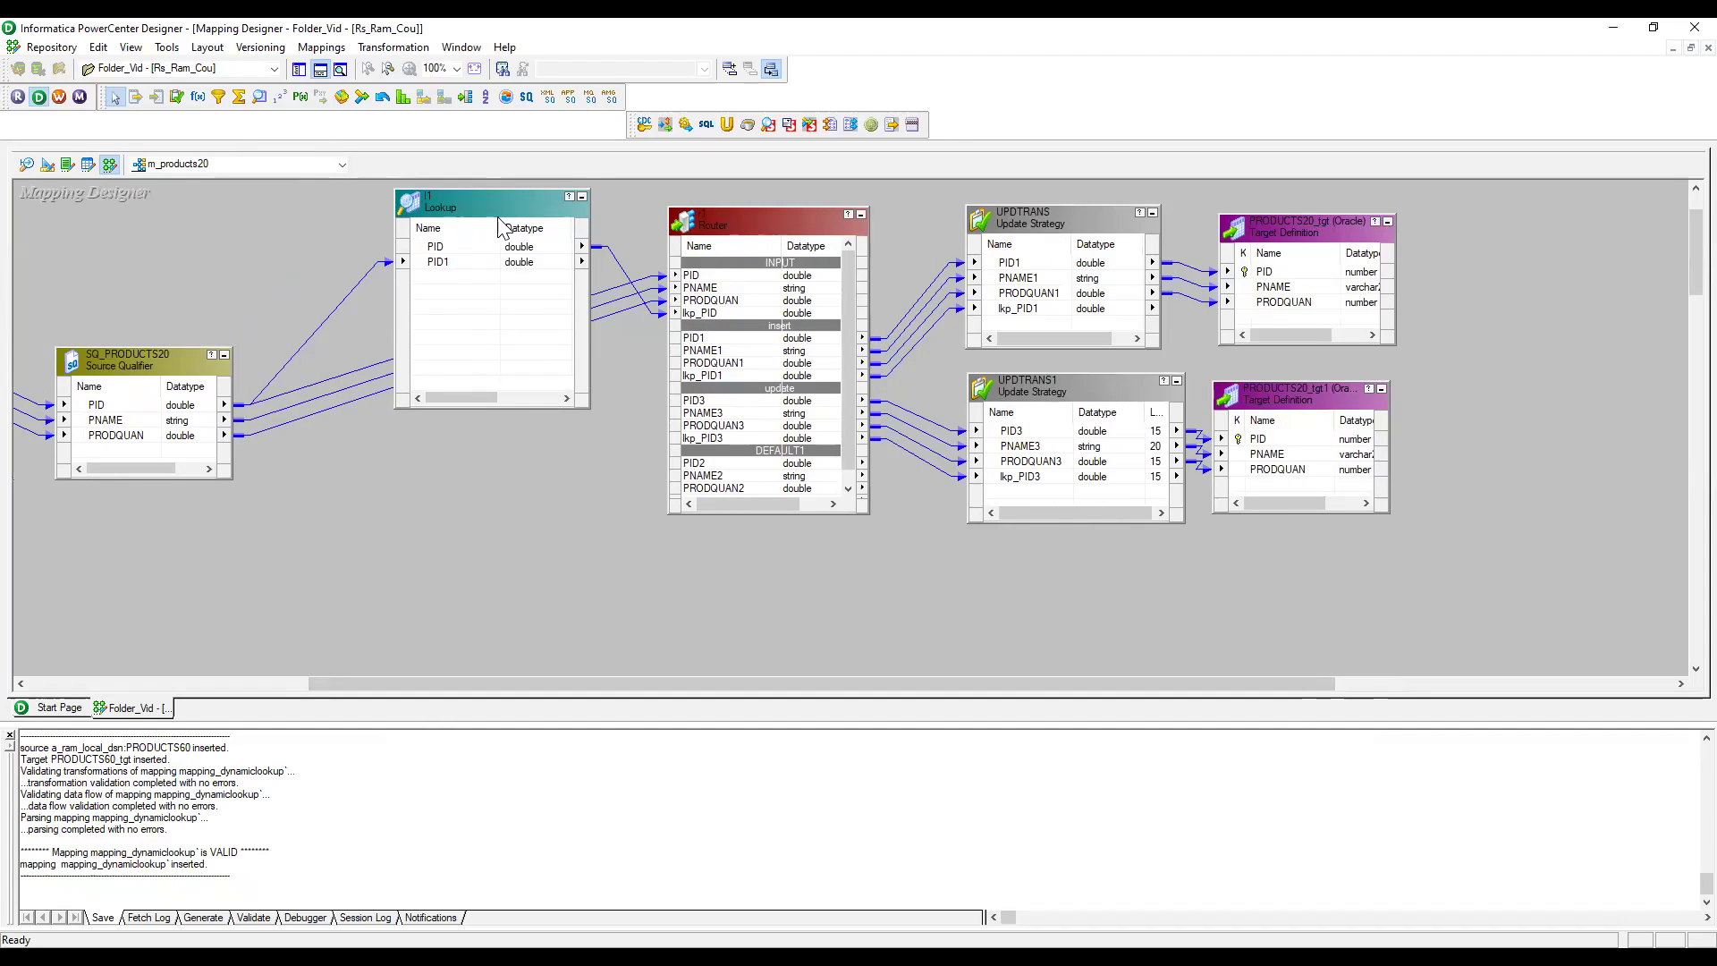
click(467, 201)
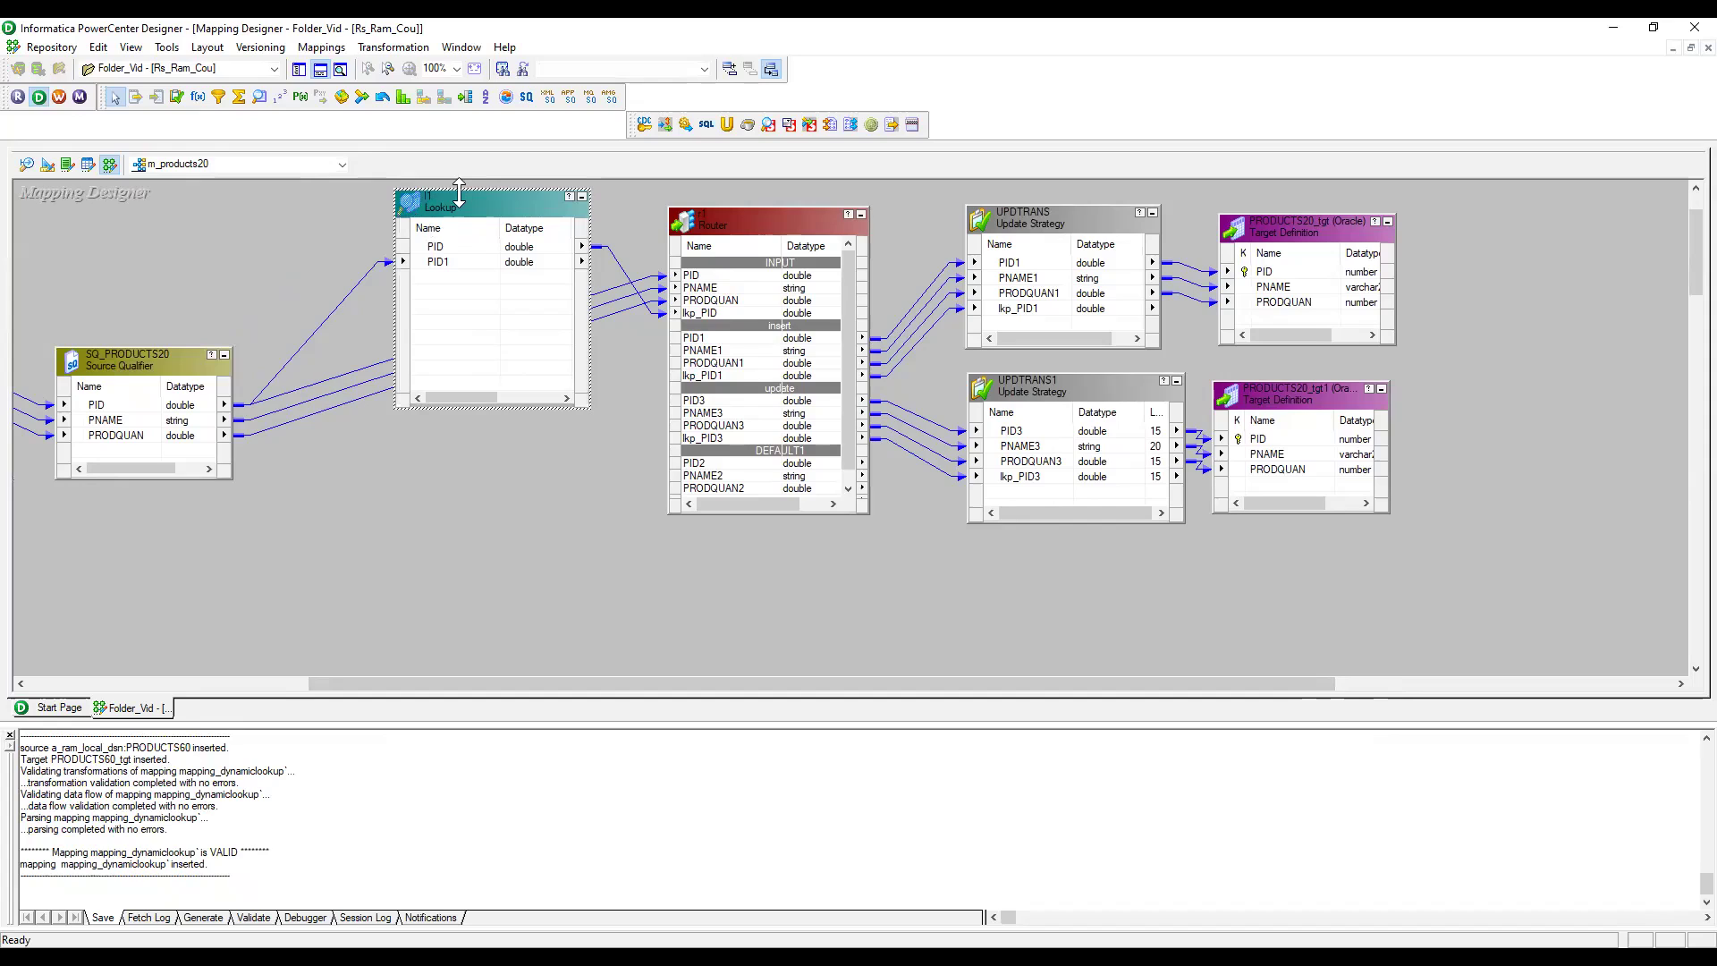
double_click(456, 205)
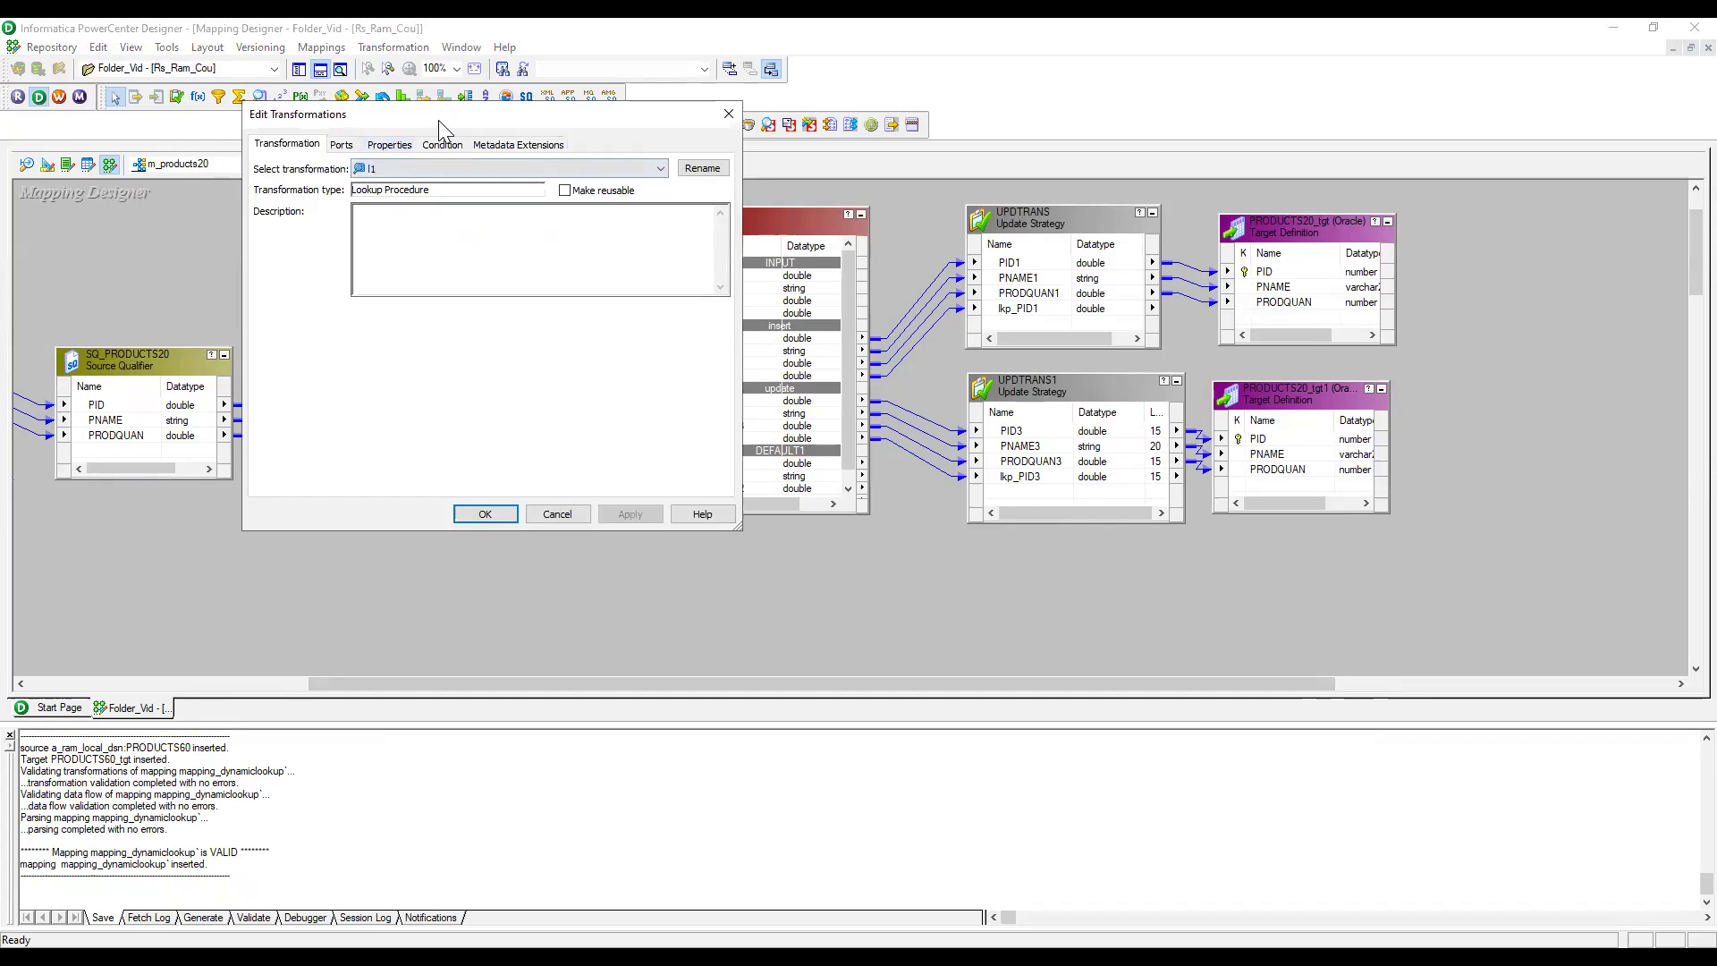
drag(438, 120, 400, 157)
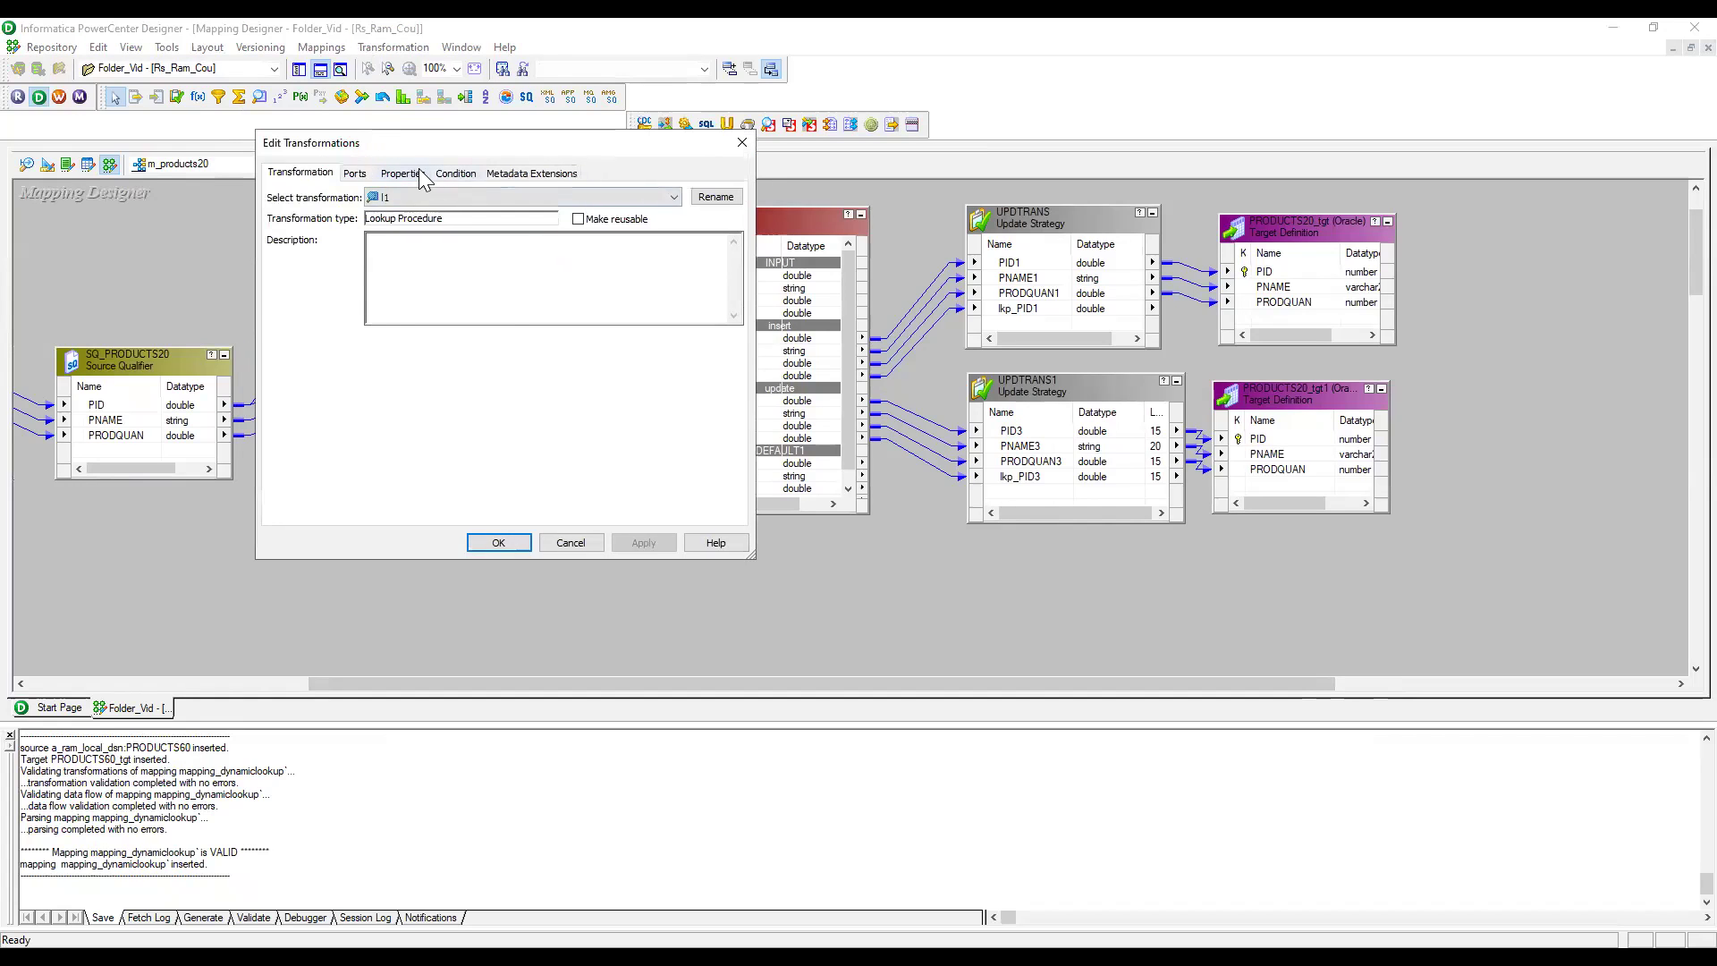
click(420, 174)
click(355, 173)
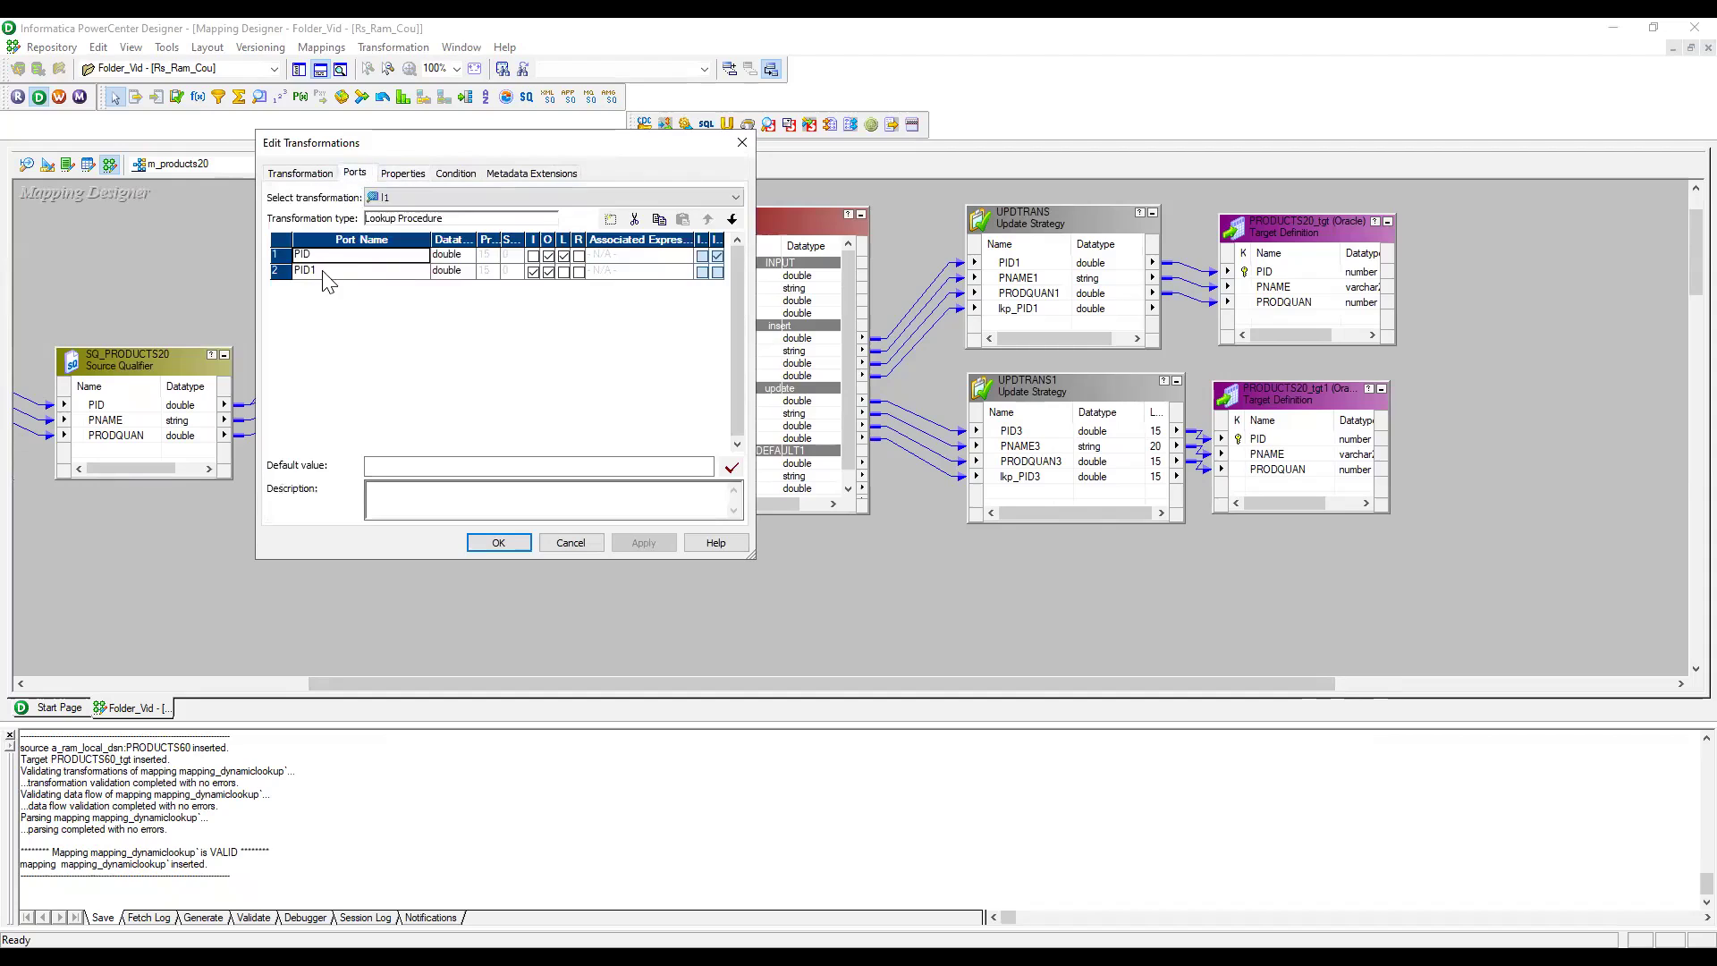
click(336, 253)
drag(336, 253, 292, 254)
click(742, 142)
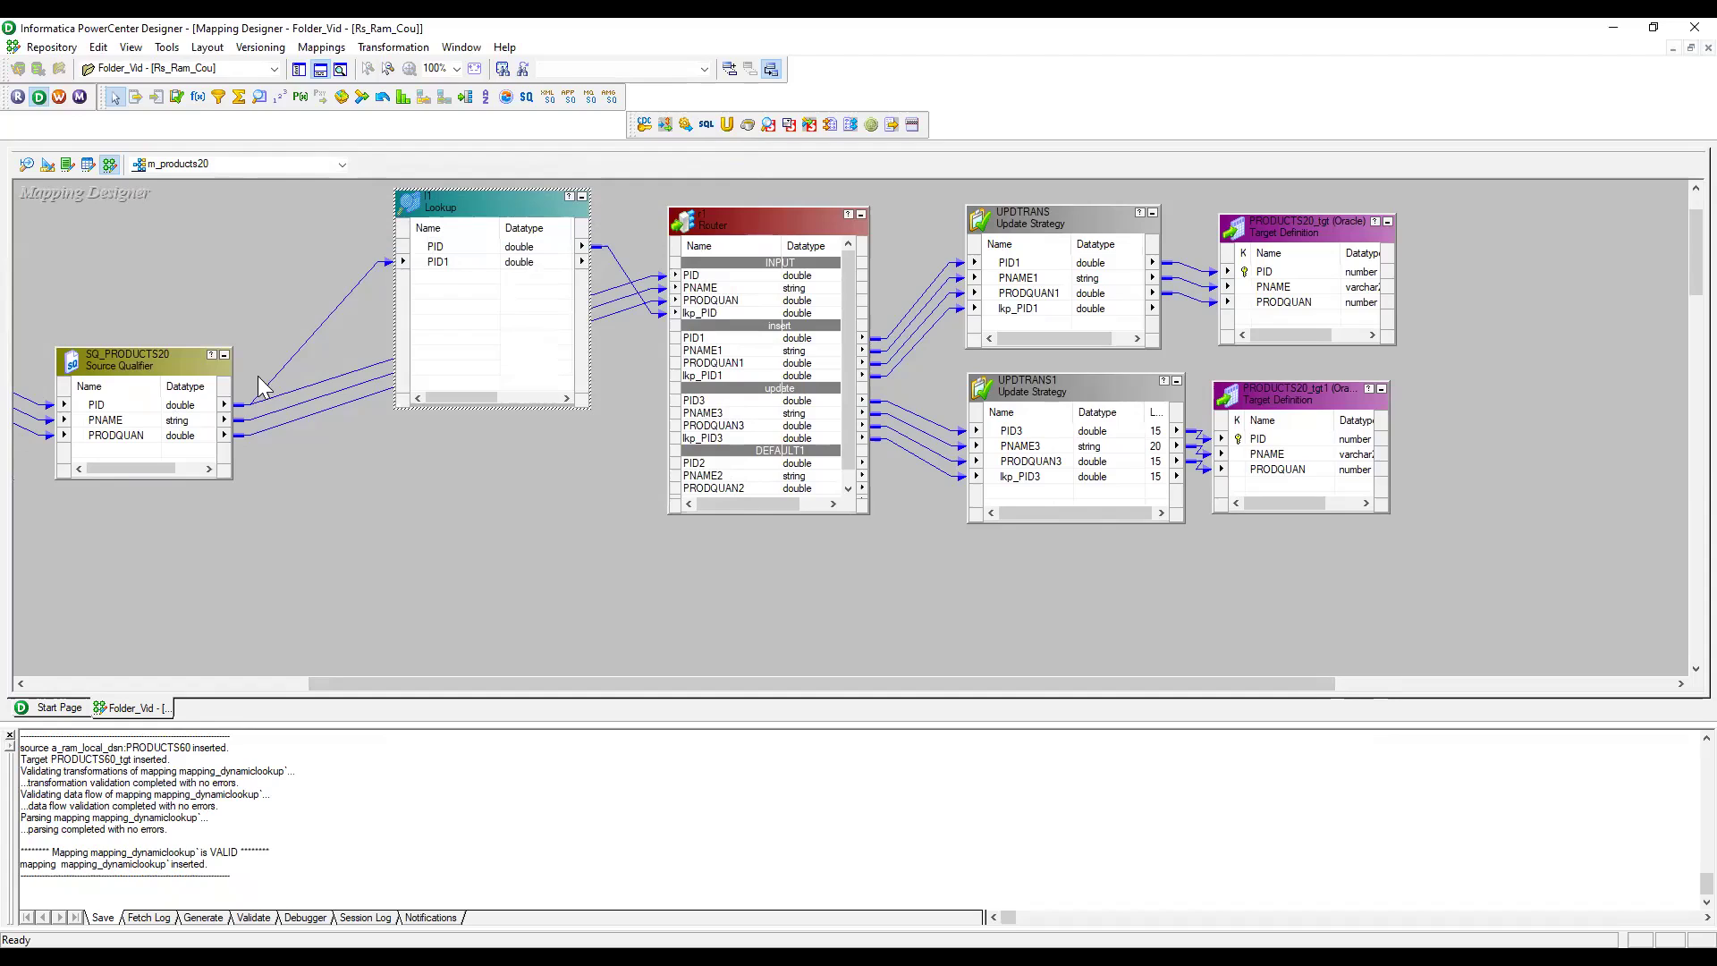
Check the lookup condition and the lookup table name of the l1 Lookup transformation.
double_click(458, 207)
click(455, 172)
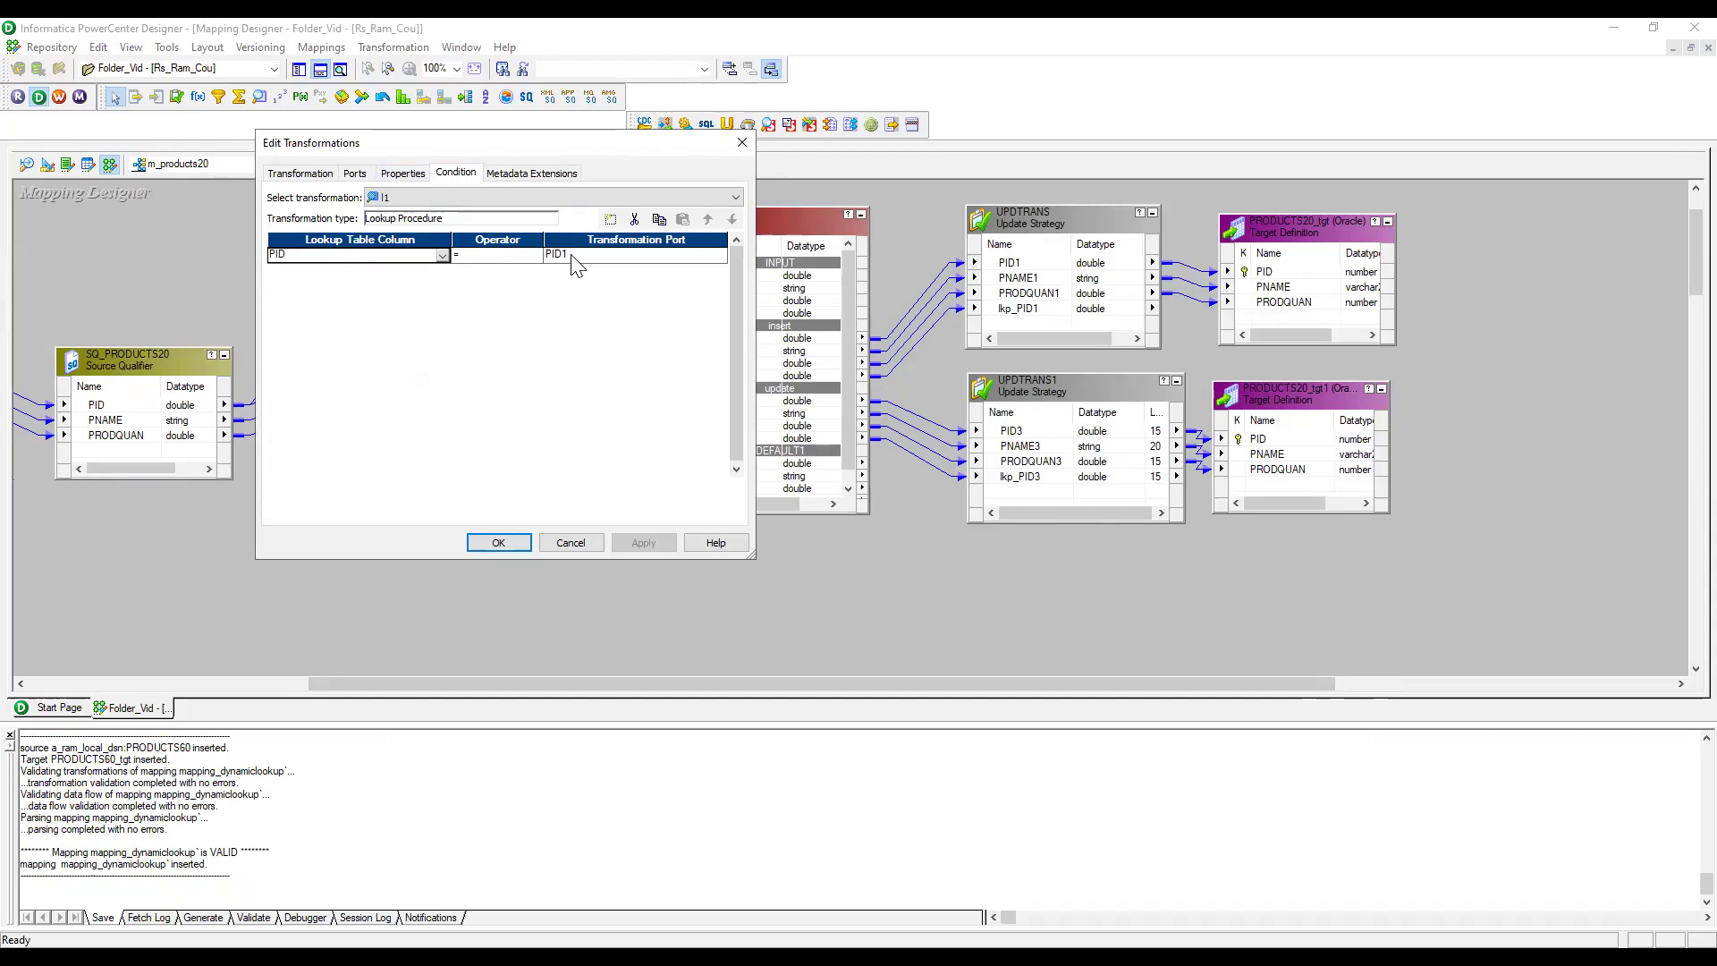
click(398, 173)
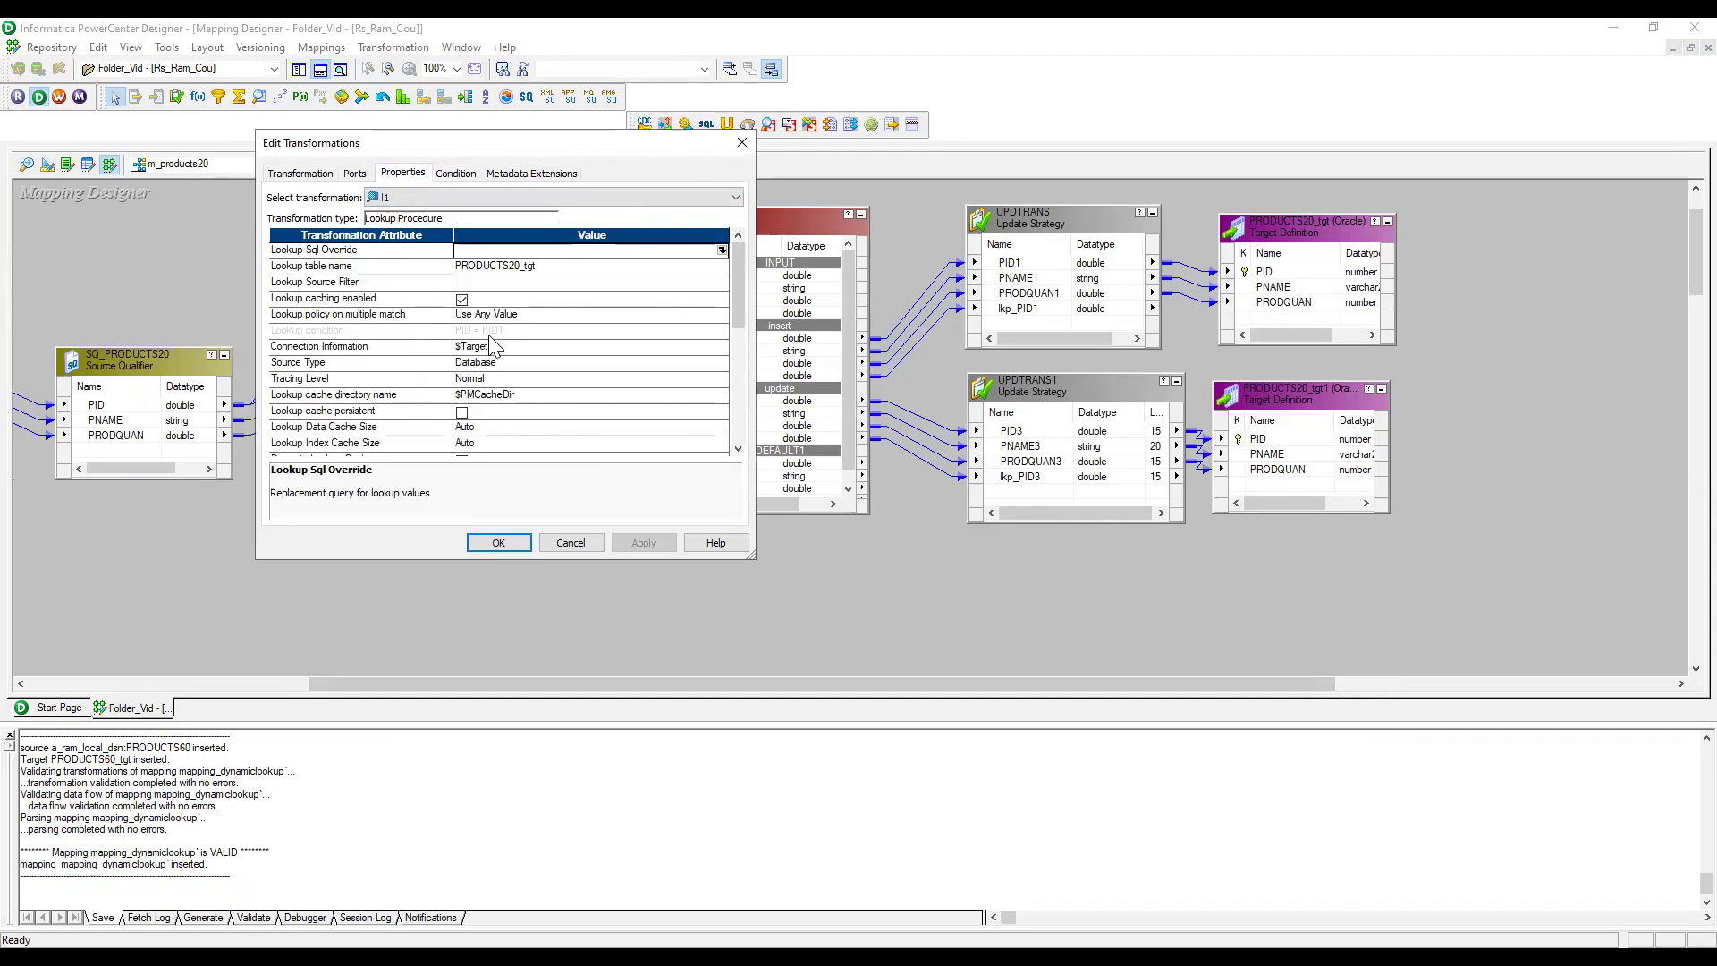
drag(536, 265, 443, 268)
click(740, 145)
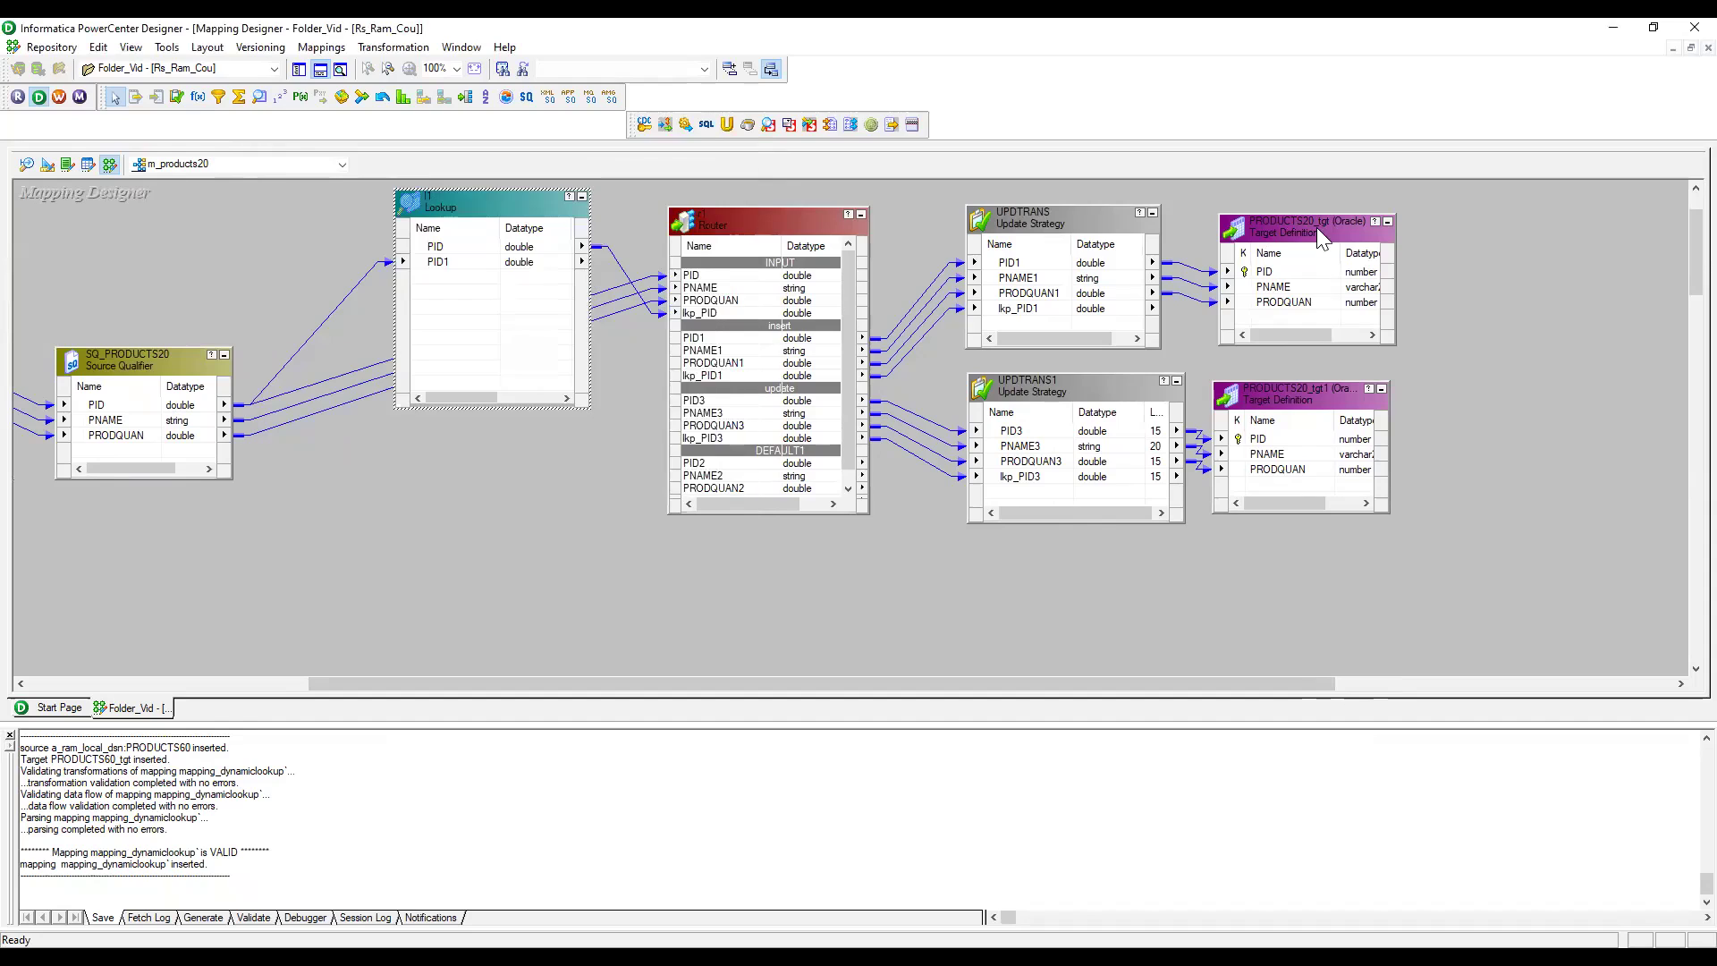
Re-examine how the l1 lookup condition relates PID to PID1, and check the lookup's properties and ports.
double_click(487, 204)
click(452, 170)
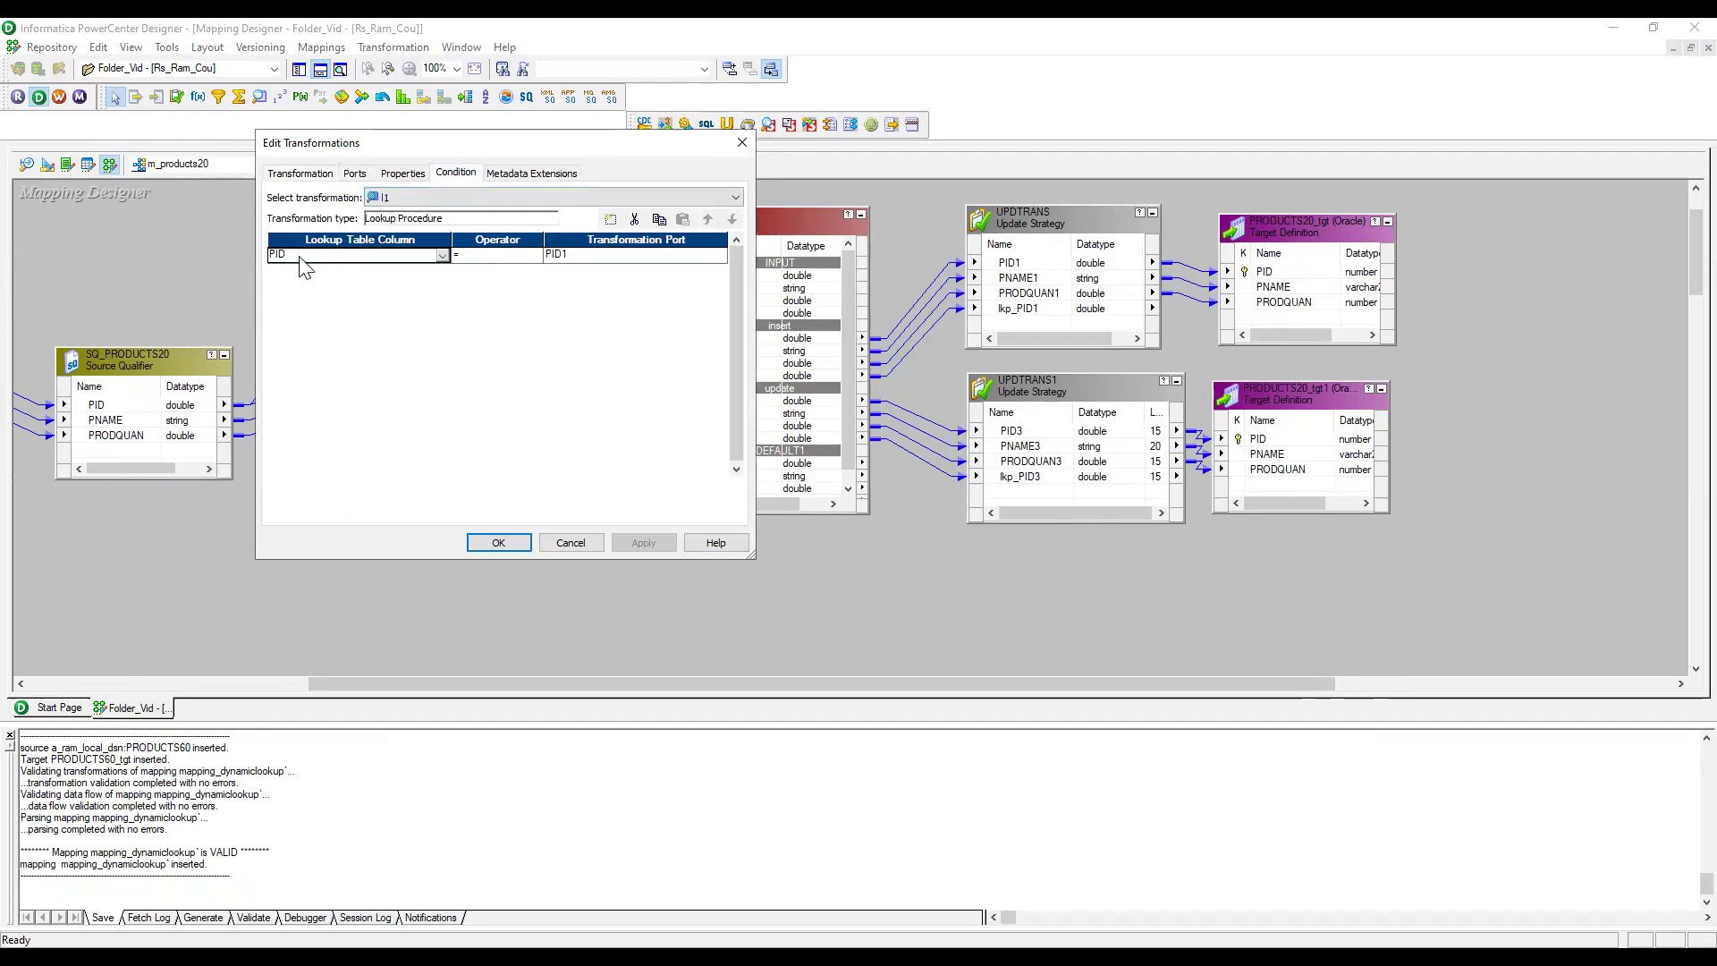
click(292, 261)
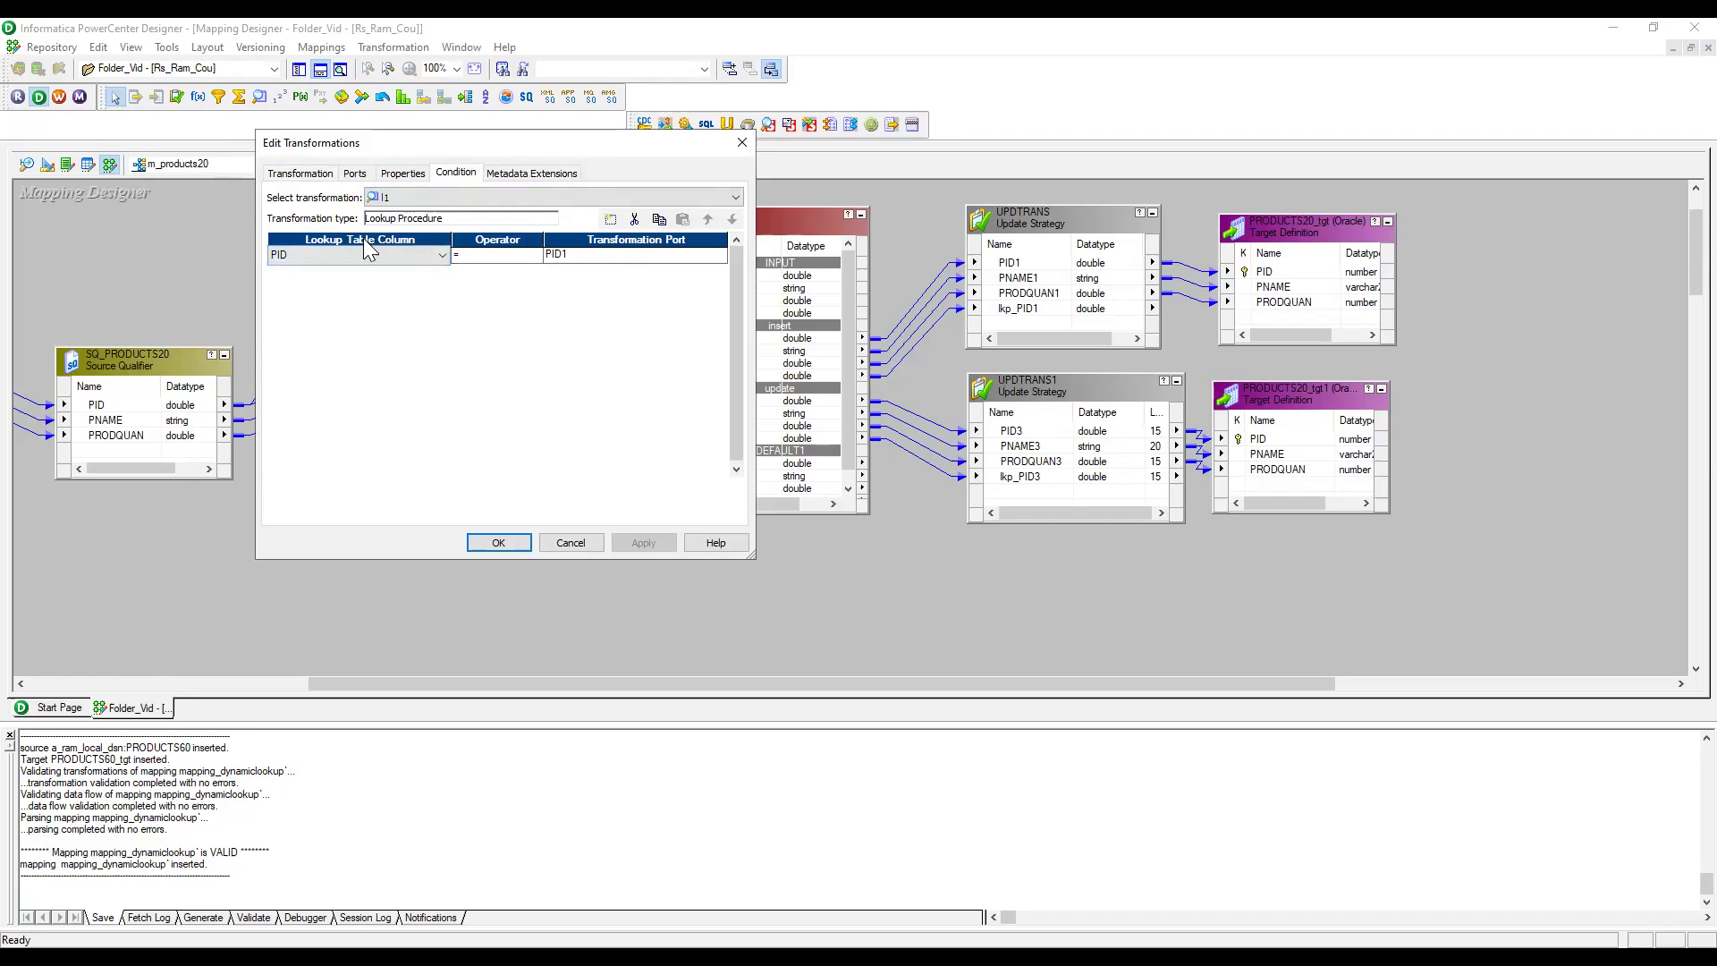
click(553, 256)
click(296, 259)
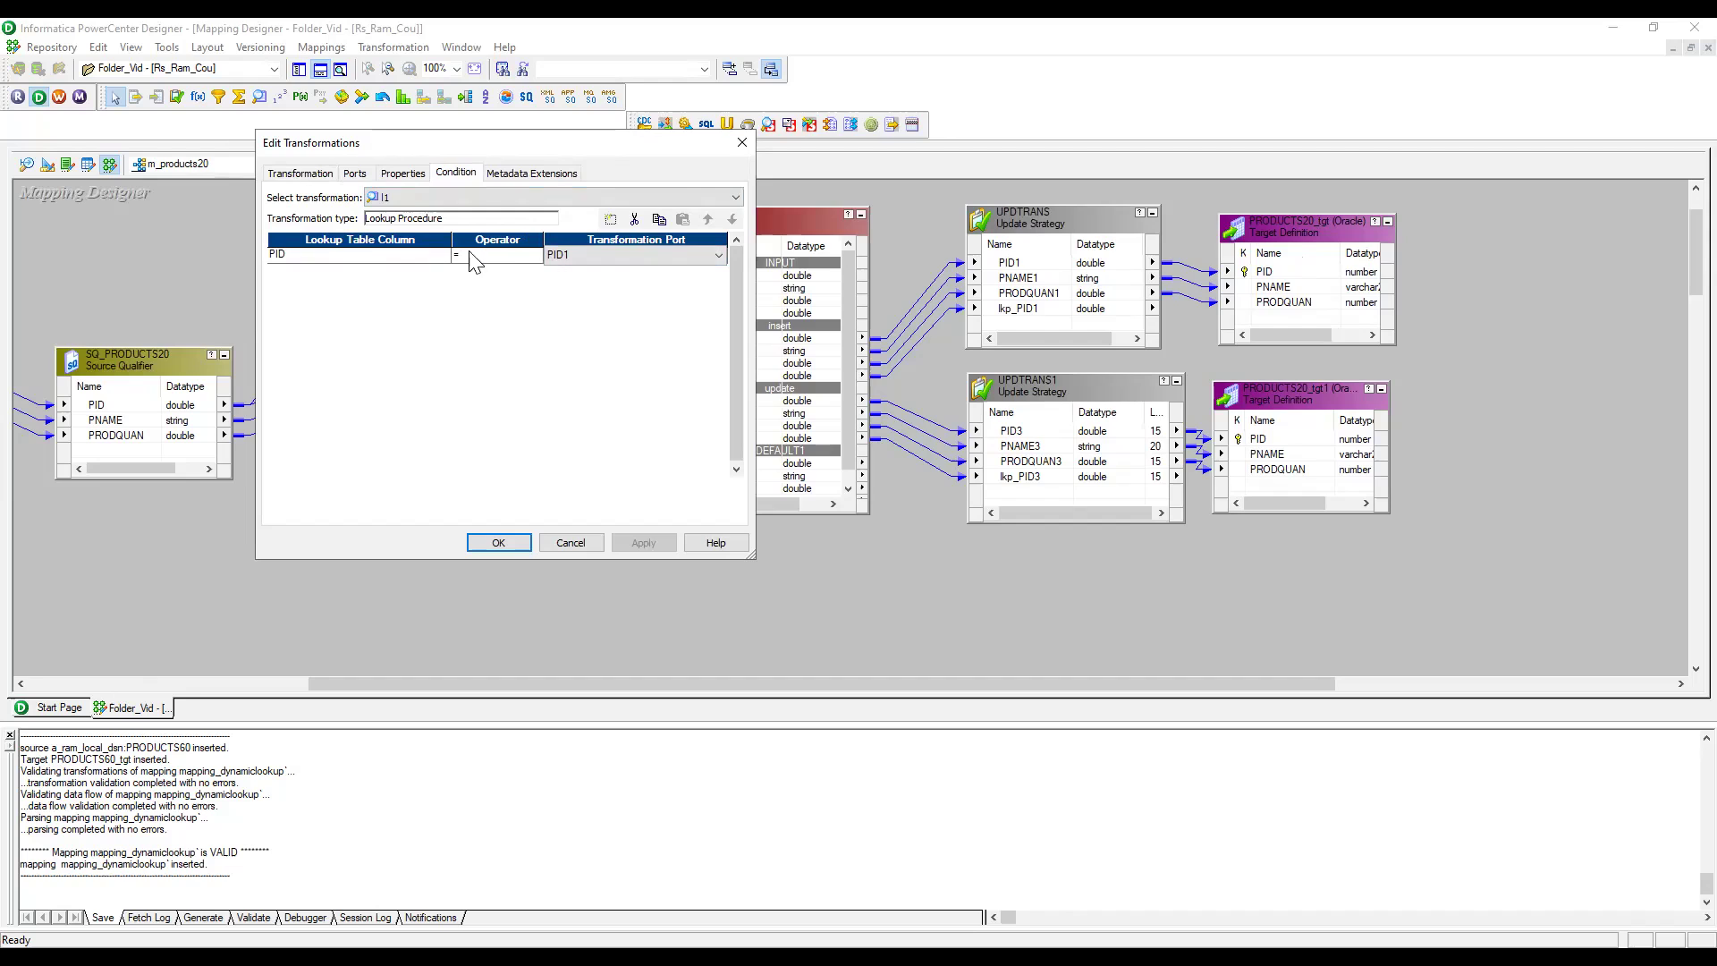
click(413, 176)
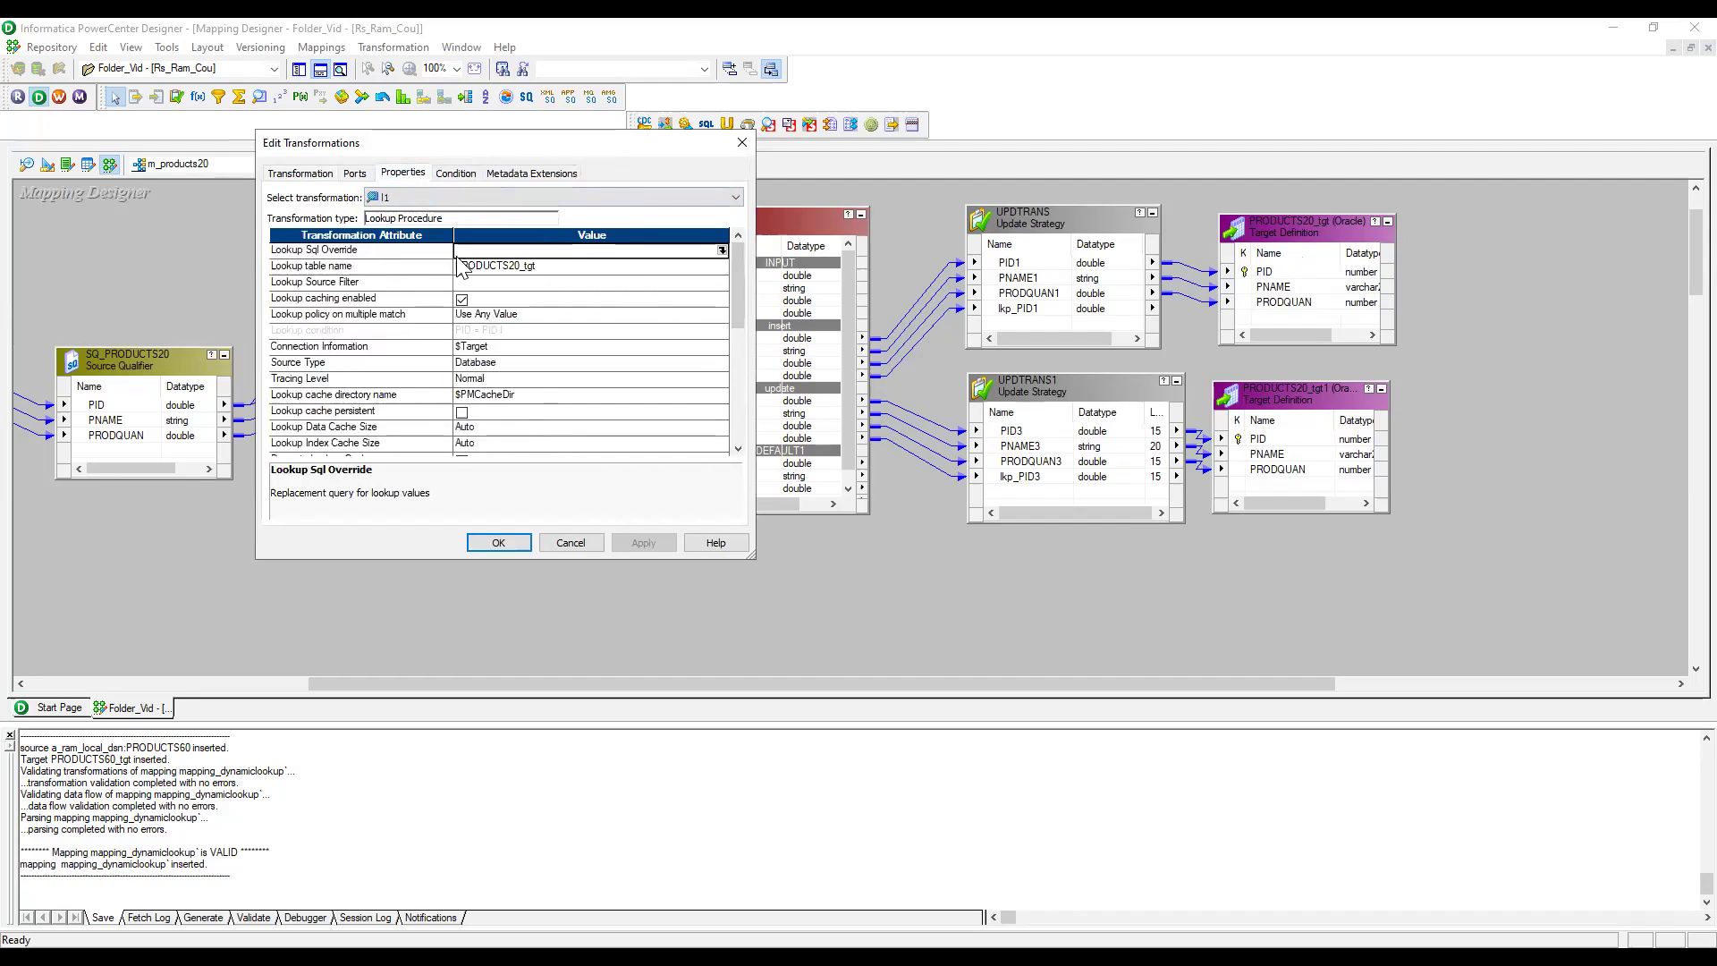
click(355, 173)
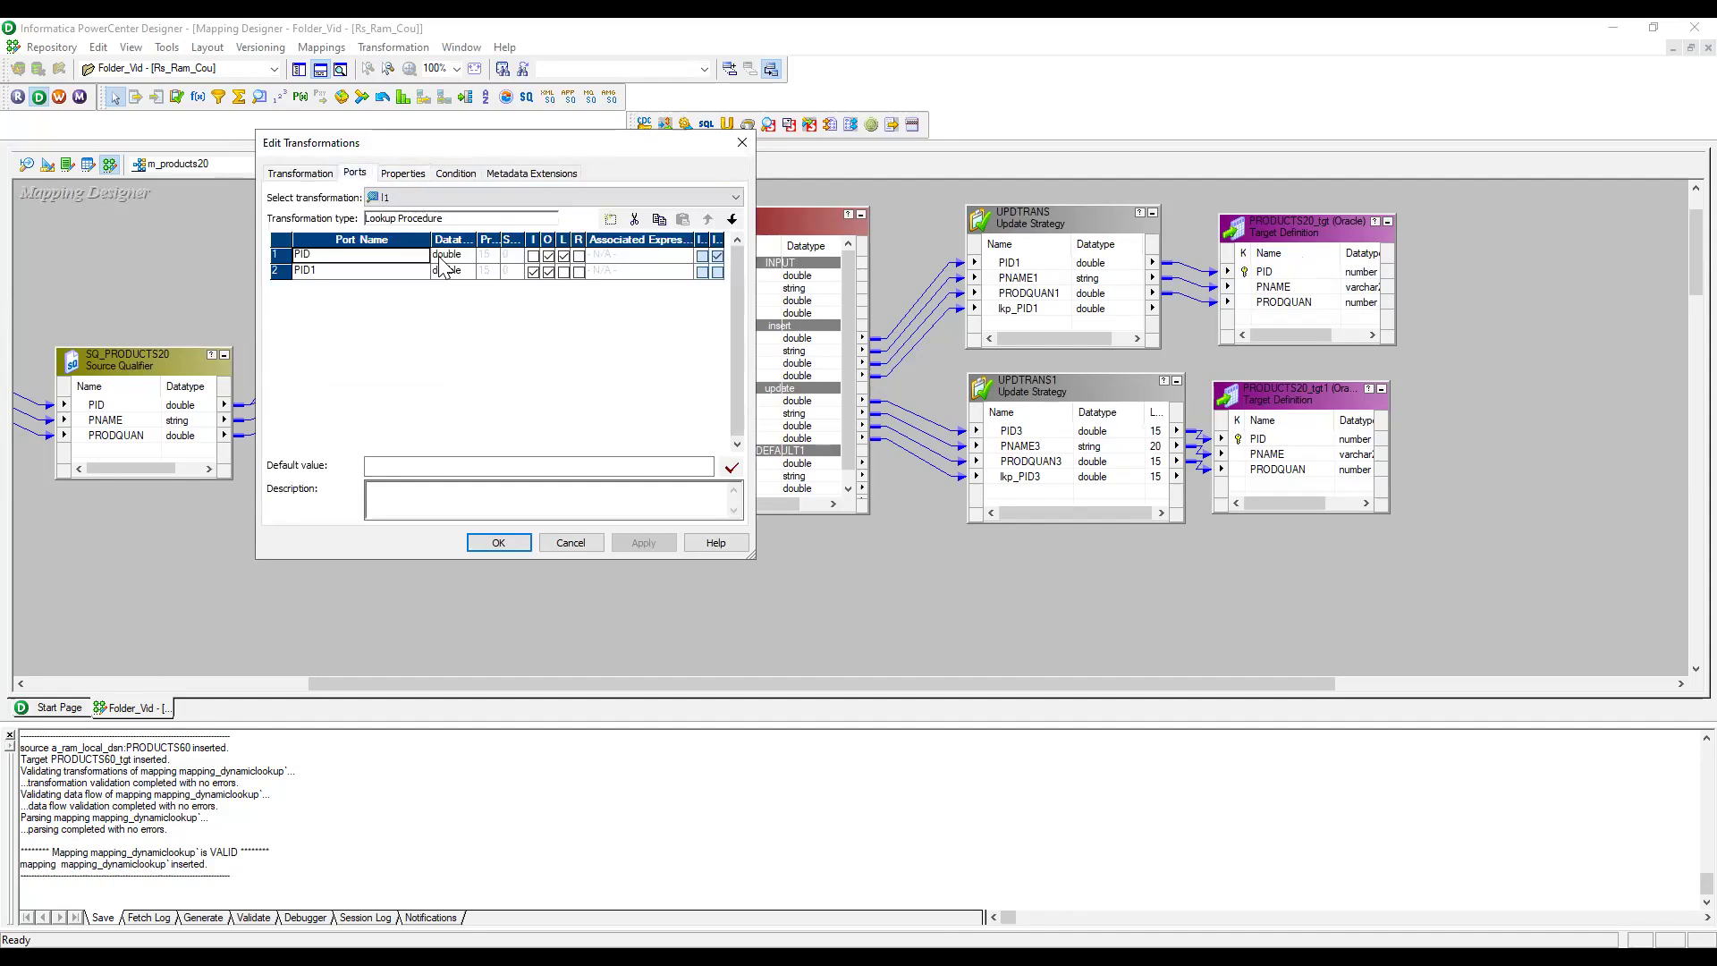
click(499, 542)
Review the filter conditions of the insert and update groups in the r1 Router transformation.
drag(766, 225, 789, 257)
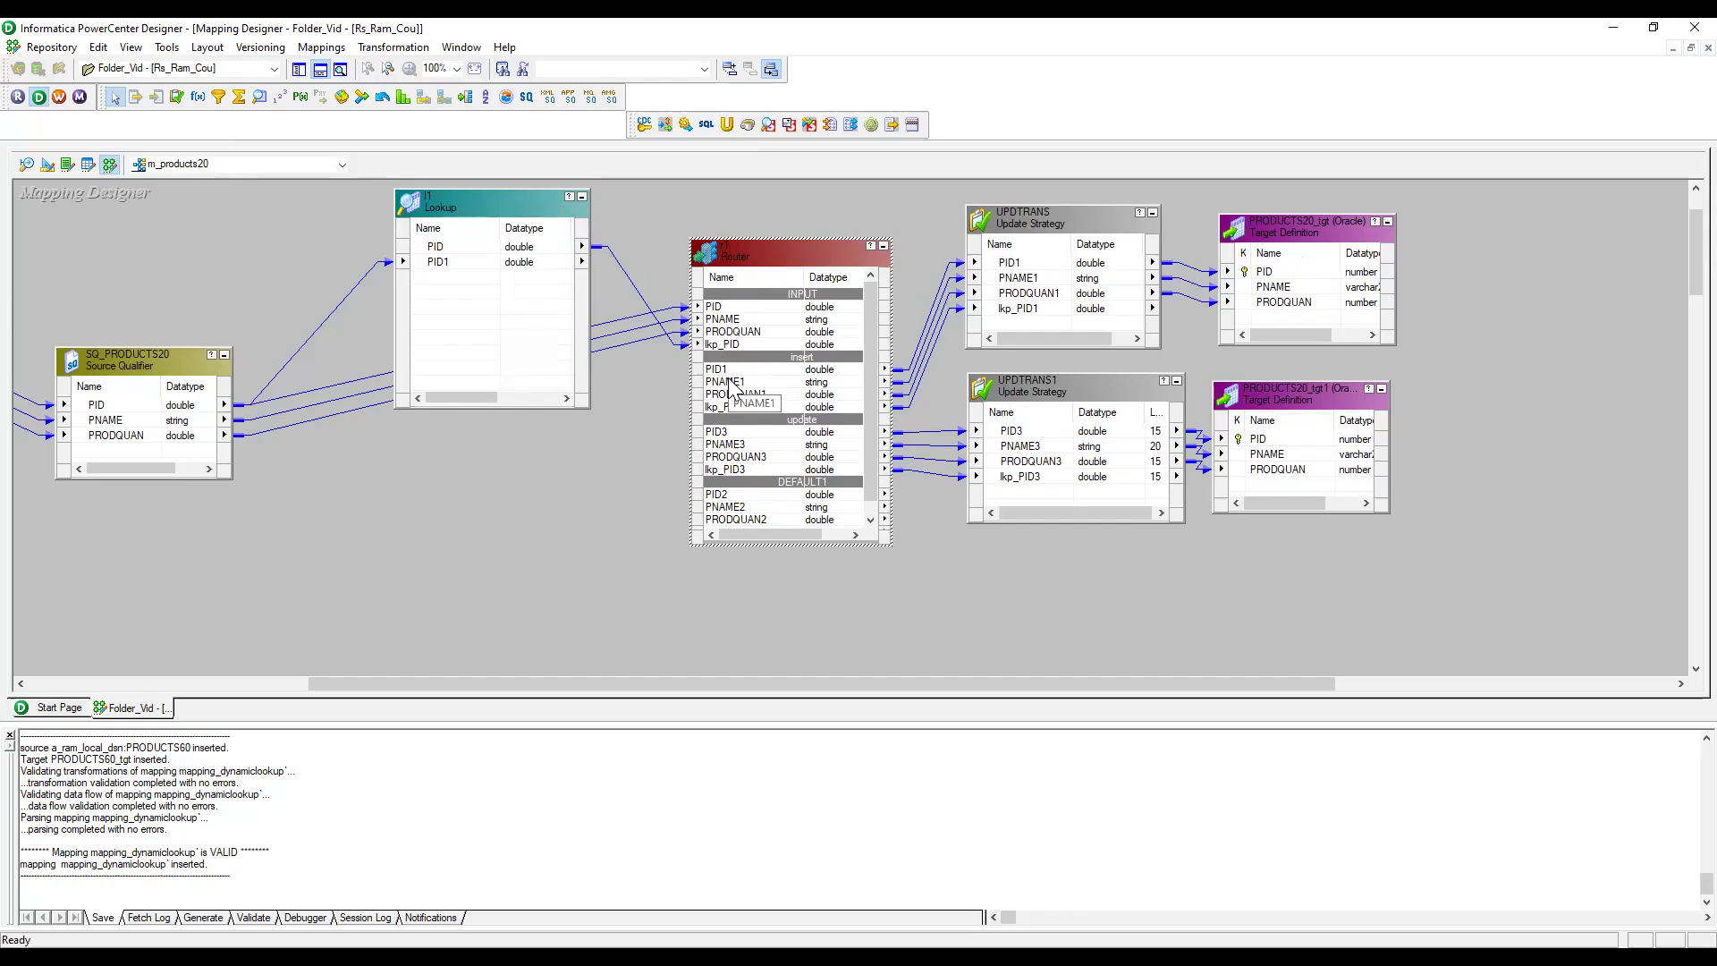
double_click(767, 272)
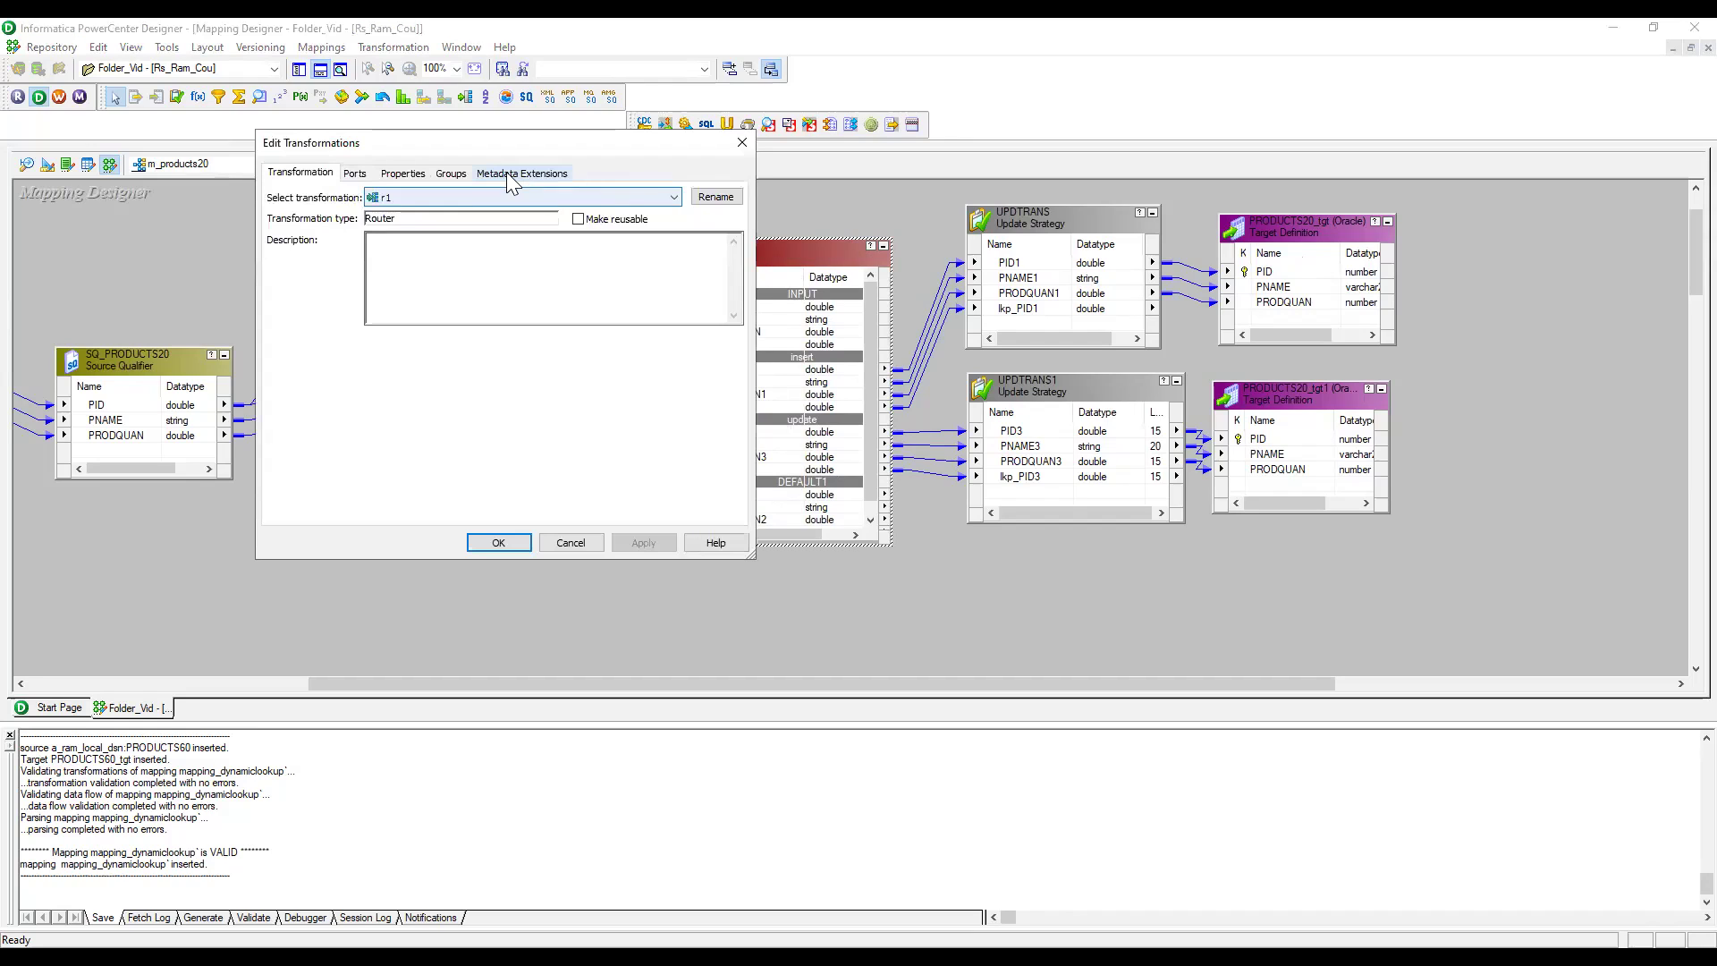
click(451, 172)
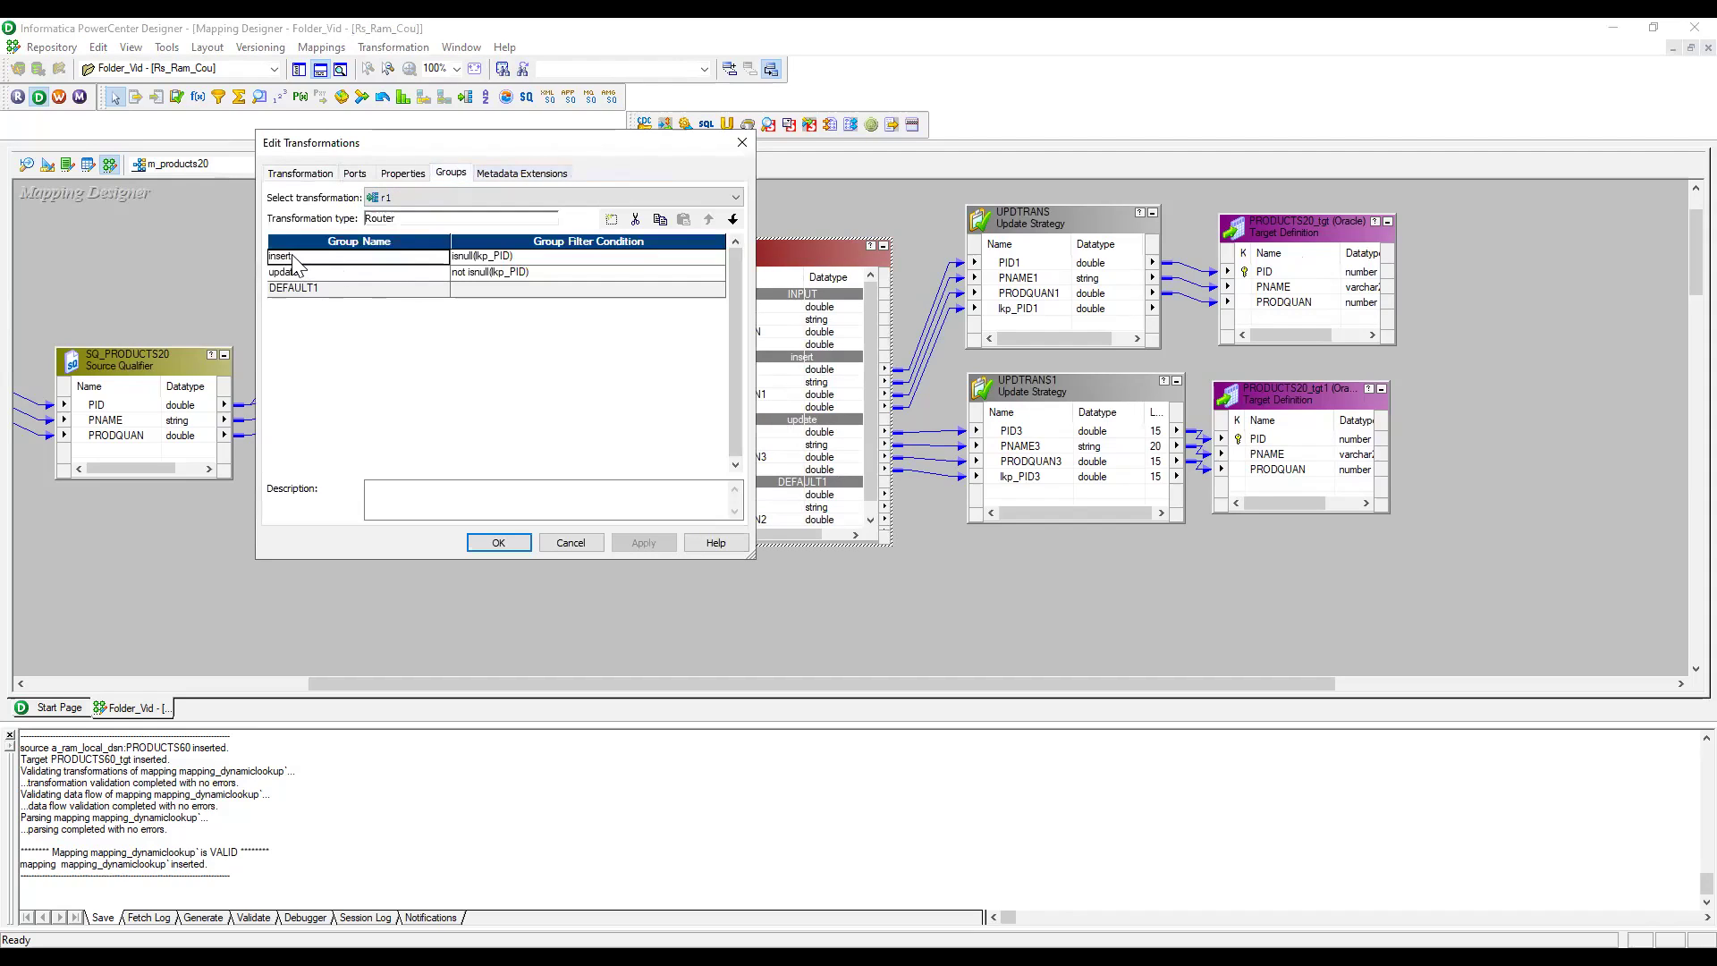
click(742, 143)
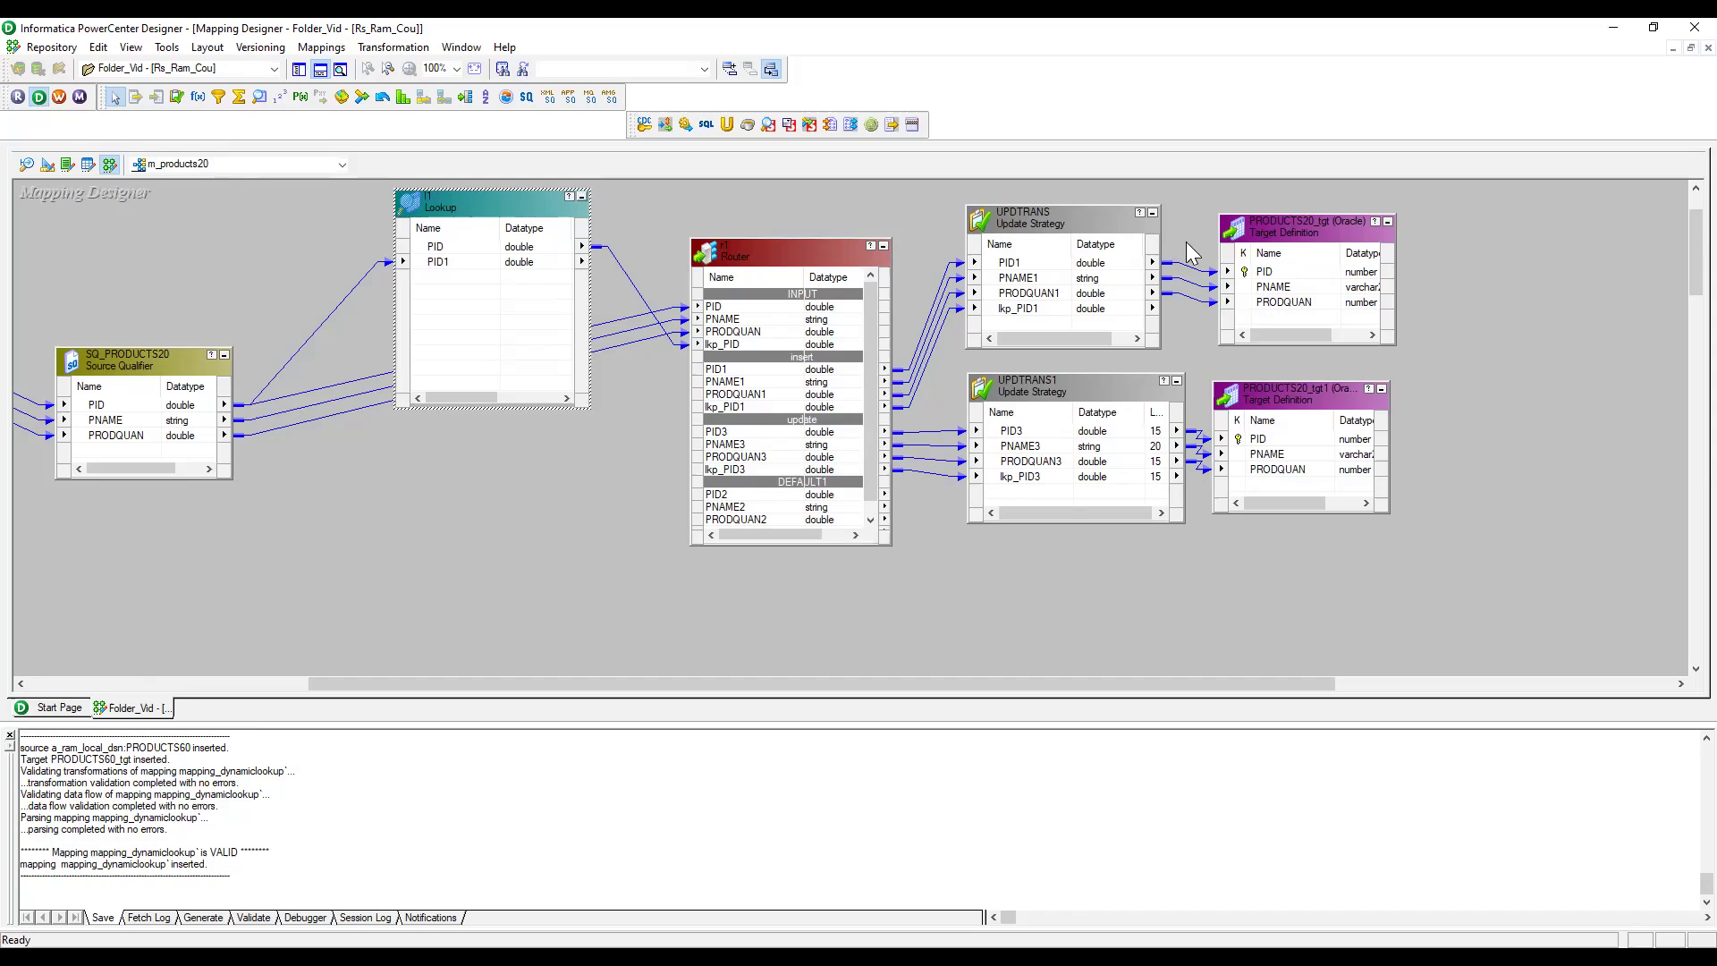
double_click(779, 263)
click(451, 172)
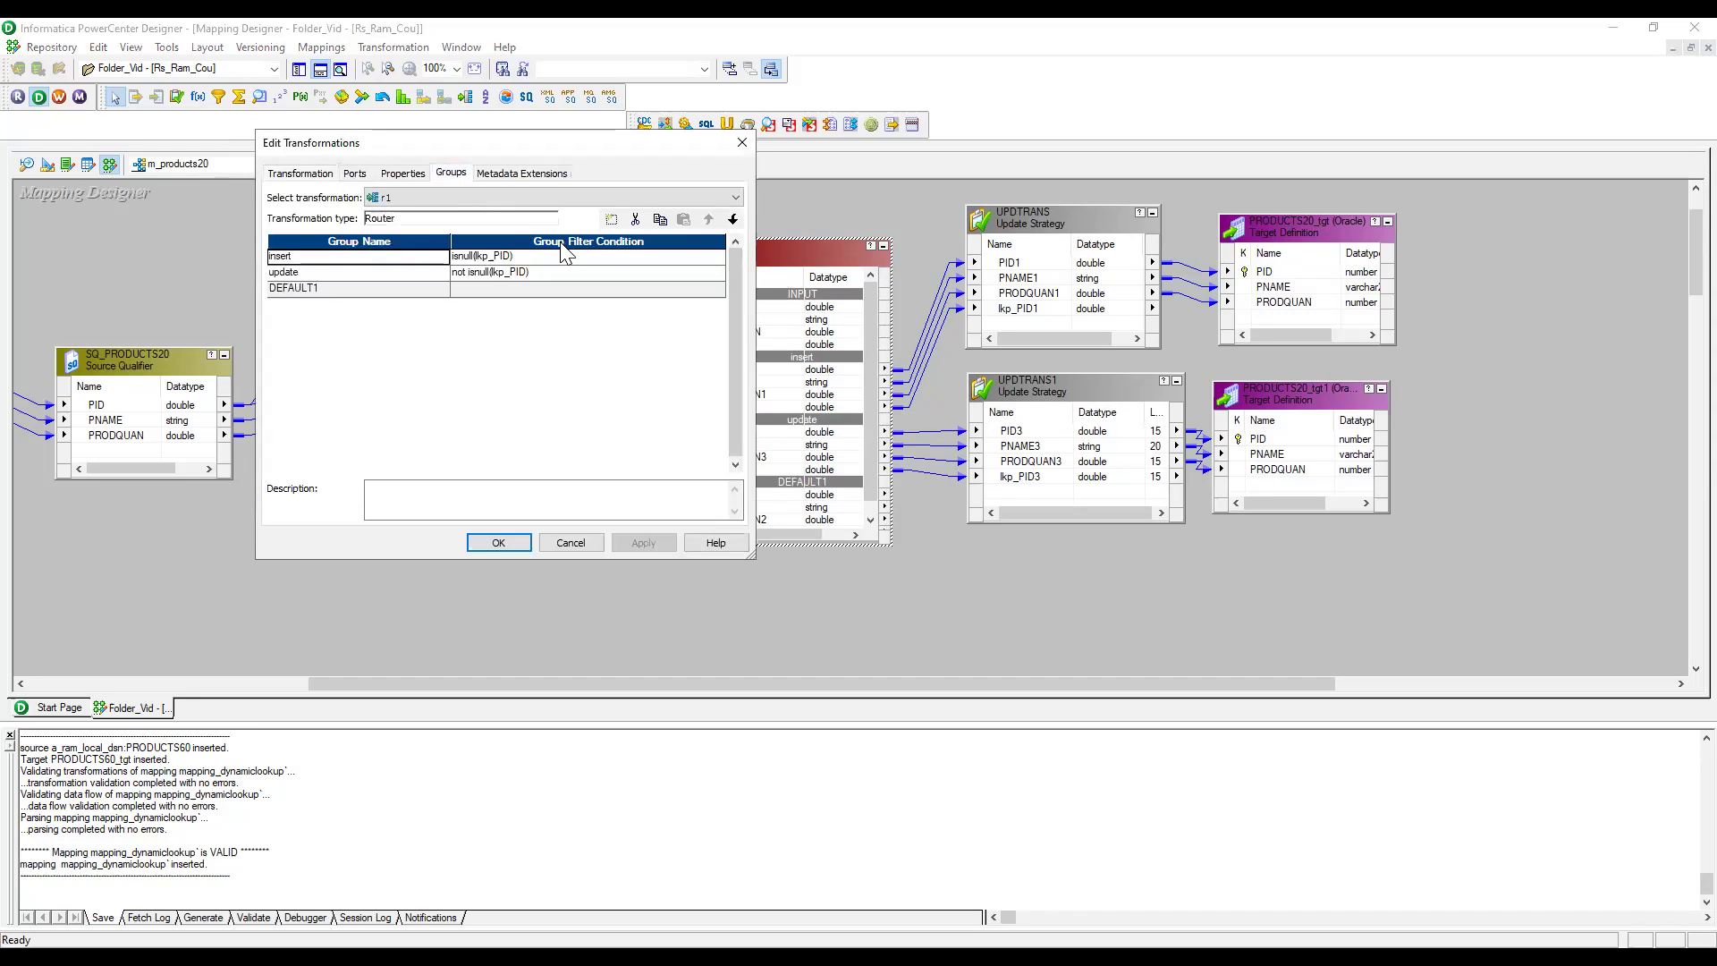
click(493, 258)
click(295, 257)
click(498, 544)
Check the update strategy expression of the UPDTRANS transformation on the router's insert branch.
drag(1059, 224, 1066, 229)
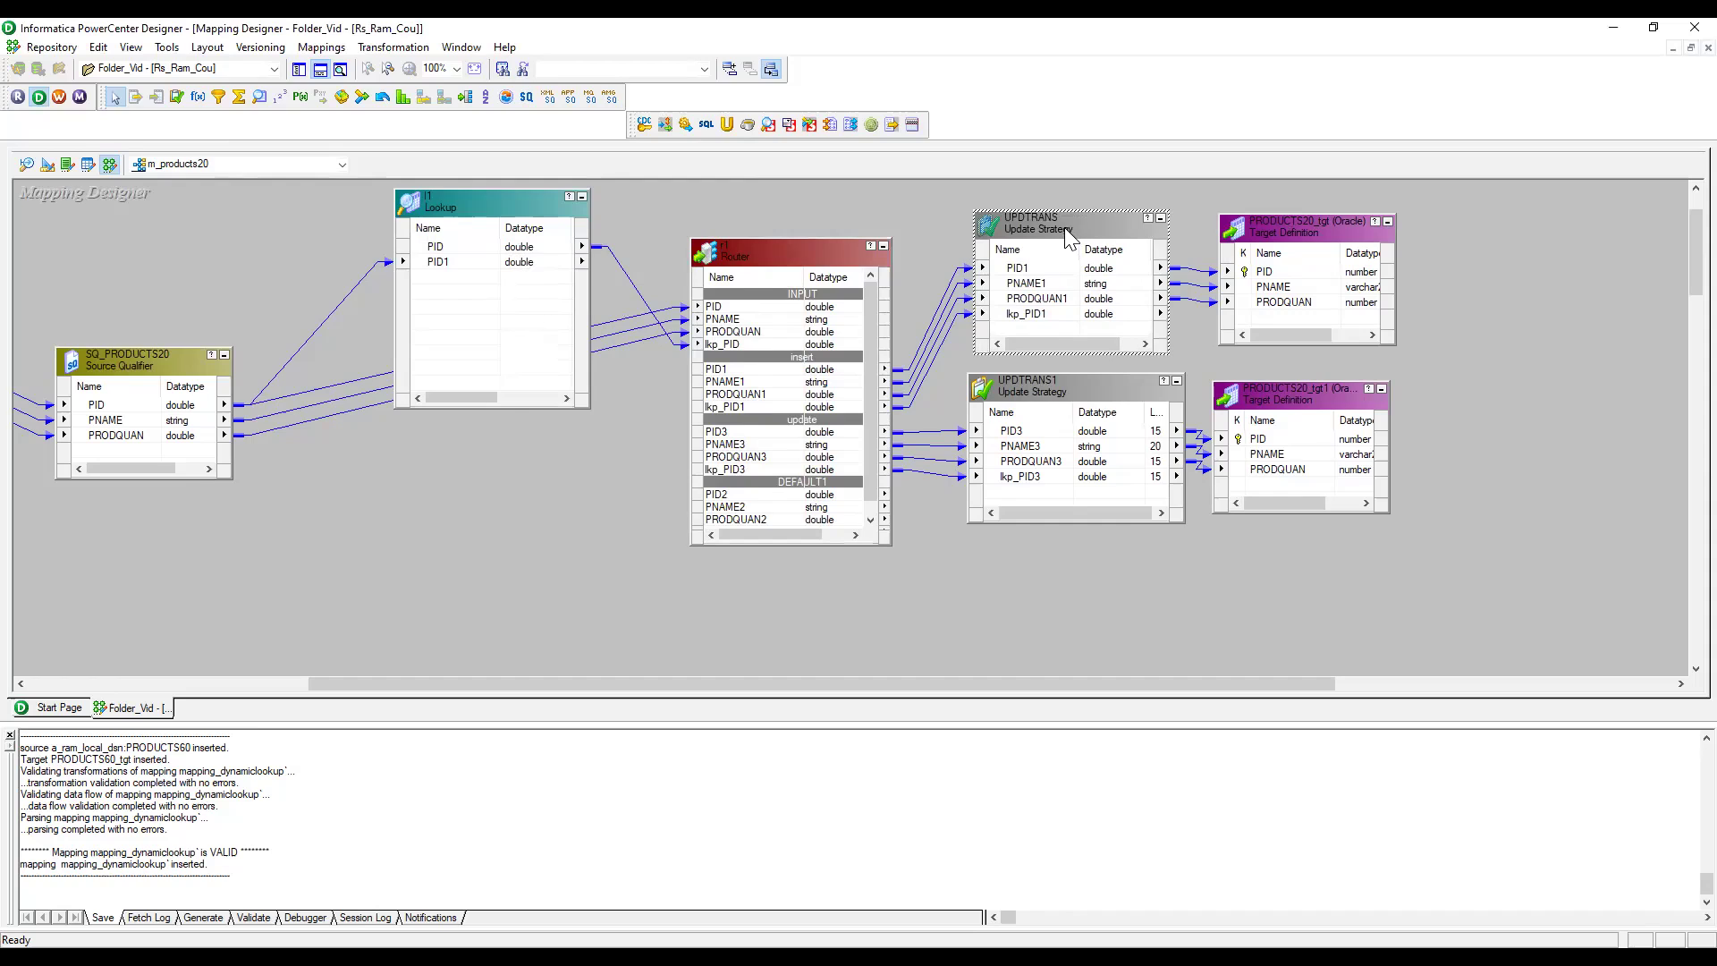
double_click(1065, 228)
click(403, 172)
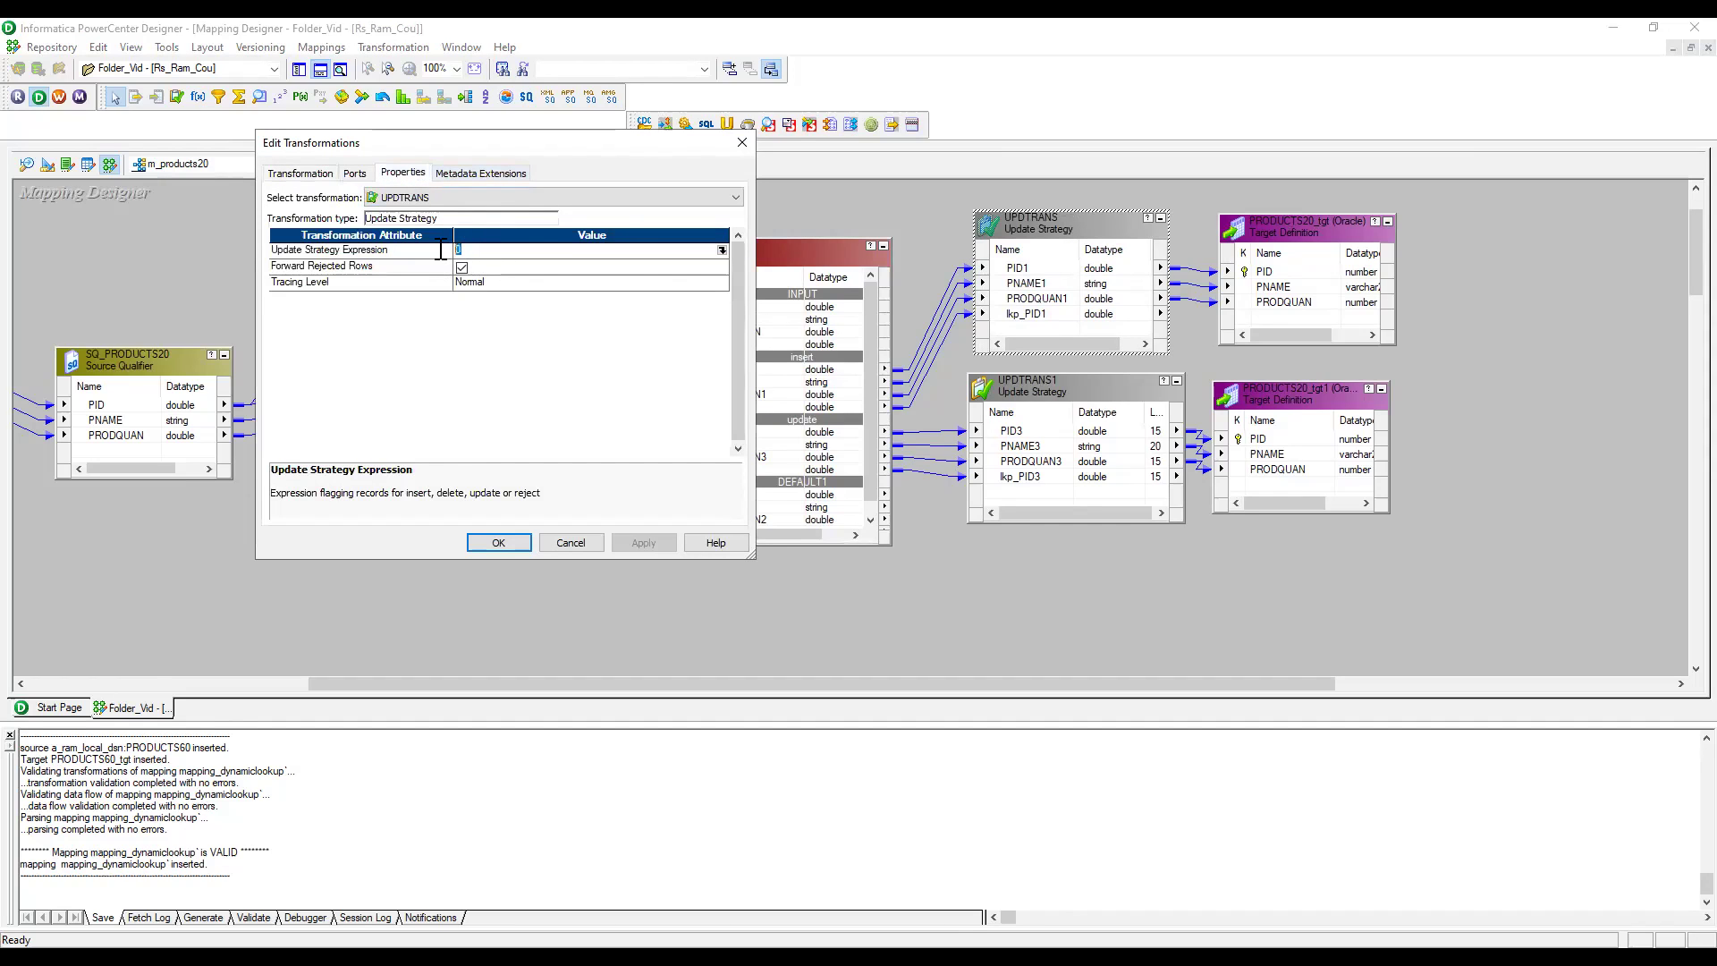
click(462, 268)
click(524, 545)
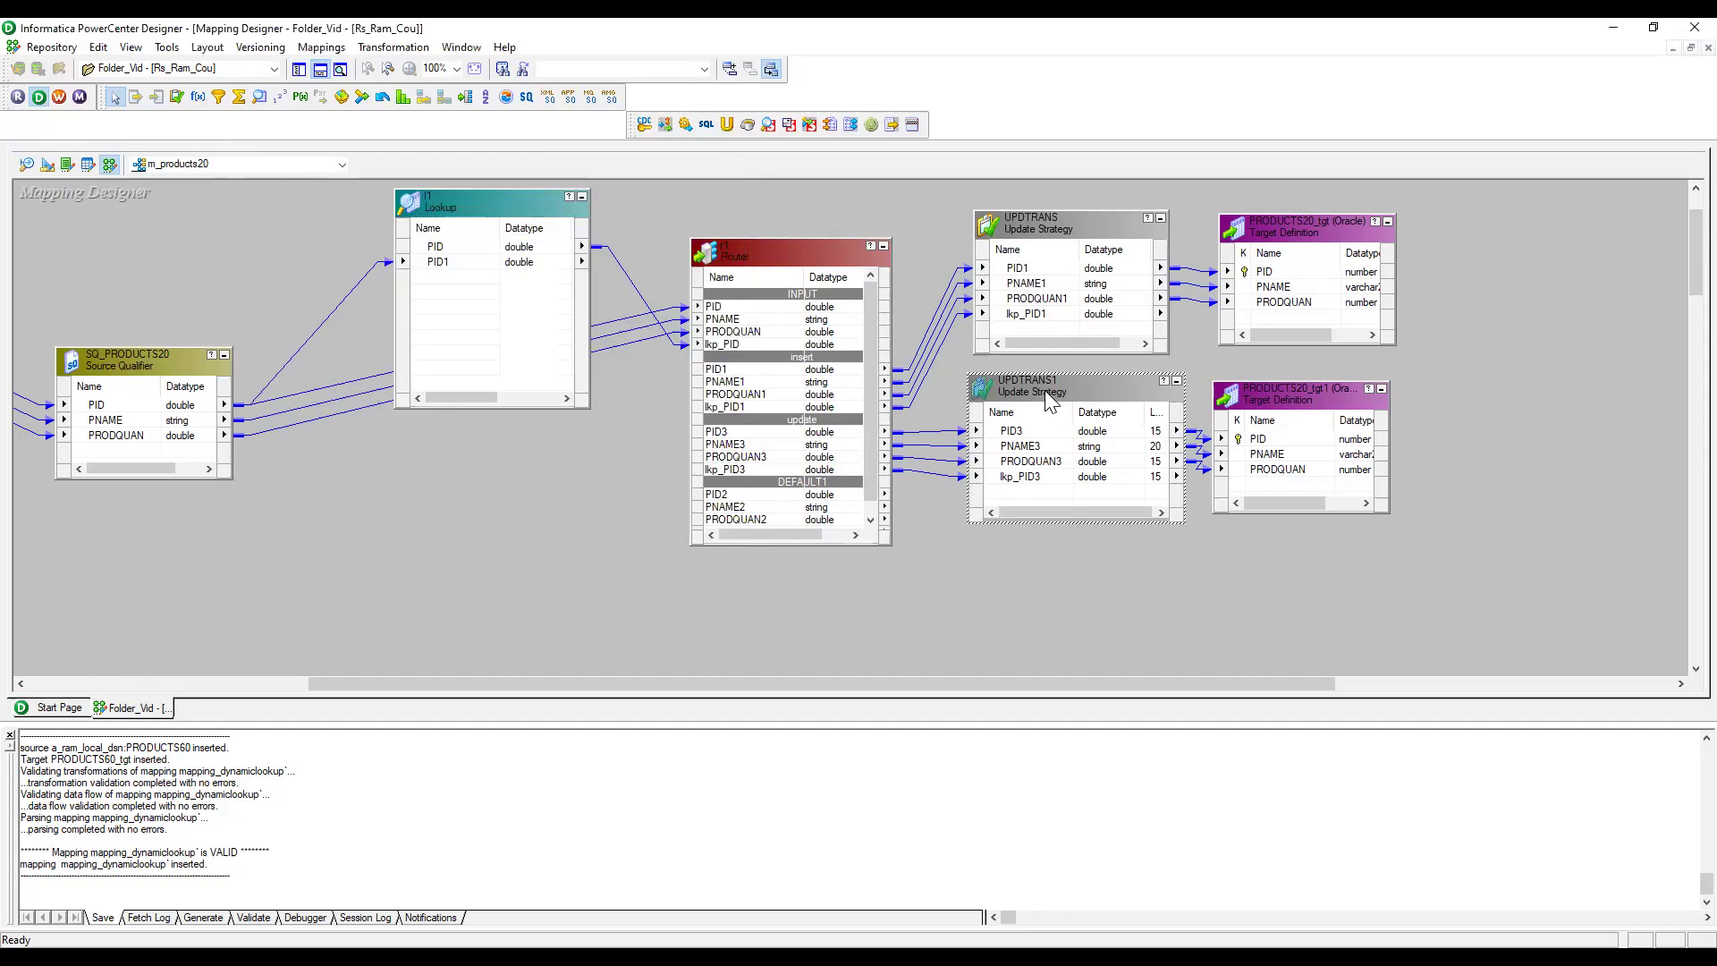
Check the update strategy expression of the UPDTRANS1 transformation on the router's update branch.
double_click(1045, 390)
click(416, 172)
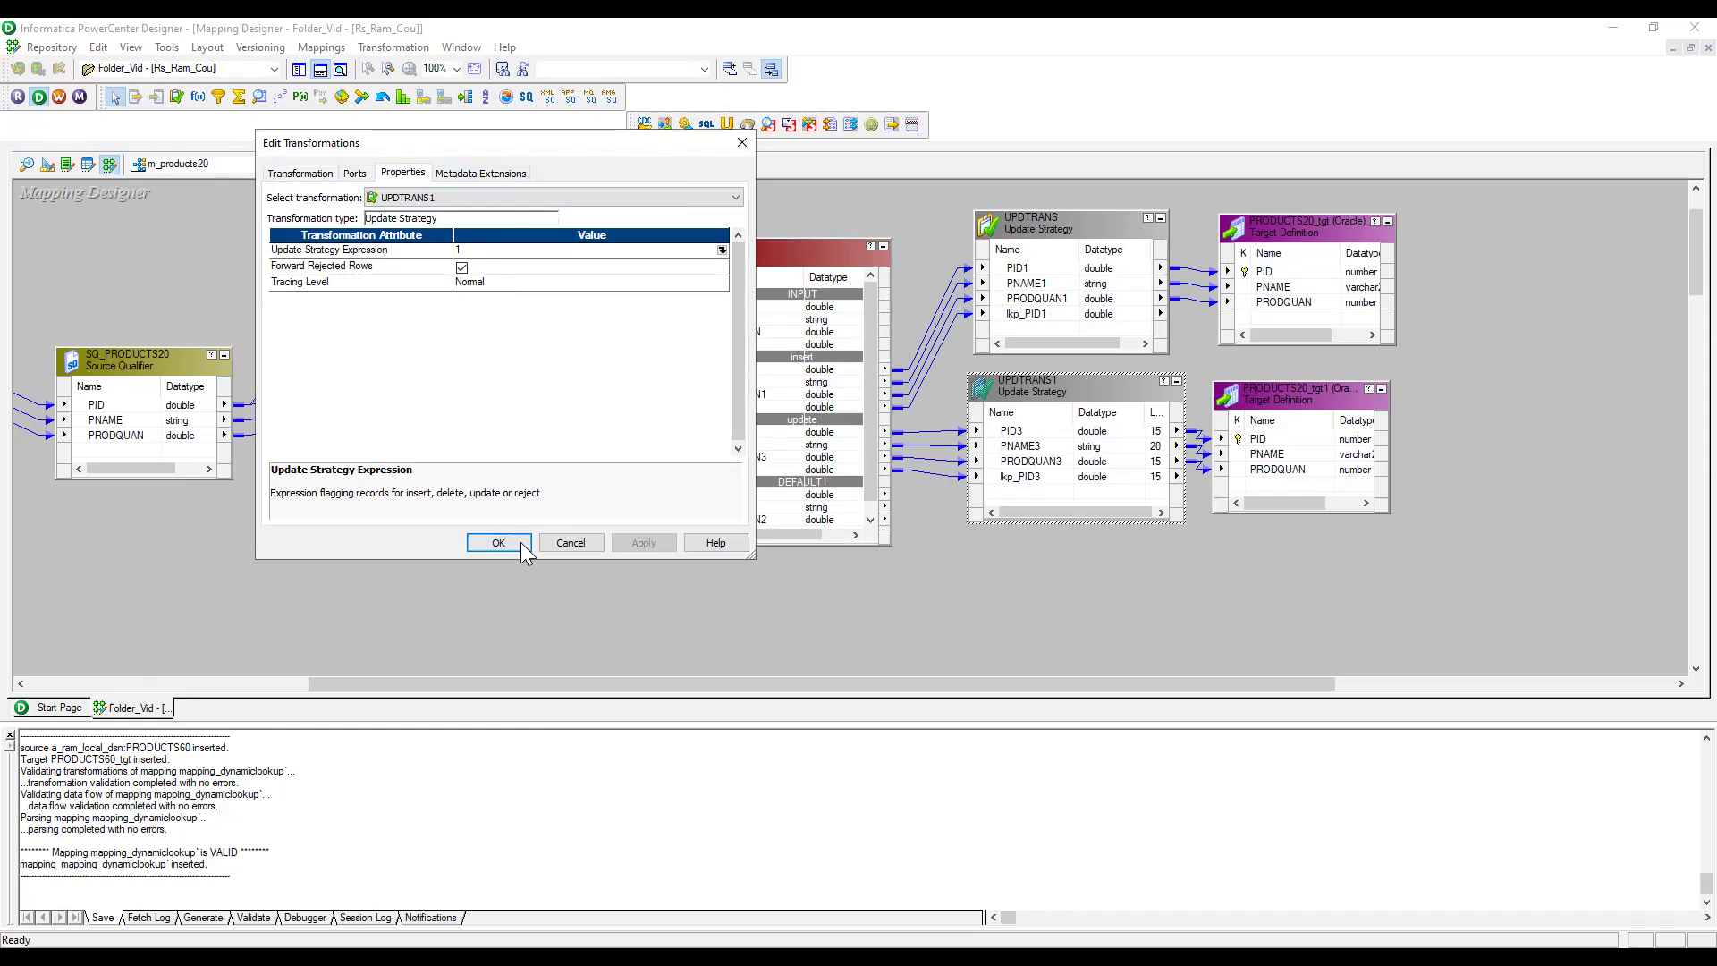
click(499, 543)
Move the PRODUCTS20_tgt and PRODUCTS20_tgt1 target definitions farther away from the update strategy transformations.
drag(1295, 222, 1390, 228)
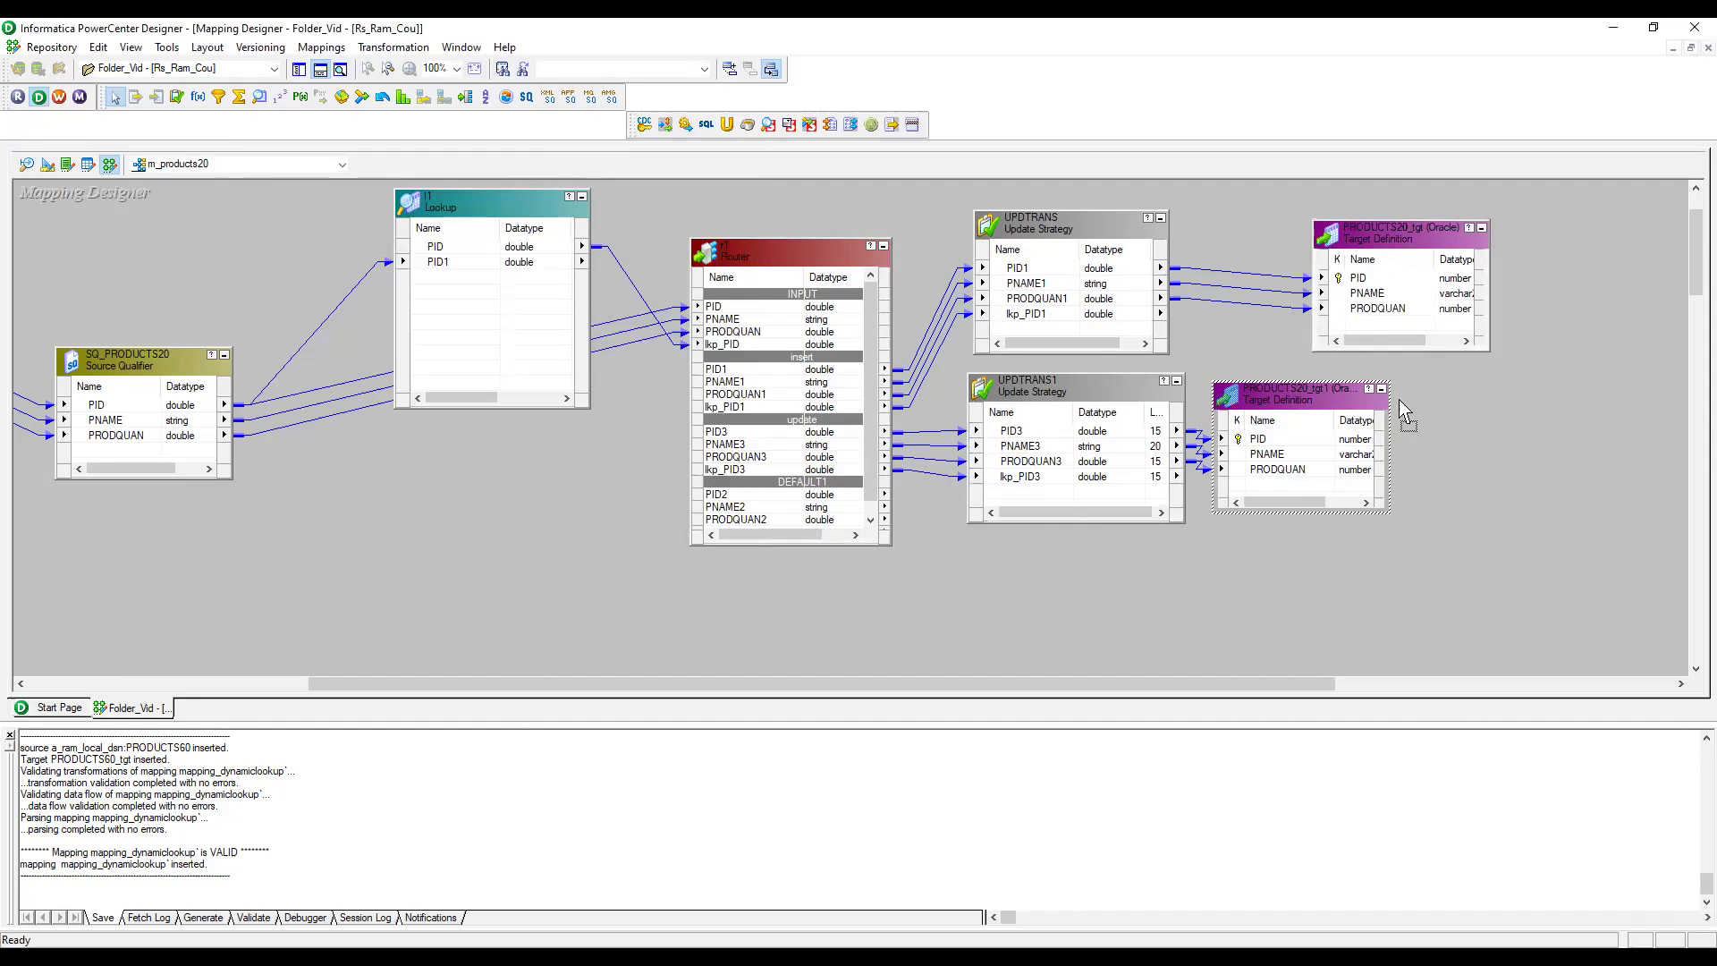
drag(1301, 389, 1436, 384)
click(1063, 218)
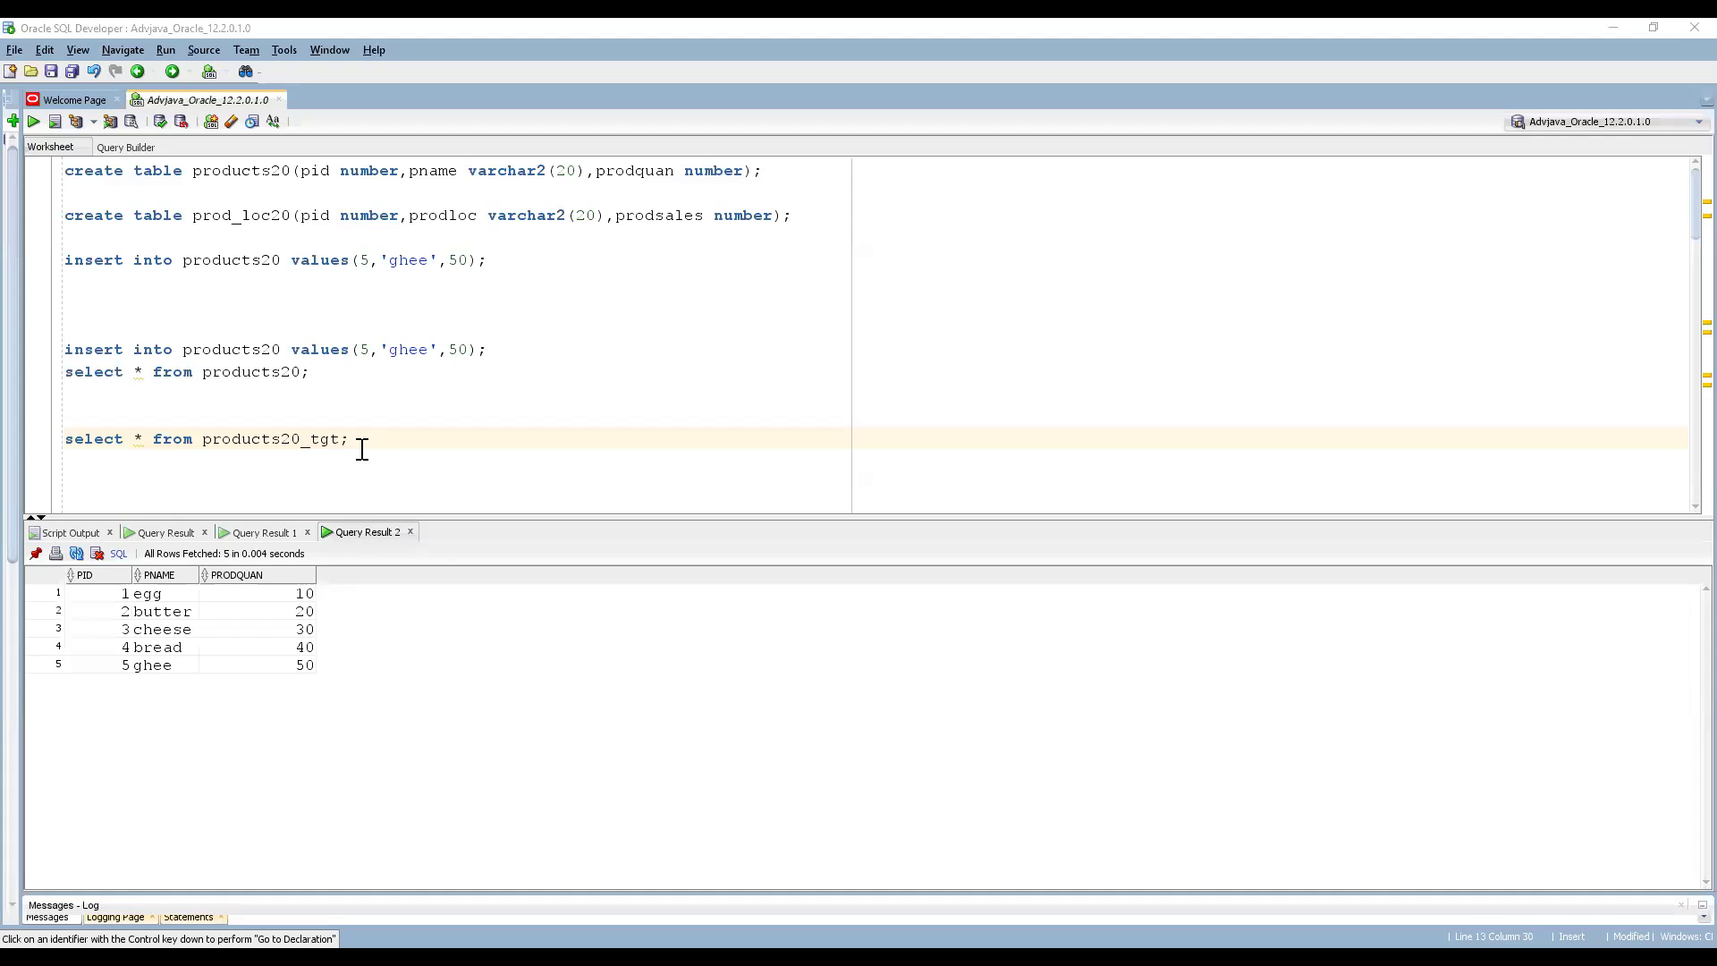
Rerun the products20_tgt query in Oracle SQL Developer and compare its rows with the pinned products20 result.
click(33, 120)
drag(165, 598, 304, 678)
click(264, 532)
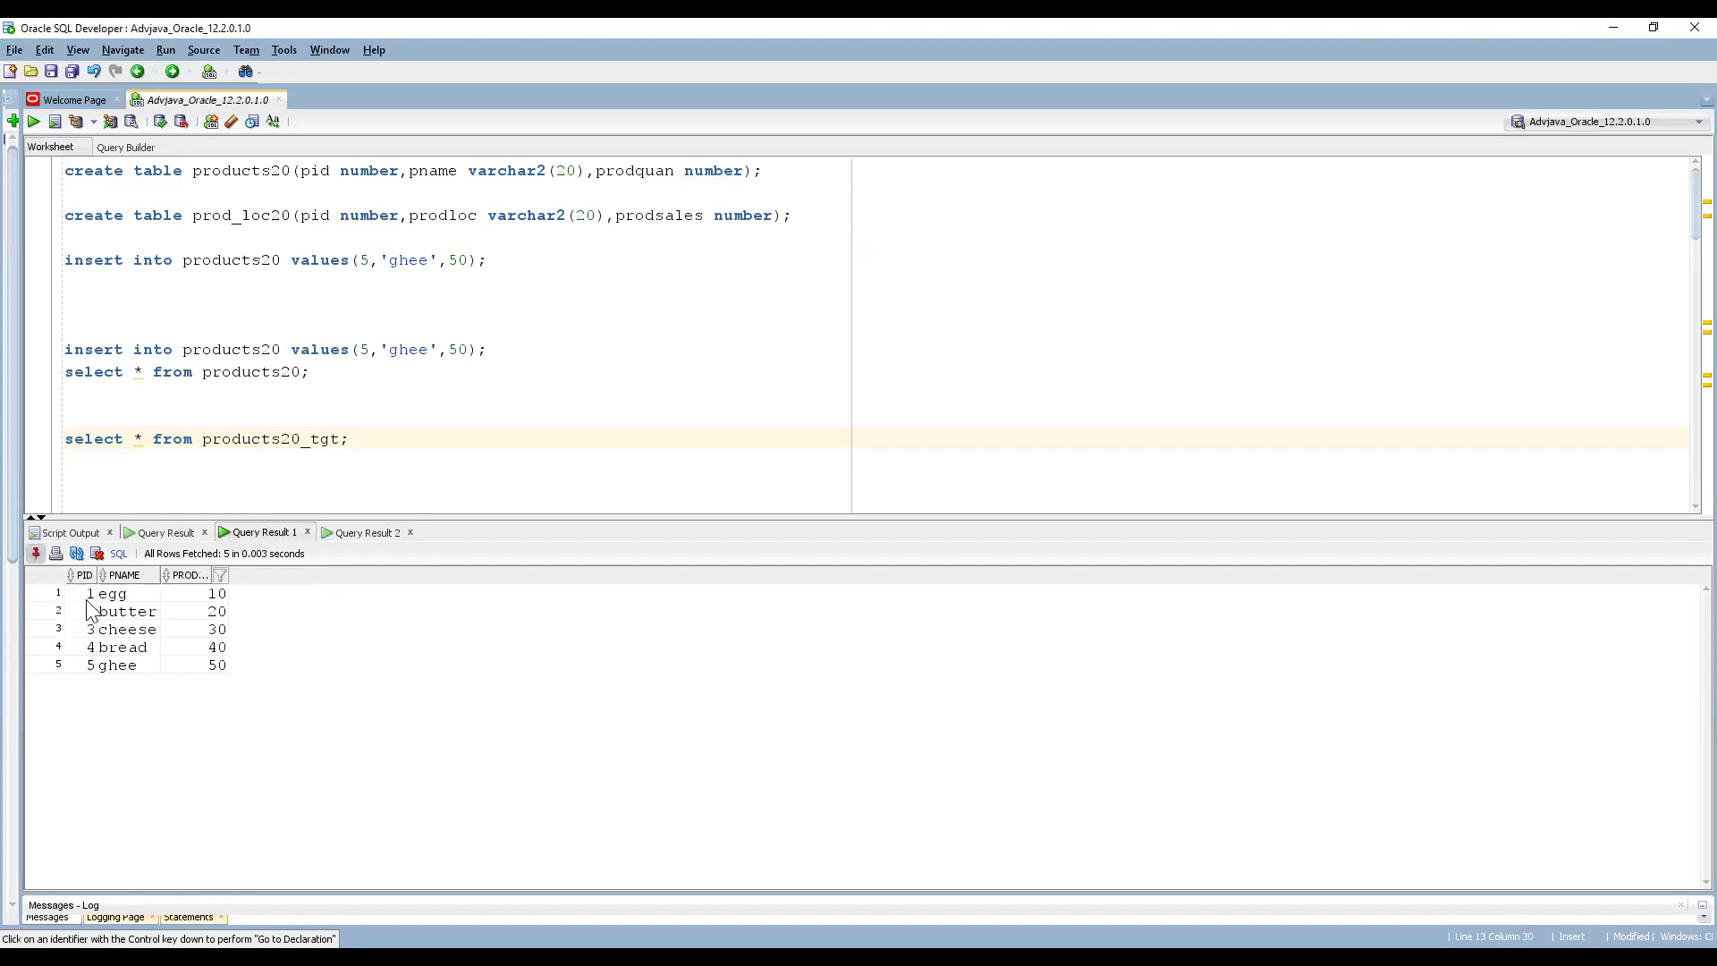
drag(94, 598, 224, 667)
click(351, 536)
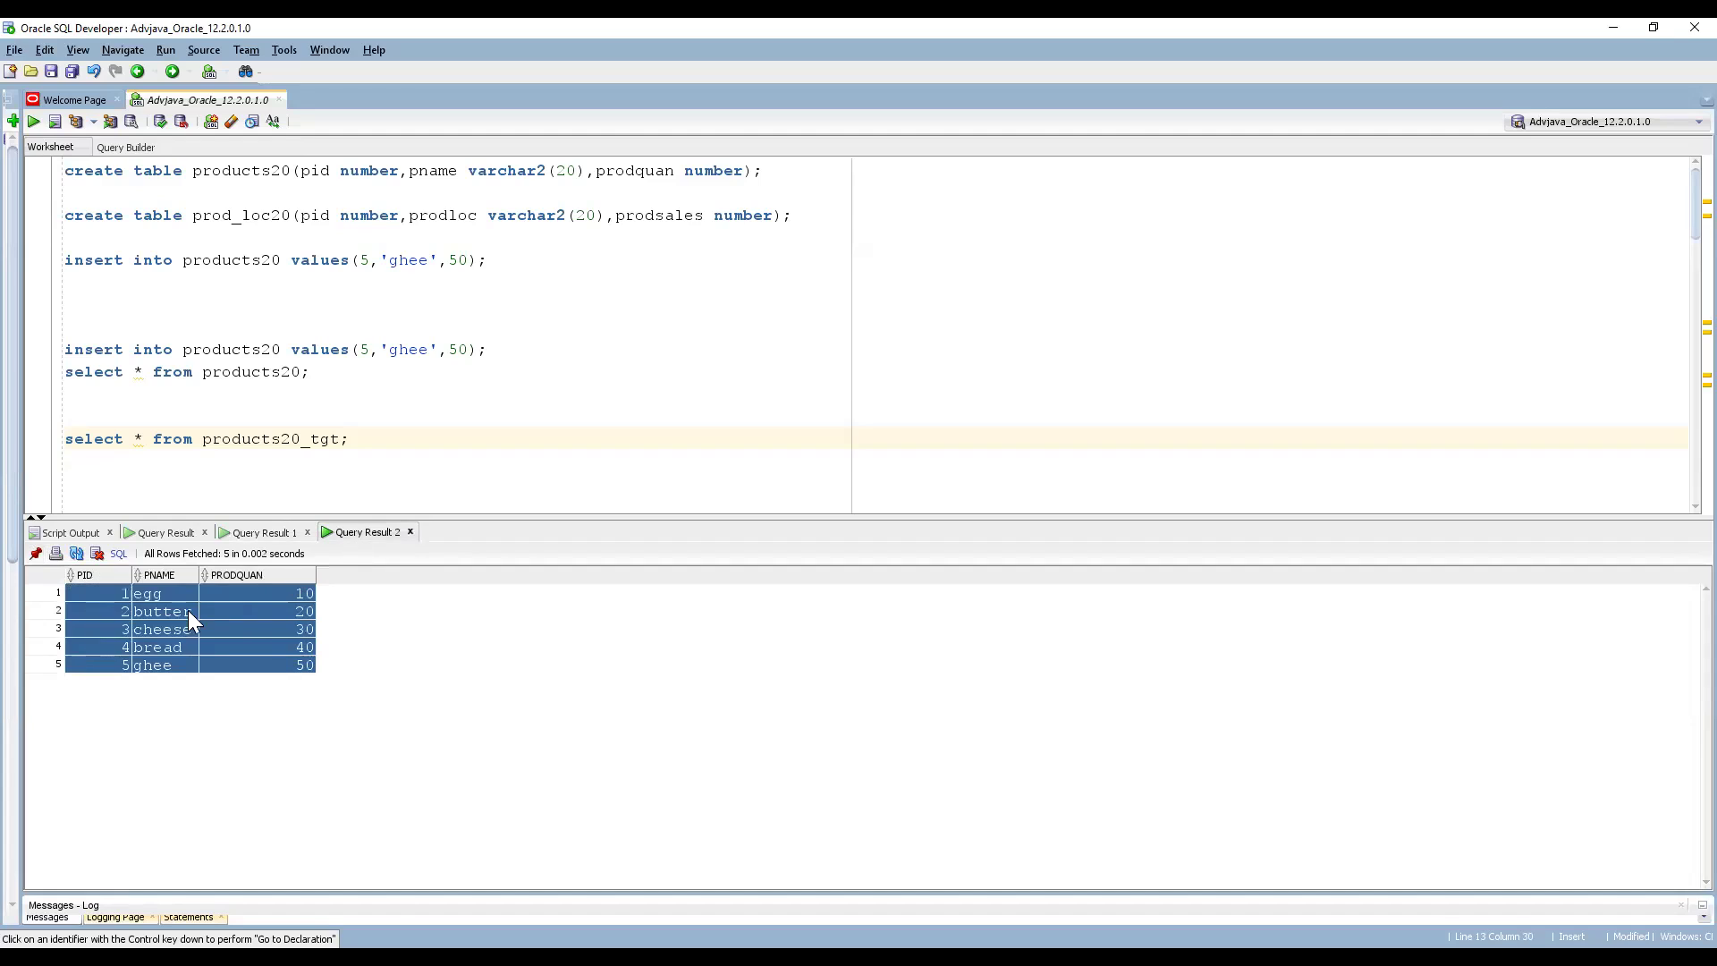
drag(145, 601, 318, 671)
click(263, 532)
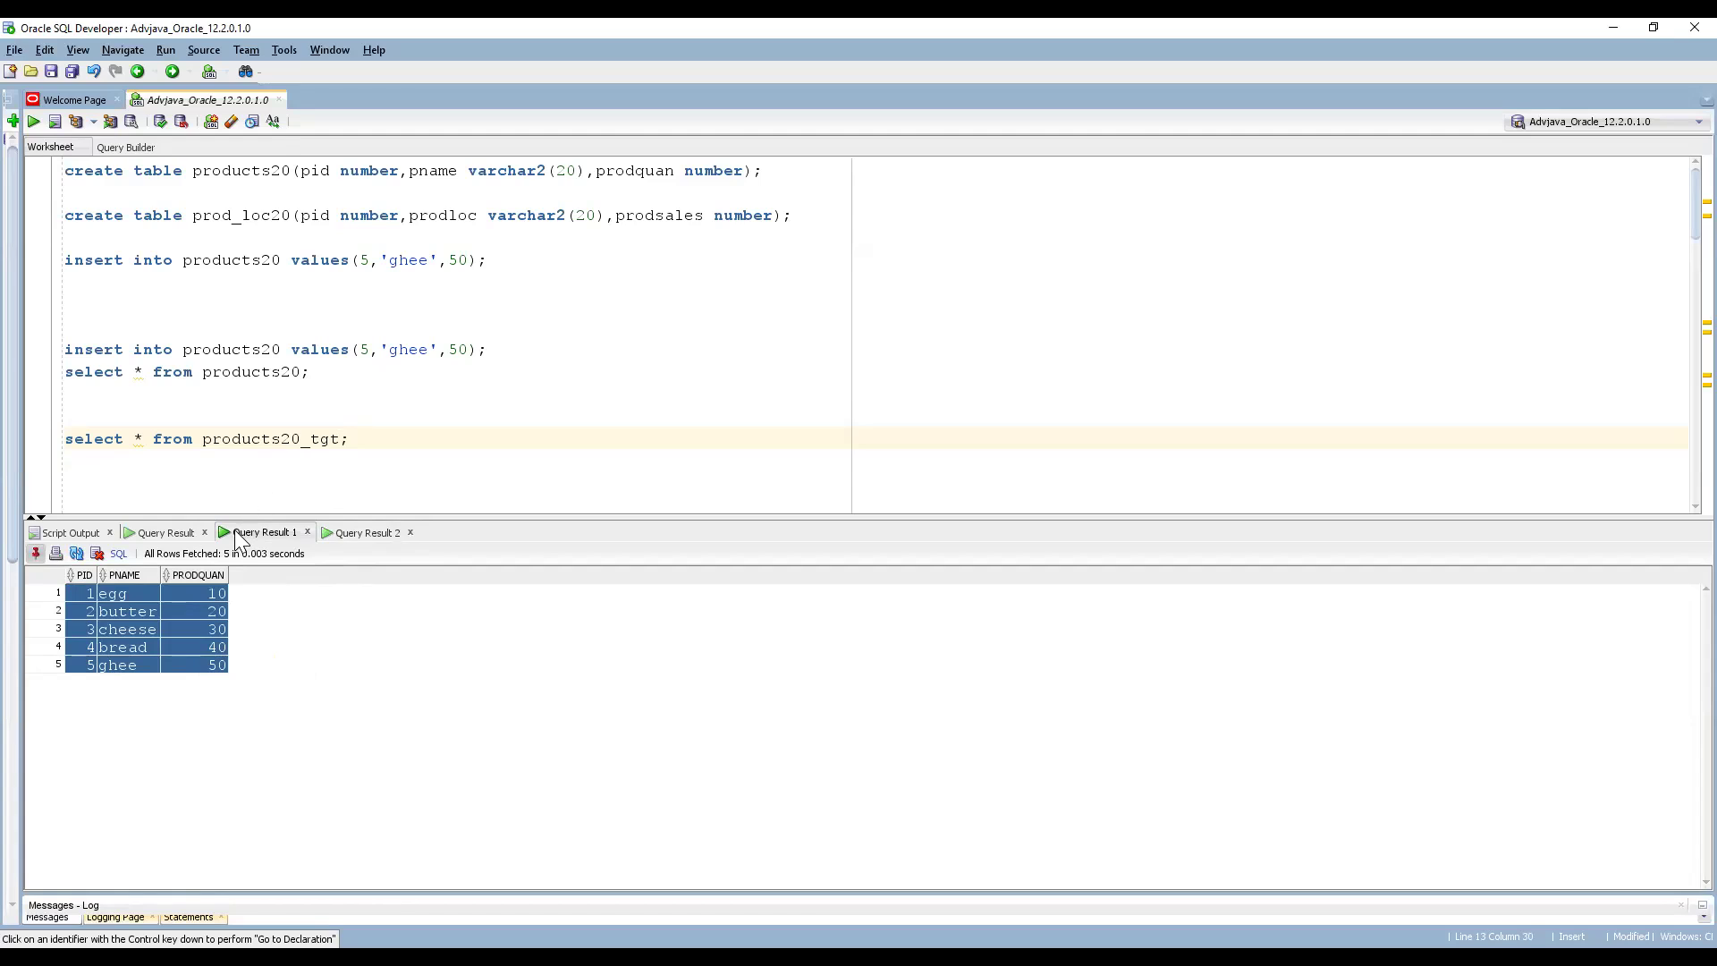
click(79, 594)
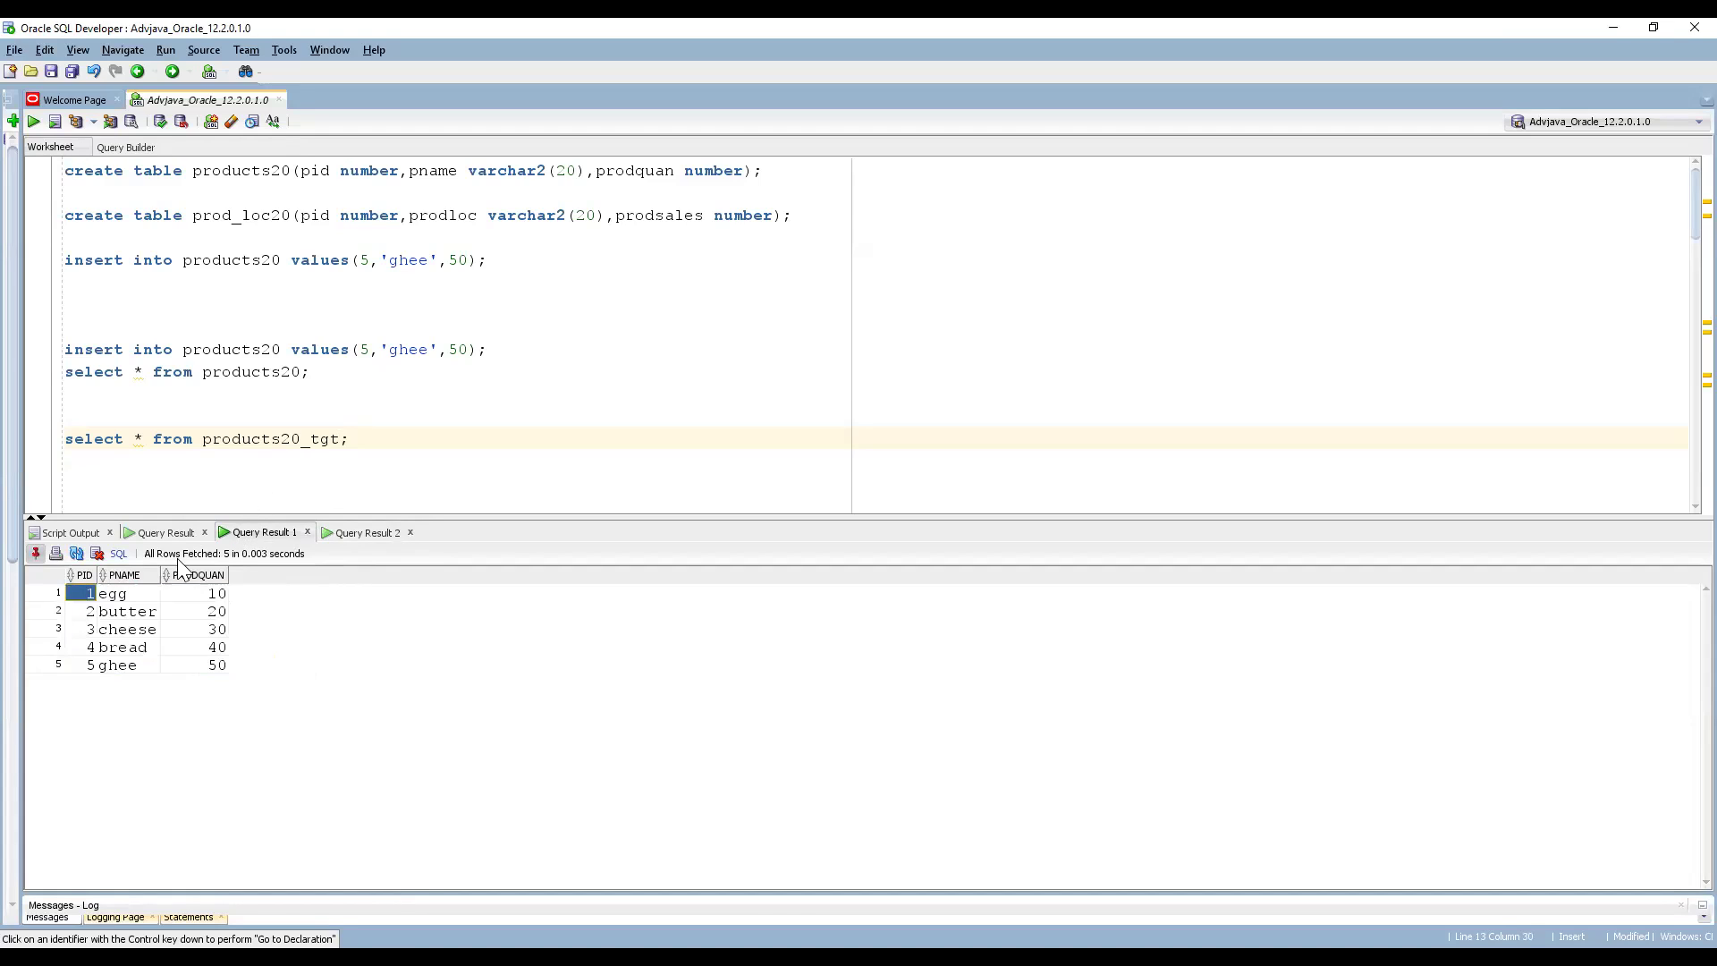
click(341, 532)
click(111, 595)
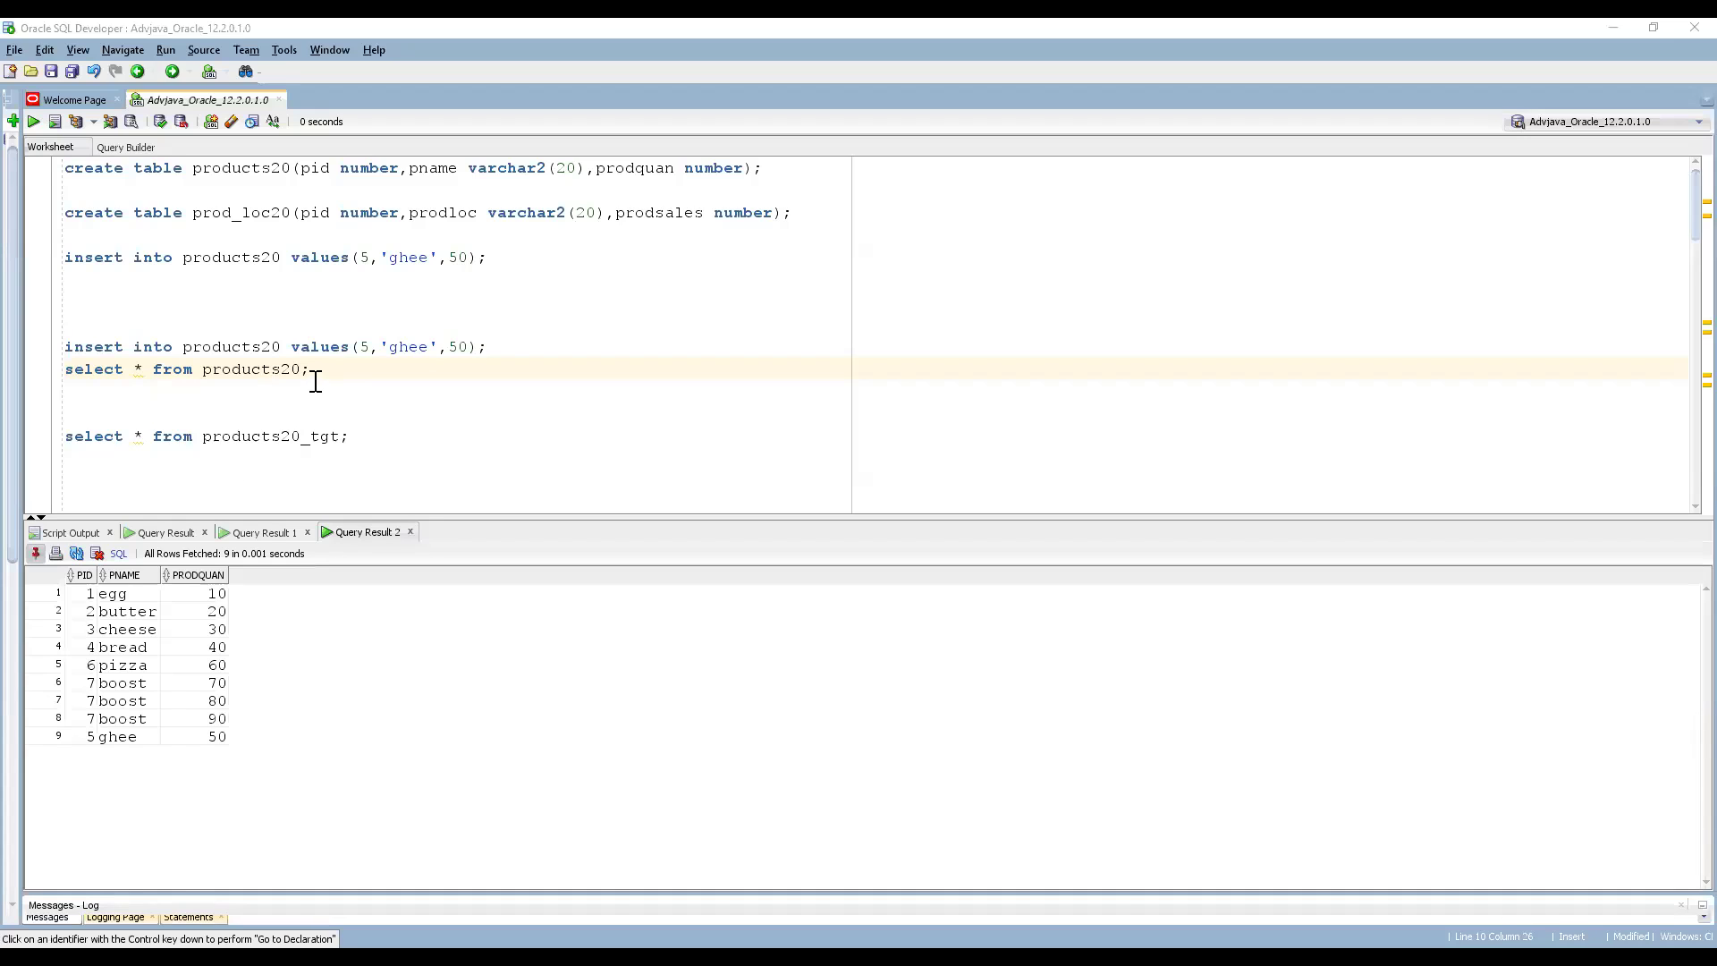
Run the products20 query and examine its egg-to-bread, ghee, pizza and boost rows.
click(36, 122)
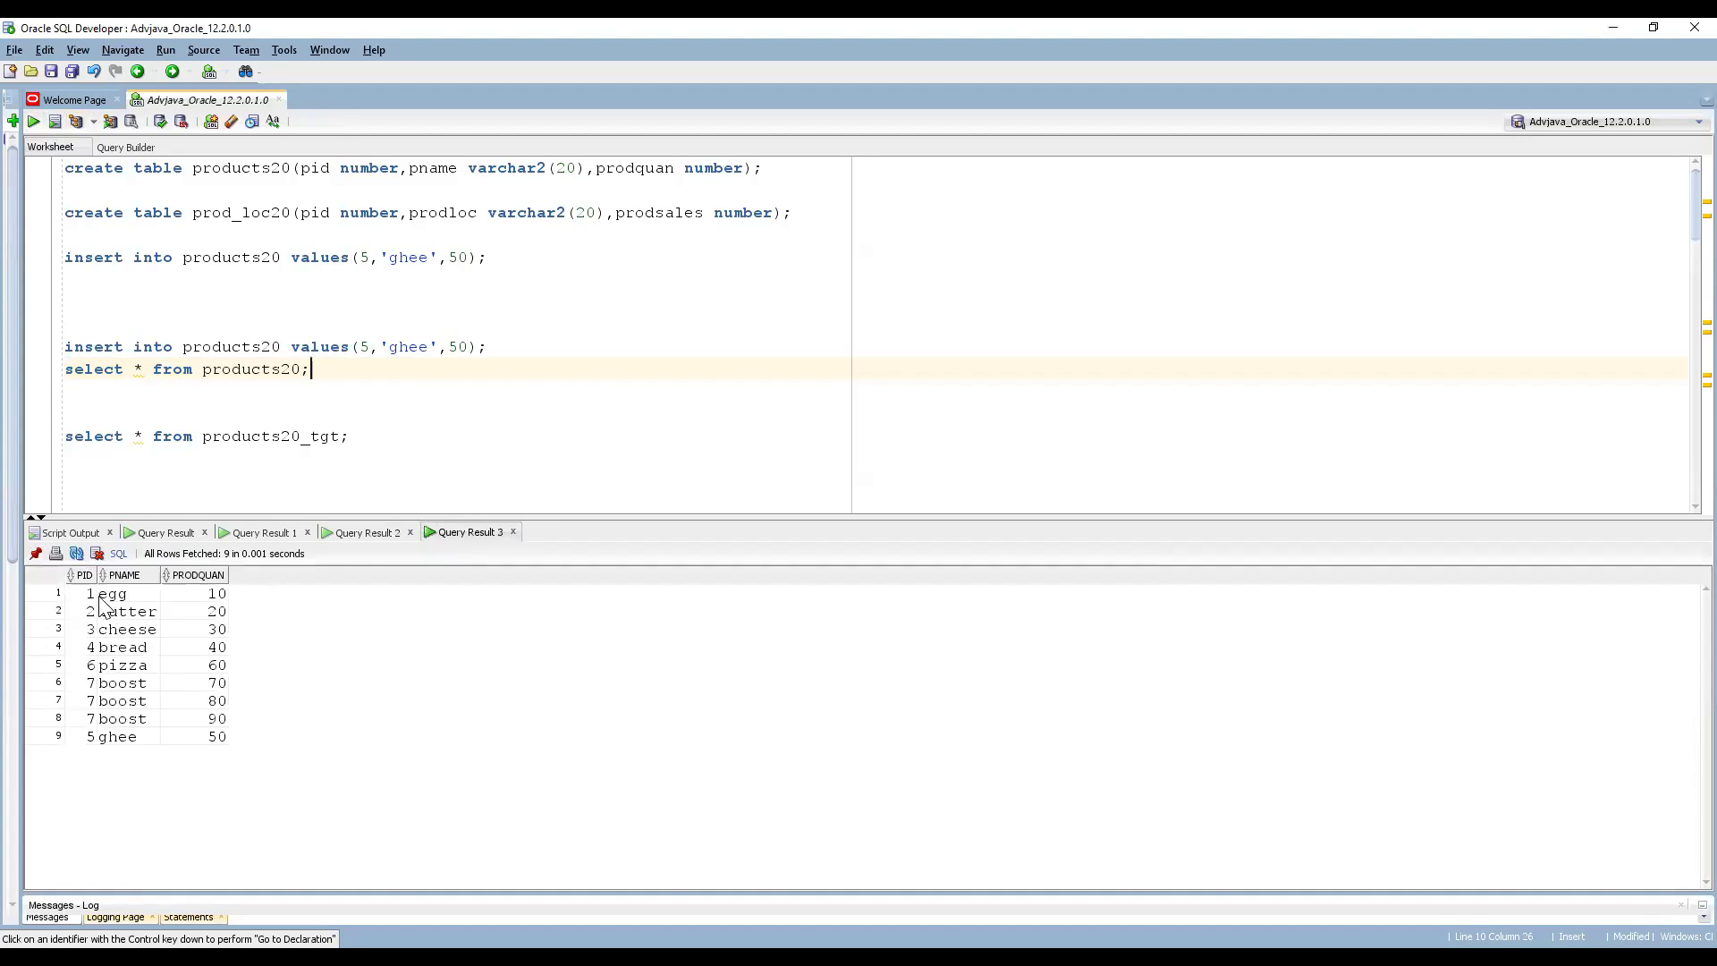
drag(94, 596, 220, 658)
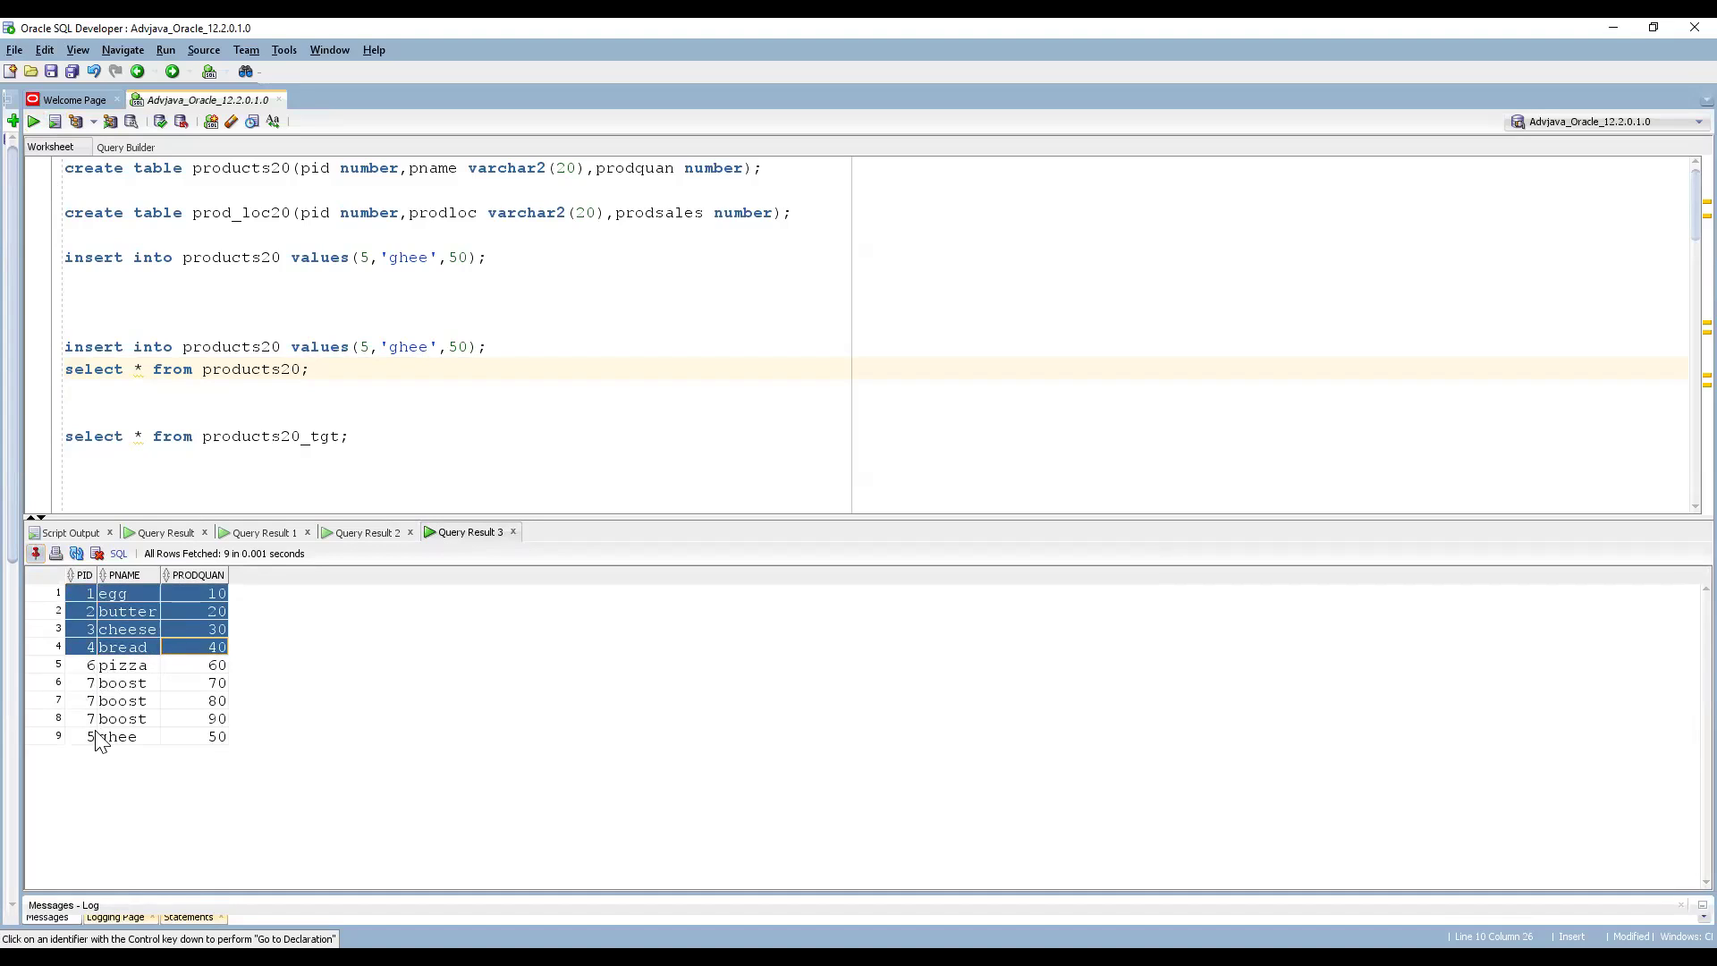
drag(93, 740, 206, 744)
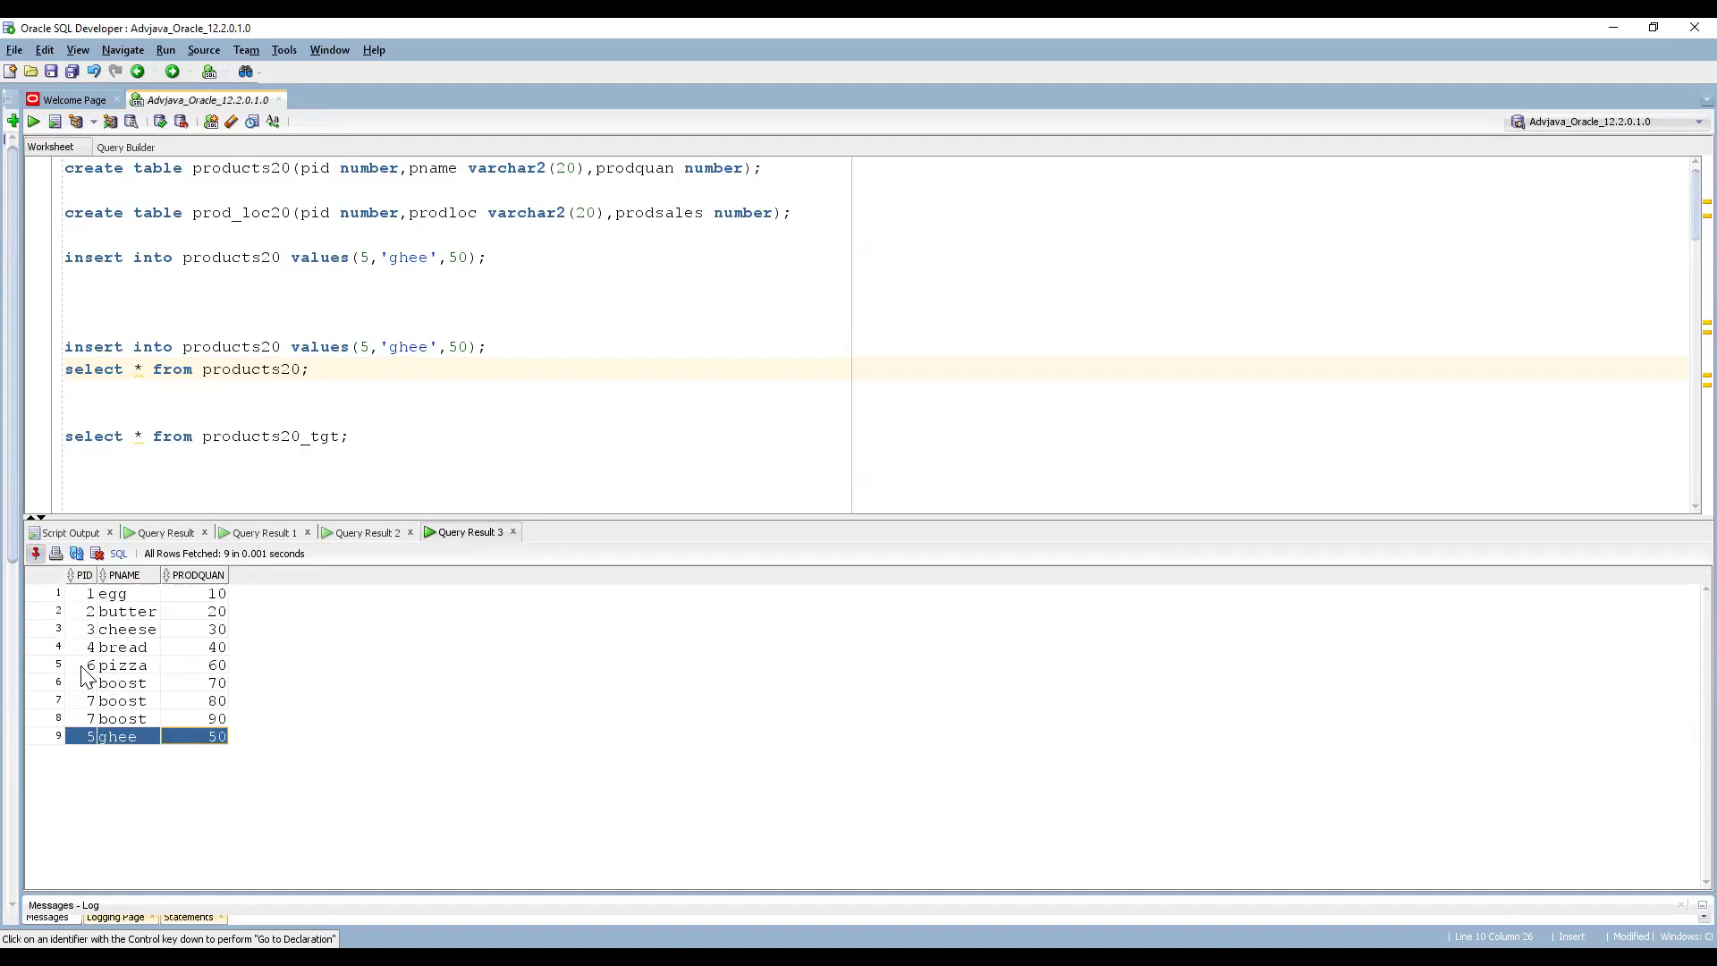
drag(81, 667, 223, 669)
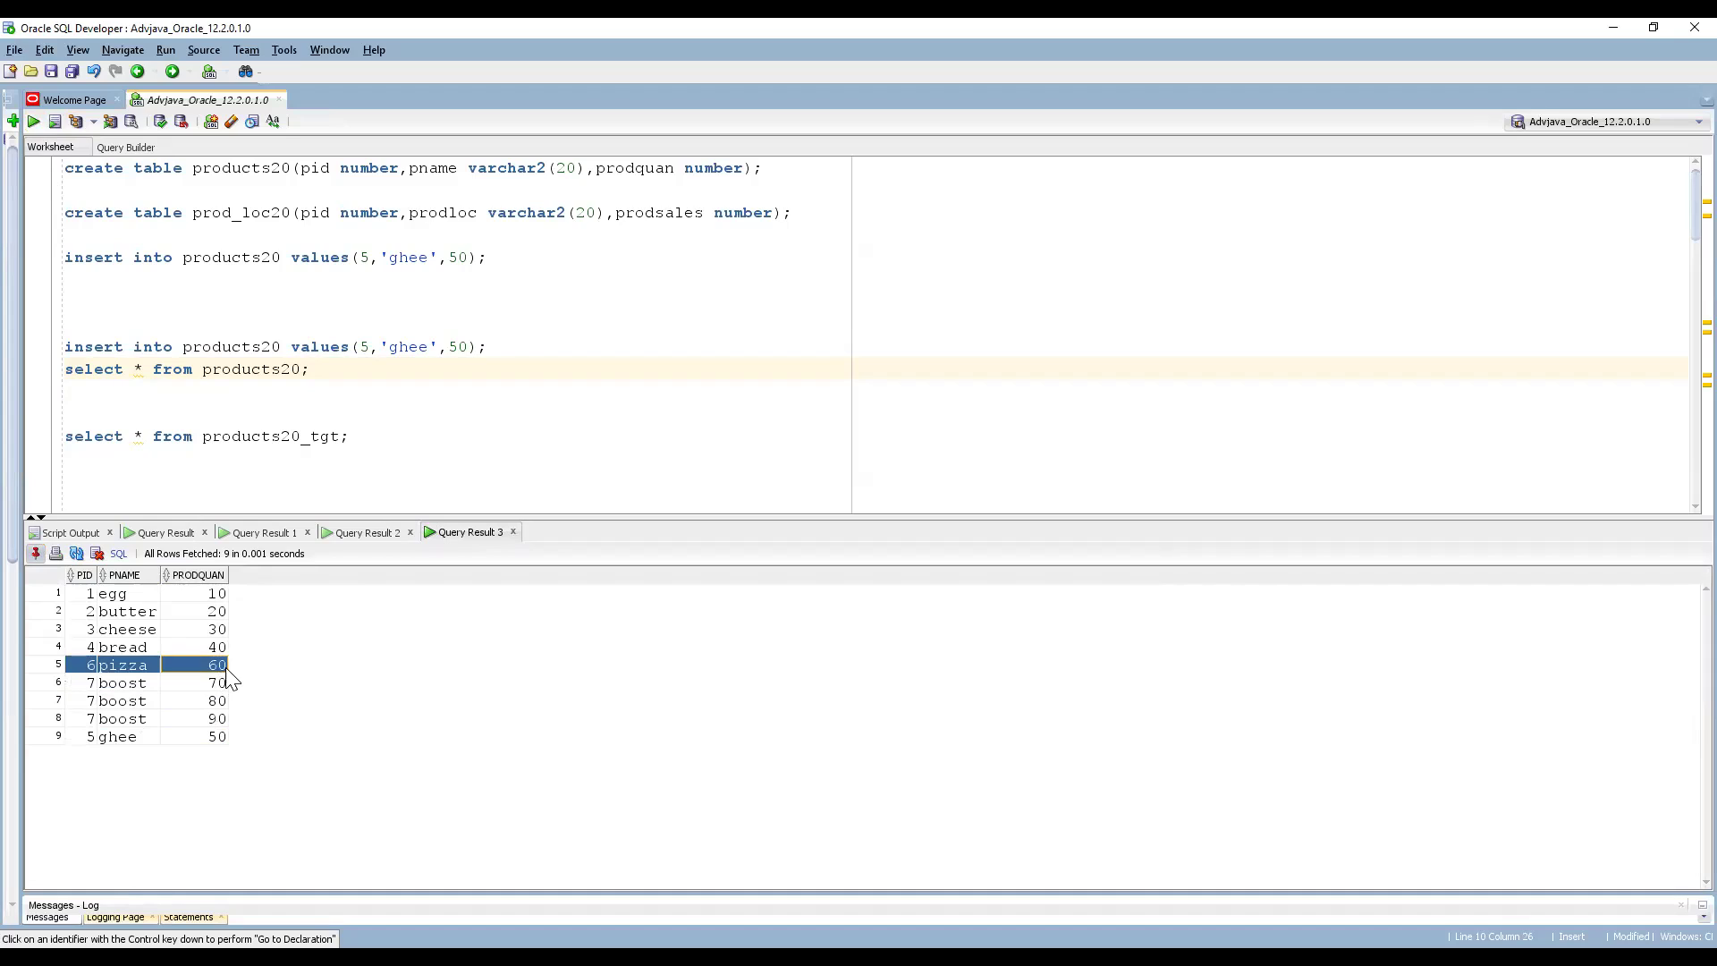
drag(87, 688, 223, 697)
drag(90, 702, 116, 709)
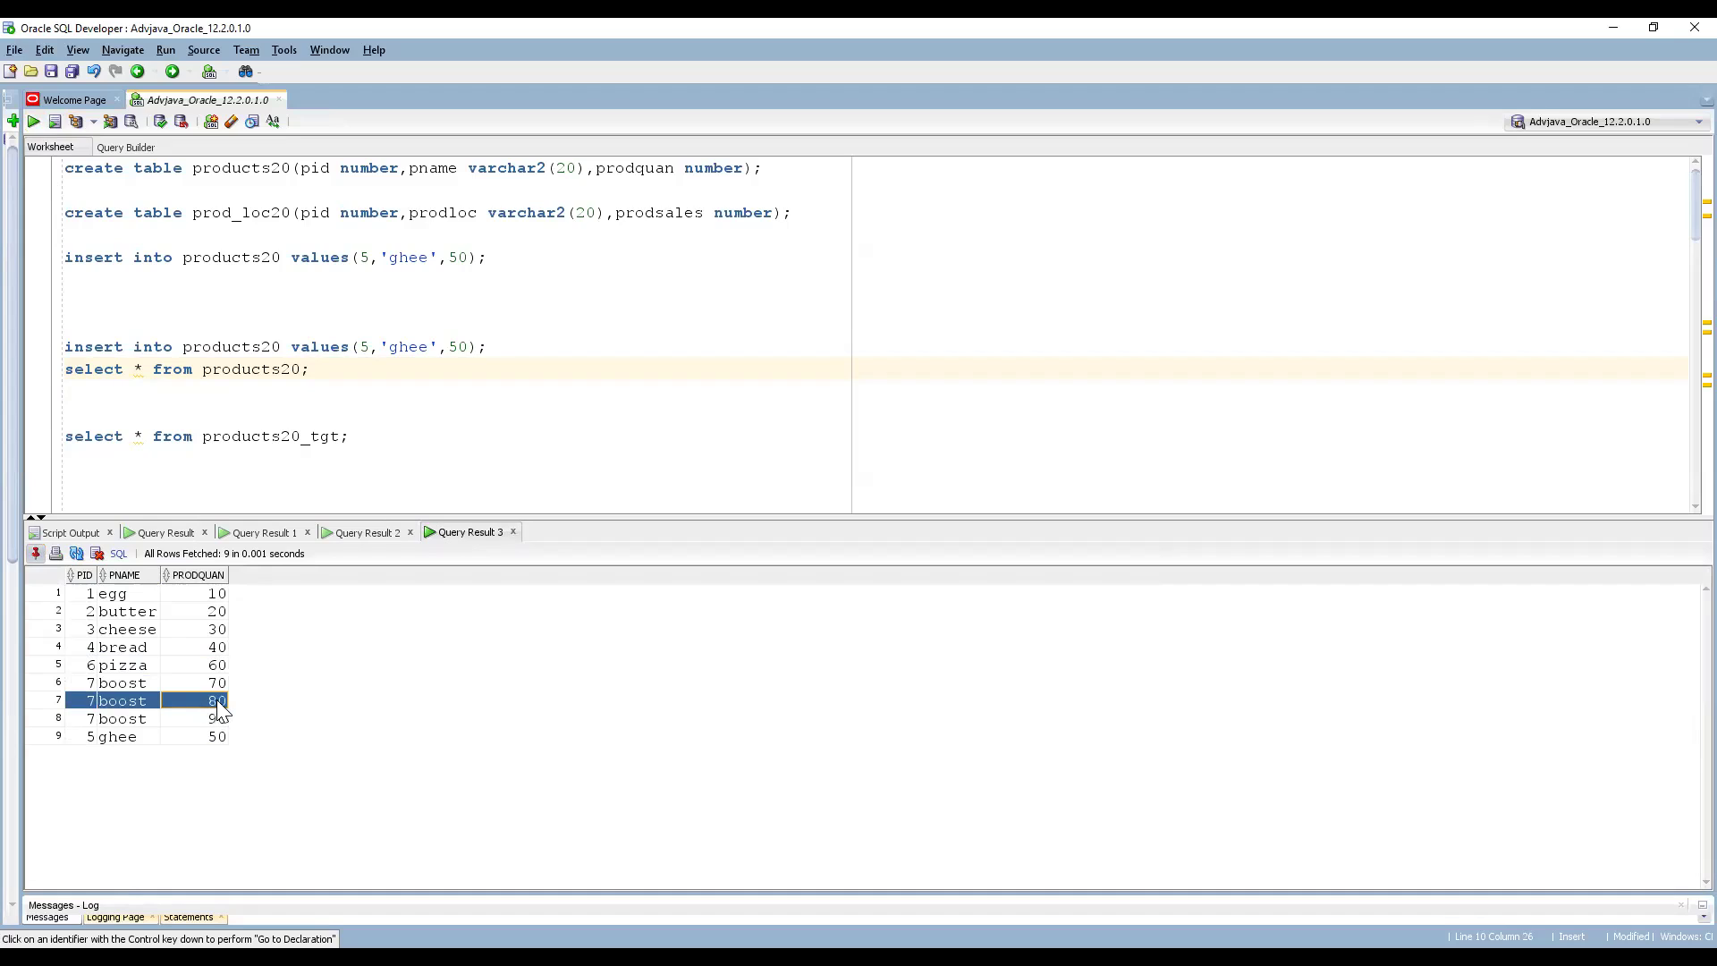
drag(94, 718, 138, 725)
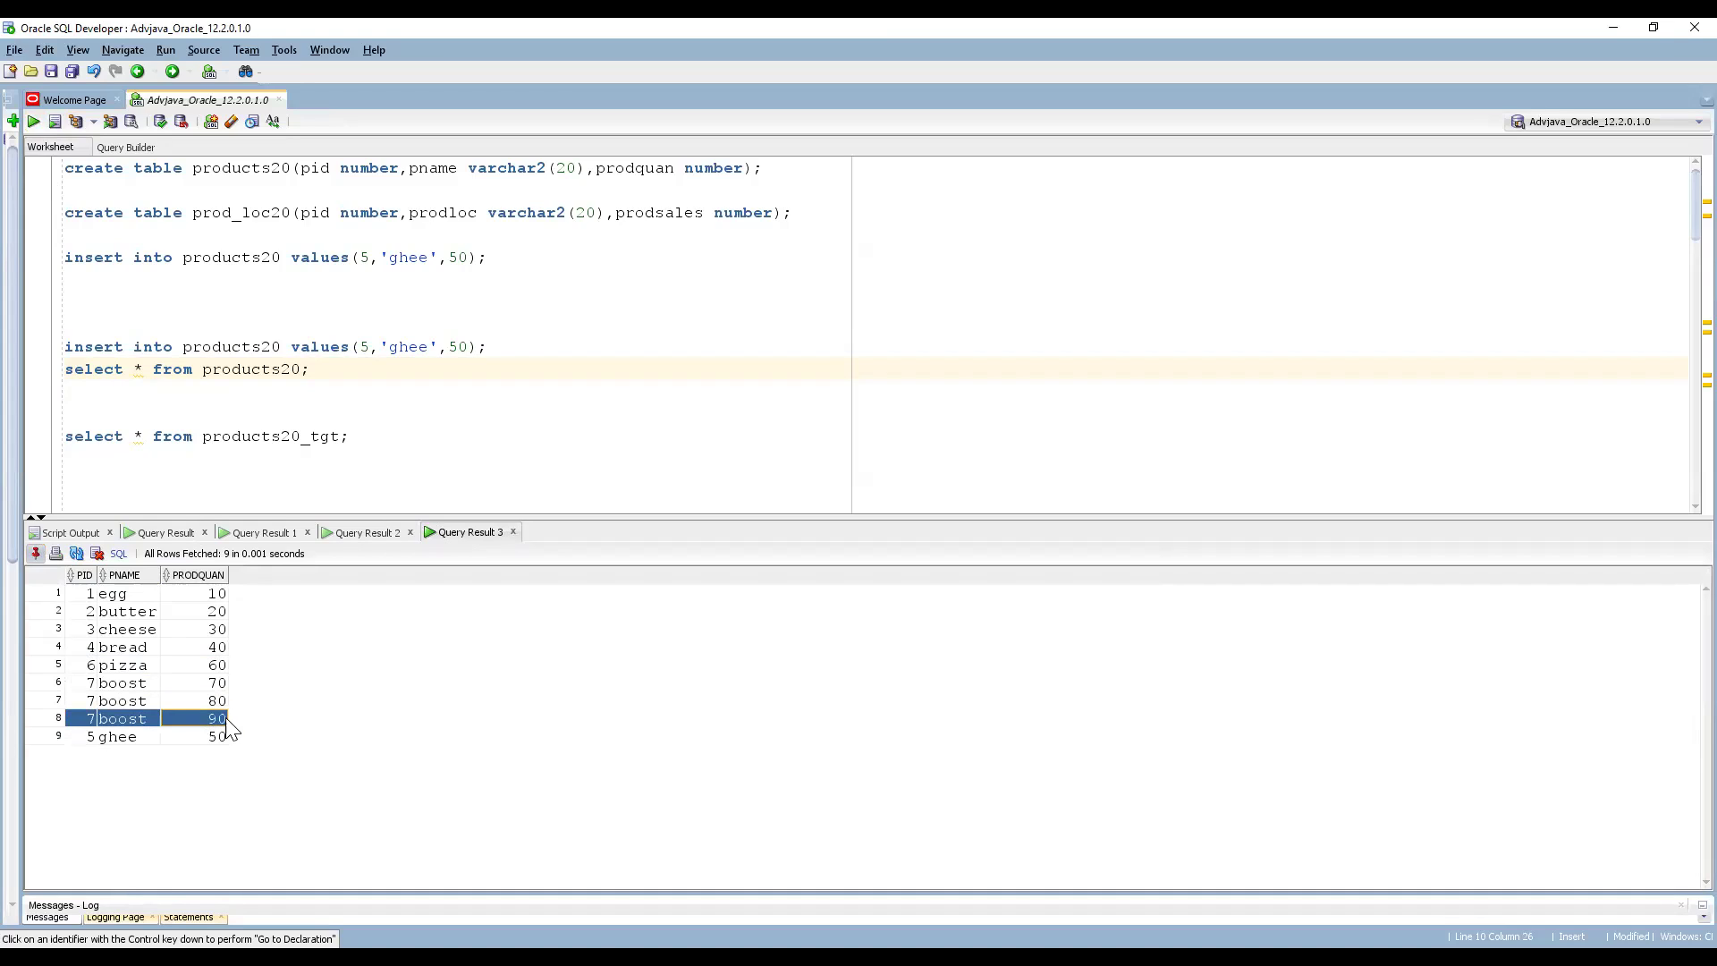
drag(94, 665, 213, 723)
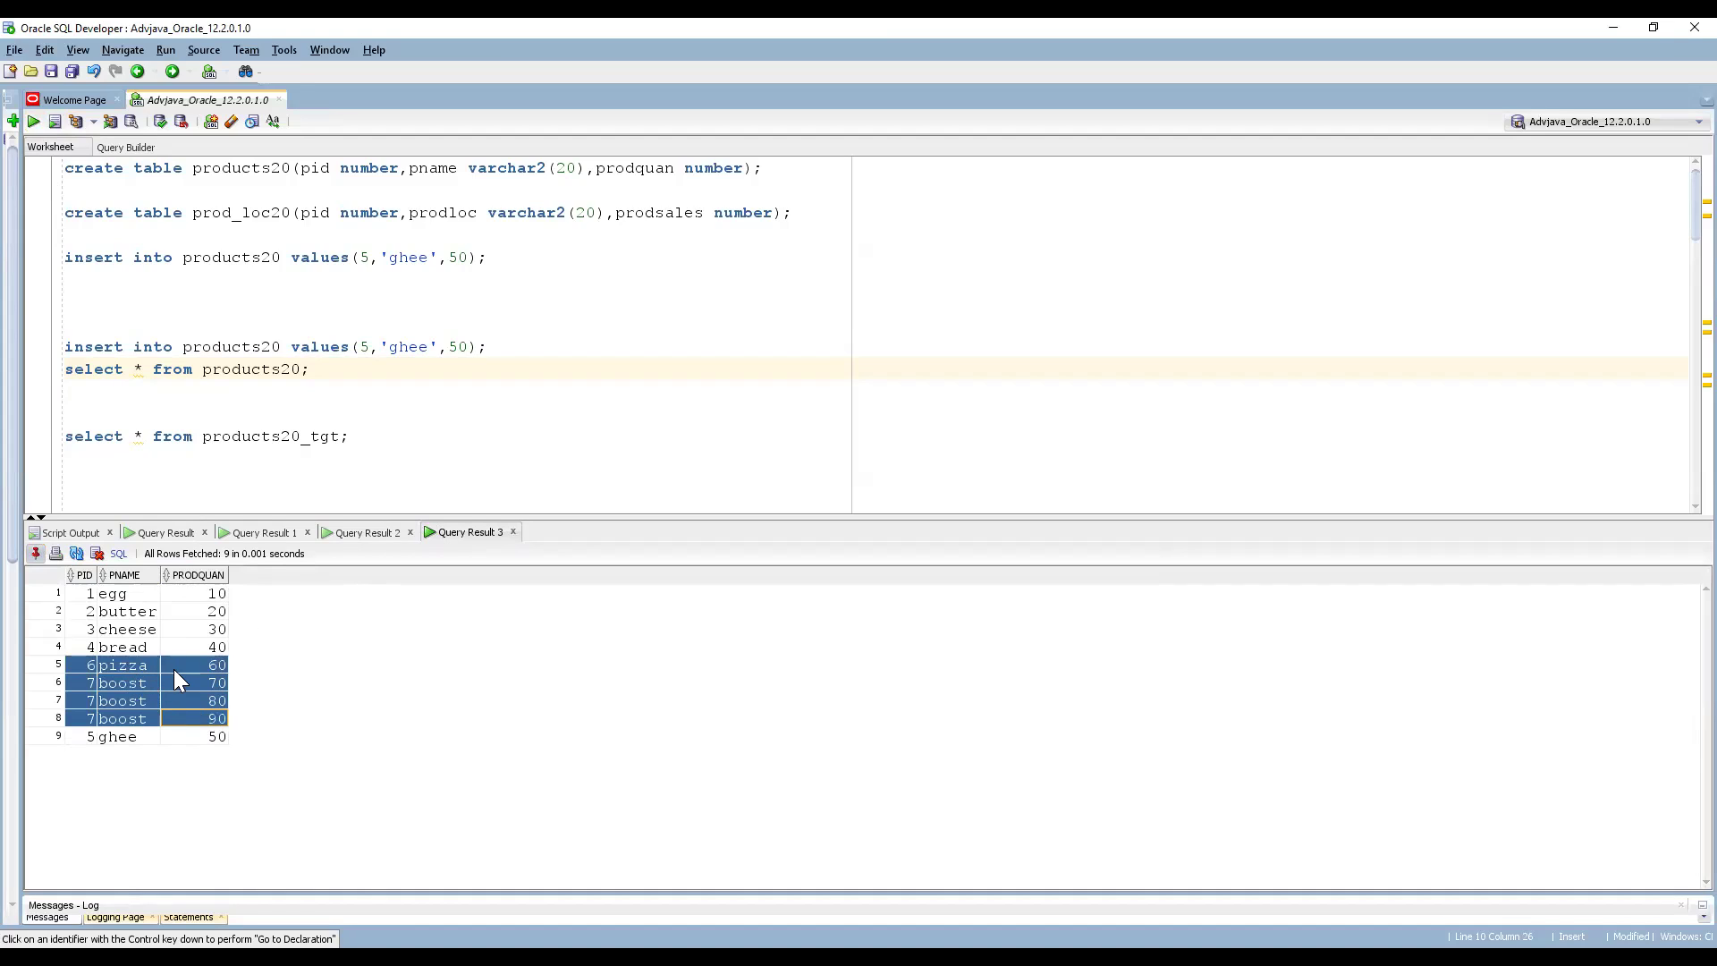
Examine the pizza row and the PRODQUAN values of the three boost rows in the products20 result.
click(86, 684)
drag(86, 665, 204, 672)
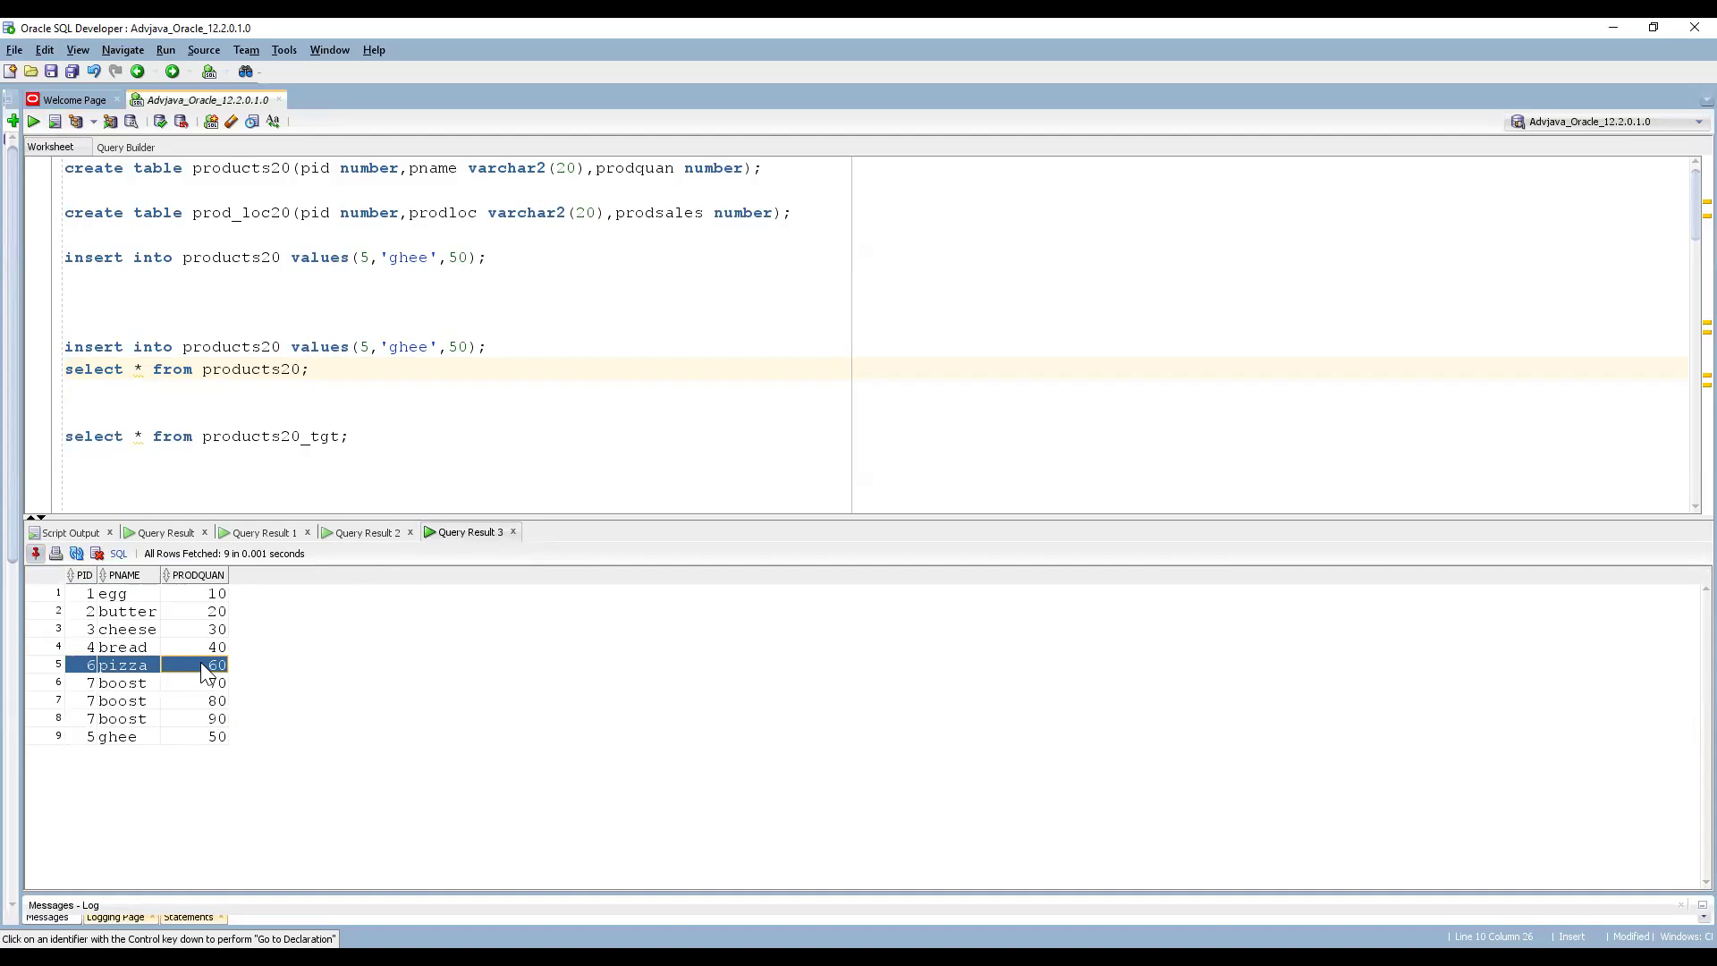
click(89, 683)
click(121, 683)
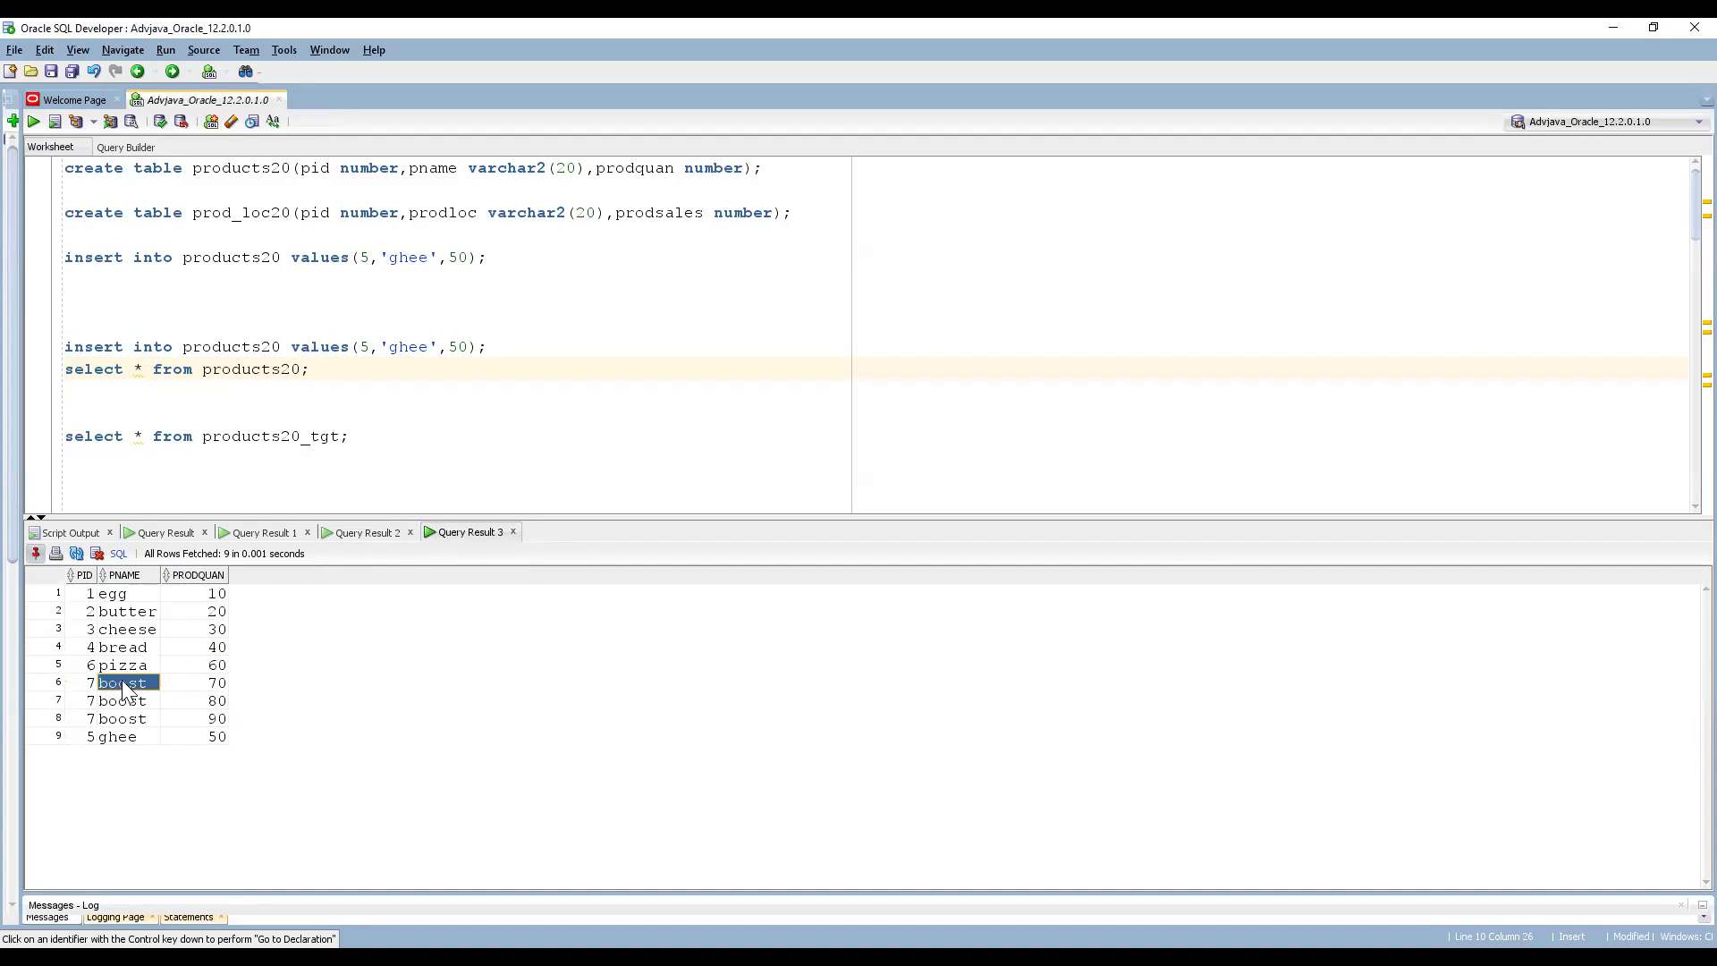
click(215, 684)
click(212, 702)
click(194, 719)
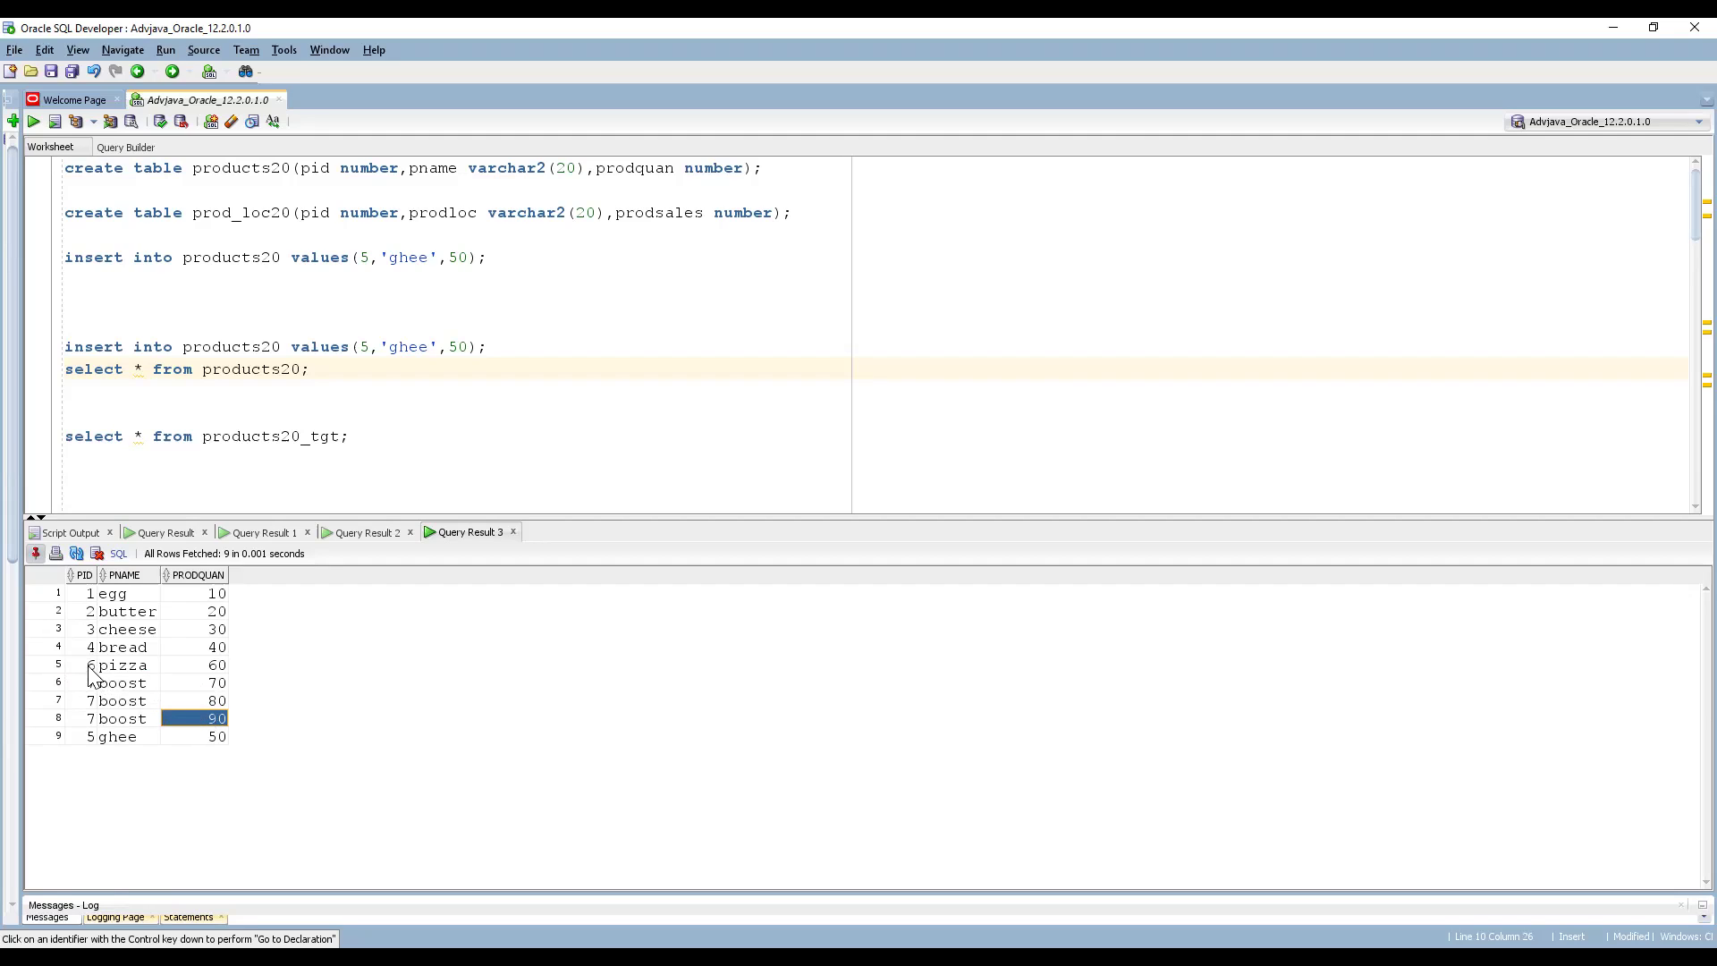
drag(89, 666, 211, 668)
drag(90, 726, 215, 712)
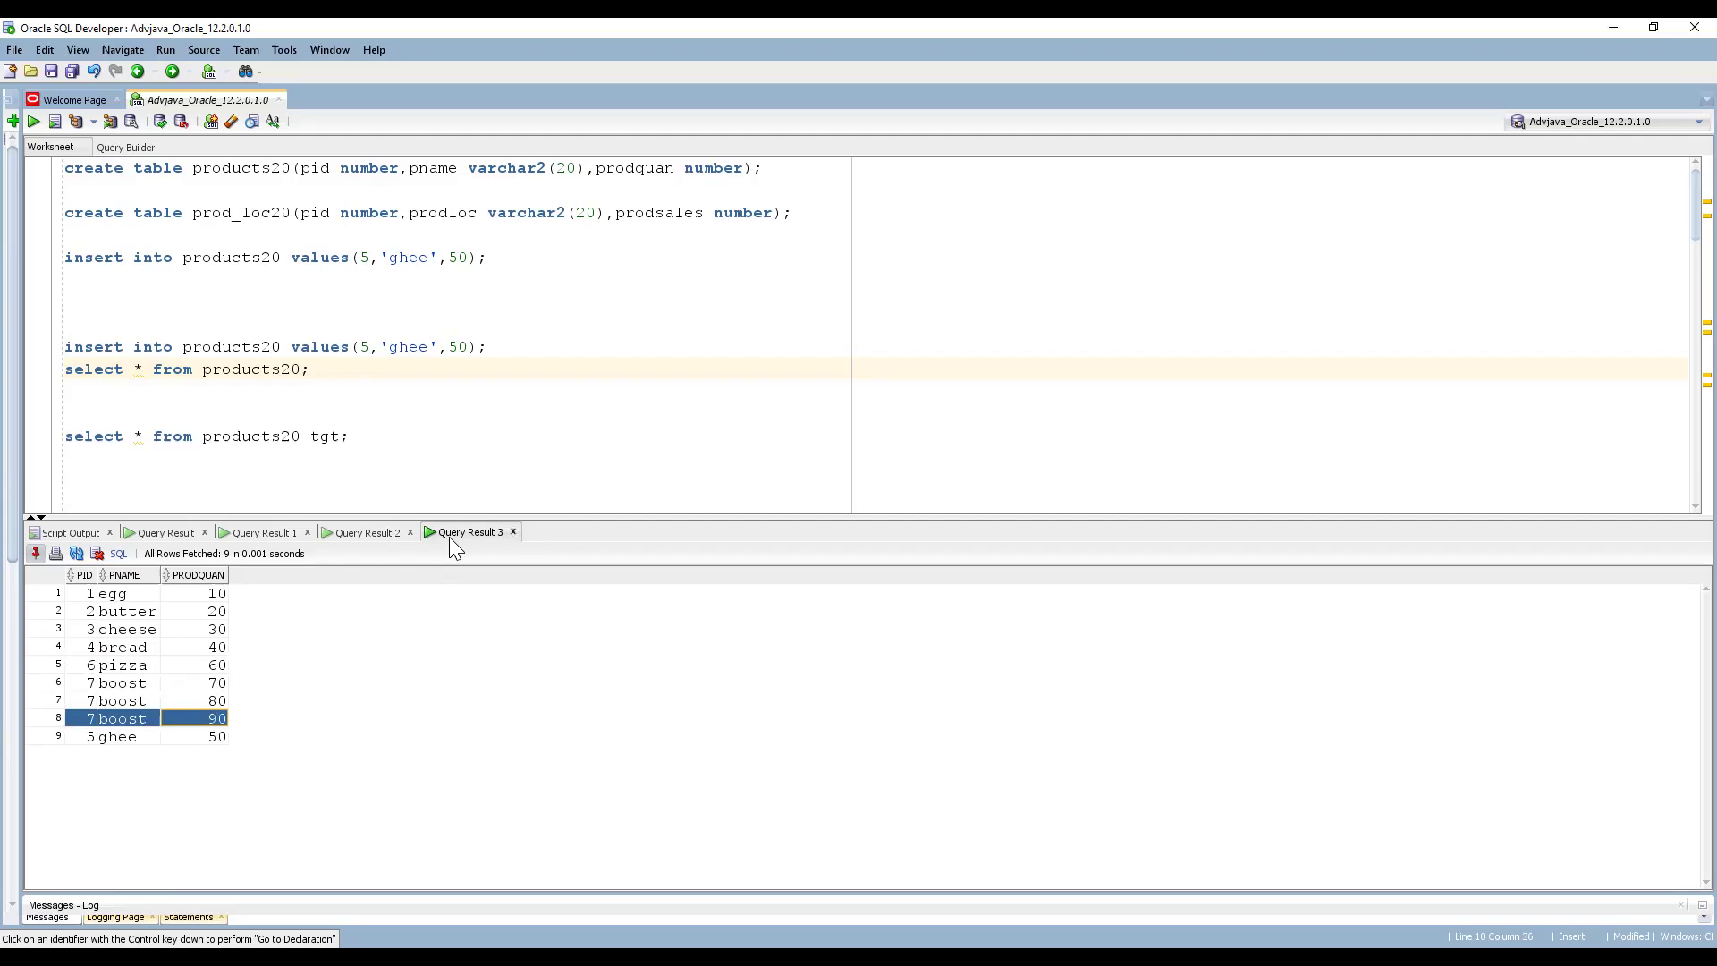
Run the products20_tgt query and compare its rows with the pizza and last boost rows of products20.
click(374, 438)
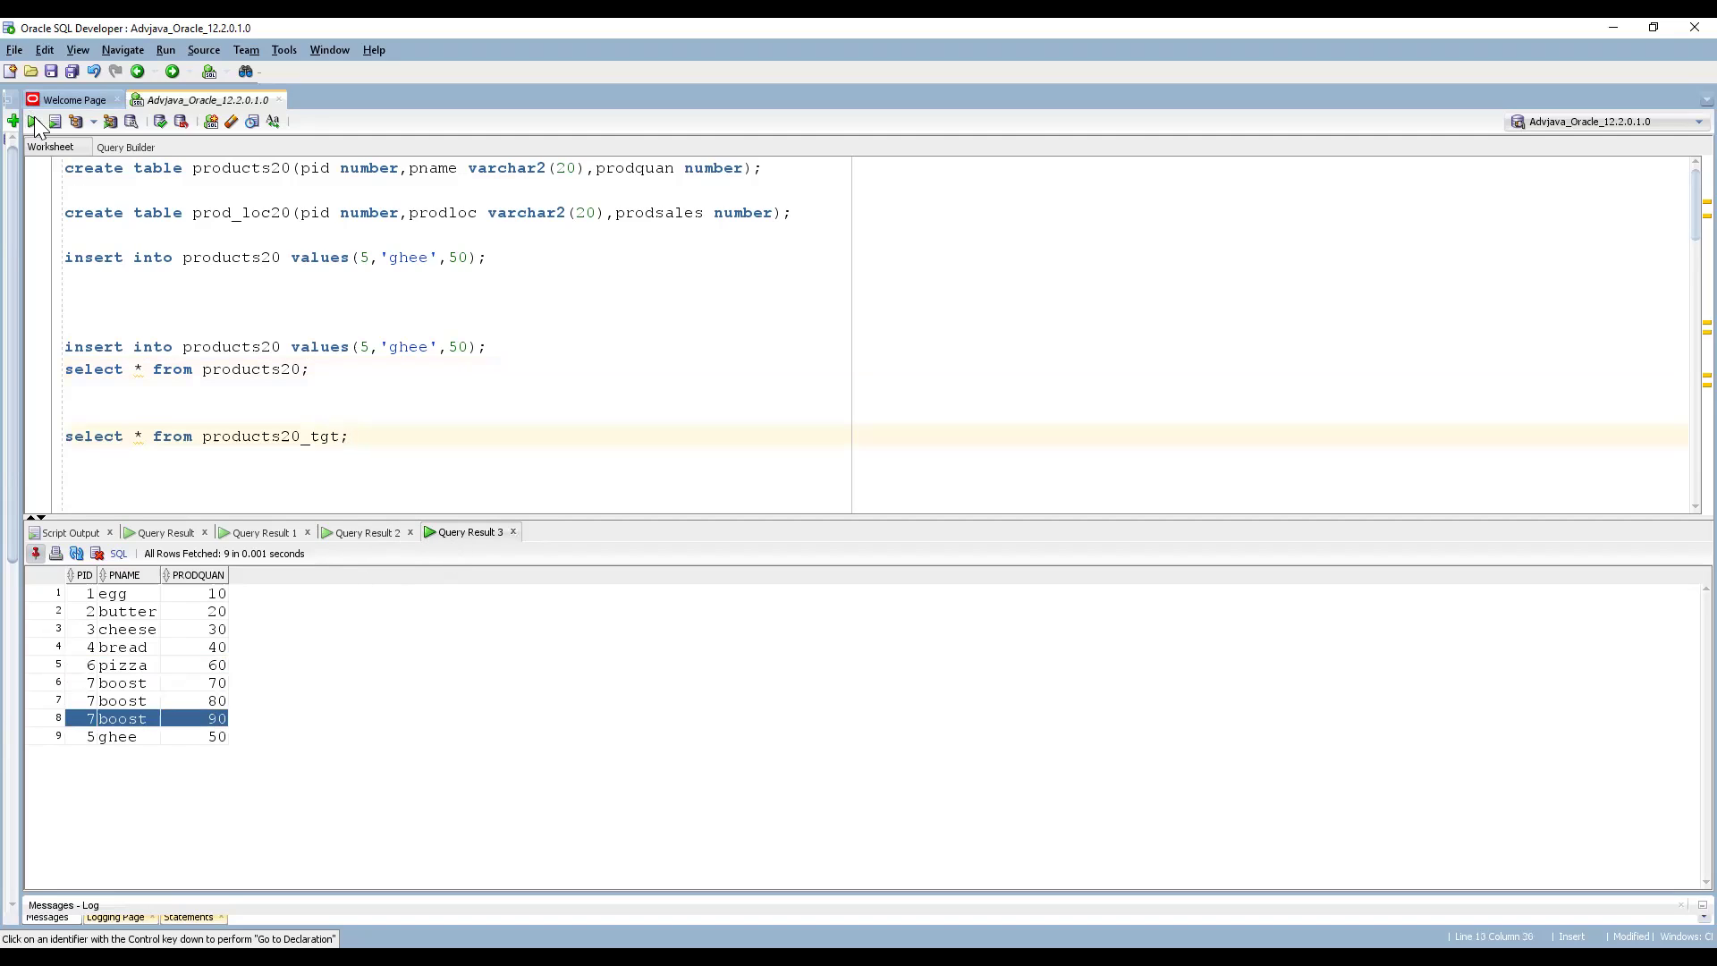
key(ctrl+Return)
drag(98, 594, 291, 676)
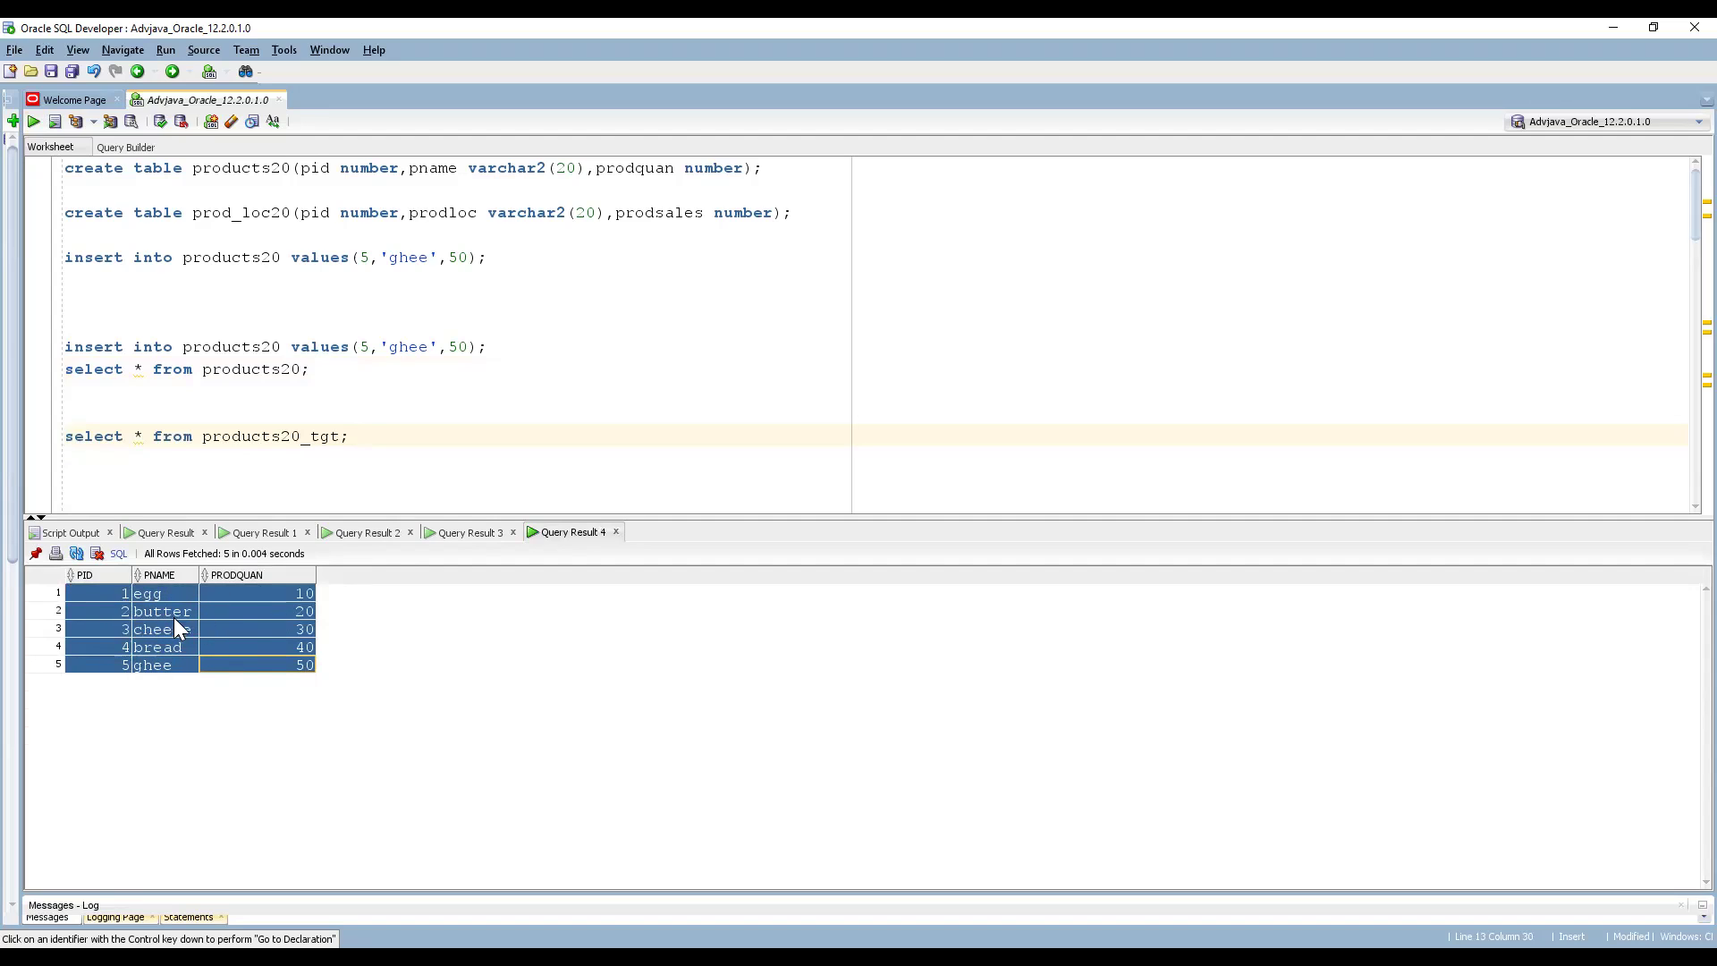
click(454, 534)
drag(107, 666, 218, 669)
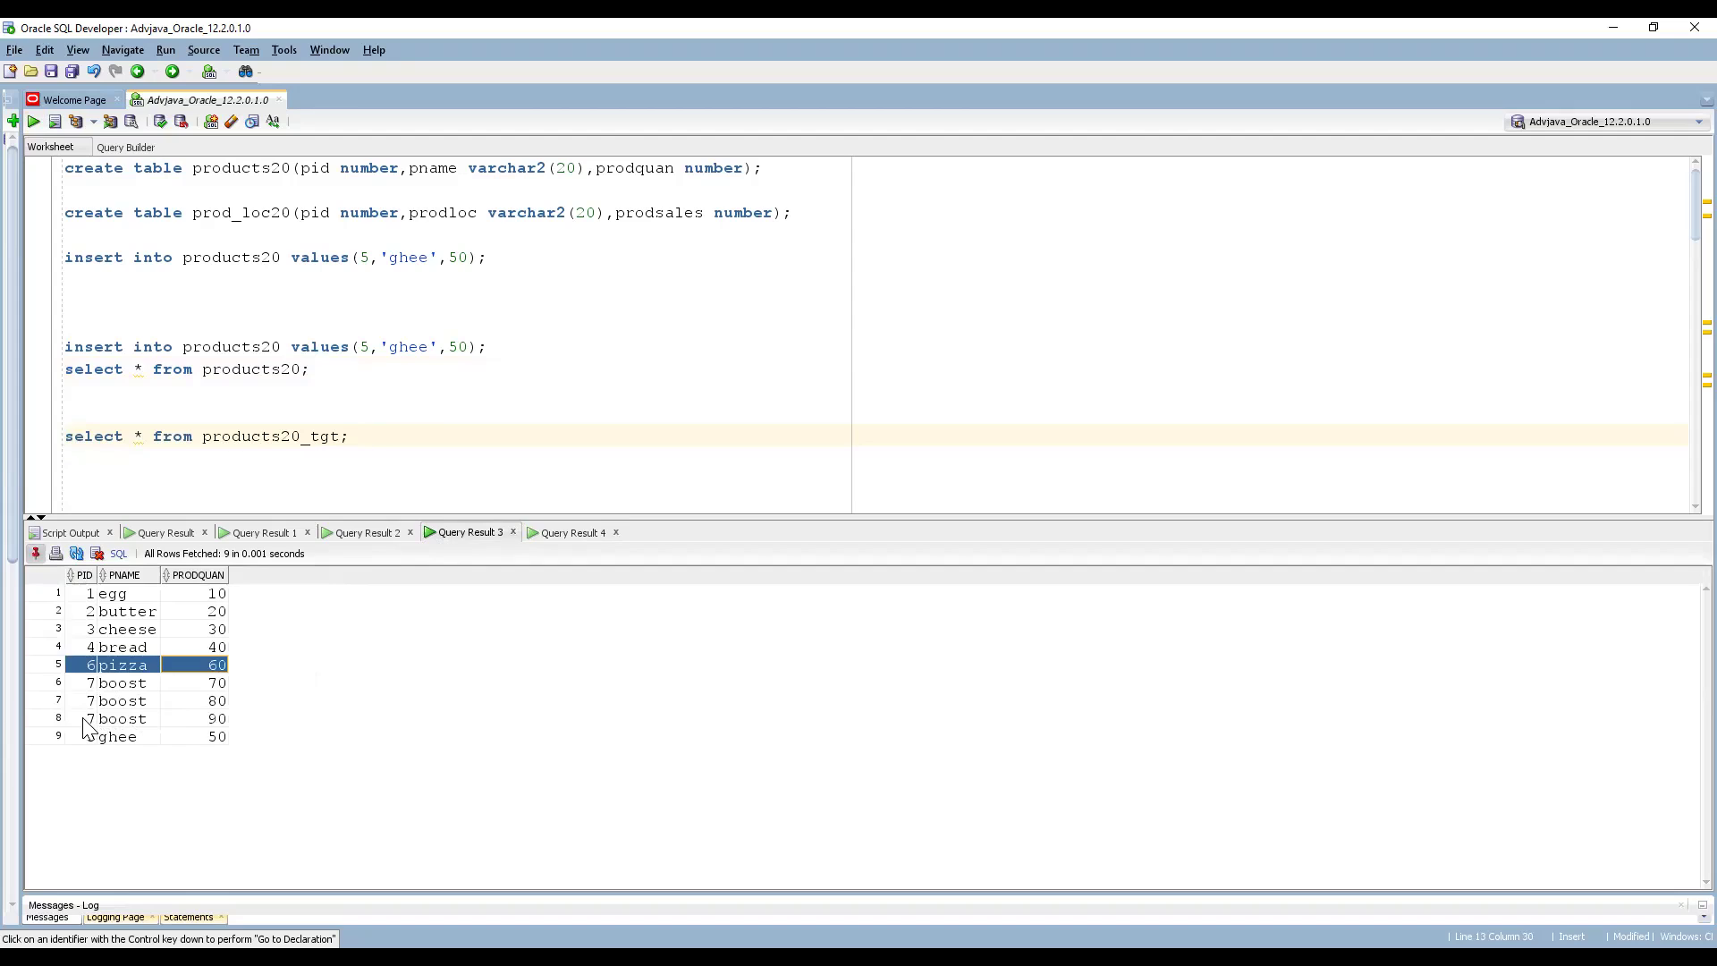
drag(105, 723, 231, 723)
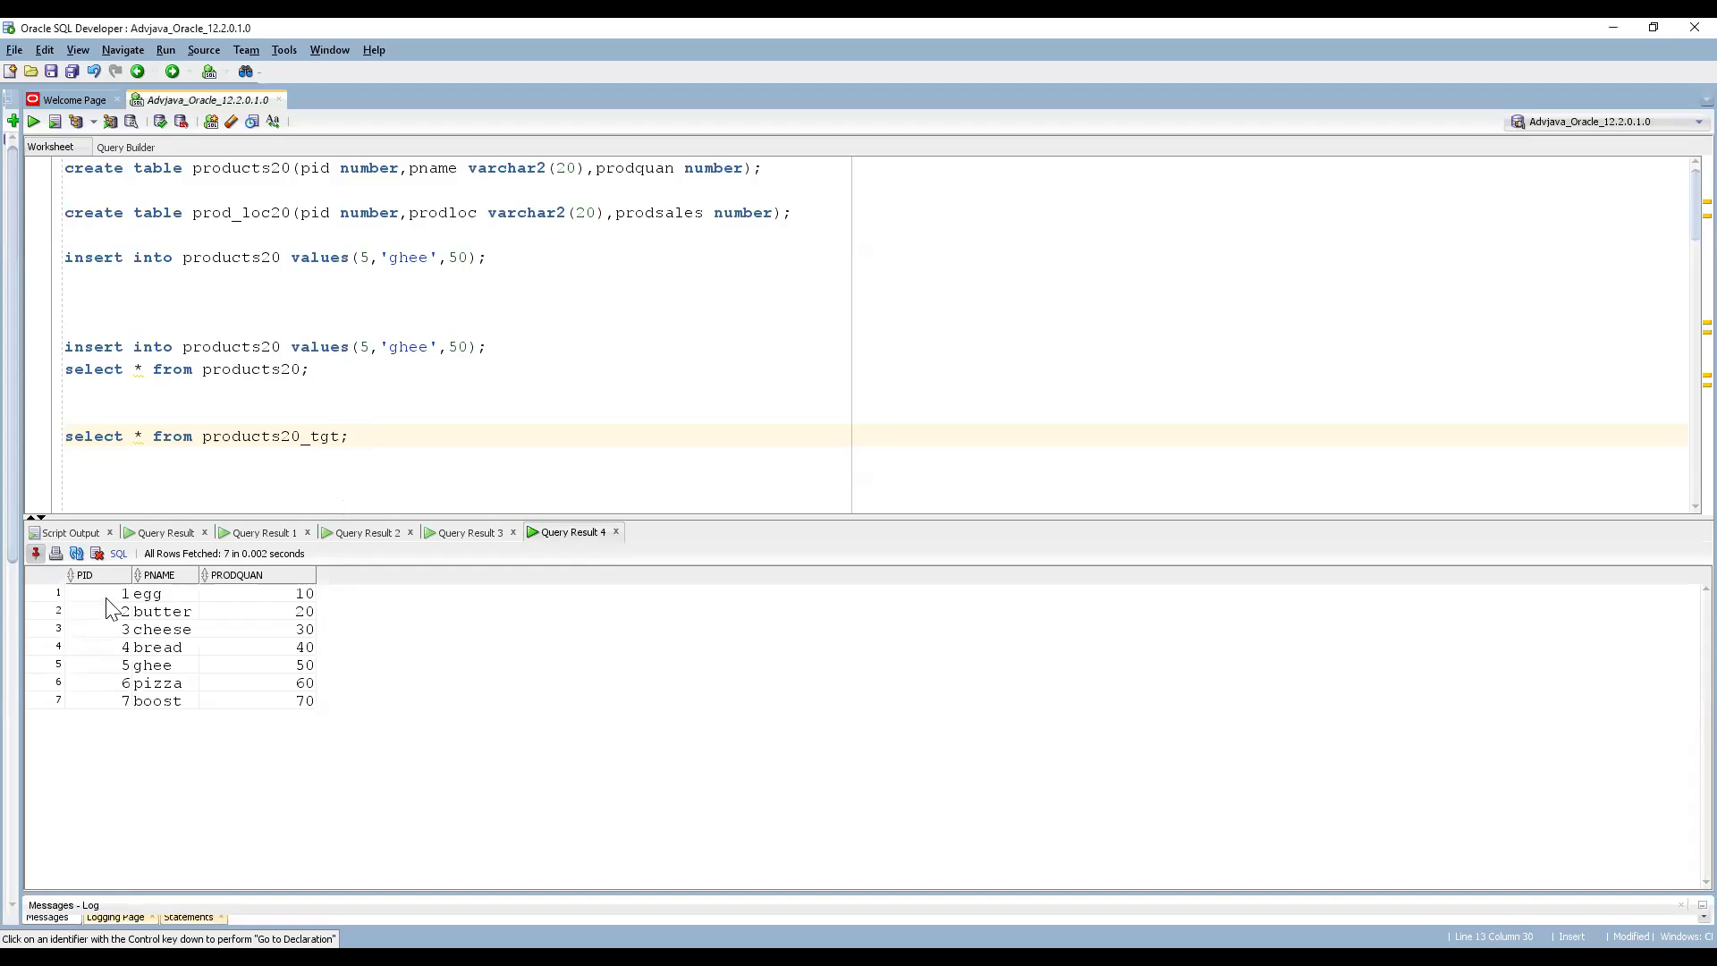
Rerun the products20_tgt query and check its first five rows, the pizza row and the boost row's PRODQUAN.
click(33, 121)
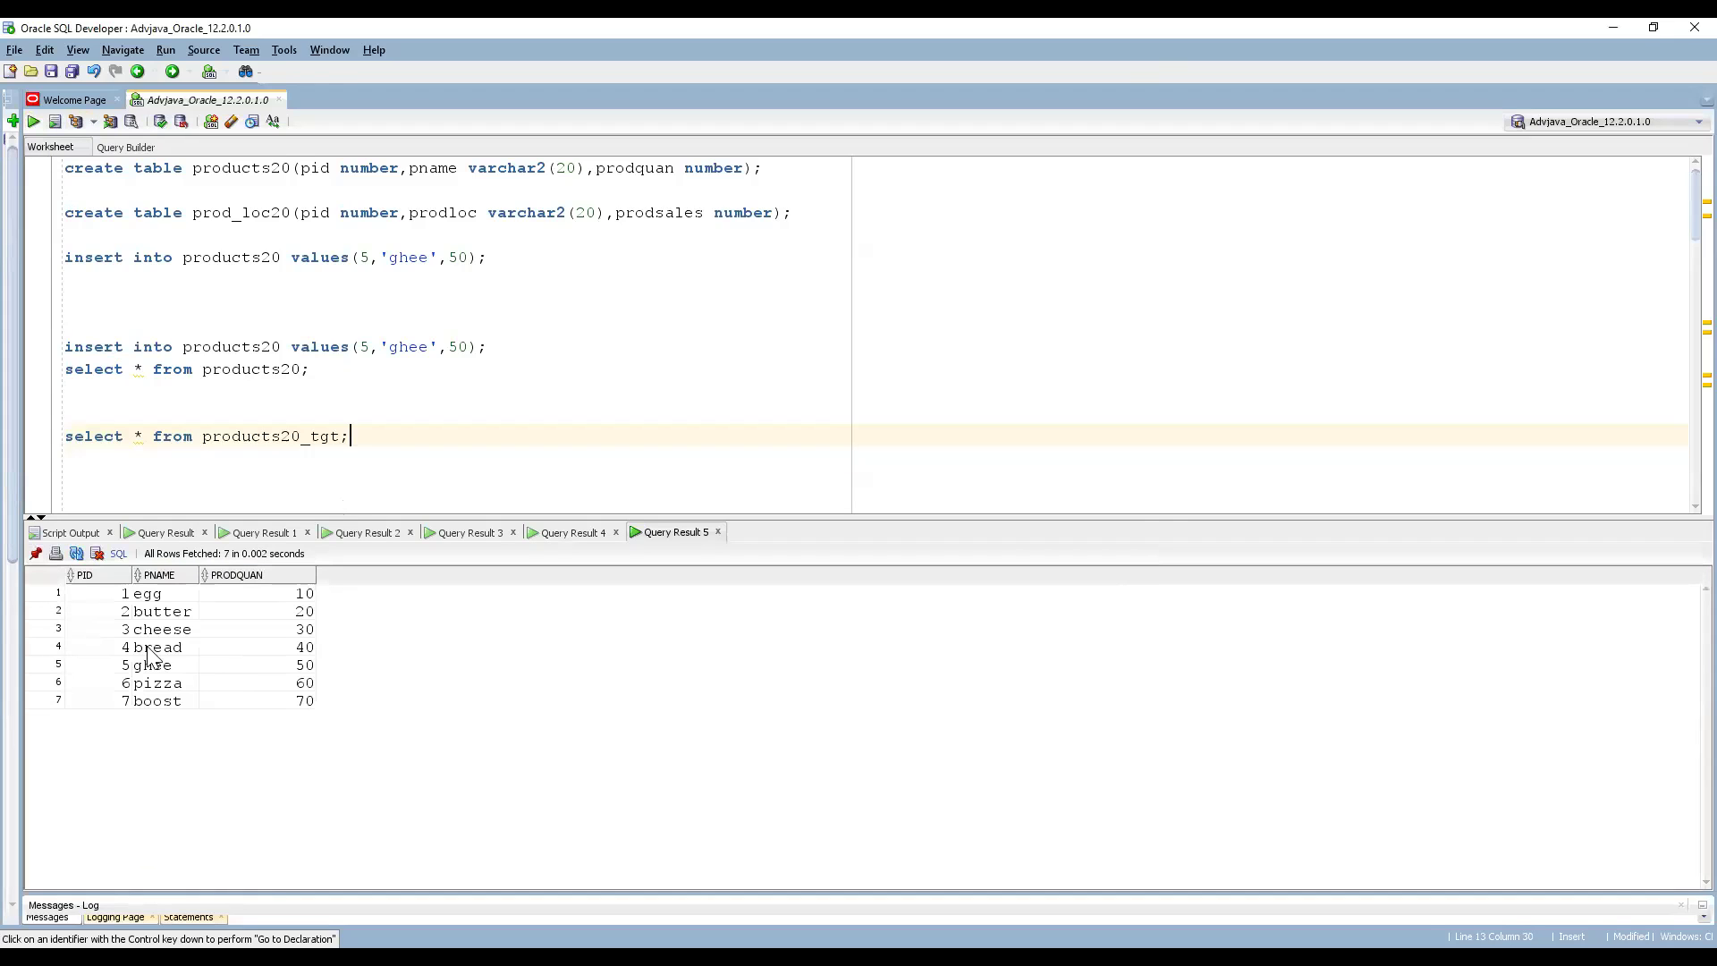
drag(111, 601, 254, 661)
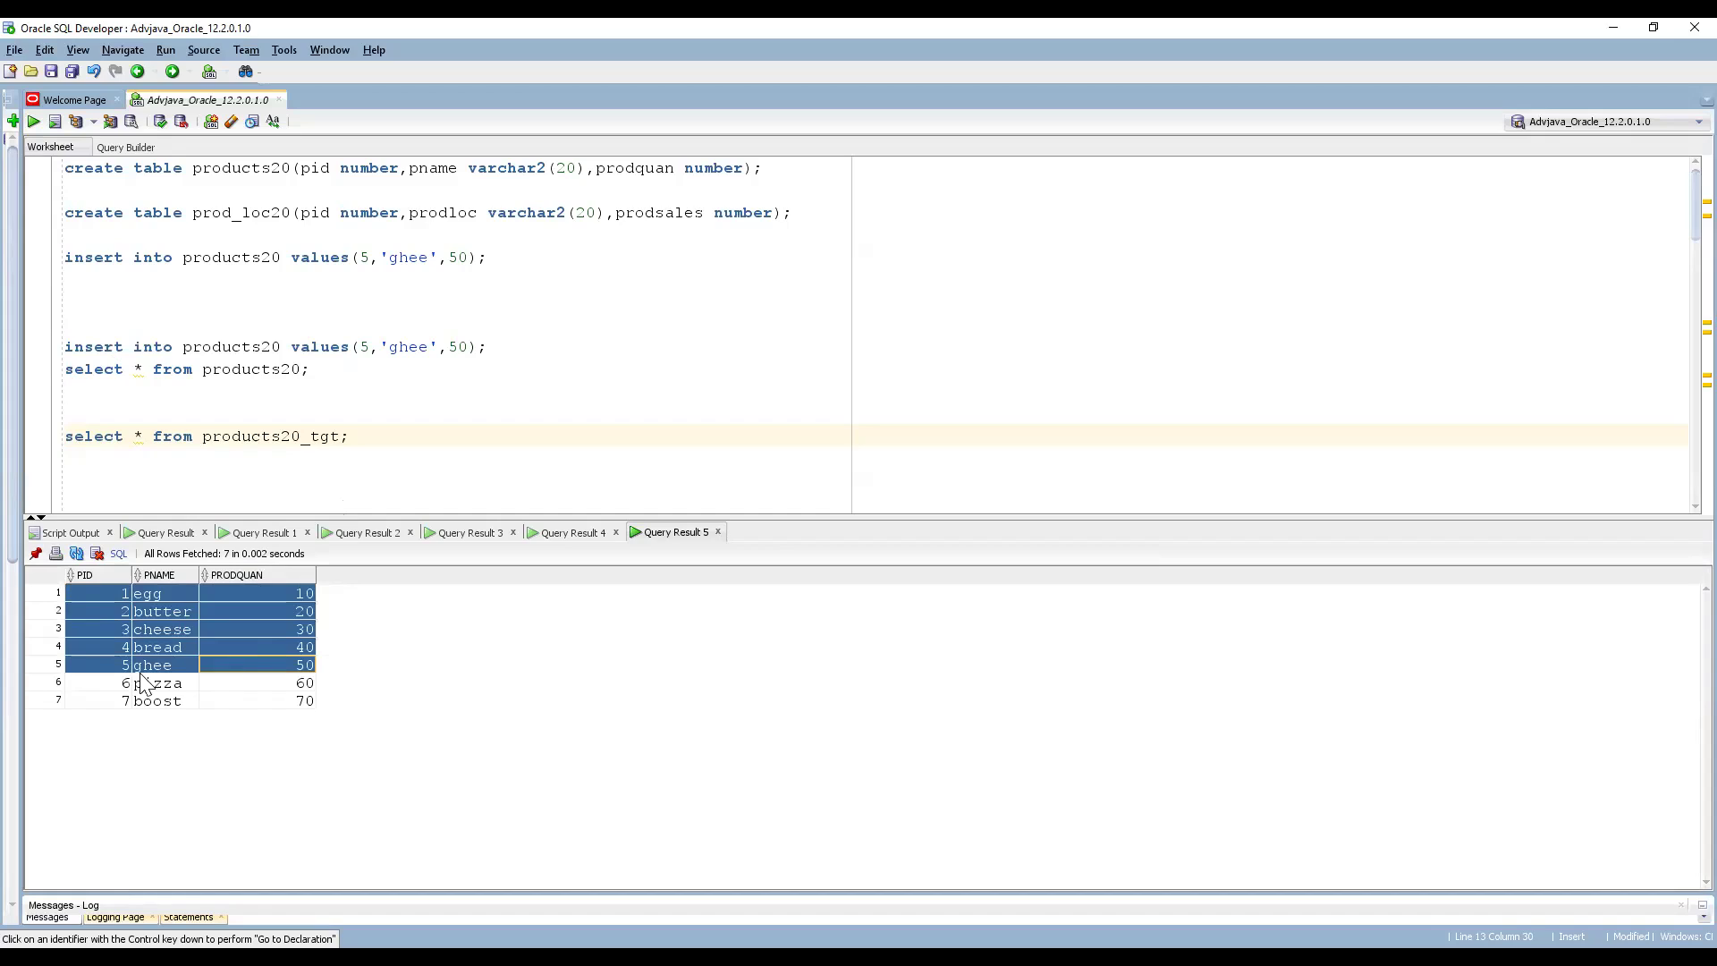
drag(119, 682, 189, 685)
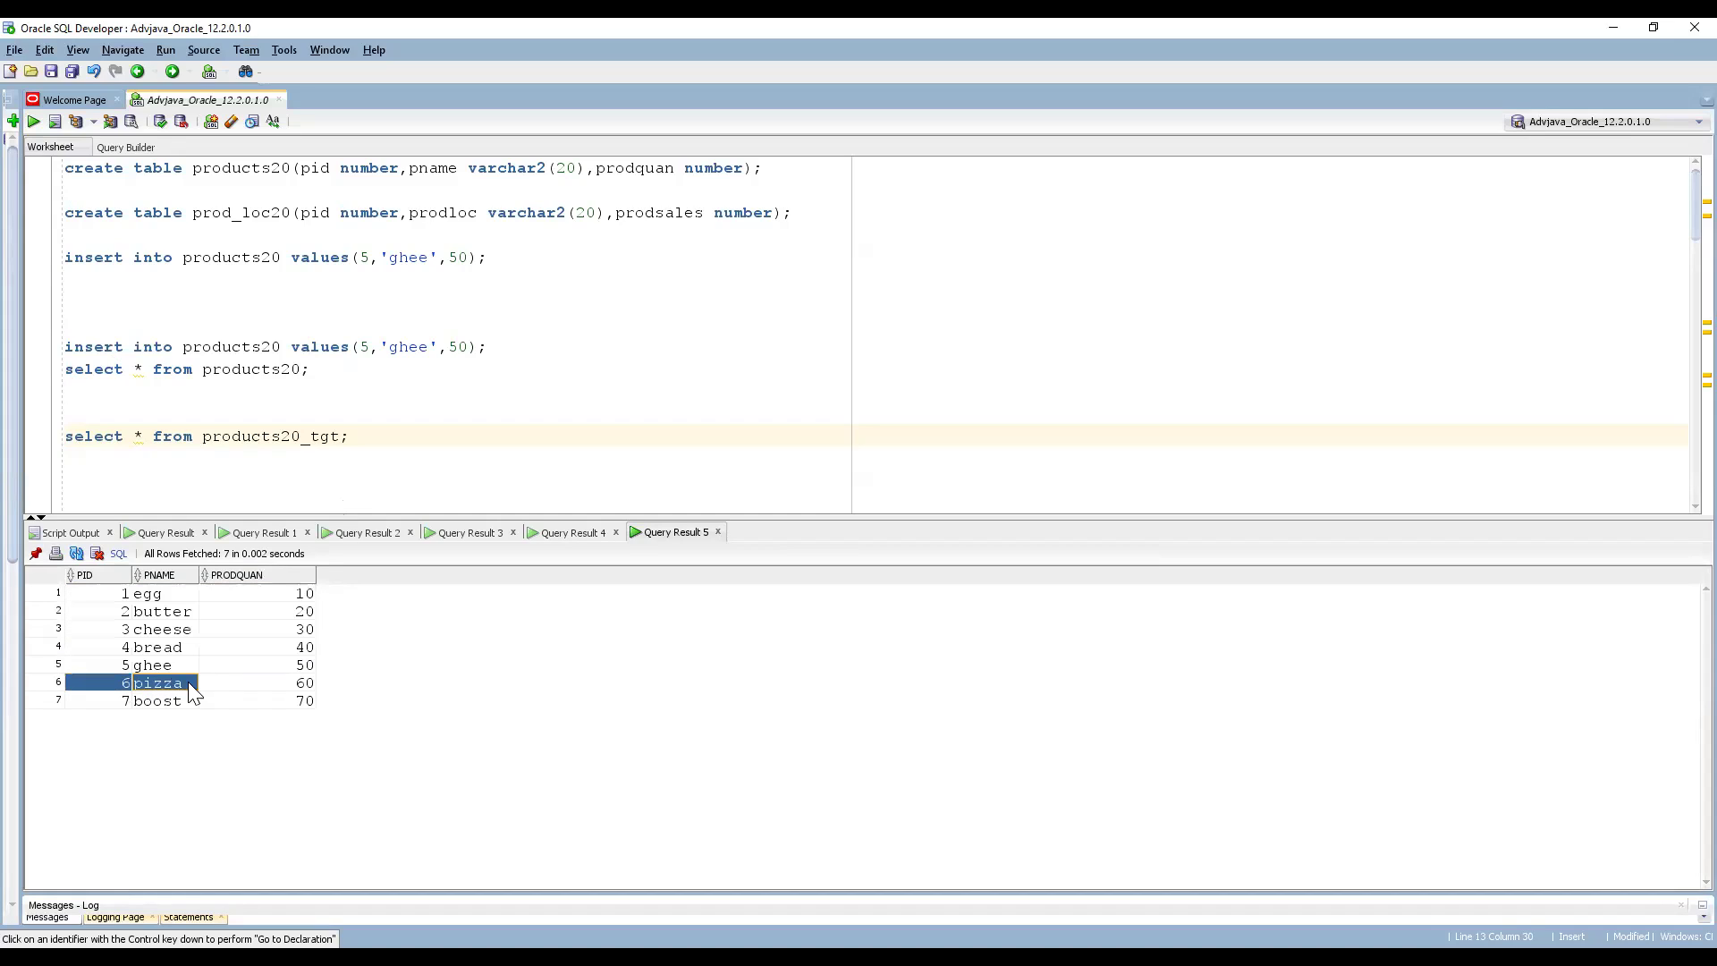
click(125, 701)
mouse_move(130, 711)
mouse_down()
mouse_move(168, 713)
mouse_move(125, 711)
mouse_up()
click(279, 700)
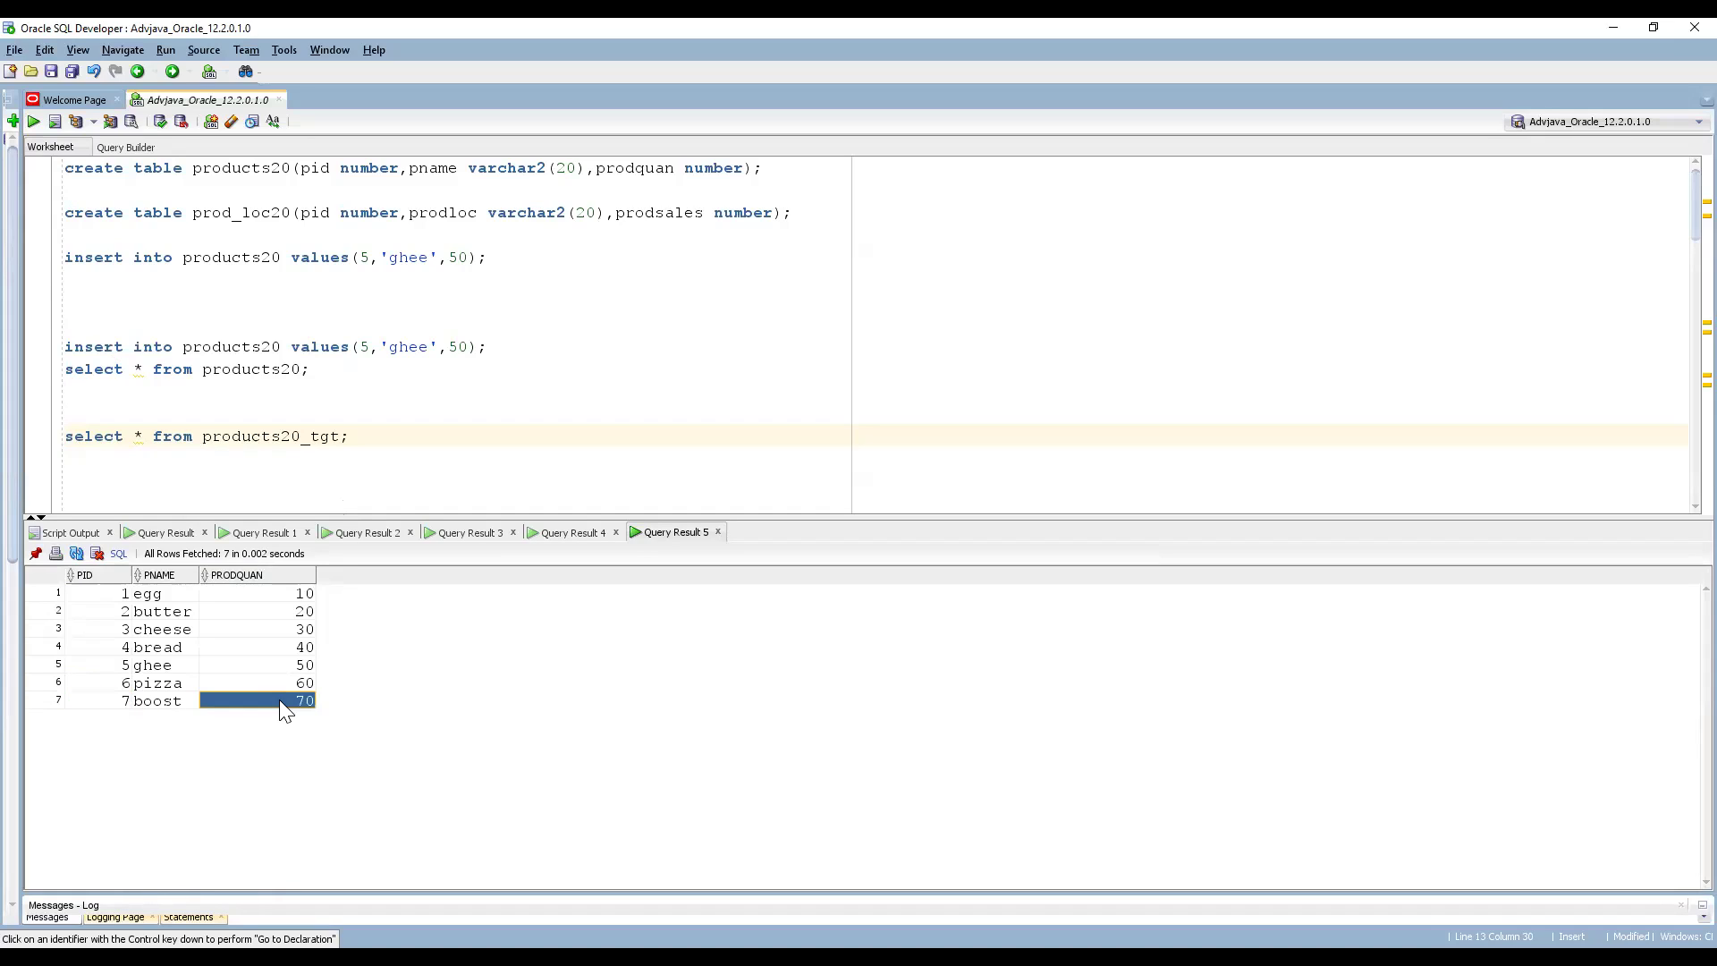
Compare the PRODQUAN values of the second and third boost rows in products20 with the latest products20_tgt result.
click(481, 533)
drag(89, 701, 205, 708)
click(211, 706)
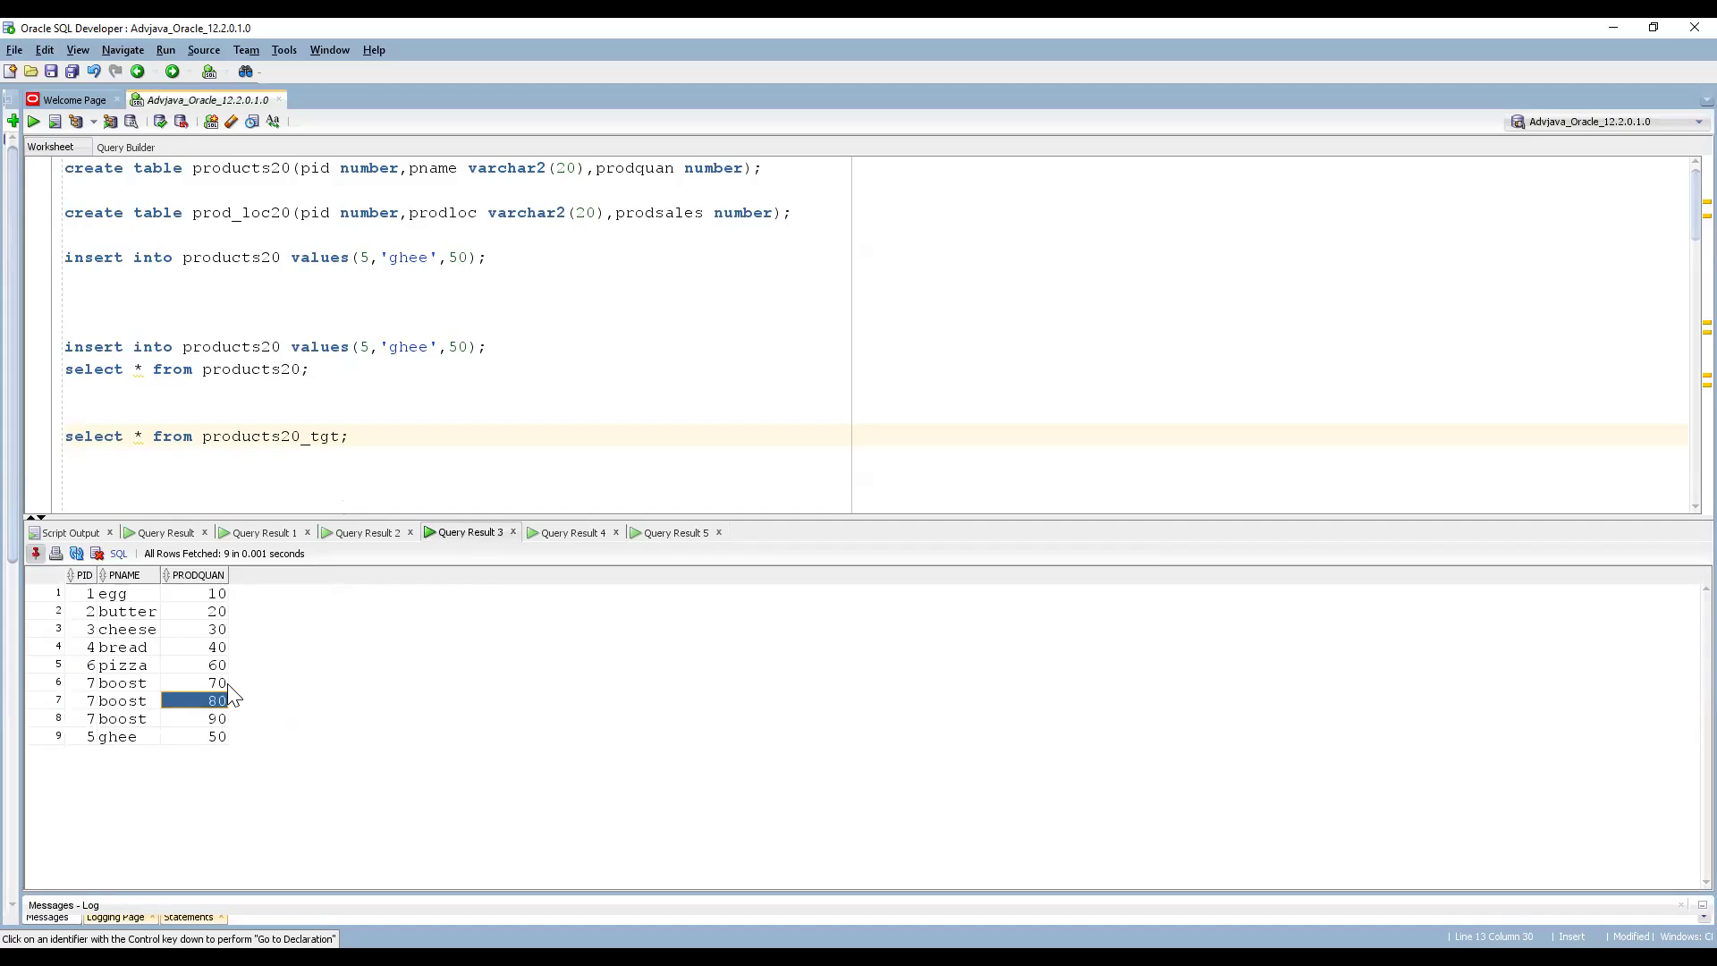
click(217, 720)
click(668, 533)
click(466, 532)
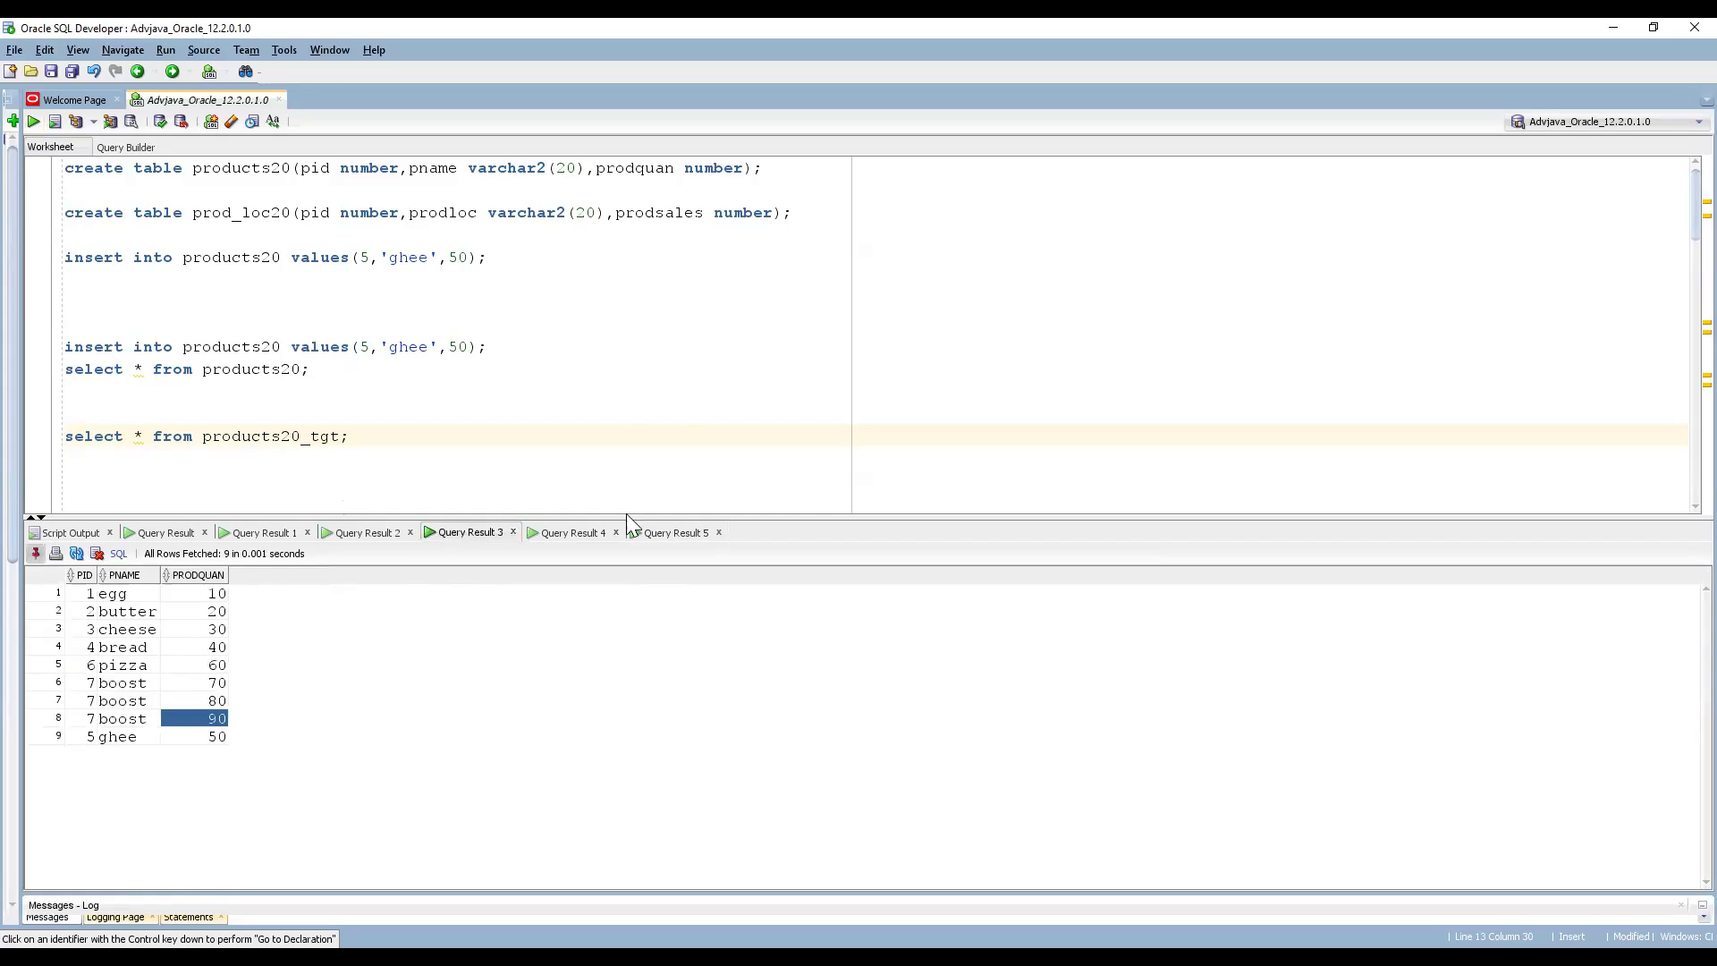
click(654, 534)
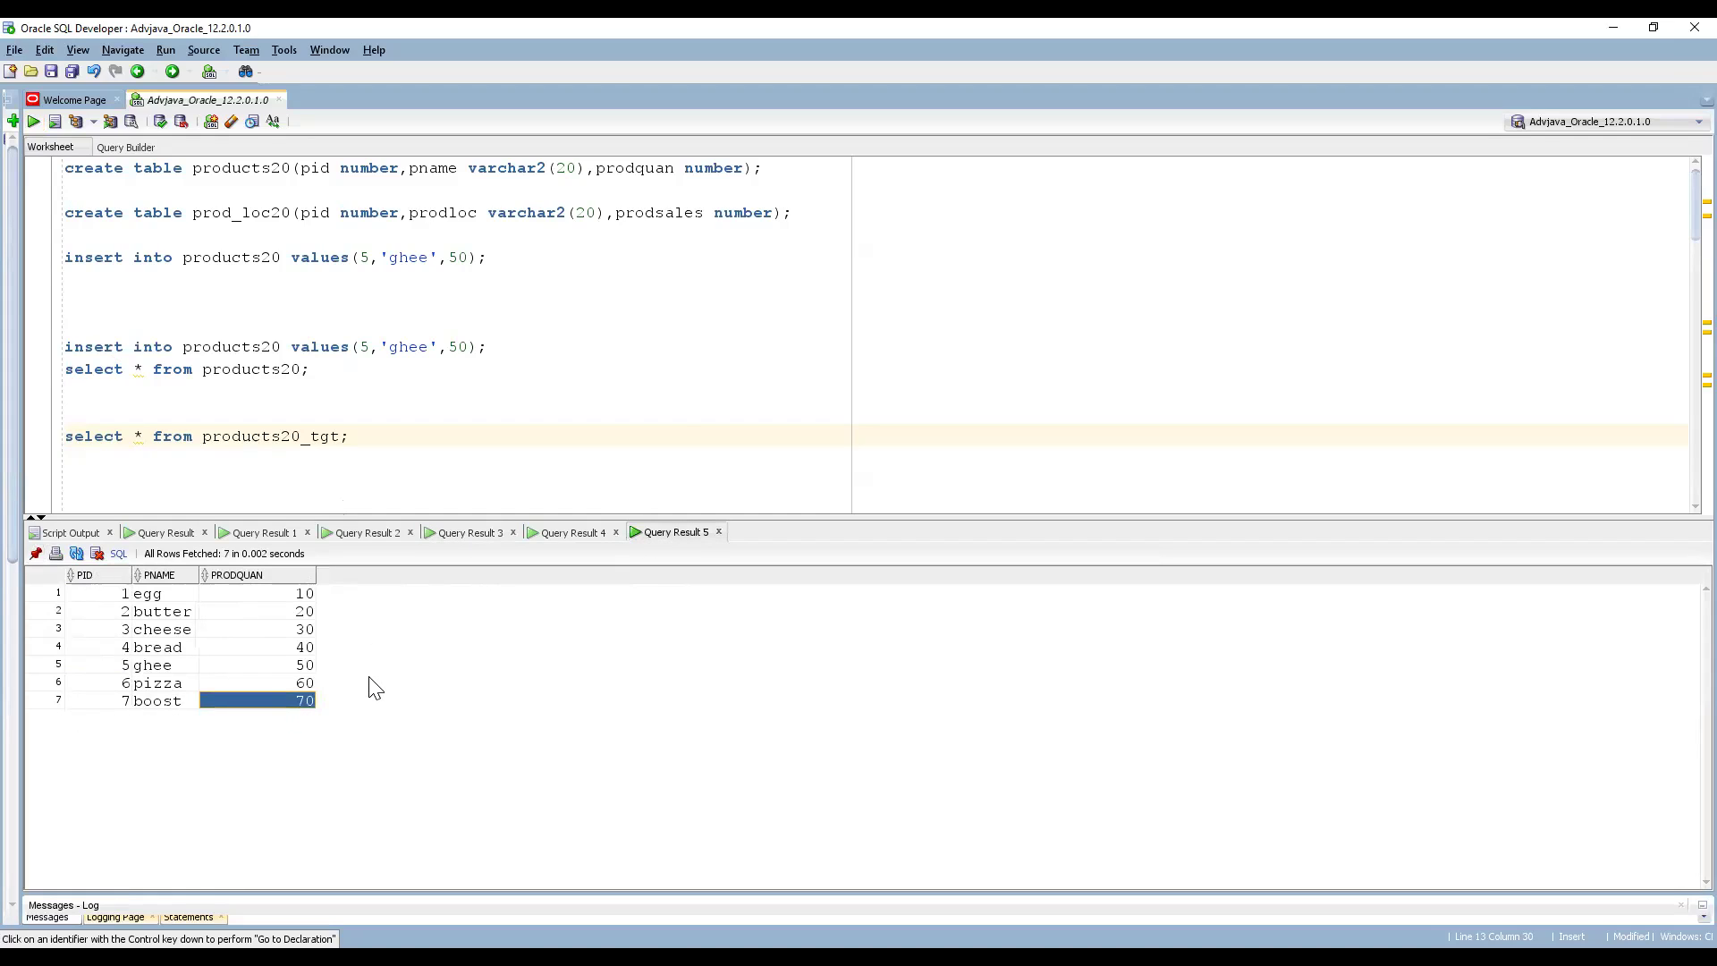
Examine the three boost rows sharing PID 7 in the products20 result.
click(458, 532)
drag(87, 689, 204, 691)
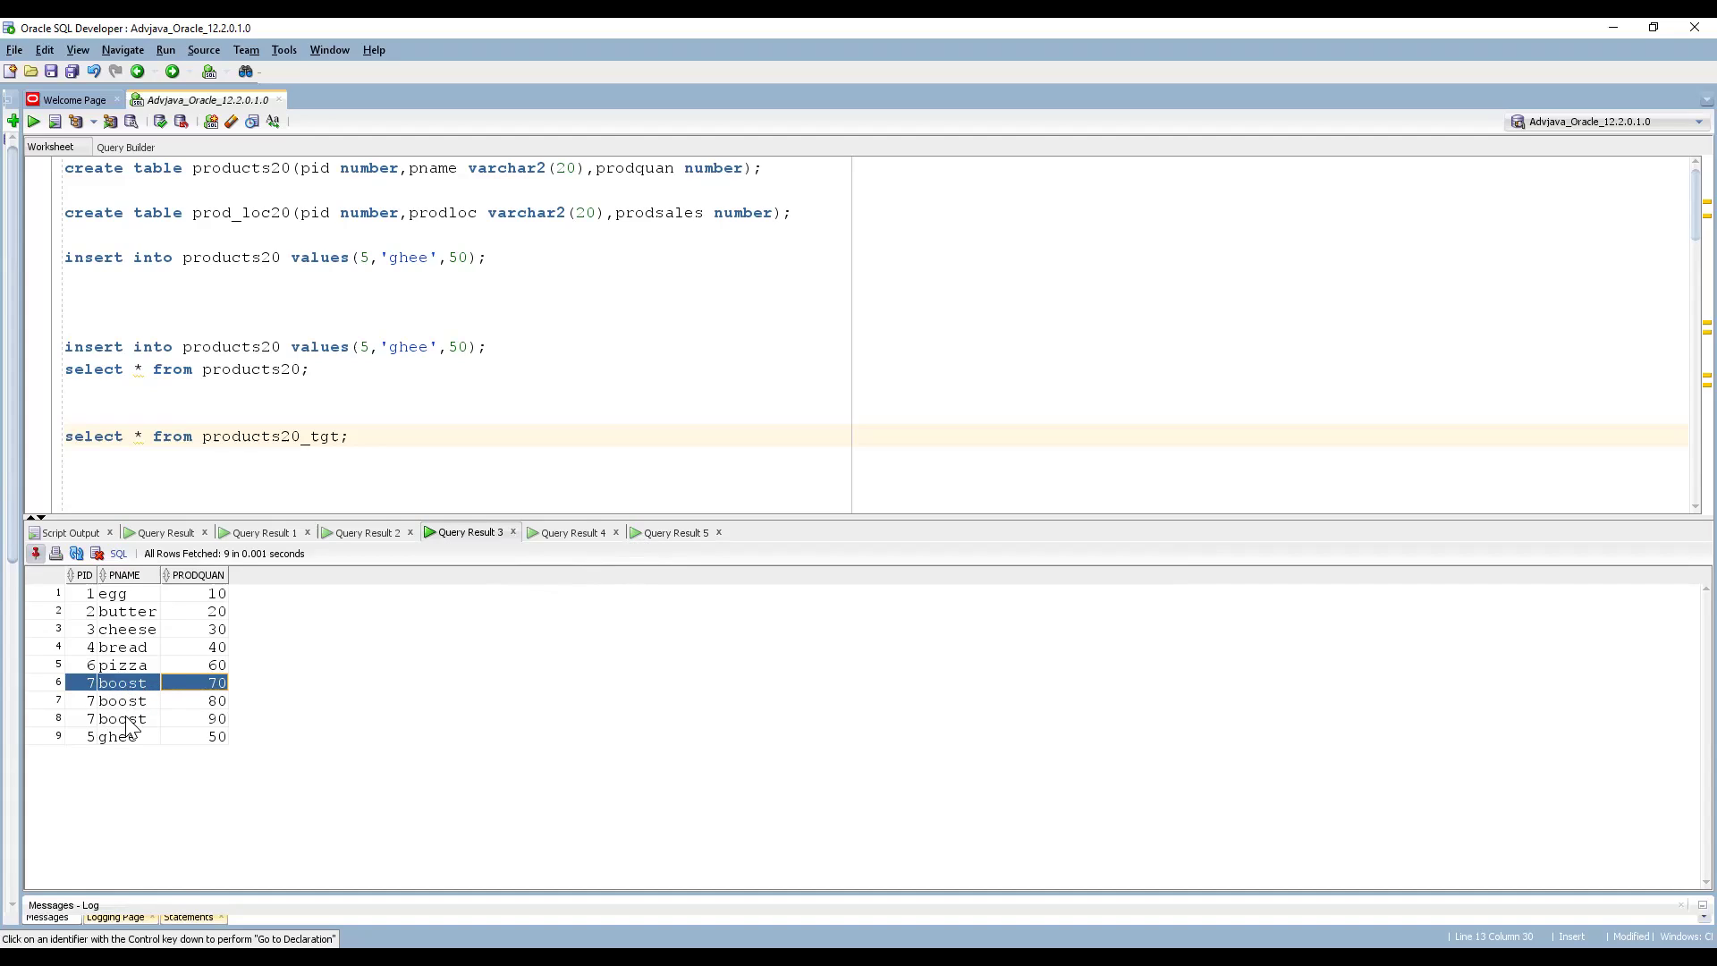
drag(87, 687, 217, 683)
mouse_move(78, 699)
mouse_down()
mouse_move(216, 718)
mouse_move(84, 697)
mouse_up()
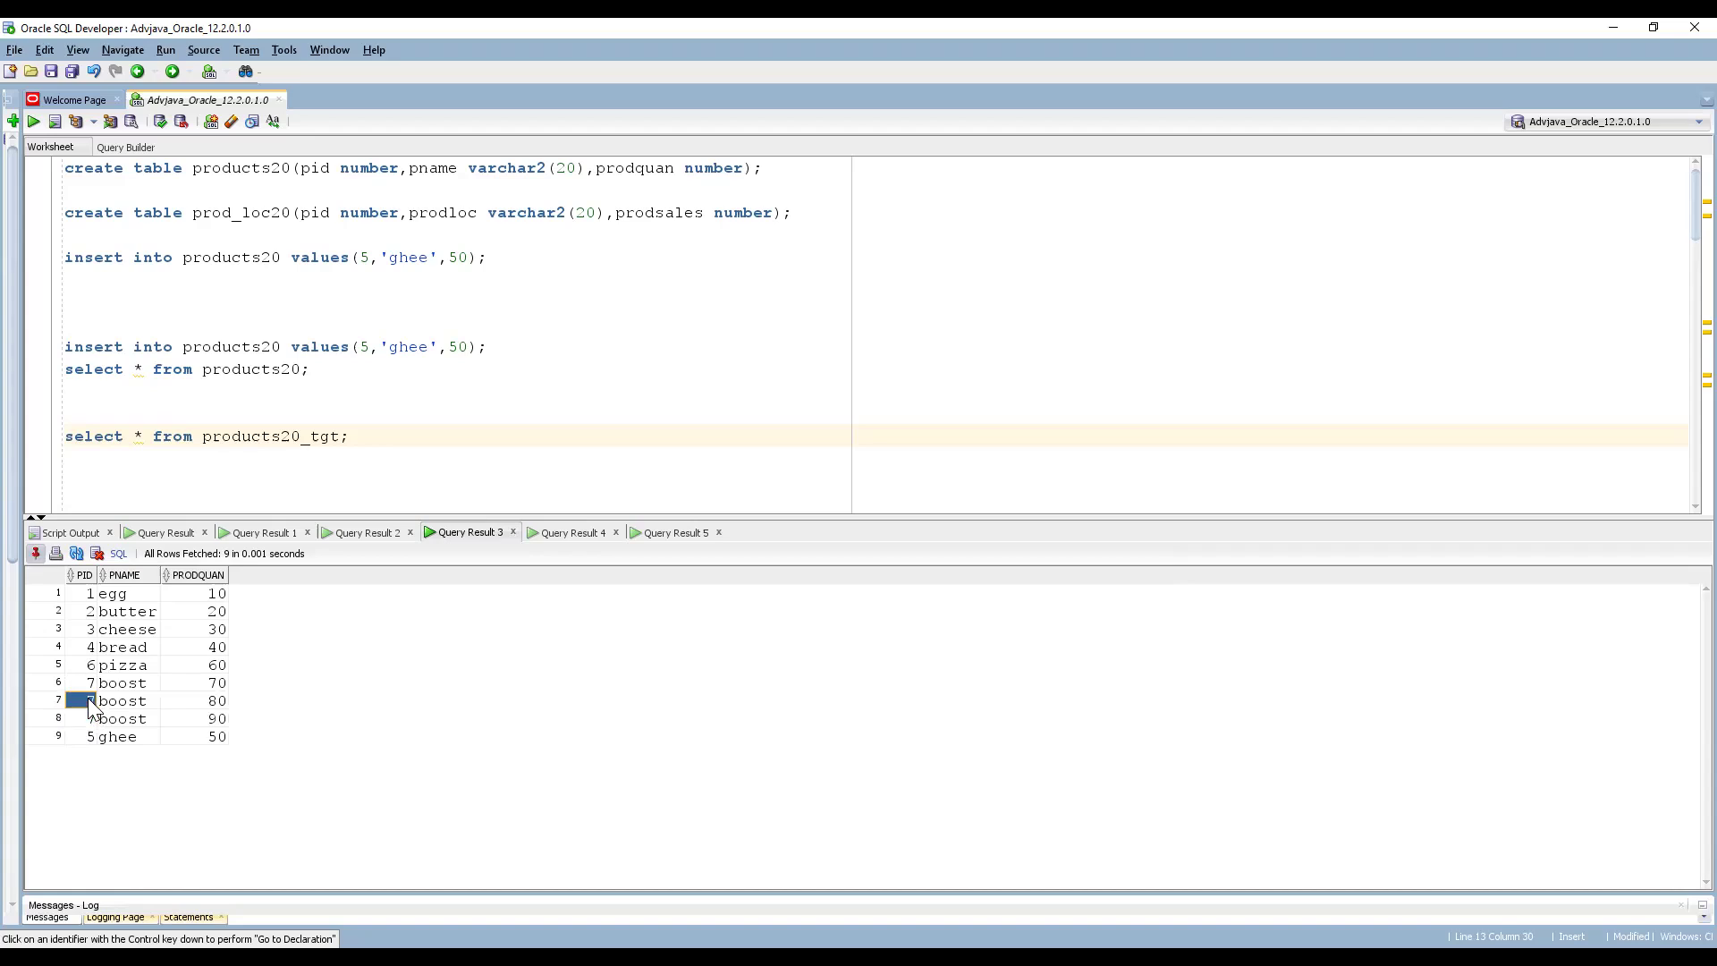
click(89, 718)
click(89, 701)
click(89, 719)
drag(109, 701, 196, 721)
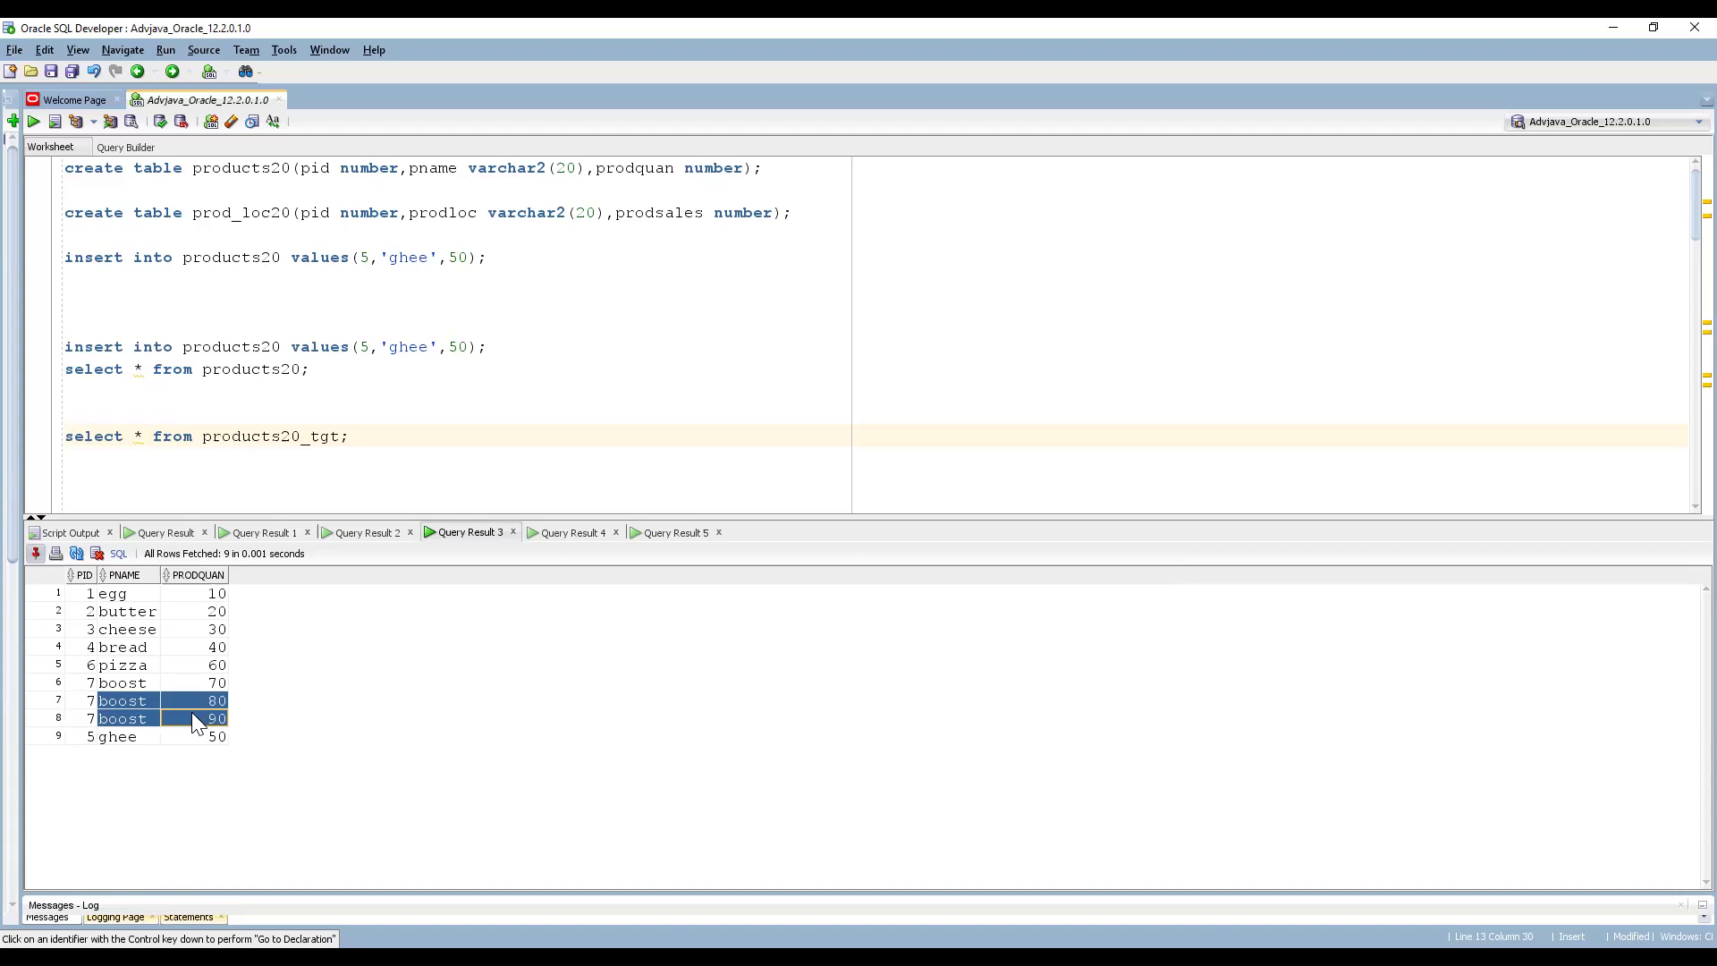
drag(89, 682, 210, 721)
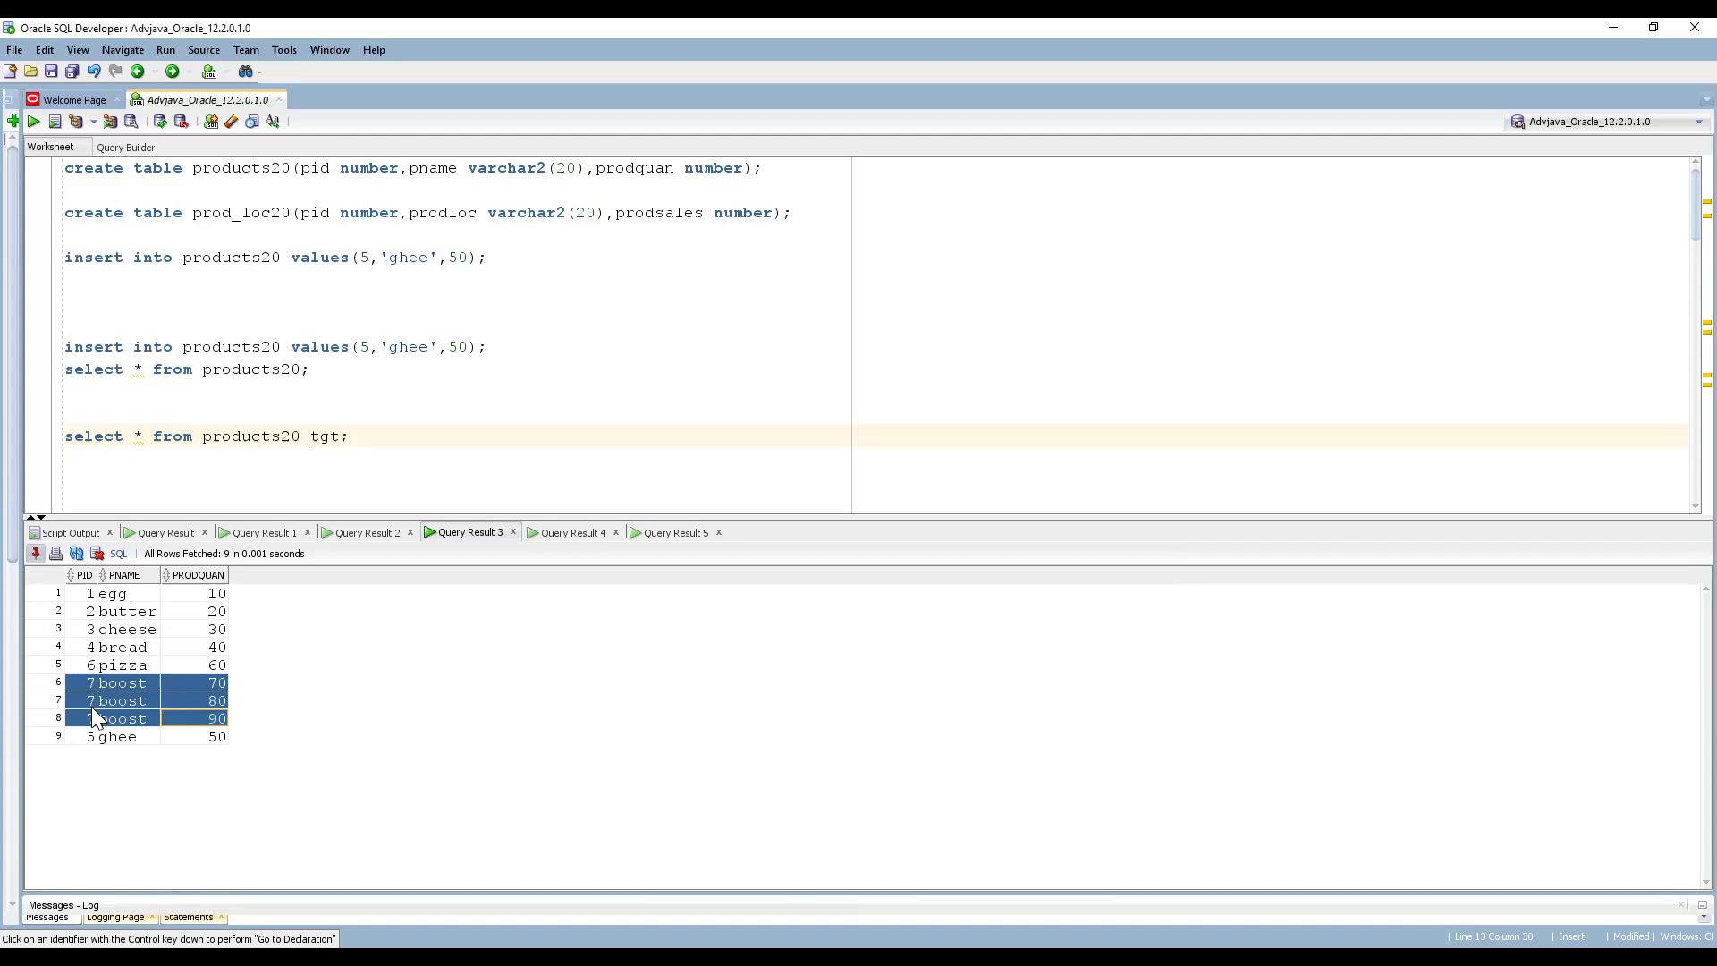
drag(84, 682, 225, 720)
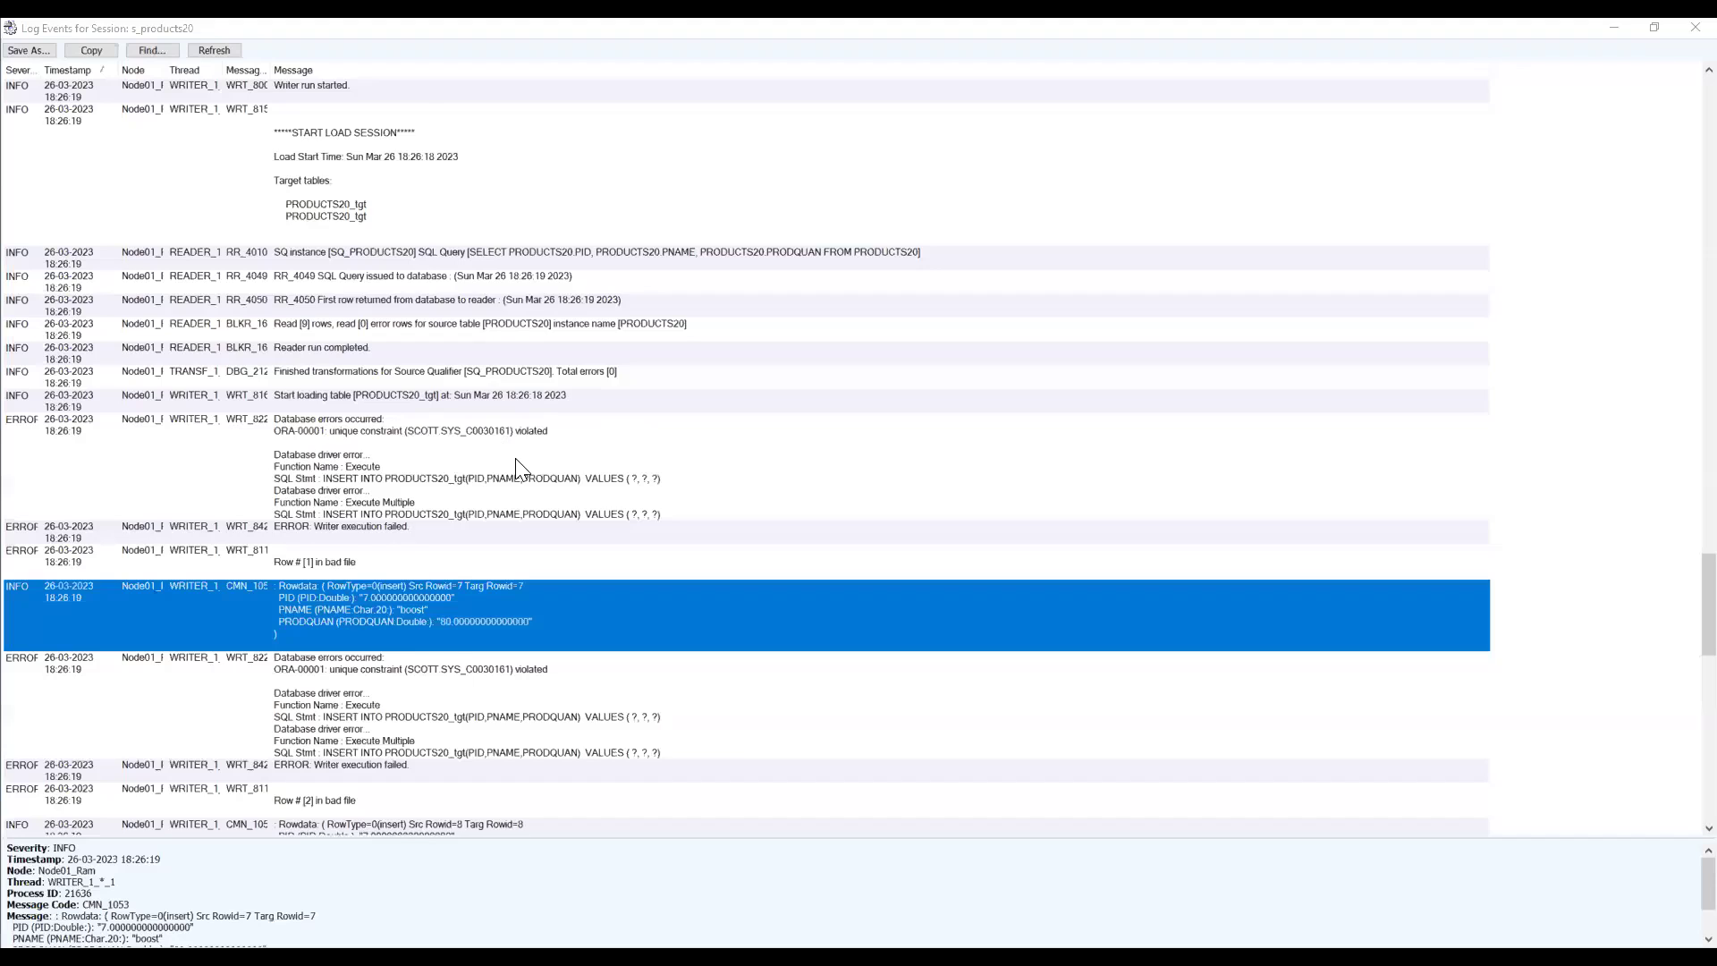
Switch to the s_products20 session log and check the lookup table and lookup cache row counts.
click(516, 465)
scroll(573, 463, up, 10)
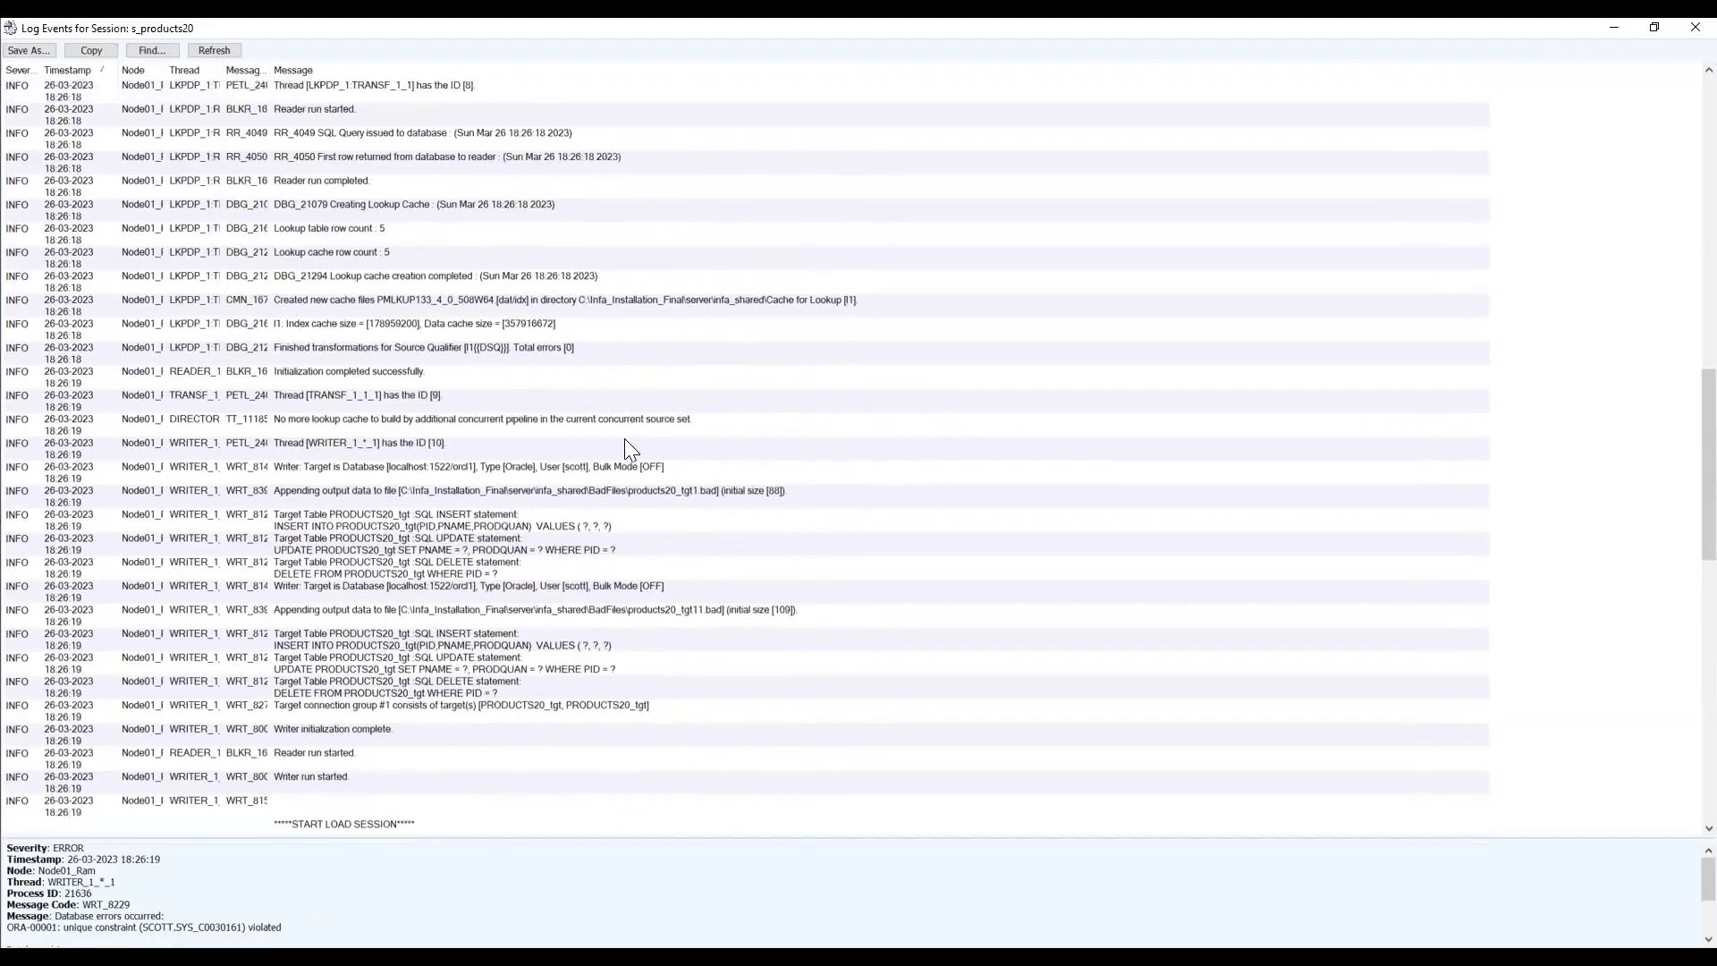
scroll(625, 447, up, 1)
click(324, 261)
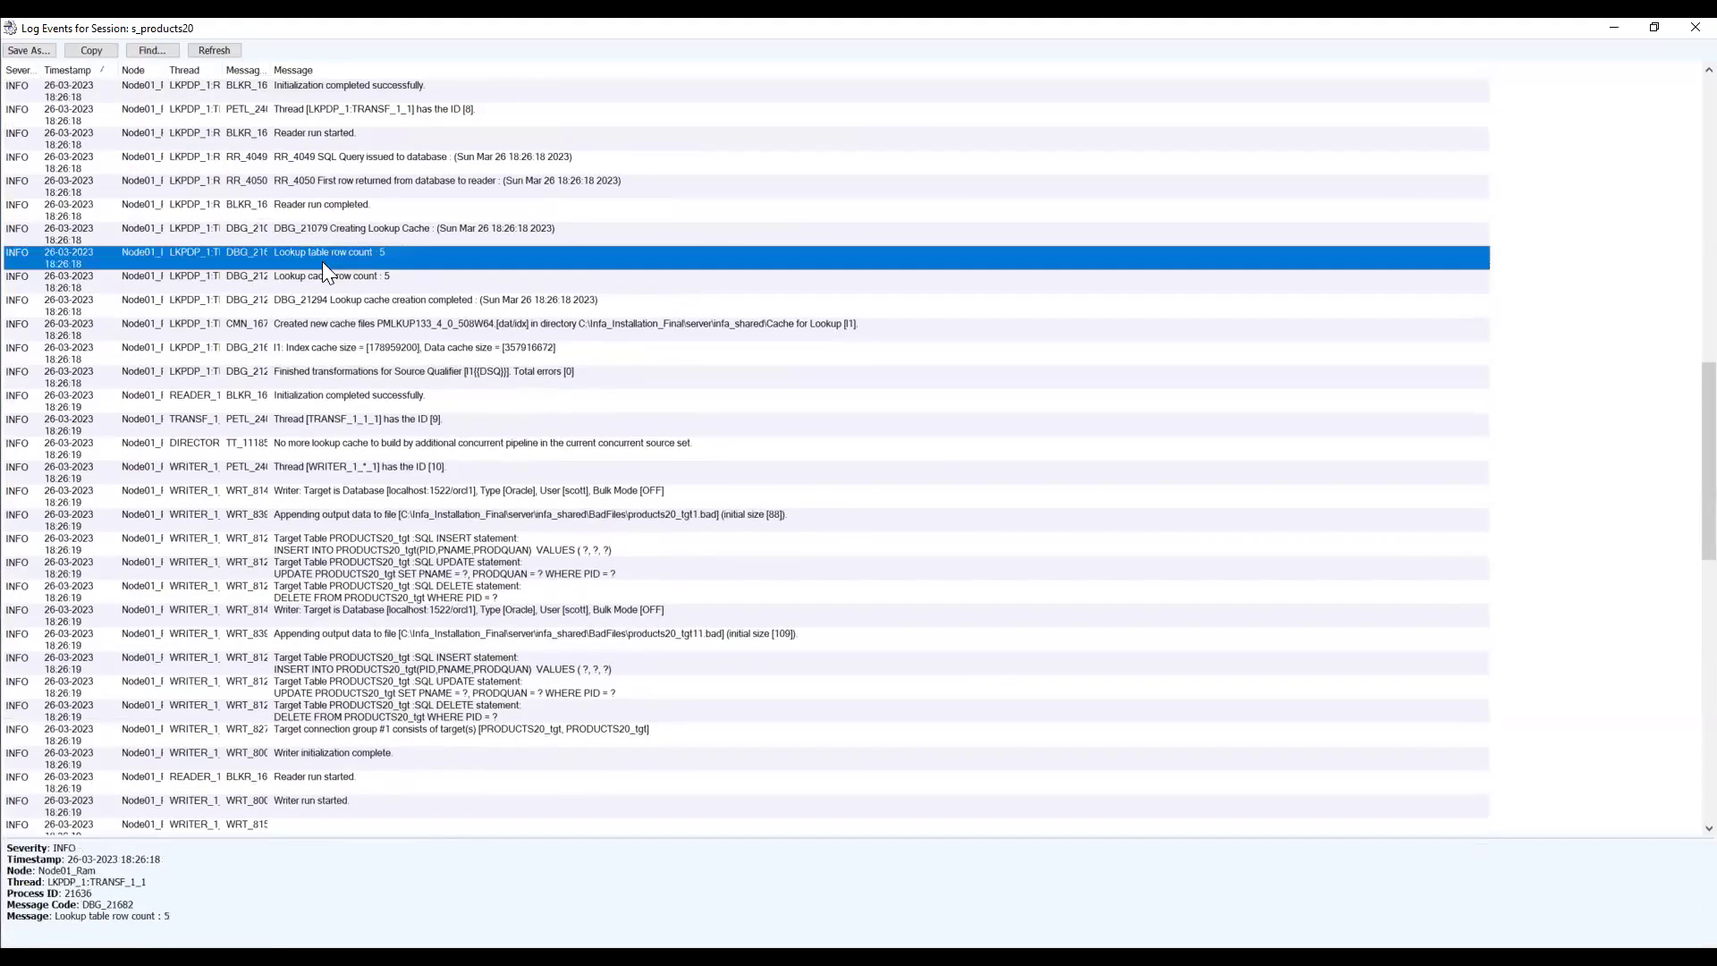
click(380, 279)
click(381, 265)
click(383, 277)
click(381, 257)
click(384, 277)
click(390, 254)
click(388, 275)
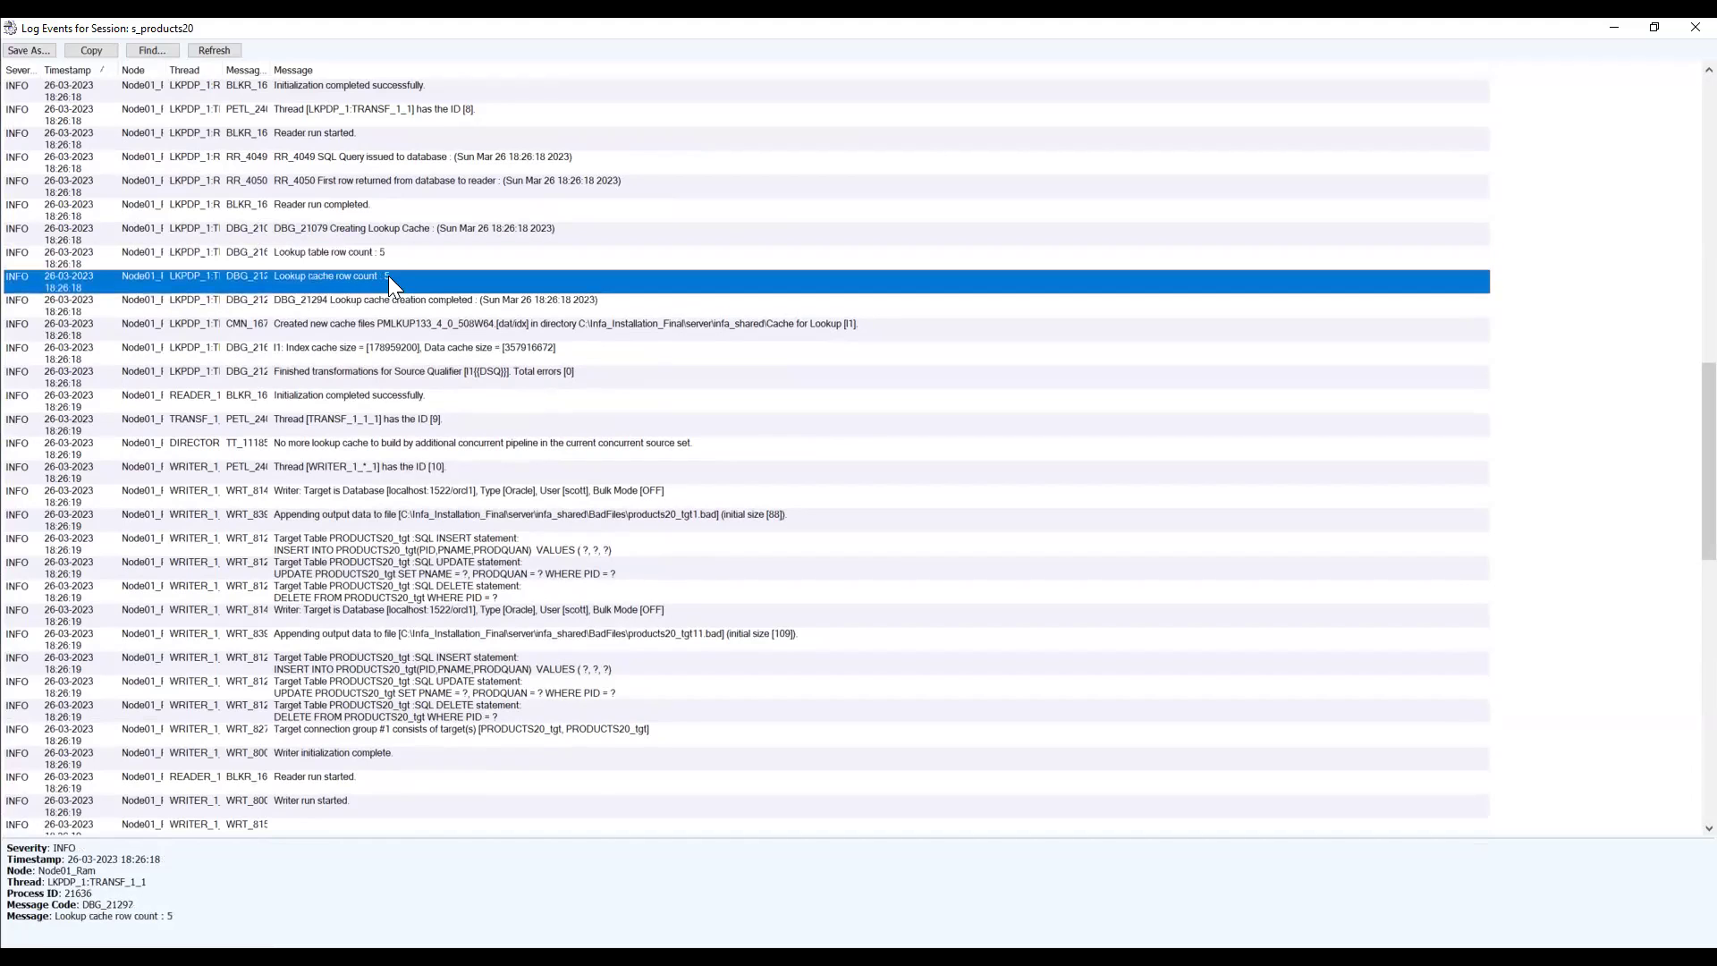
click(387, 258)
click(387, 277)
Examine the log's source-read entry, the first unique constraint error and the rejected row's data.
scroll(458, 443, down, 4)
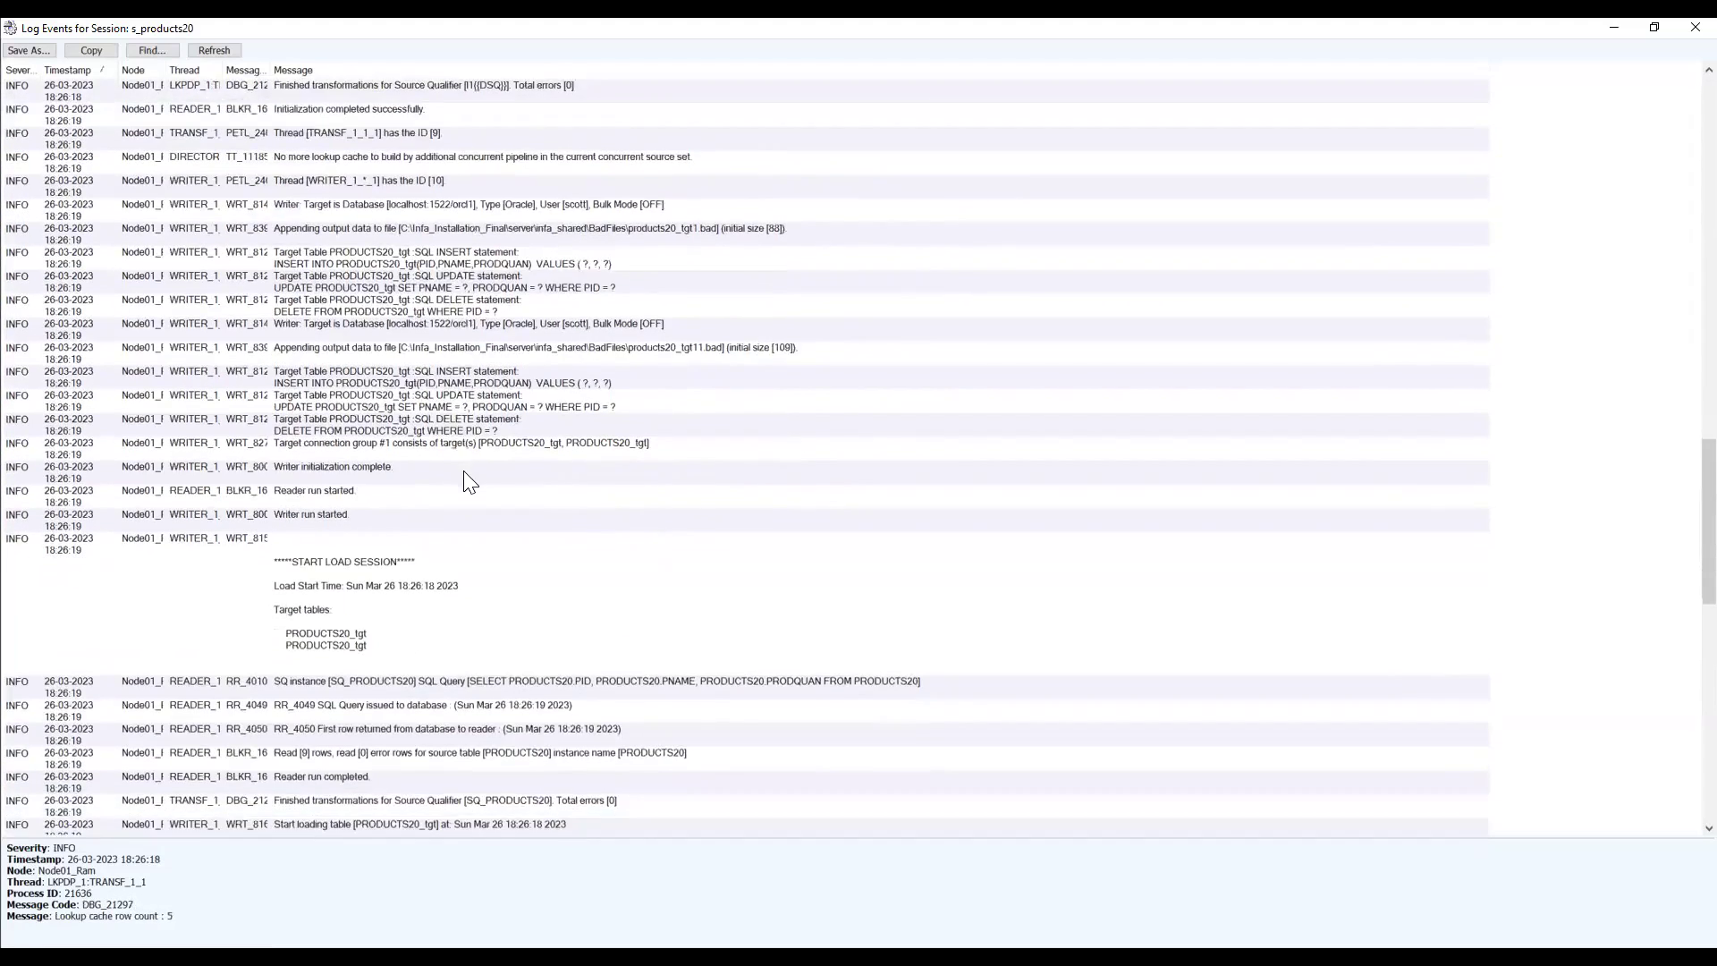
scroll(465, 483, down, 5)
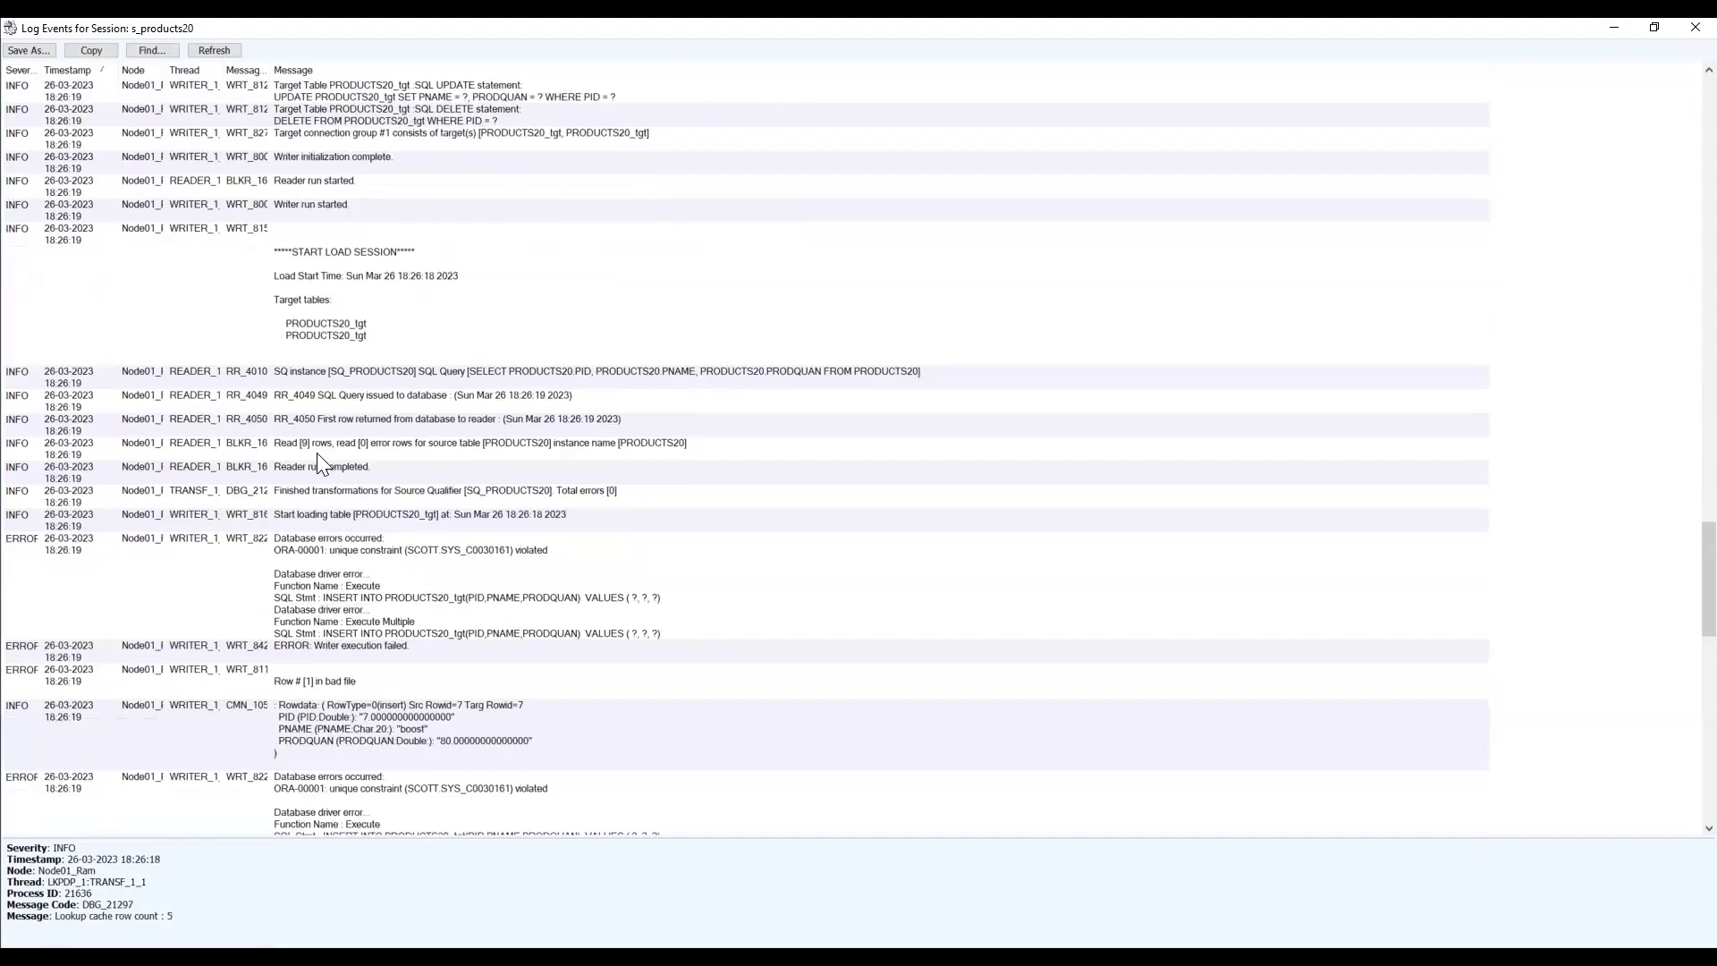
click(308, 447)
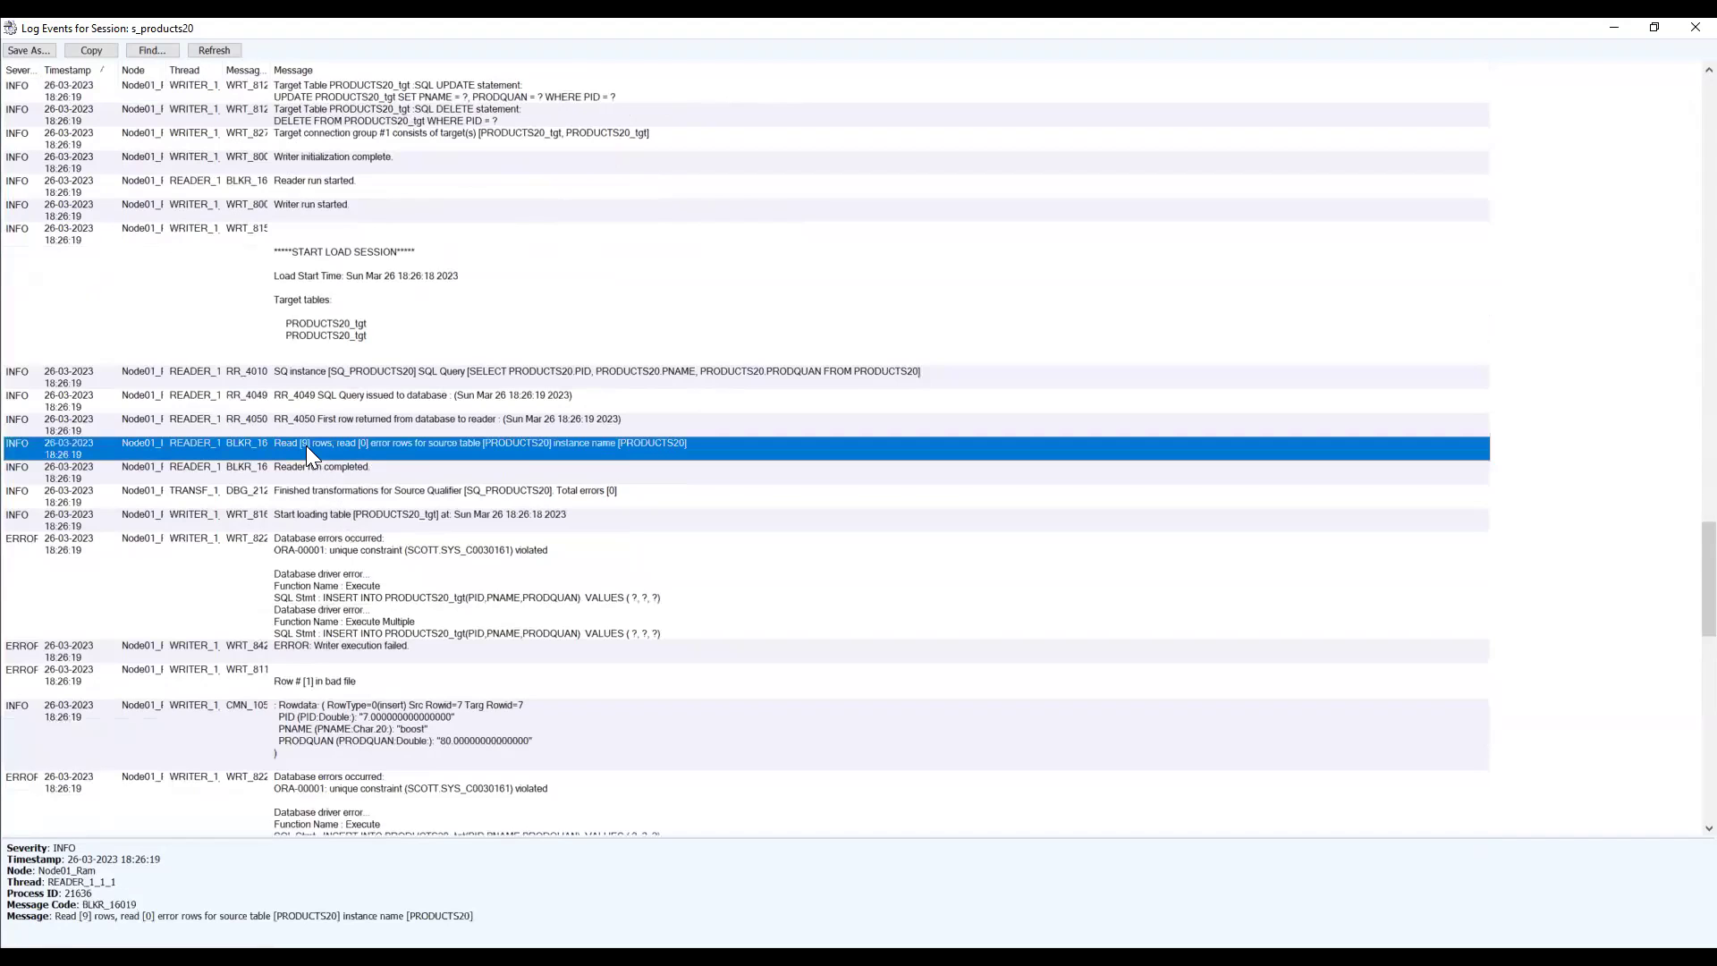
click(381, 607)
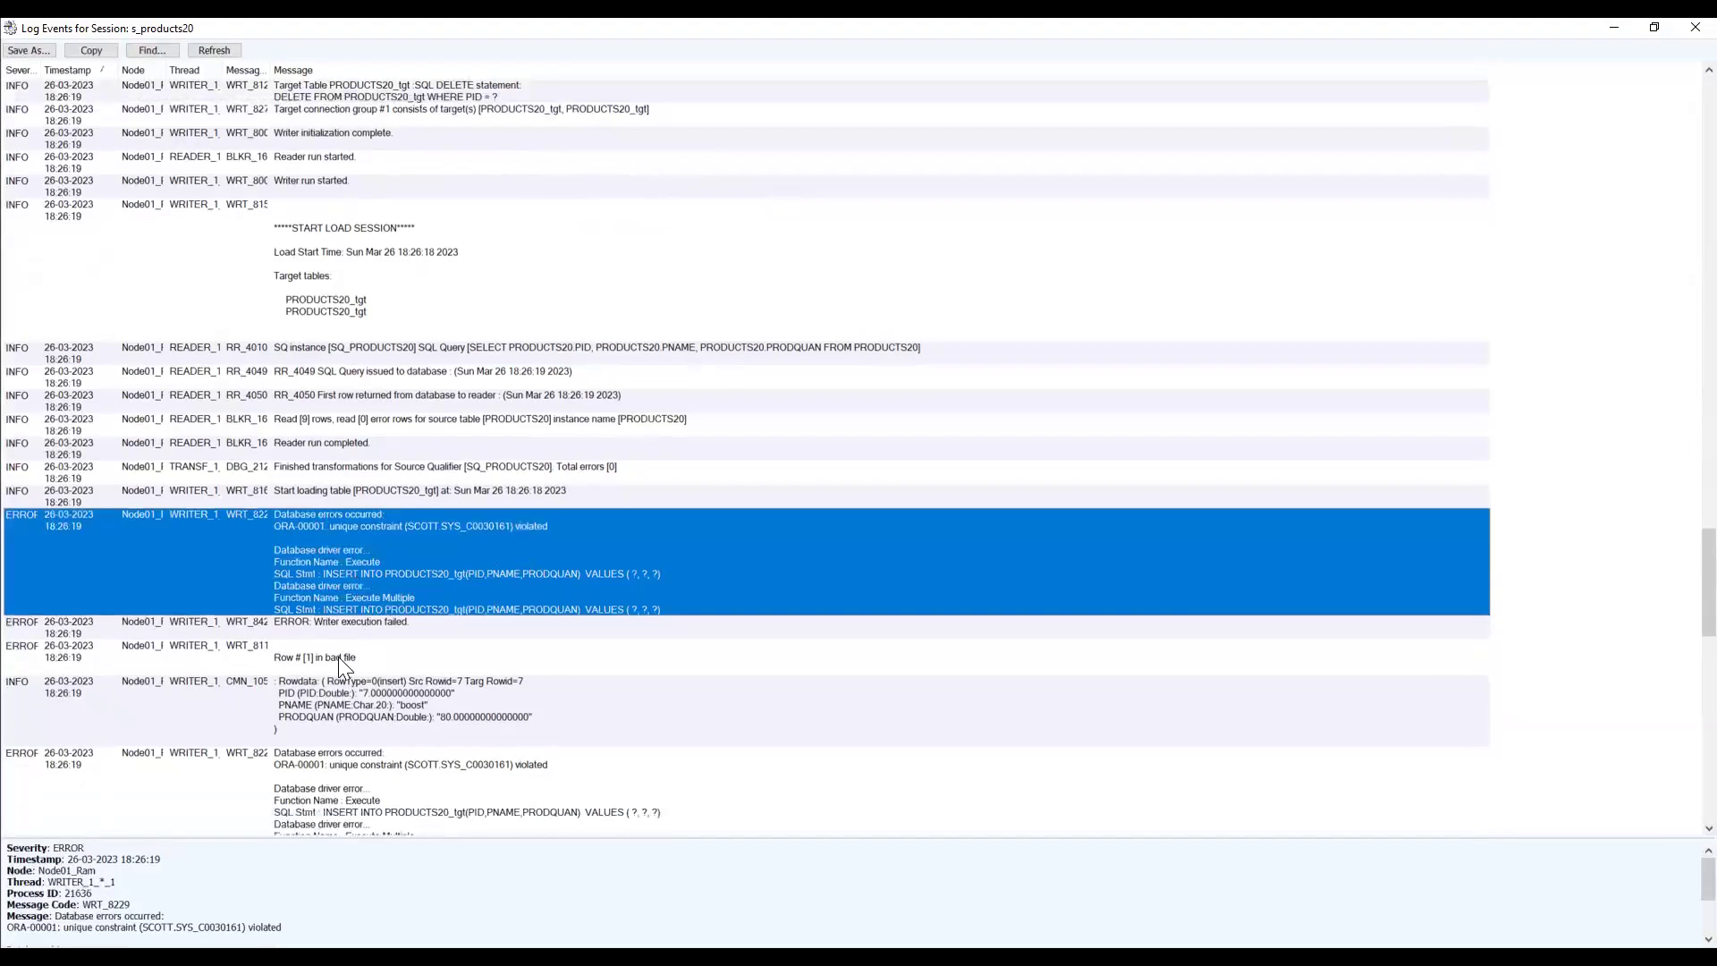
click(338, 657)
scroll(413, 664, down, 1)
click(372, 636)
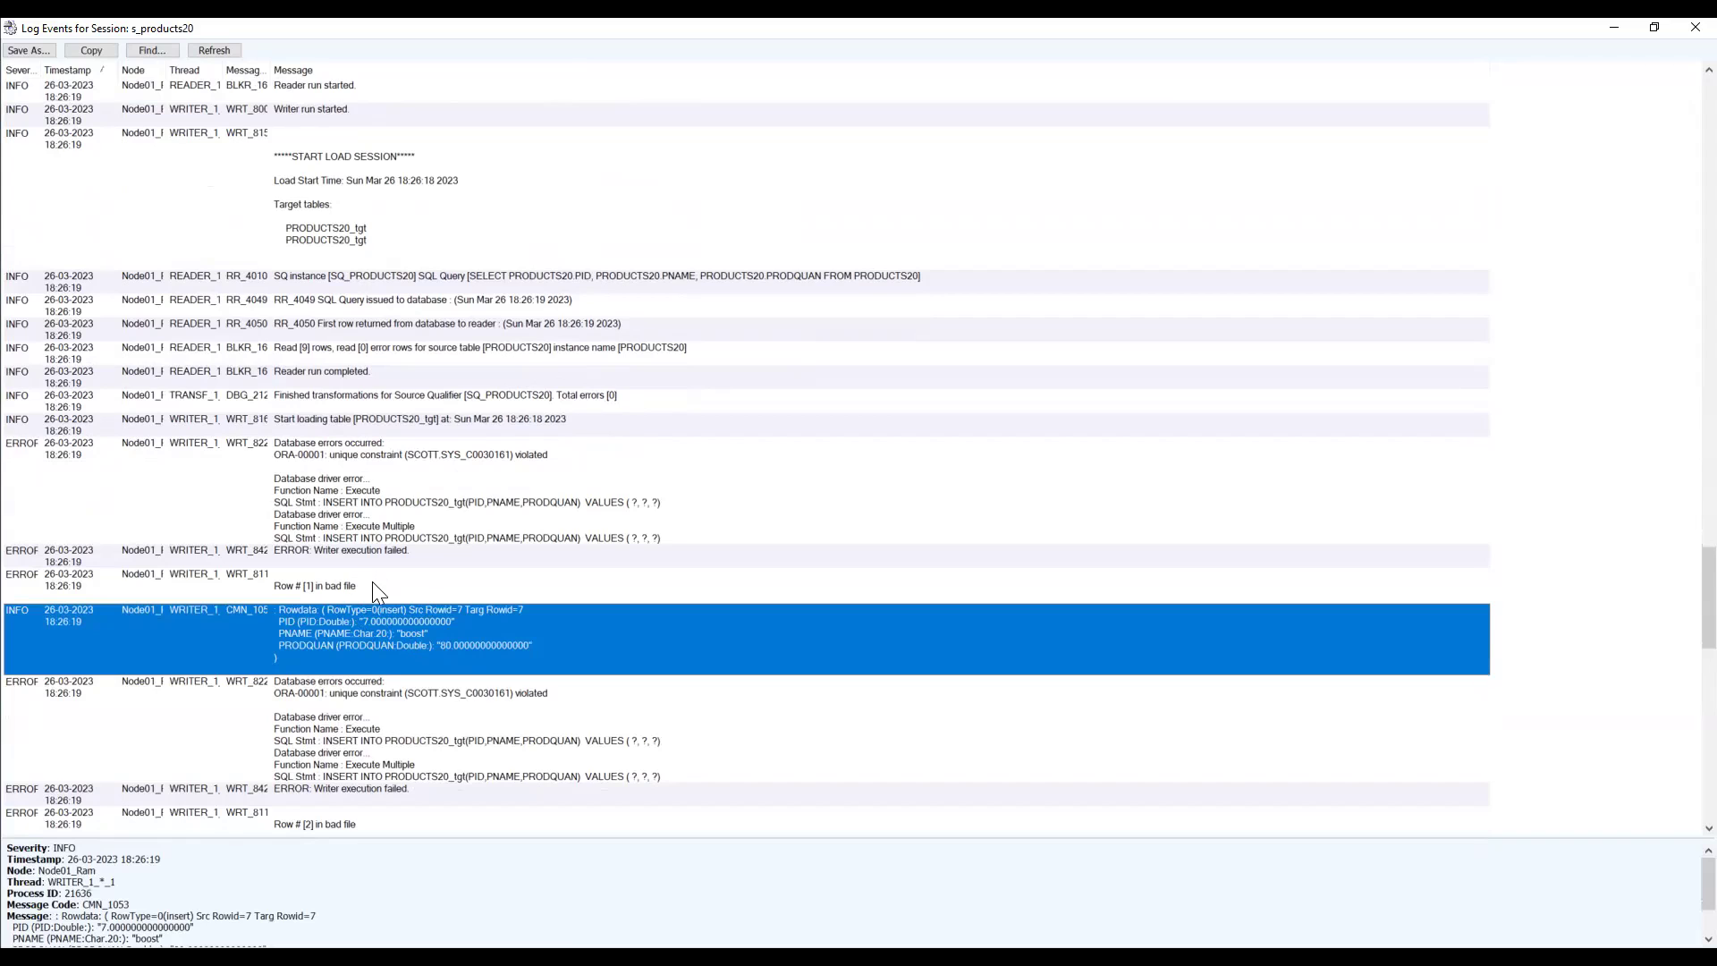
Examine the second unique constraint error in the session log and the data of the second rejected row.
click(443, 470)
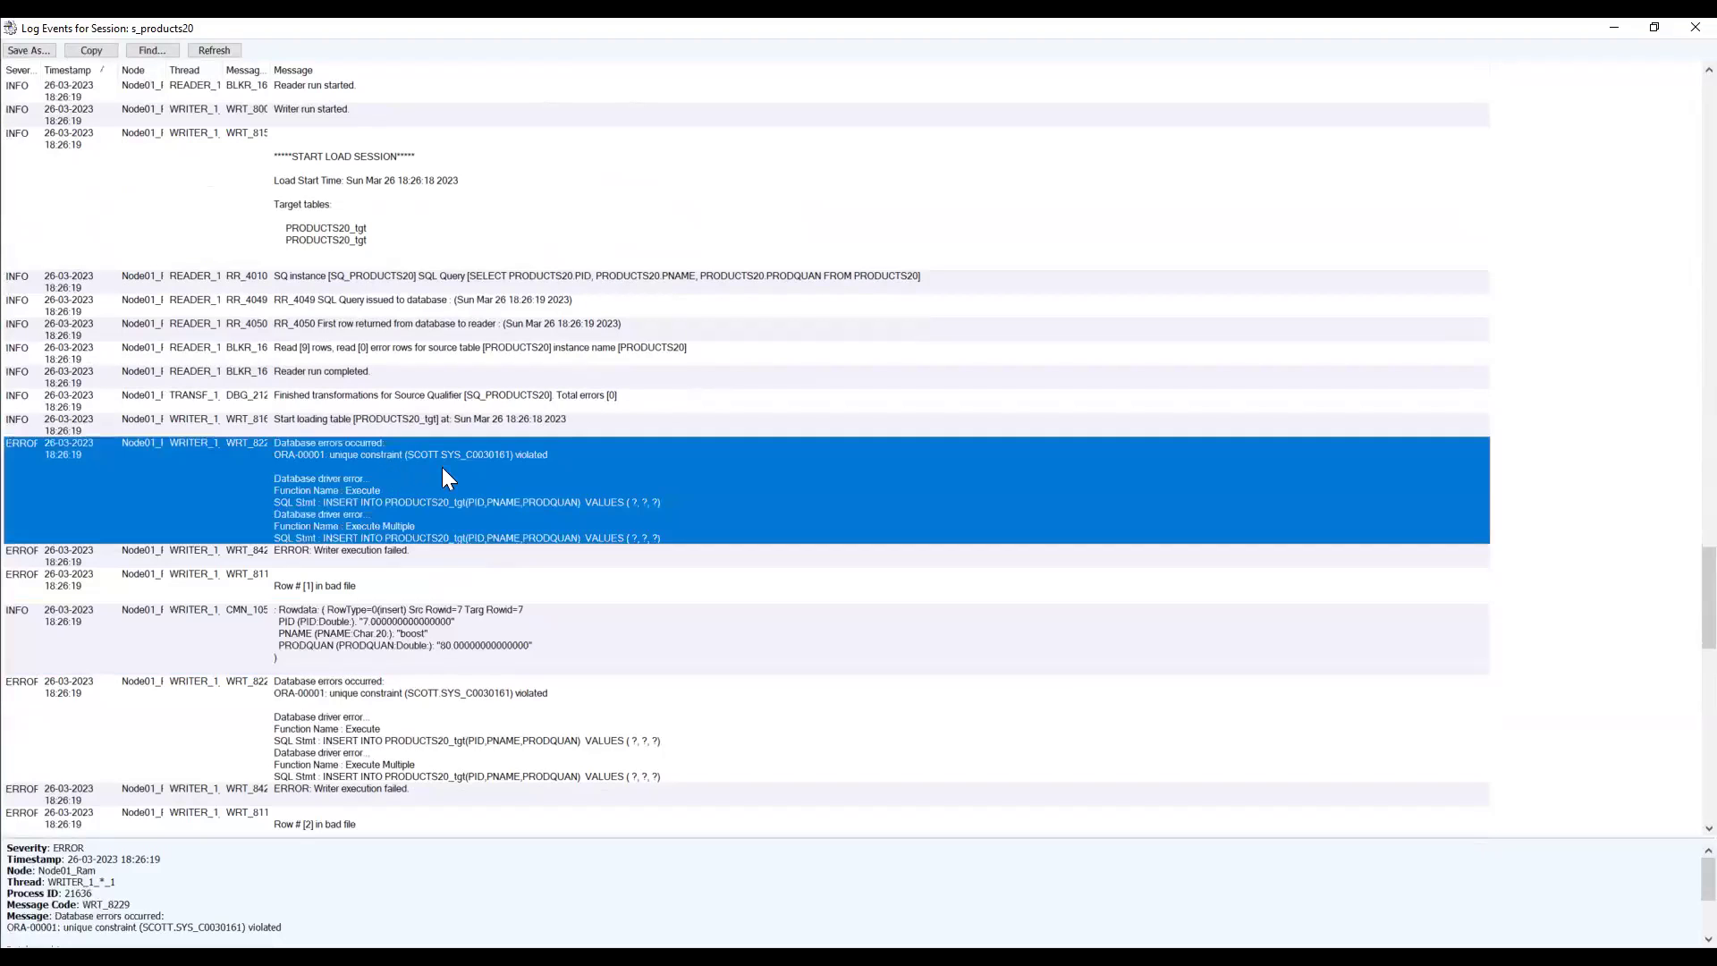
click(367, 618)
scroll(478, 590, down, 5)
click(442, 515)
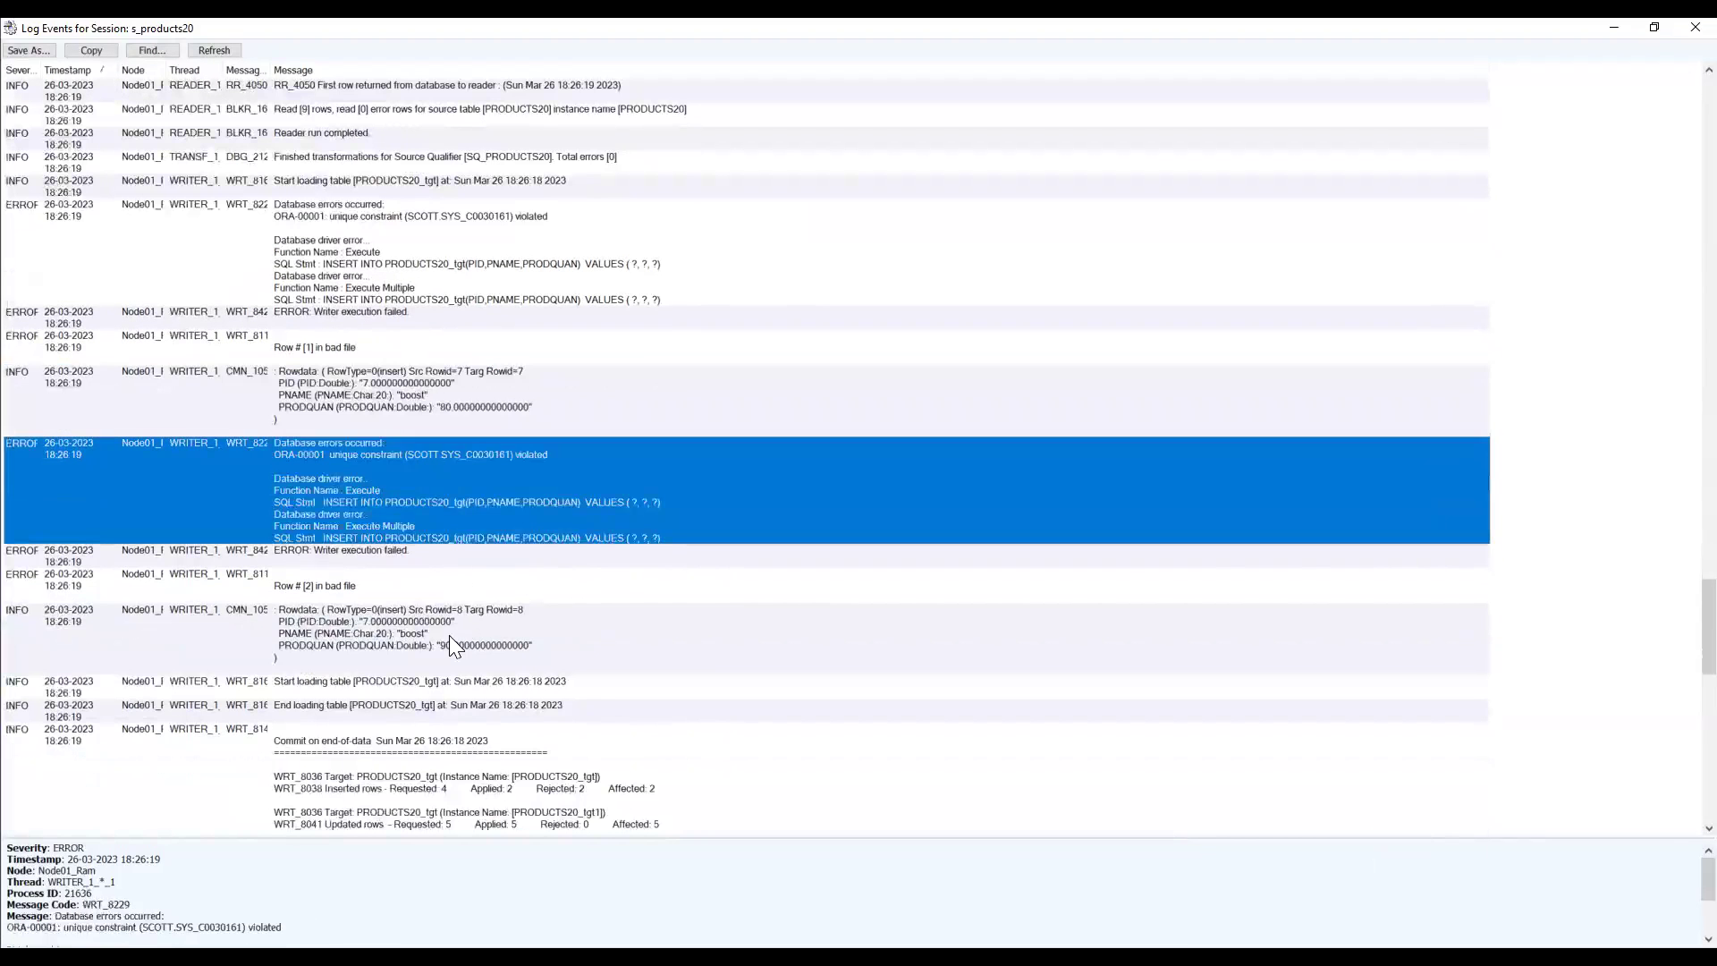
click(451, 643)
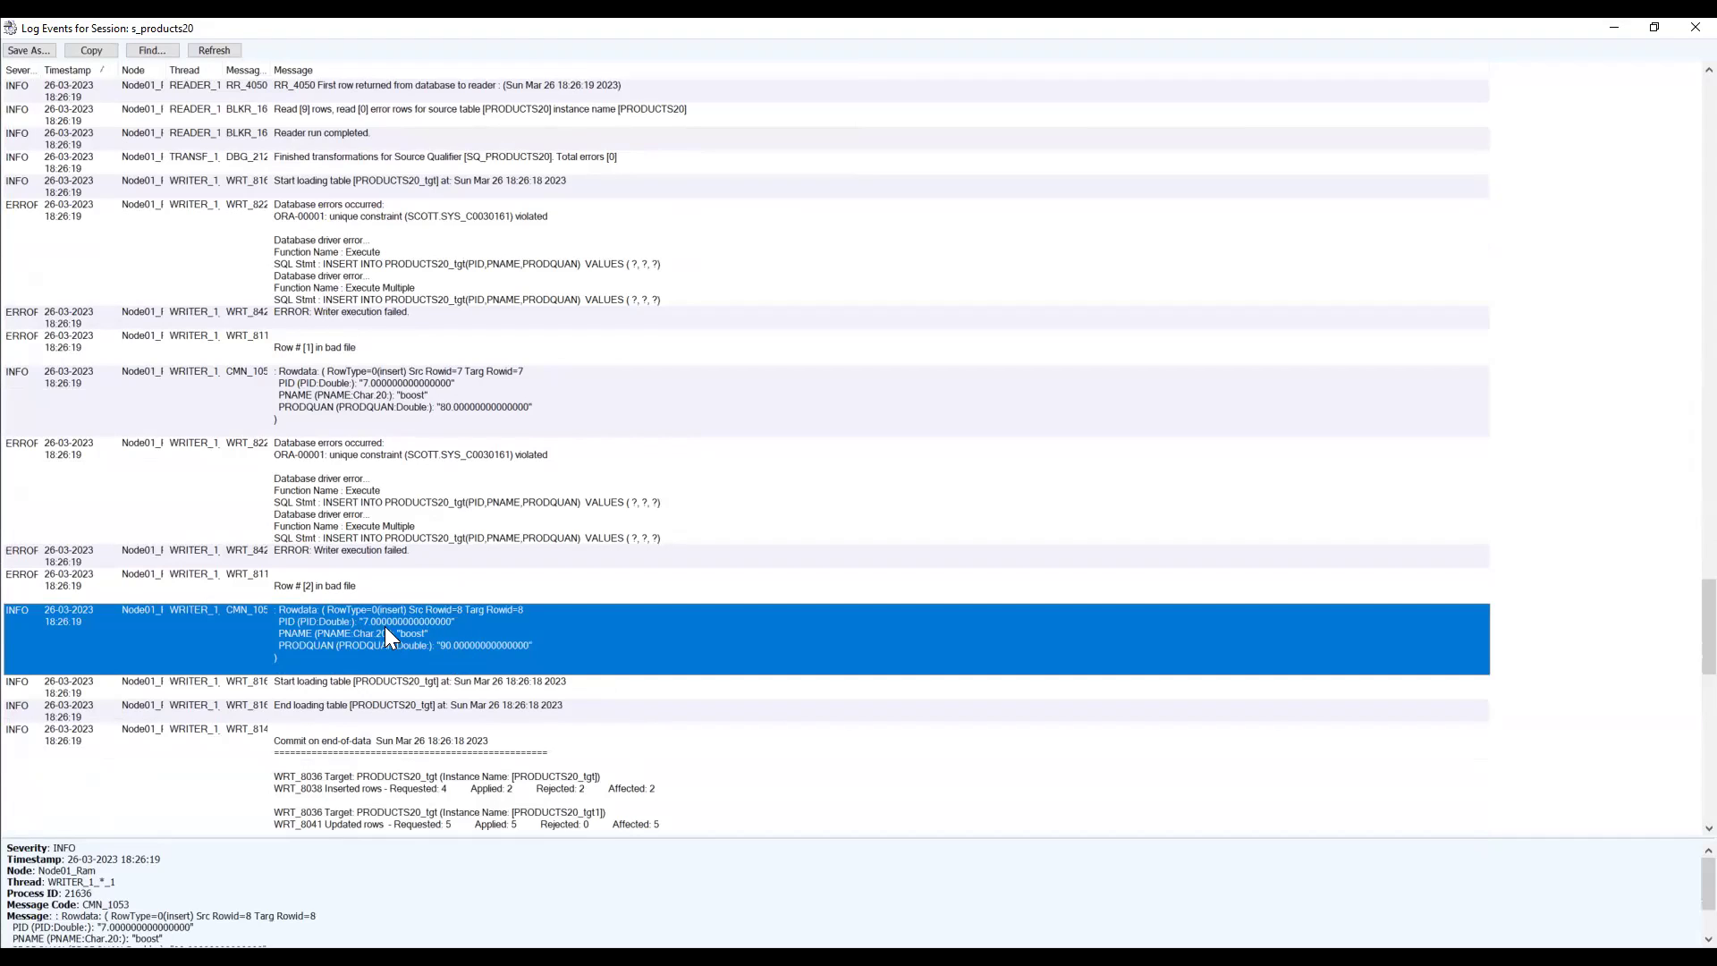
scroll(507, 538, down, 1)
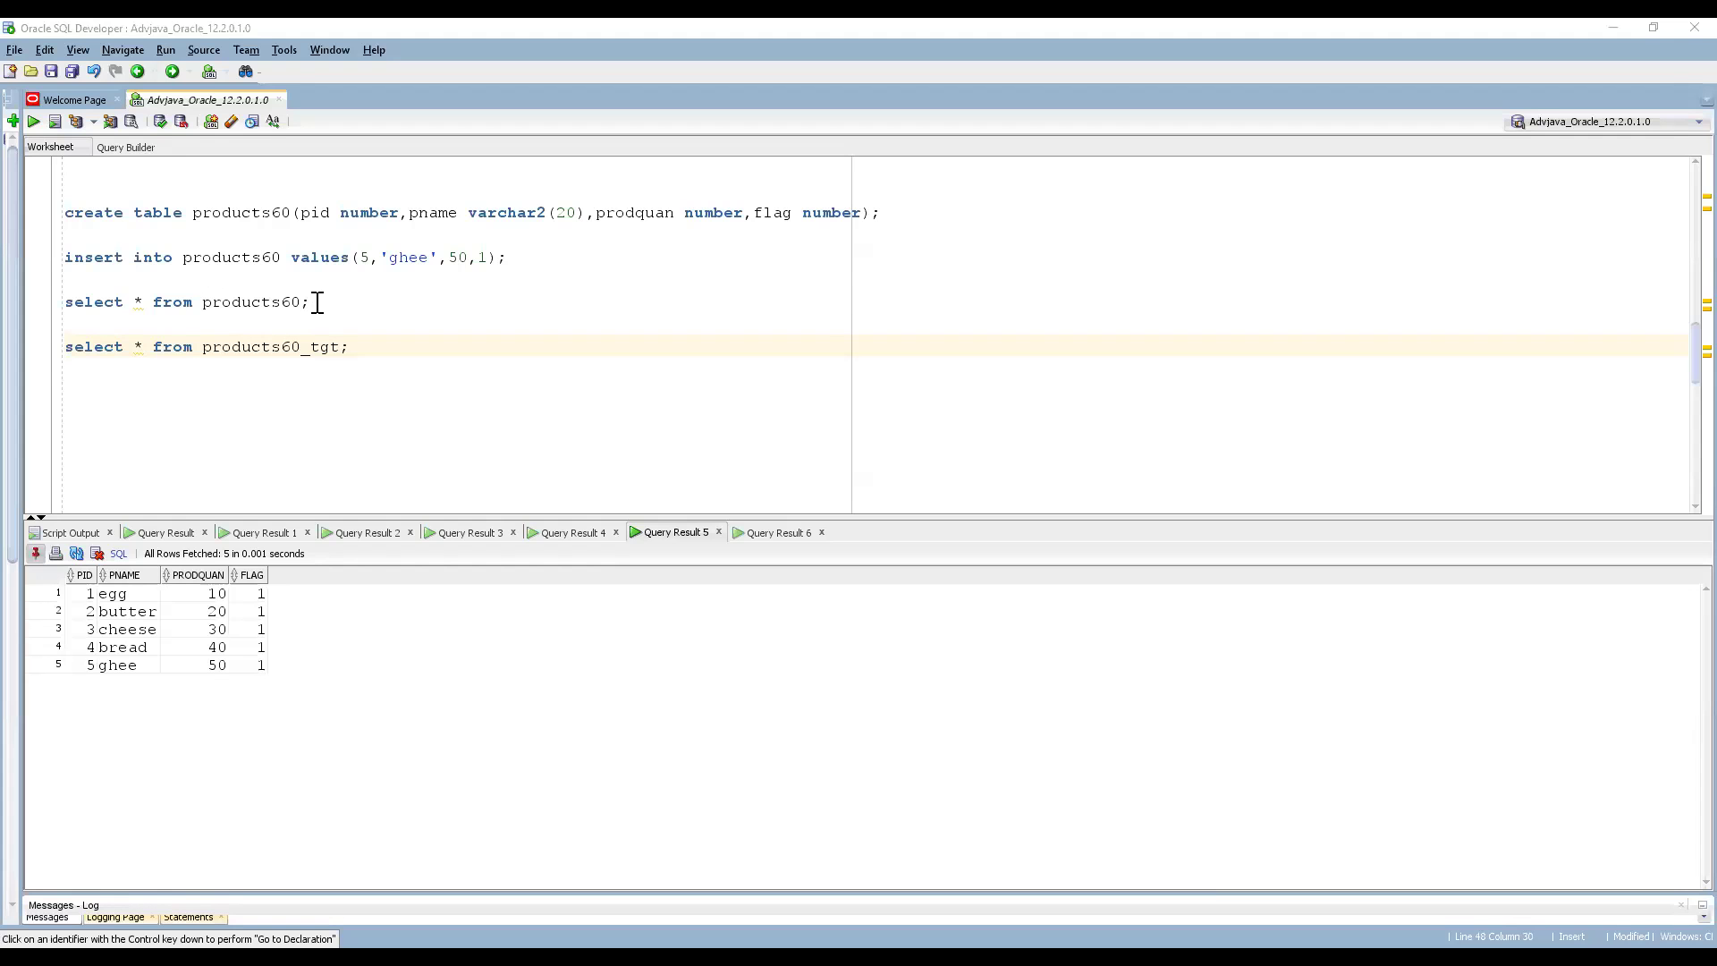
Switch to SQL Developer, query all rows of products60 and check their PID, PNAME and PRODQUAN values.
click(333, 305)
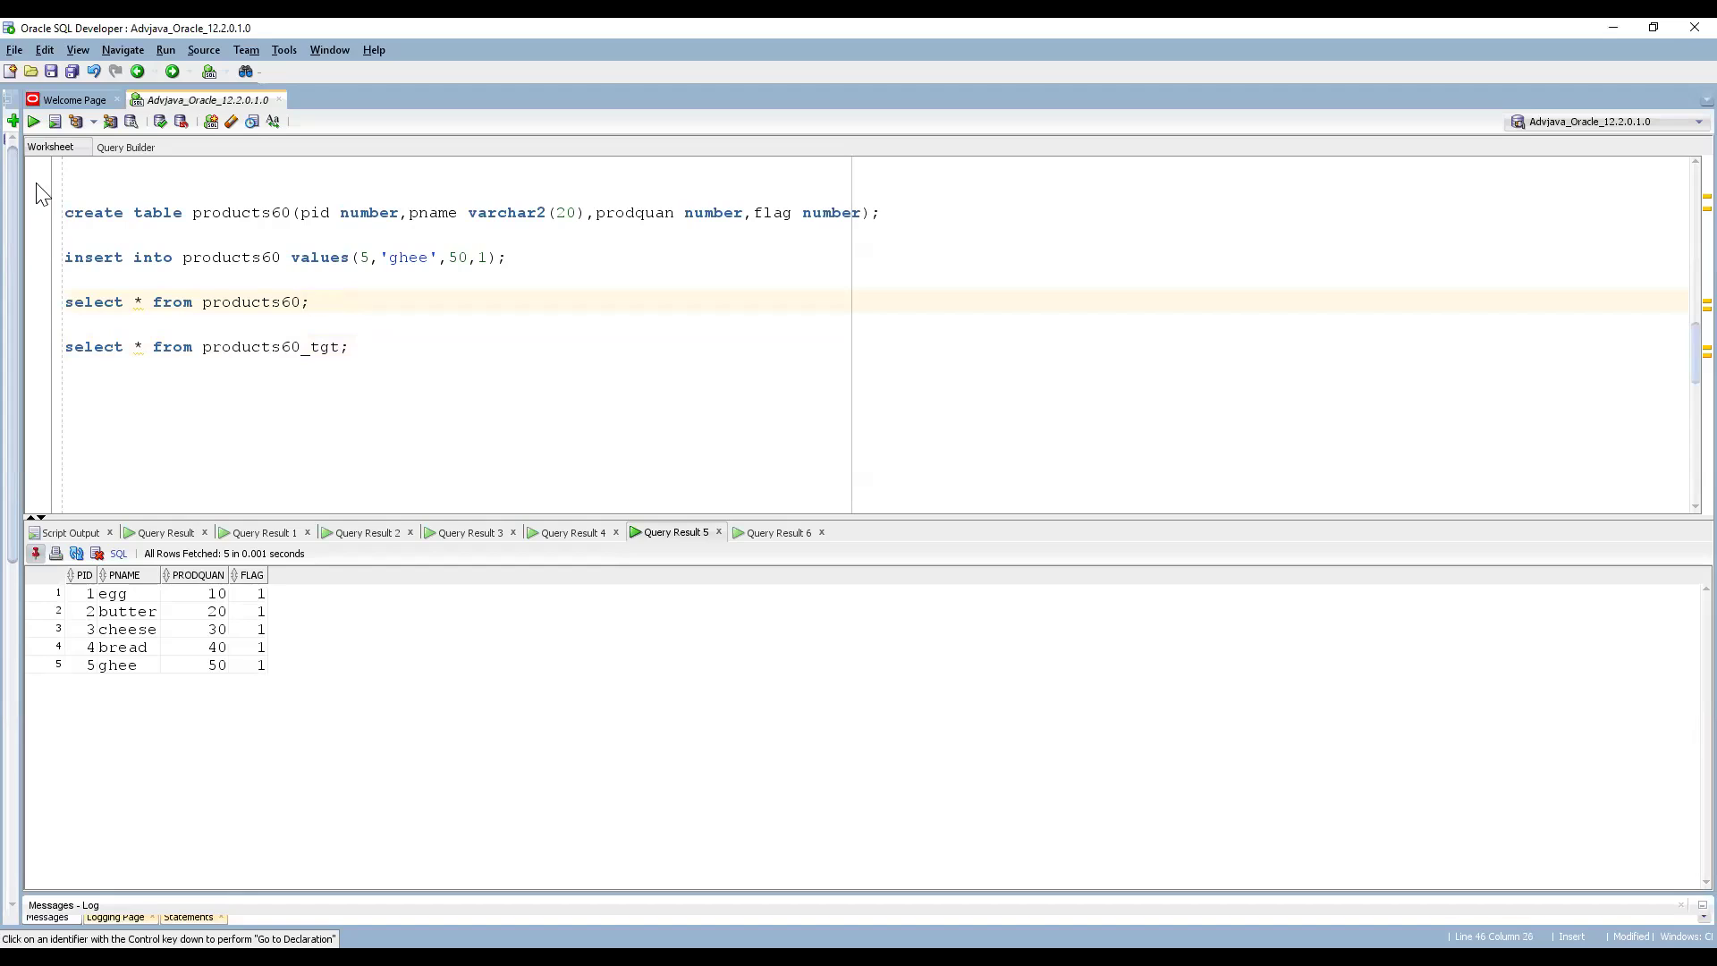
click(32, 121)
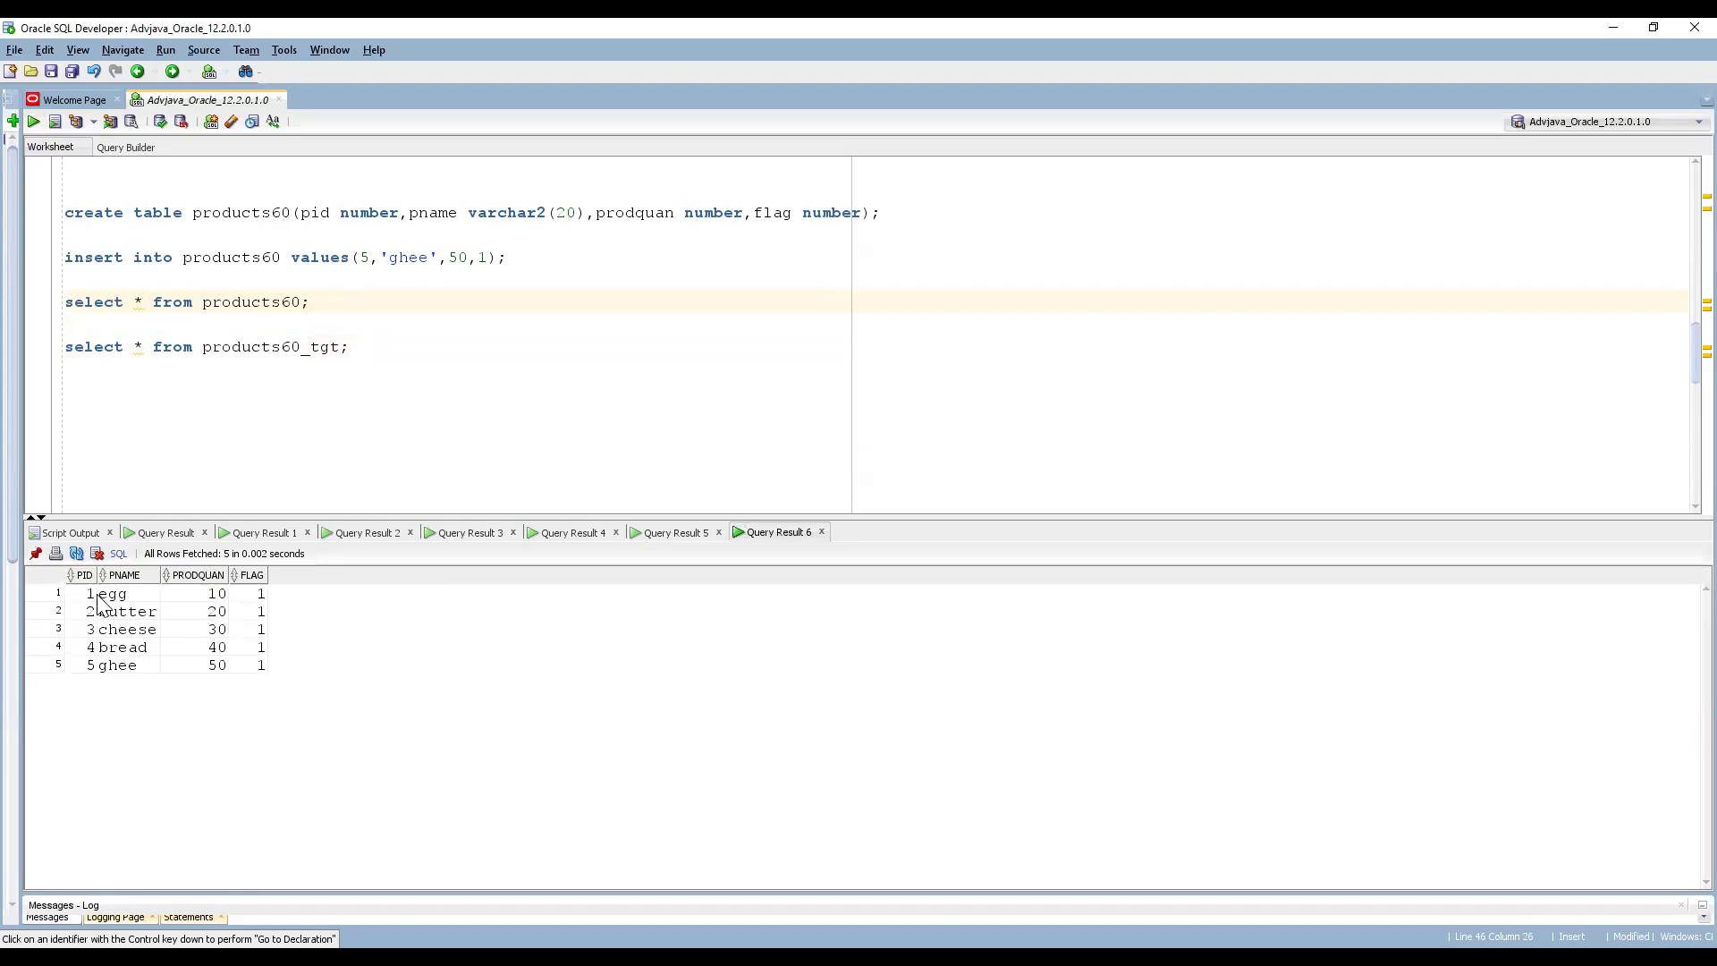
drag(88, 595, 223, 672)
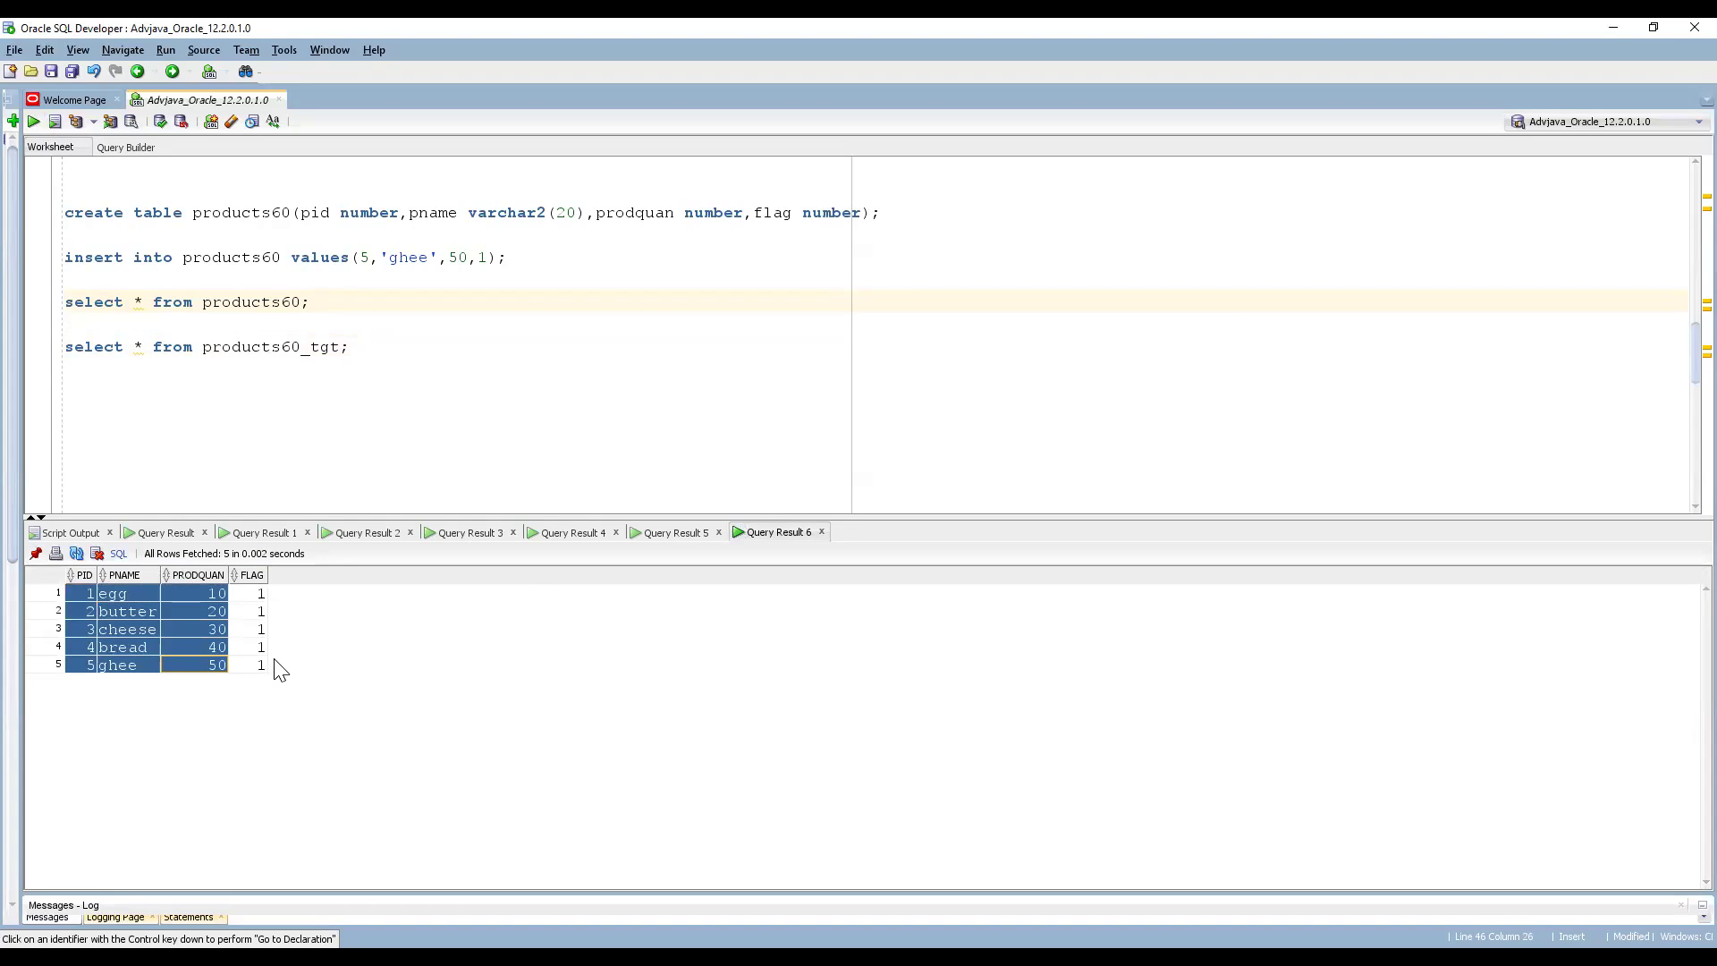
Widen the FLAG column of the products60 result and examine the flag of each row.
drag(255, 595, 265, 669)
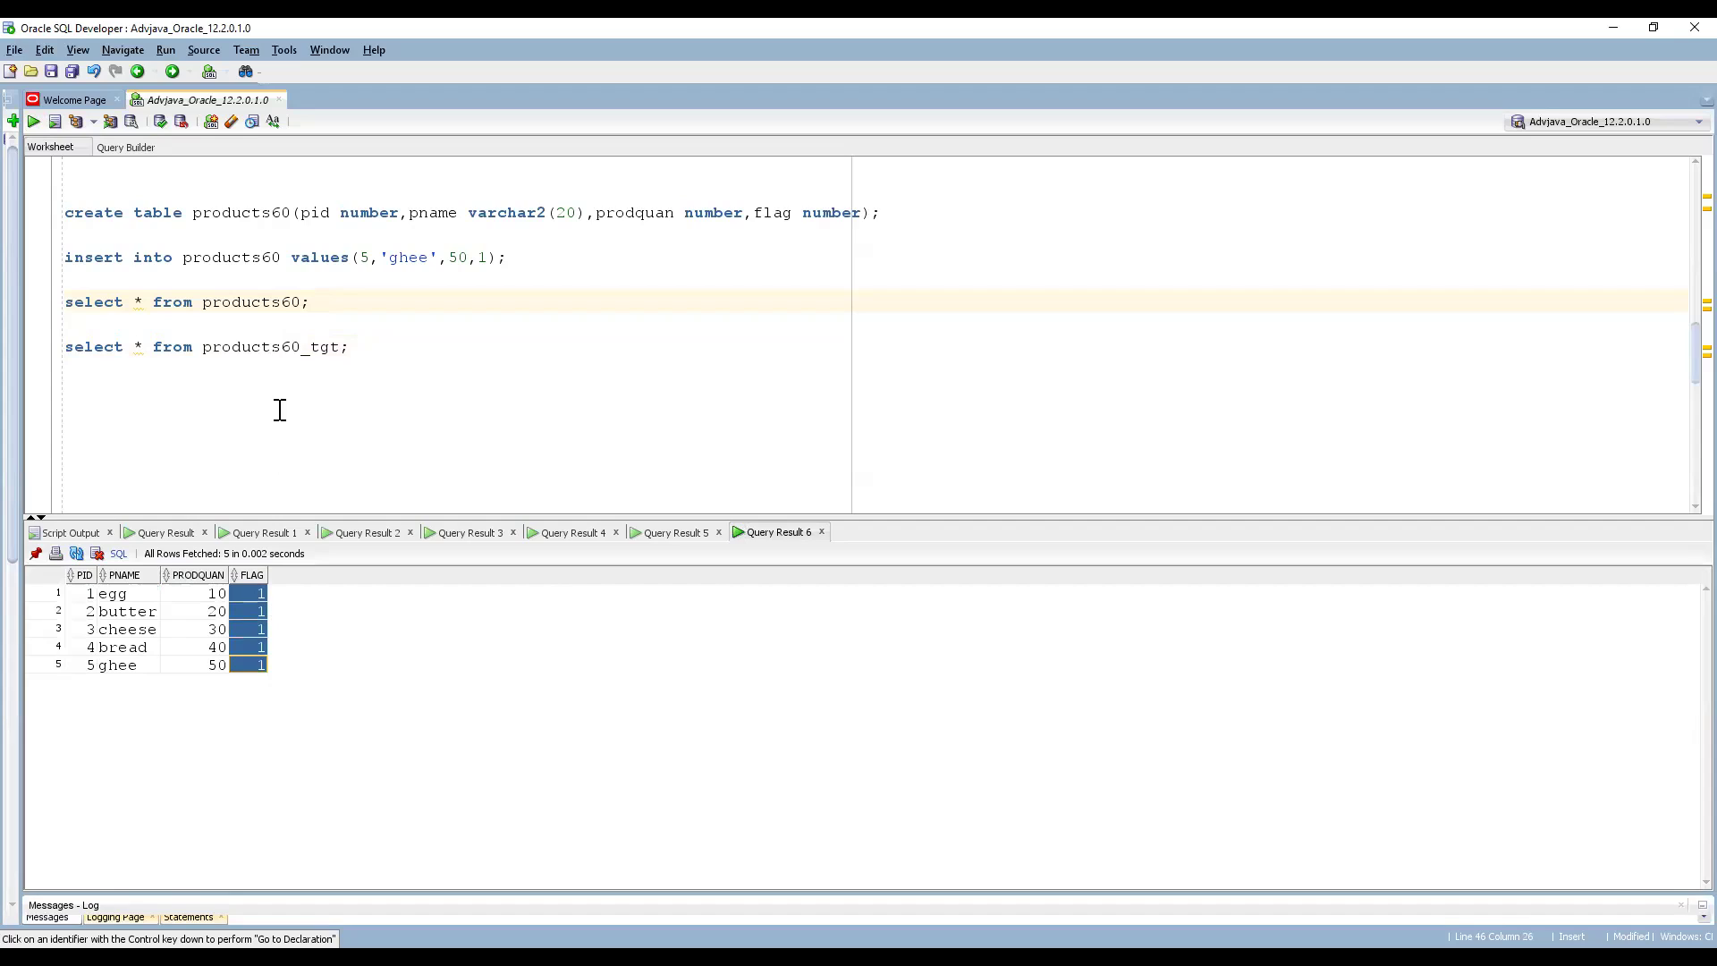
click(252, 593)
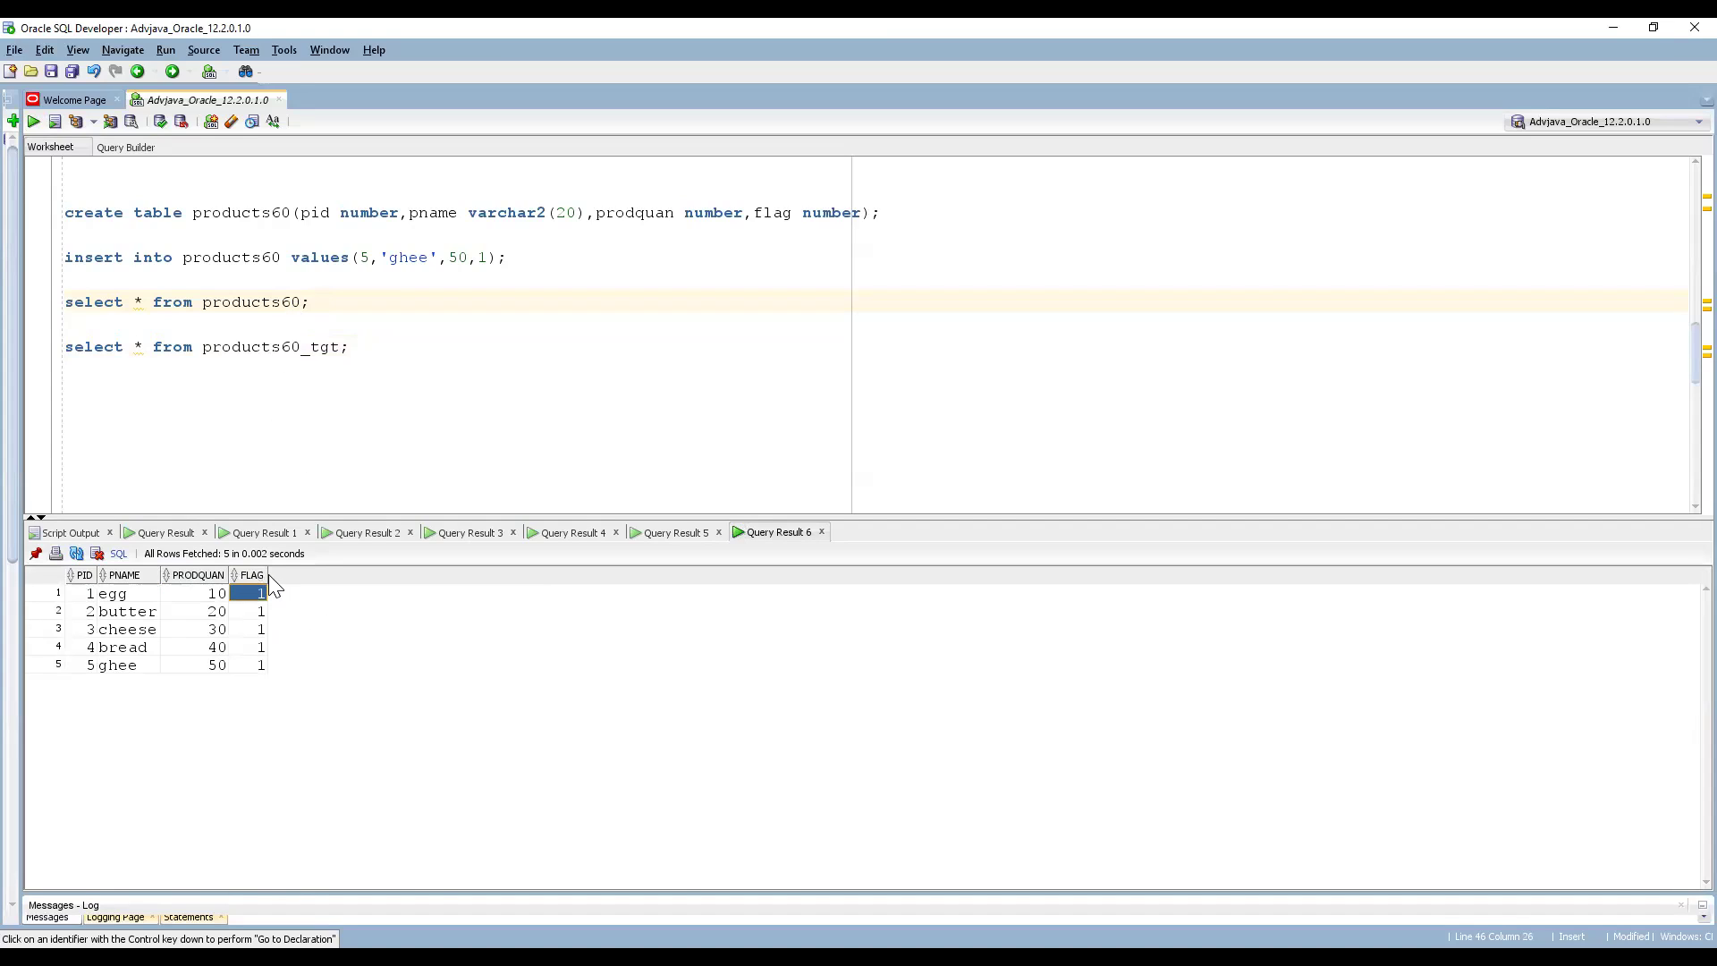
drag(267, 574, 283, 674)
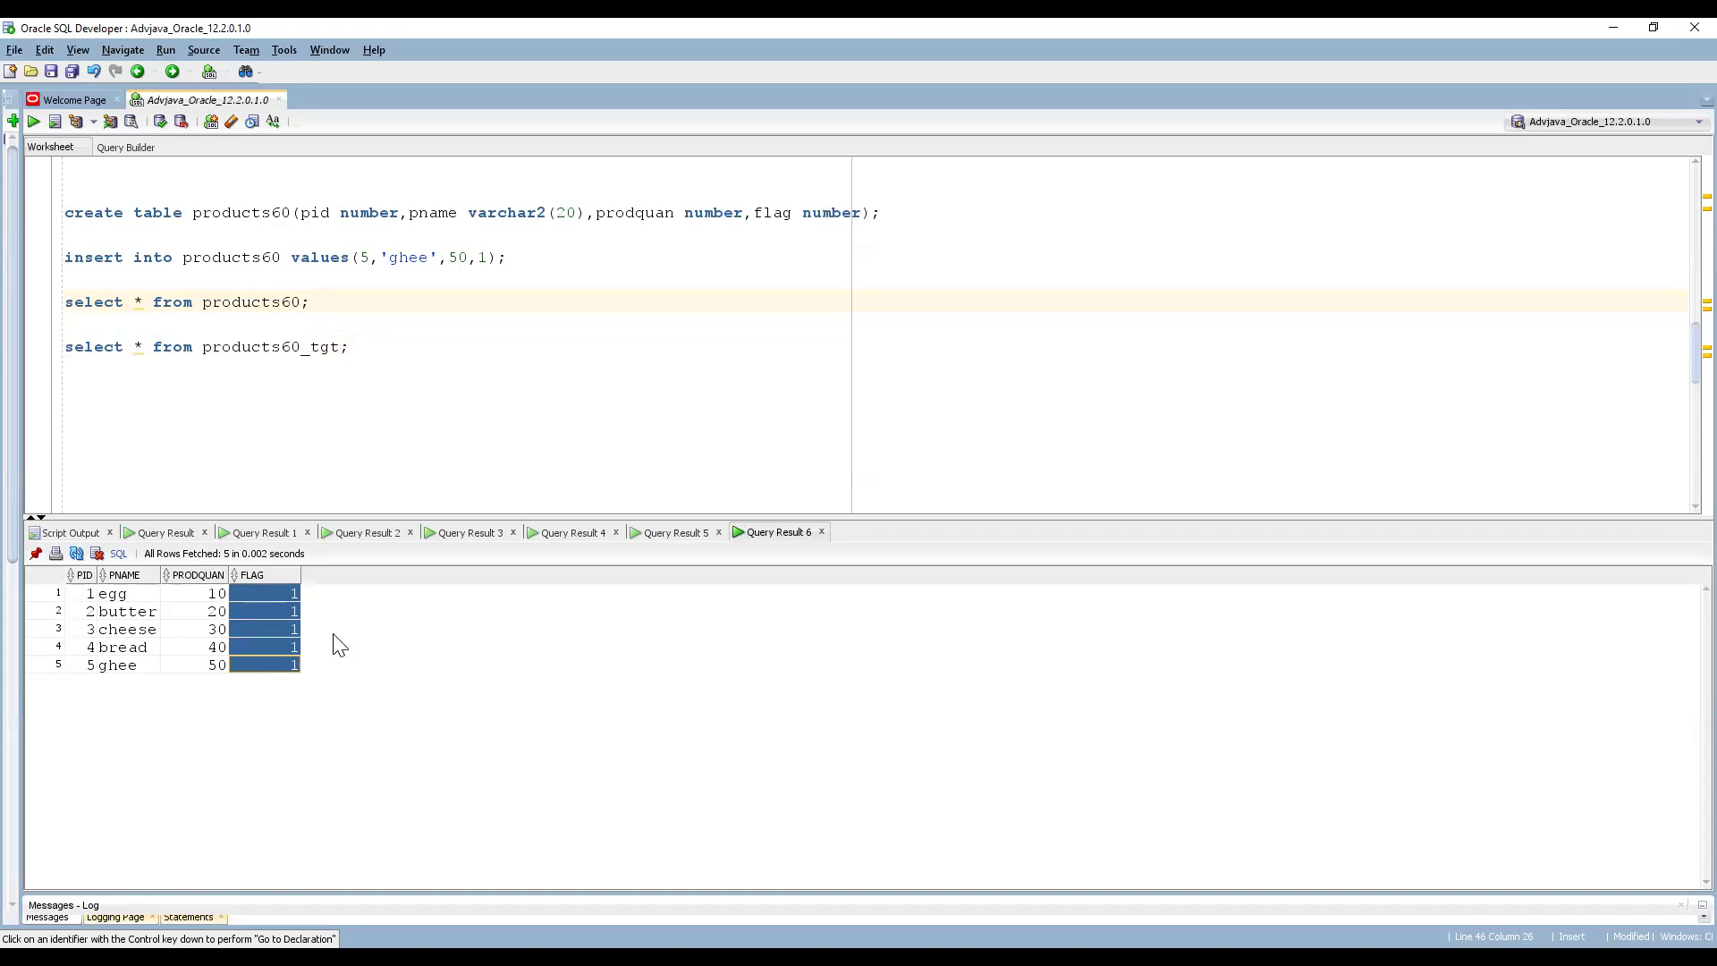
click(271, 595)
drag(276, 612, 293, 677)
click(270, 667)
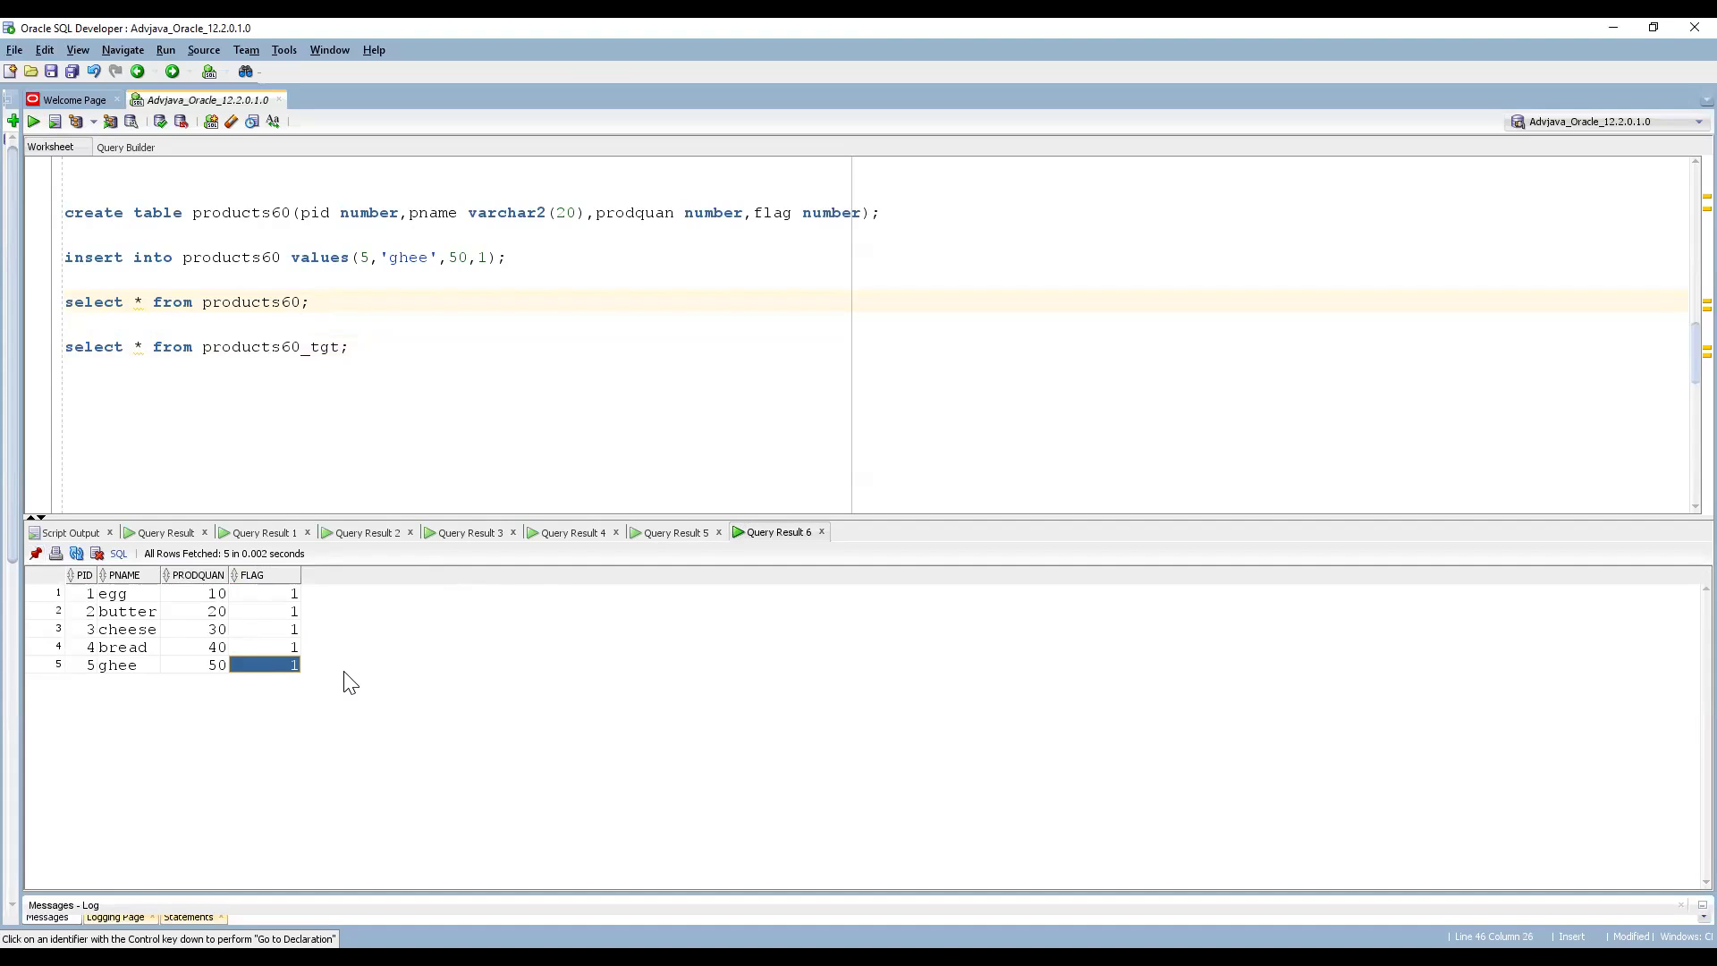
Query all rows of products60_tgt and compare the result with the earlier pinned products60 result.
click(356, 348)
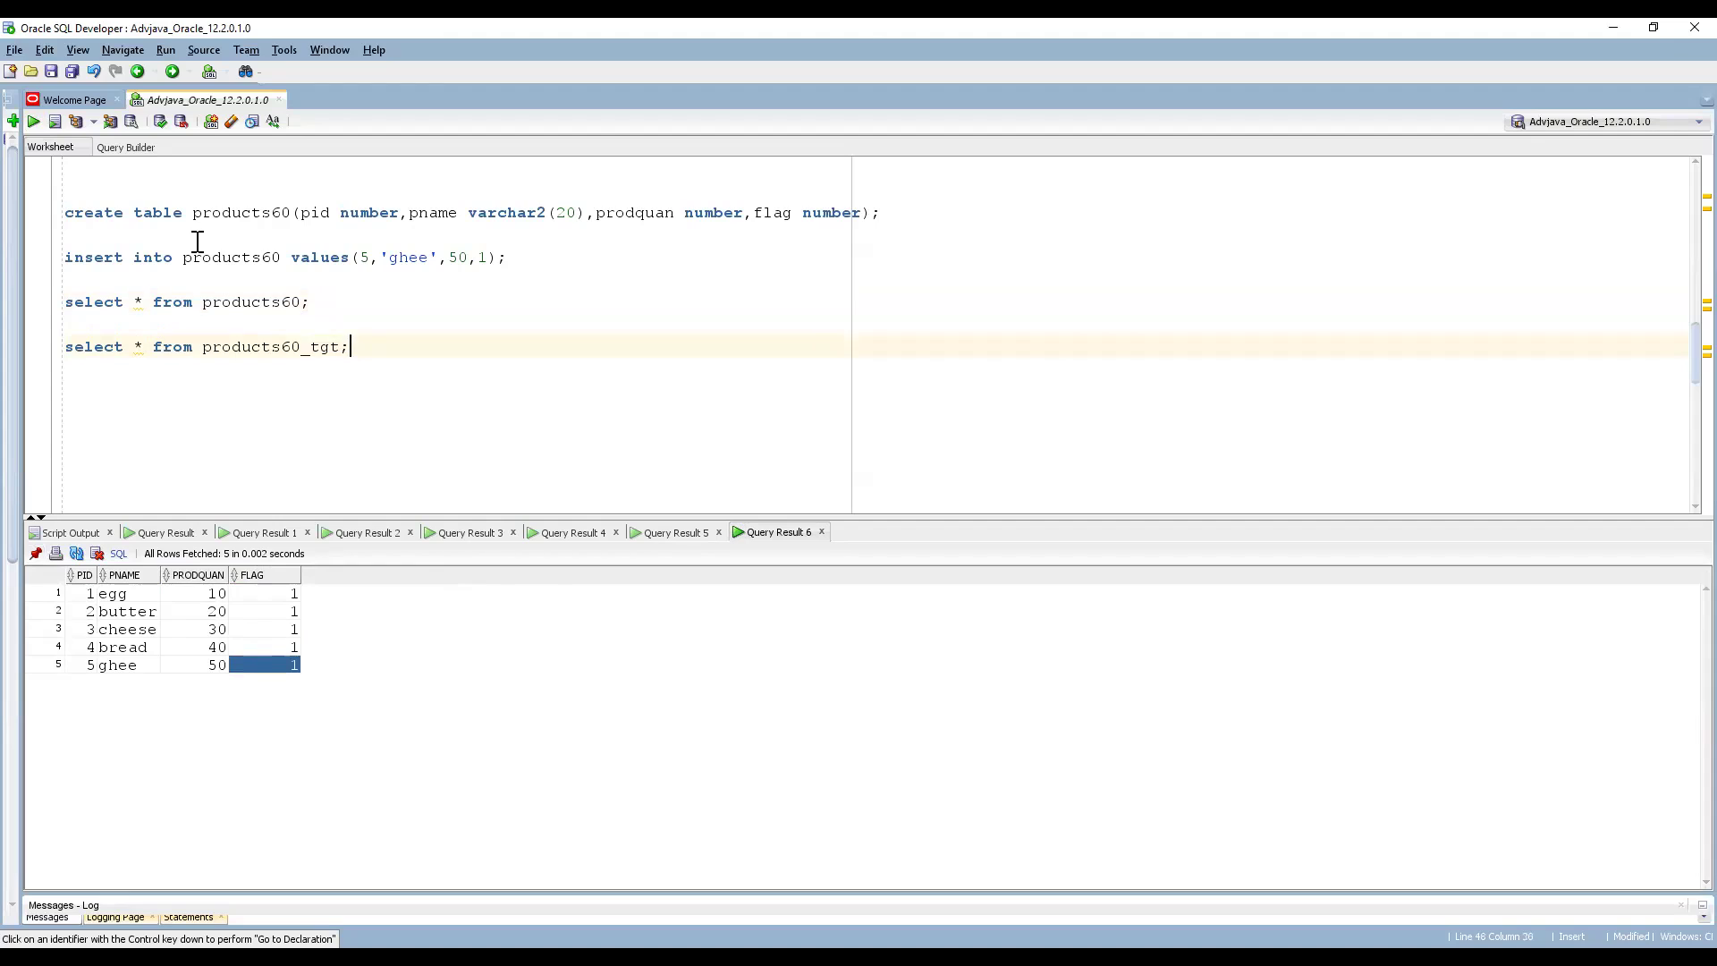
click(33, 121)
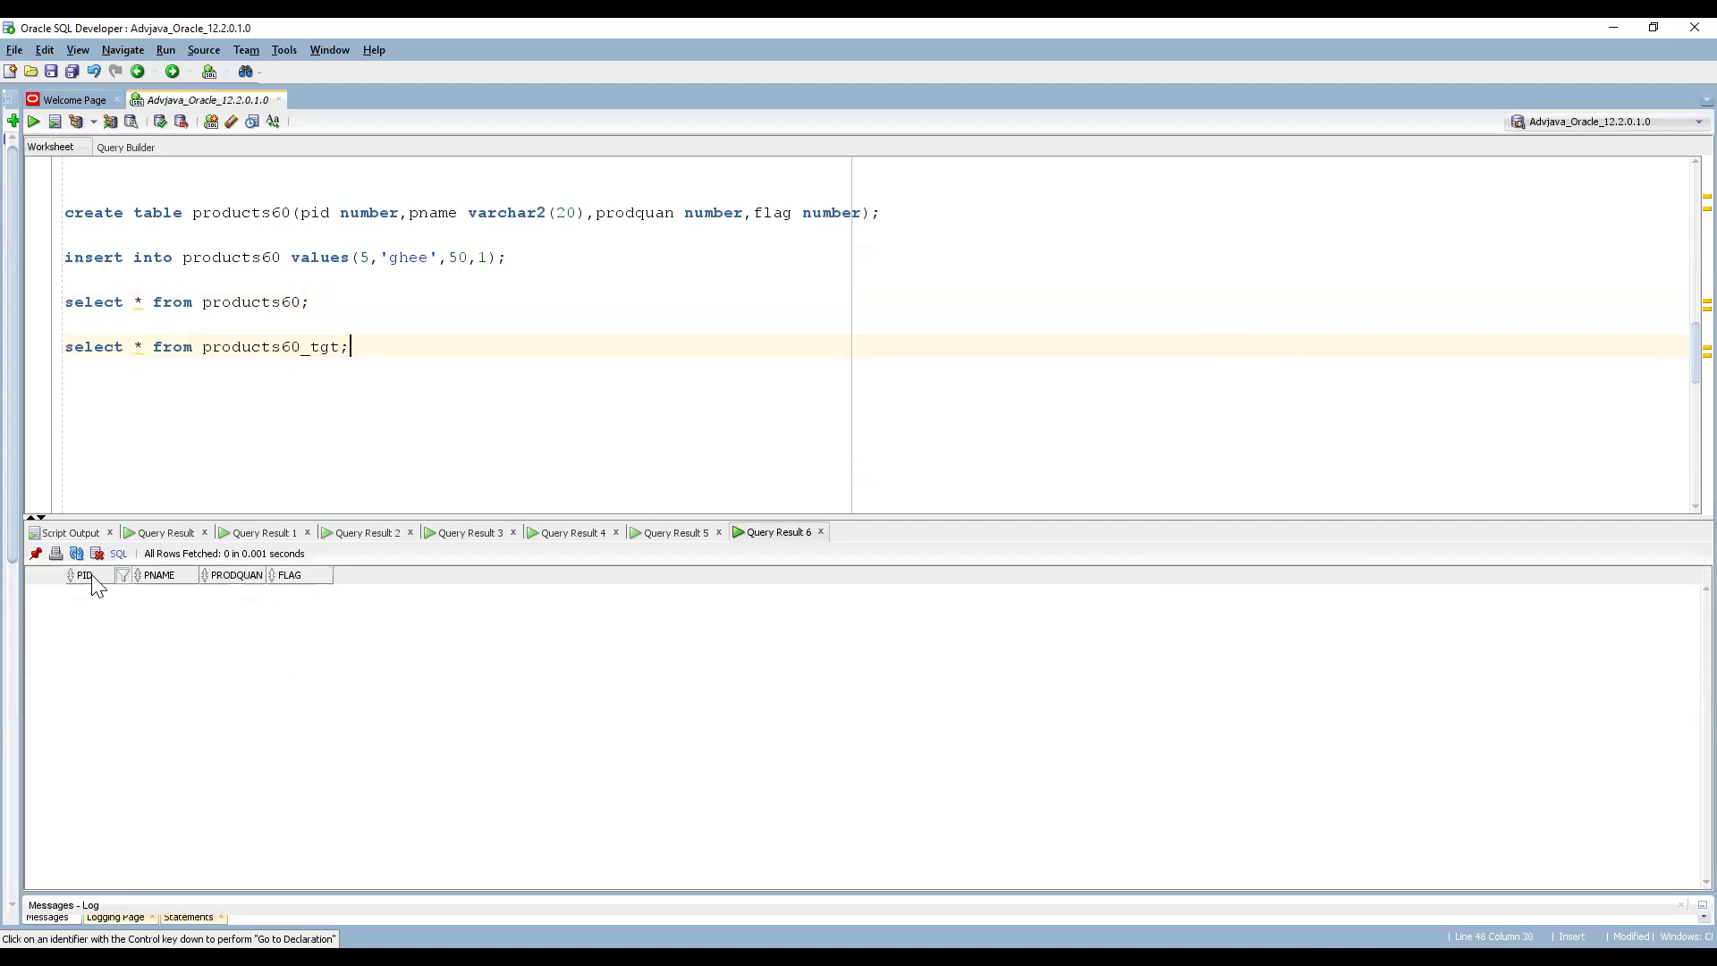
click(679, 532)
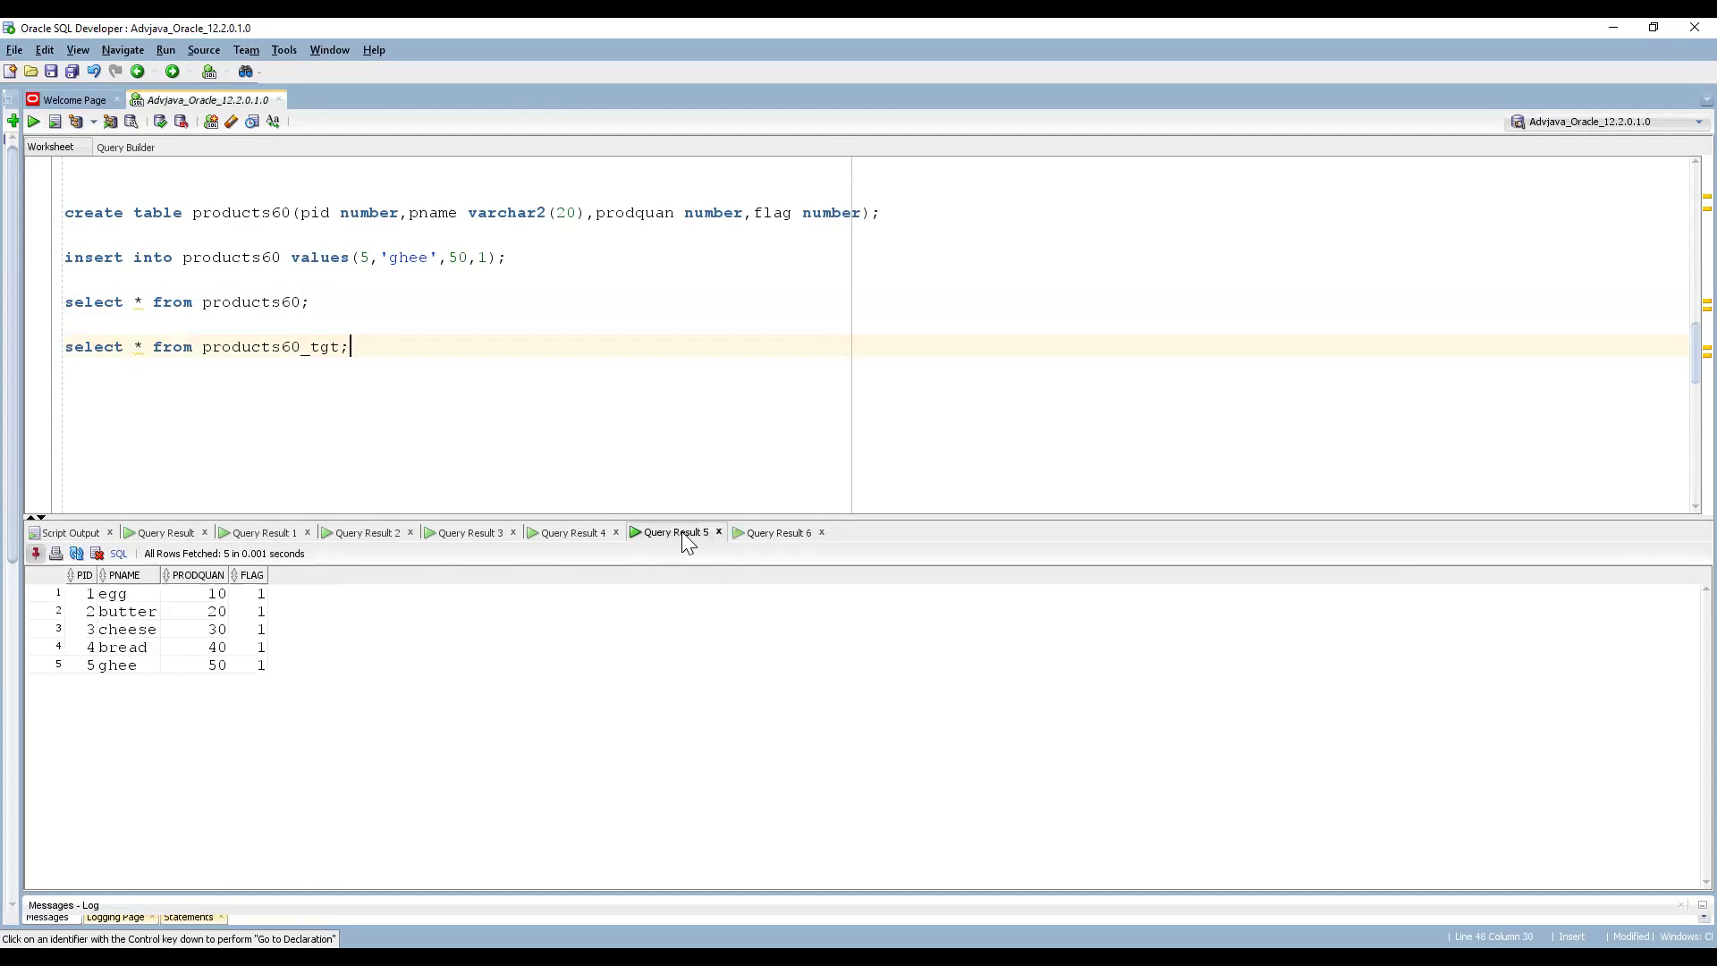
click(88, 594)
drag(364, 347, 49, 362)
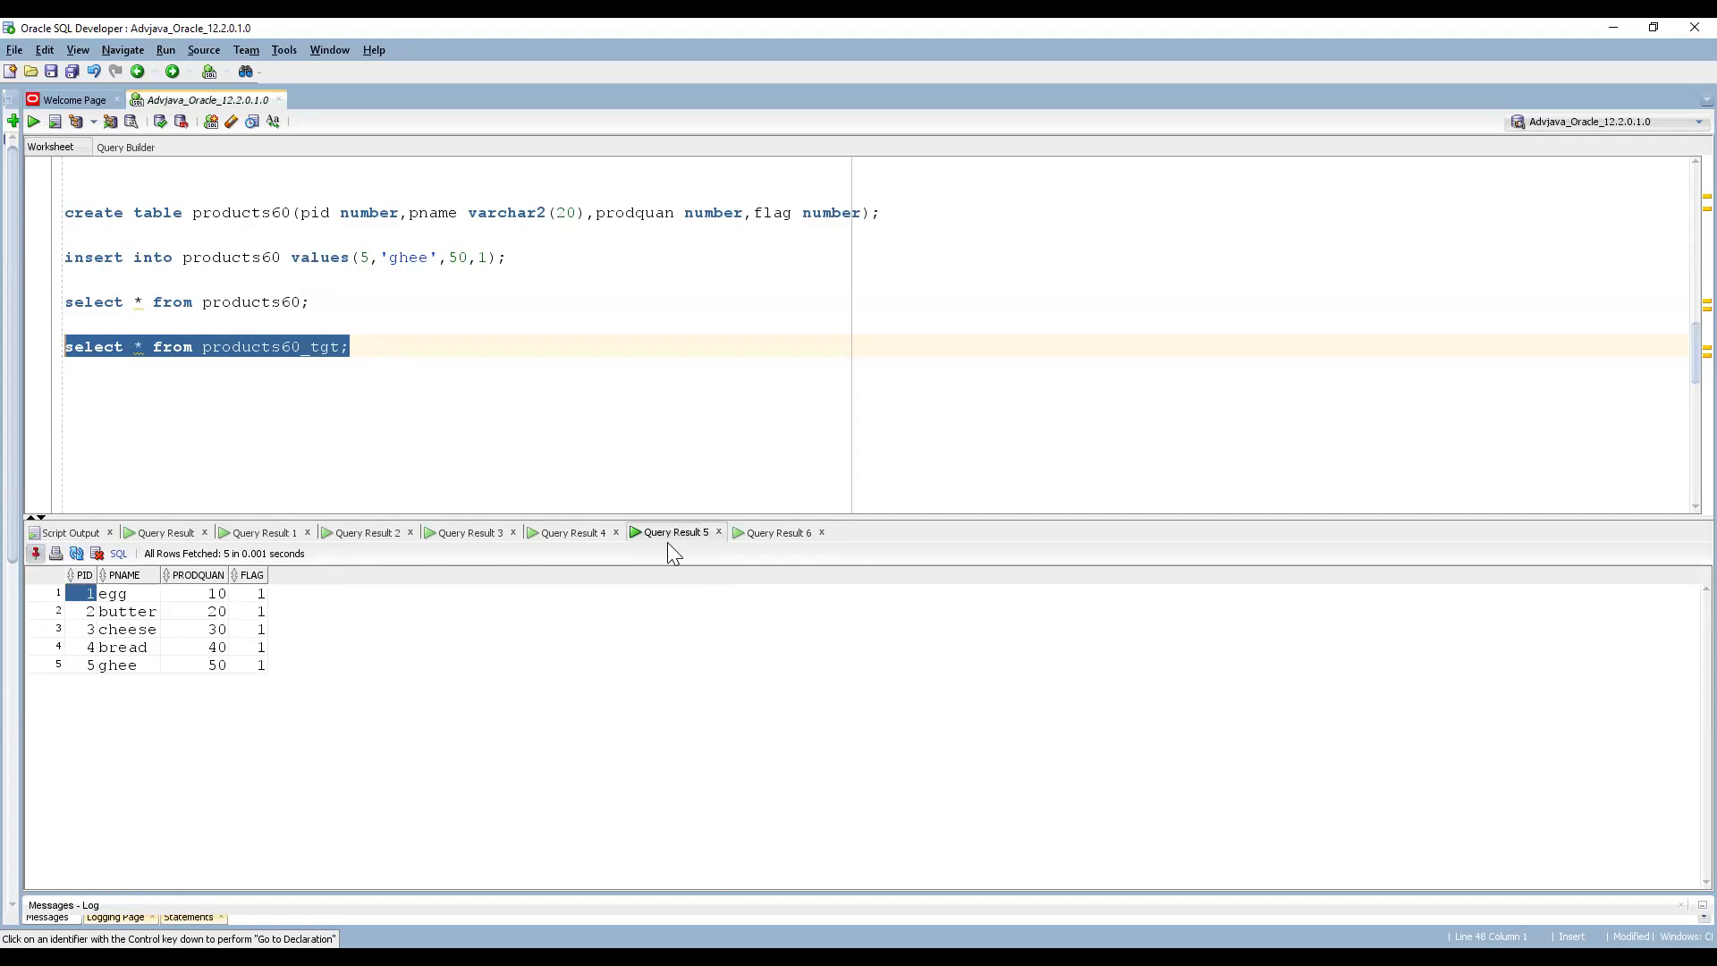
click(362, 347)
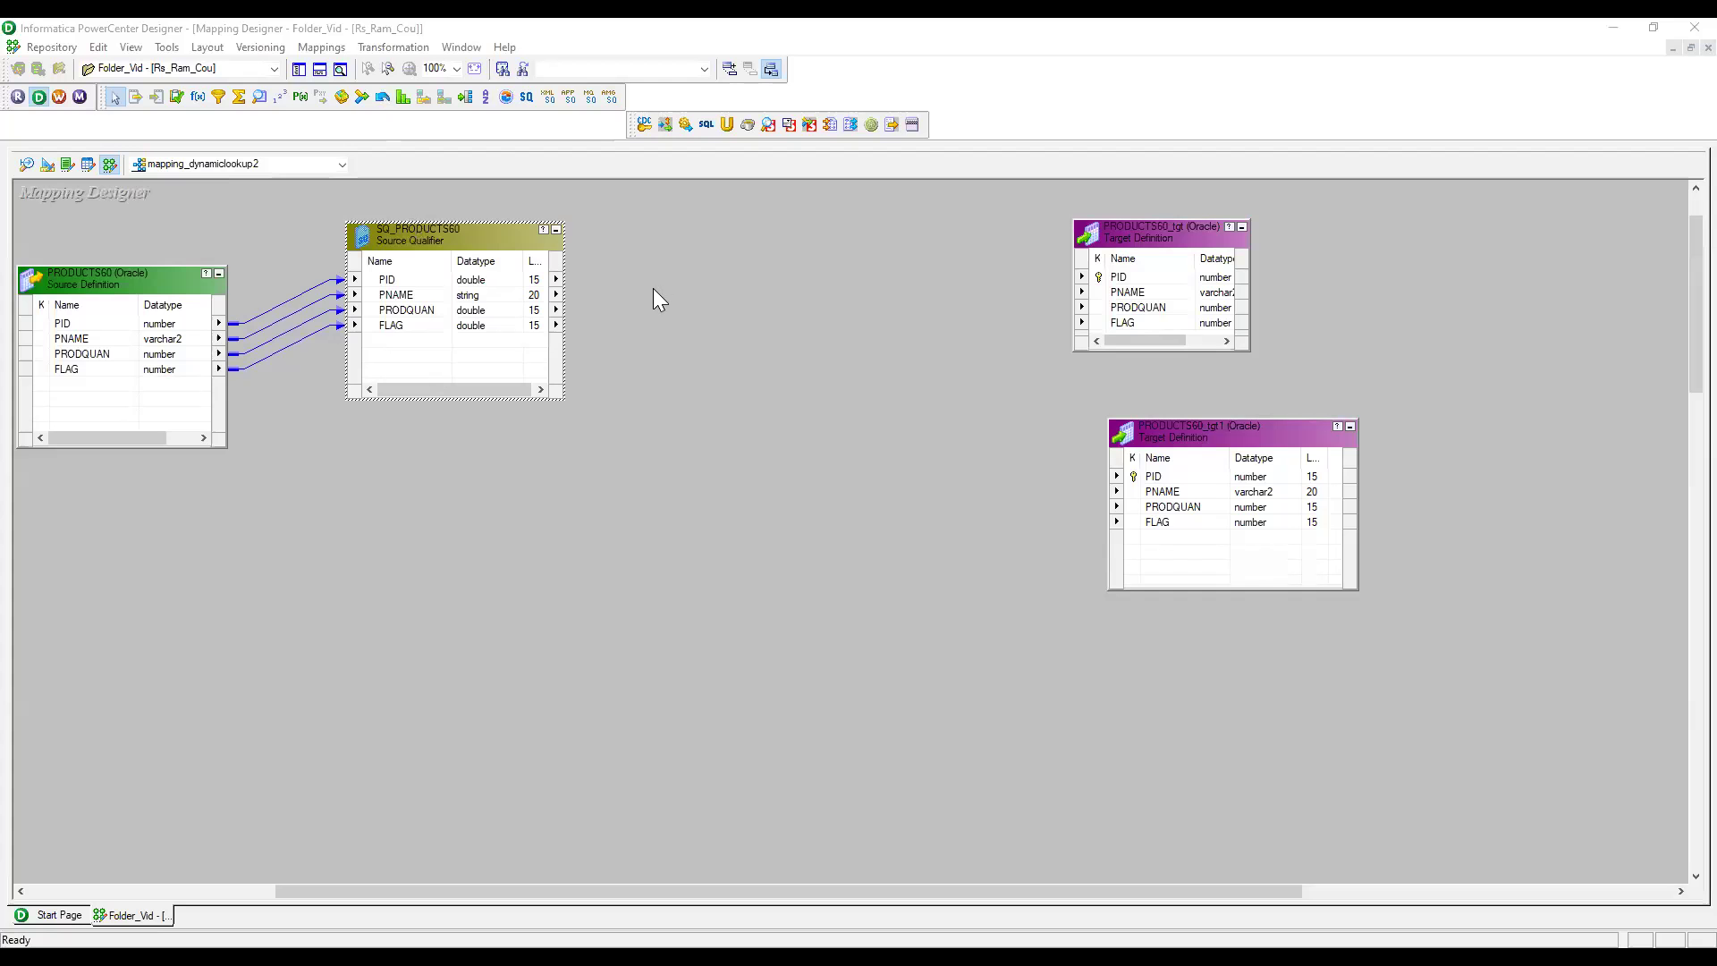
Switch to Informatica PowerCenter Designer and move and enlarge the PRODUCTS60_tgt target definition in mapping_dynamiclookup2.
click(654, 290)
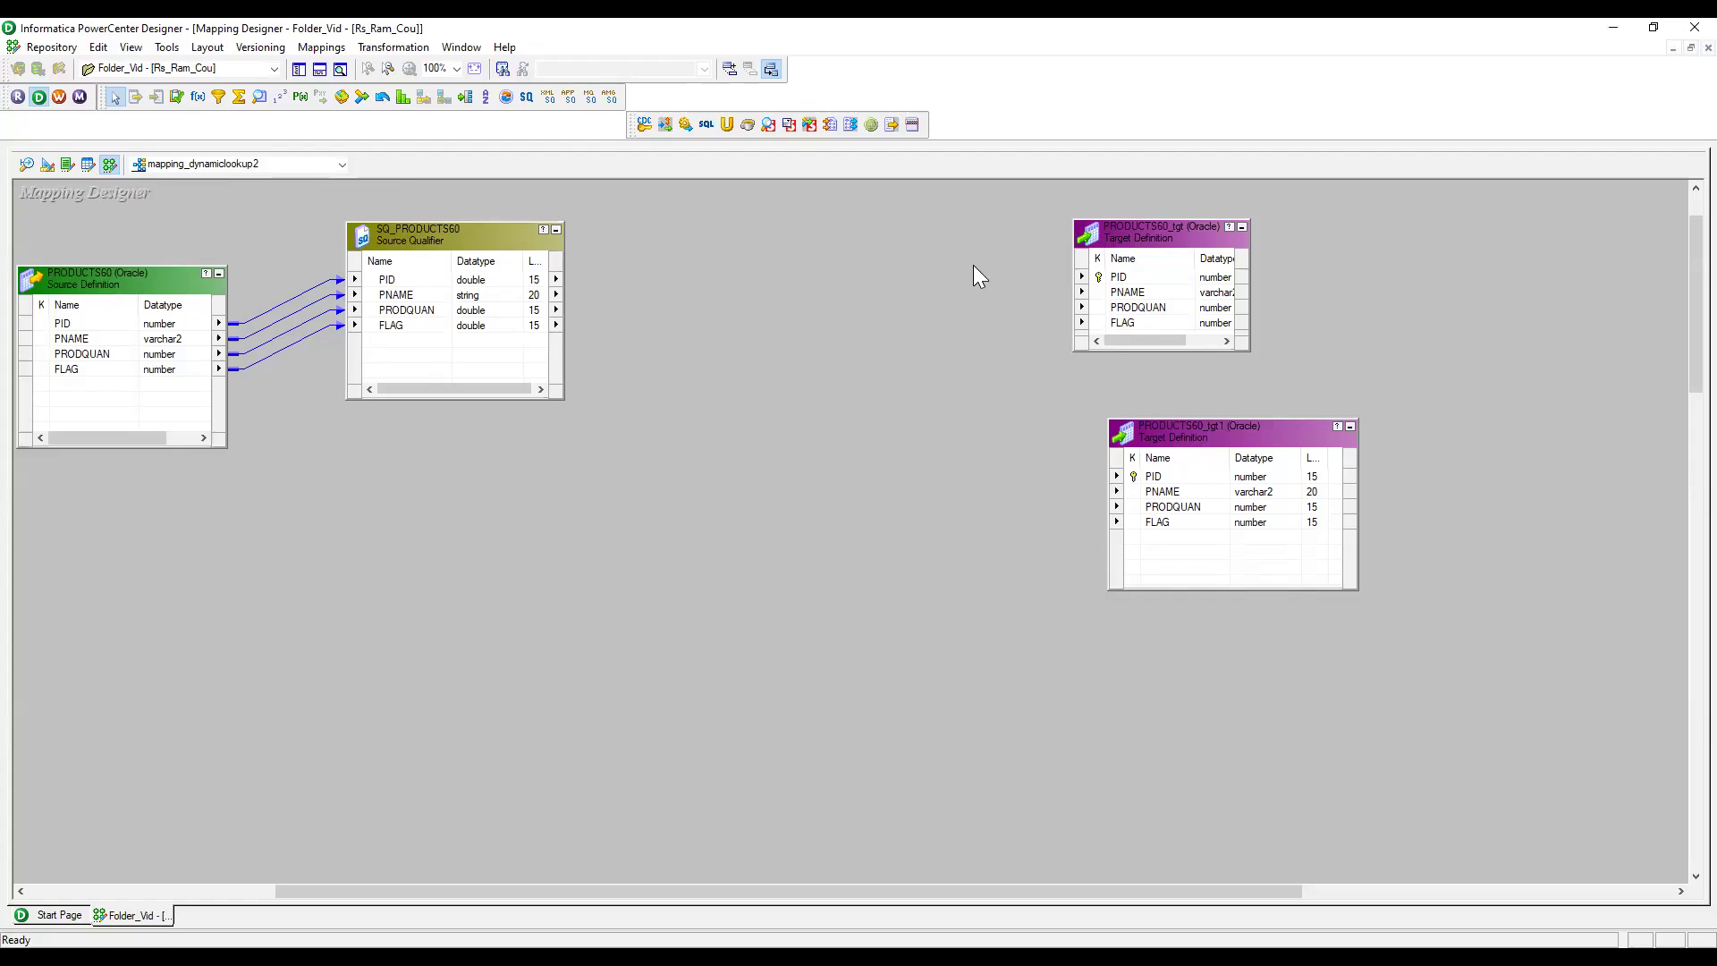
drag(1176, 234, 1403, 383)
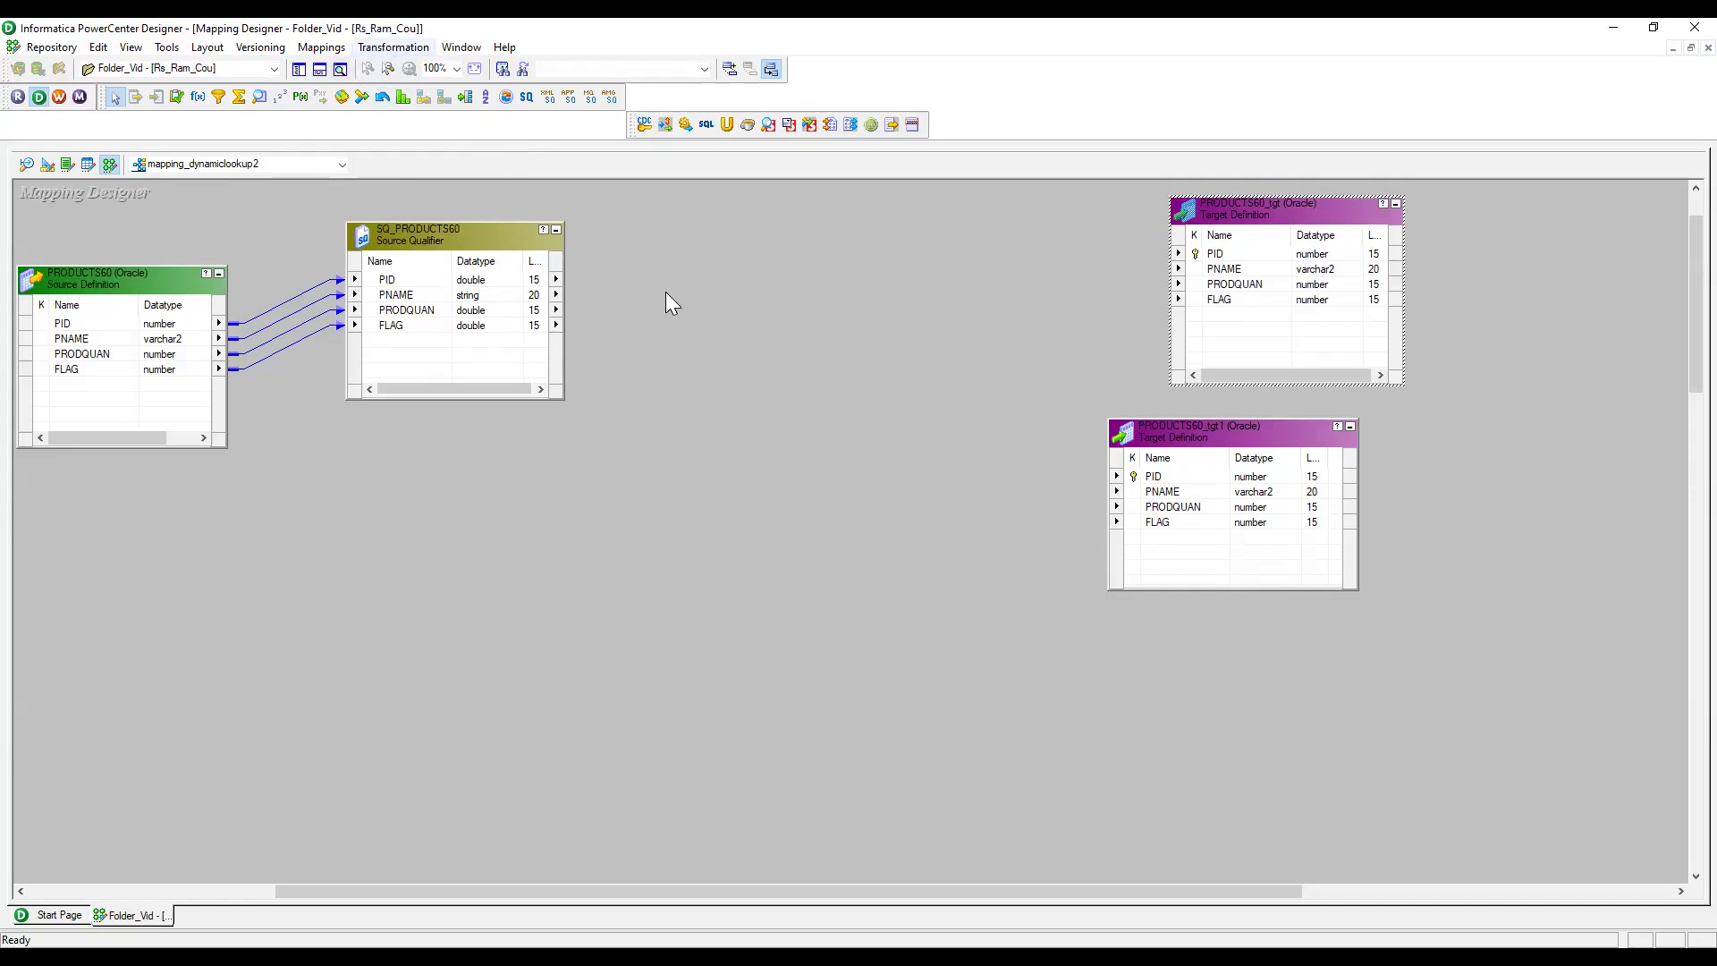
Create a Lookup transformation named l2 on the target table PRODUCTS60_tgt and place it, enlarged, between the source qualifier and the targets.
key(alt+r)
key(c)
click(764, 517)
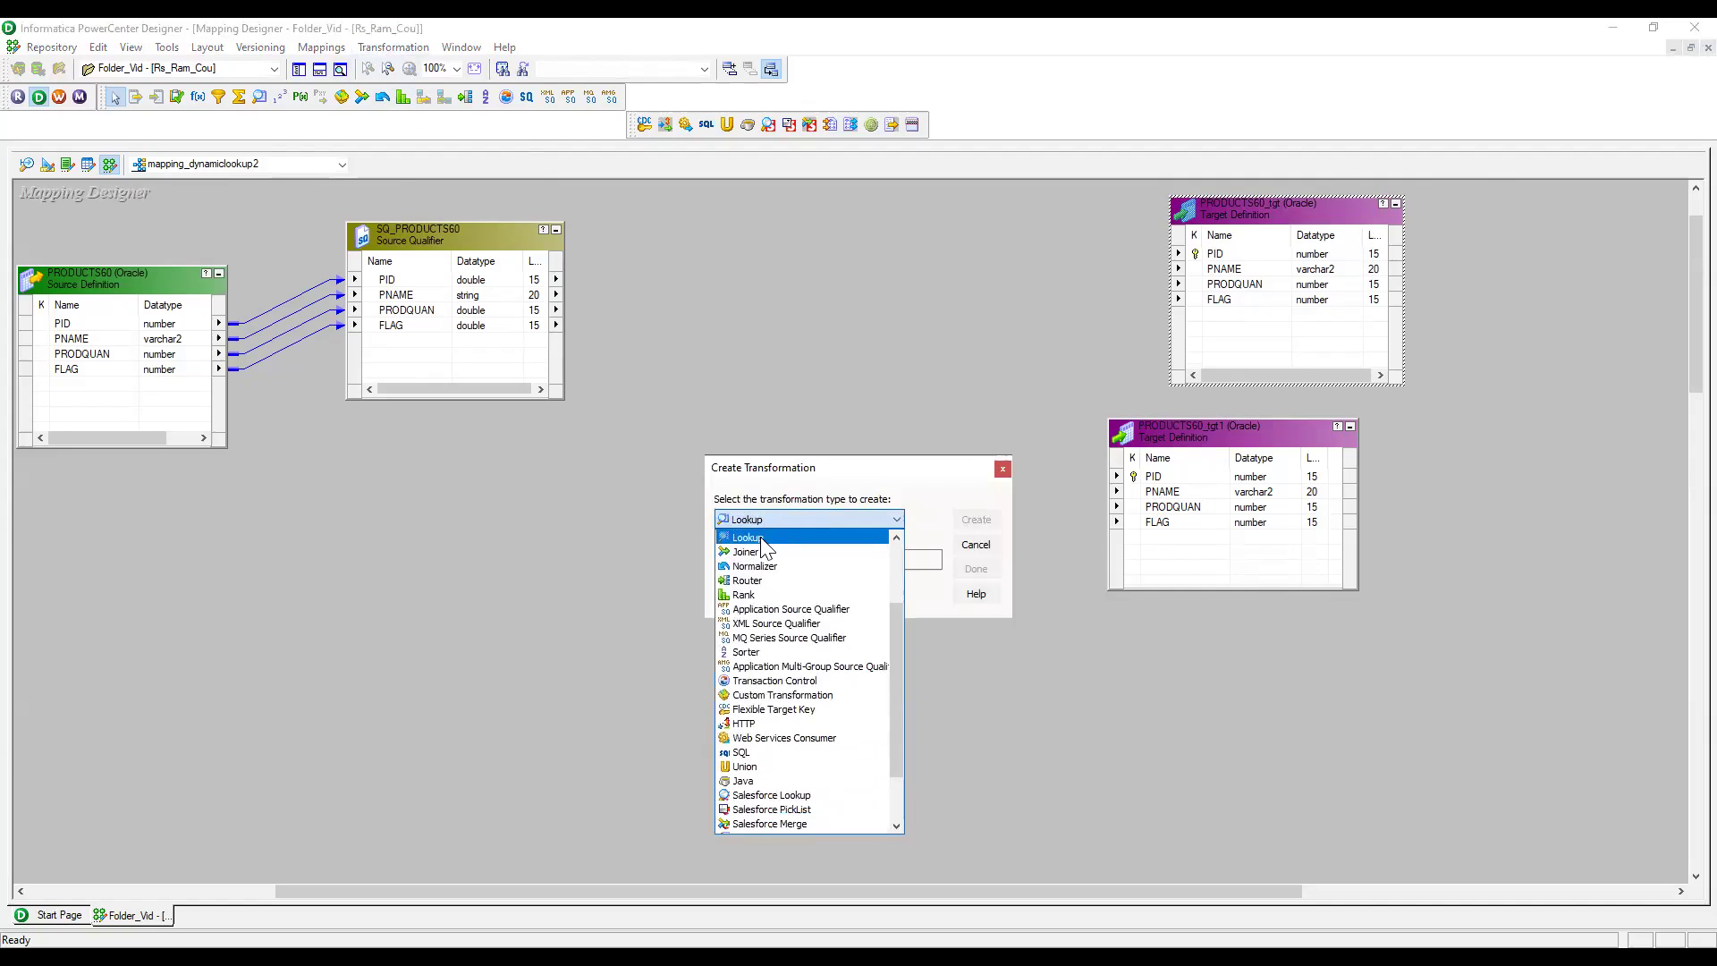
click(759, 537)
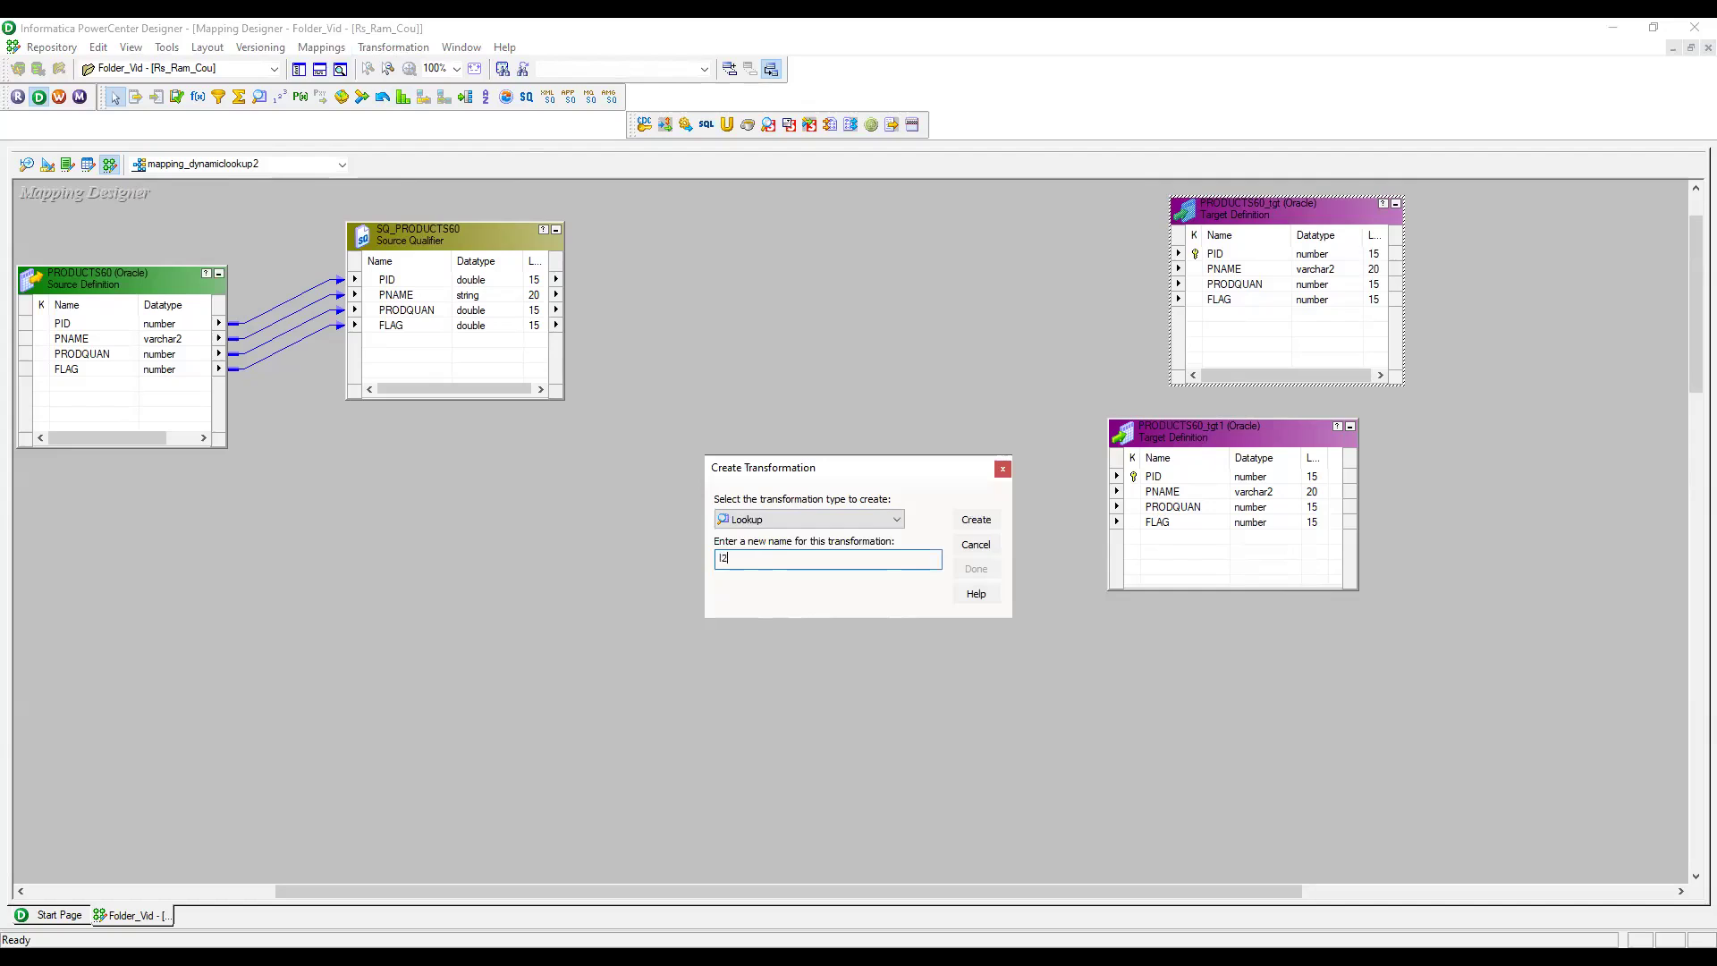
key(Return)
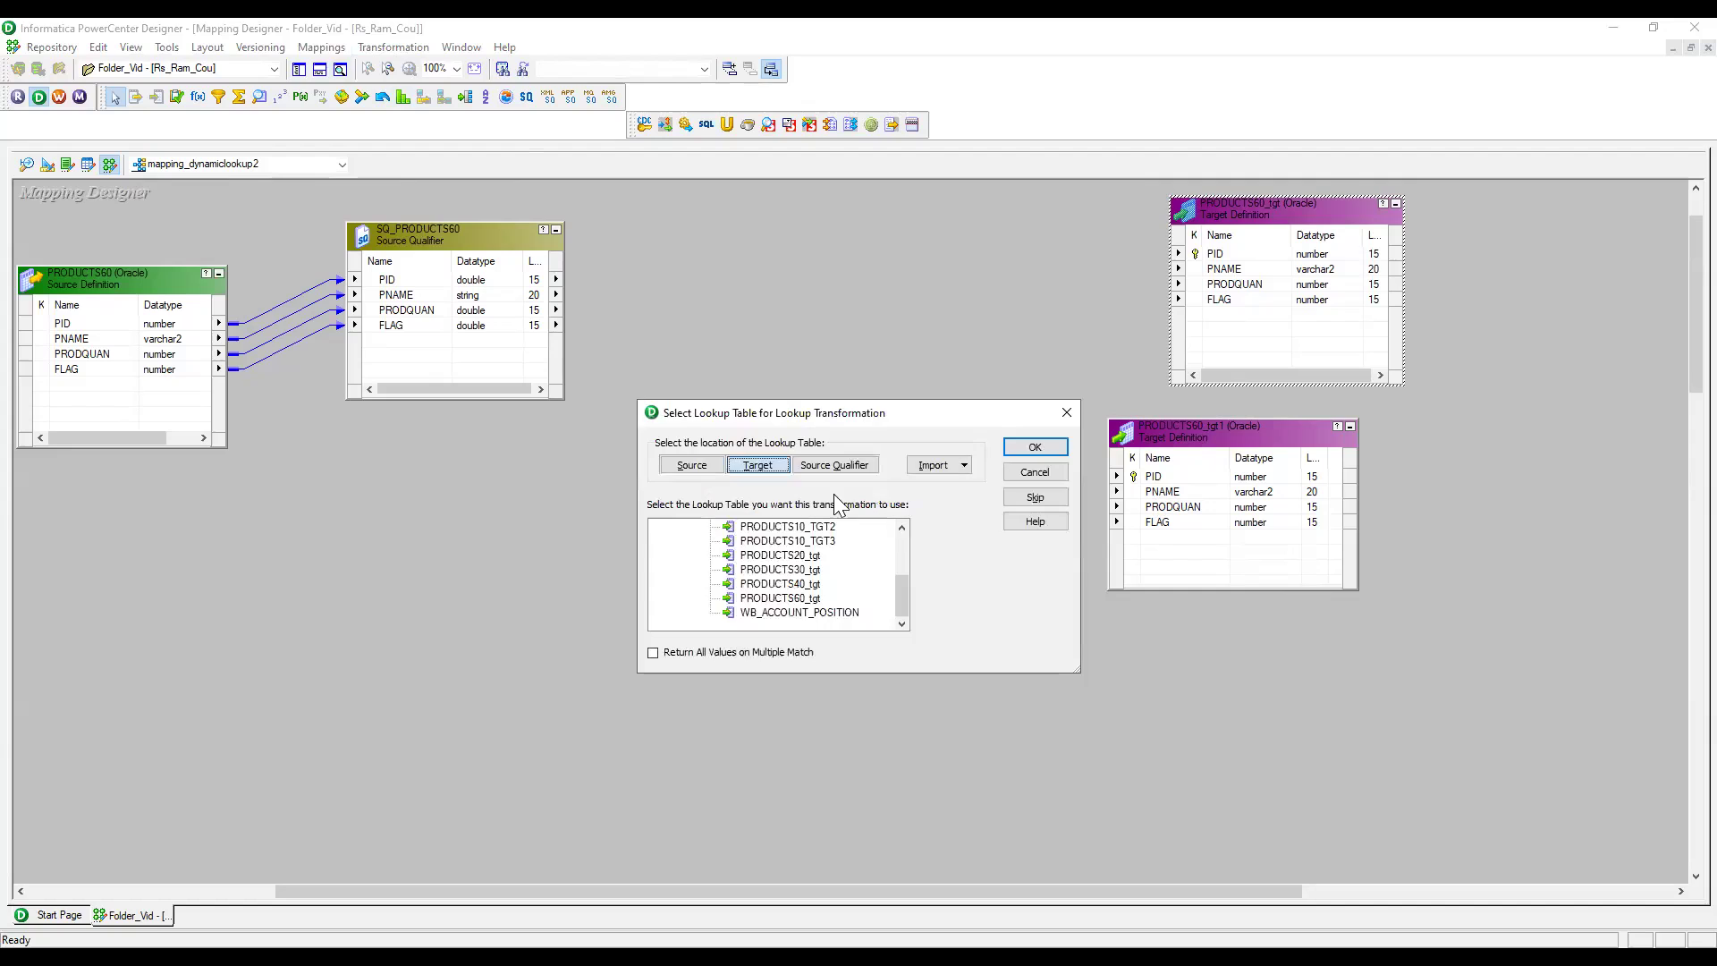
click(782, 599)
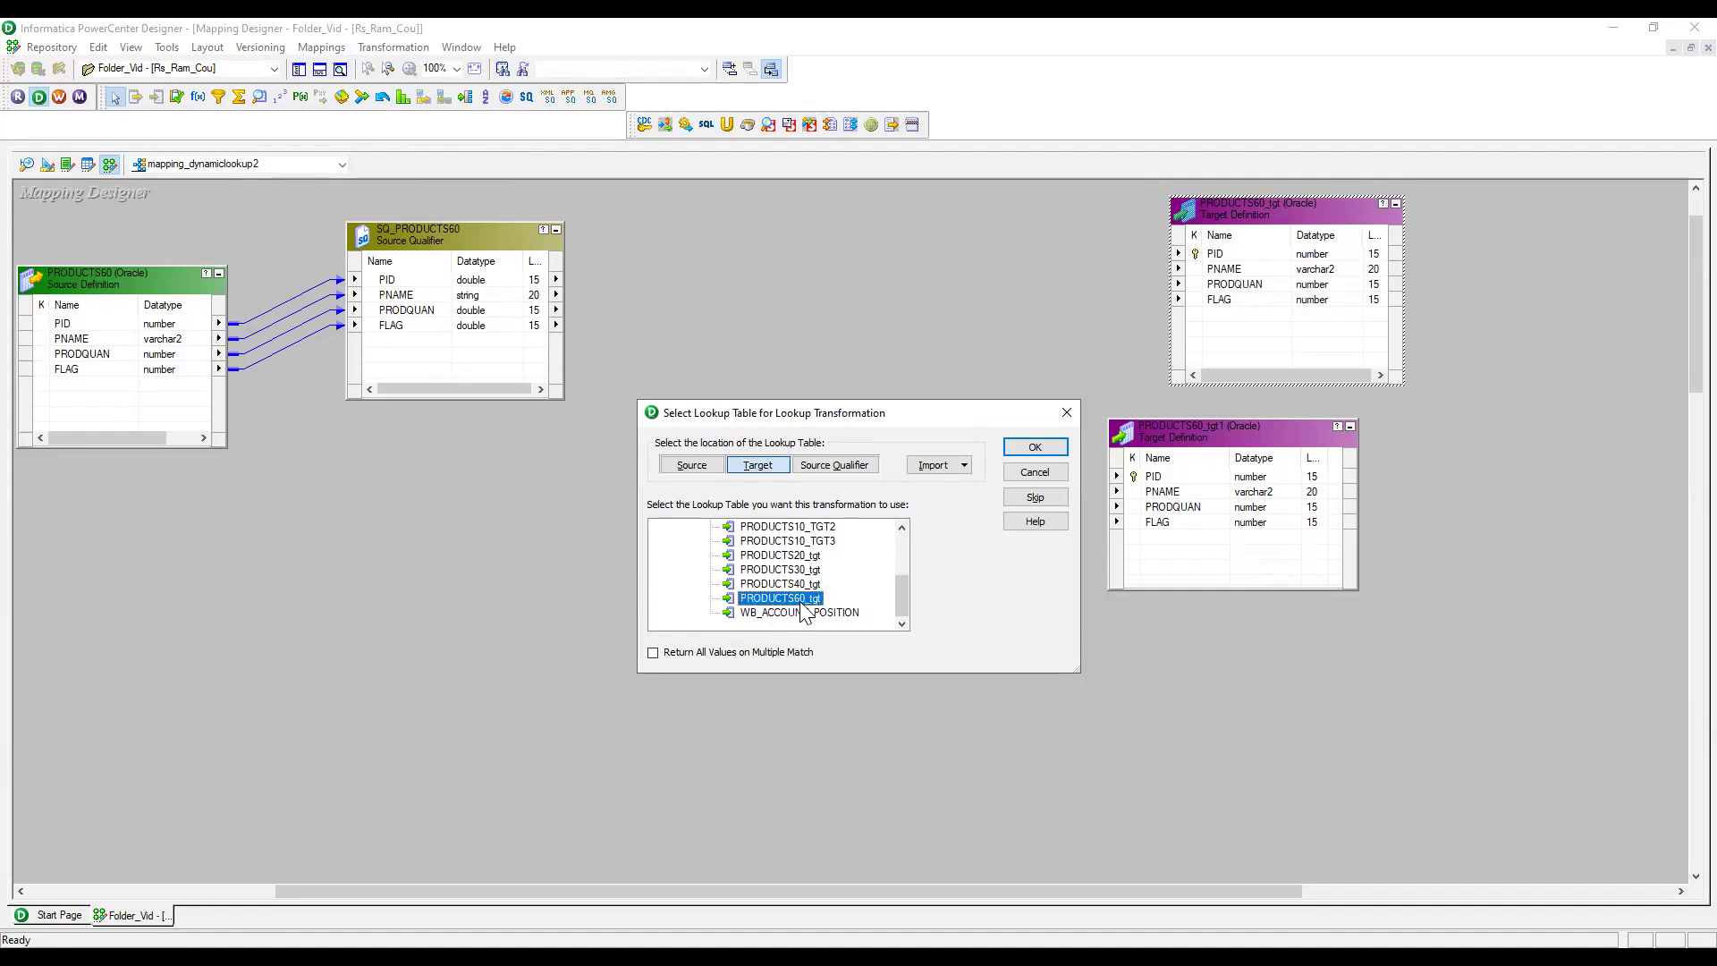
click(1025, 448)
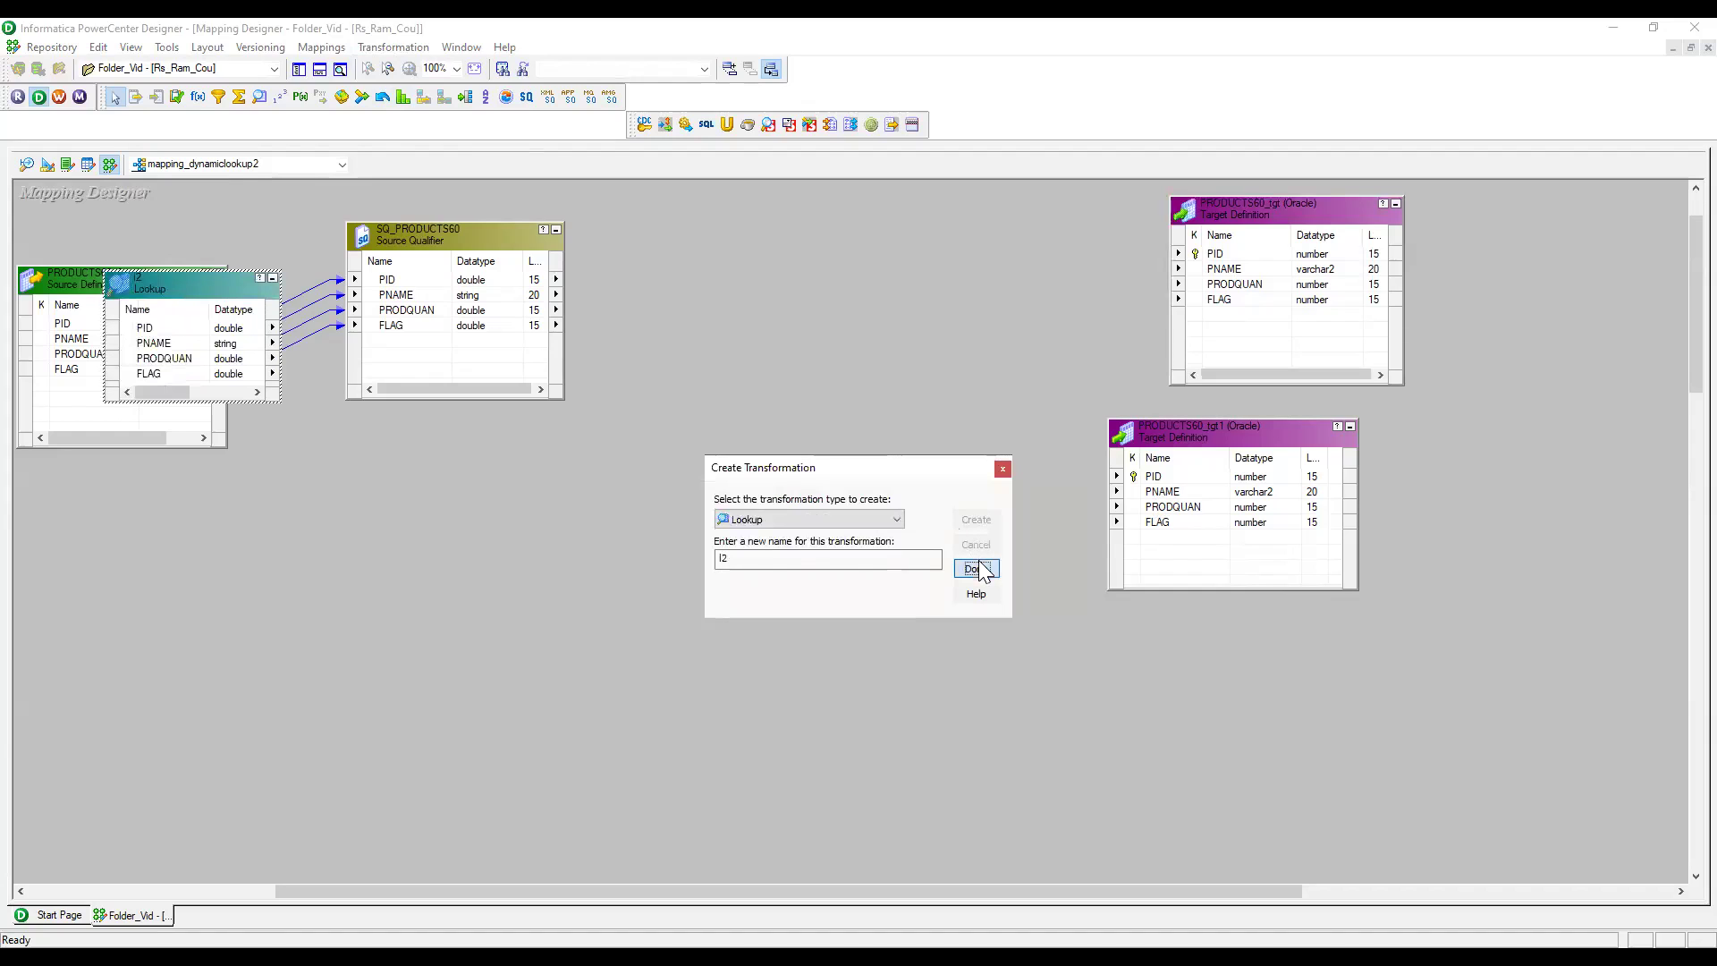
click(981, 573)
drag(279, 393, 923, 449)
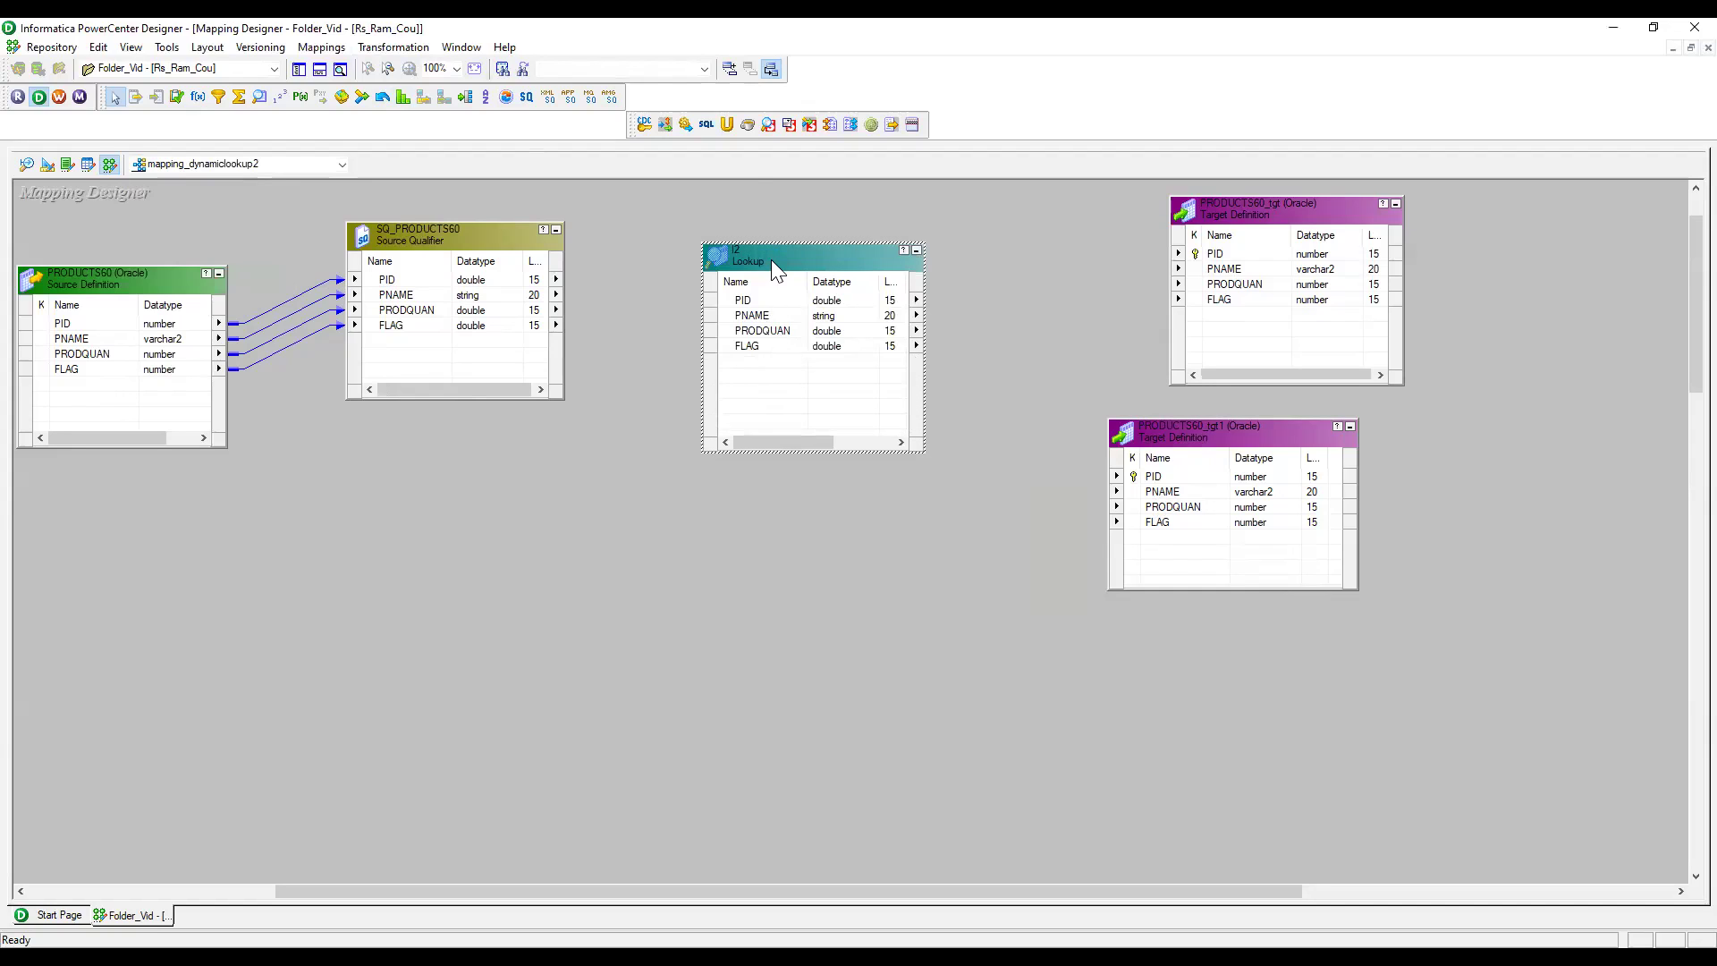
Remove the PNAME and PRODQUAN ports from the l2 lookup, keeping only PID and FLAG.
double_click(771, 259)
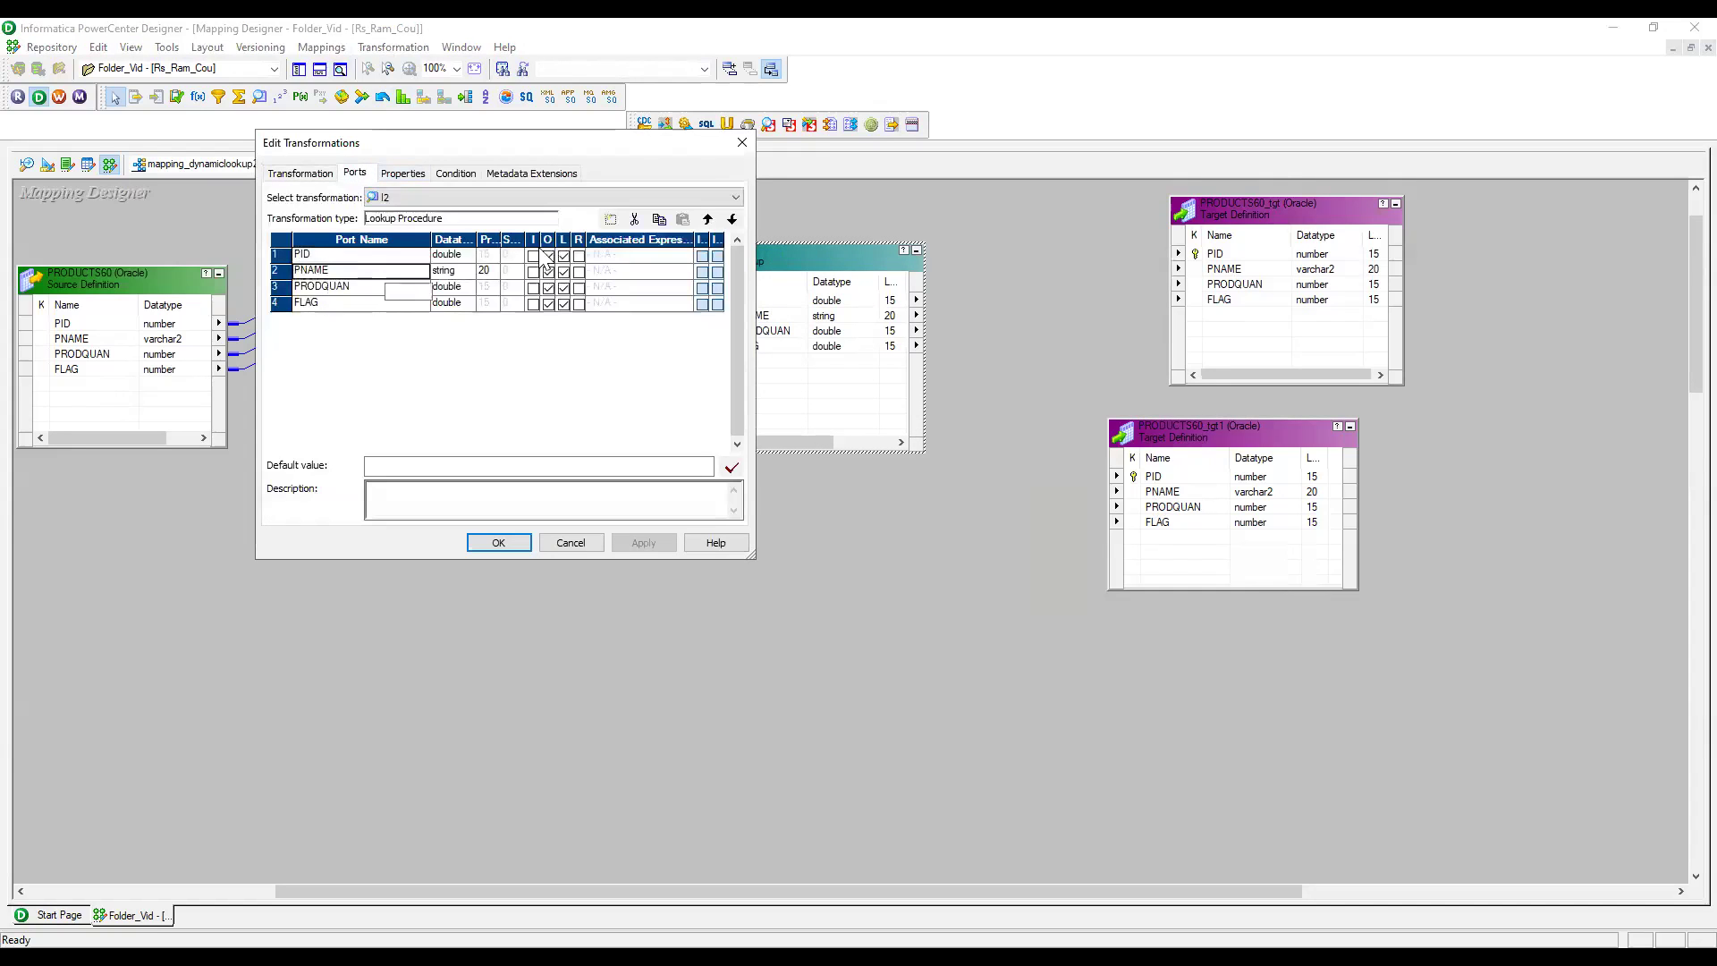
click(634, 219)
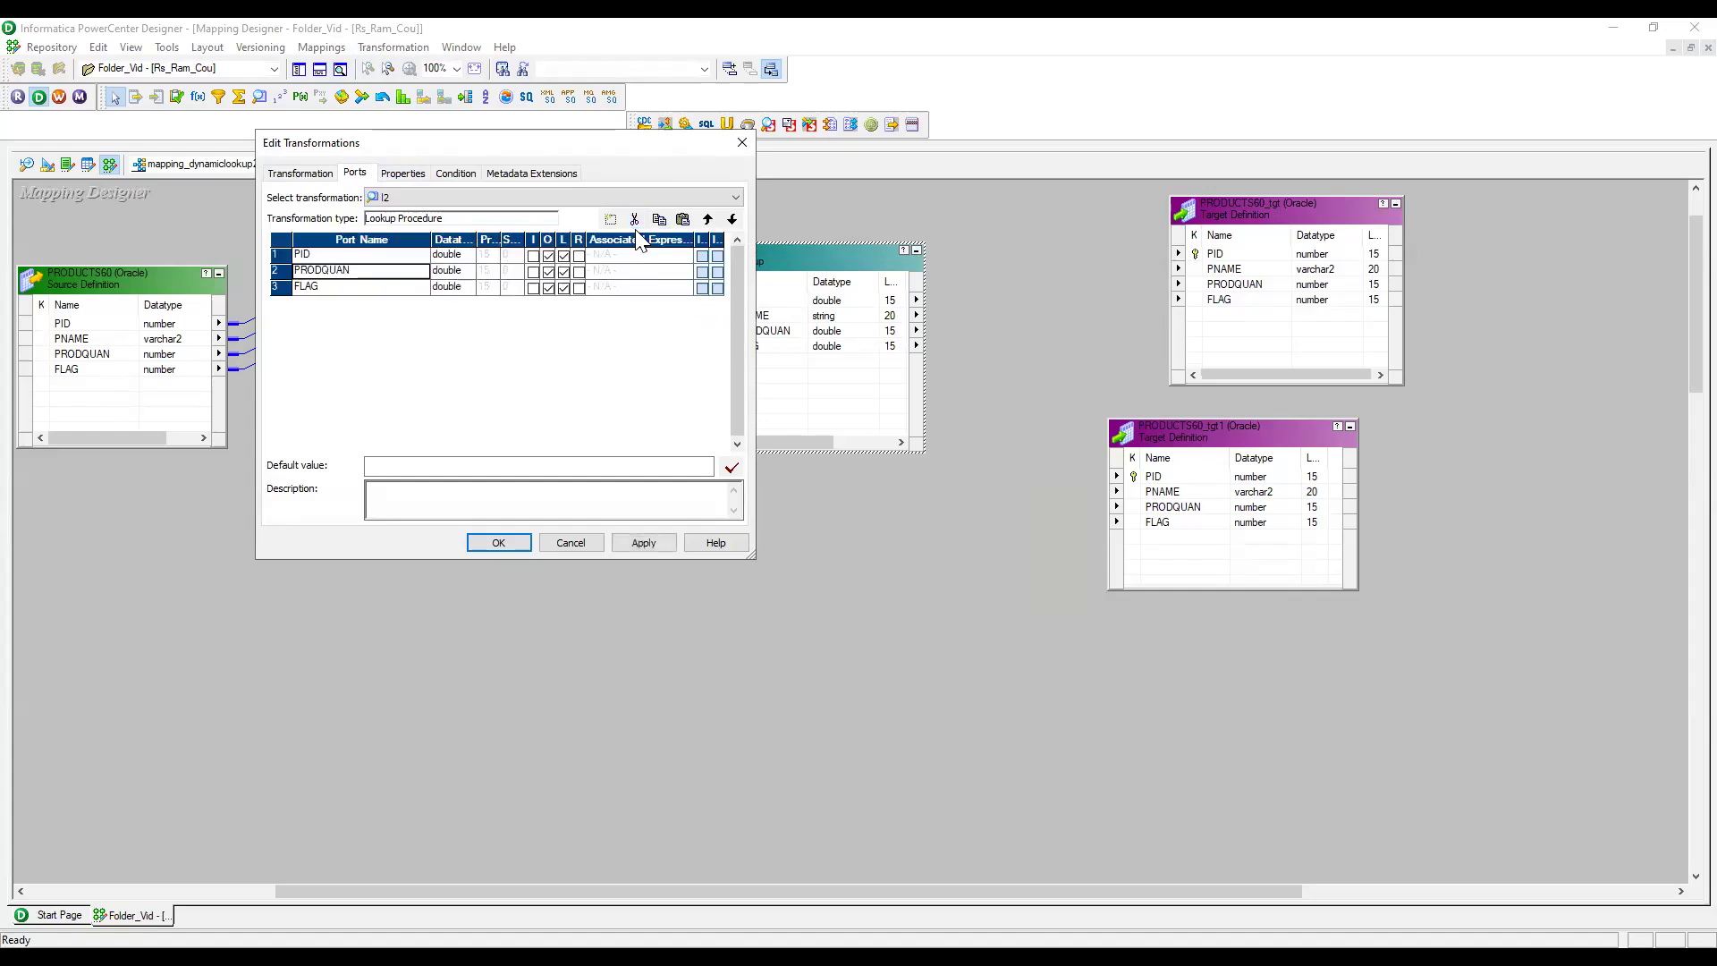
click(318, 268)
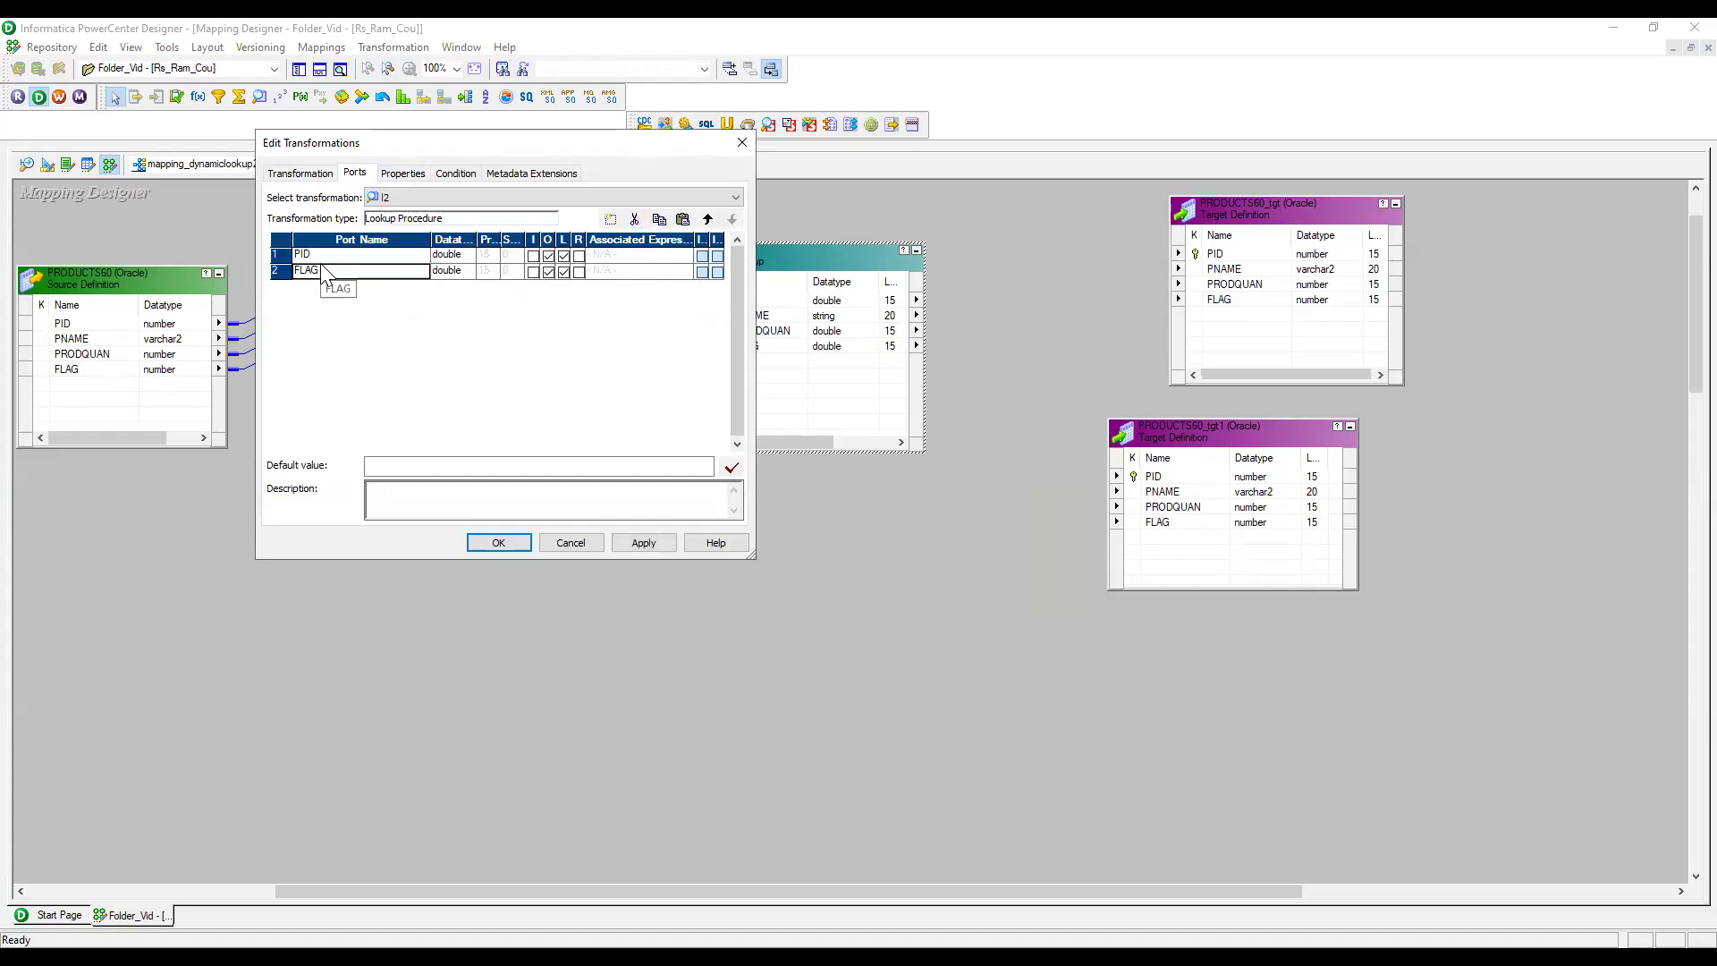
click(309, 254)
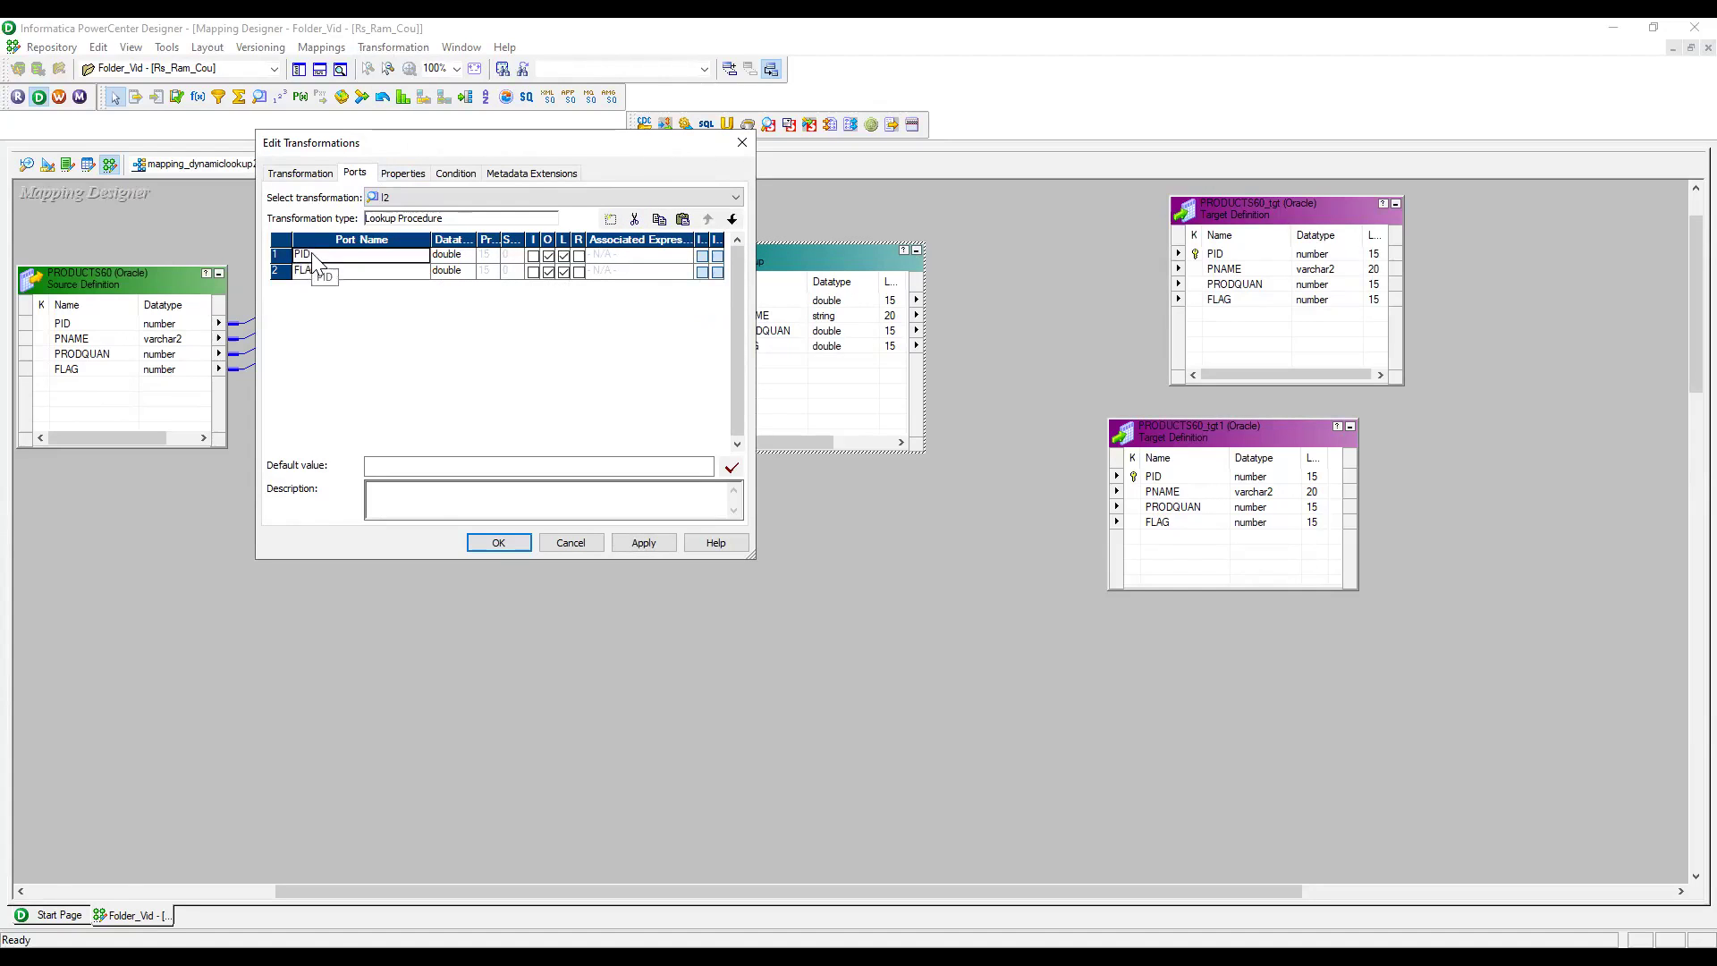
click(319, 271)
Review the l2 lookup's caching properties and its lookup policy on multiple match.
click(402, 174)
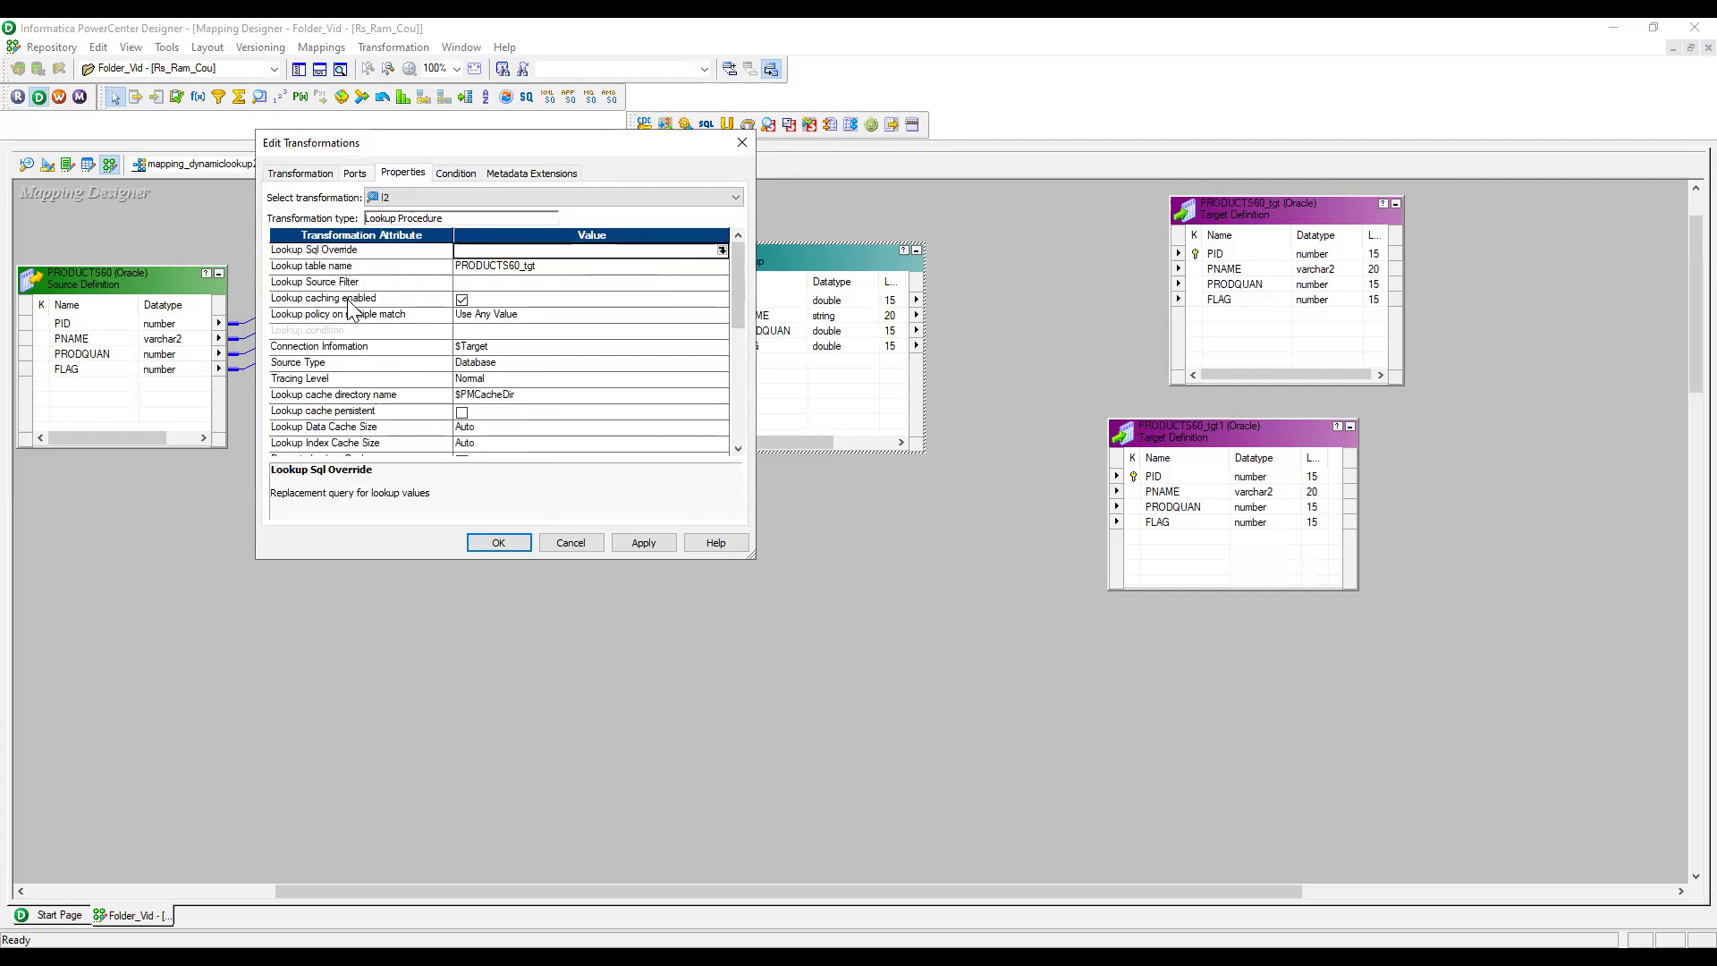
scroll(432, 392, down, 1)
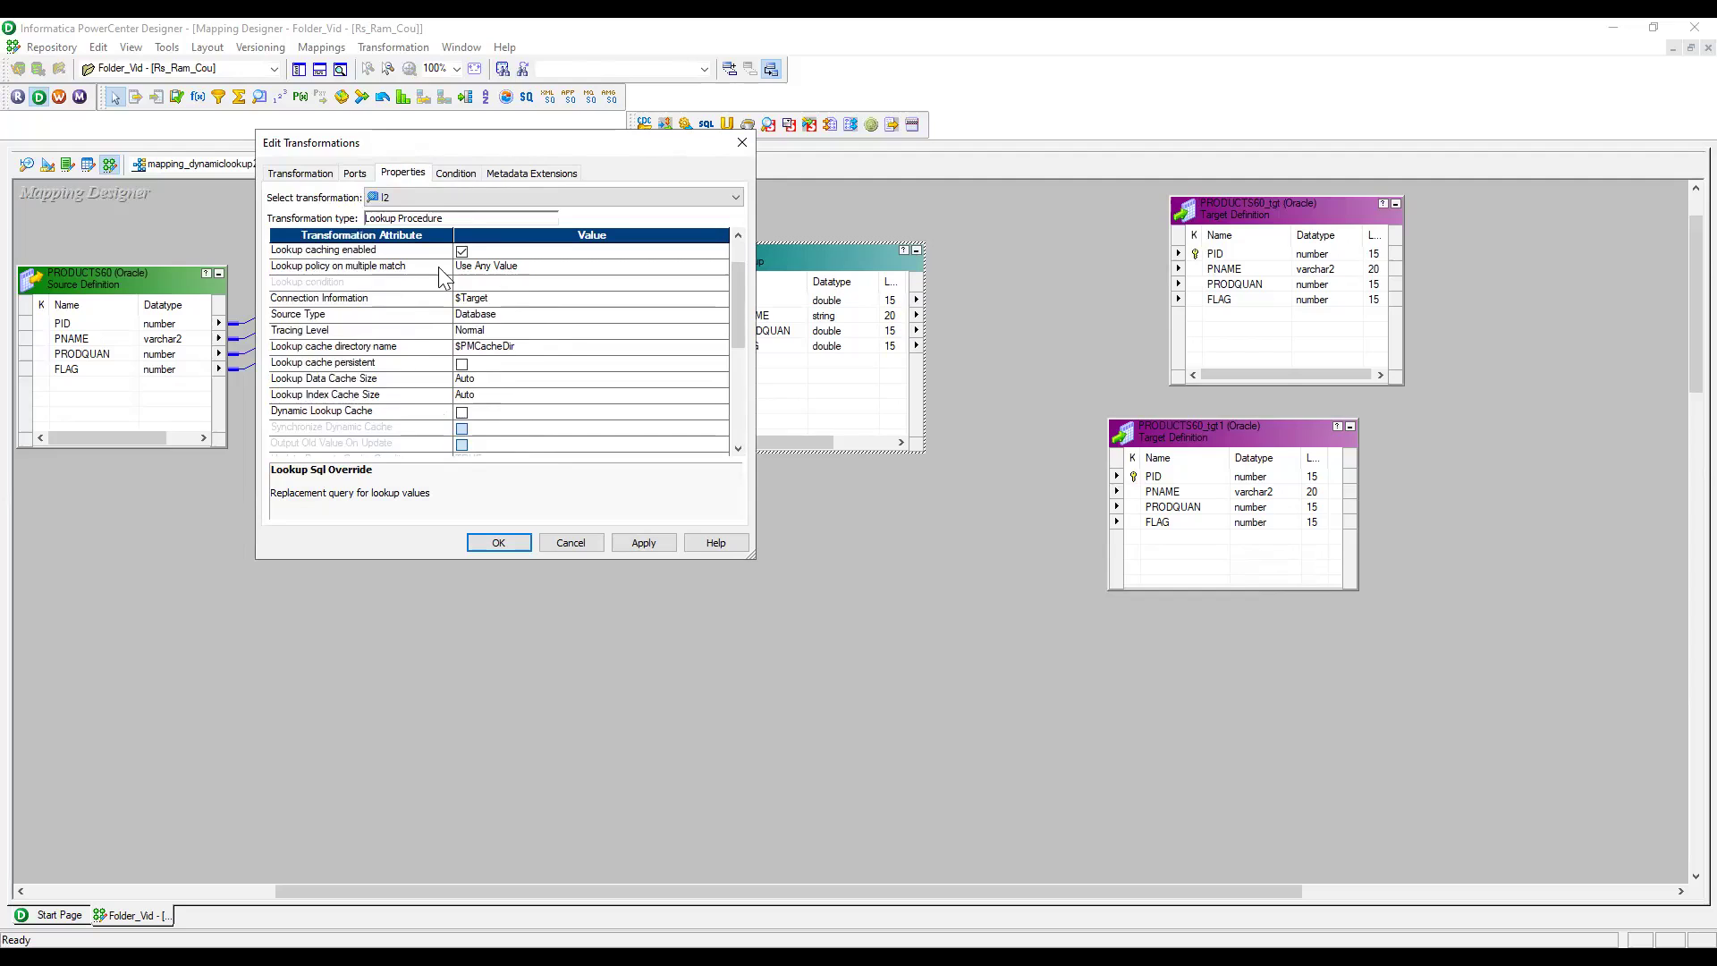
scroll(467, 366, up, 1)
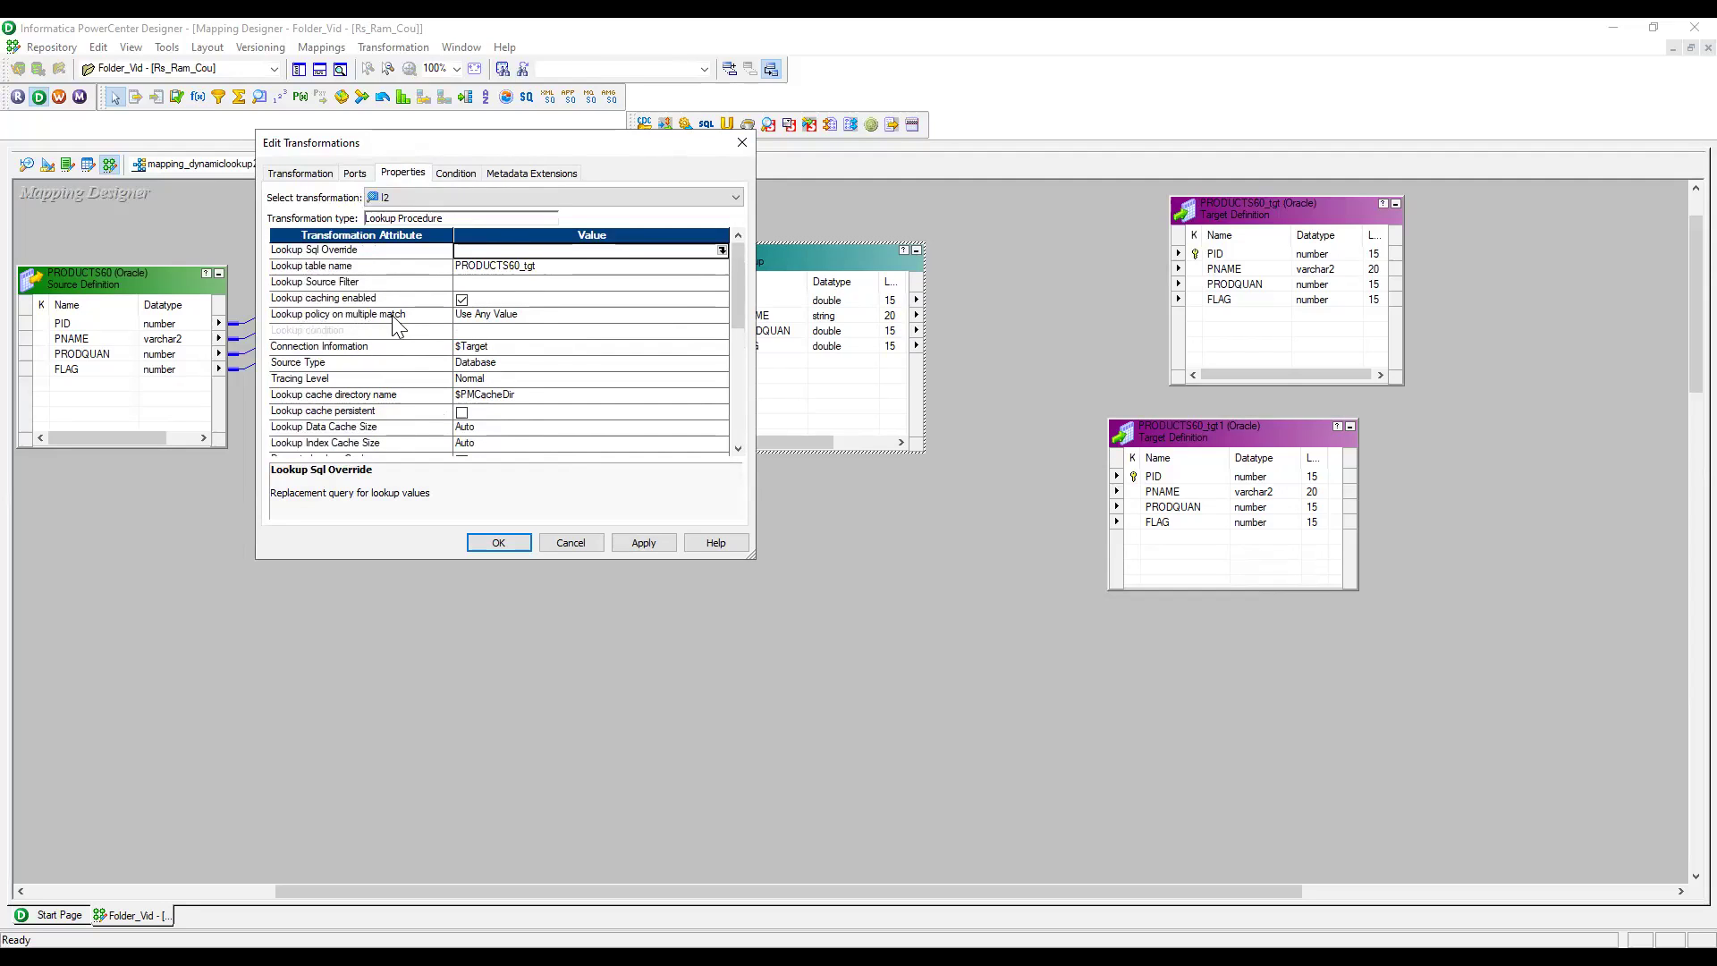
click(518, 317)
click(515, 313)
scroll(400, 389, down, 1)
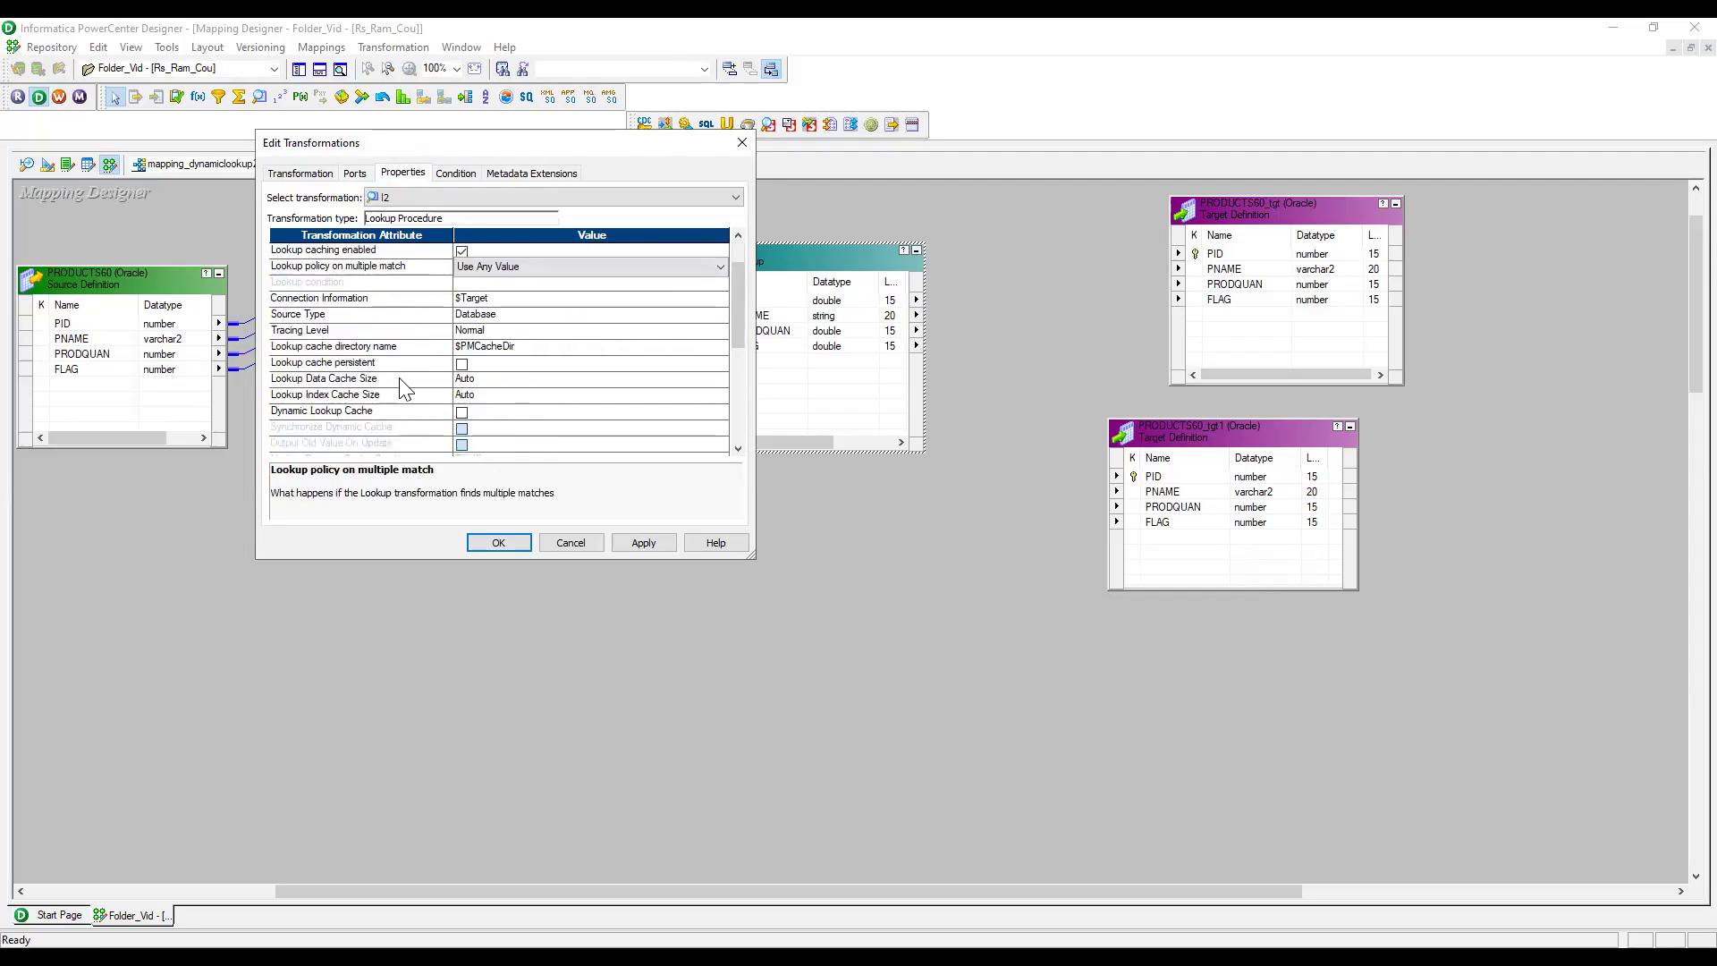
Enable Dynamic Lookup Cache for l2 and check its multiple-match policy and lookup condition attributes.
click(461, 413)
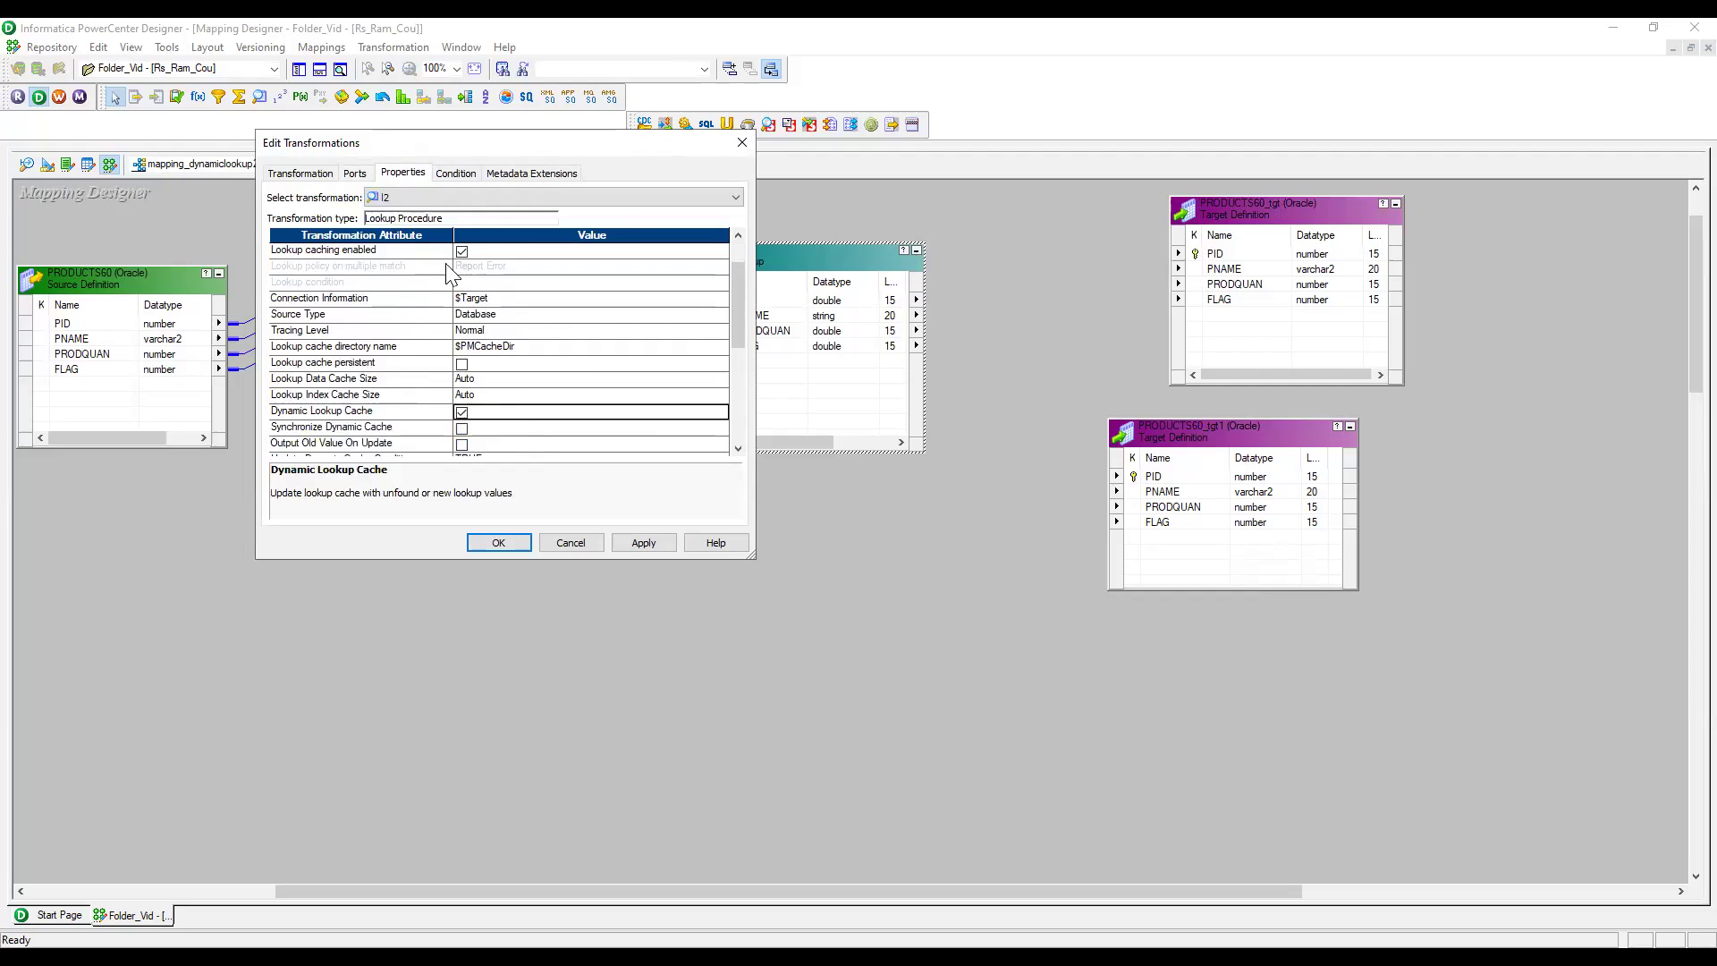
click(484, 266)
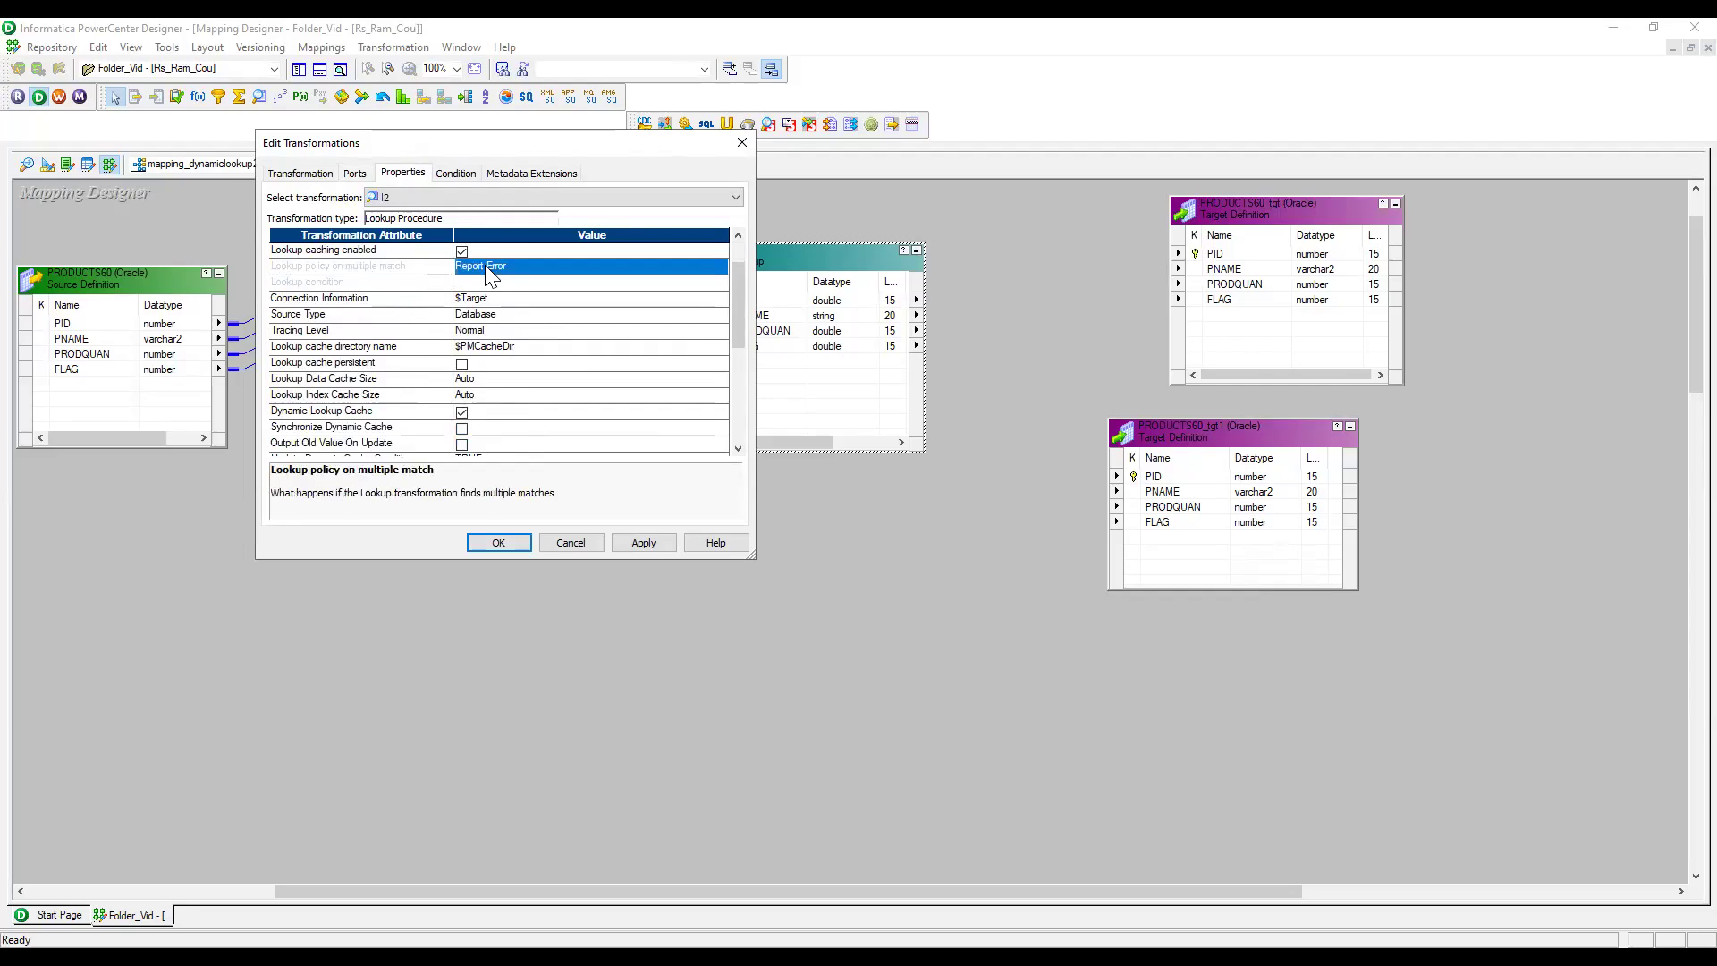
click(343, 286)
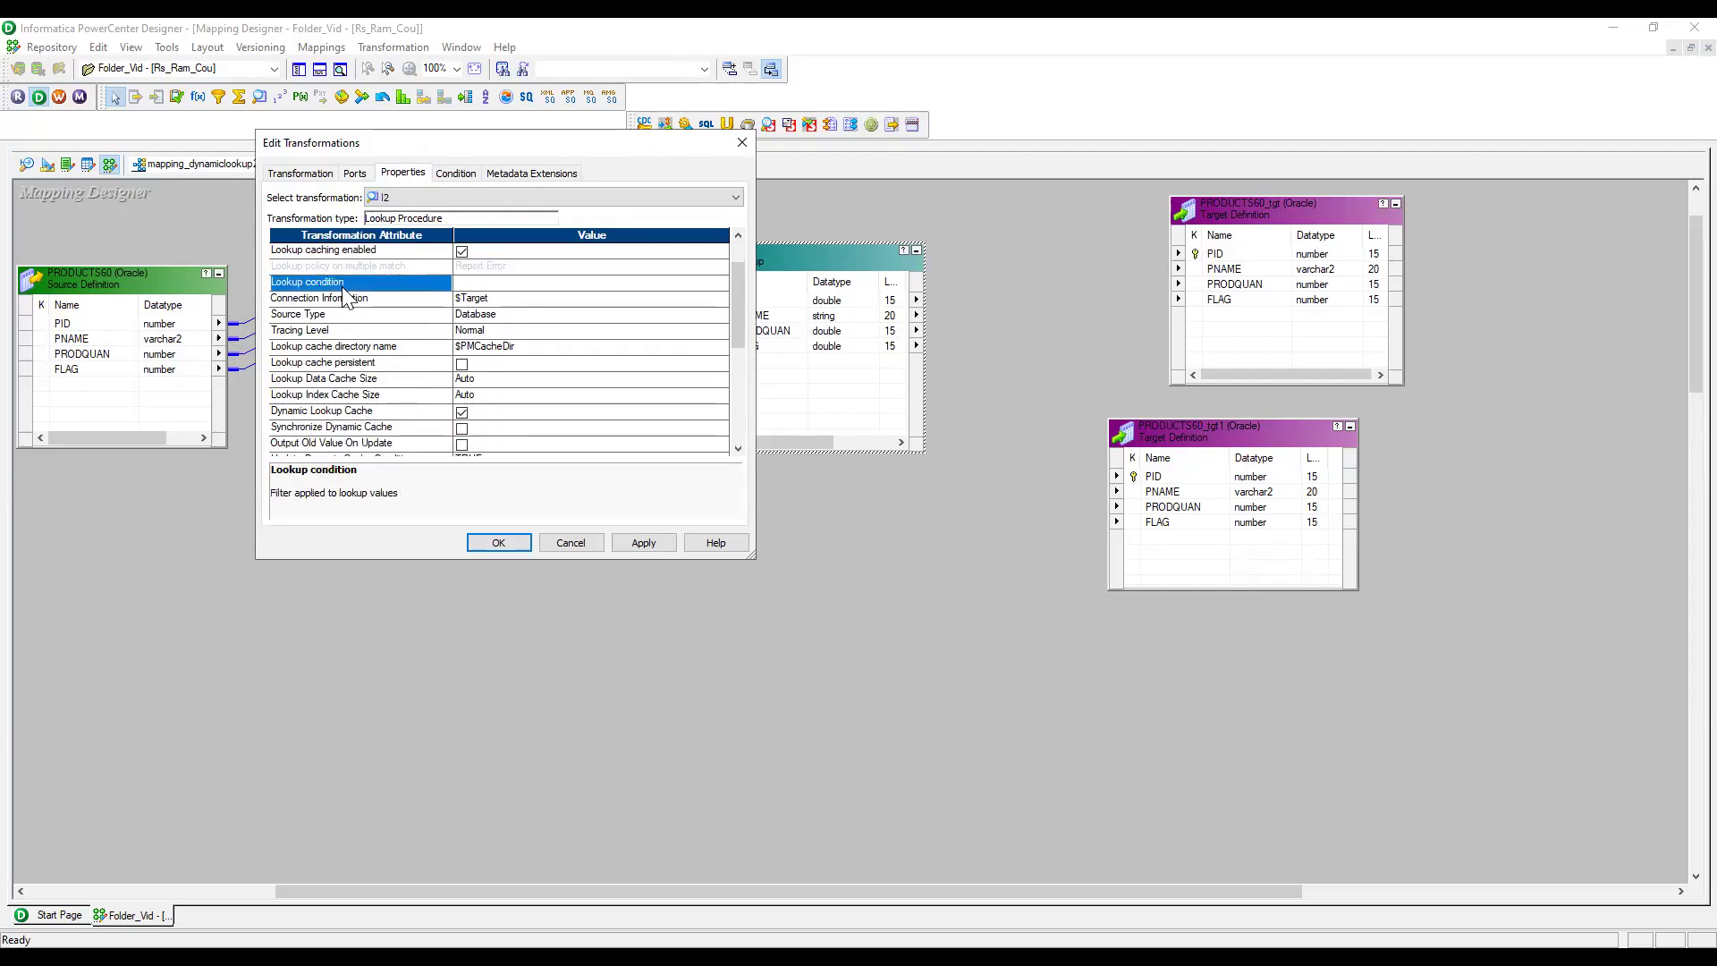
Review the l2 lookup's condition list and its dynamic cache, Insert Else Update and Update Else Insert attributes.
click(447, 172)
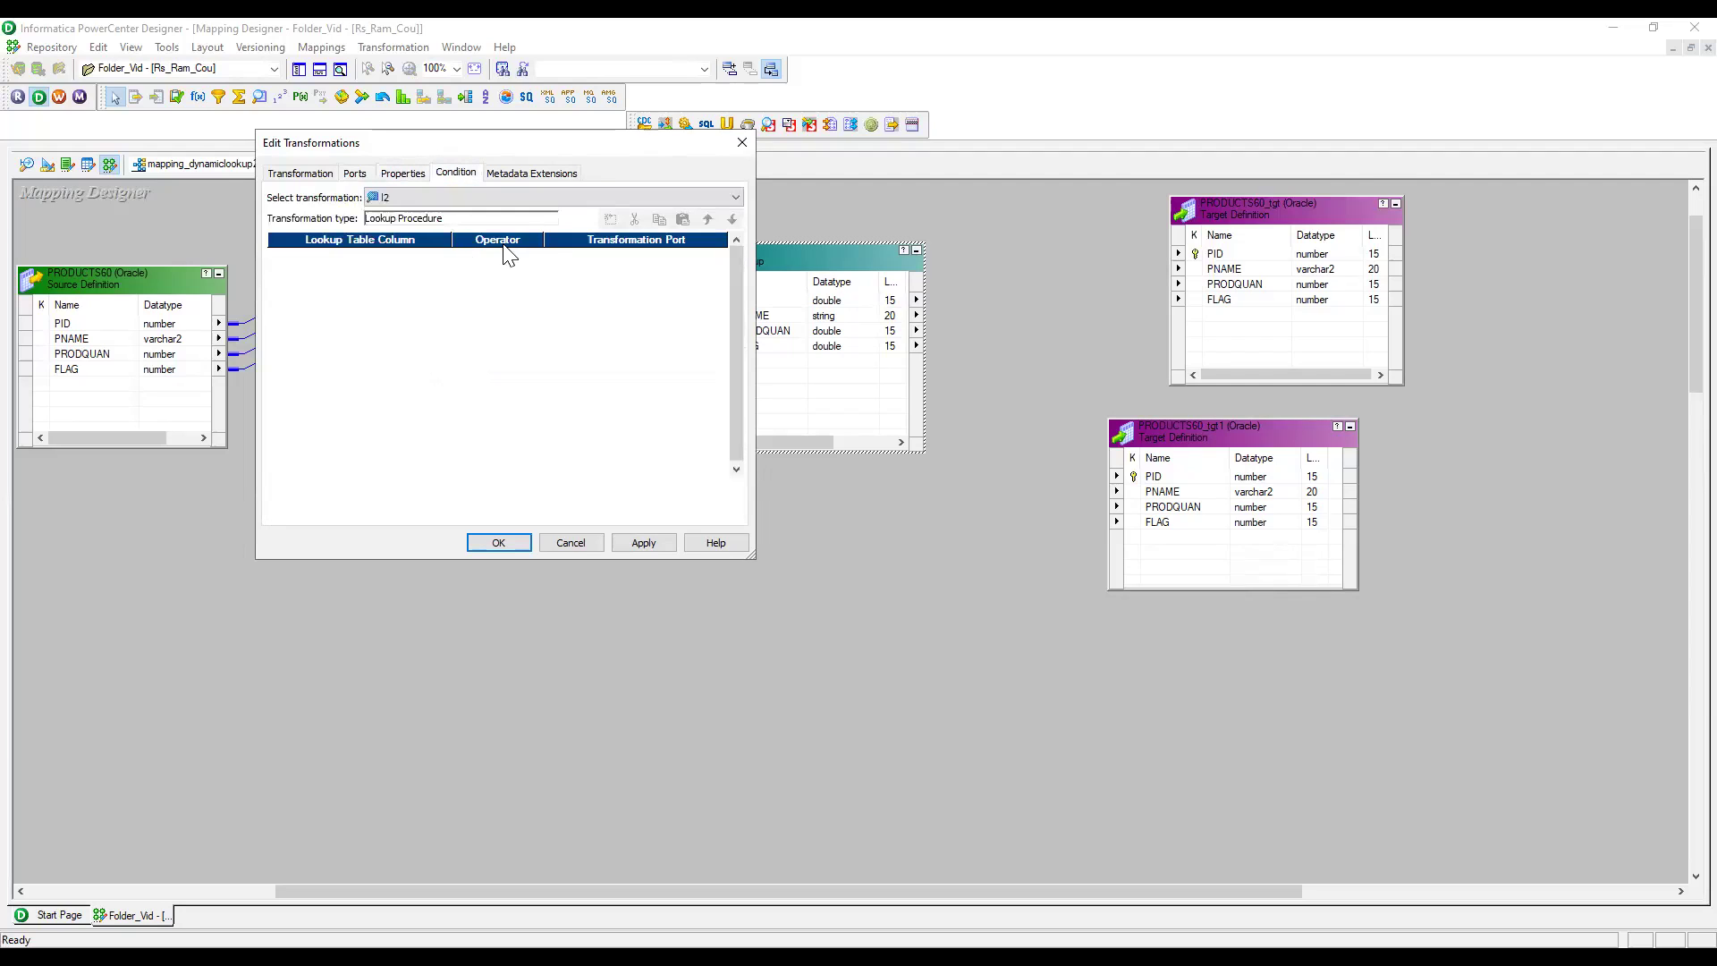
click(408, 177)
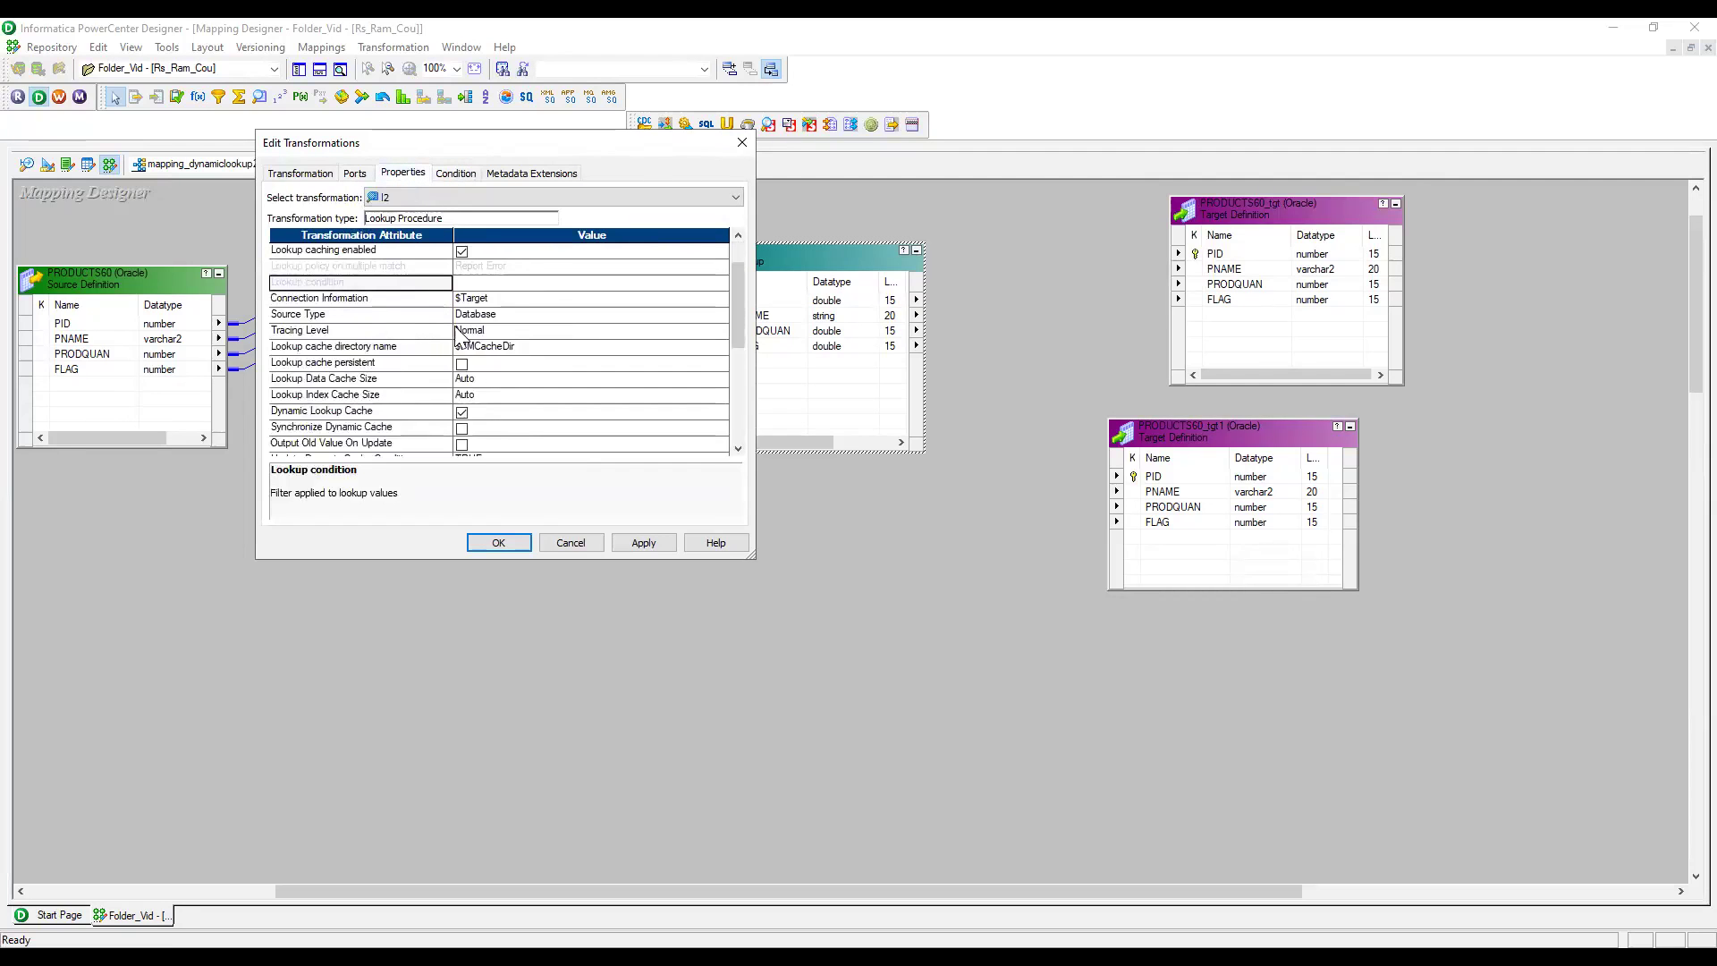
scroll(442, 349, down, 2)
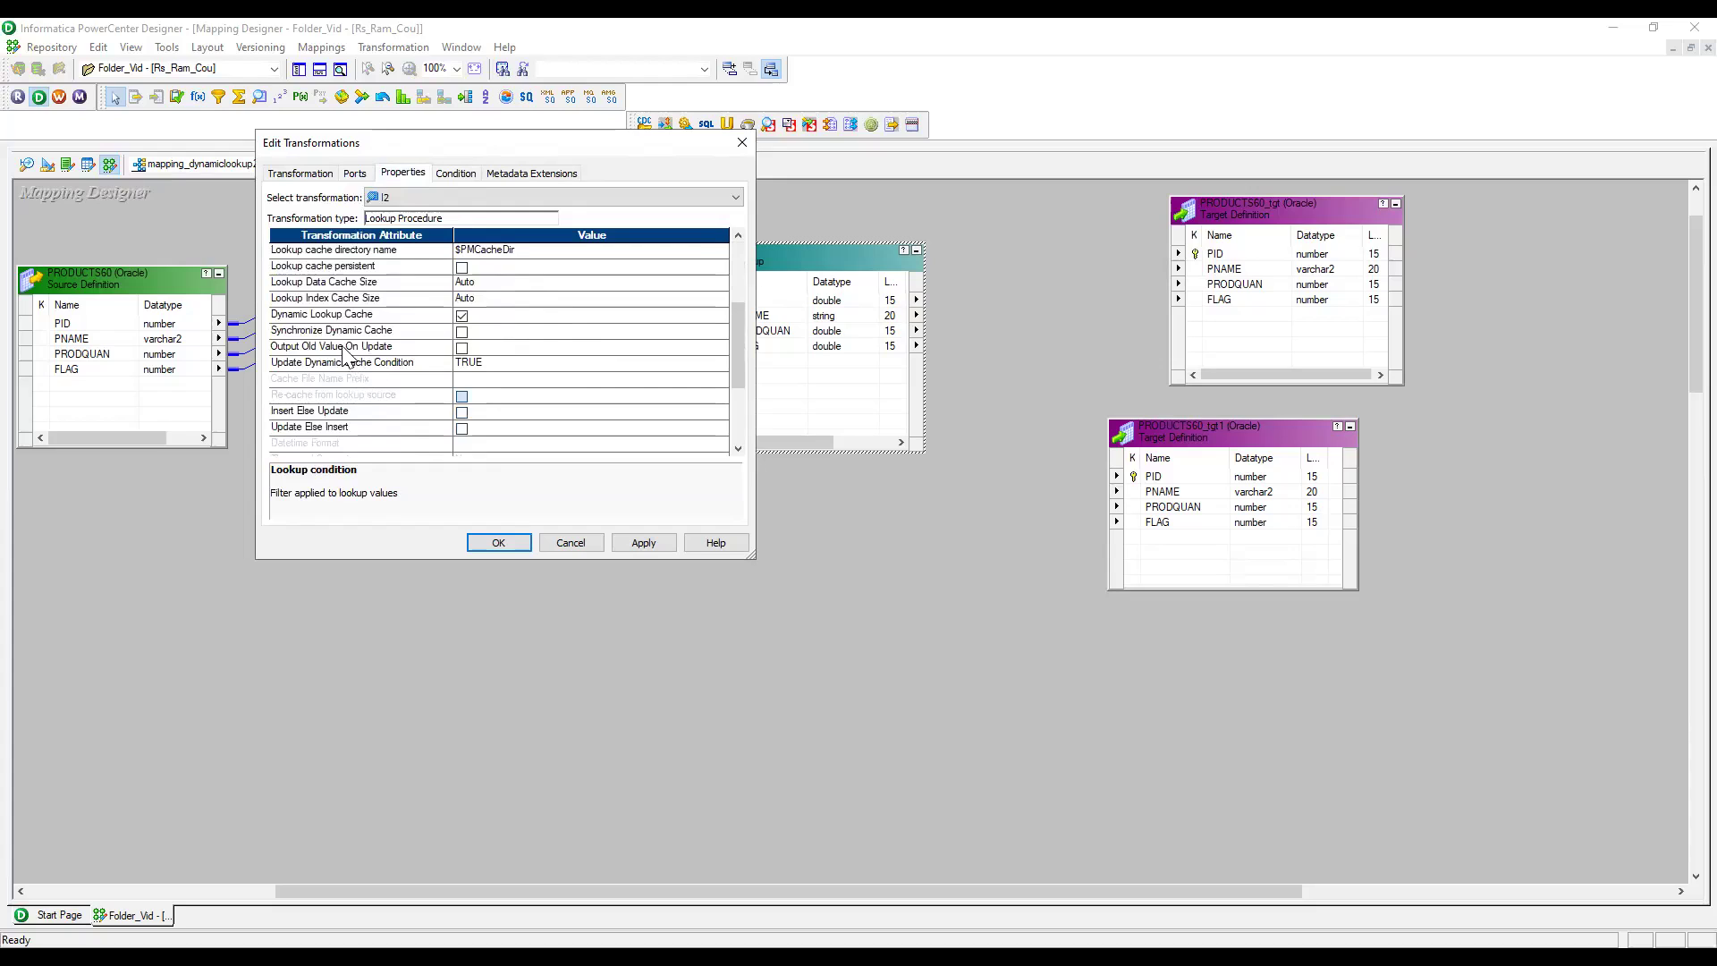
scroll(340, 374, down, 1)
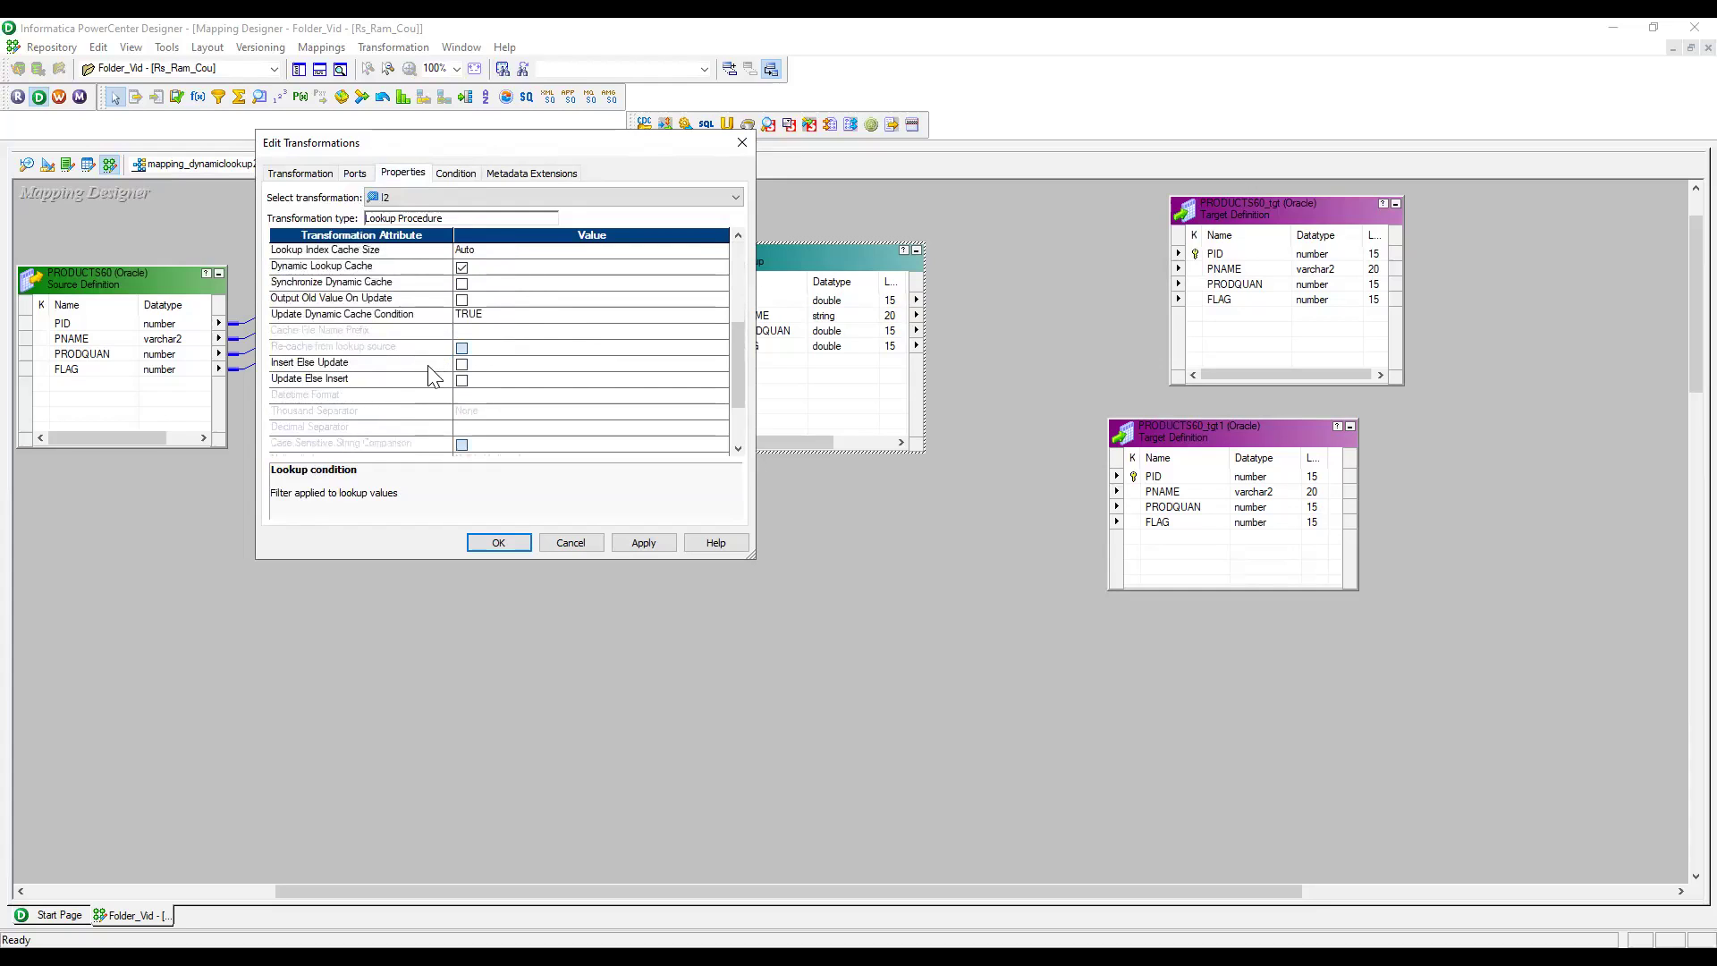
scroll(411, 375, up, 2)
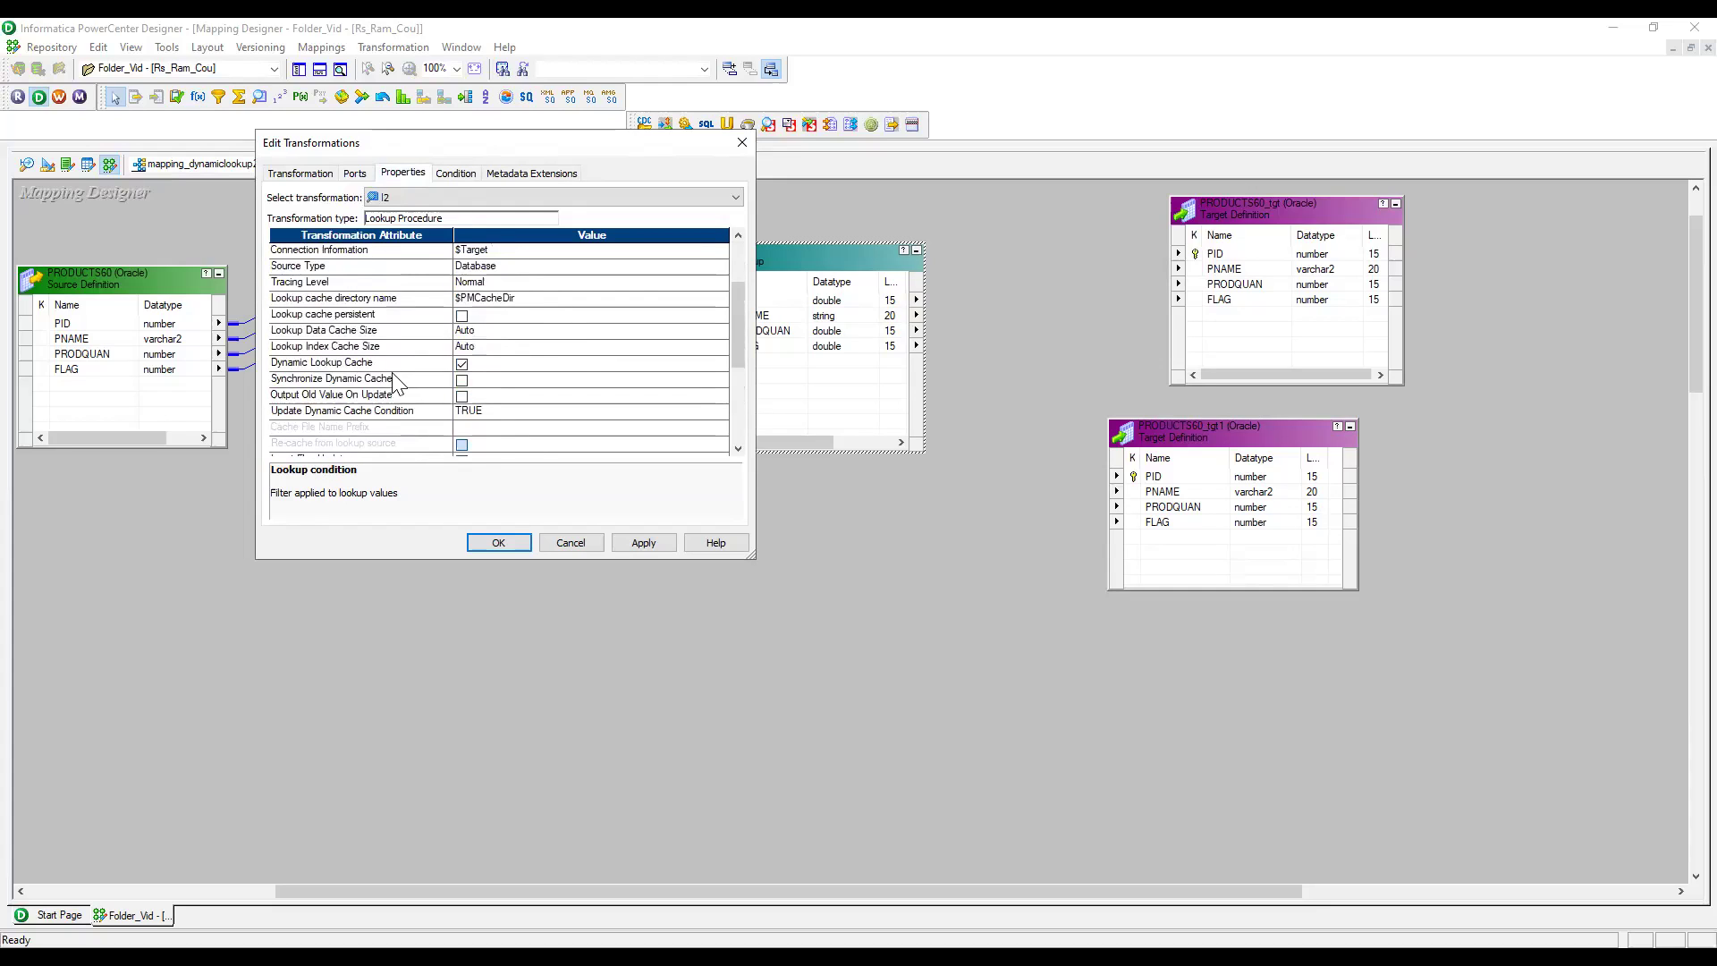
Switch Dynamic Lookup Cache off and on again for l2 to compare which attributes depend on it.
click(461, 365)
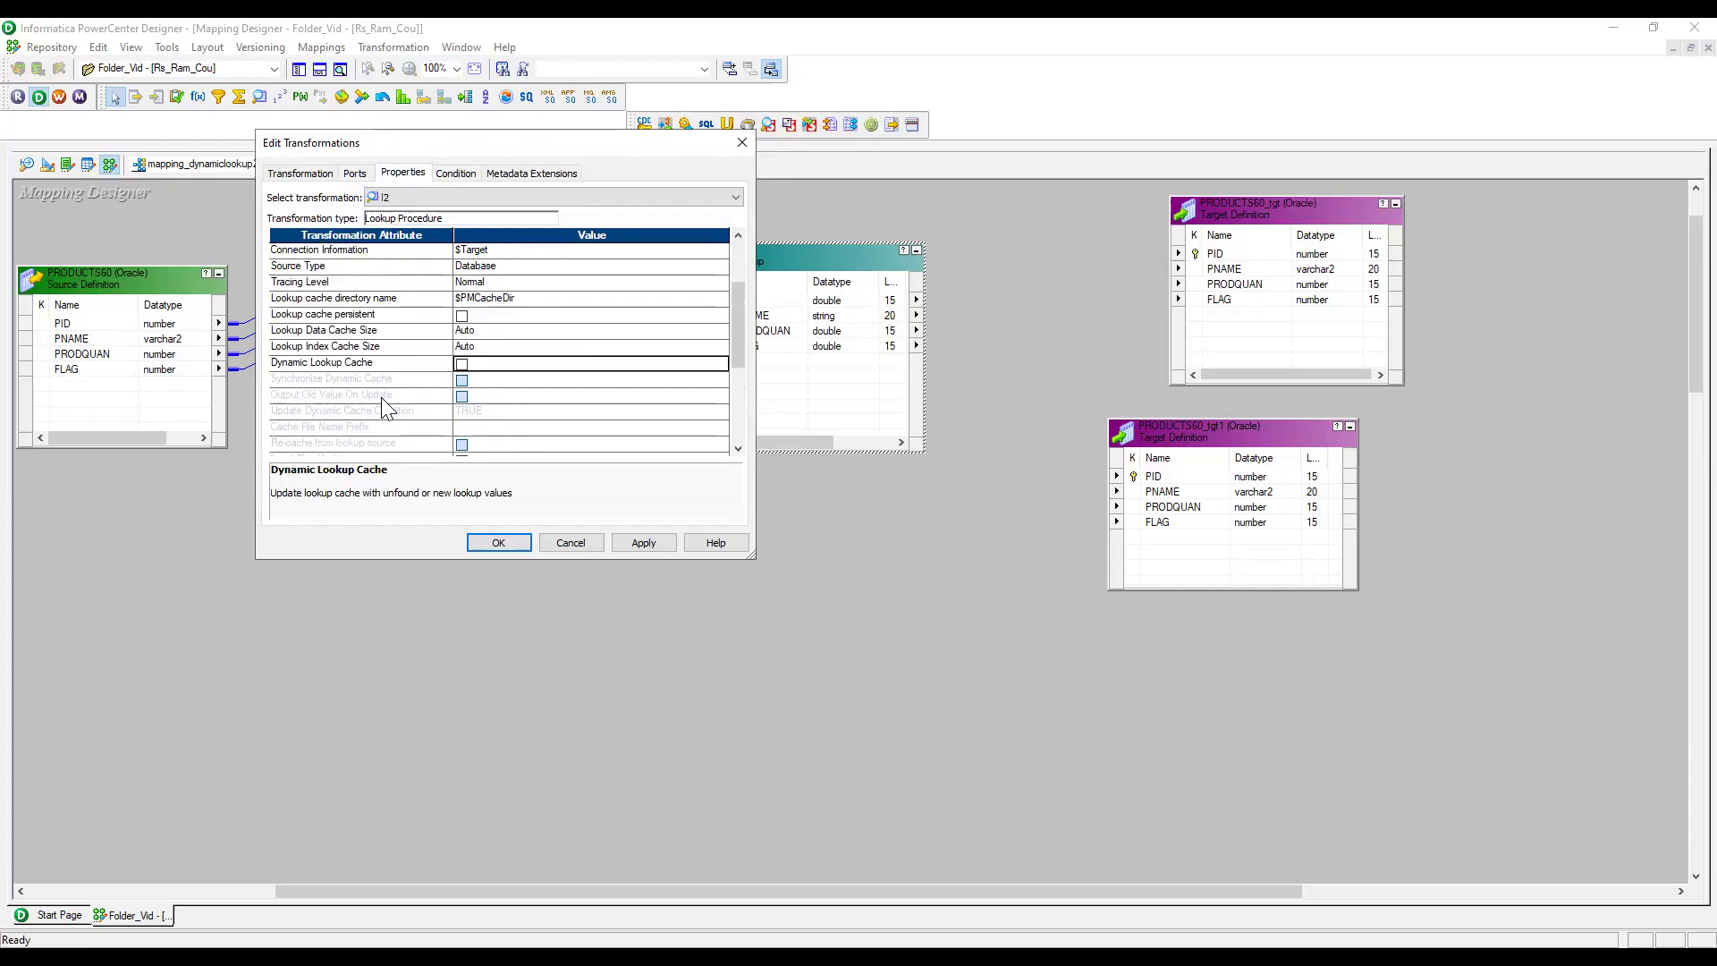
key(space)
scroll(379, 384, down, 1)
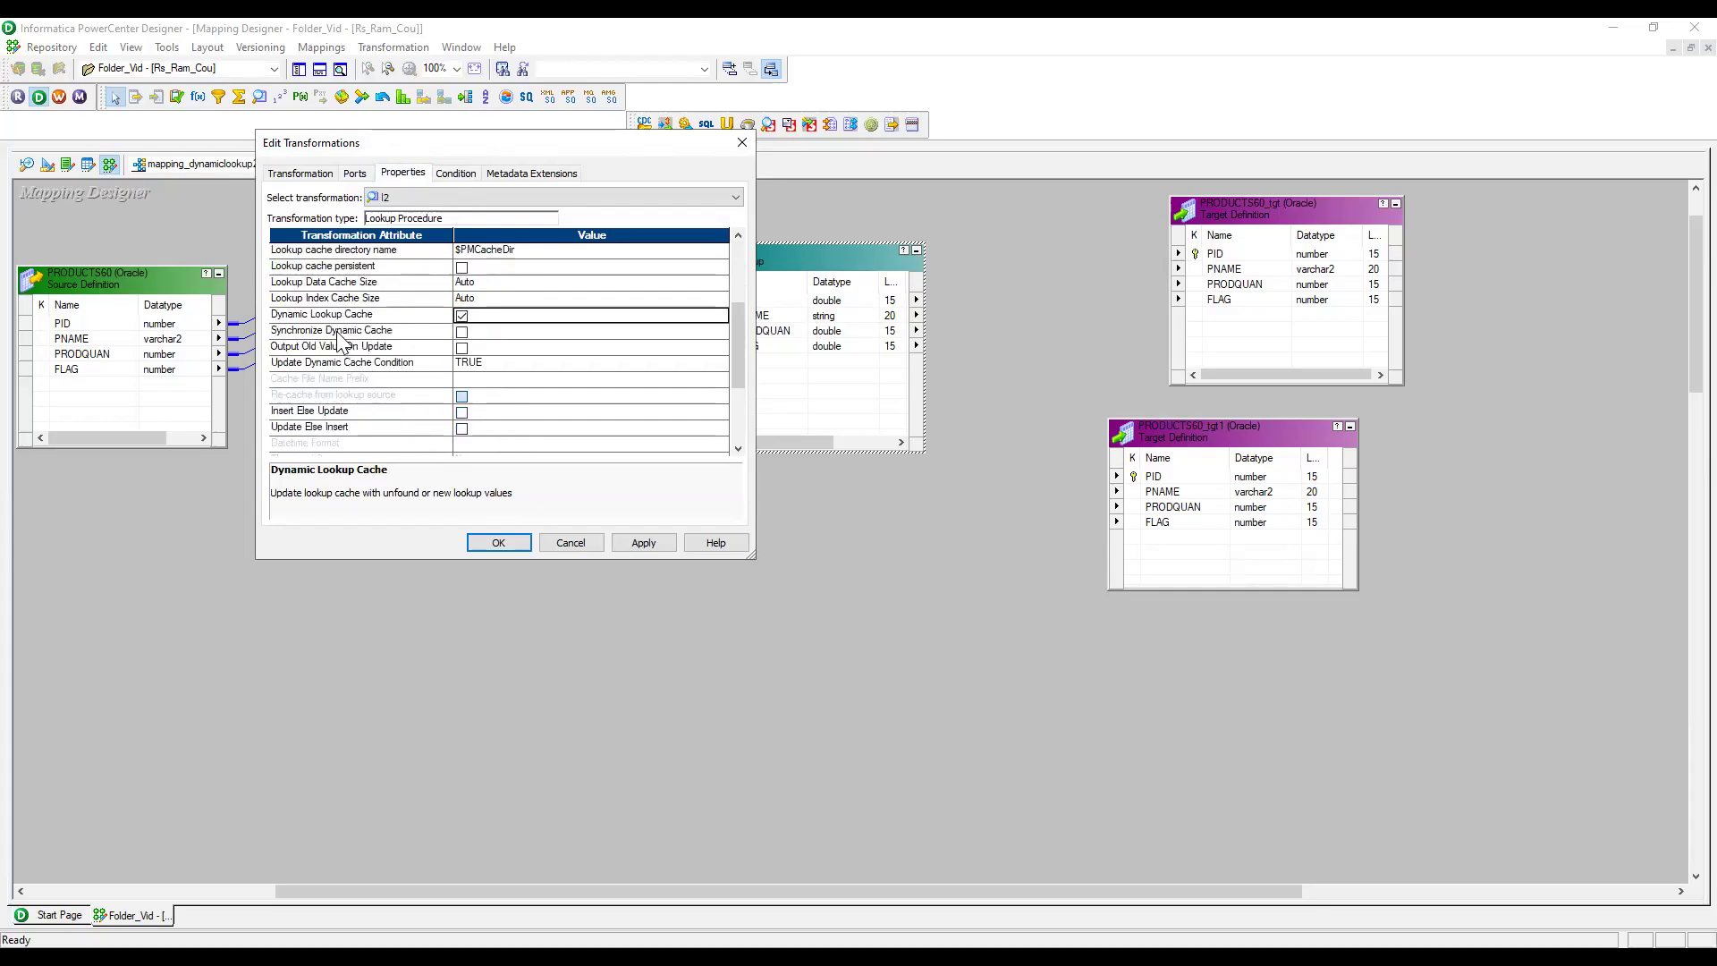
scroll(383, 364, down, 1)
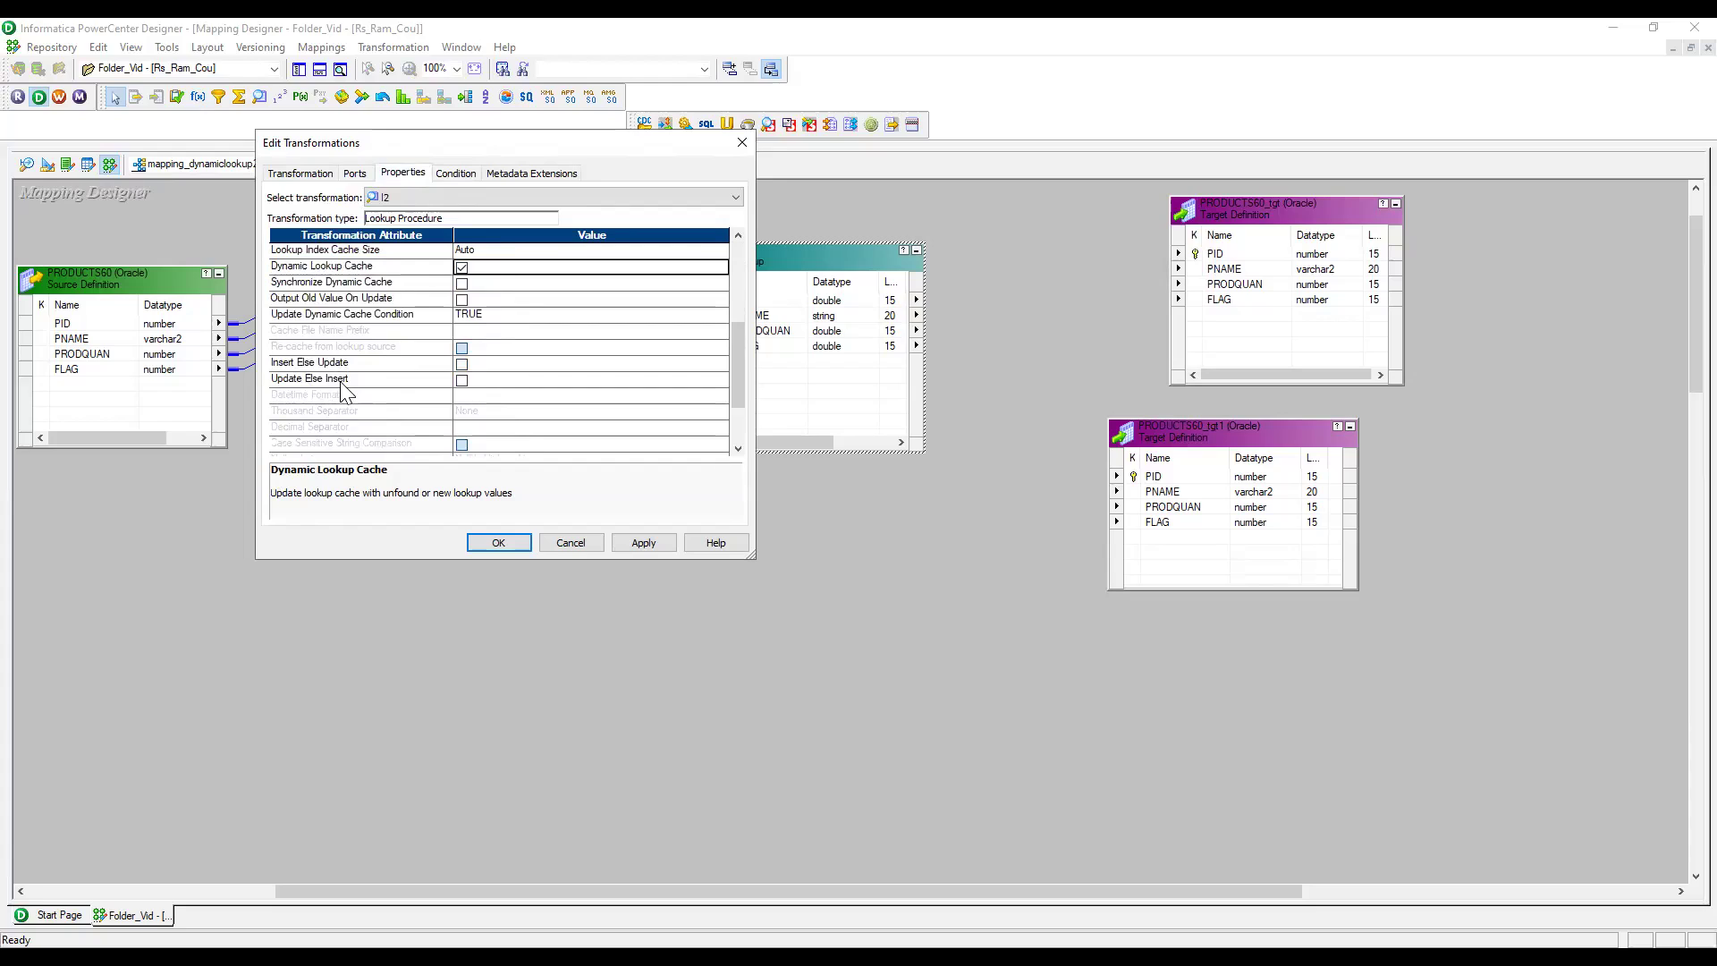
Compare the descriptions of Insert Else Update and Update Else Insert, and enable Insert Else Update for l2.
click(309, 363)
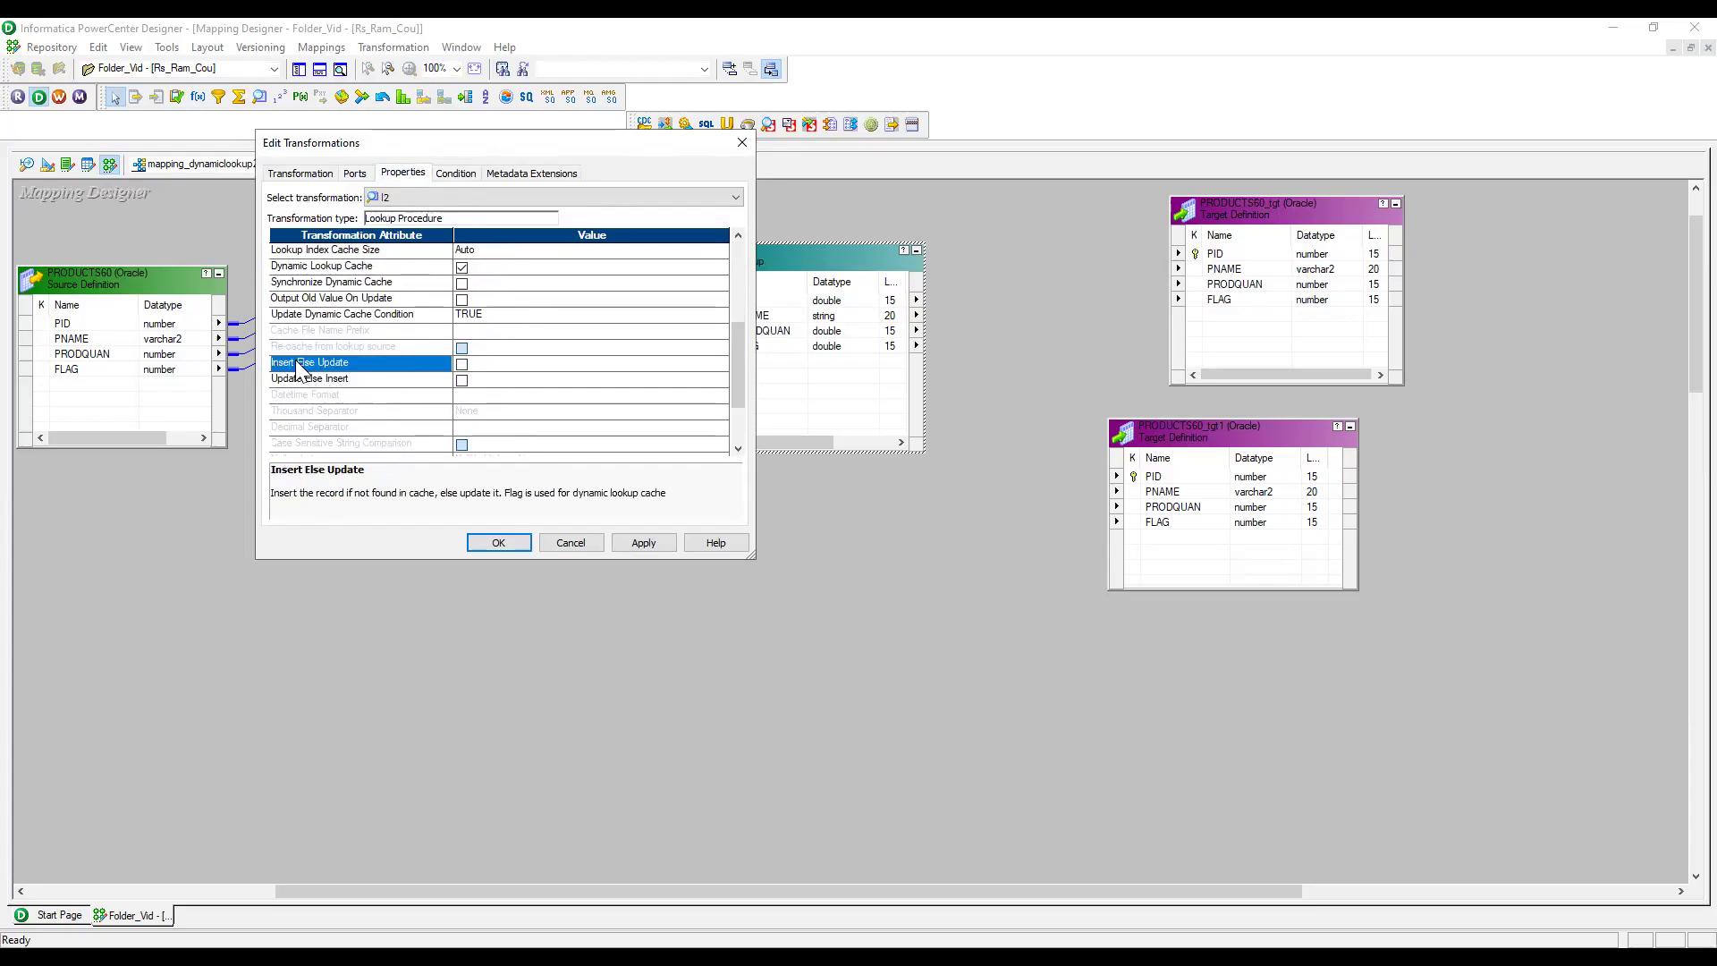
drag(294, 493, 373, 495)
click(314, 380)
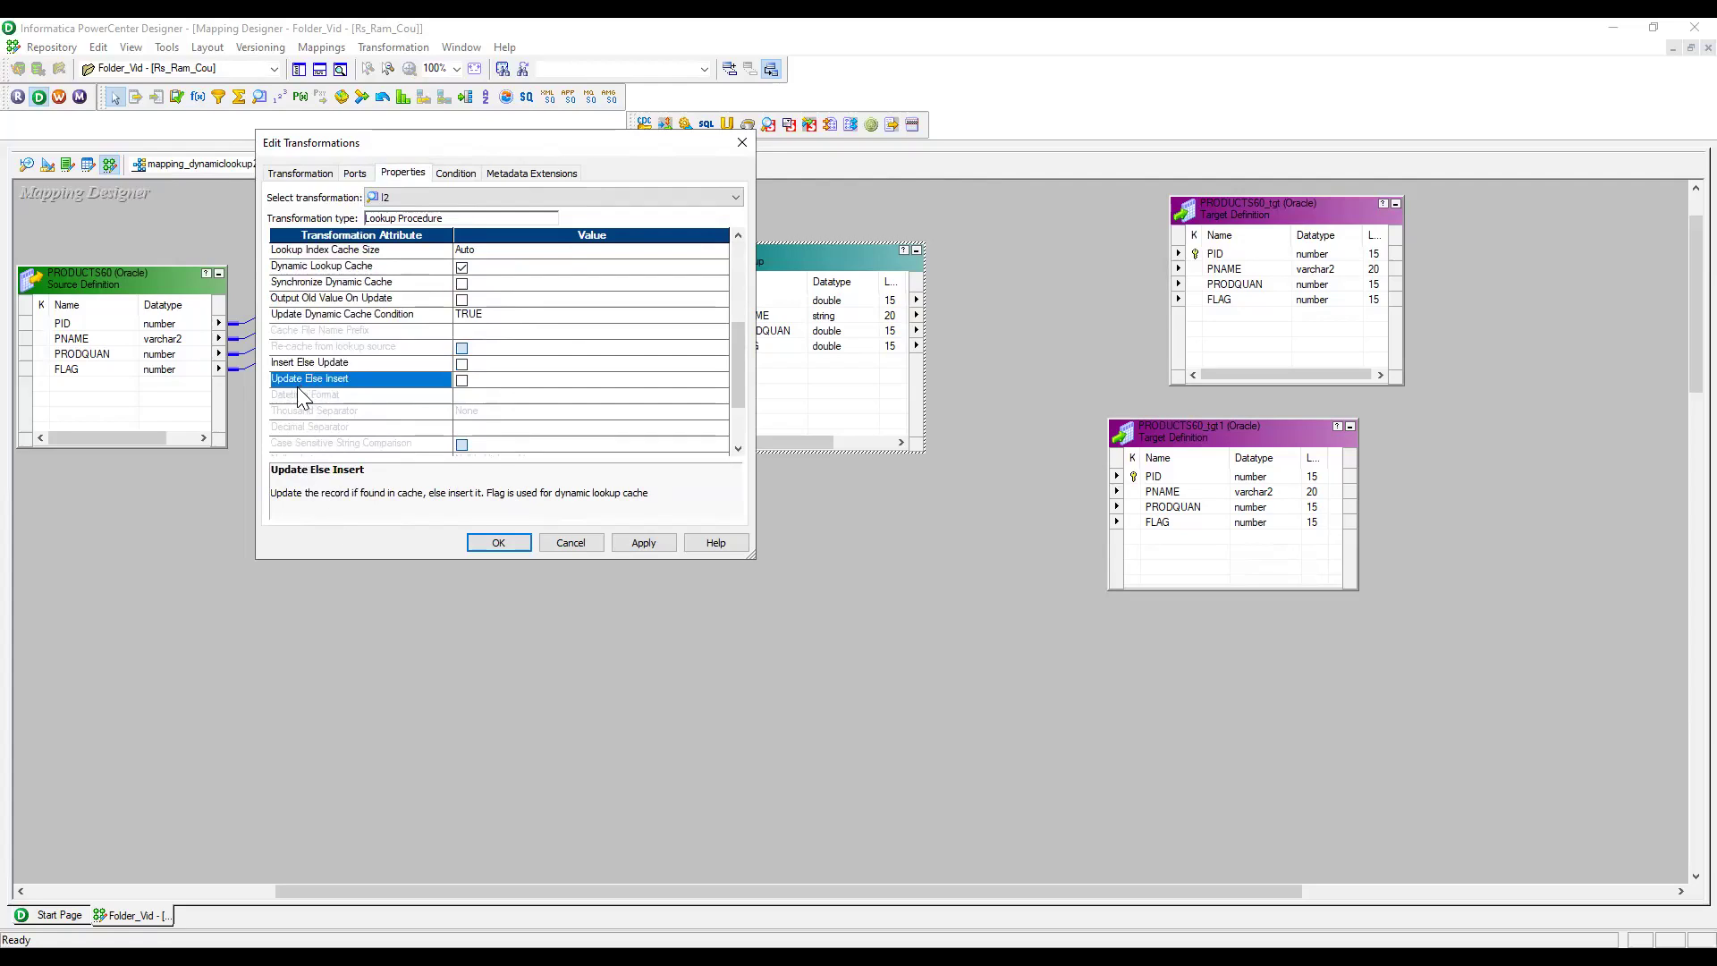
click(372, 365)
click(462, 364)
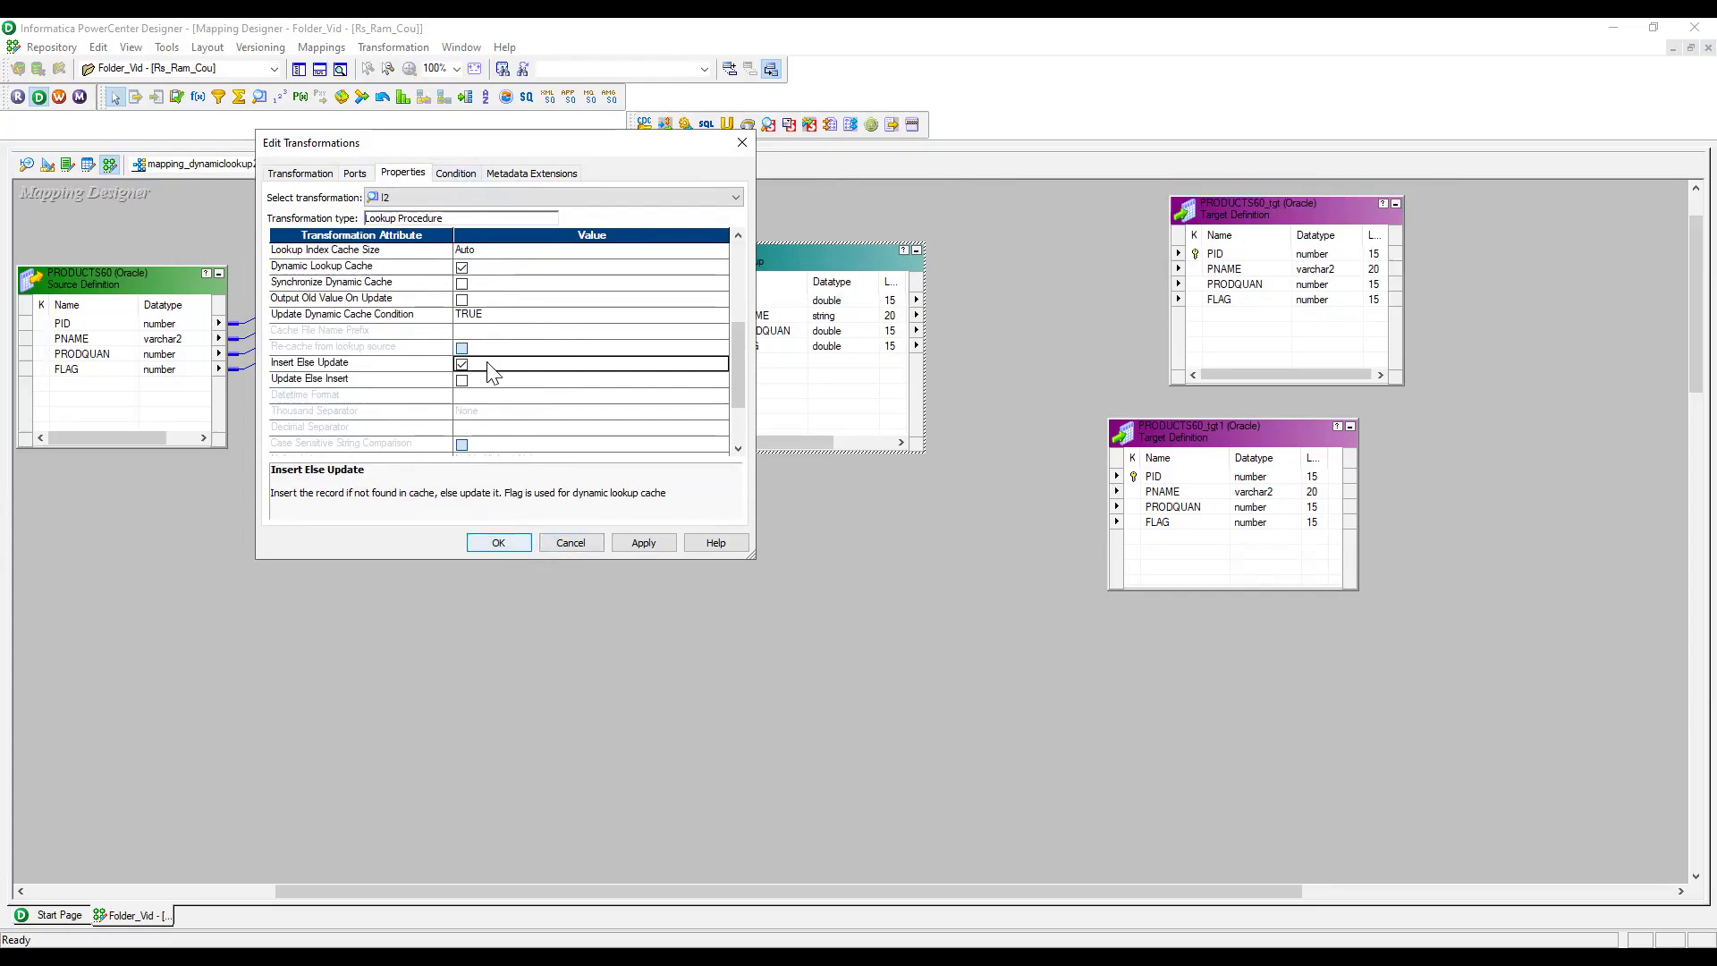
Inspect the NewLookupRow port of l2 and save the lookup's settings despite the empty lookup condition.
click(355, 173)
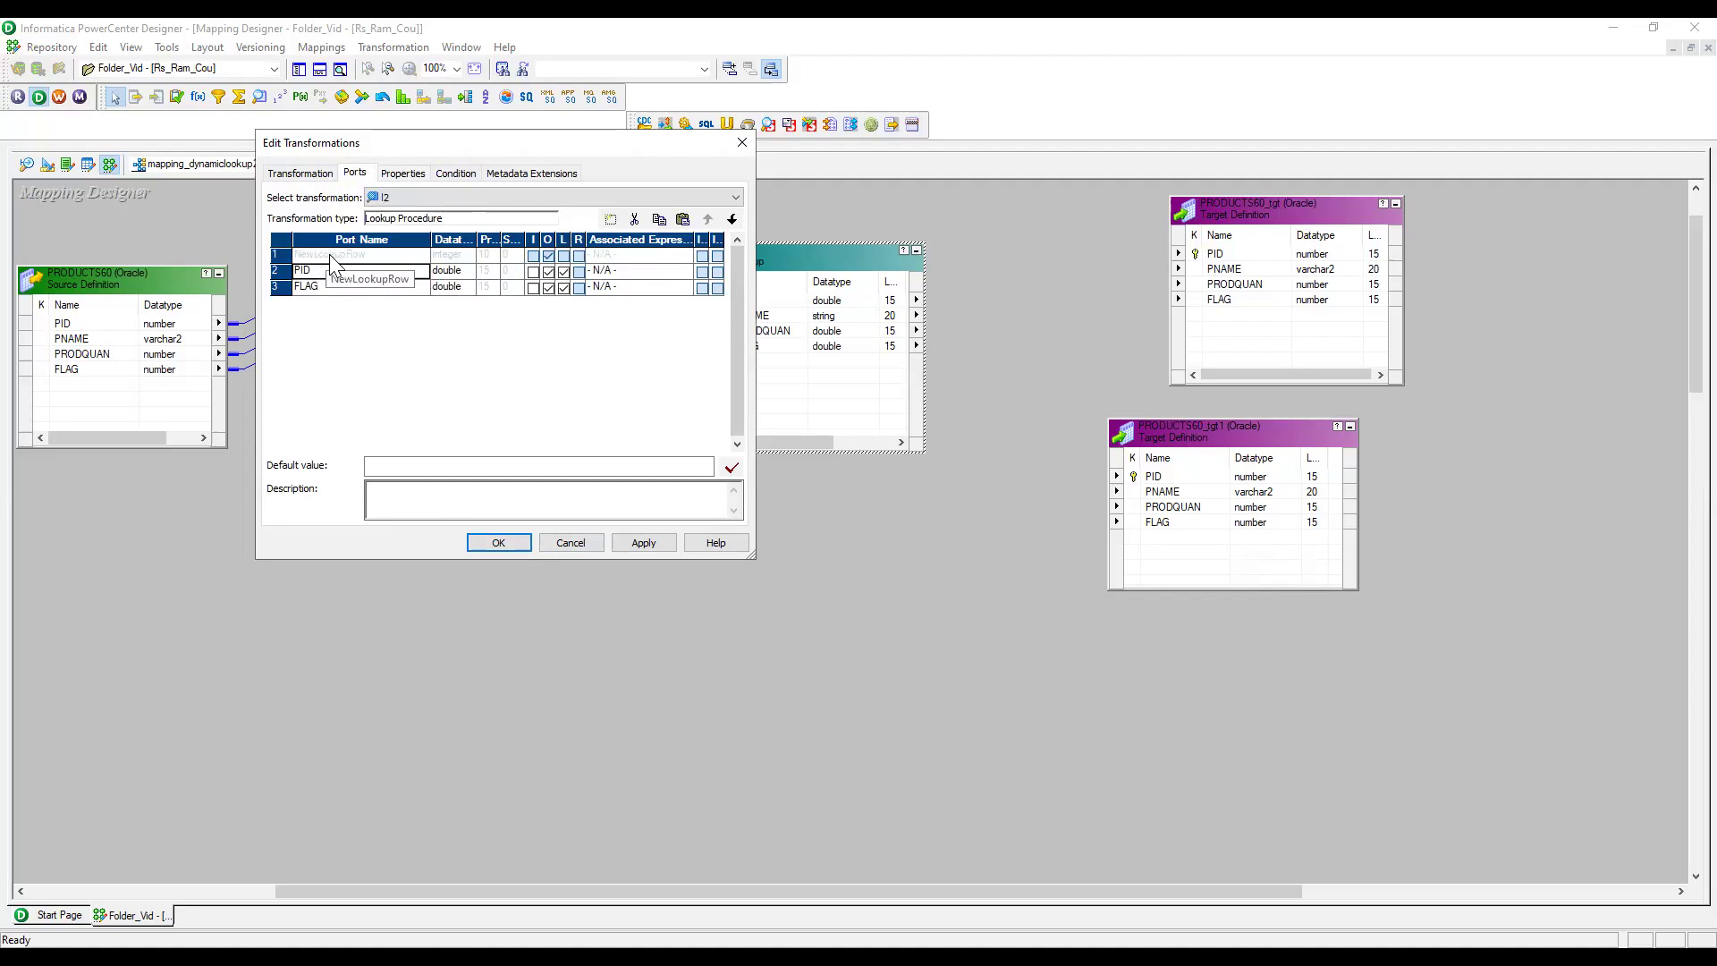
click(374, 254)
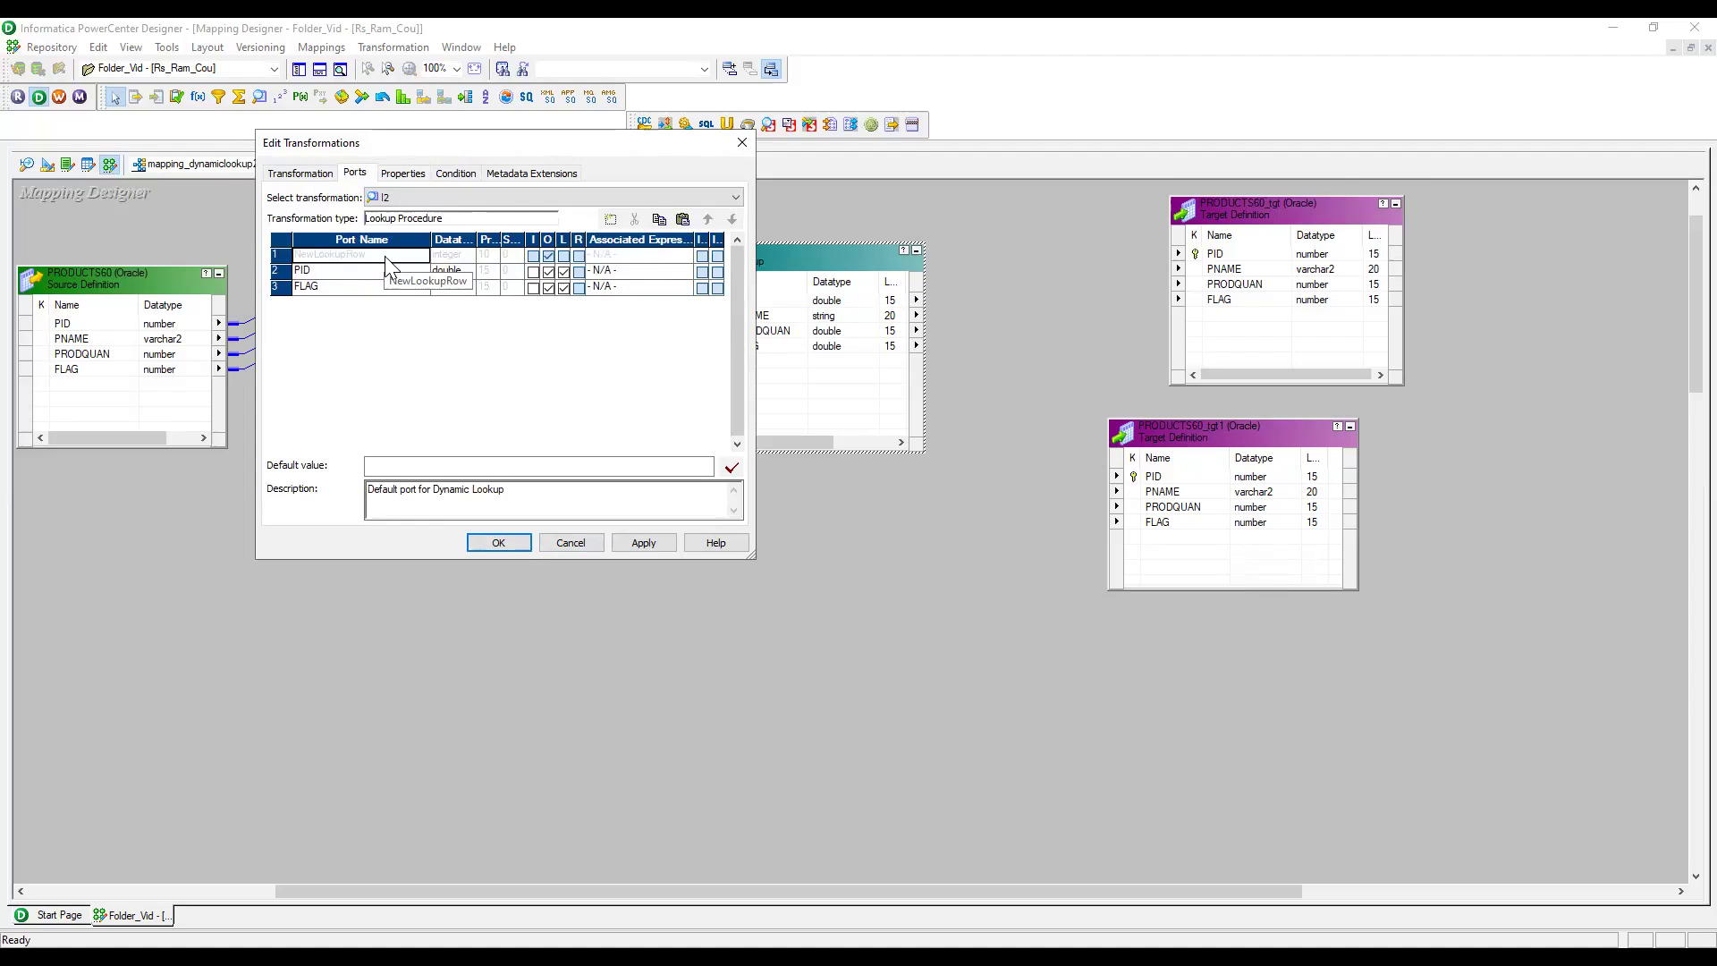
click(519, 544)
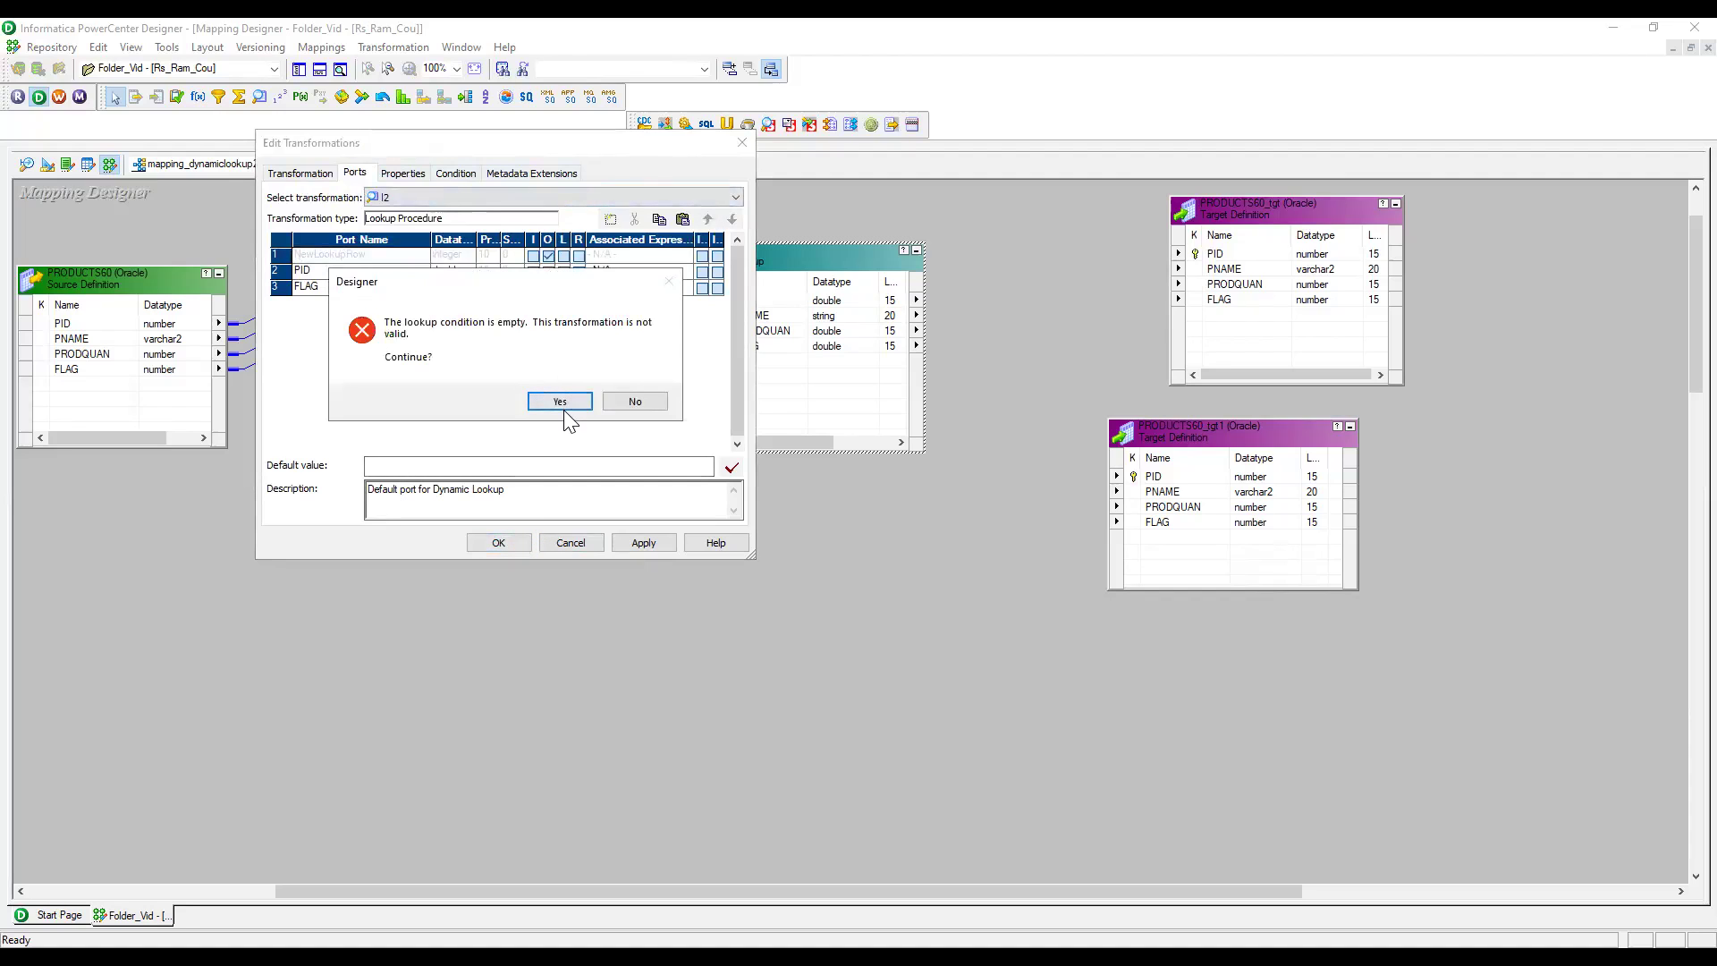
click(560, 400)
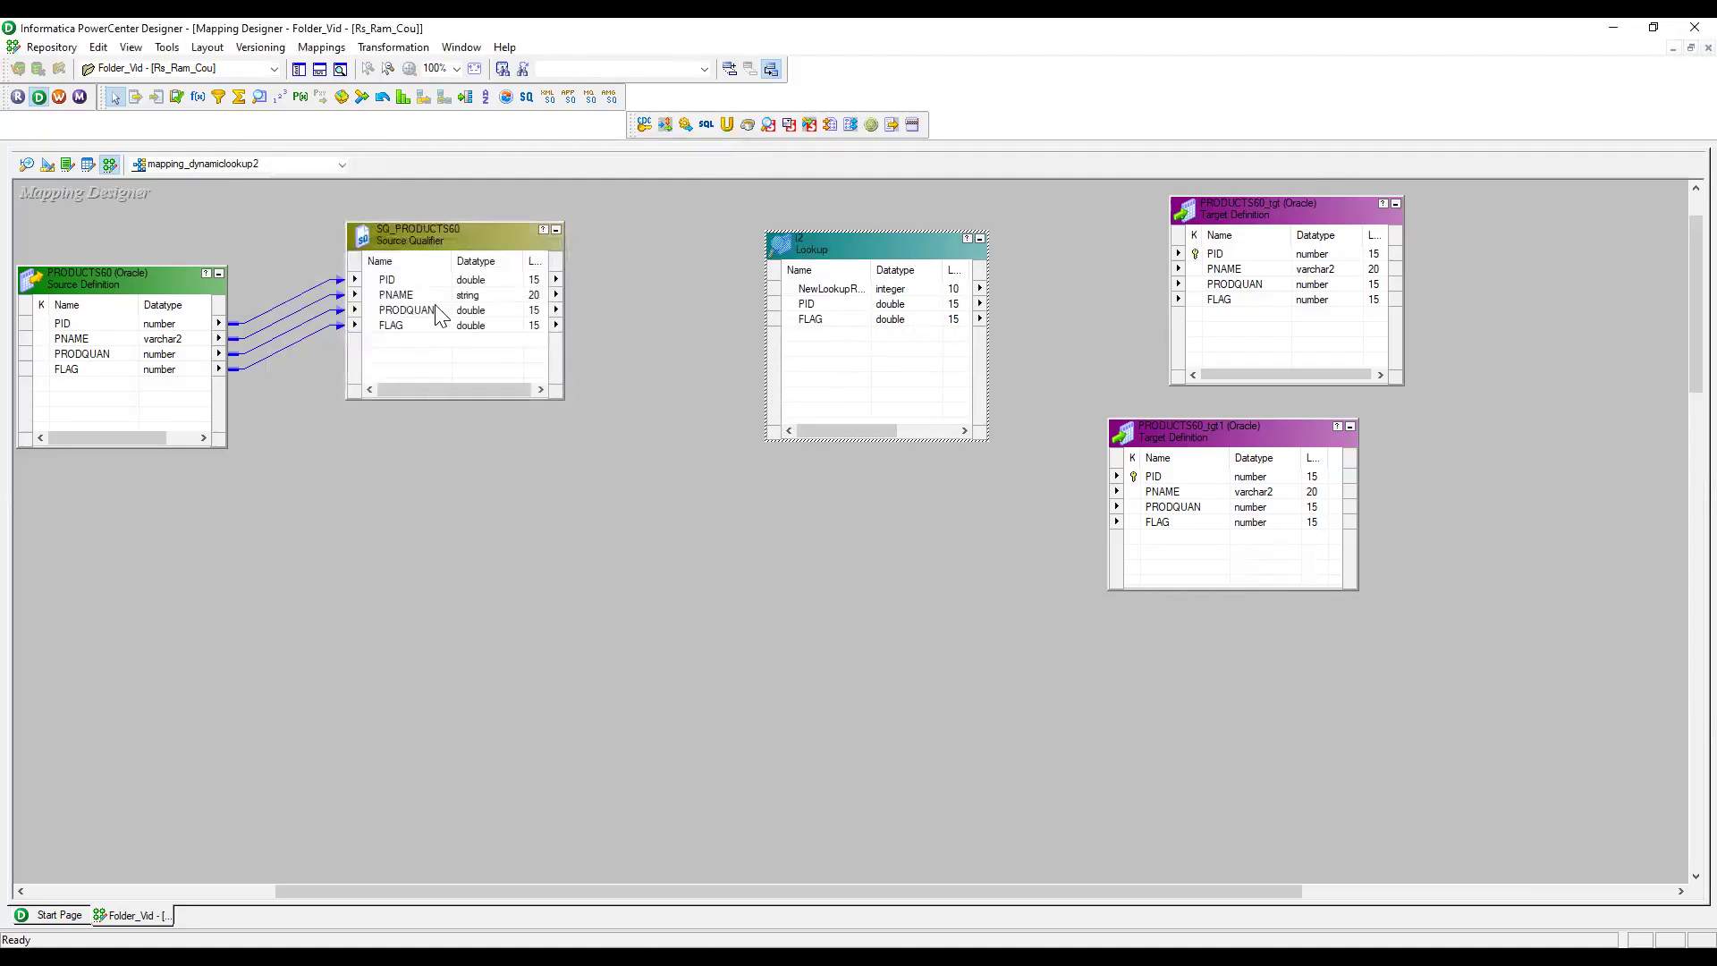
Link the PID and FLAG ports of SQ_PRODUCTS60 to the l2 lookup as new input ports.
click(401, 281)
drag(400, 281, 820, 345)
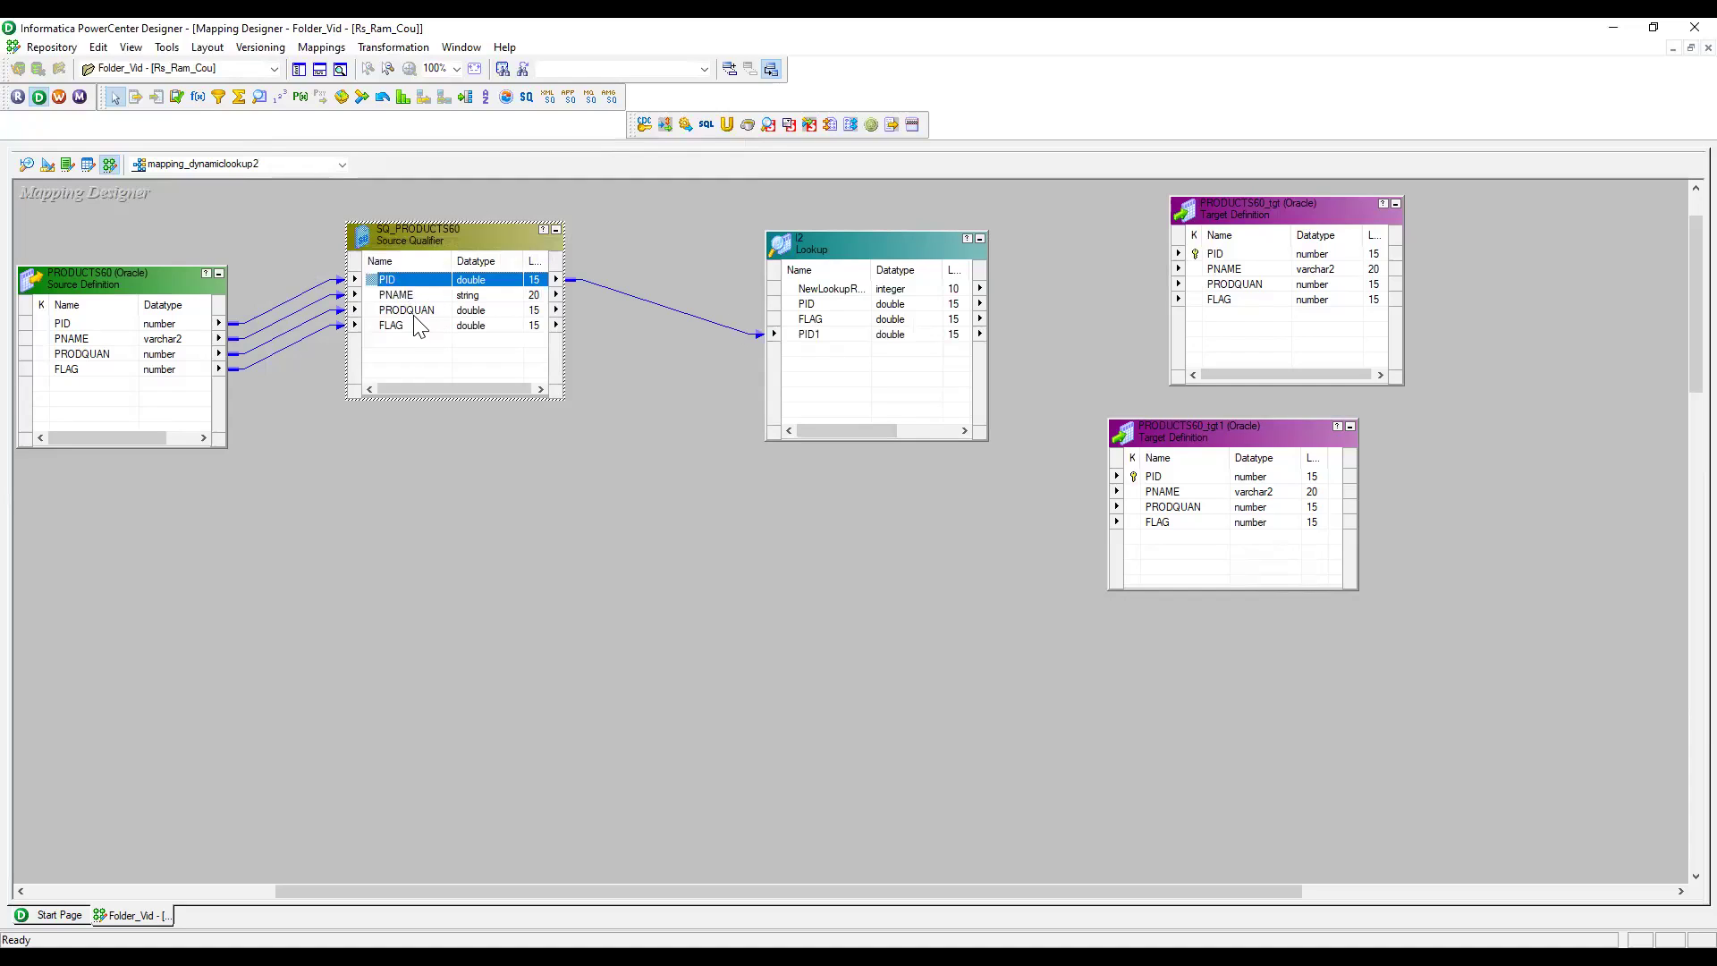
drag(407, 327, 820, 384)
Add the lookup condition PID = PID1 to the l2 lookup.
double_click(874, 251)
click(447, 173)
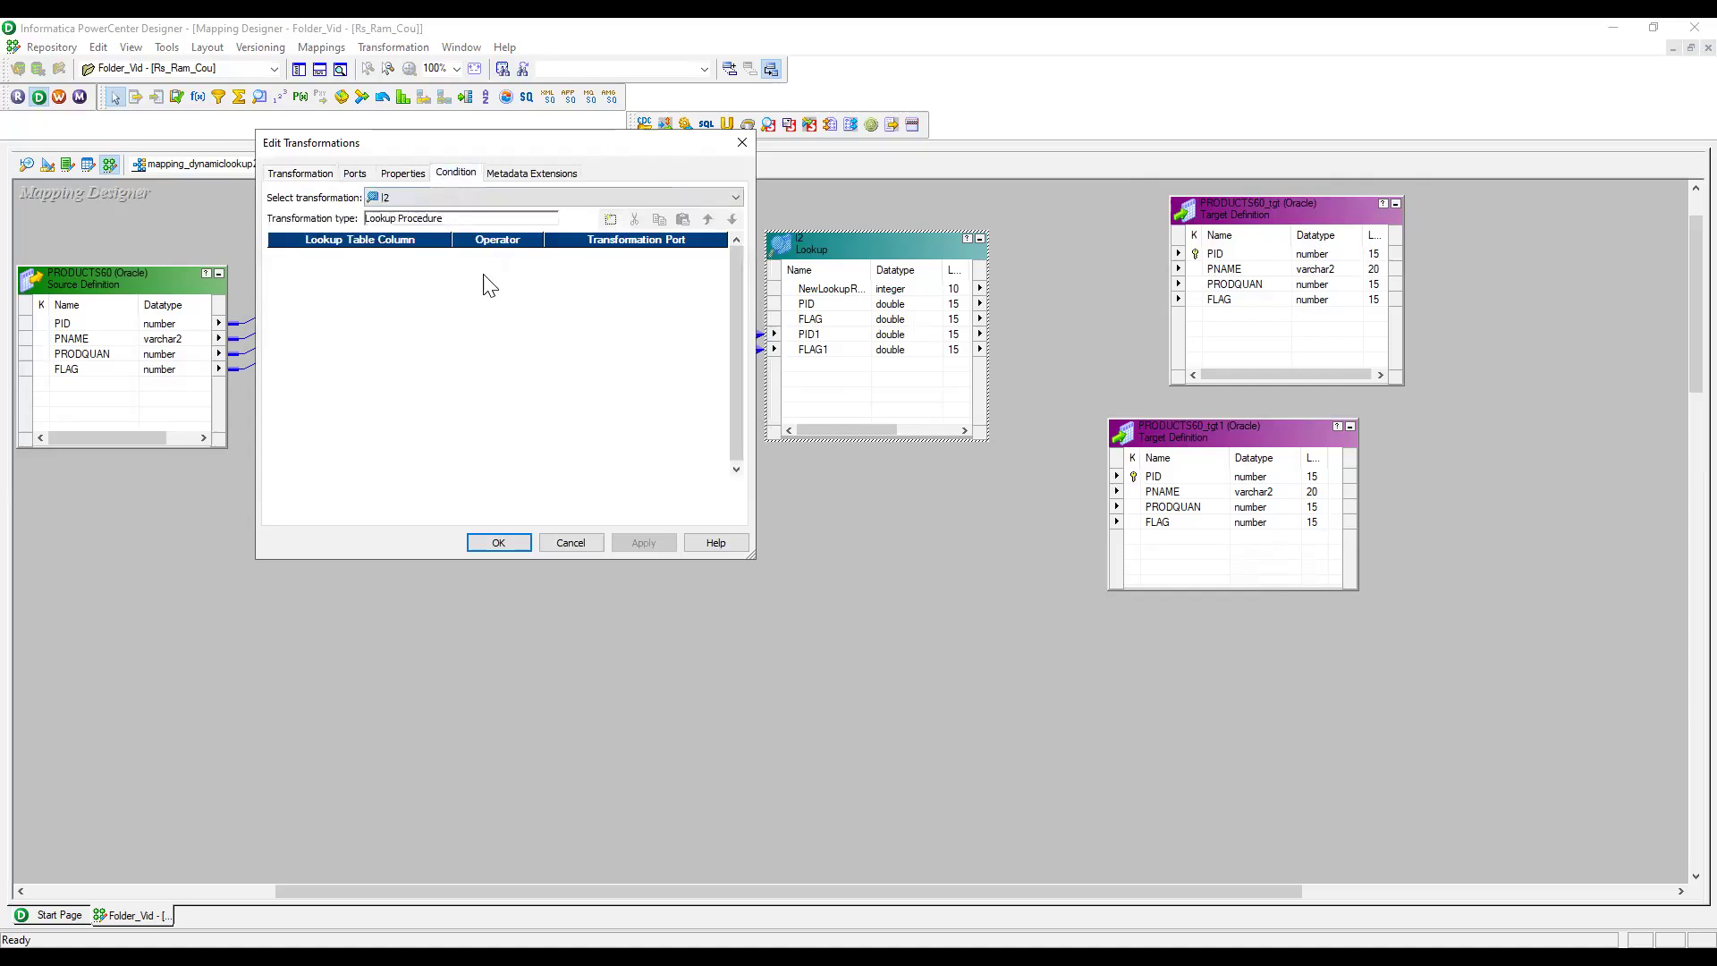
click(610, 219)
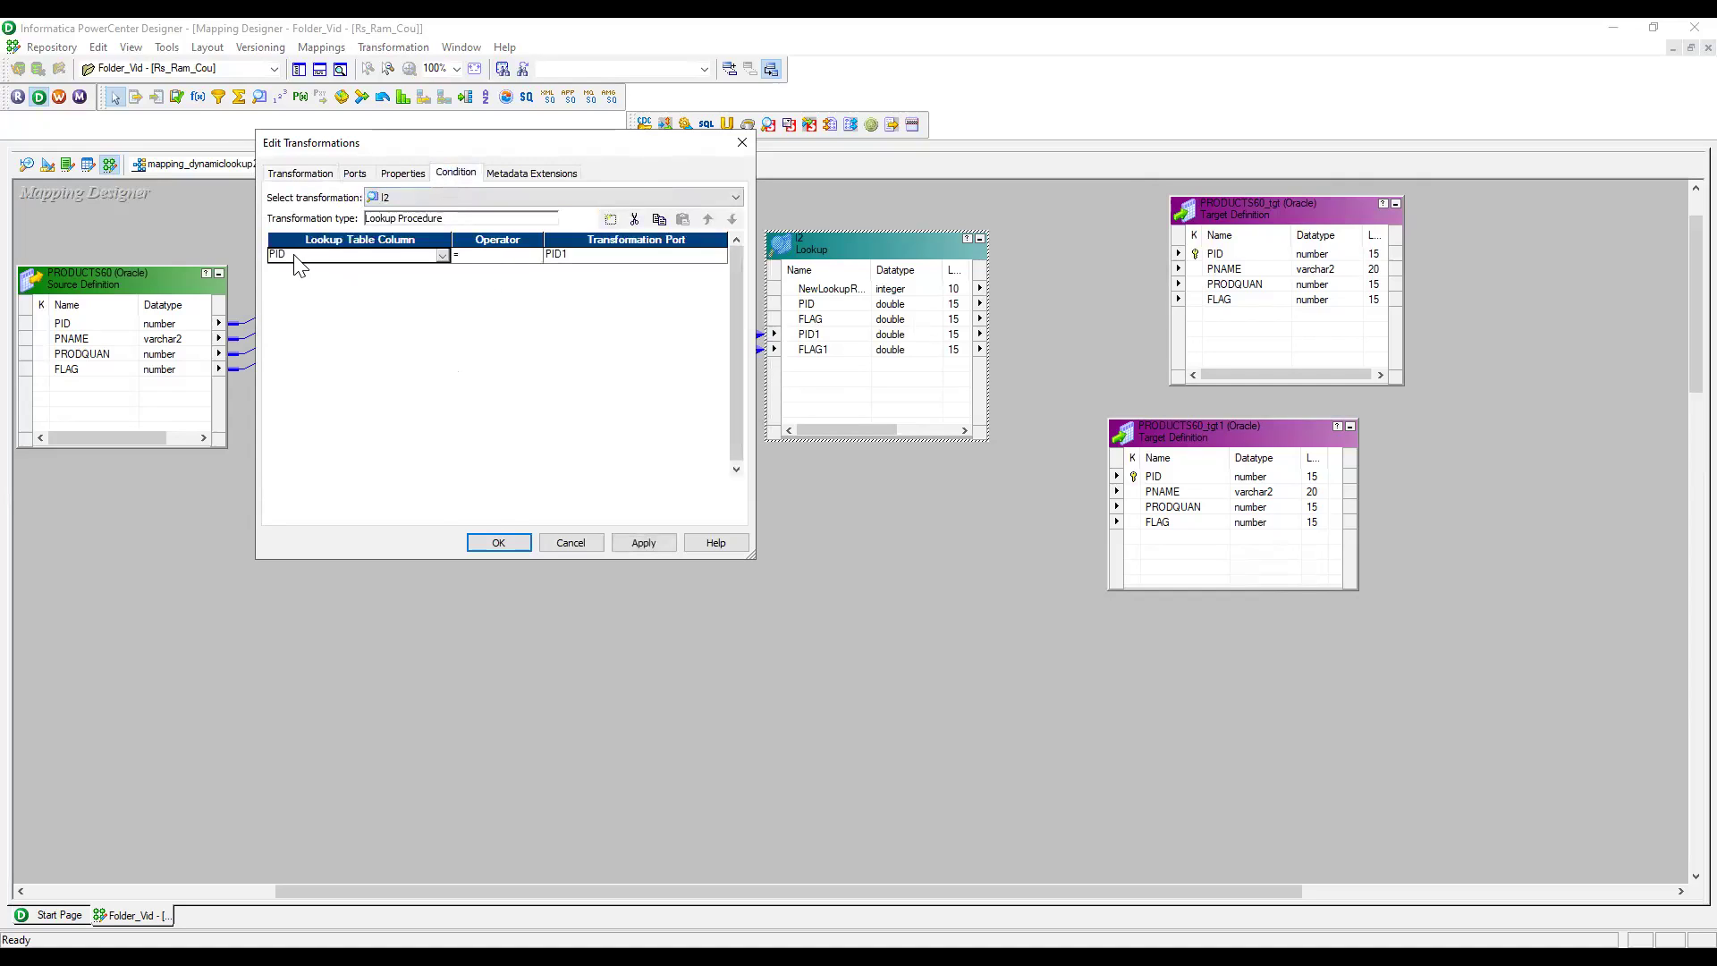
click(590, 258)
click(590, 259)
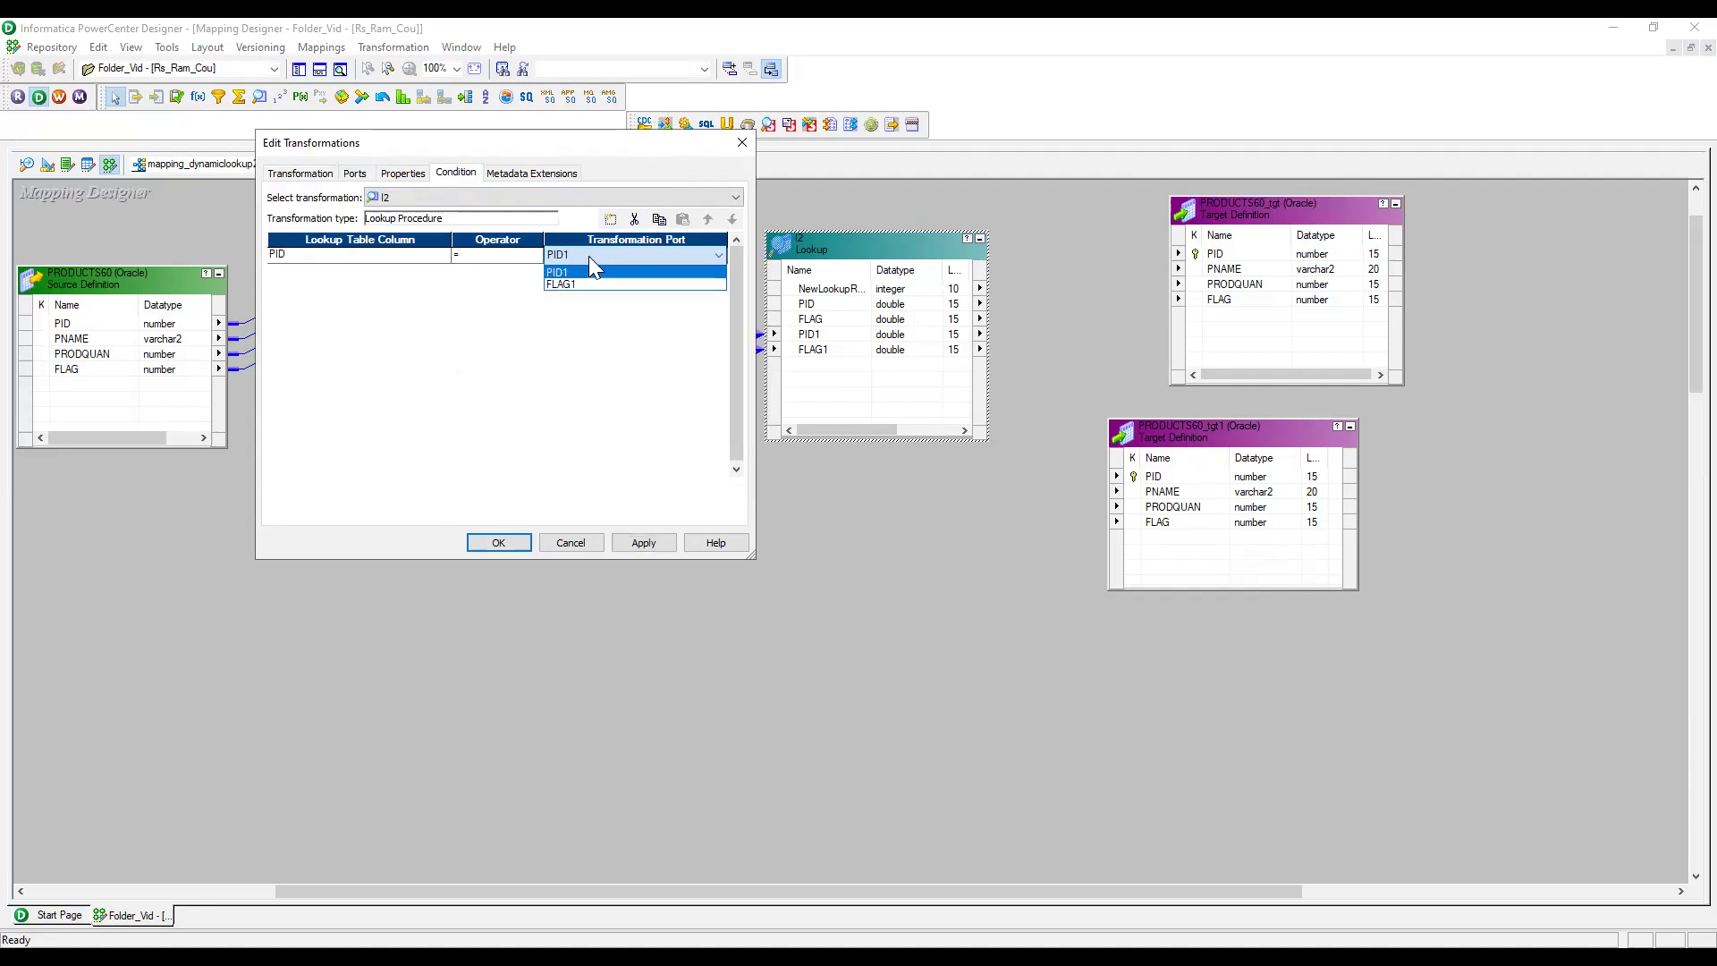
Set FLAG1 as the associated expression of the FLAG lookup port in l2 and save the transformation.
click(355, 172)
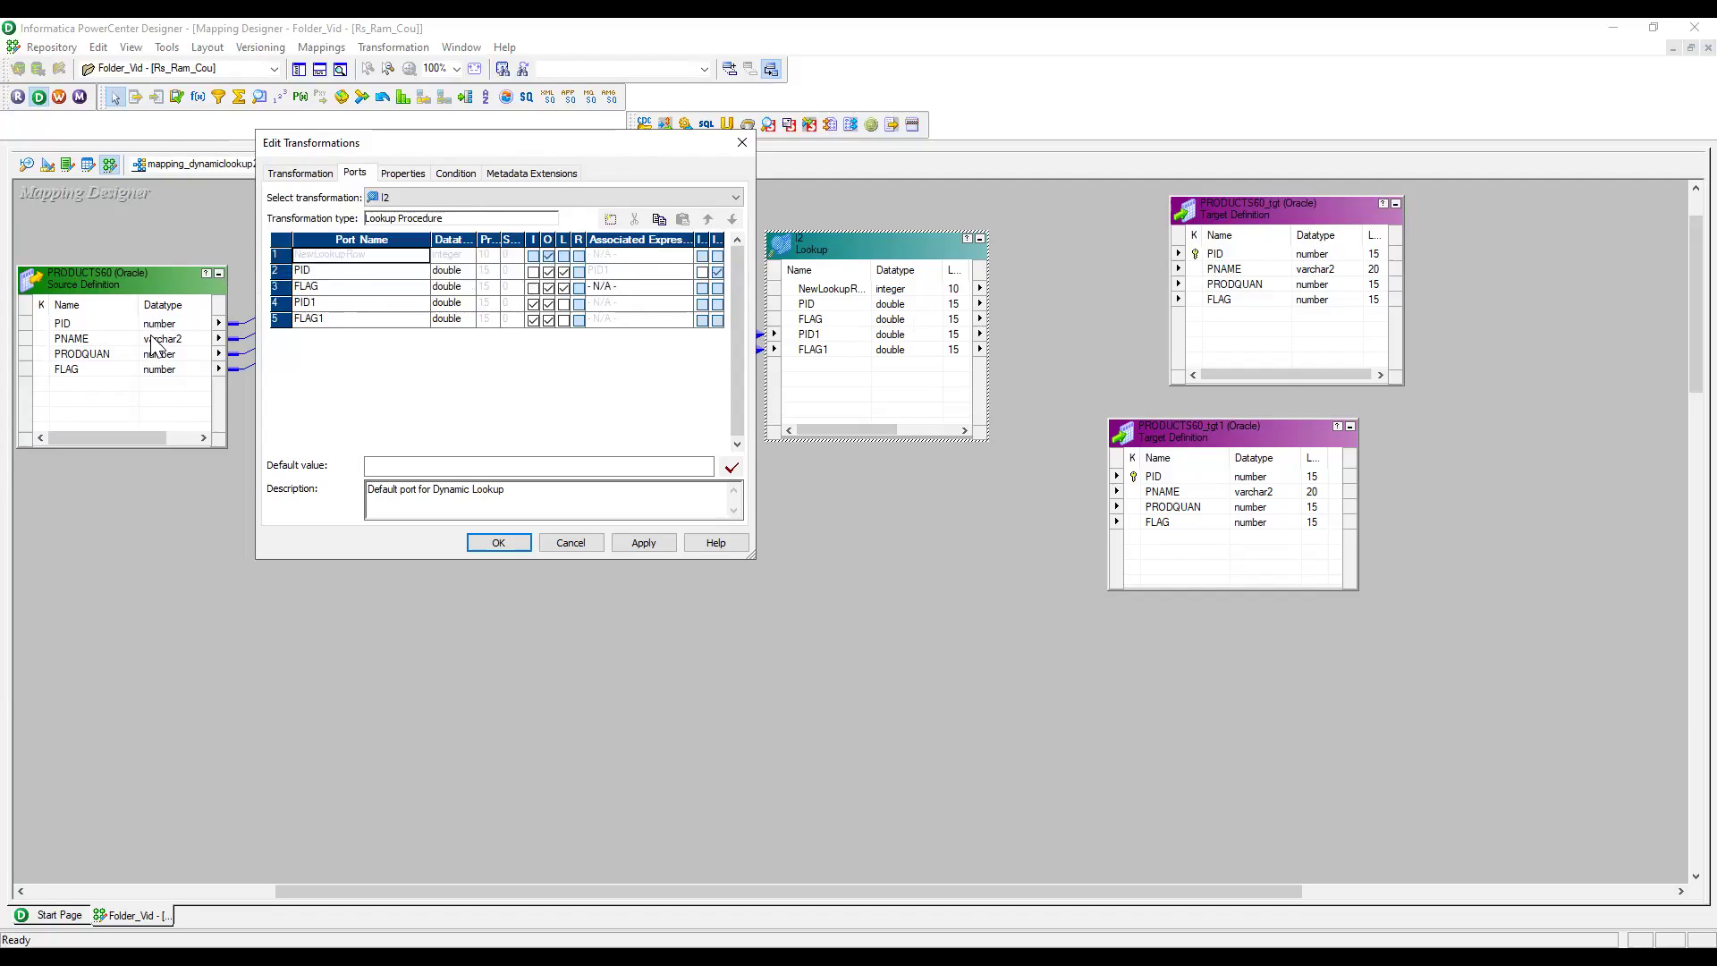
click(632, 271)
click(617, 286)
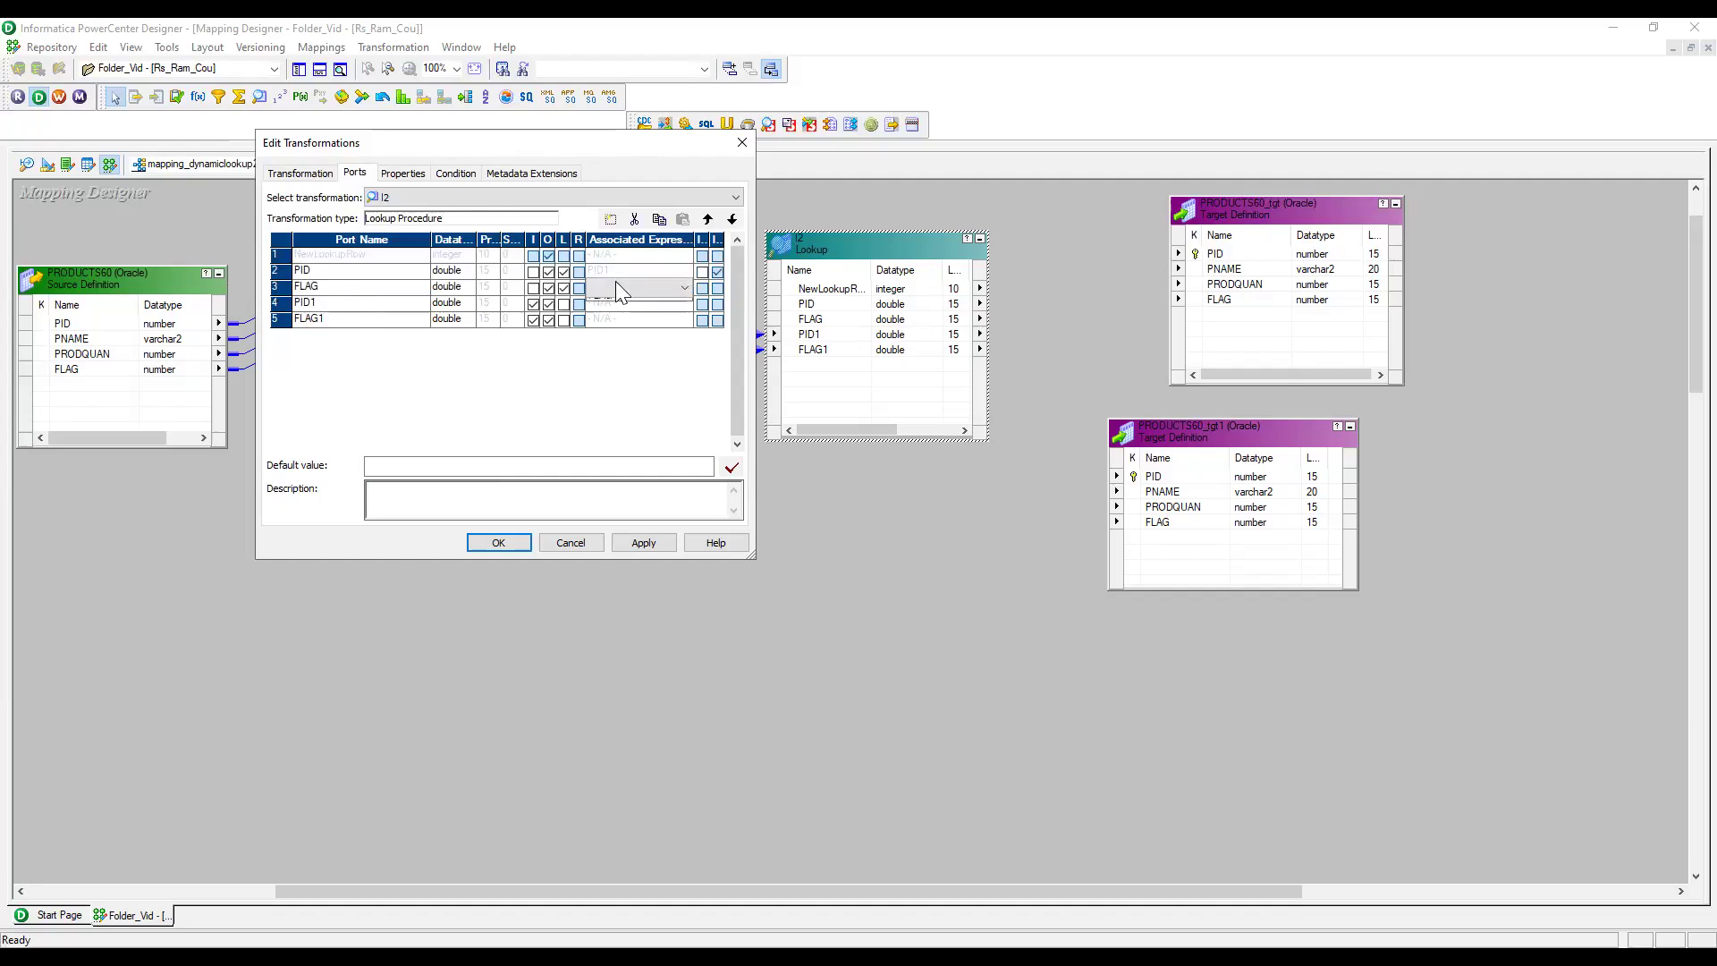
click(617, 286)
click(612, 326)
click(630, 543)
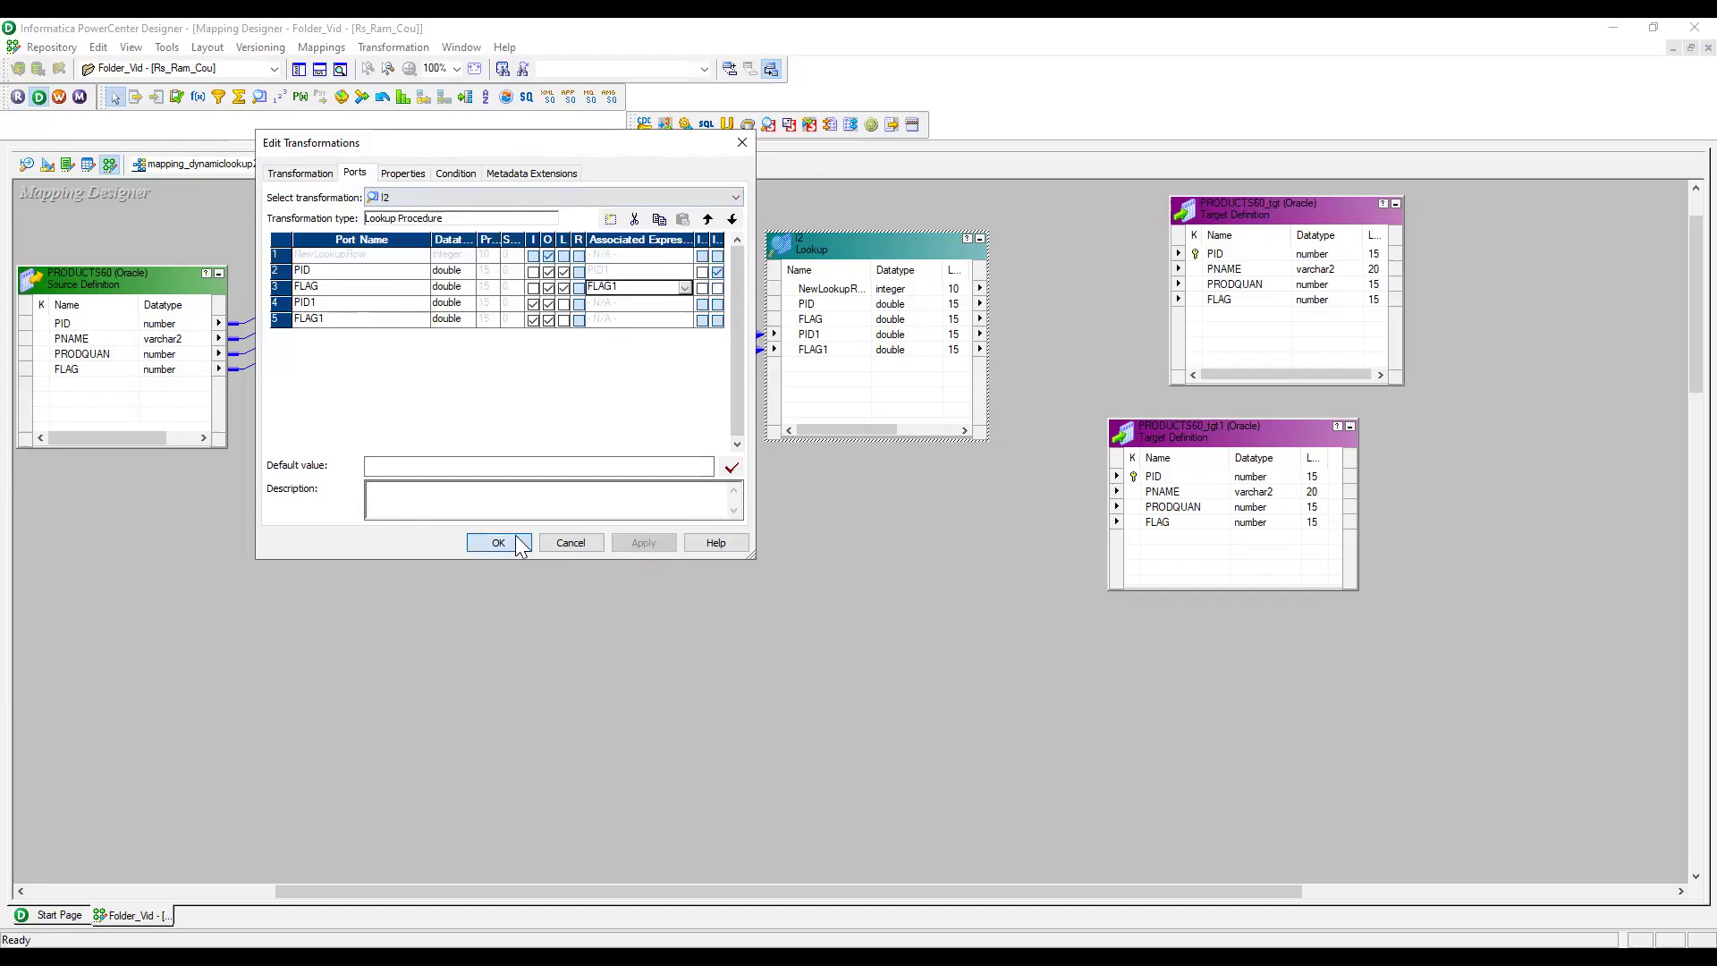
click(499, 543)
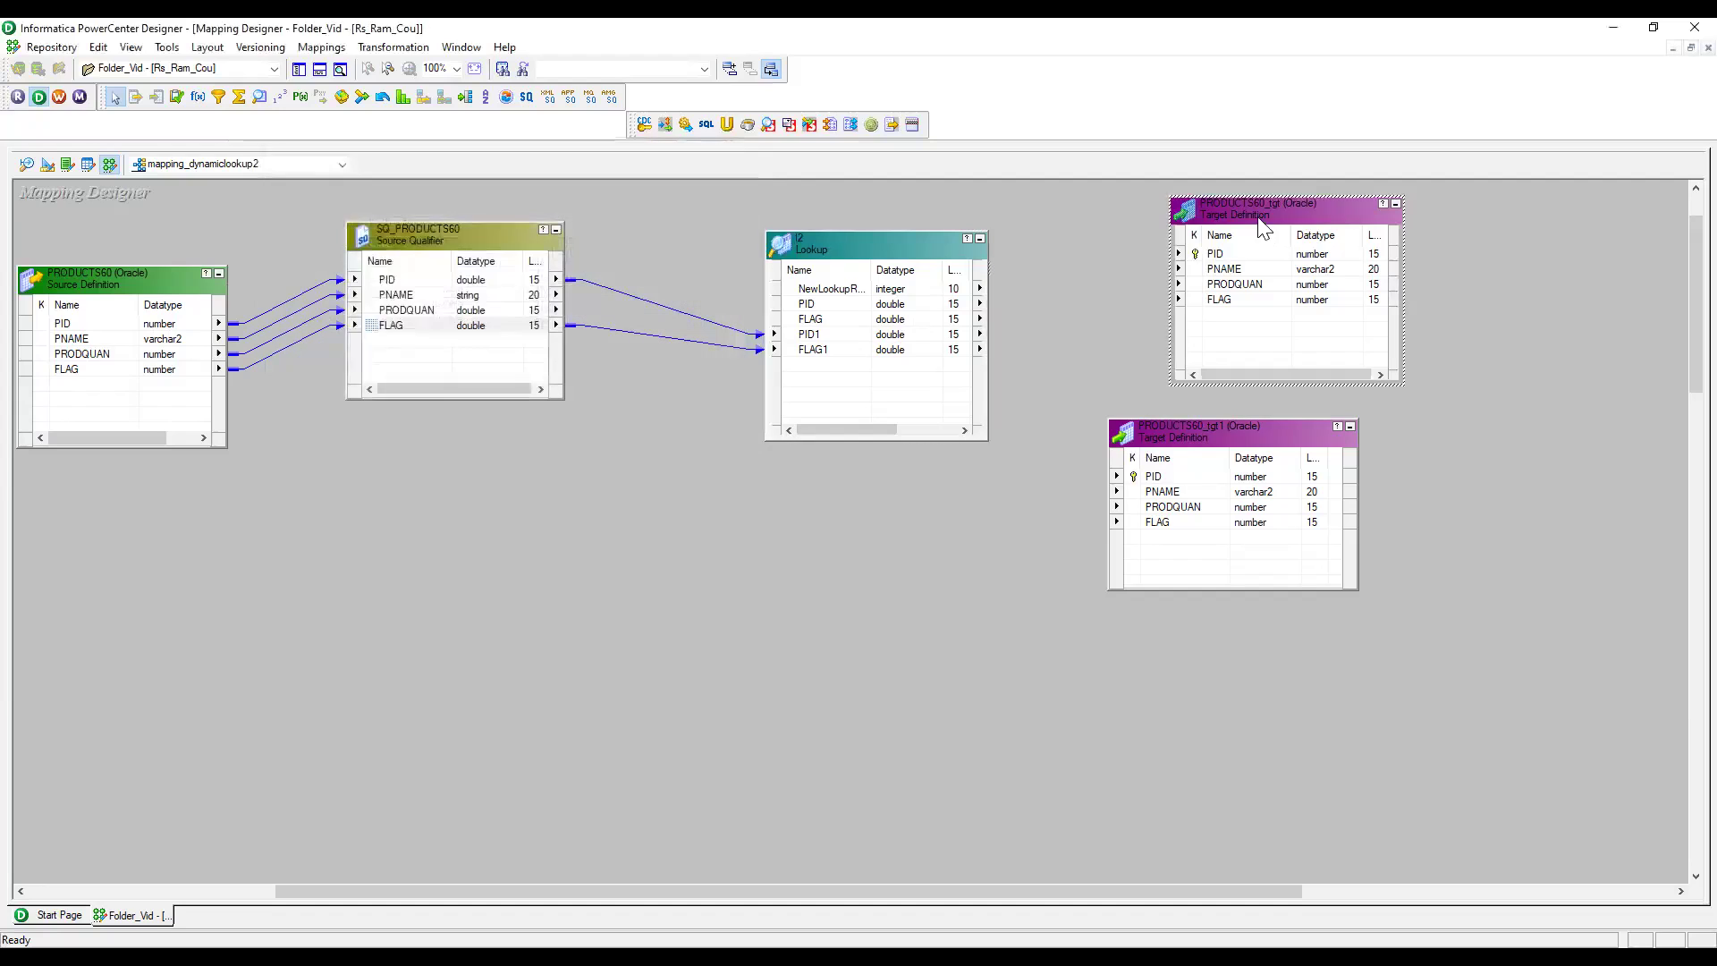
Create a Router transformation named r1.
click(394, 47)
click(397, 99)
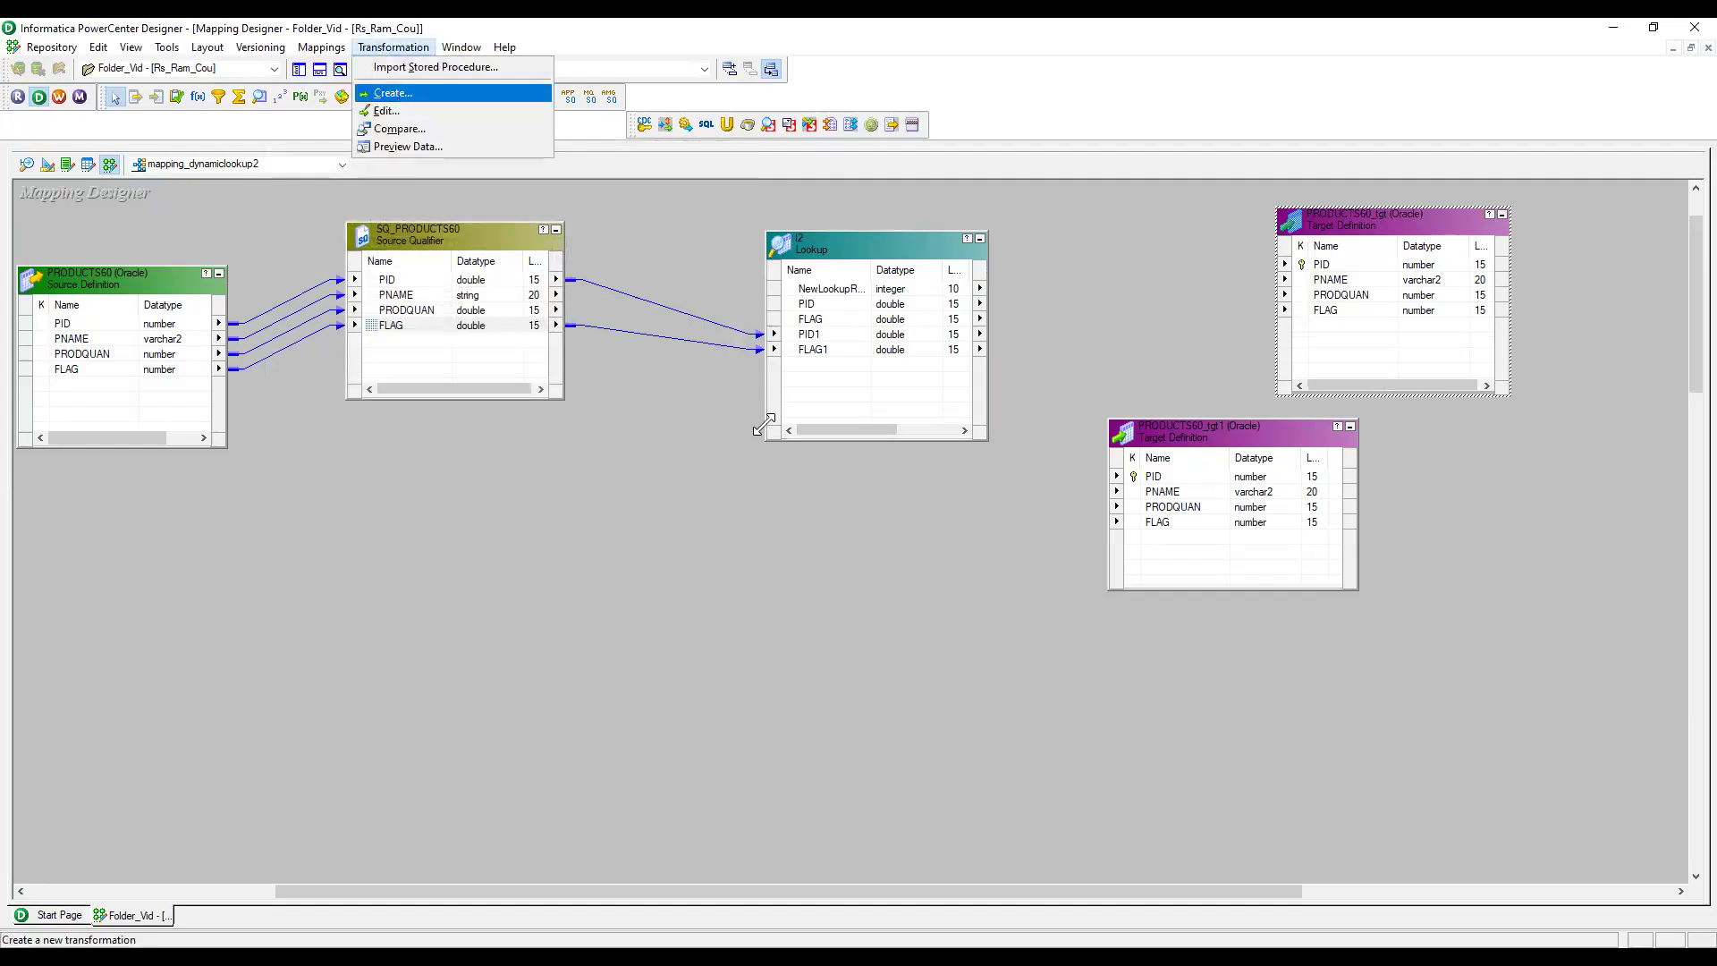
click(758, 519)
click(860, 537)
text(r)
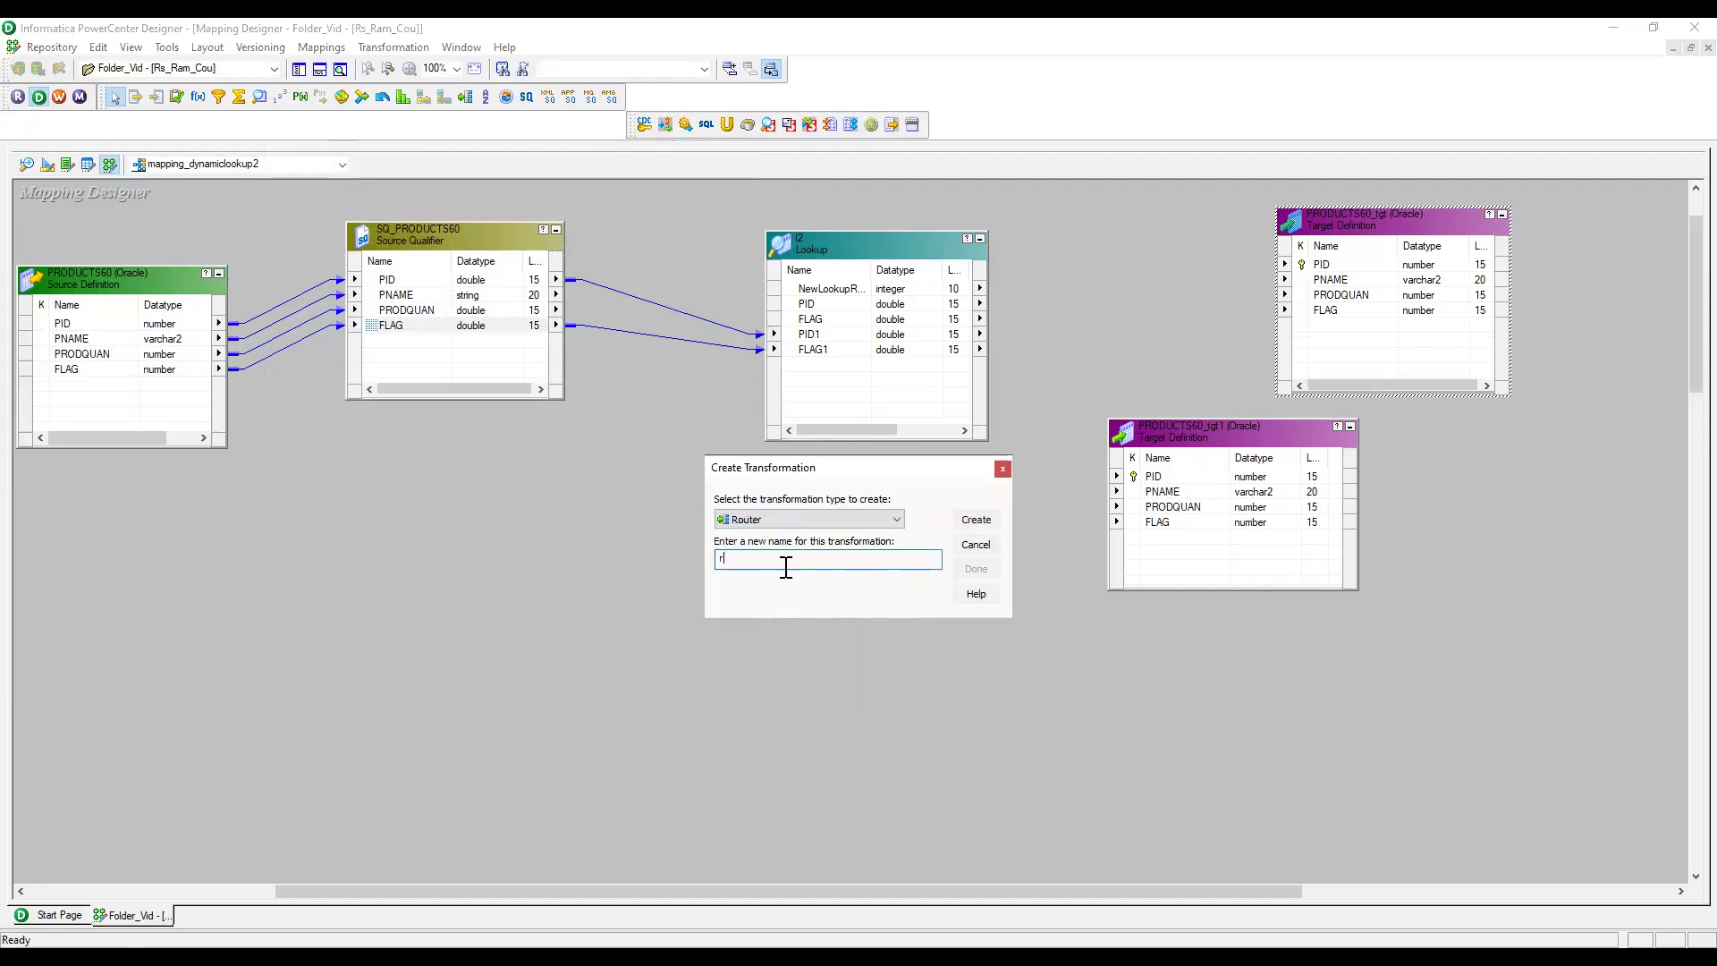
key(Return)
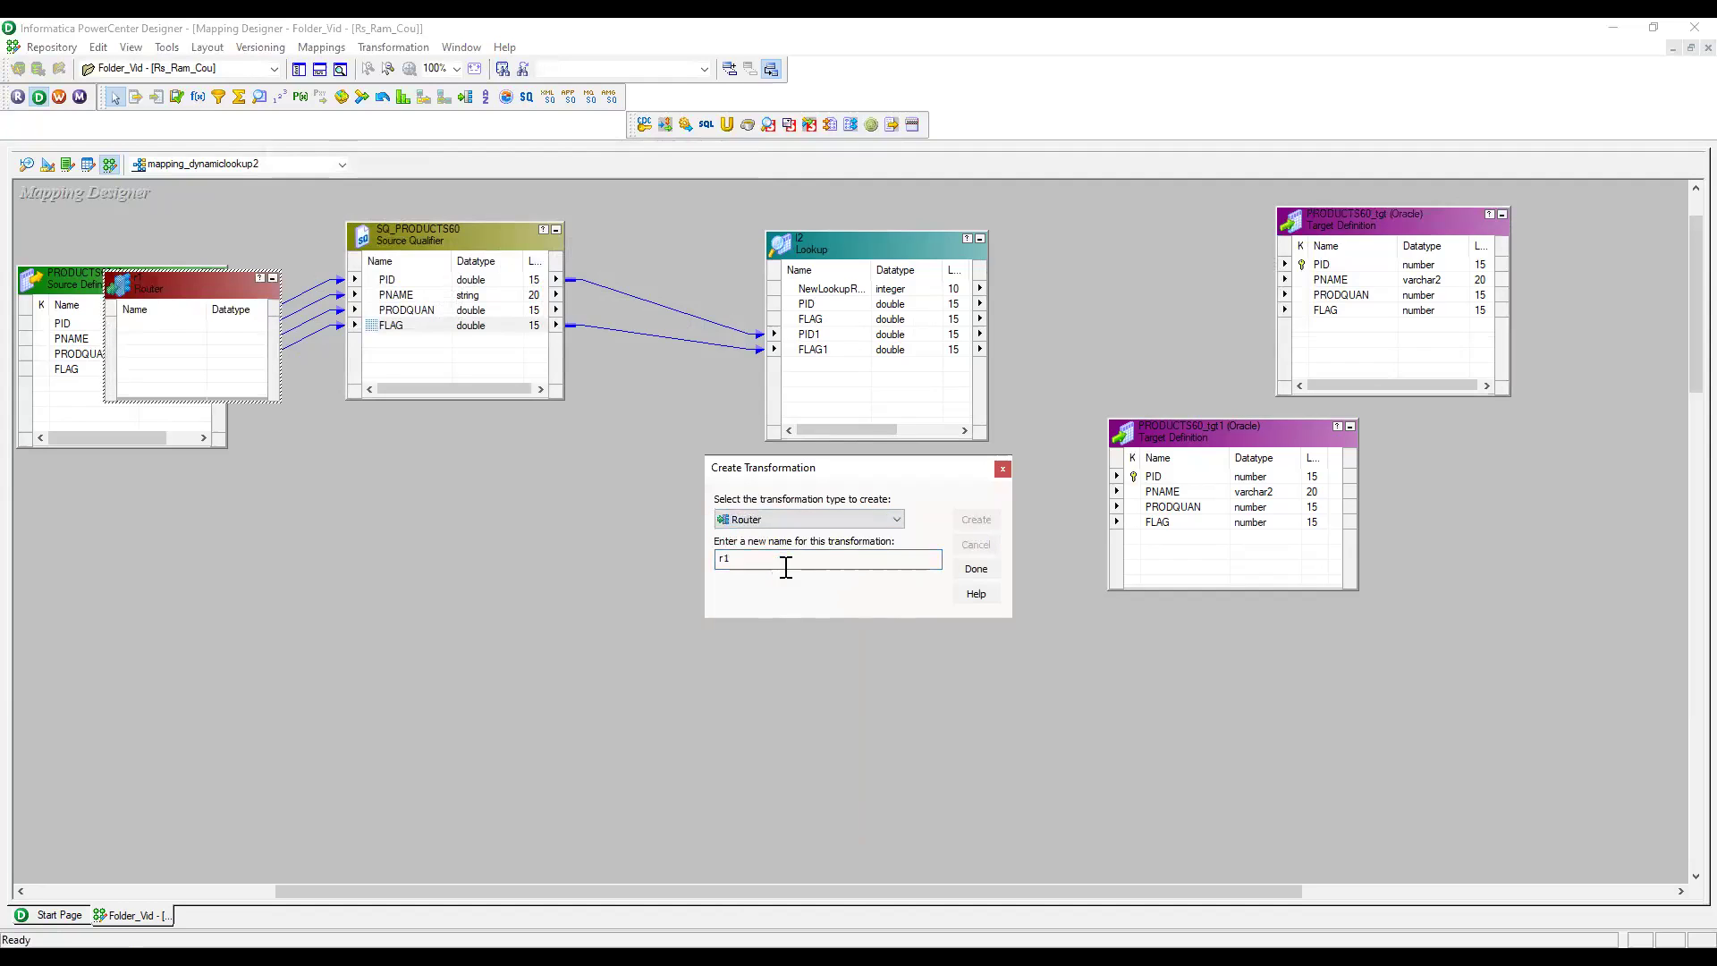
click(976, 569)
Place router r1 between the l2 lookup and the targets, moving PRODUCTS60_tgt1 farther out and raising l2 to make room.
drag(199, 298, 1004, 489)
drag(1136, 433, 1466, 463)
drag(1026, 493, 1137, 311)
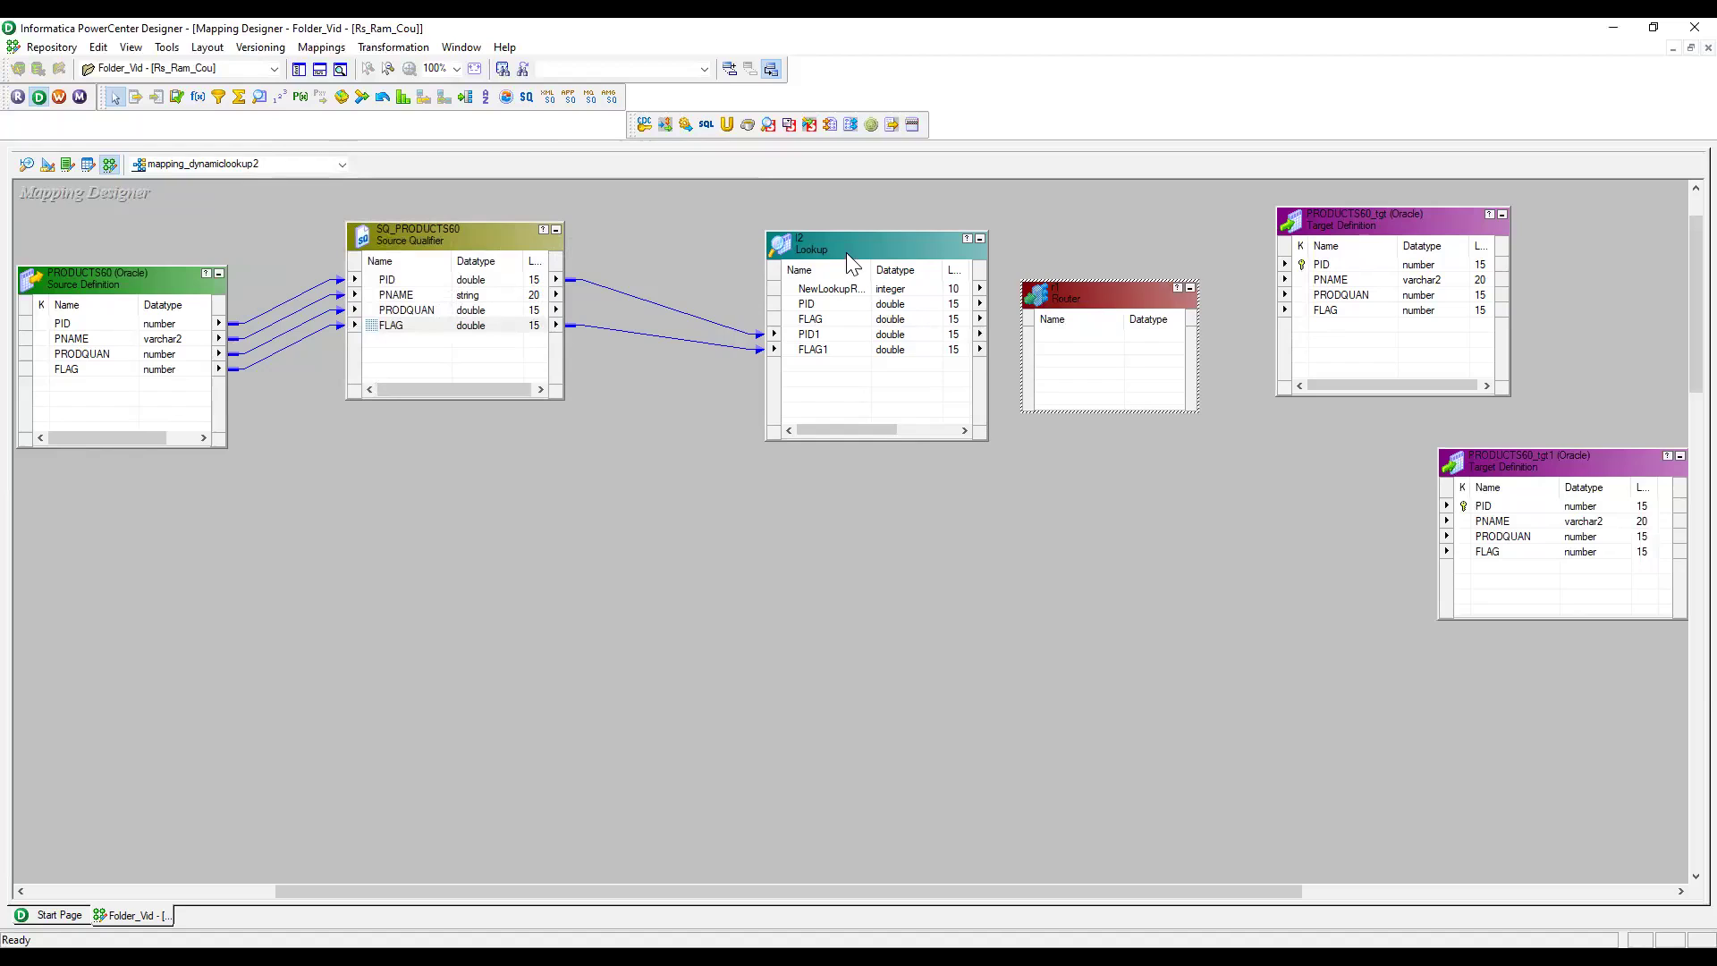
drag(834, 242, 780, 220)
scroll(608, 483, up, 2)
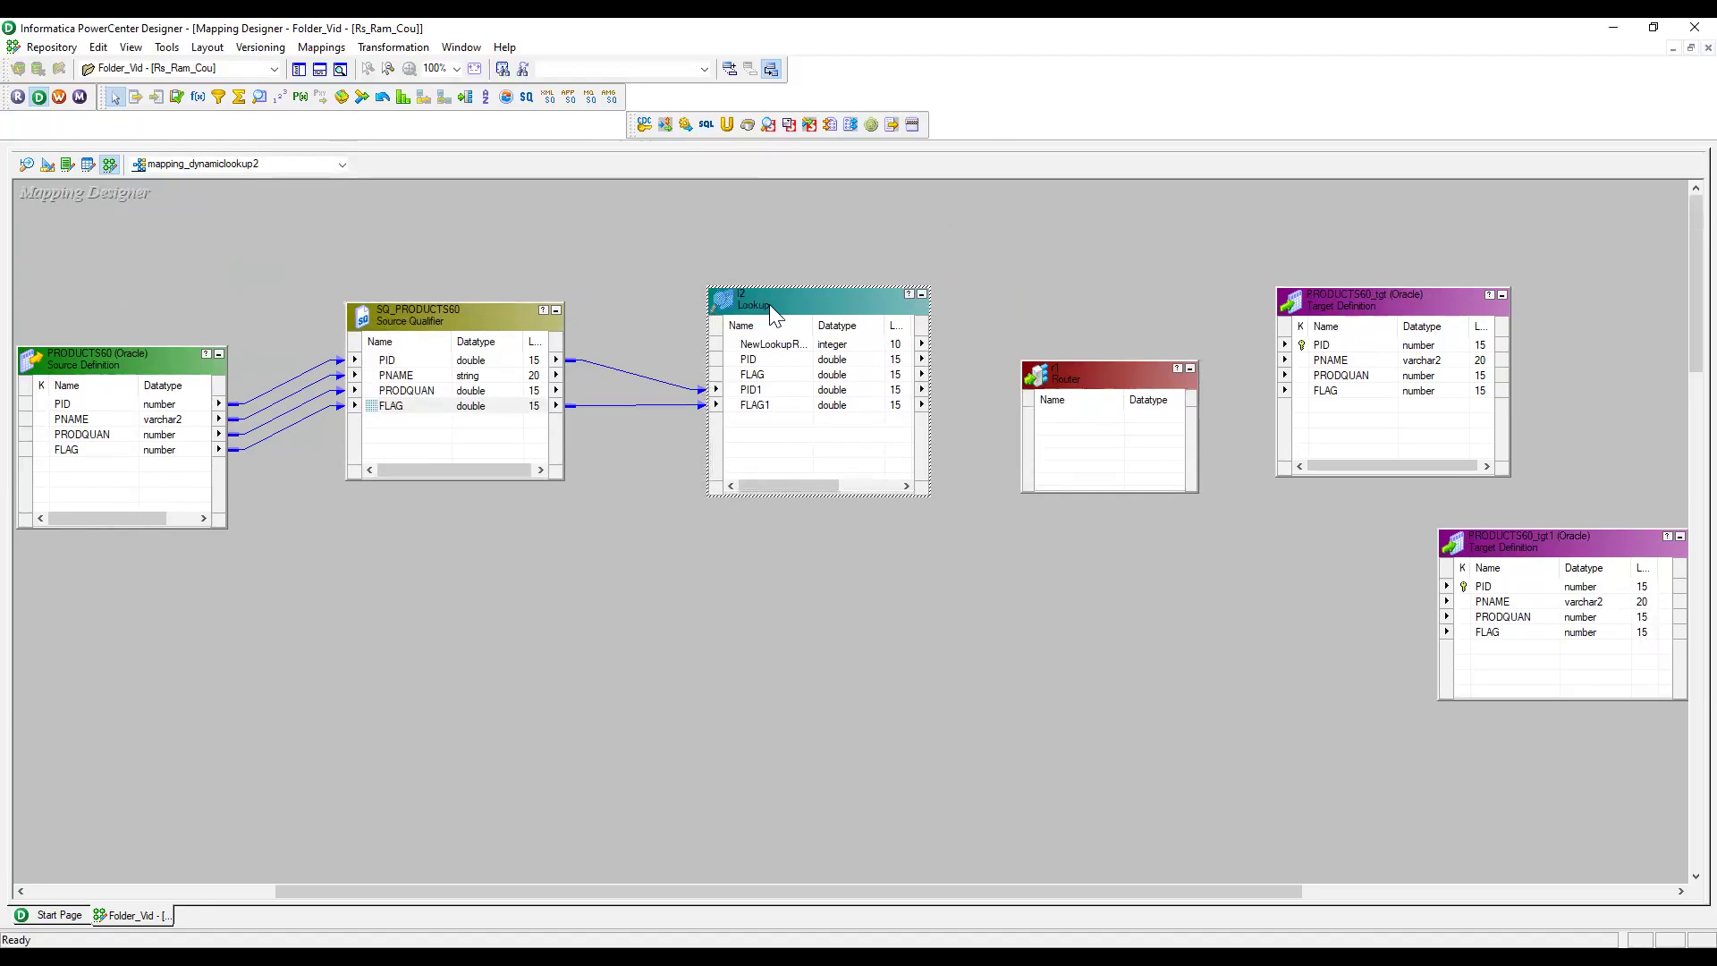
drag(769, 304, 757, 237)
Link NewLookupRow and FLAG from the l2 lookup to router r1, and move and enlarge the router.
click(759, 279)
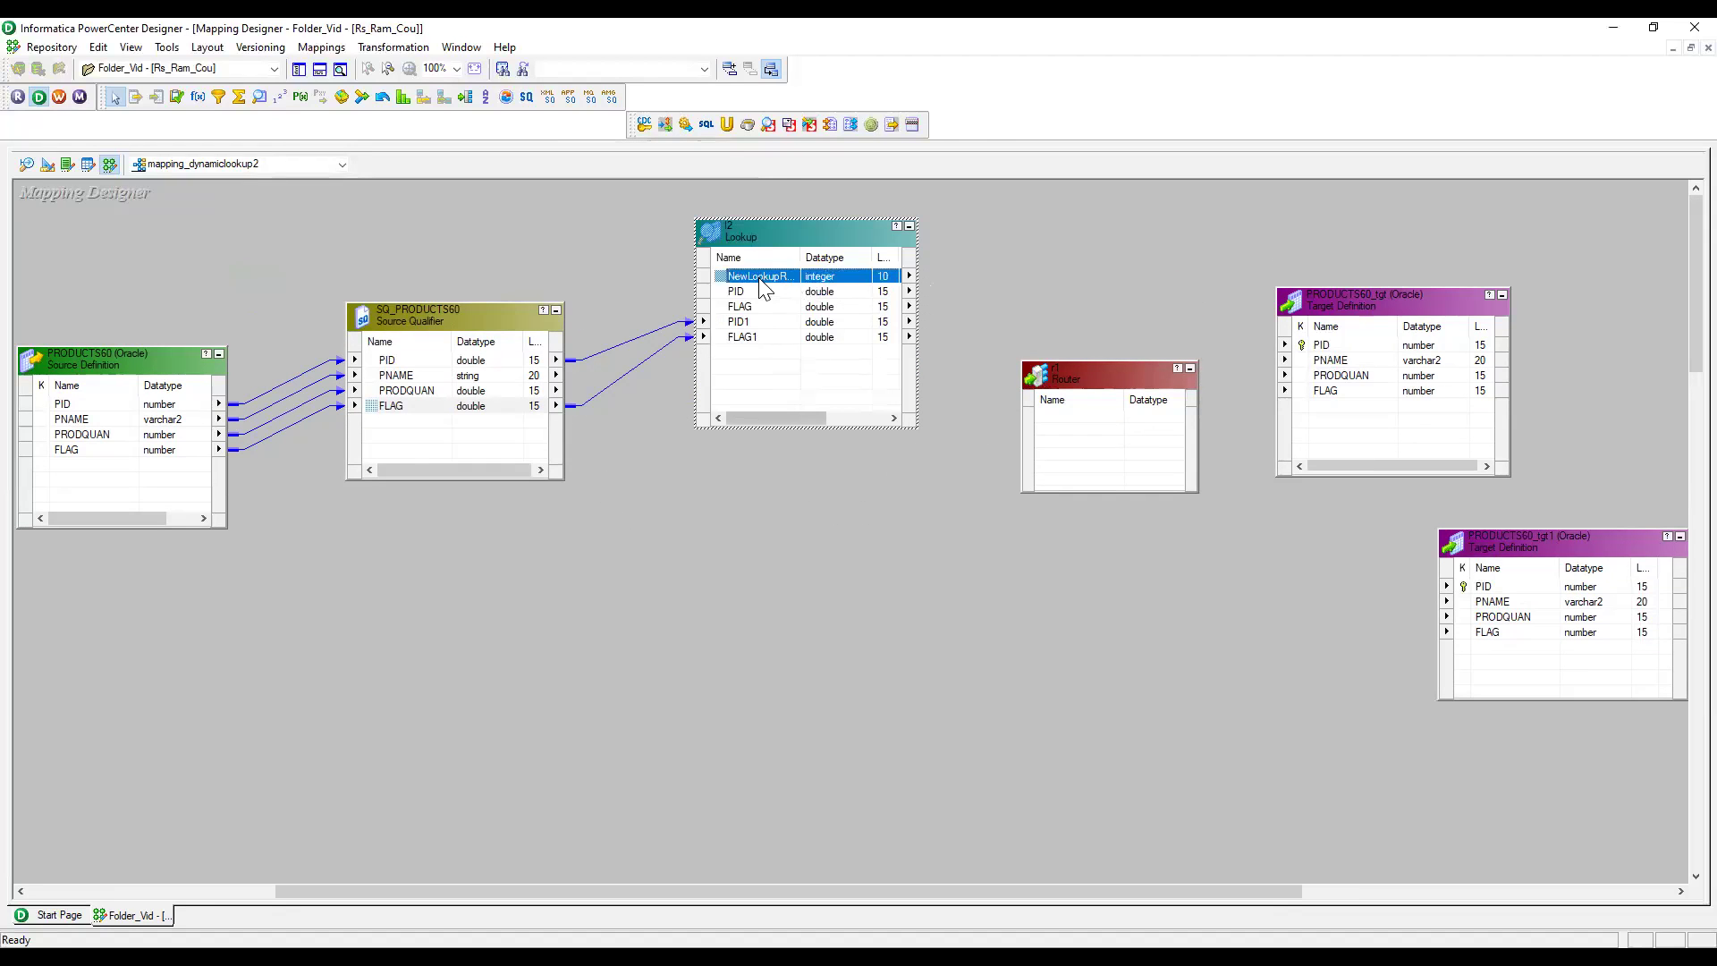
drag(759, 279, 1061, 431)
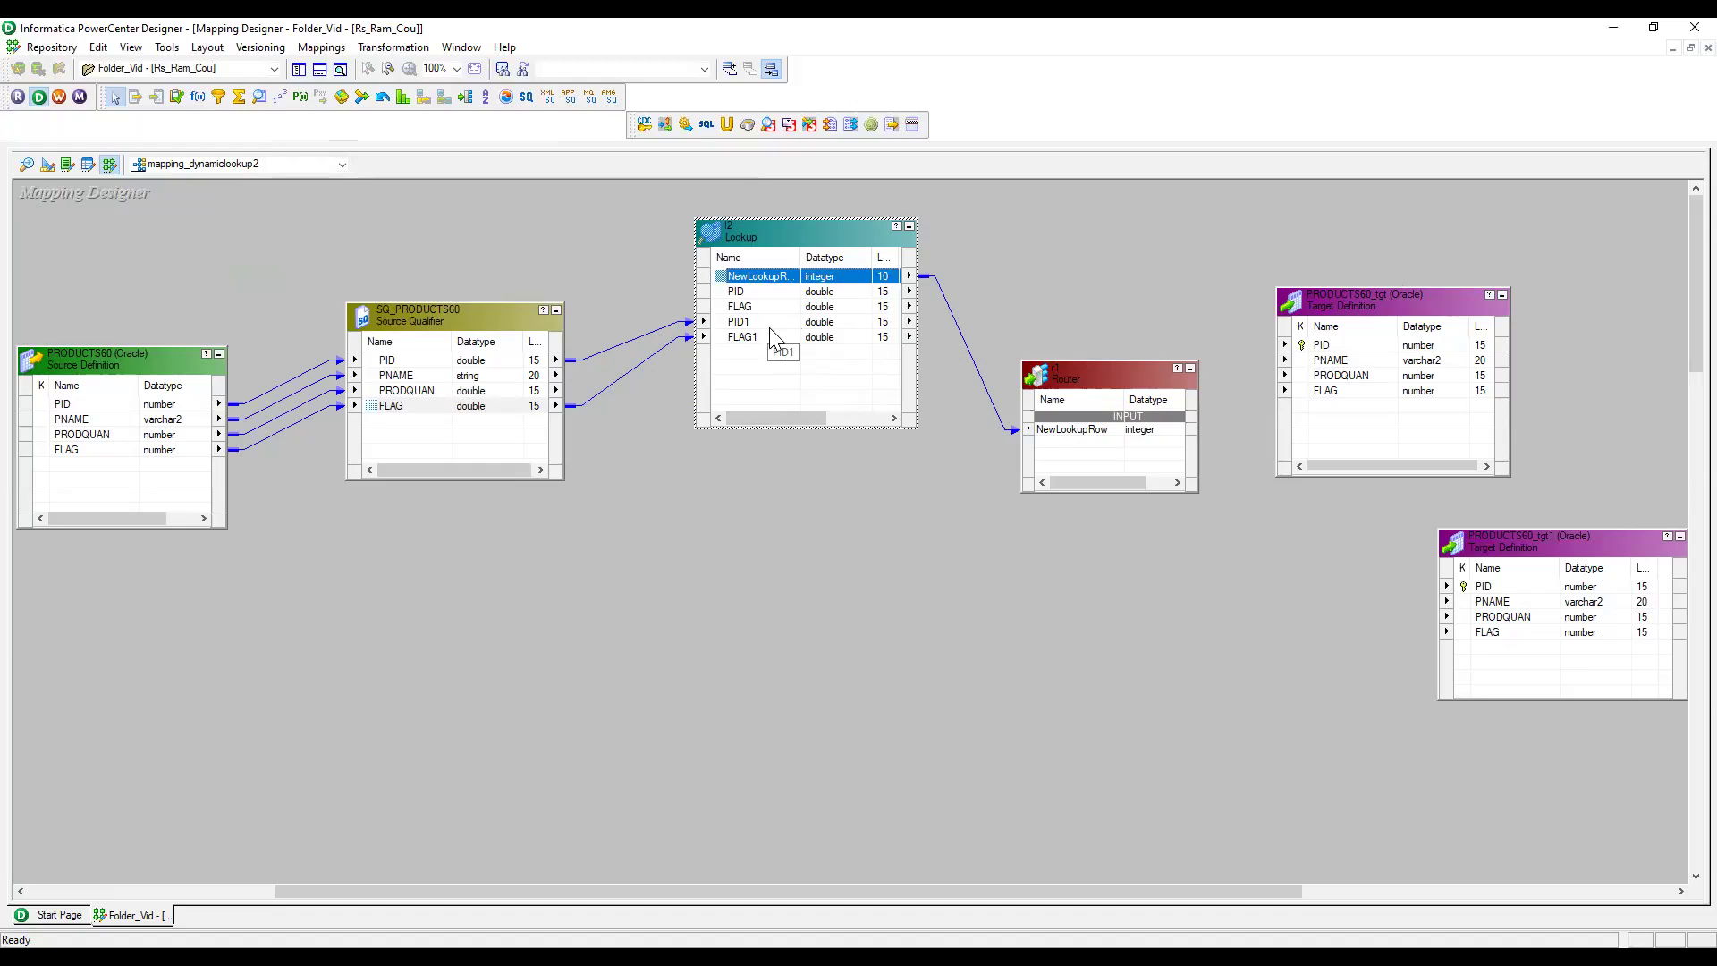
click(758, 308)
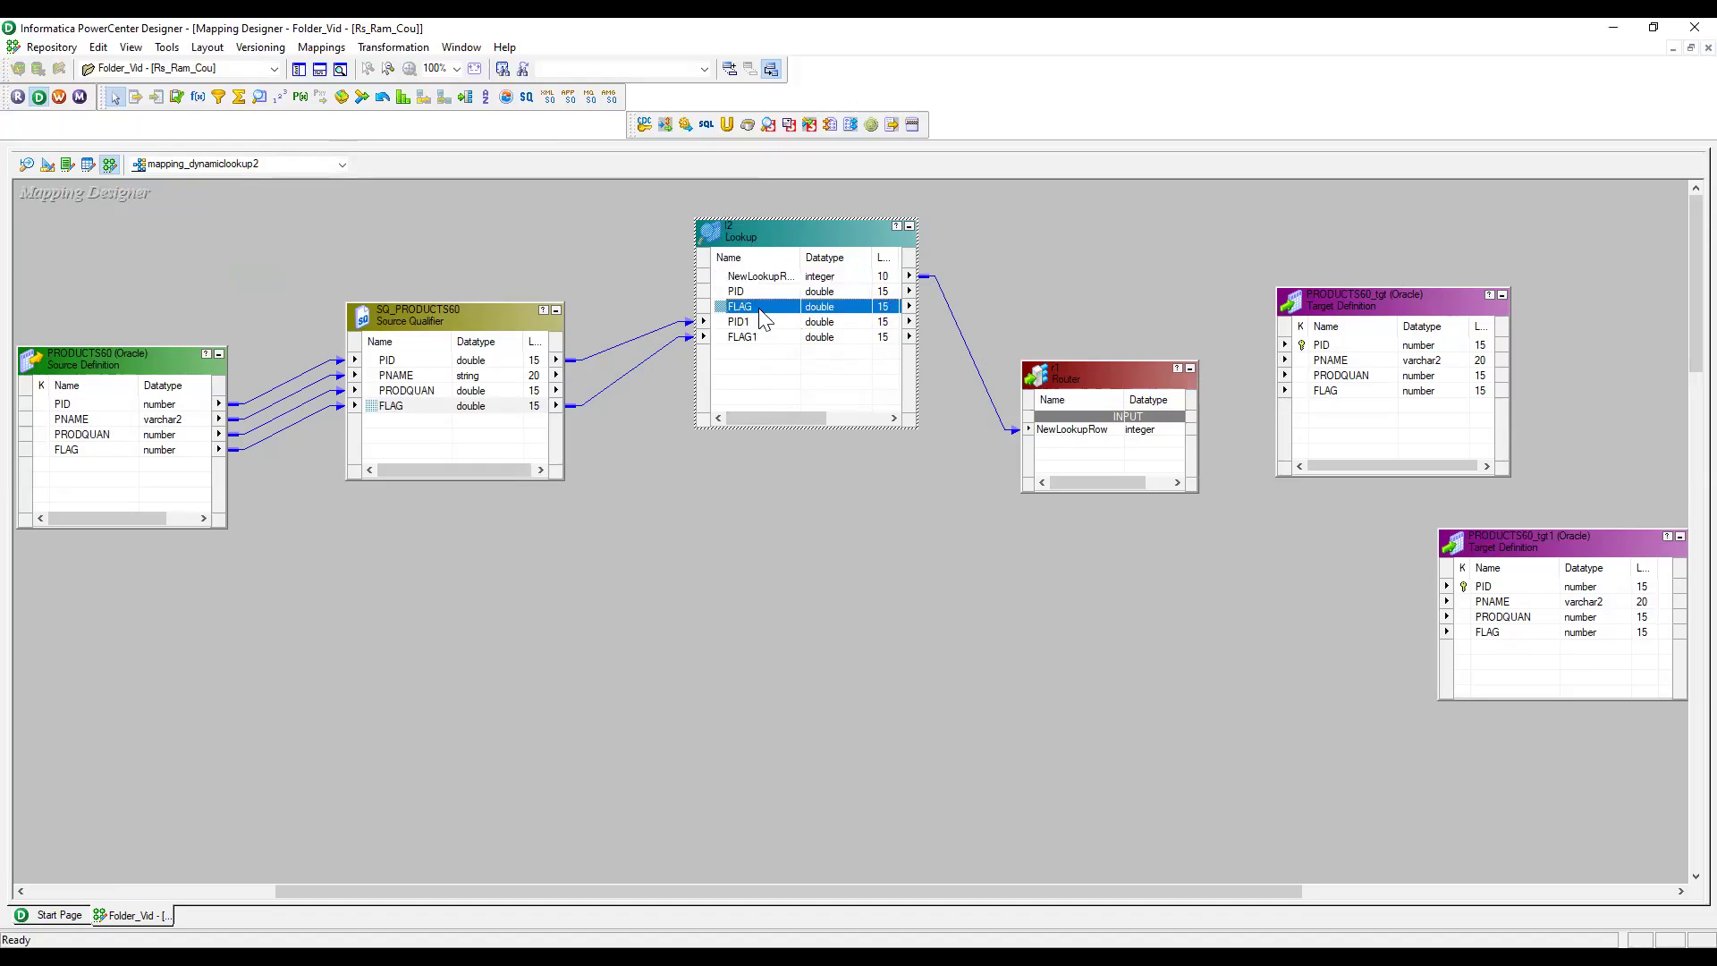
drag(760, 315, 1093, 396)
drag(1087, 382, 1098, 309)
drag(1122, 418, 1122, 480)
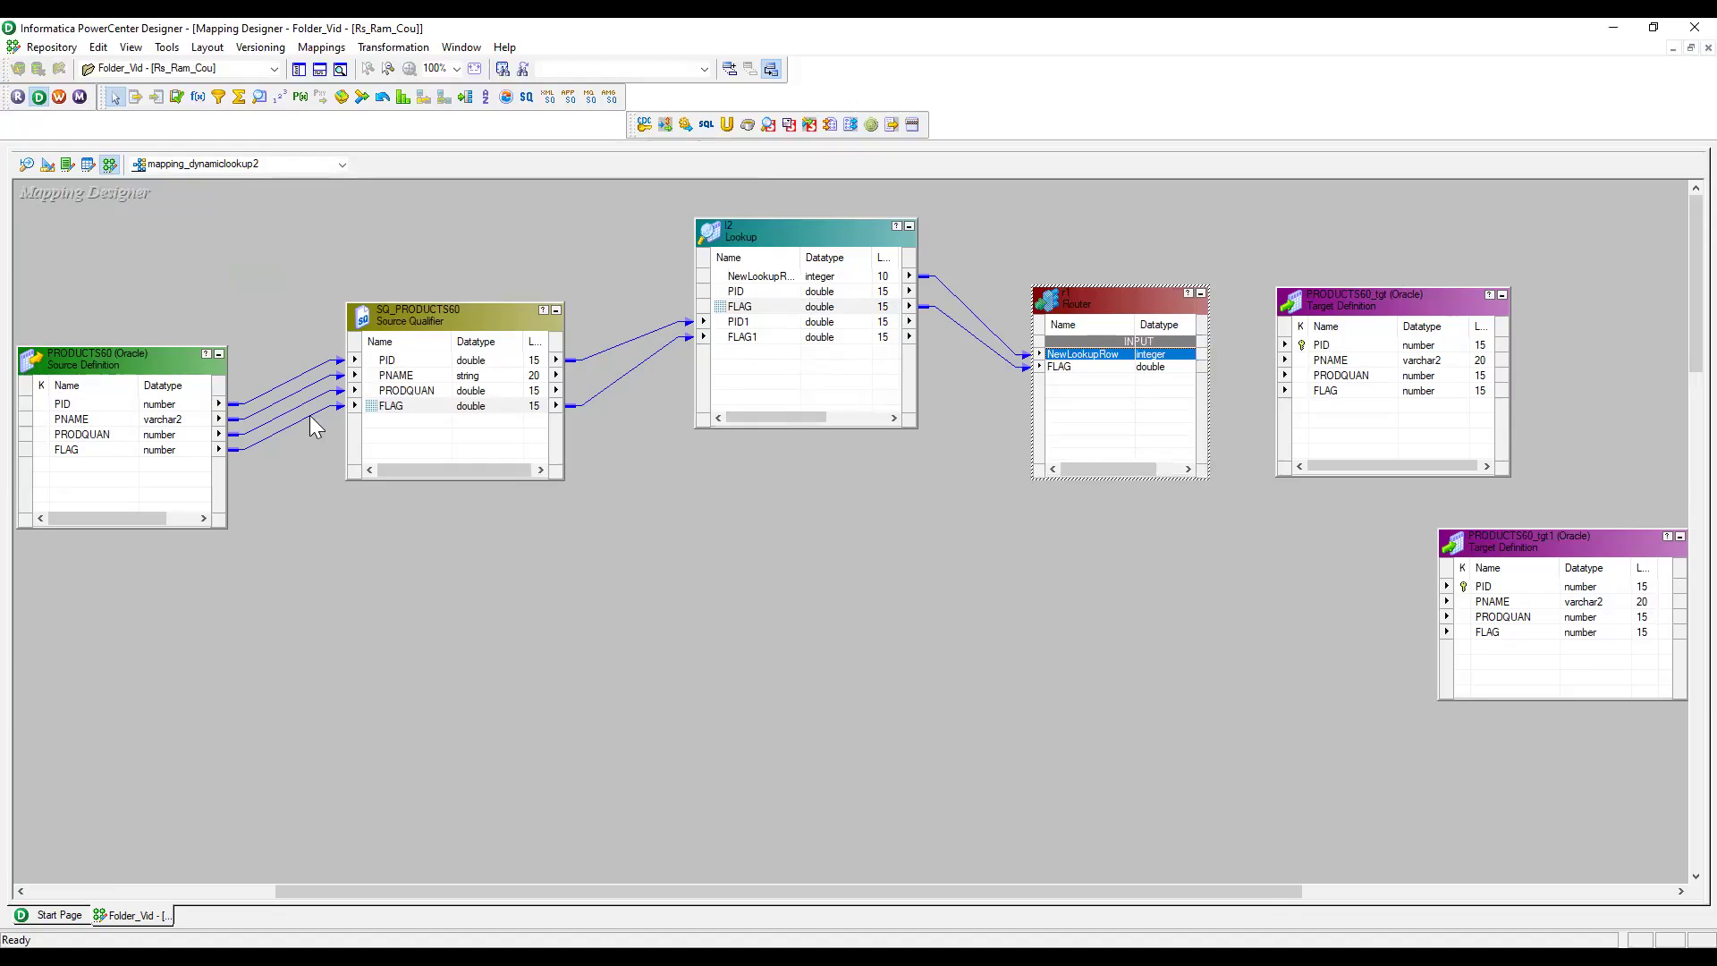
Link the PID, PNAME, PRODQUAN and FLAG ports of SQ_PRODUCTS60 to router r1.
click(400, 361)
drag(395, 375, 395, 378)
key(shift+Down)
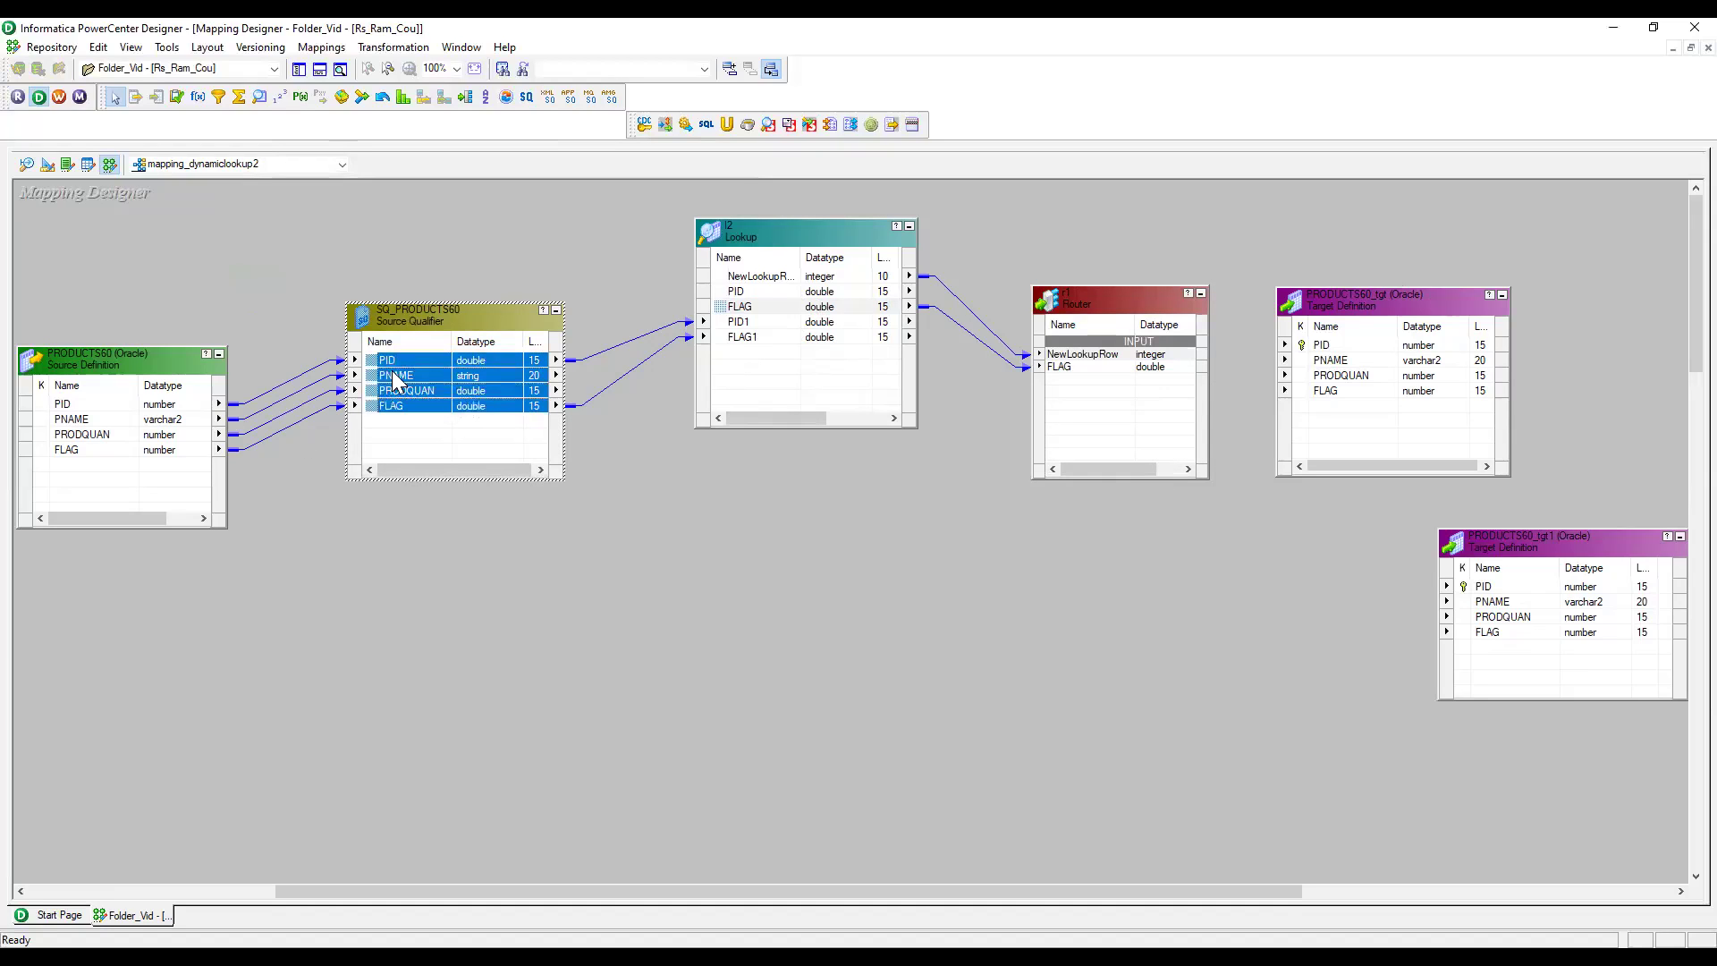
drag(411, 367, 1102, 354)
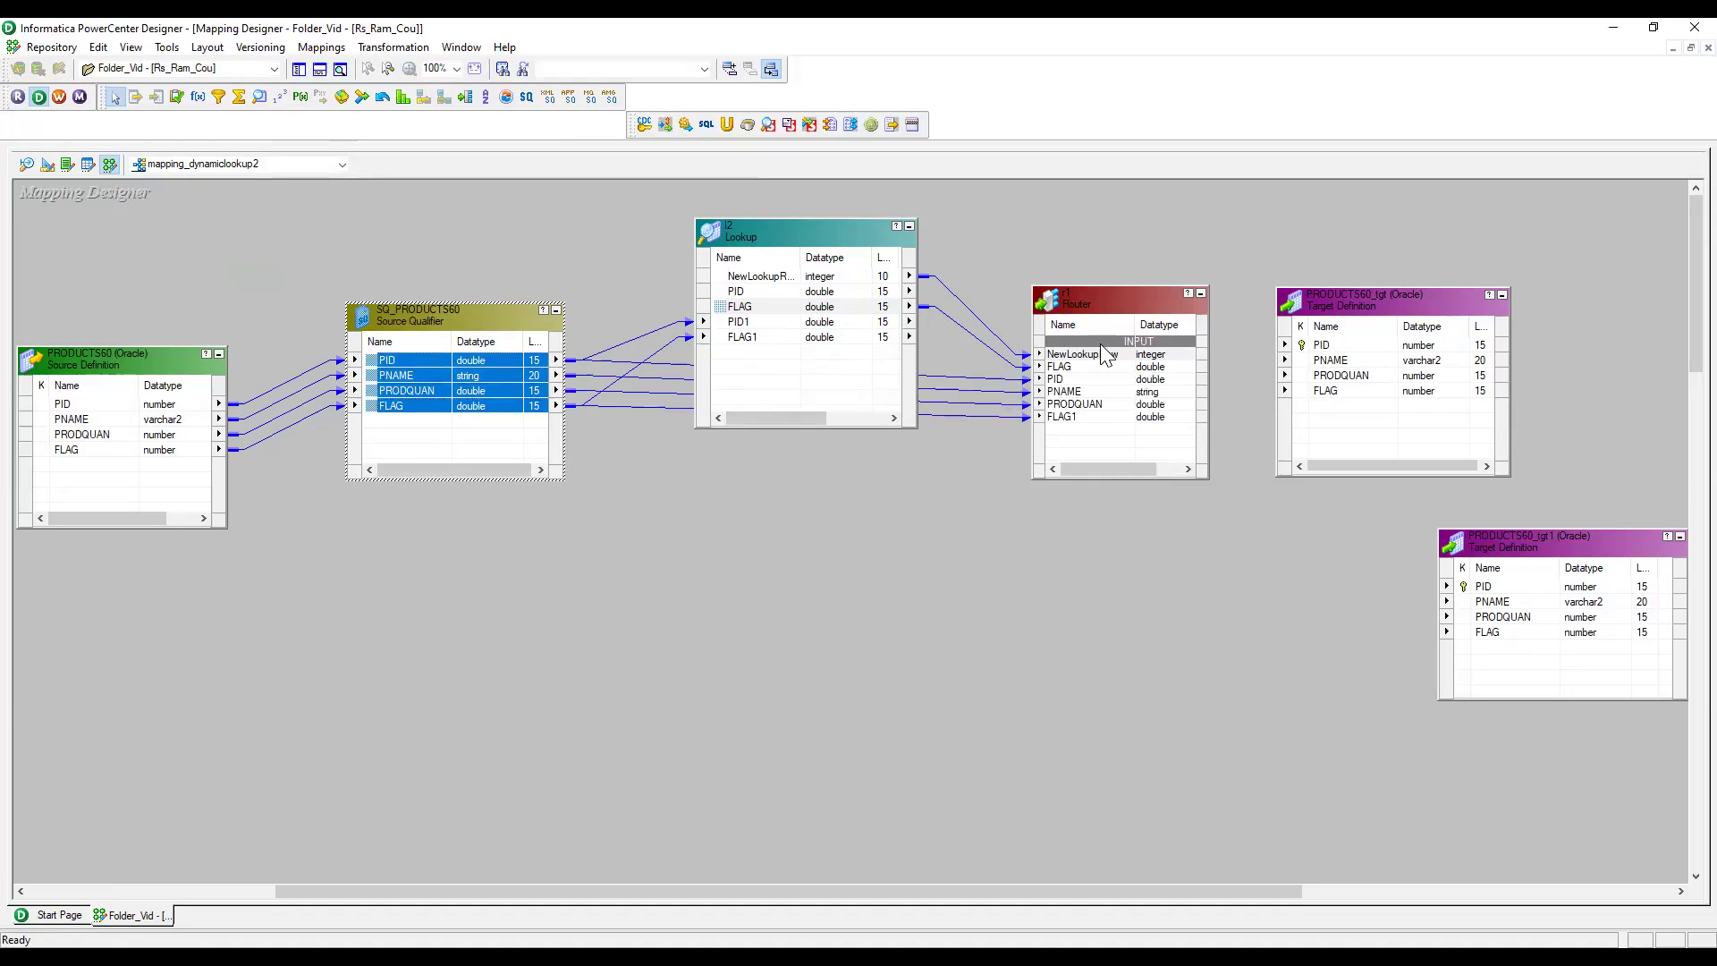
Rename router r1's FLAG port coming from the lookup as lookup_FLAG.
double_click(1088, 294)
click(355, 172)
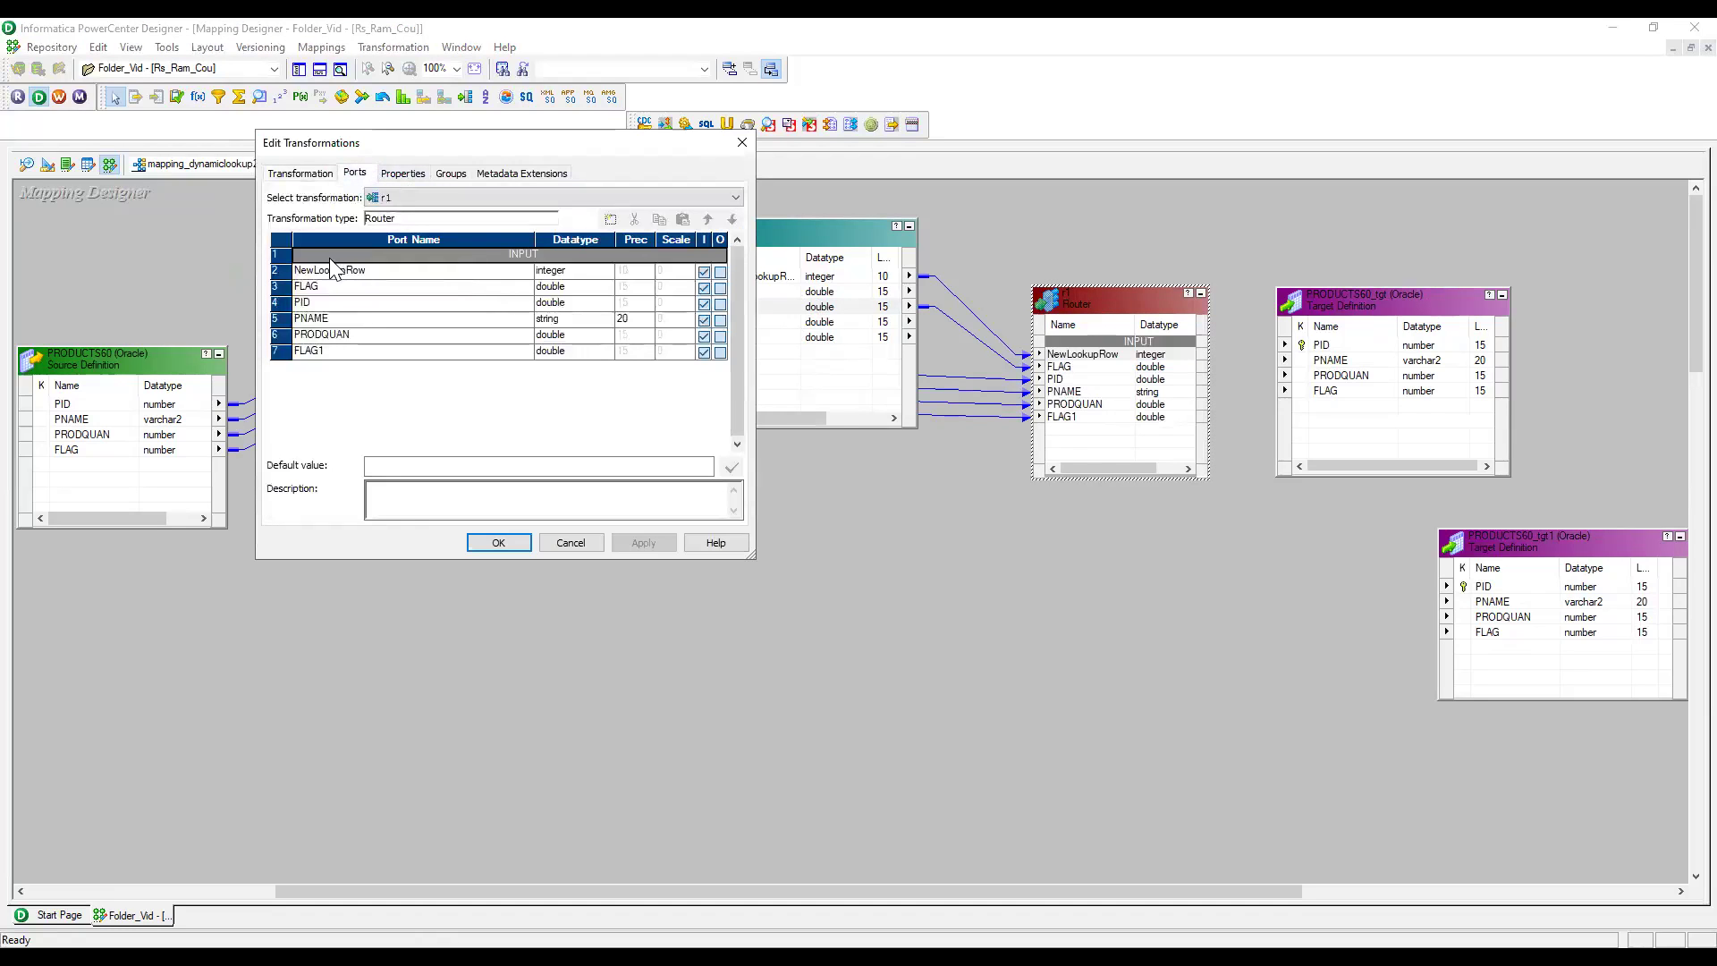
click(313, 302)
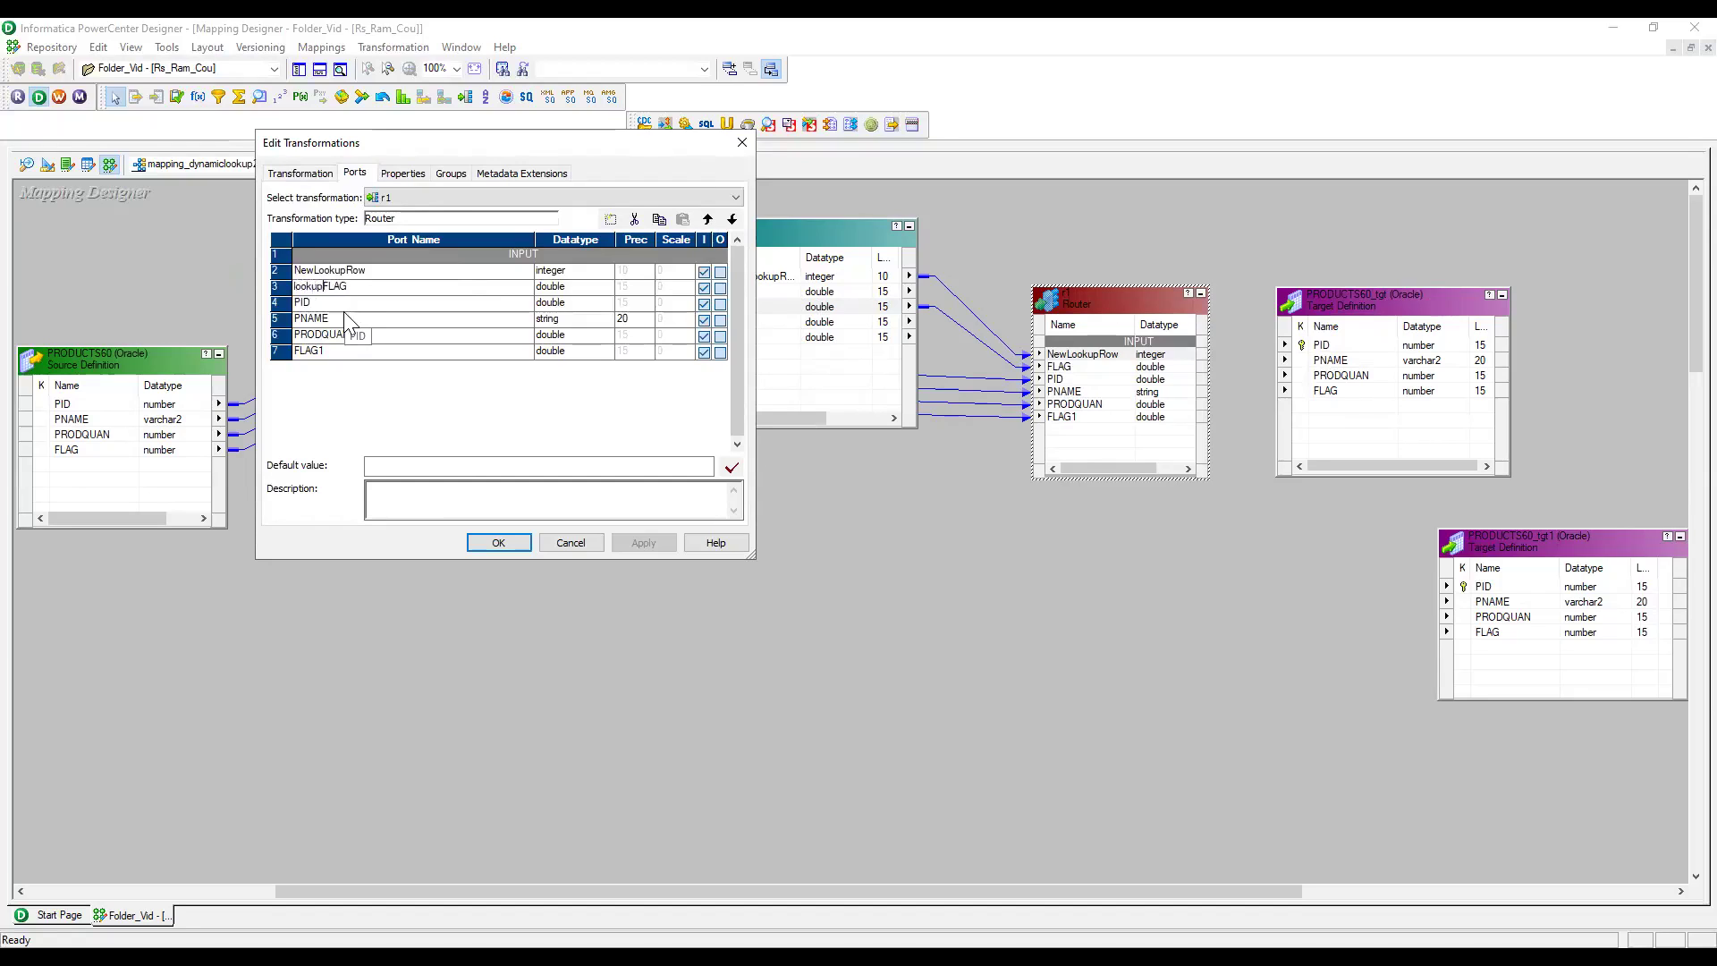
text(_)
Add two groups to router r1 and name them insert and update.
click(447, 173)
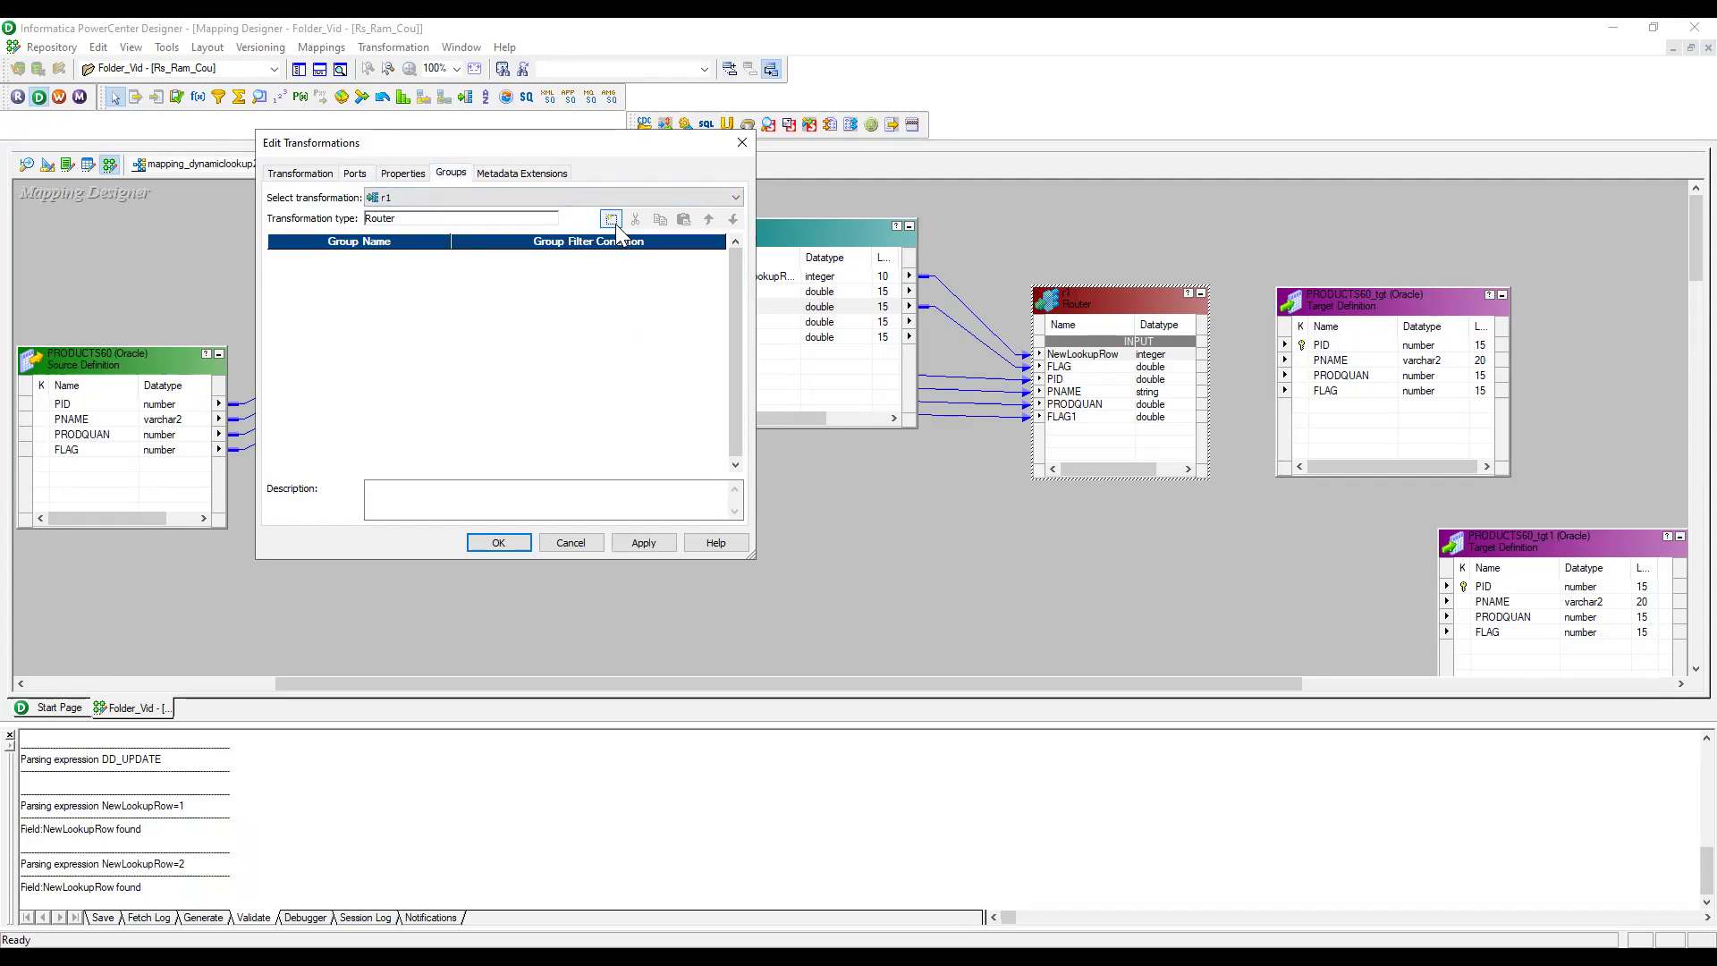
click(615, 224)
click(614, 220)
click(345, 257)
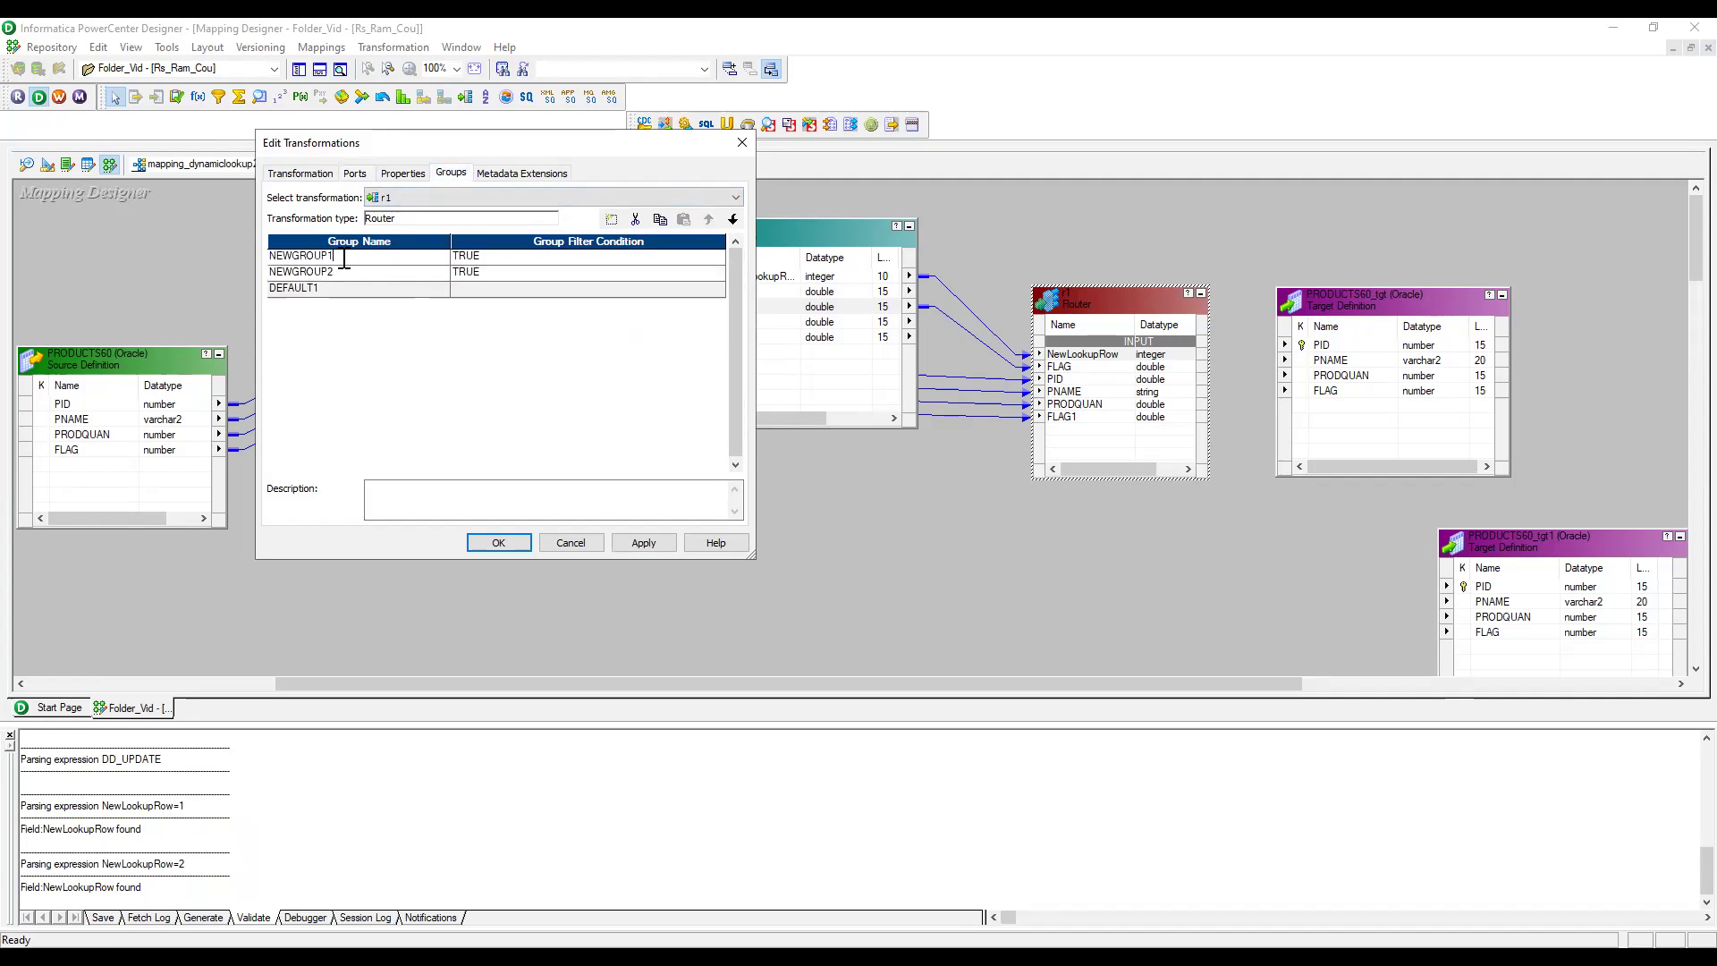
drag(344, 258, 218, 263)
text(insnert)
key(BackSpace)
key(BackSpace)
key(BackSpace)
key(BackSpace)
key(BackSpace)
text(sert)
click(333, 272)
drag(334, 273, 241, 269)
text(update)
Set the insert group's filter condition to NewLookupRow=1.
click(719, 255)
click(719, 254)
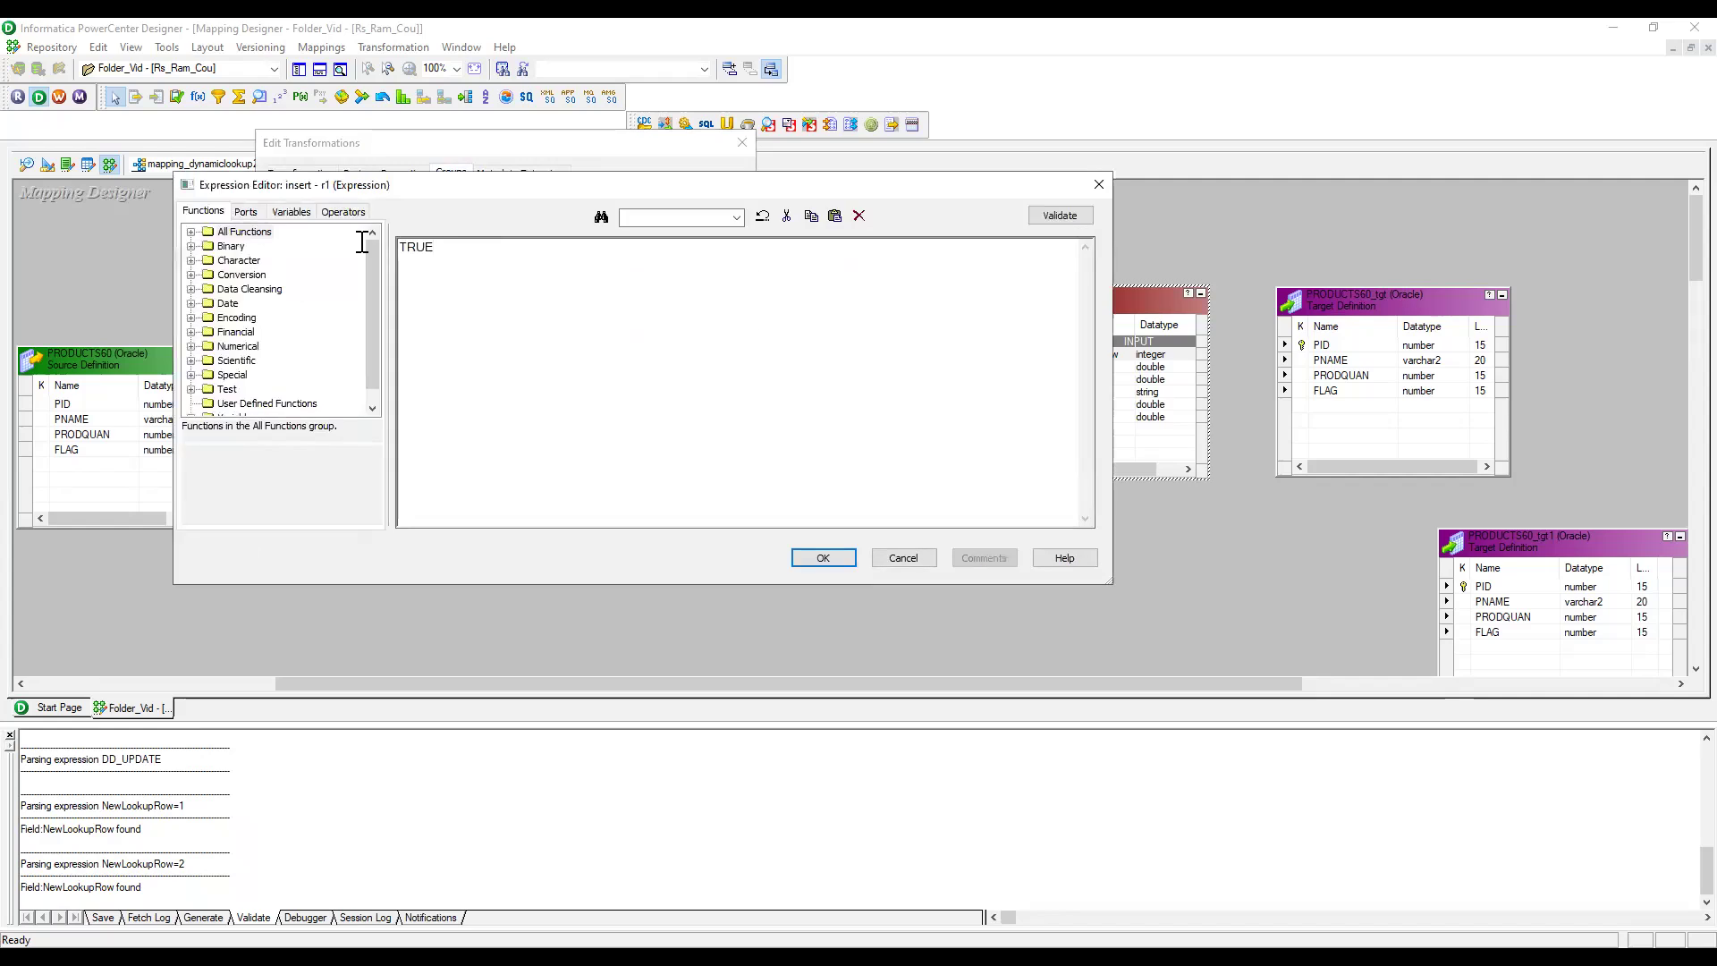
key(ctrl+a)
key(Delete)
click(248, 213)
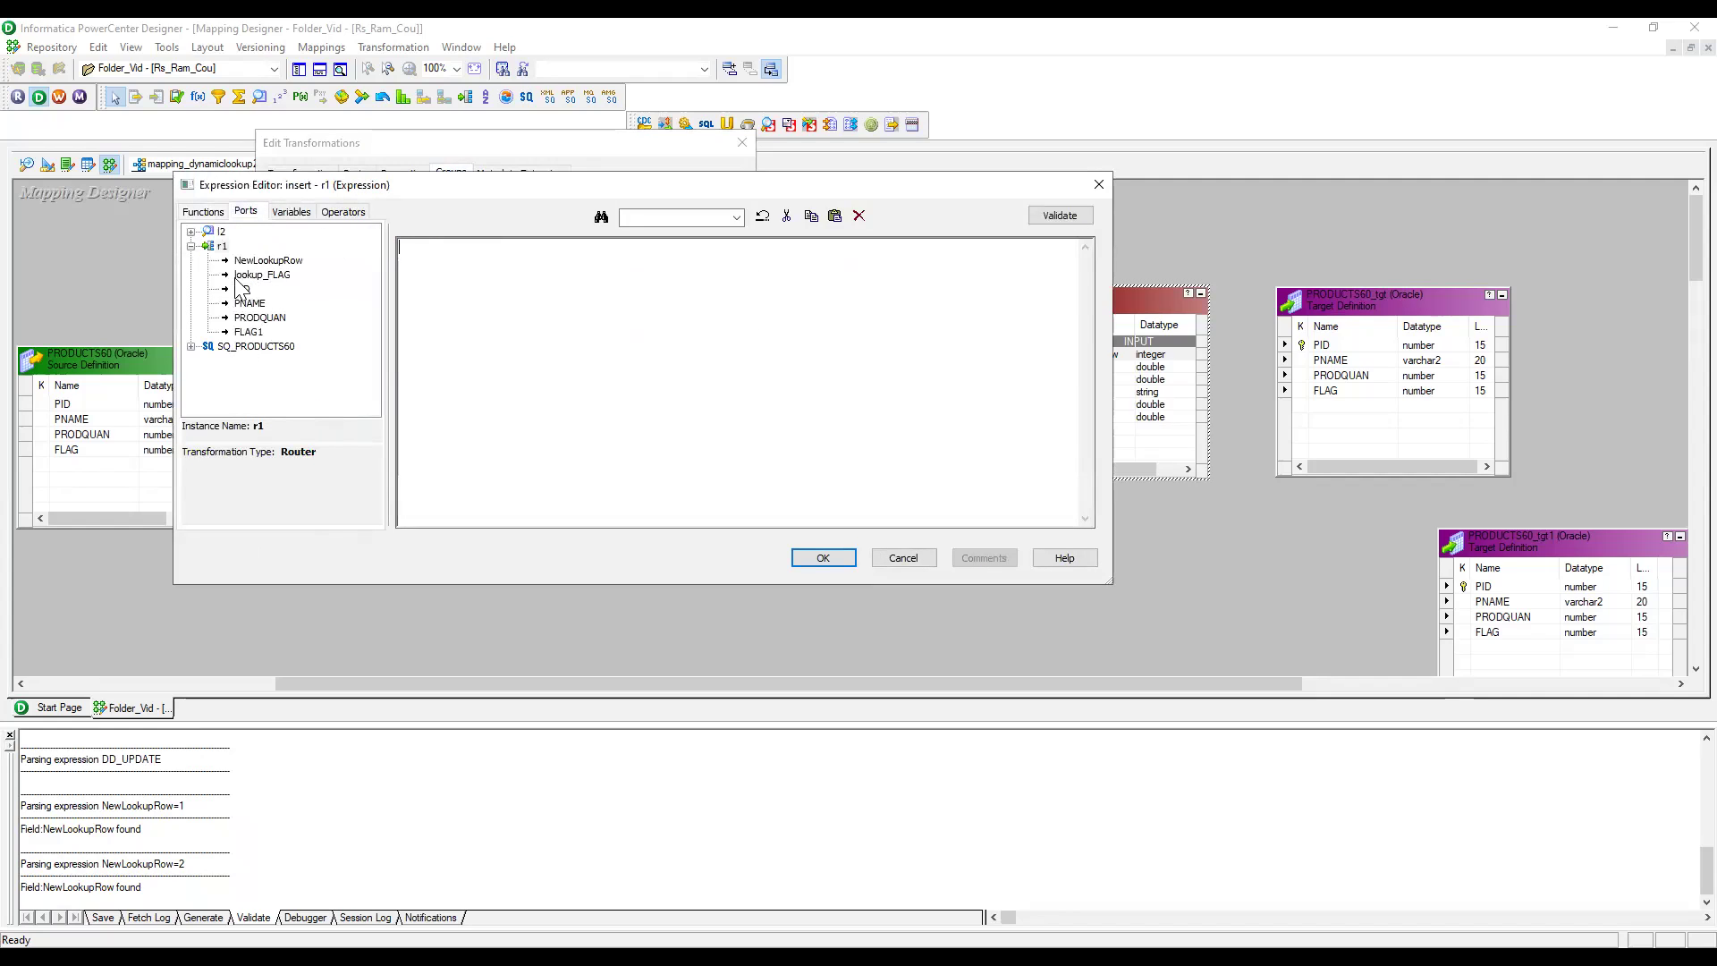
double_click(267, 261)
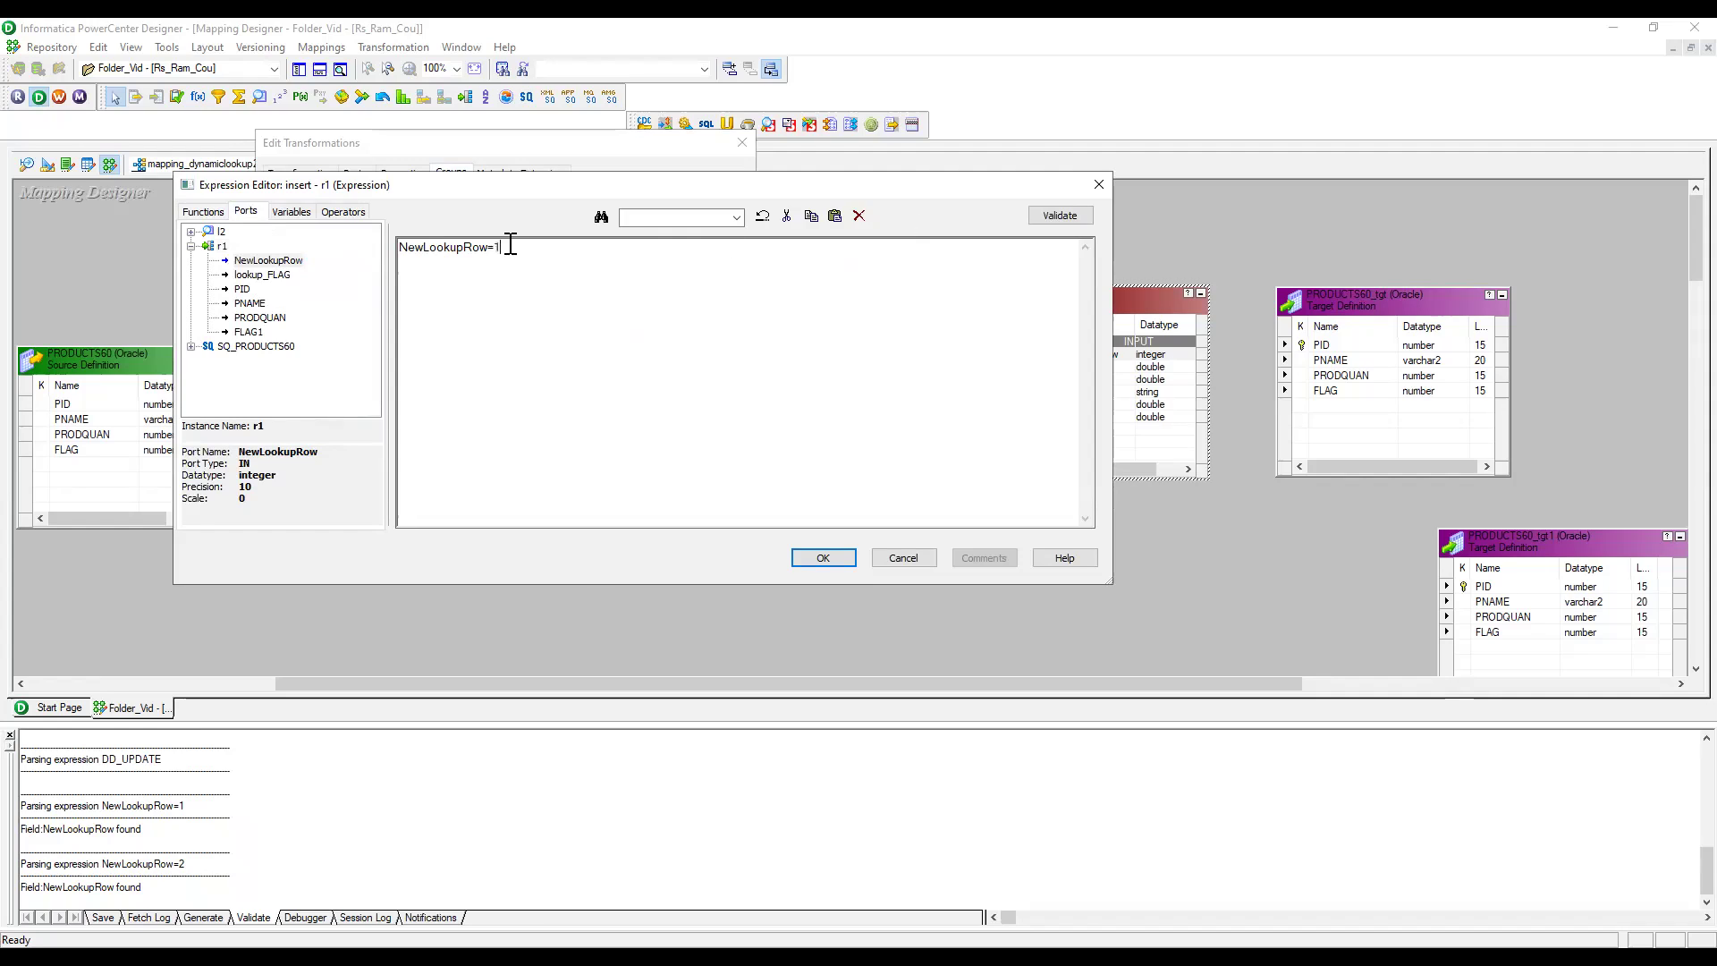
drag(510, 247, 392, 239)
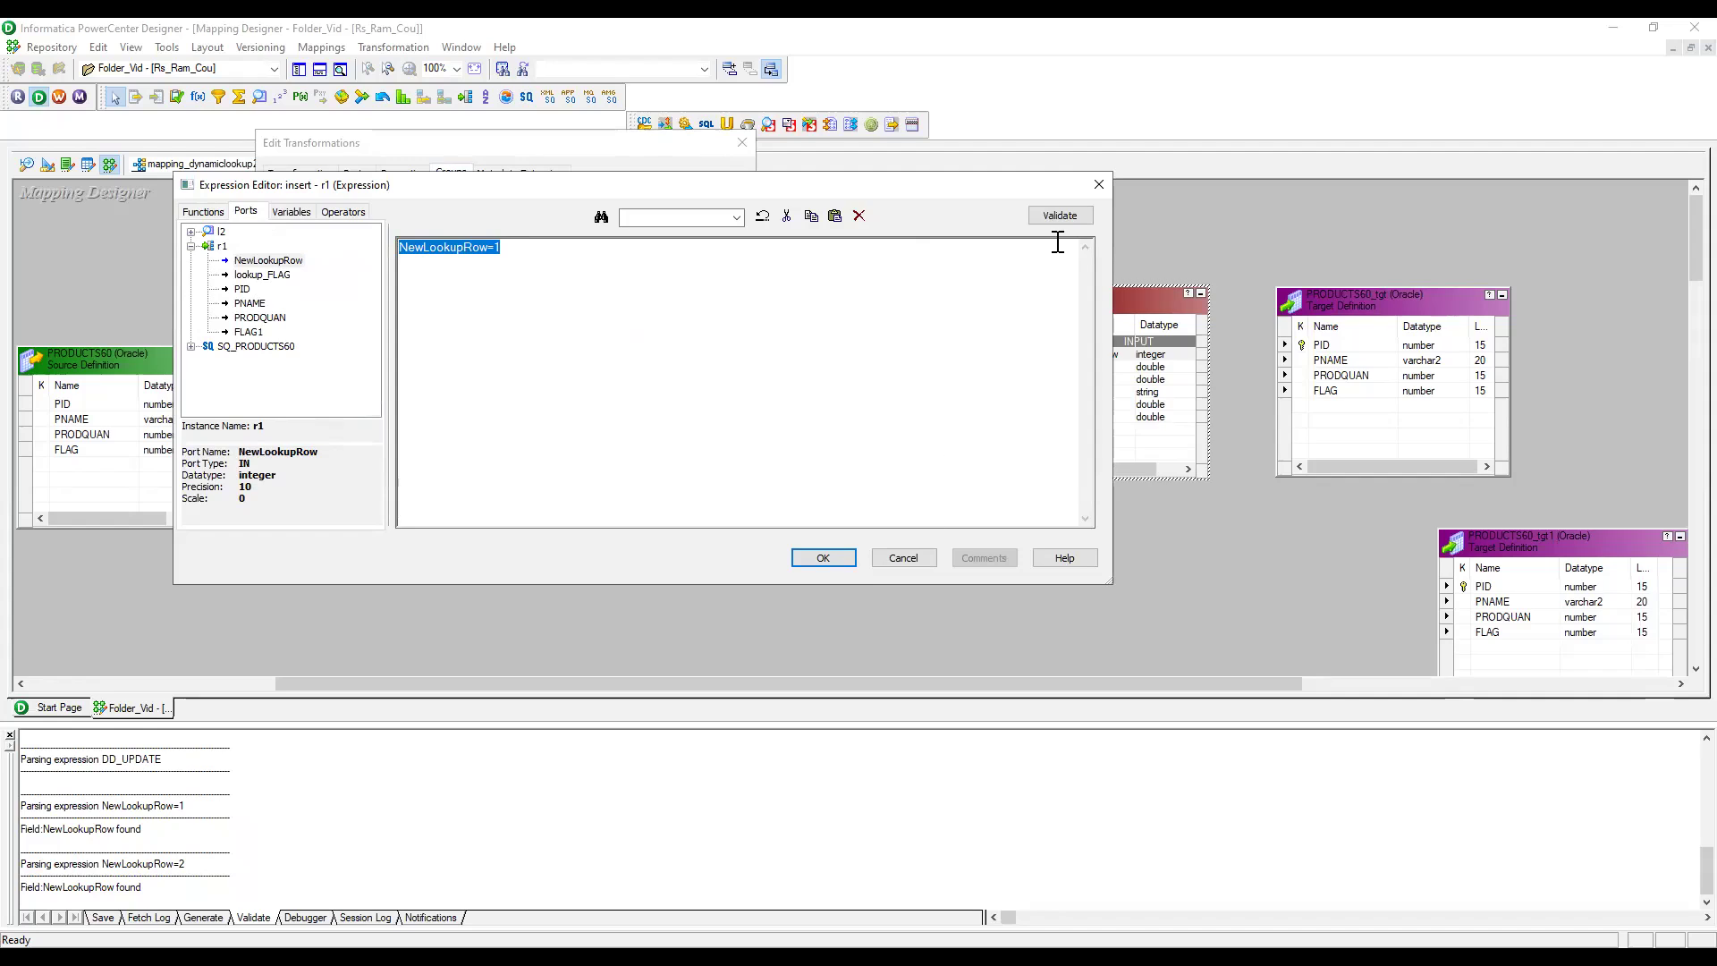
click(822, 557)
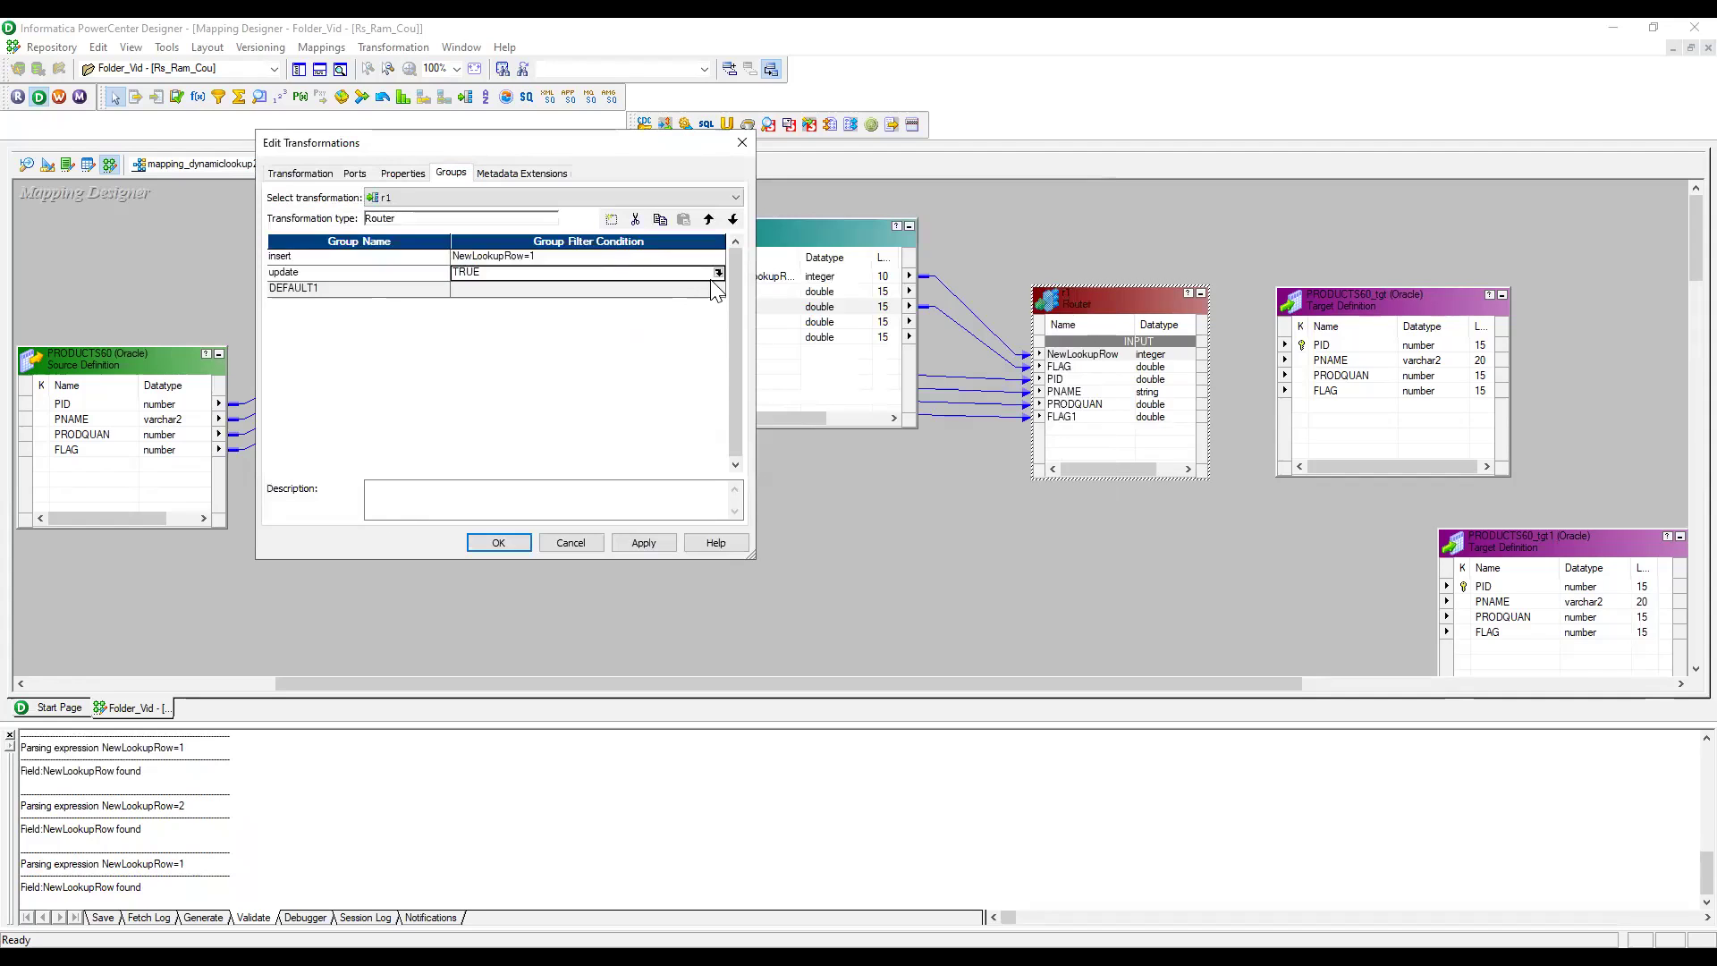
Set the update group's filter condition to NewLookupRow=2, validate it, and apply the router changes.
click(716, 272)
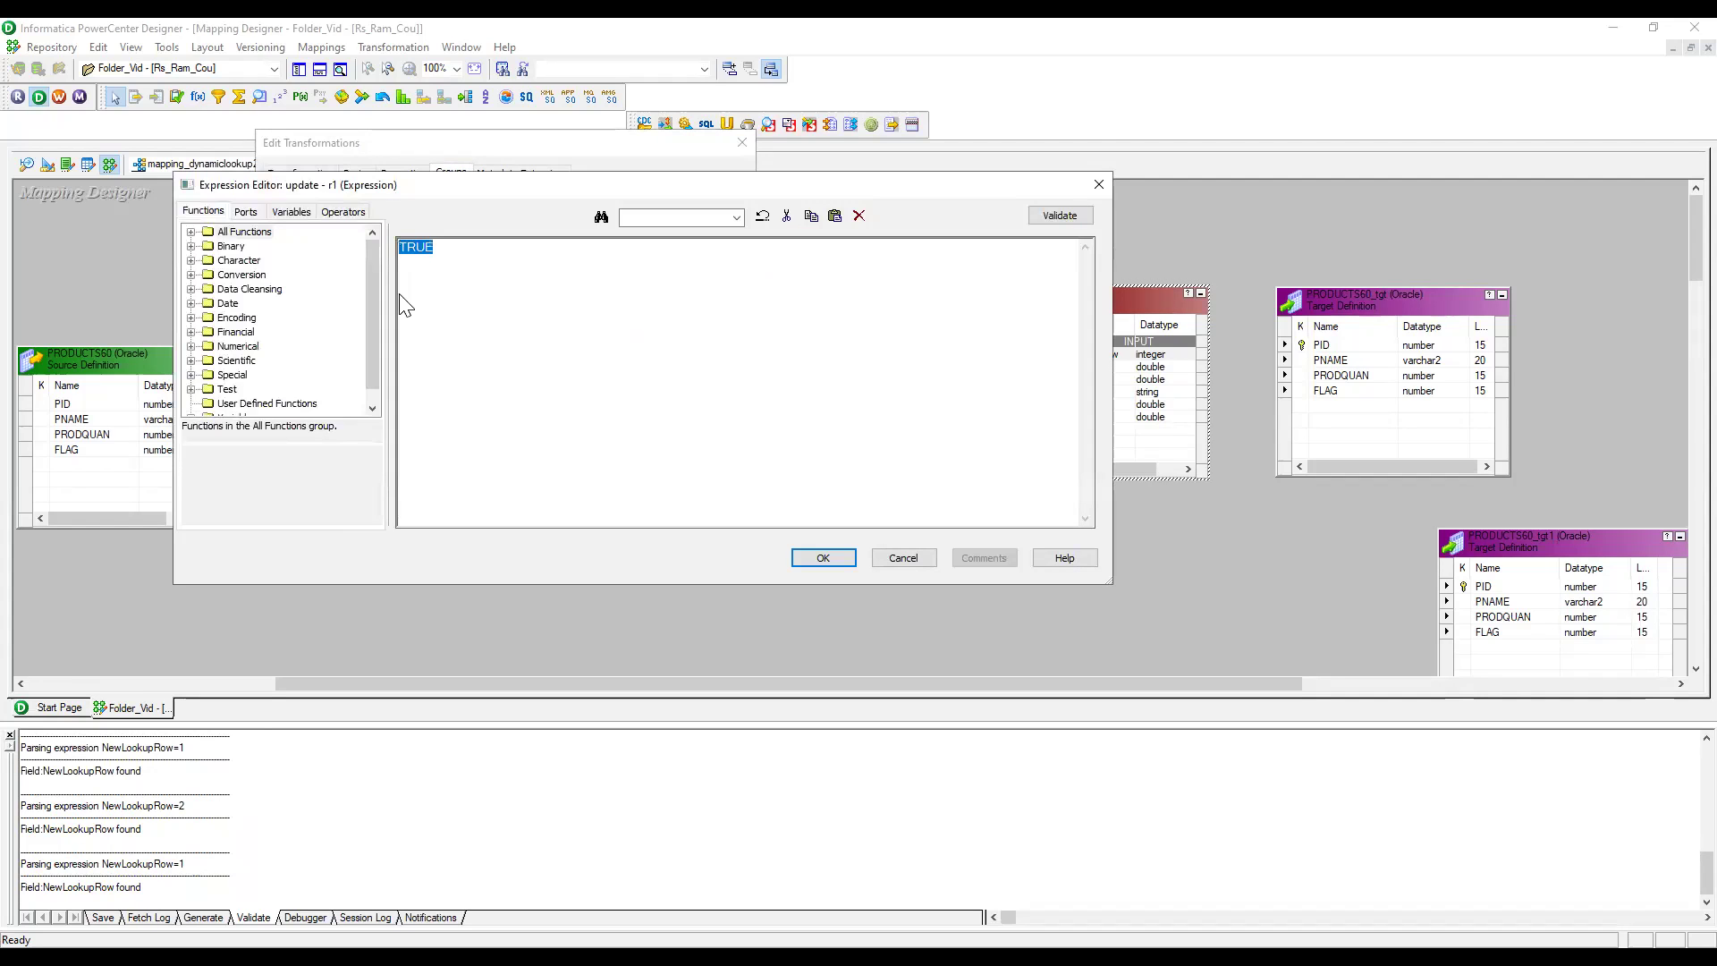
key(Delete)
click(245, 211)
double_click(264, 262)
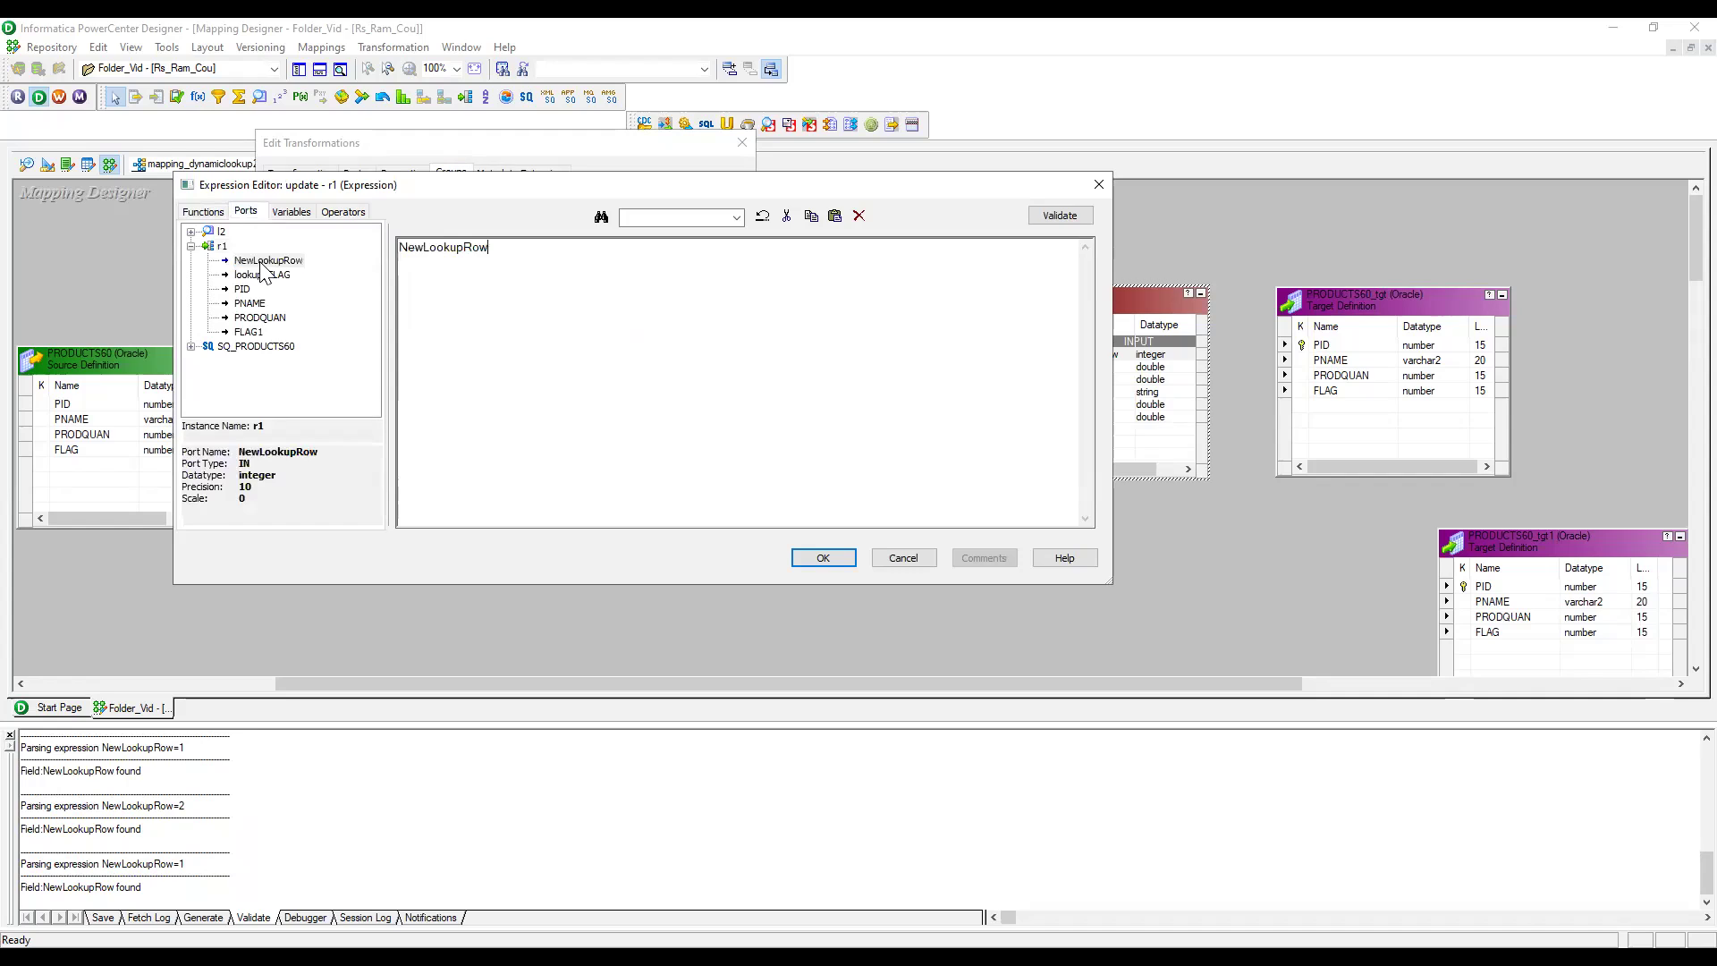
text(=2)
click(1060, 215)
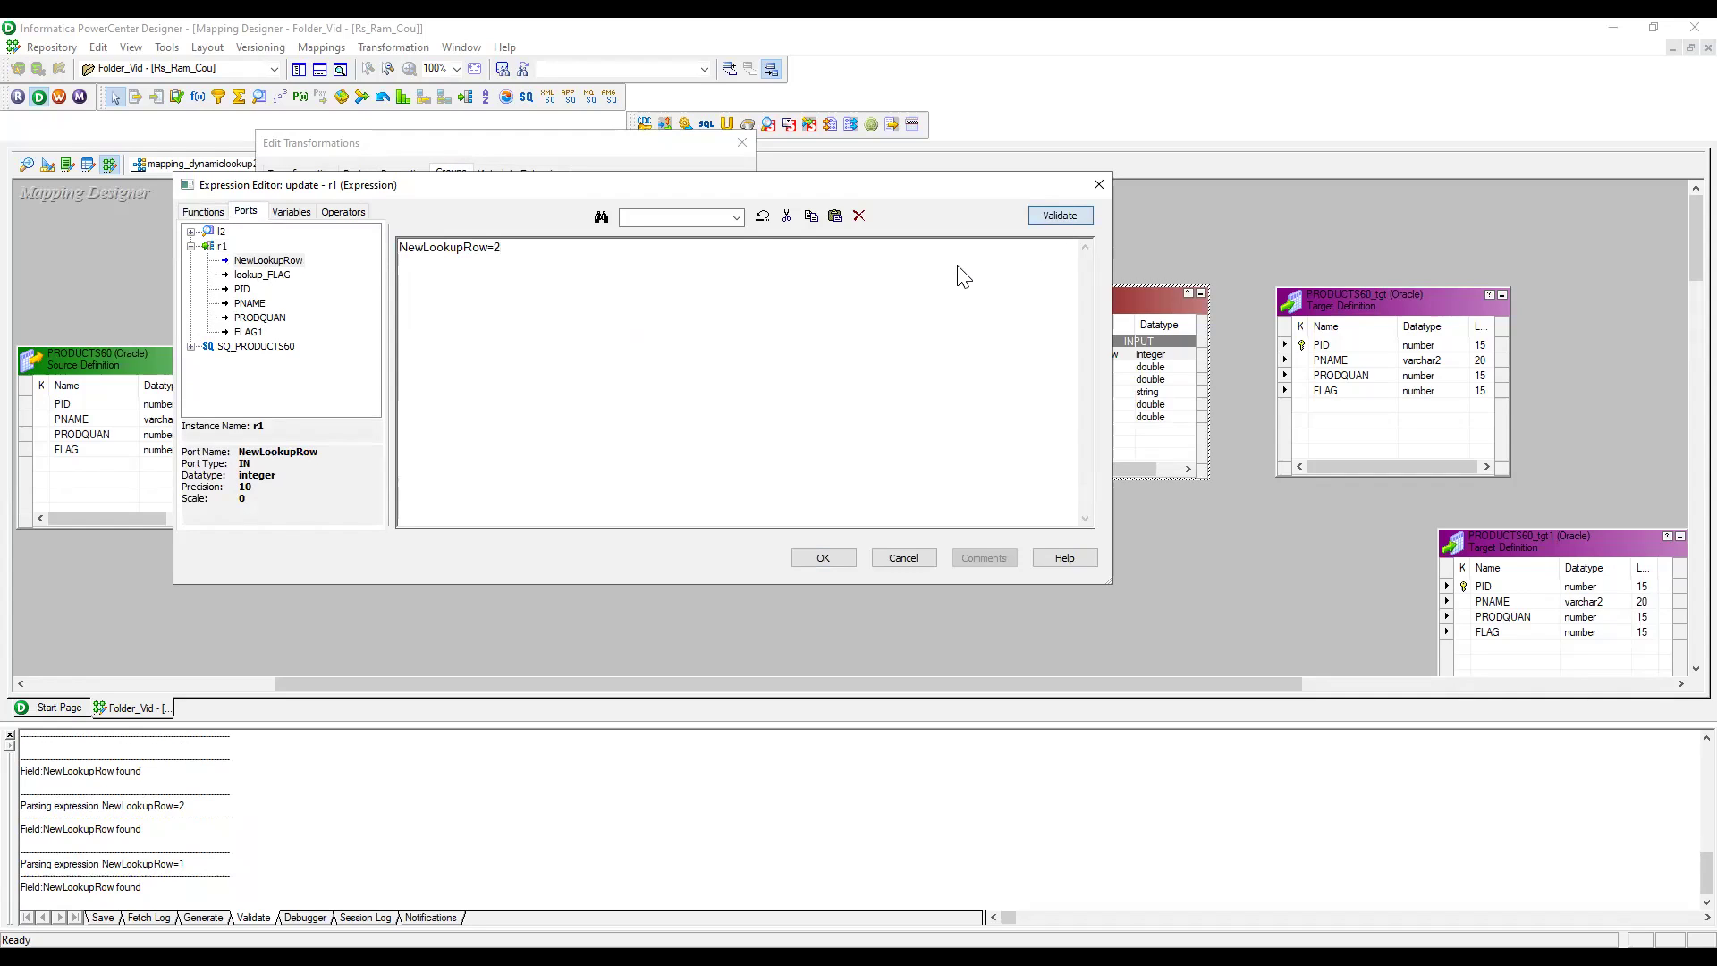
click(822, 558)
click(514, 542)
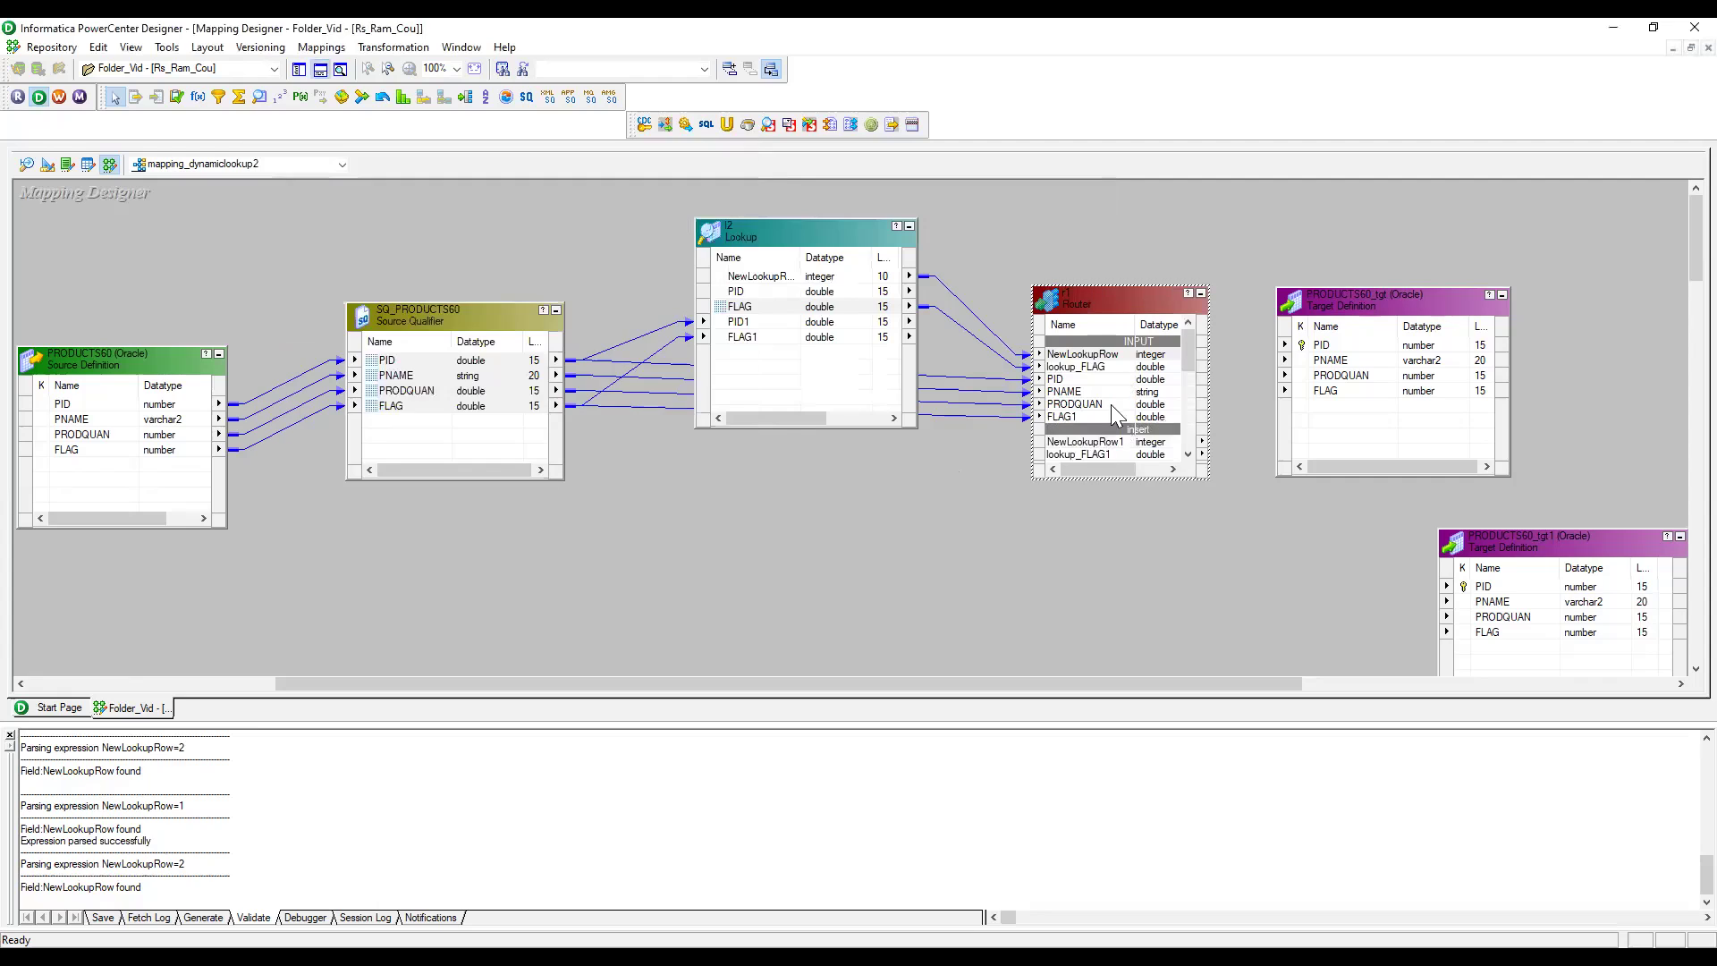
Move PRODUCTS60_tgt farther from router r1 and place an Update Strategy transformation between them.
drag(1377, 298, 1564, 277)
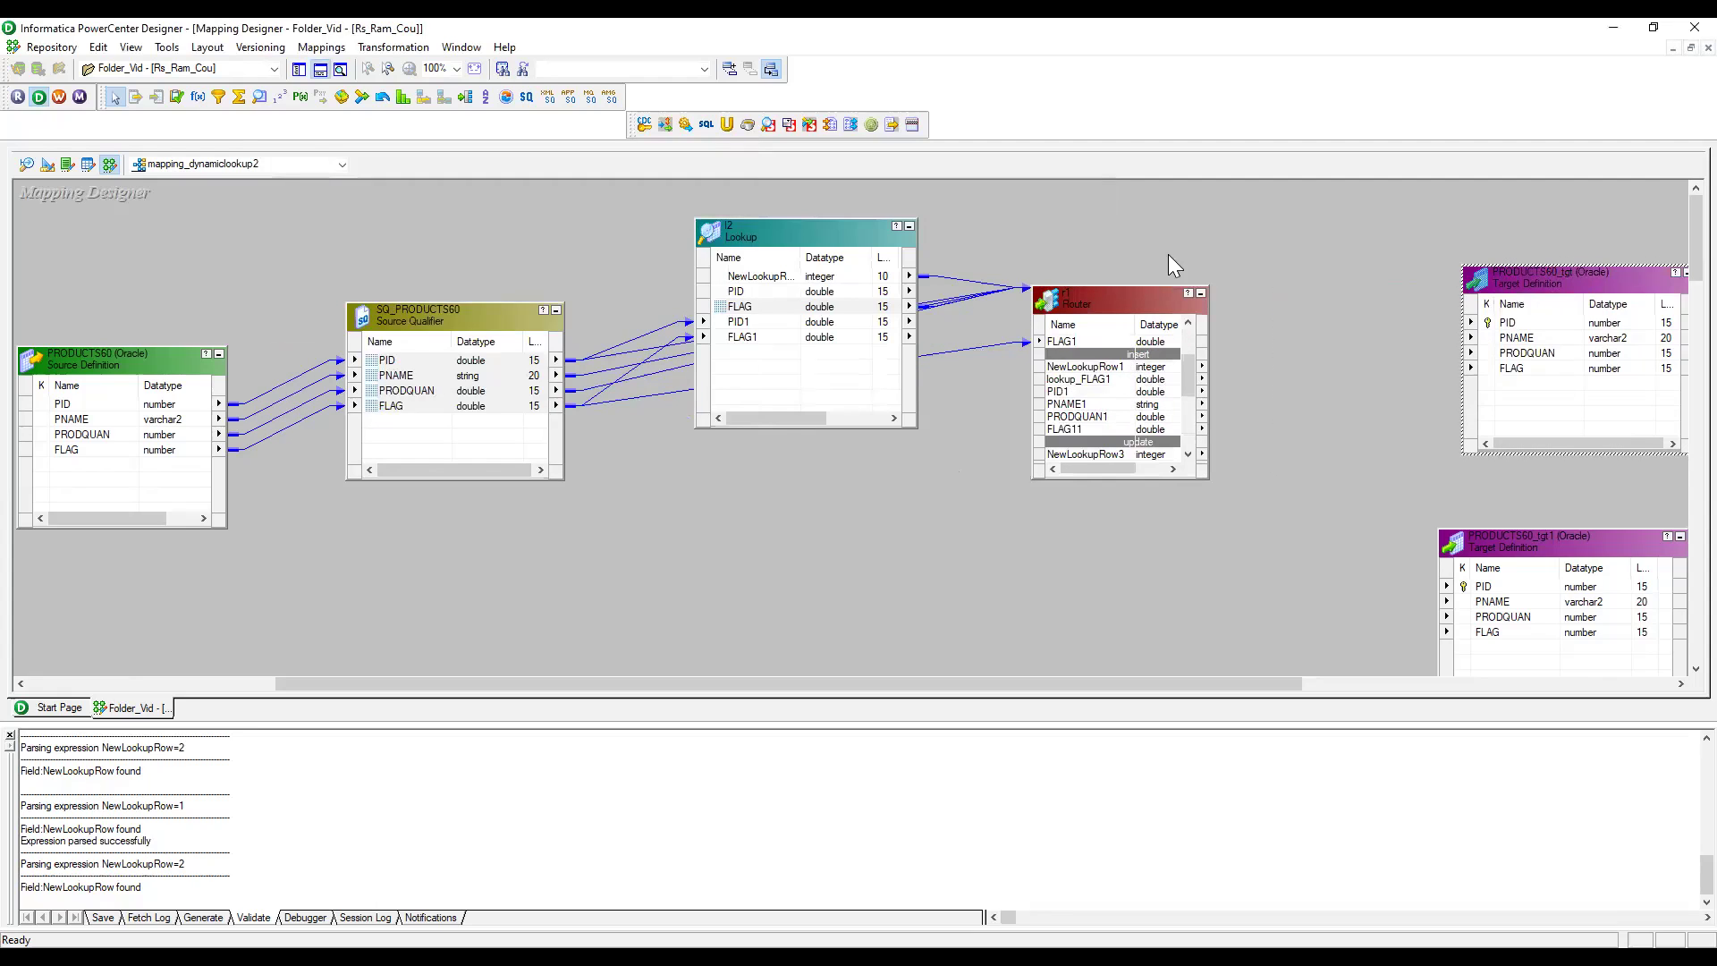
click(177, 96)
drag(1244, 270, 1333, 433)
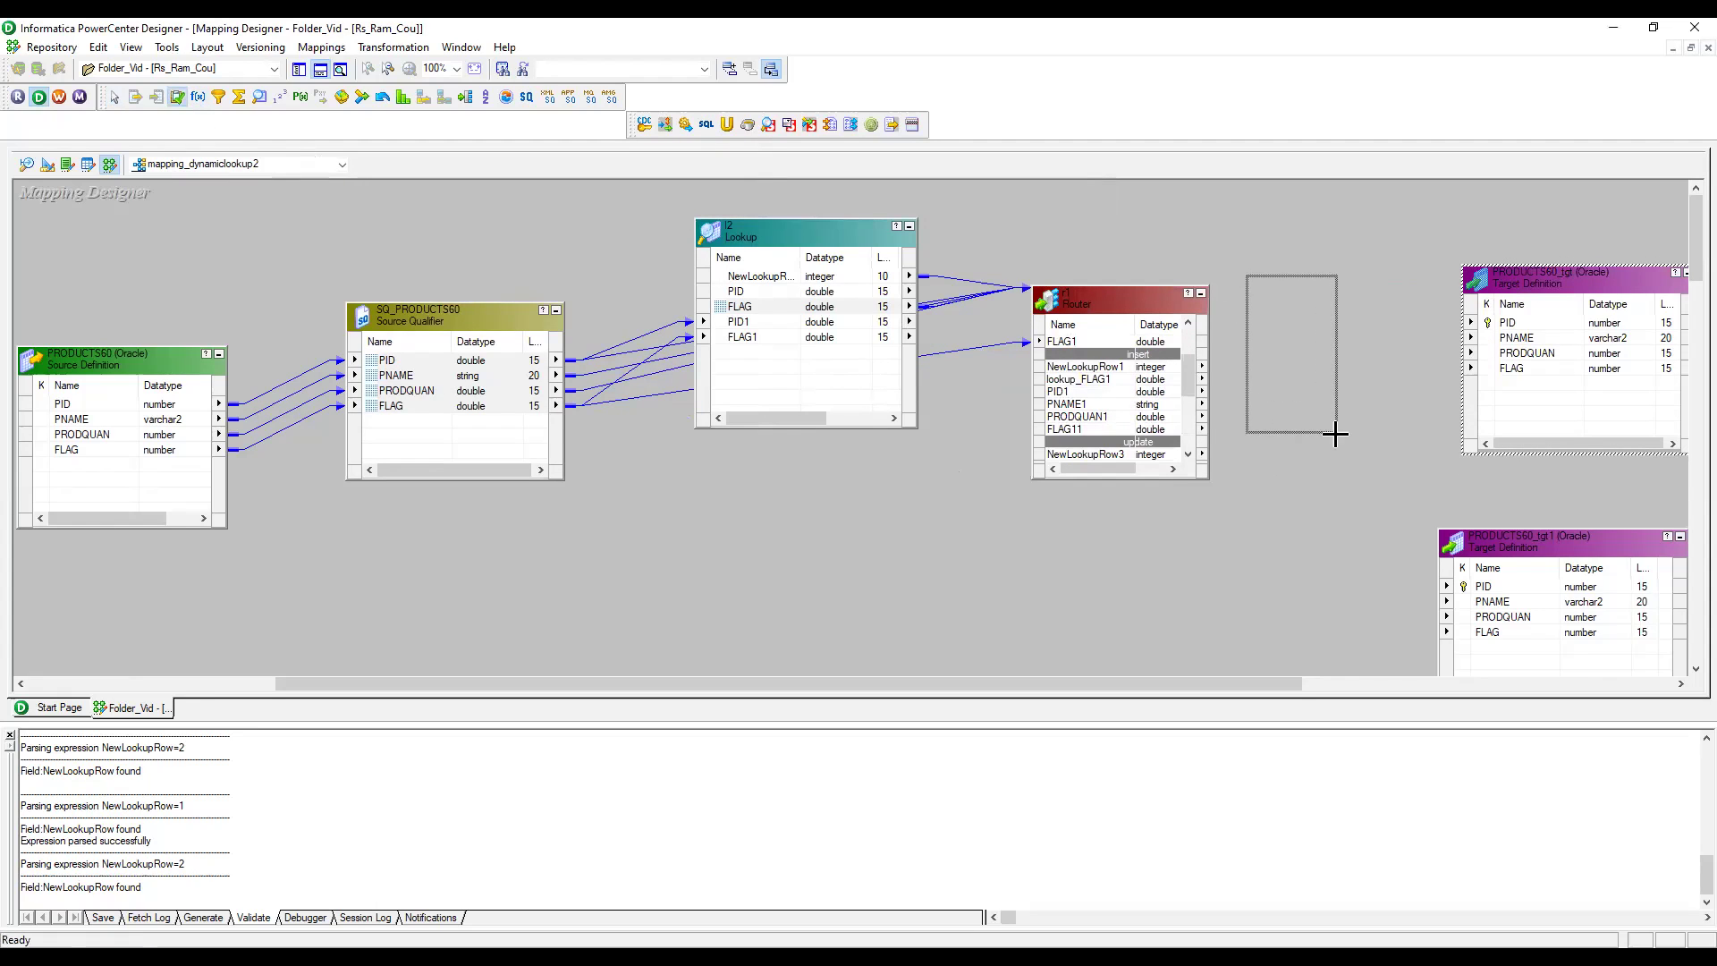
click(1081, 369)
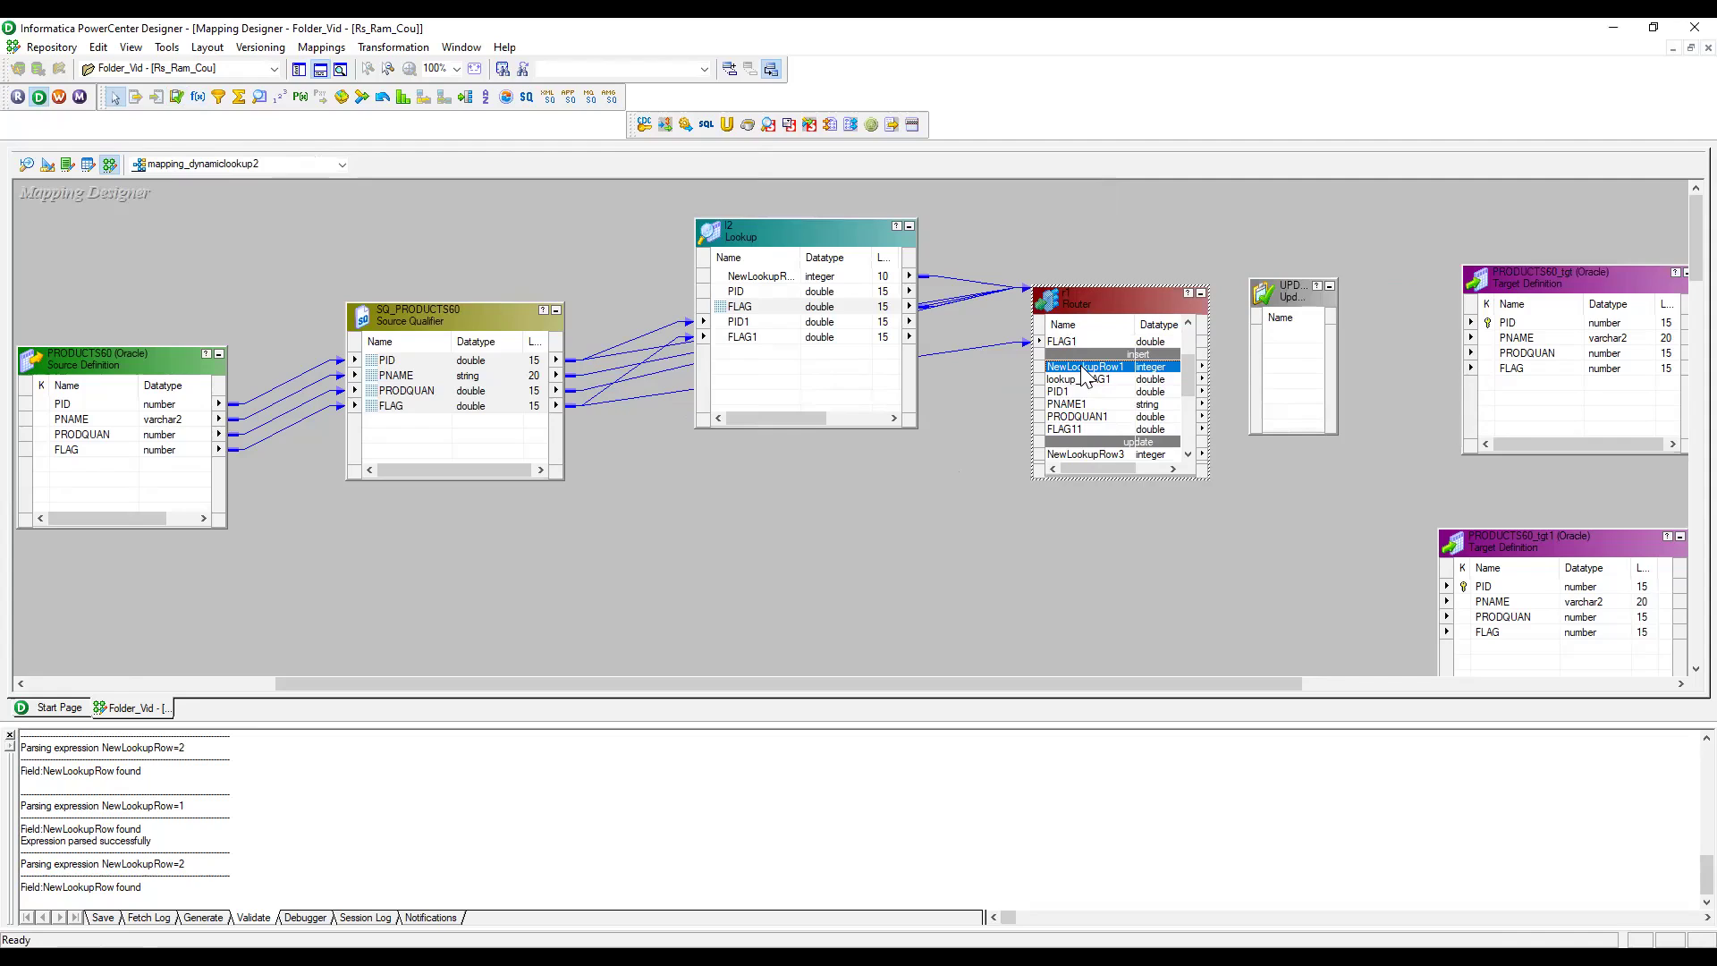
shift+click(1085, 380)
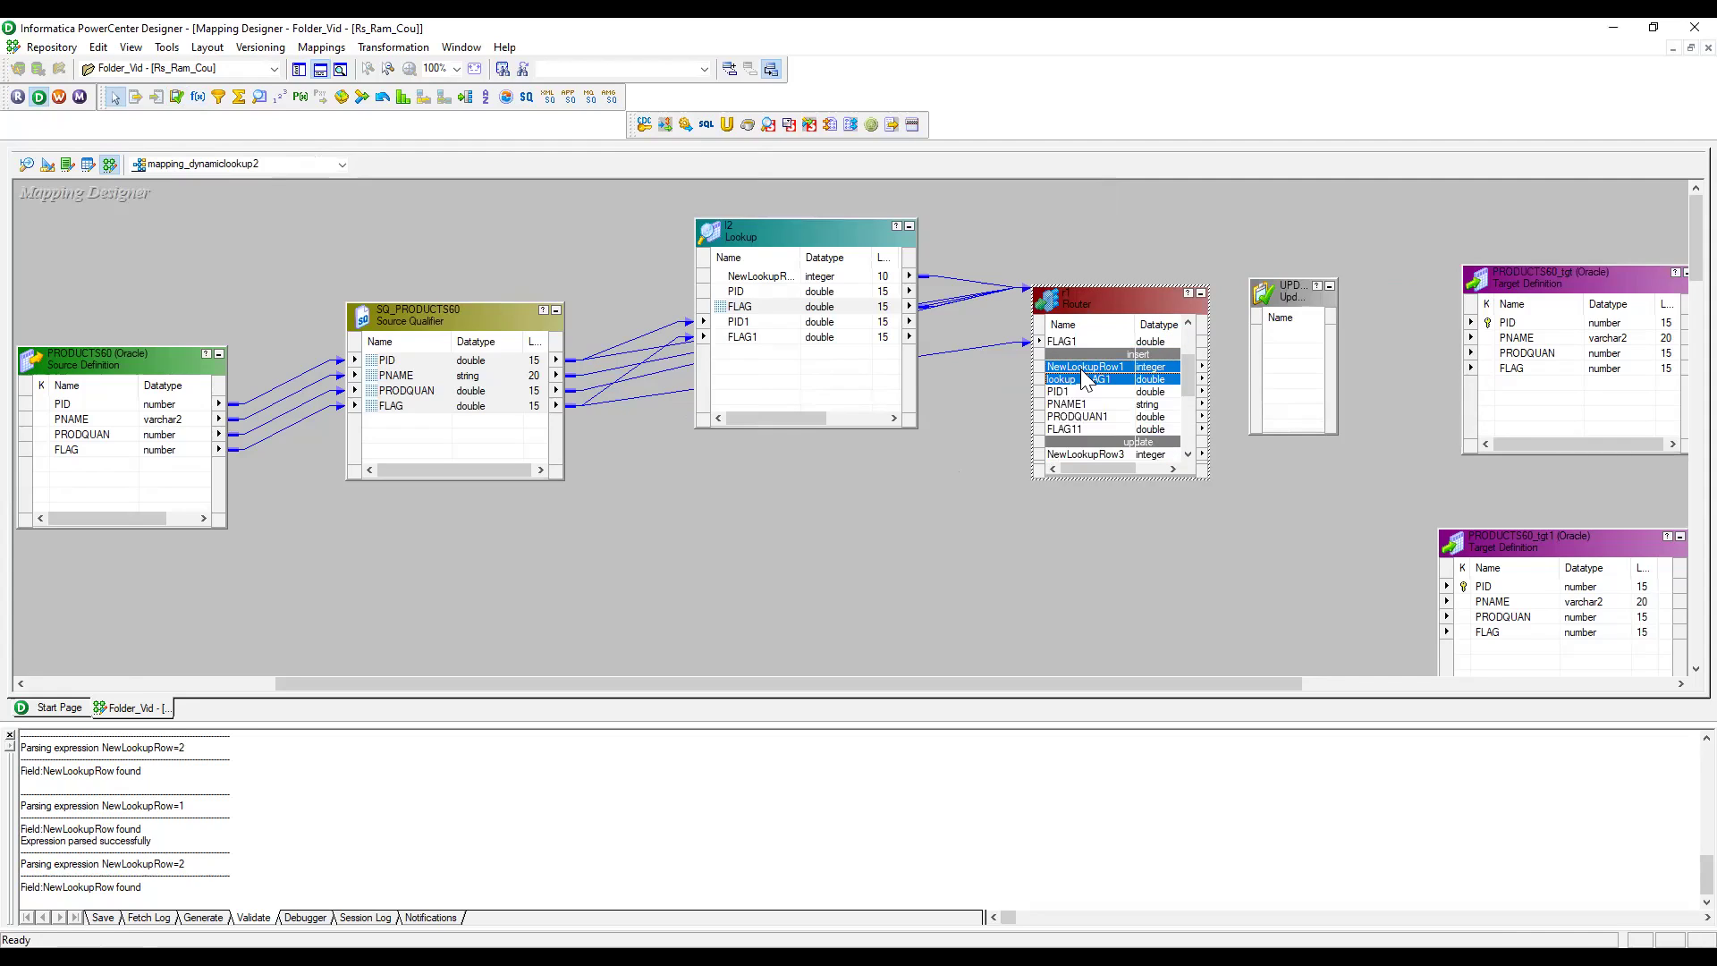
key(shift+Down)
key(shift+Down)
key(shift+Down)
key(shift+Down)
drag(1082, 371, 1212, 354)
Move and enlarge the Update Strategy, and link PID1, PNAME1, PRODQUAN1 and FLAG11 from the router's insert group to it.
click(1317, 292)
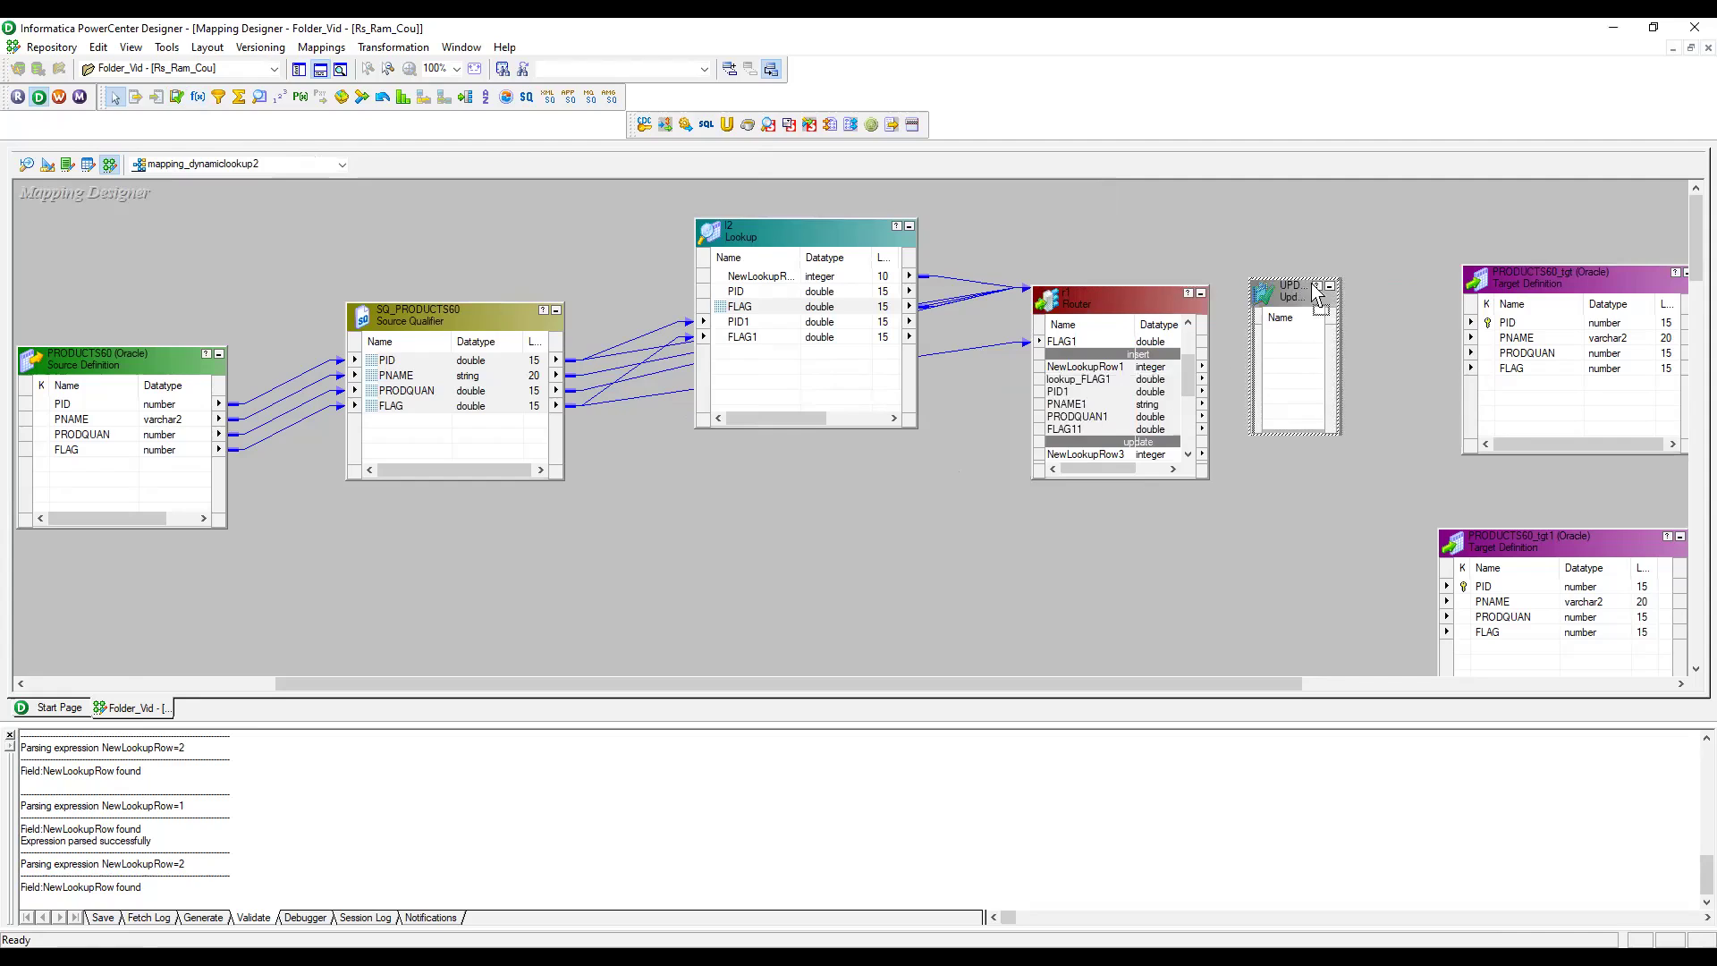
drag(1311, 283, 1423, 236)
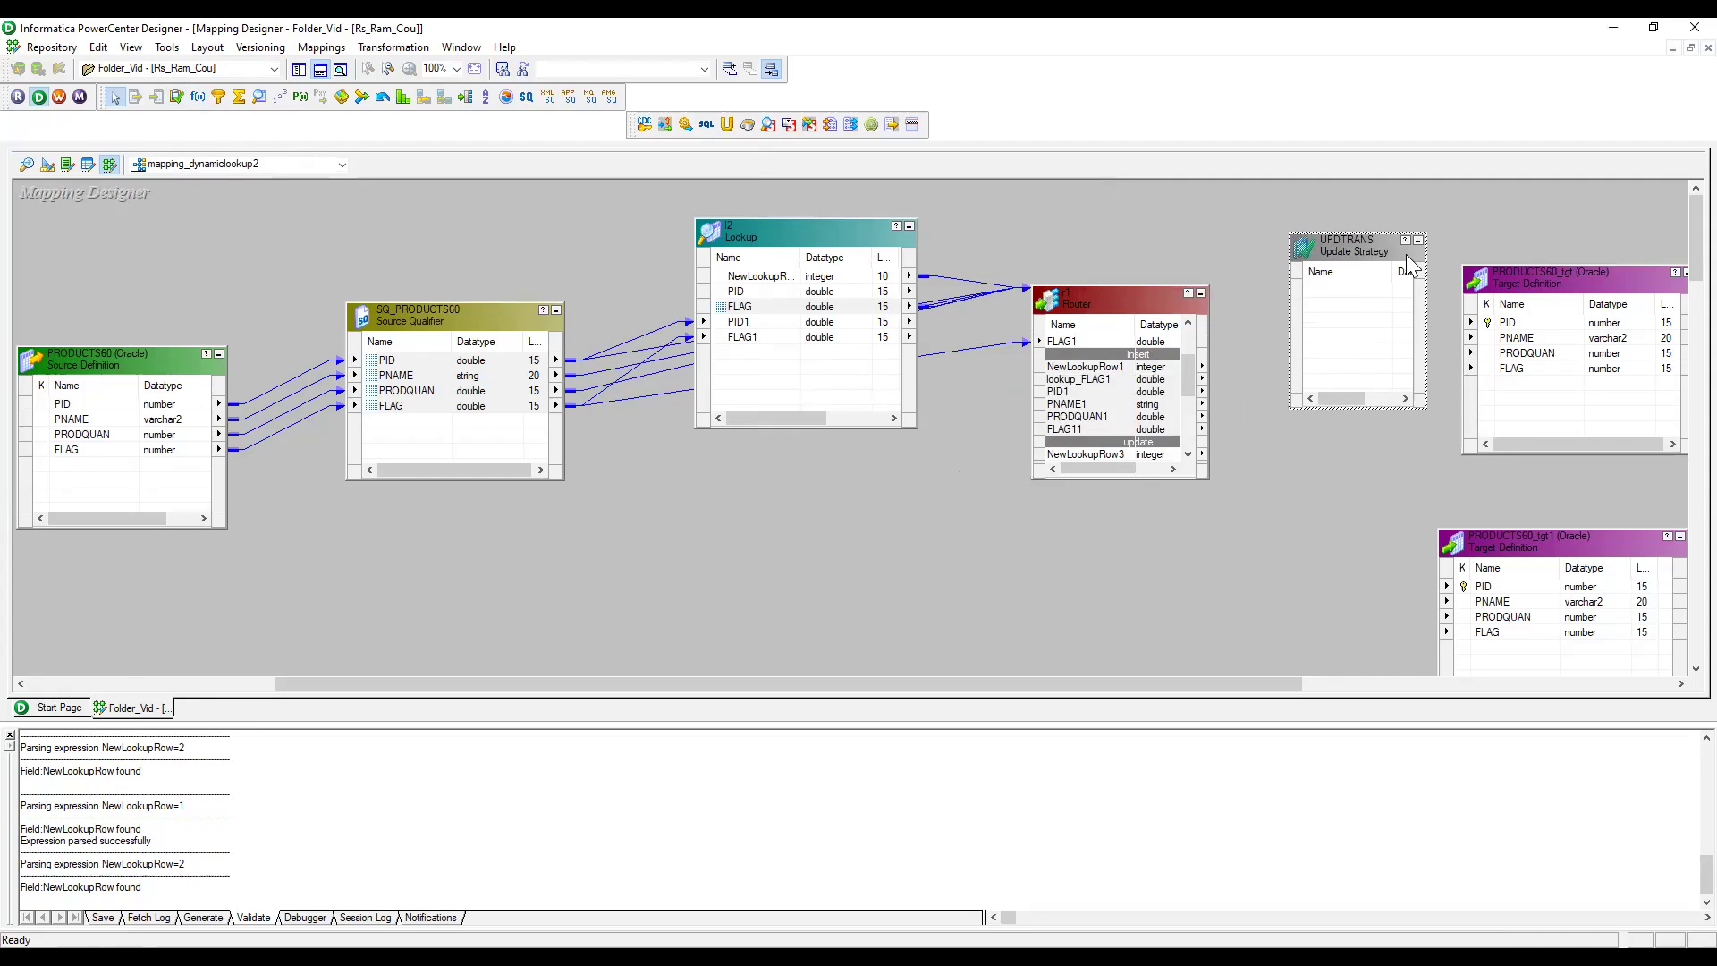
click(1078, 395)
key(shift+Down)
key(shift+Down)
key(shift+Down)
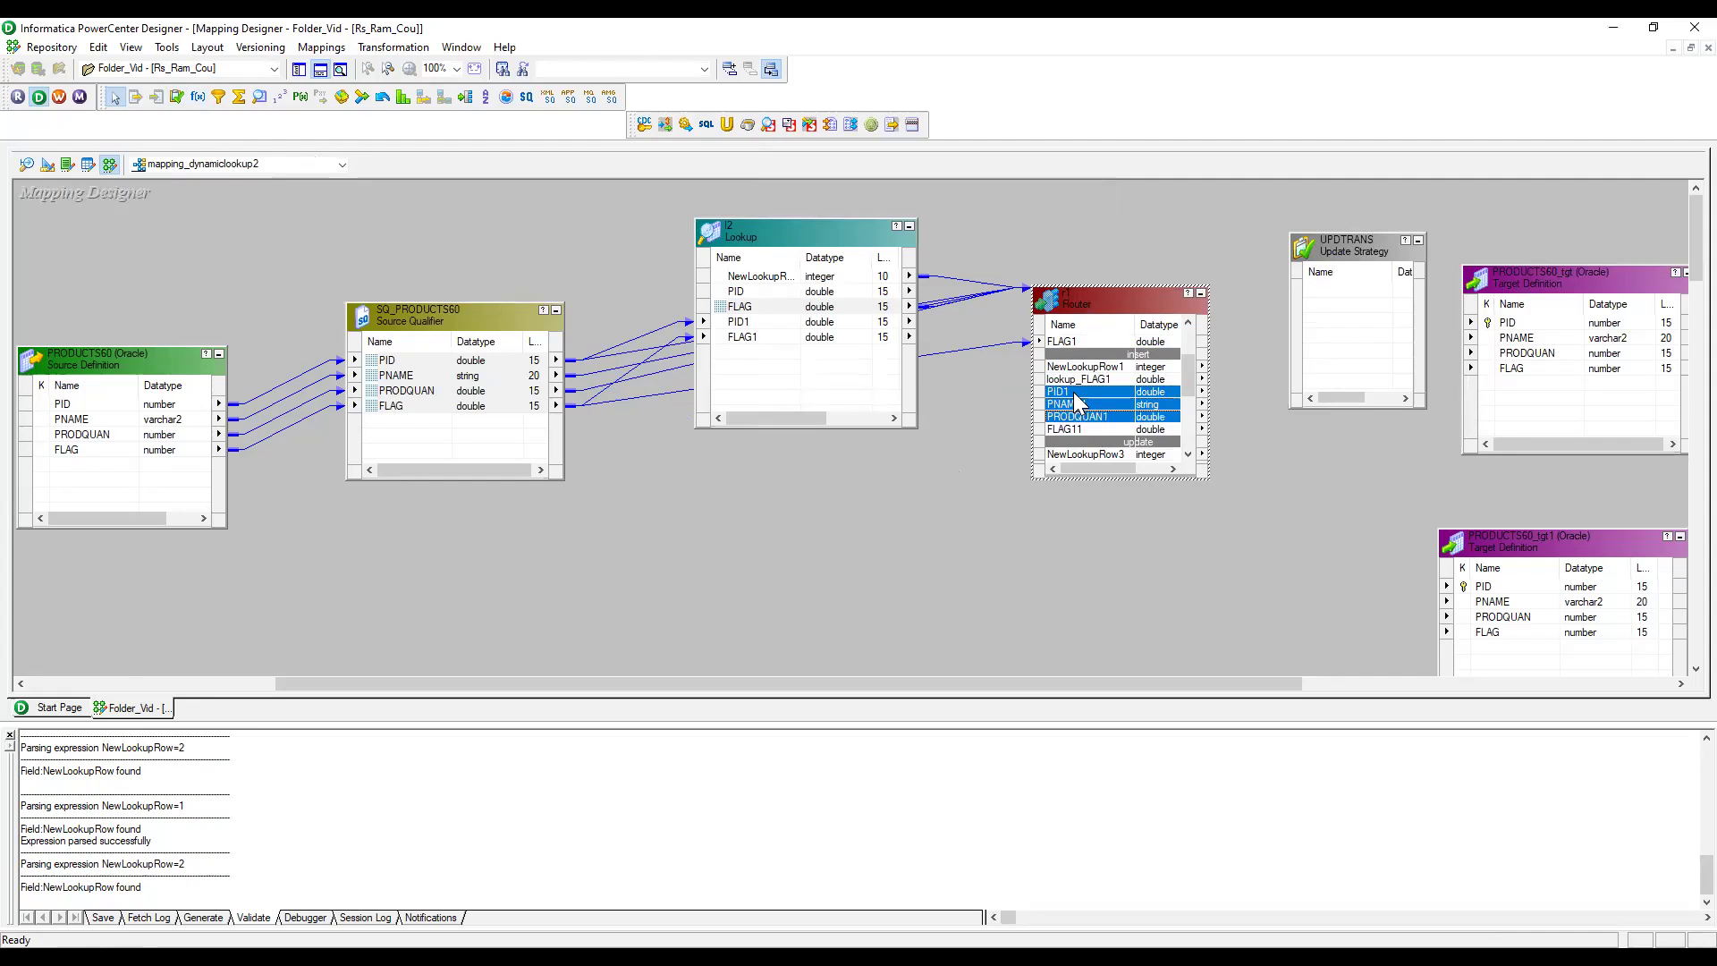
drag(1078, 403, 1346, 299)
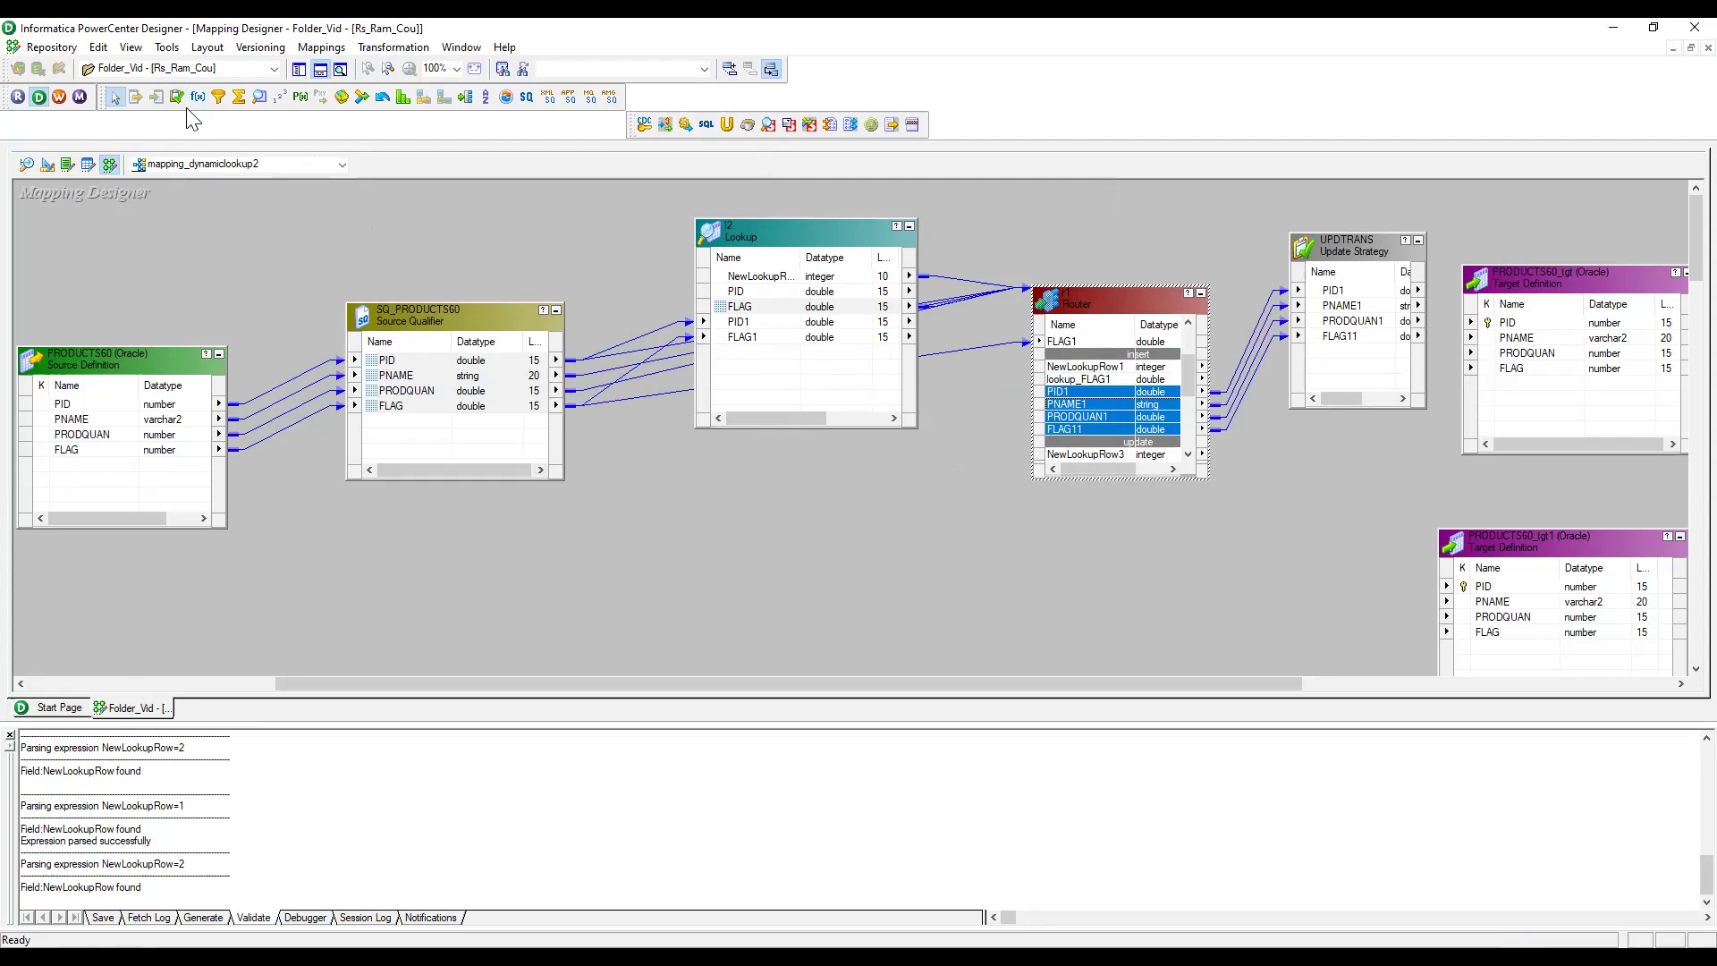
Place a second Update Strategy below the first and link PID3, PNAME3, PRODQUAN3 and FLAG13 from the router's update group to it.
scroll(1102, 393, down, 2)
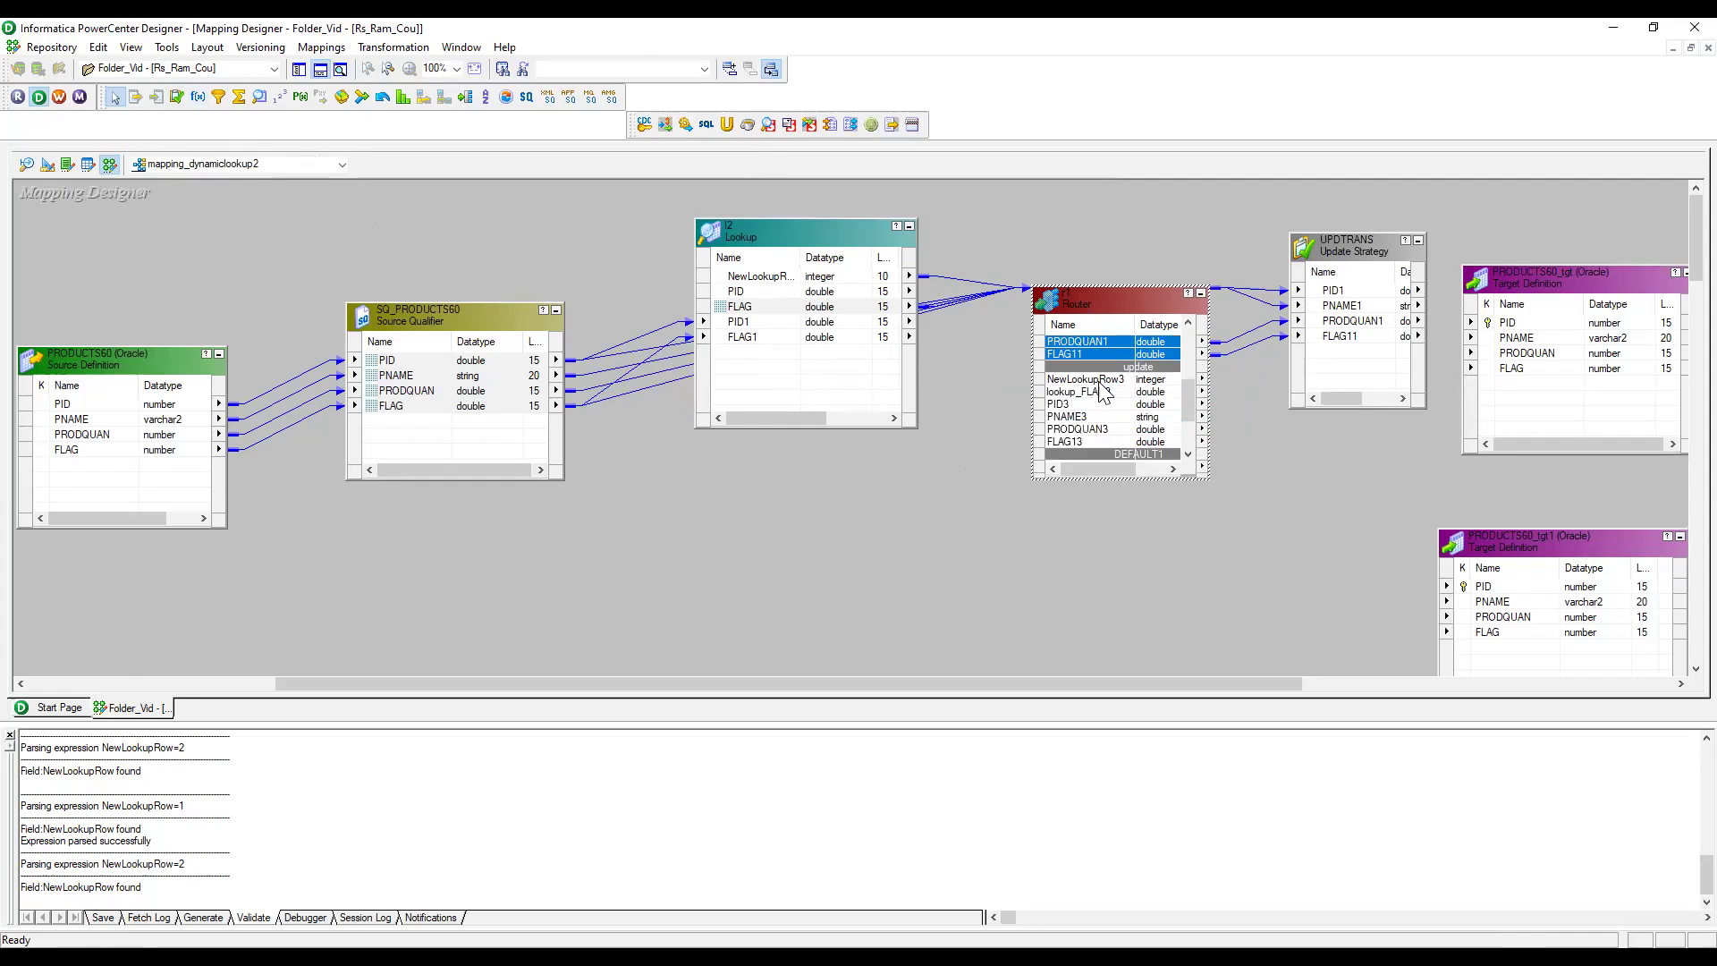
click(177, 96)
drag(1279, 438, 1347, 600)
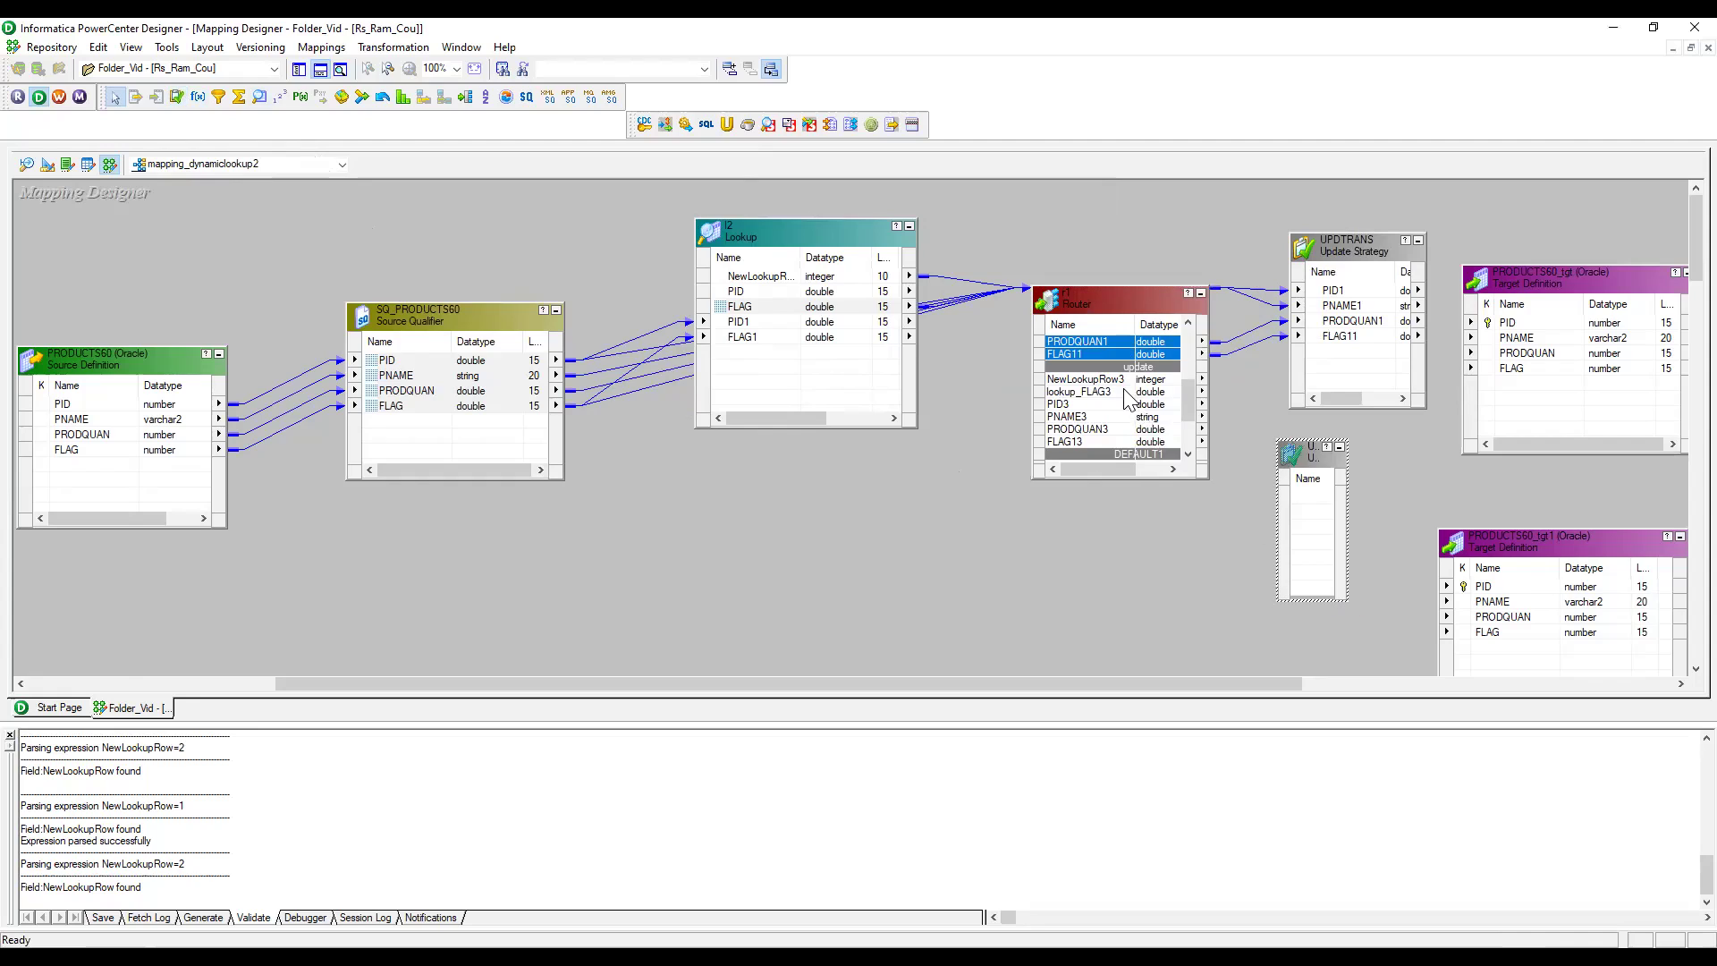
scroll(1067, 400, down, 1)
click(1066, 368)
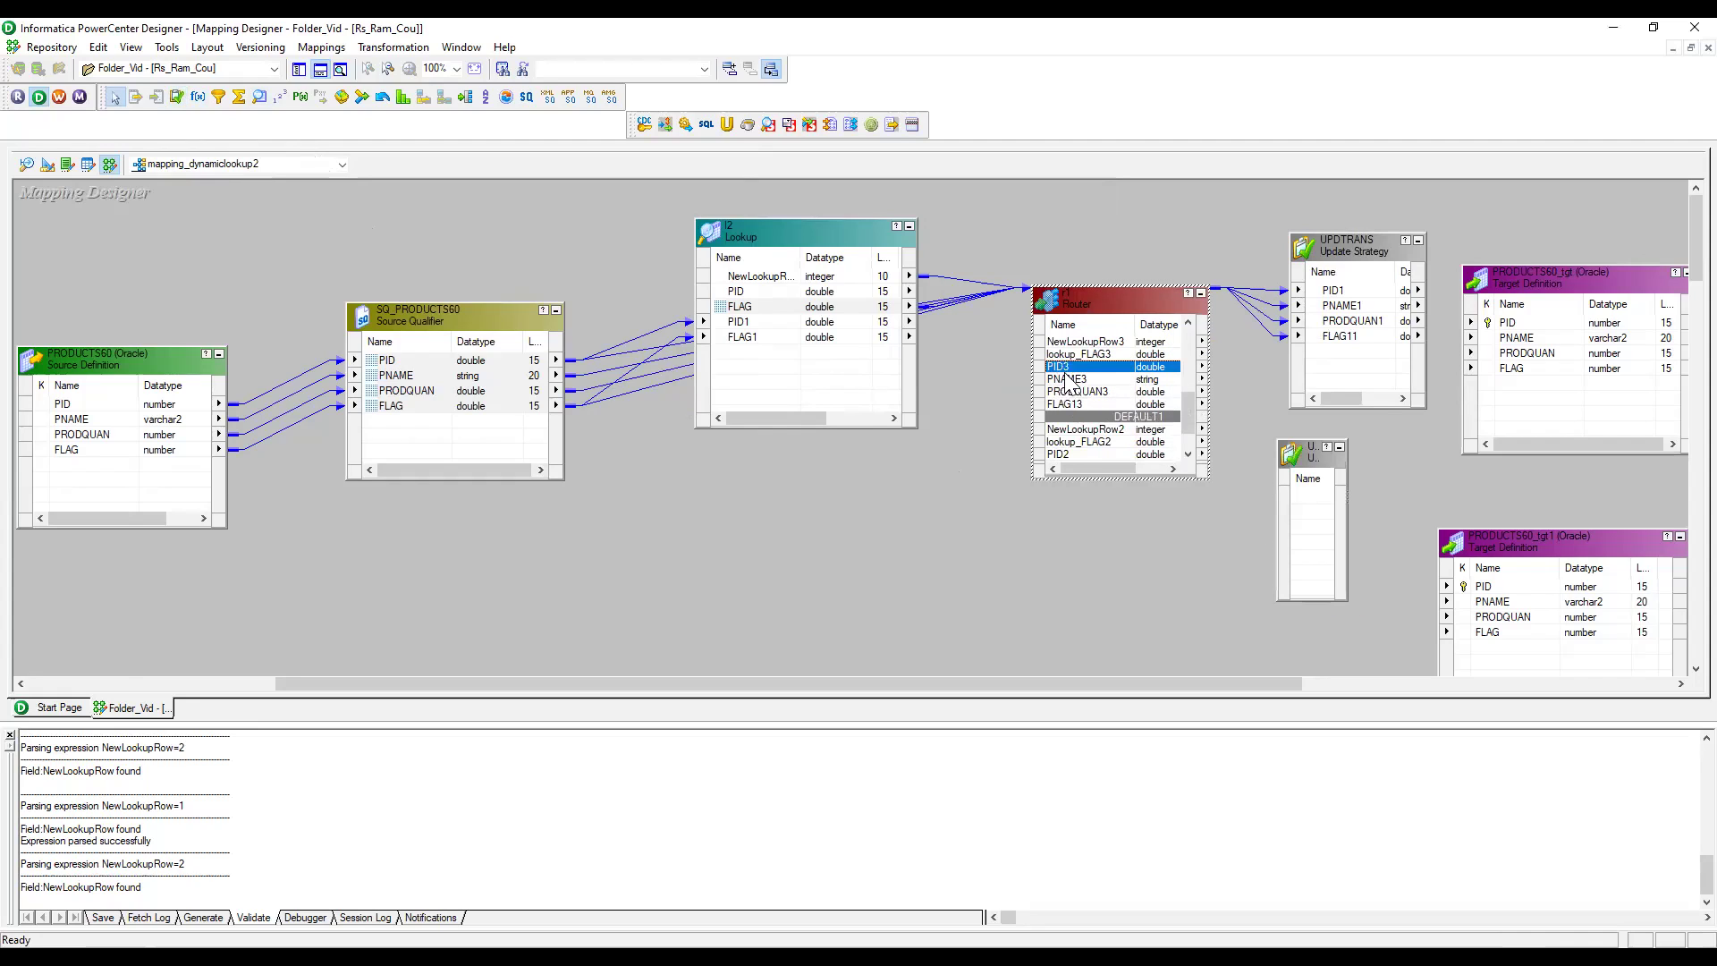
key(shift+Down)
key(shift+Down)
key(shift+Down)
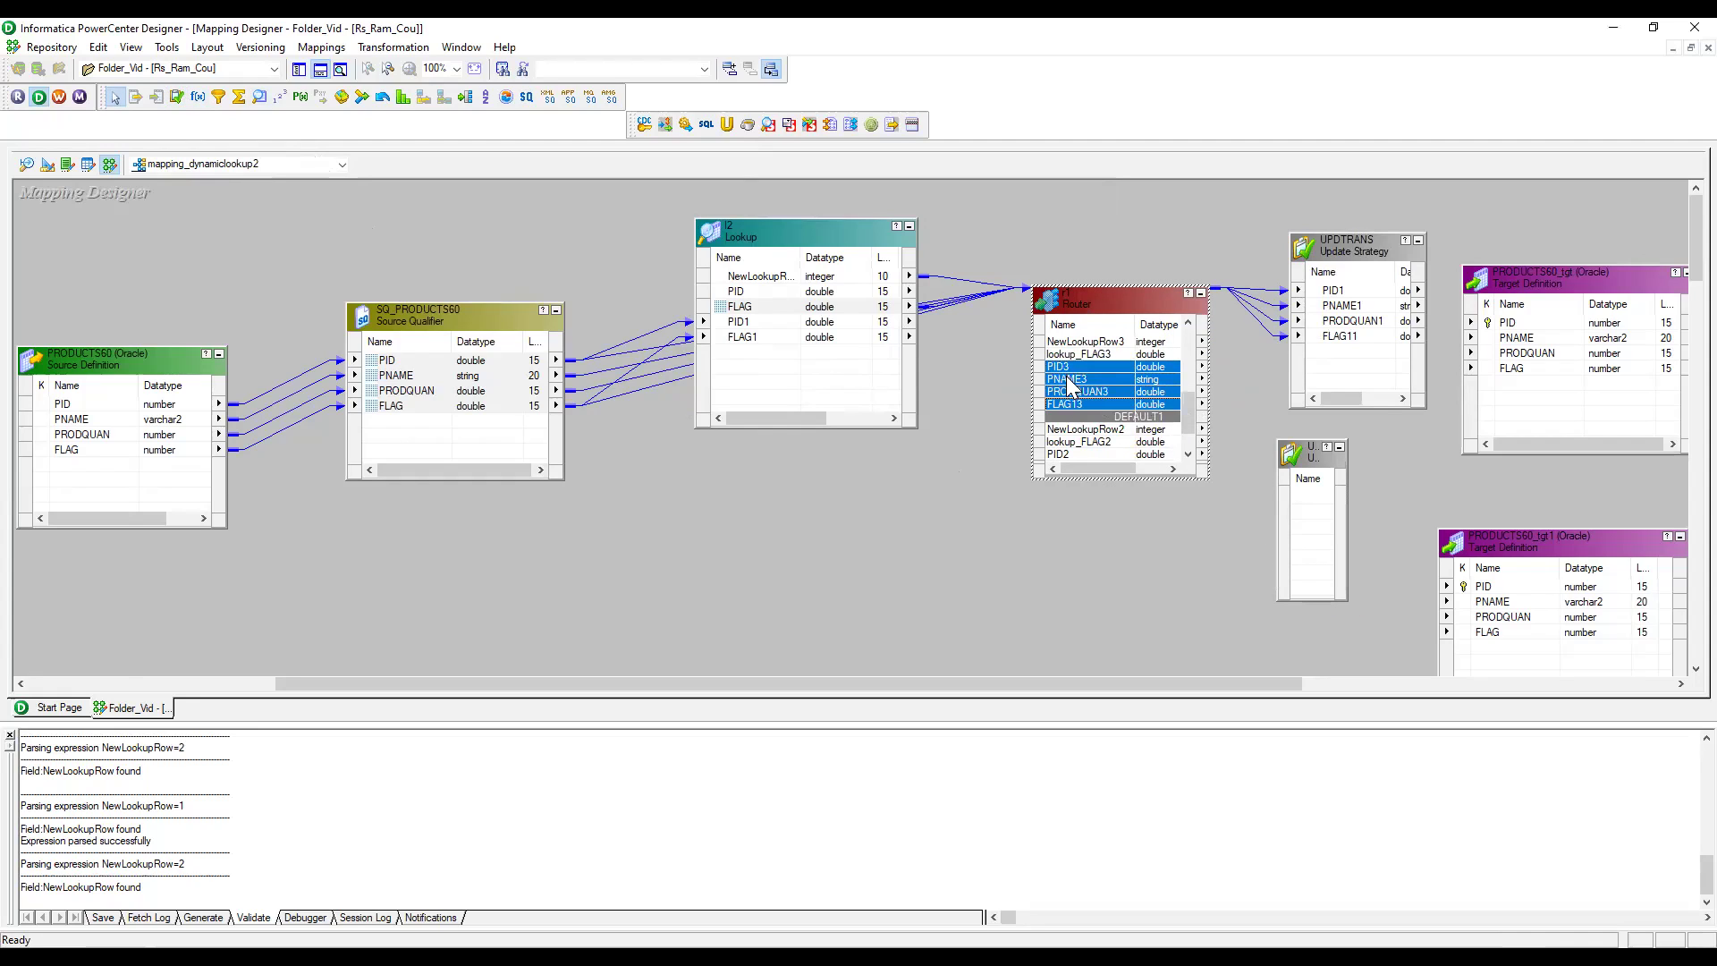
drag(1068, 378, 1311, 458)
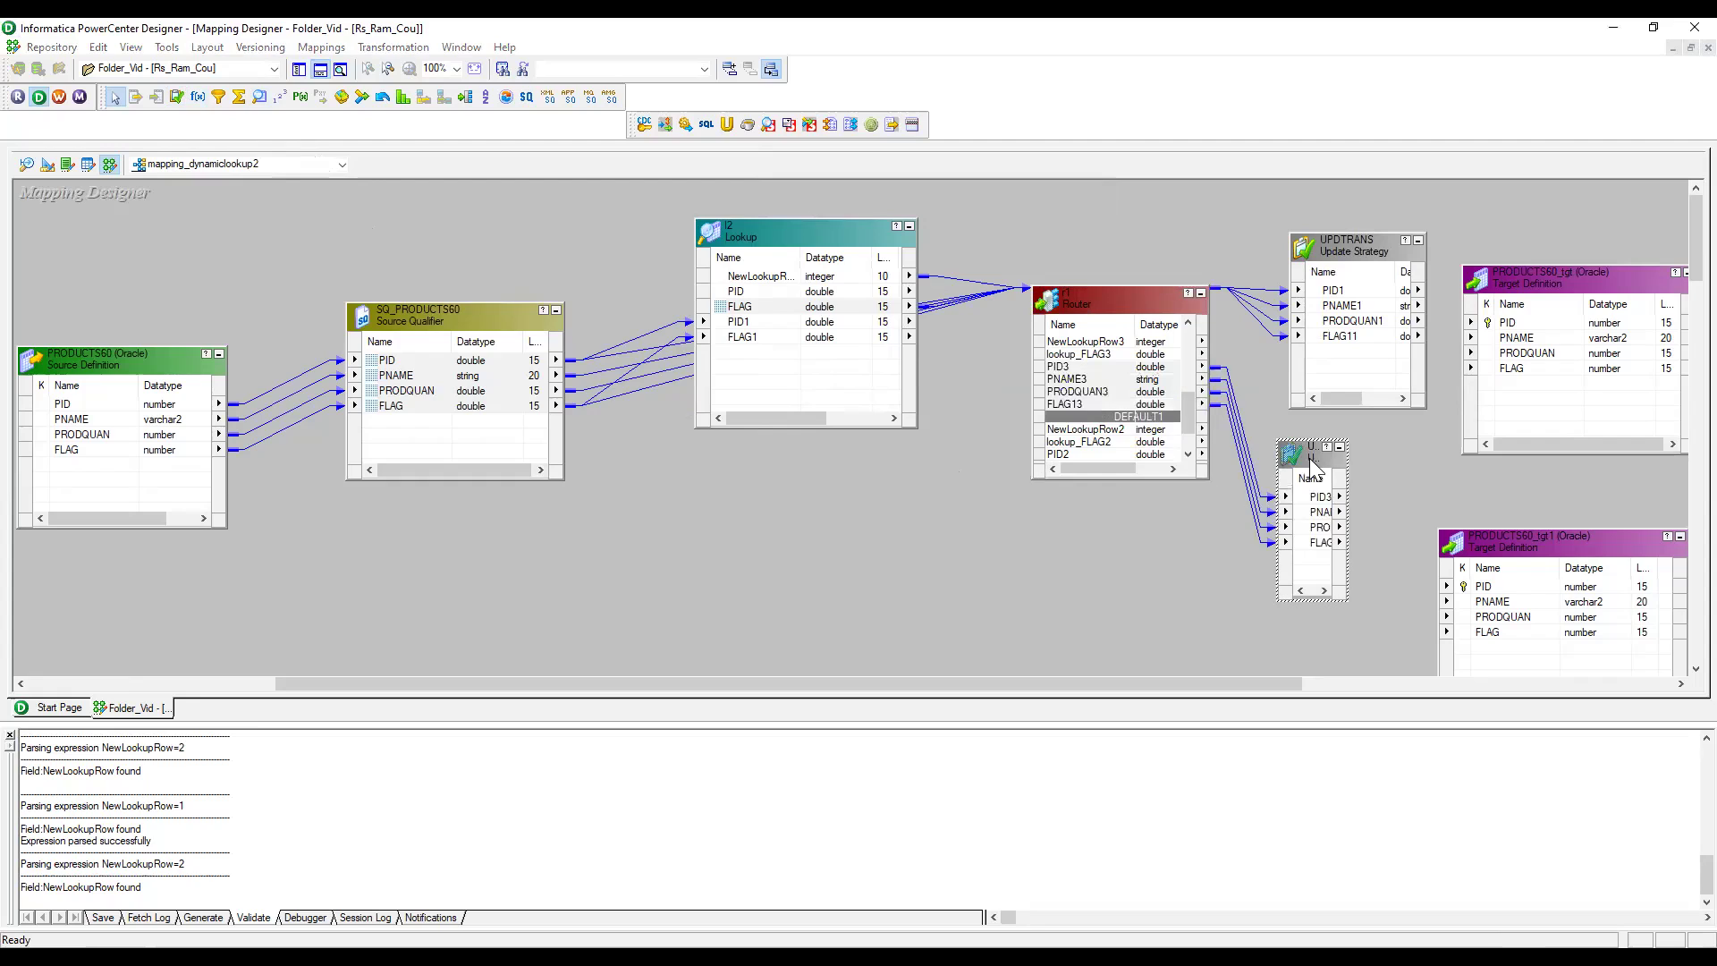
Set the update strategy expression of UPDTRANS1 to 1 and enlarge the transformation.
click(402, 173)
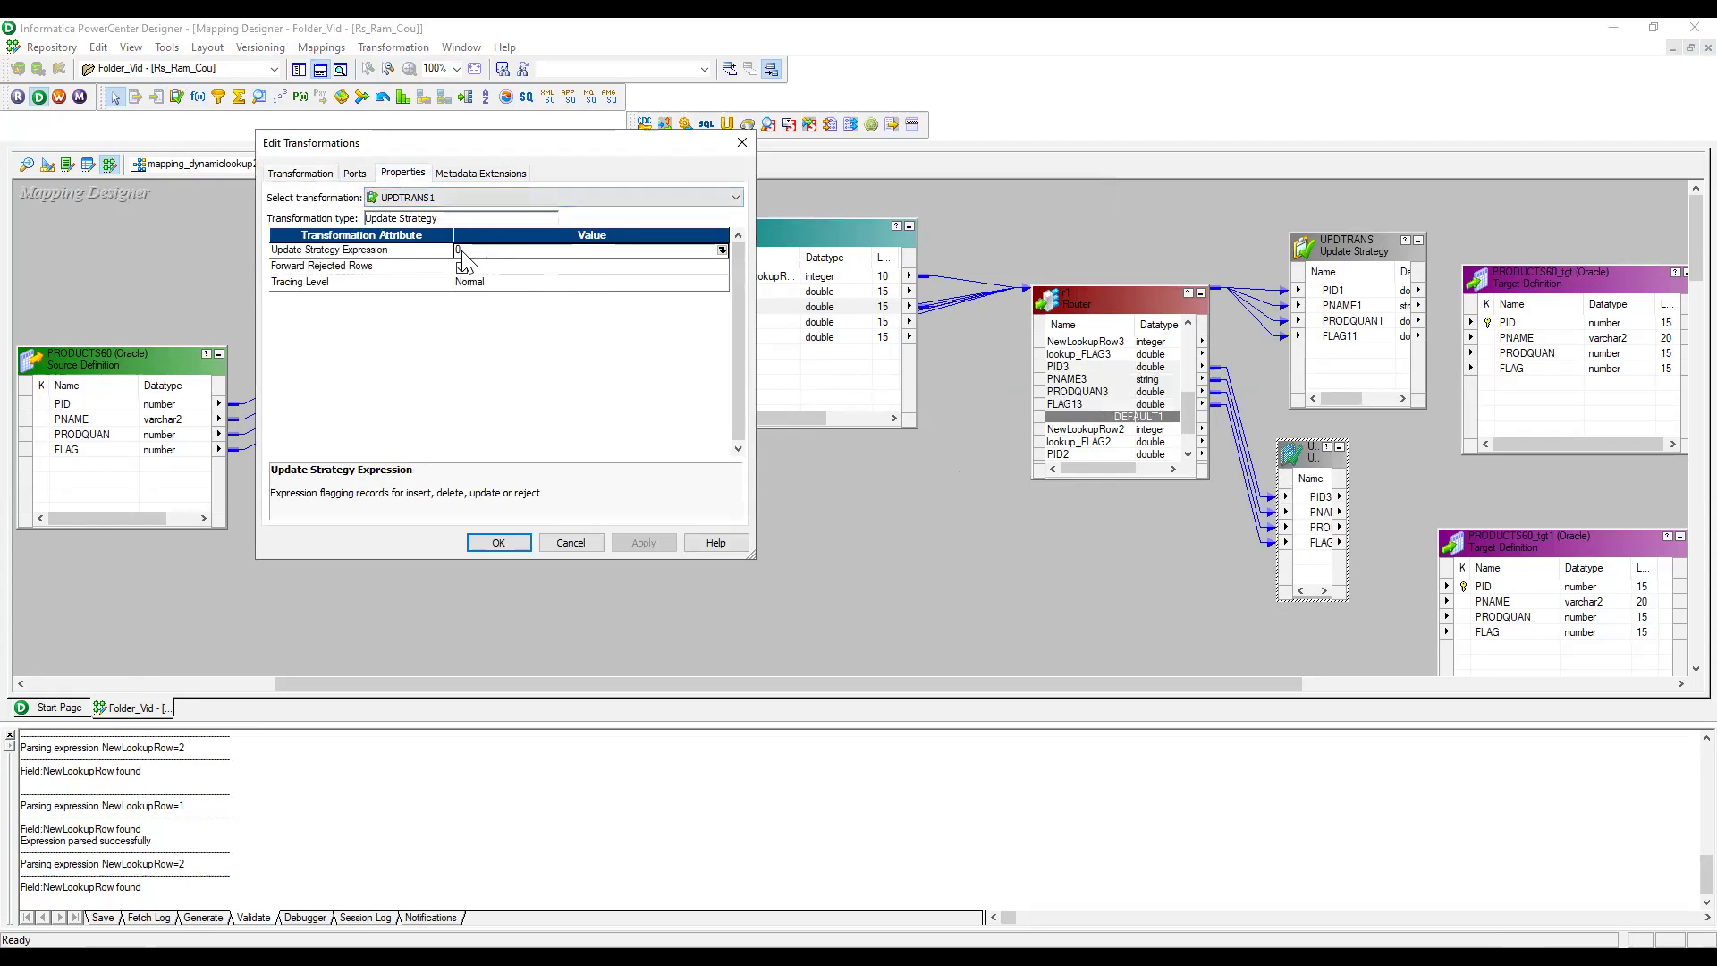
click(465, 250)
text(1)
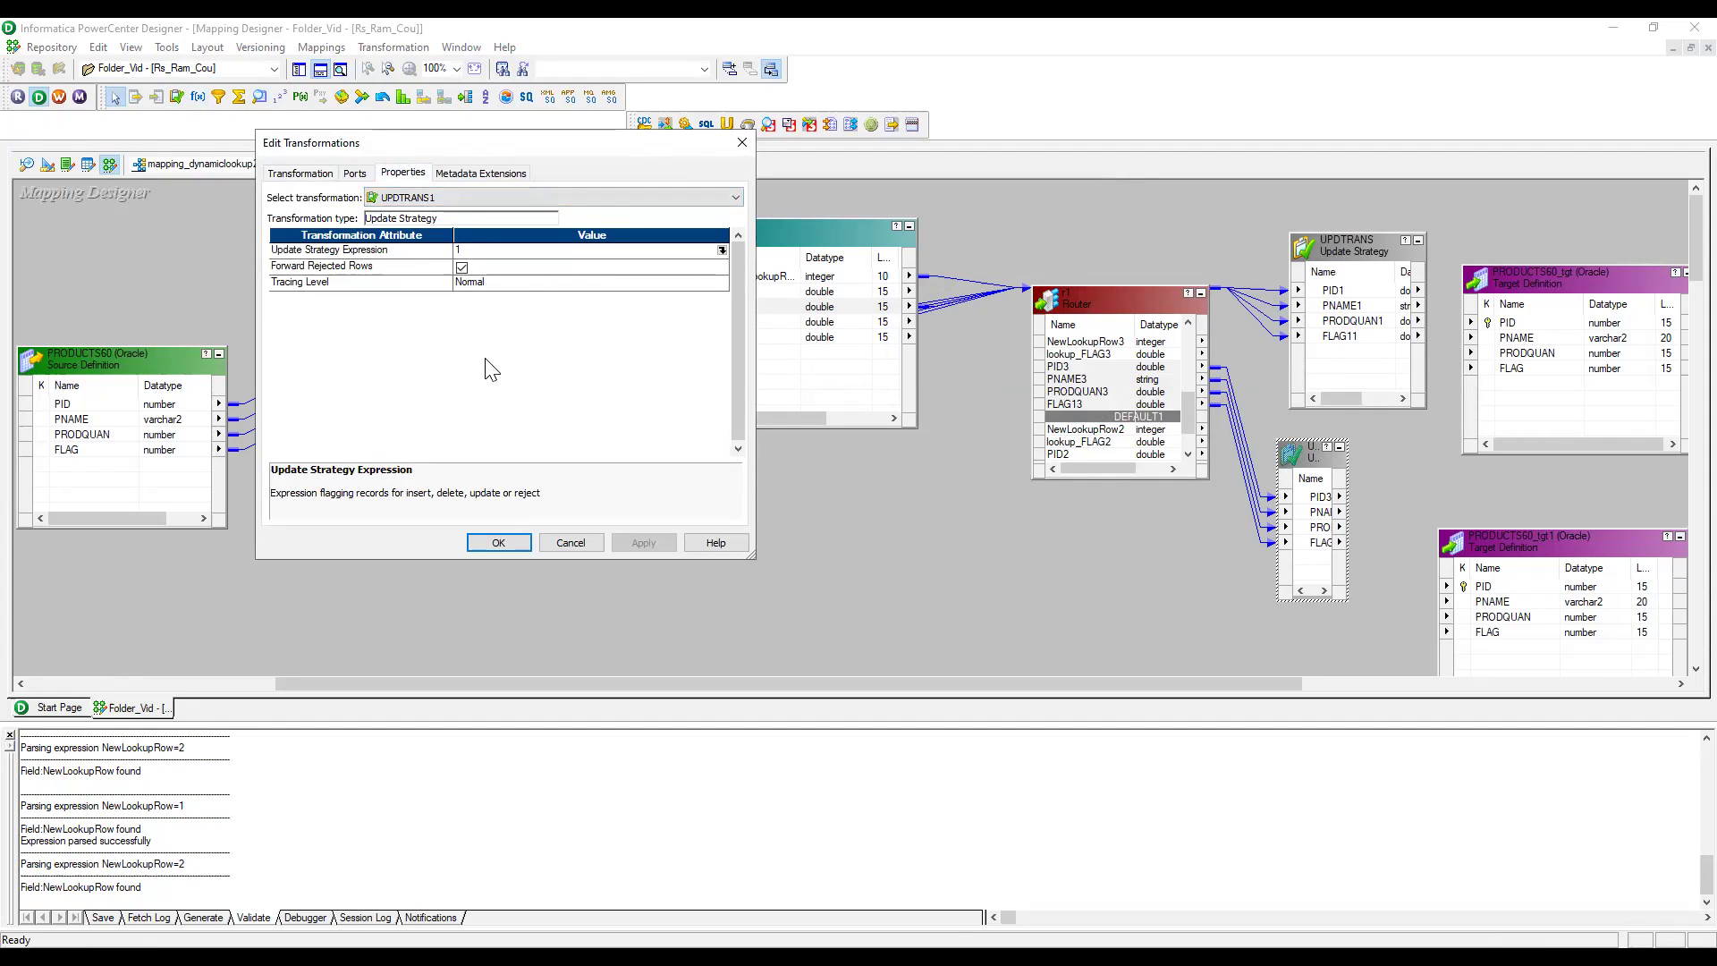
click(503, 545)
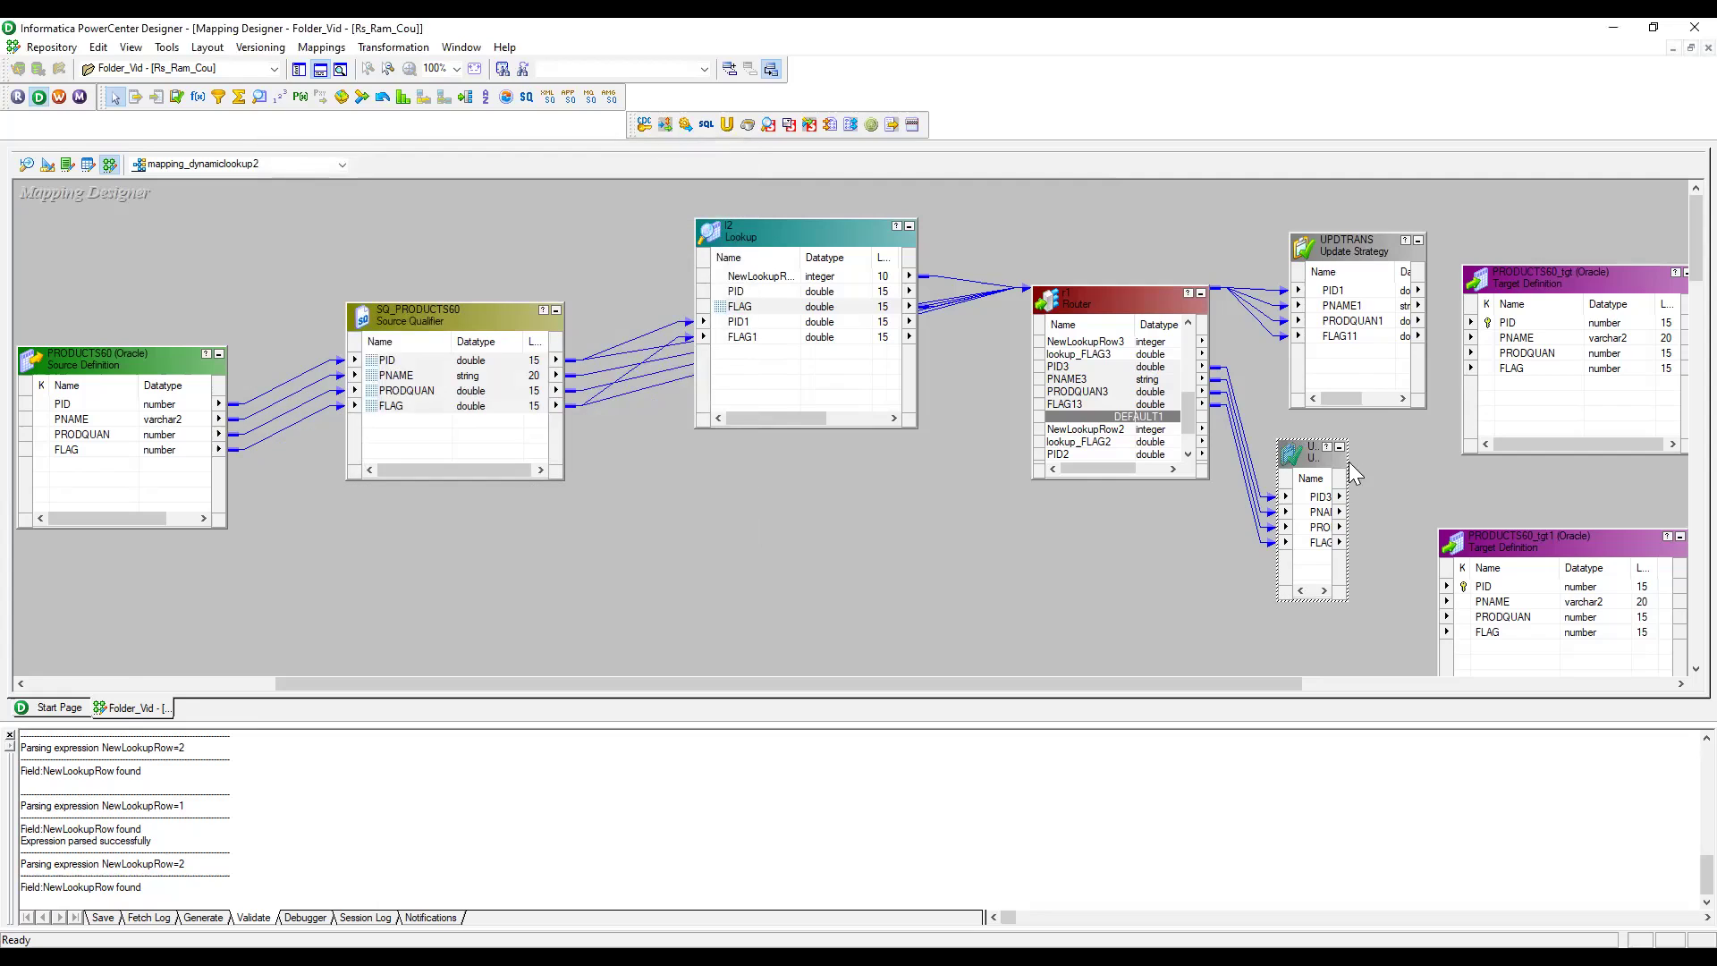
drag(1344, 459, 1375, 428)
Check the update strategy expression of UPDTRANS, which receives the insert group.
double_click(1365, 249)
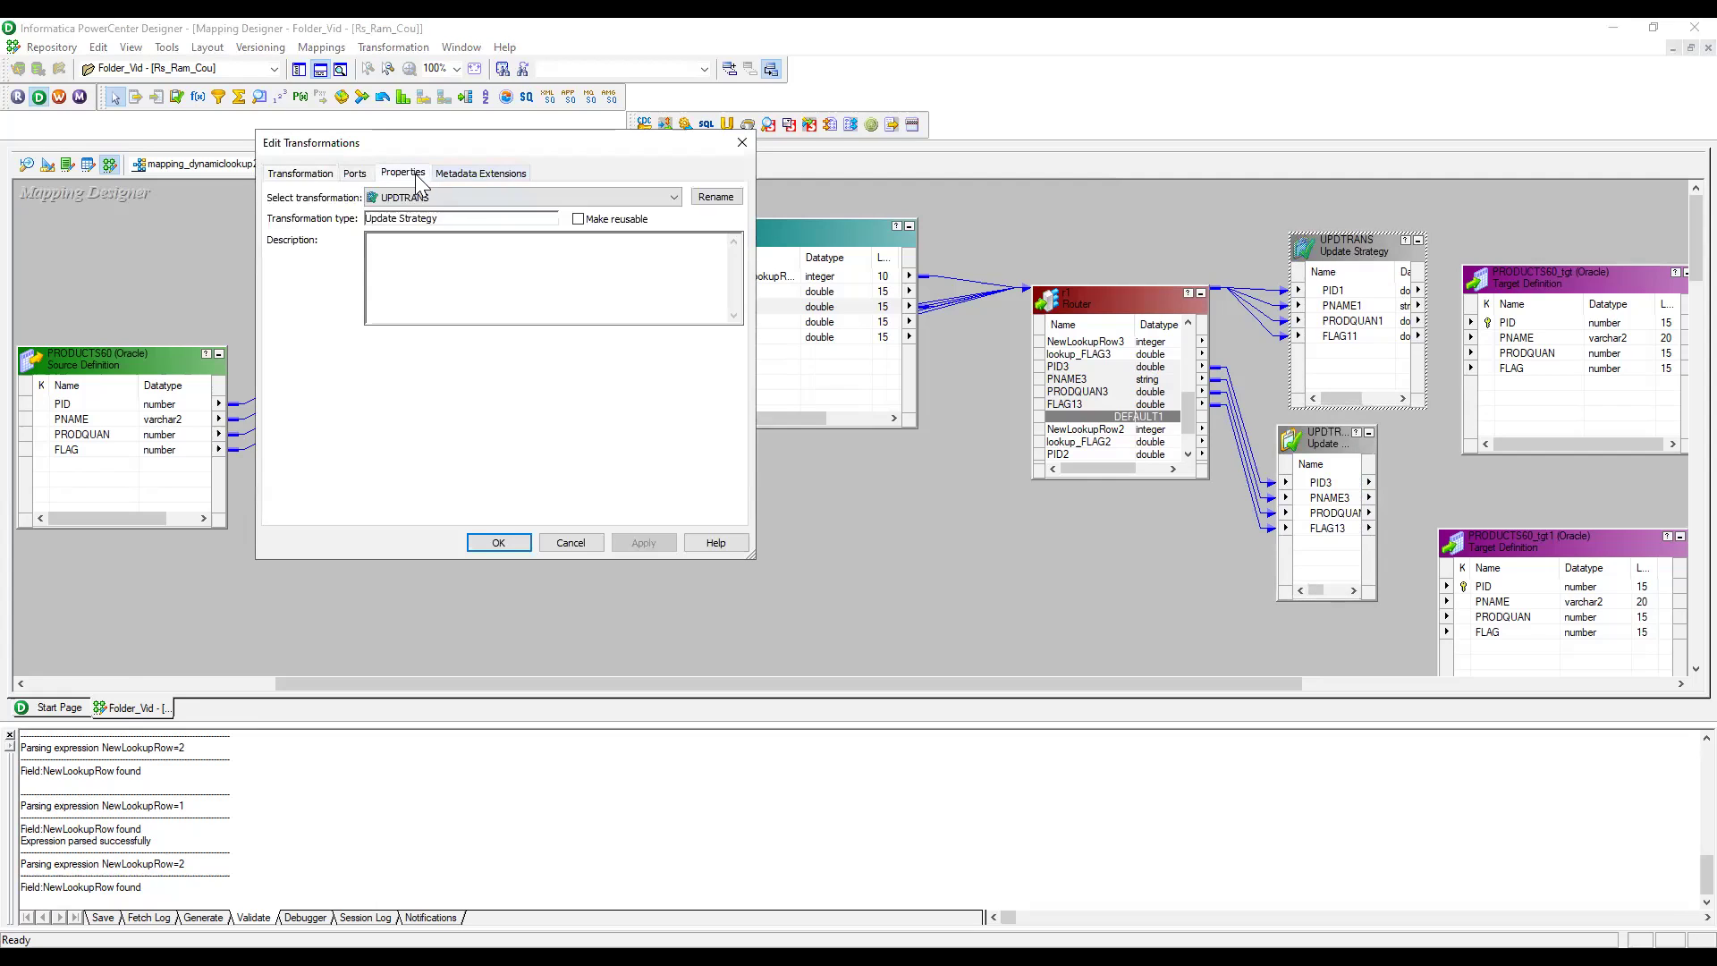
click(403, 172)
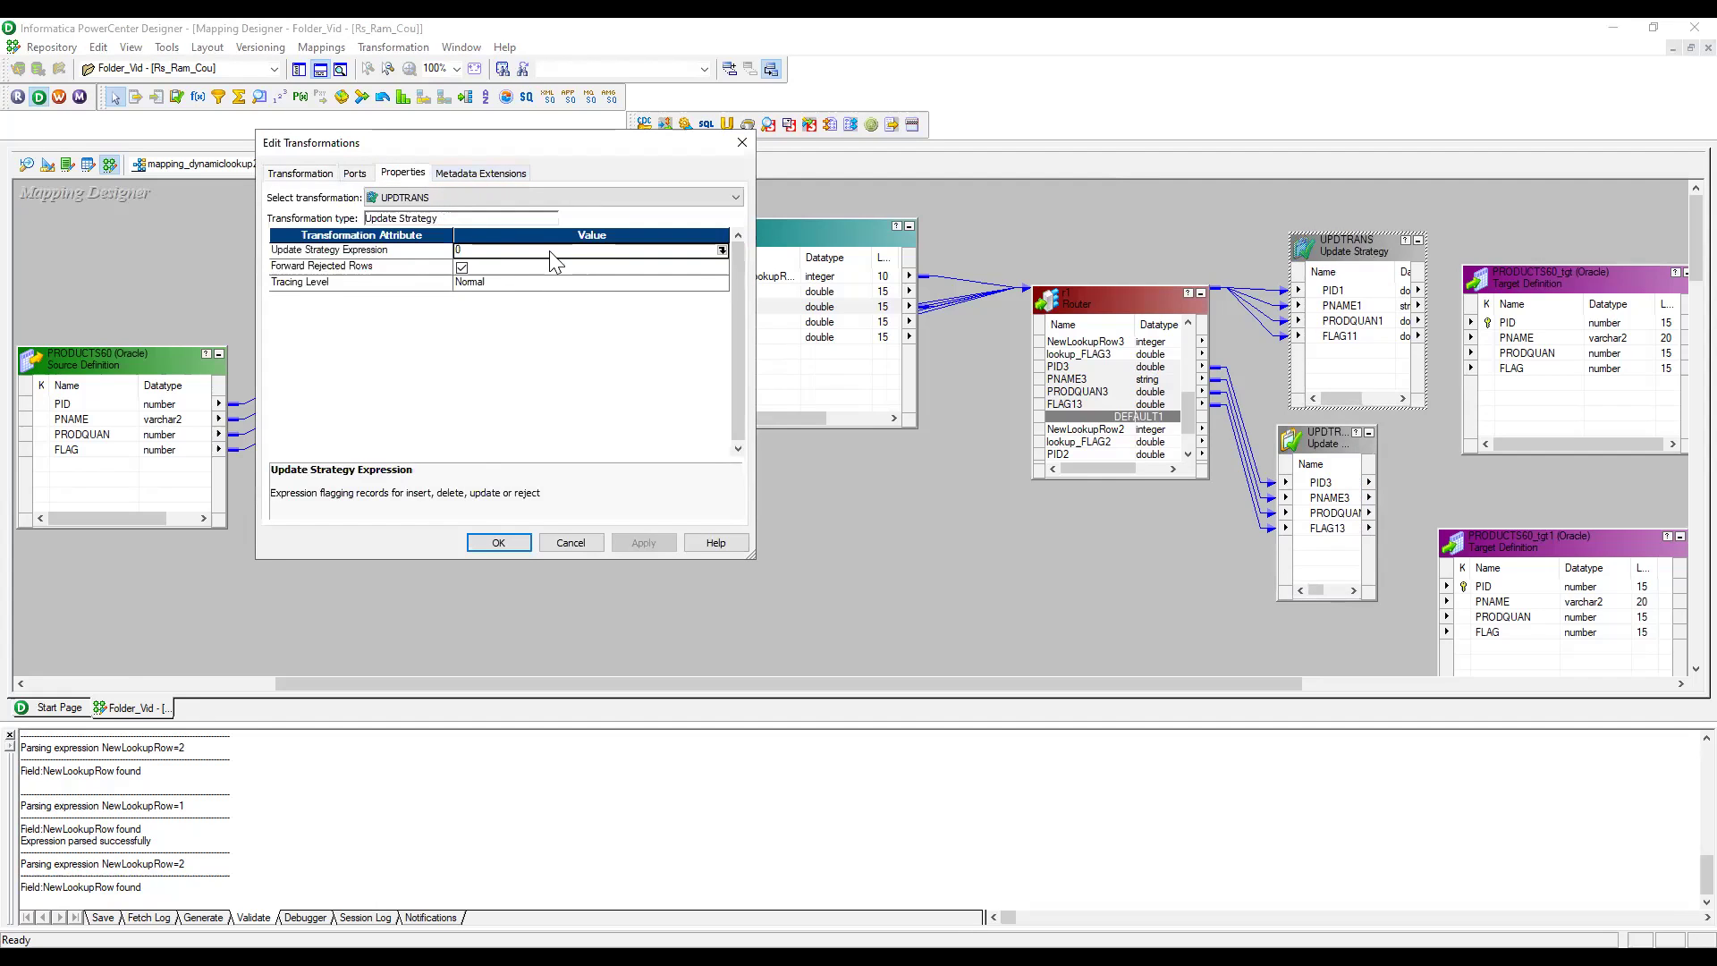
click(499, 542)
Enlarge router r1, reposition PRODUCTS60_tgt, and link PID1, PNAME1, PRODQUAN1 and FLAG11 from UPDTRANS to that target's matching columns.
drag(1103, 286, 1103, 223)
drag(1327, 443, 1345, 445)
drag(837, 694, 1060, 690)
drag(1210, 285, 1303, 252)
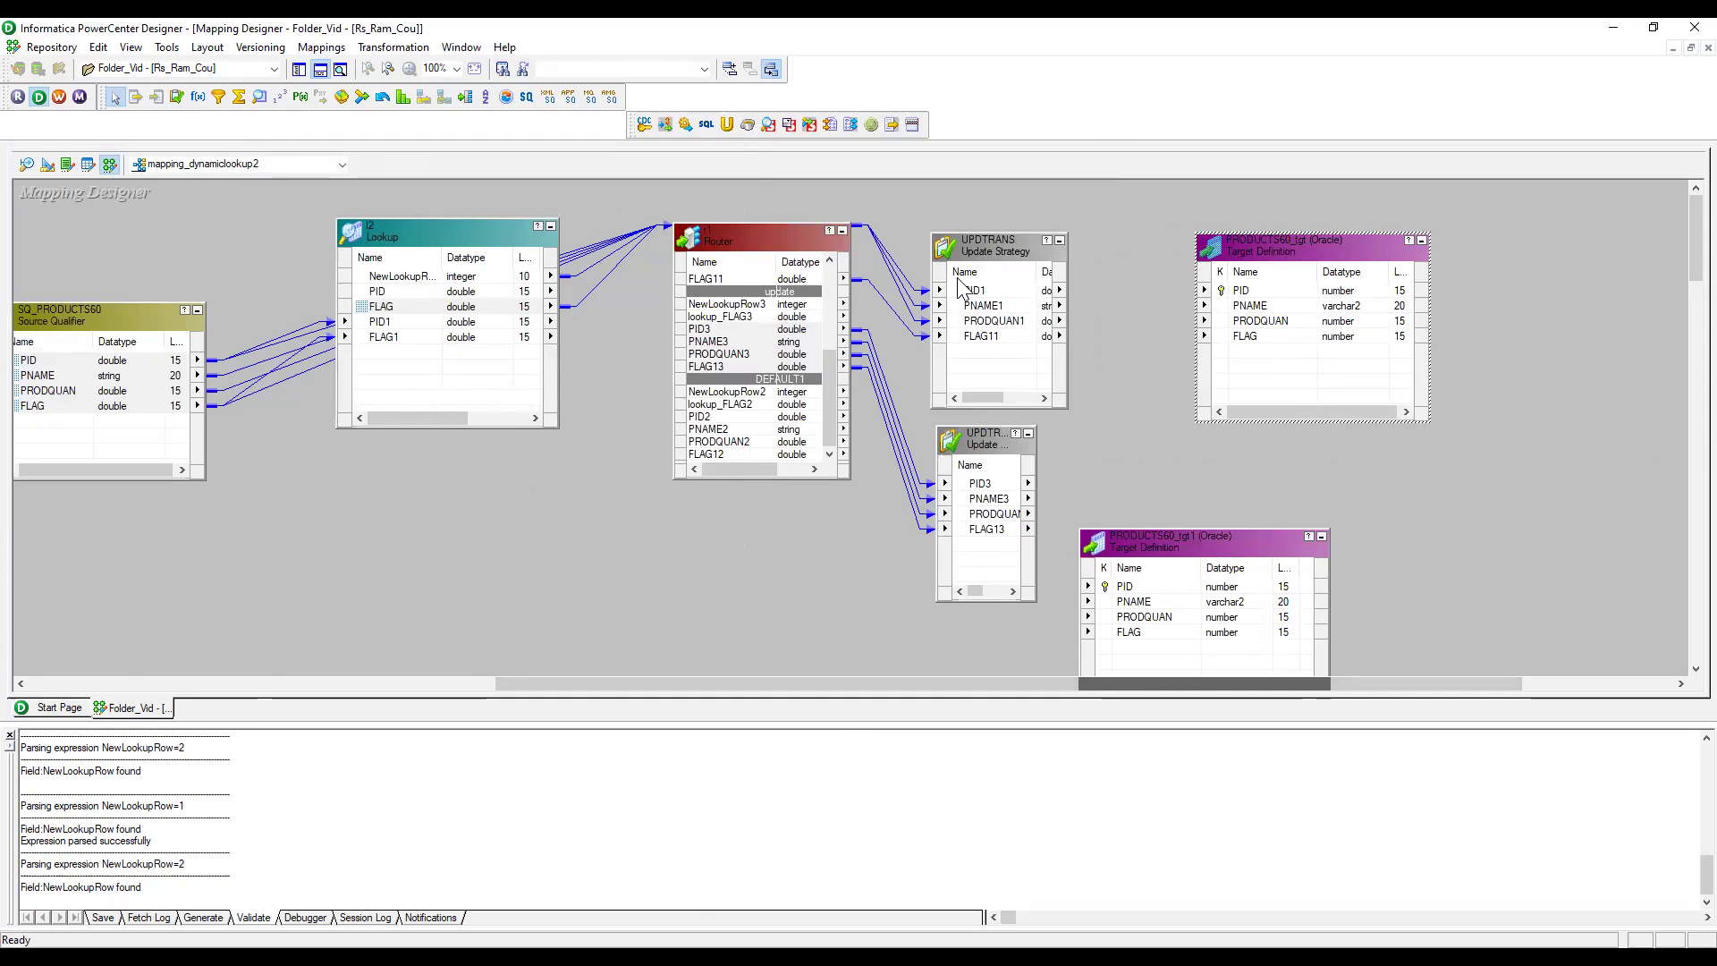
click(991, 296)
drag(993, 303, 1234, 292)
Move PRODUCTS60_tgt1 below PRODUCTS60_tgt, link PID3, PNAME3, PRODQUAN3 and FLAG13 from UPDTRANS1 to it, and save the mapping.
drag(1184, 534, 1282, 466)
click(980, 483)
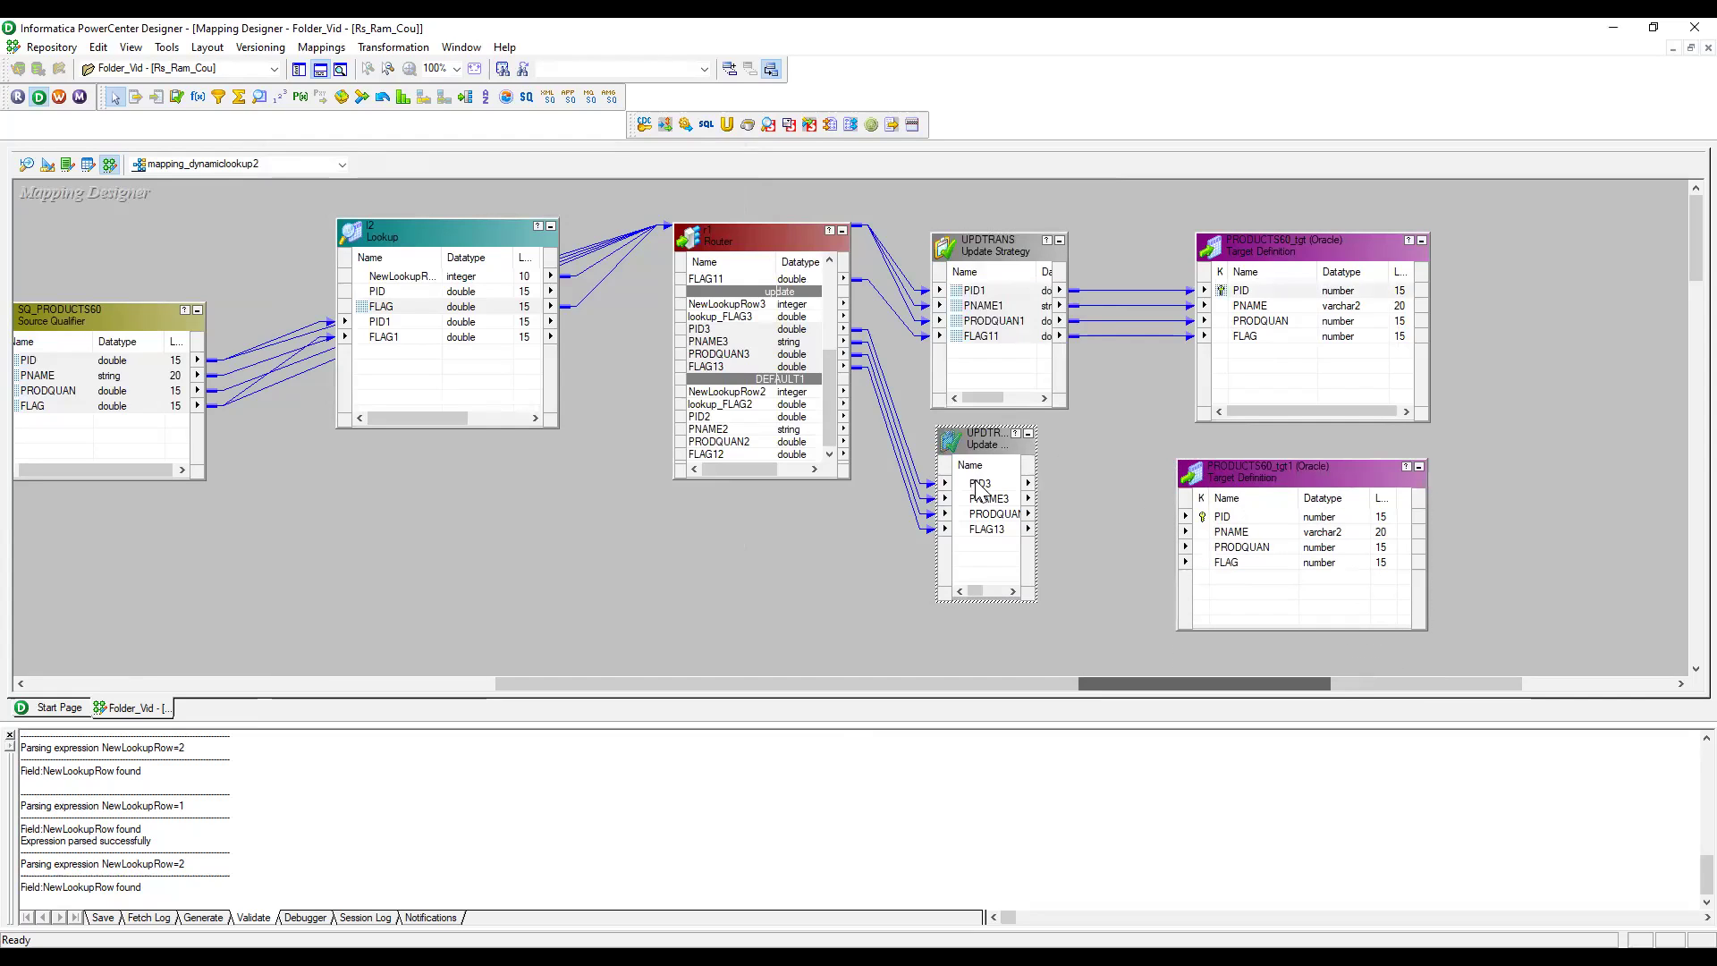
click(979, 483)
drag(977, 486, 1244, 519)
key(ctrl+s)
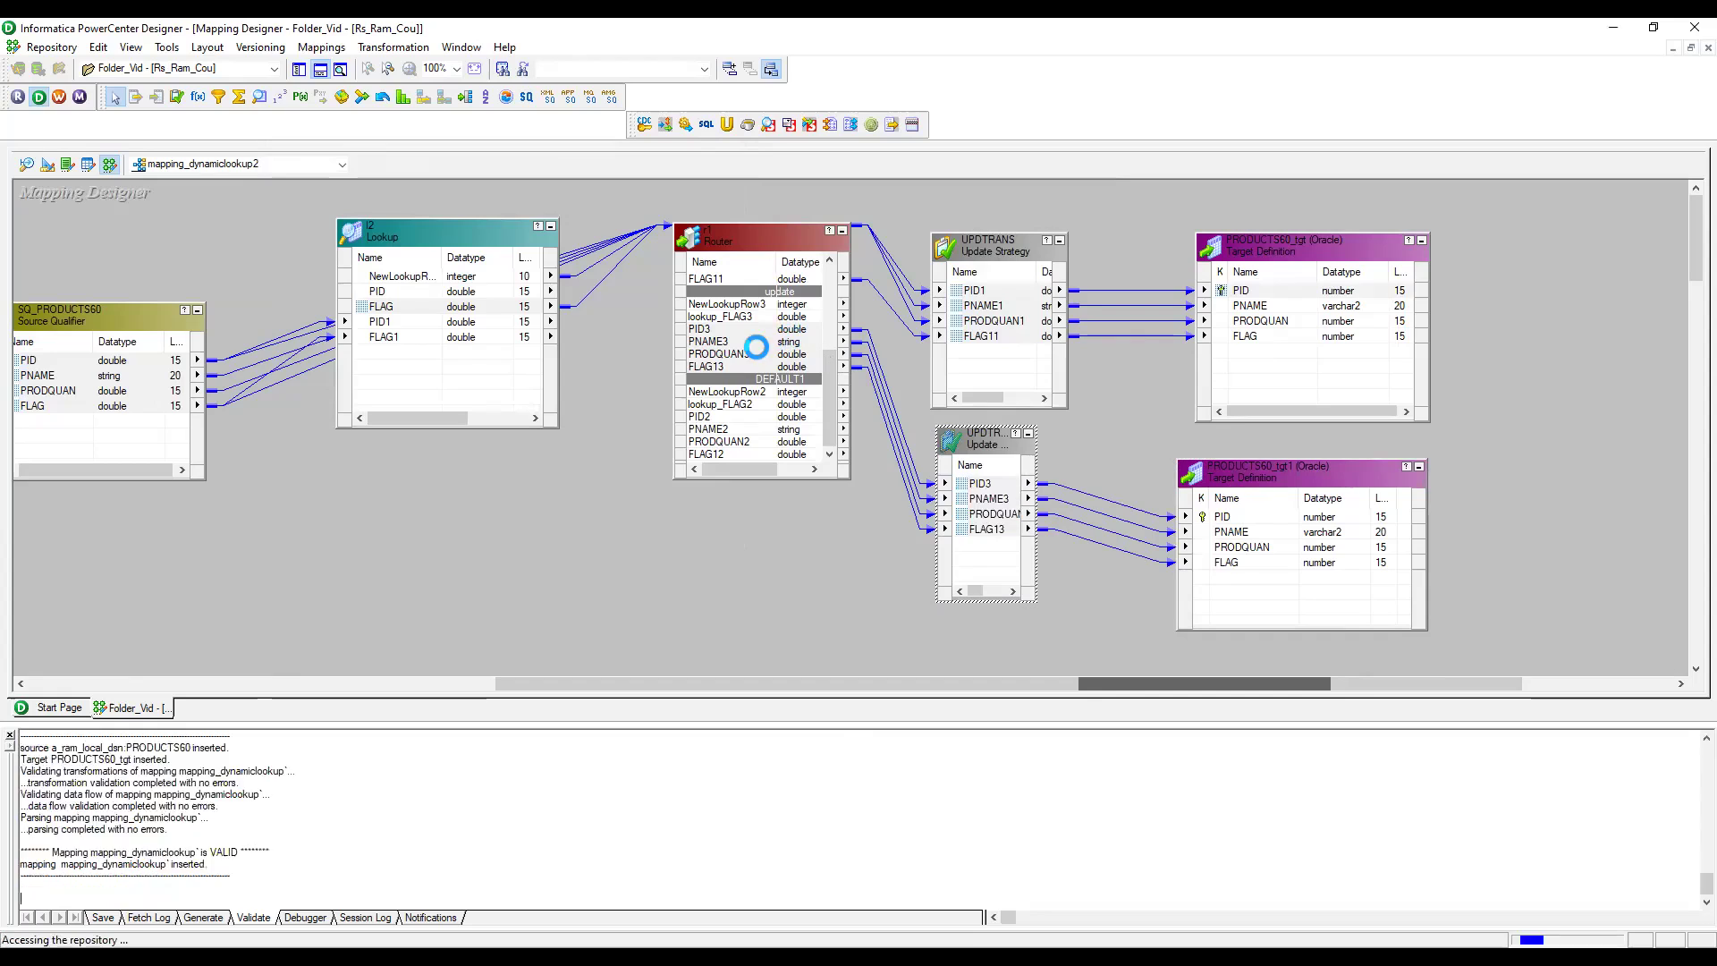
double_click(431, 231)
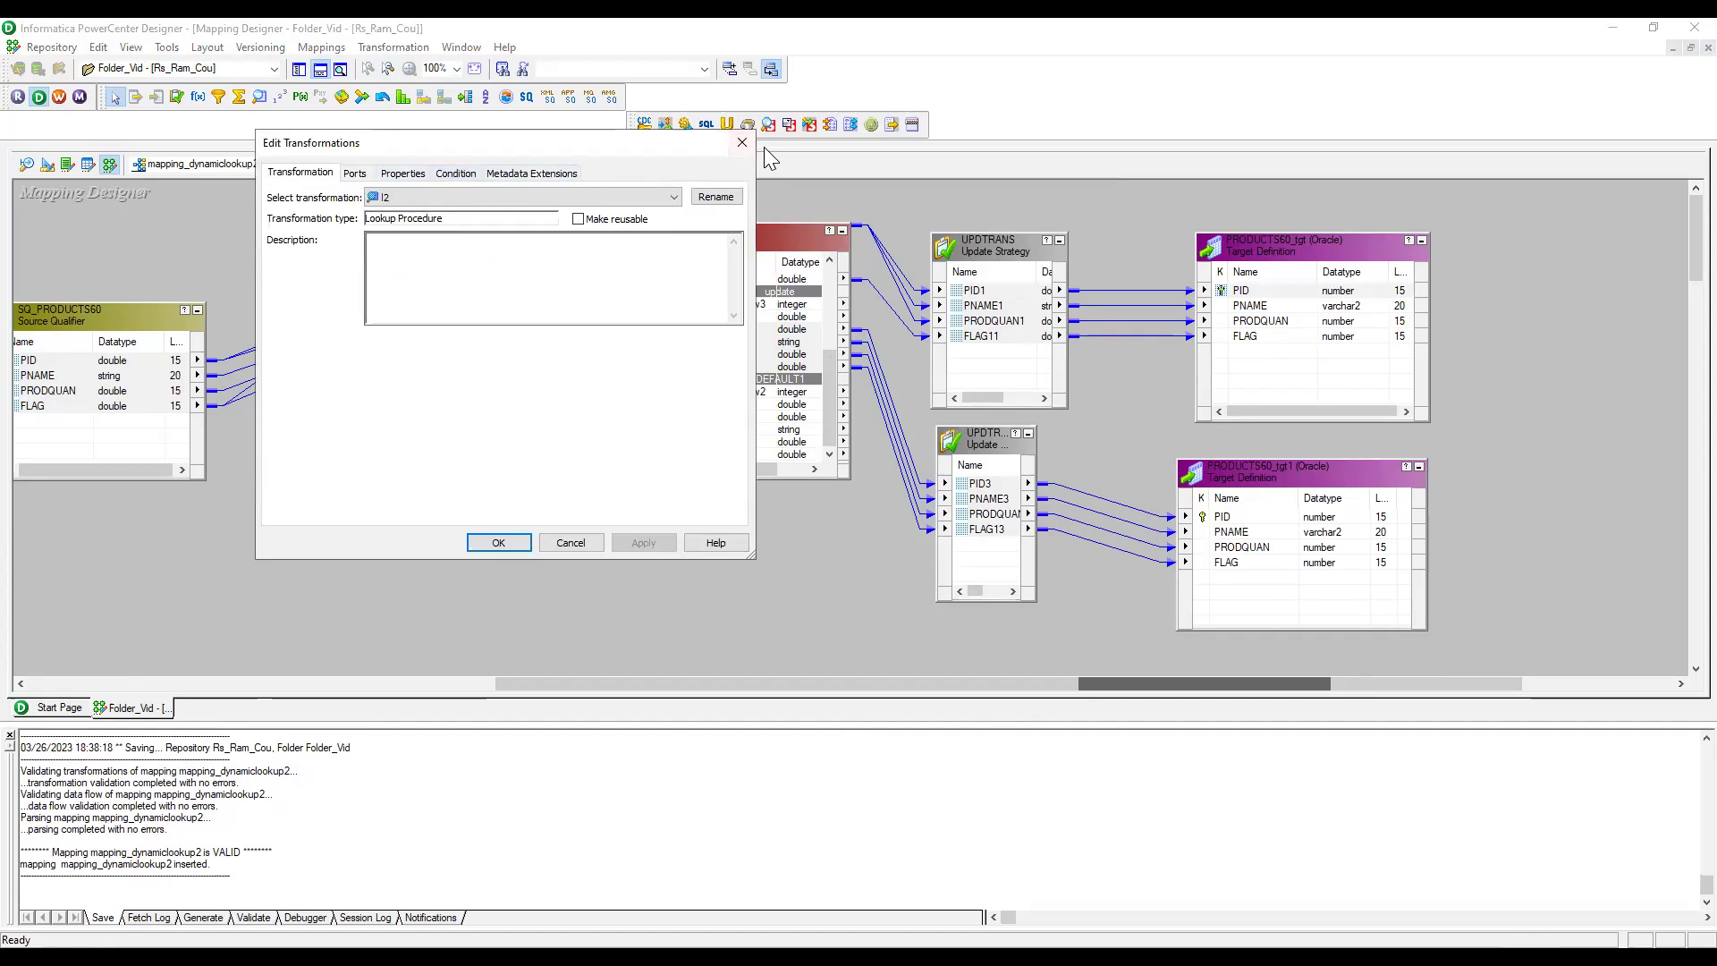
click(741, 142)
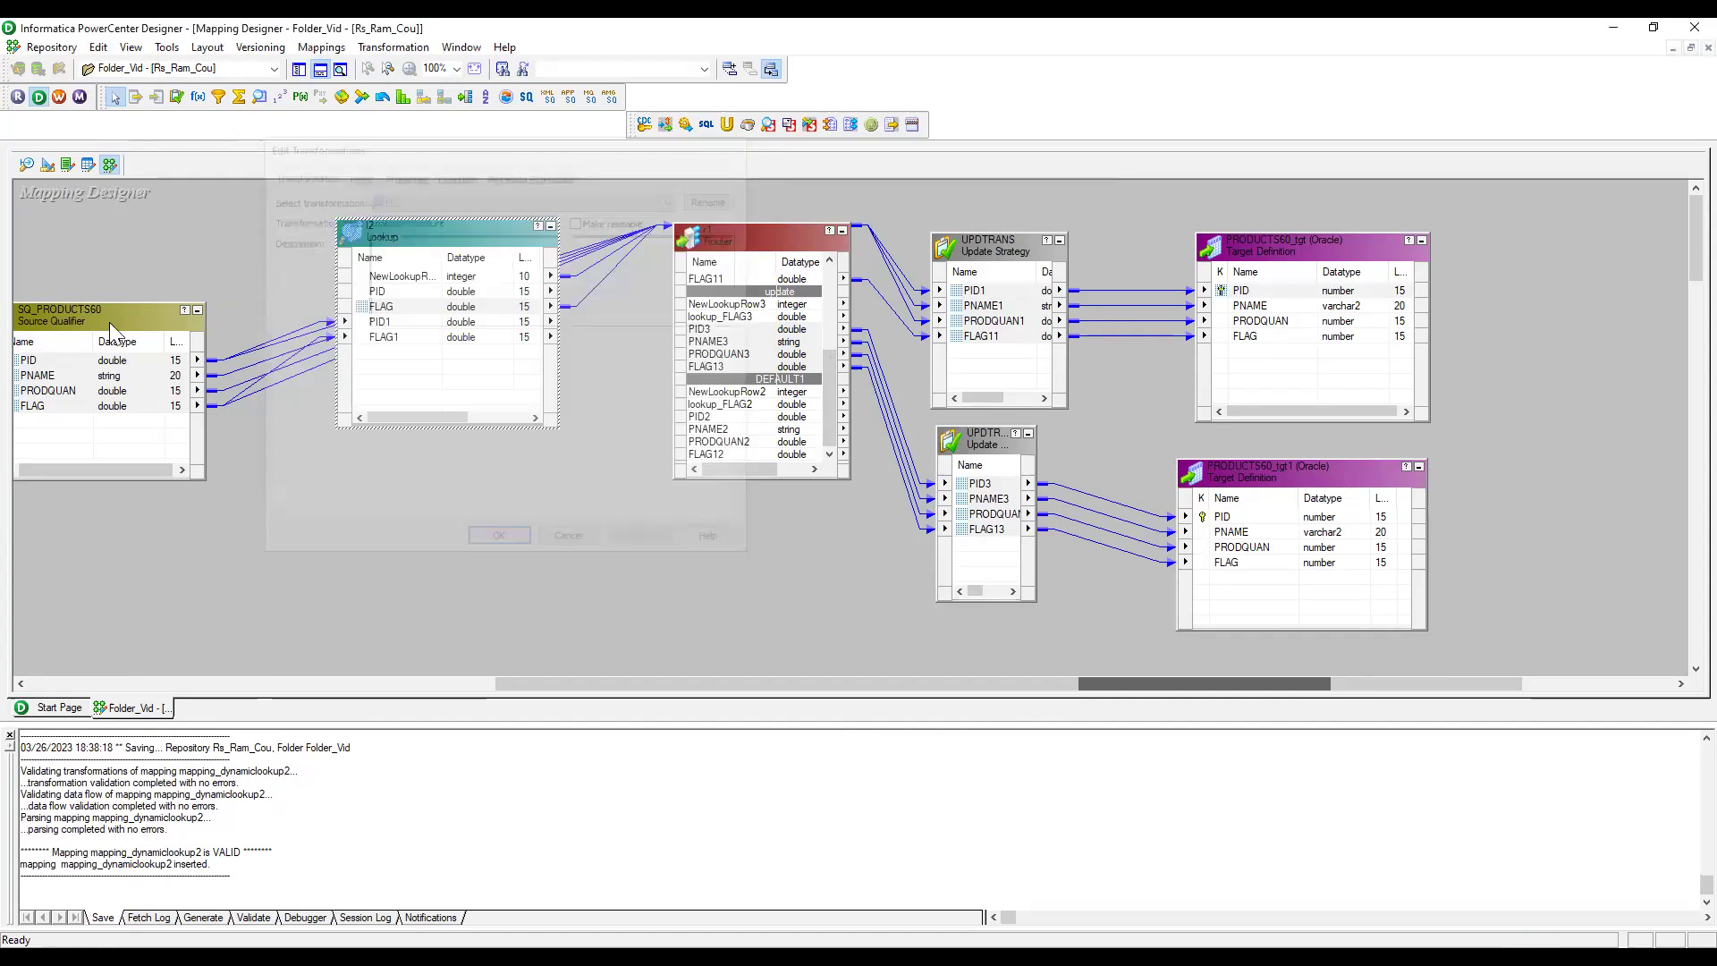
double_click(450, 249)
click(751, 143)
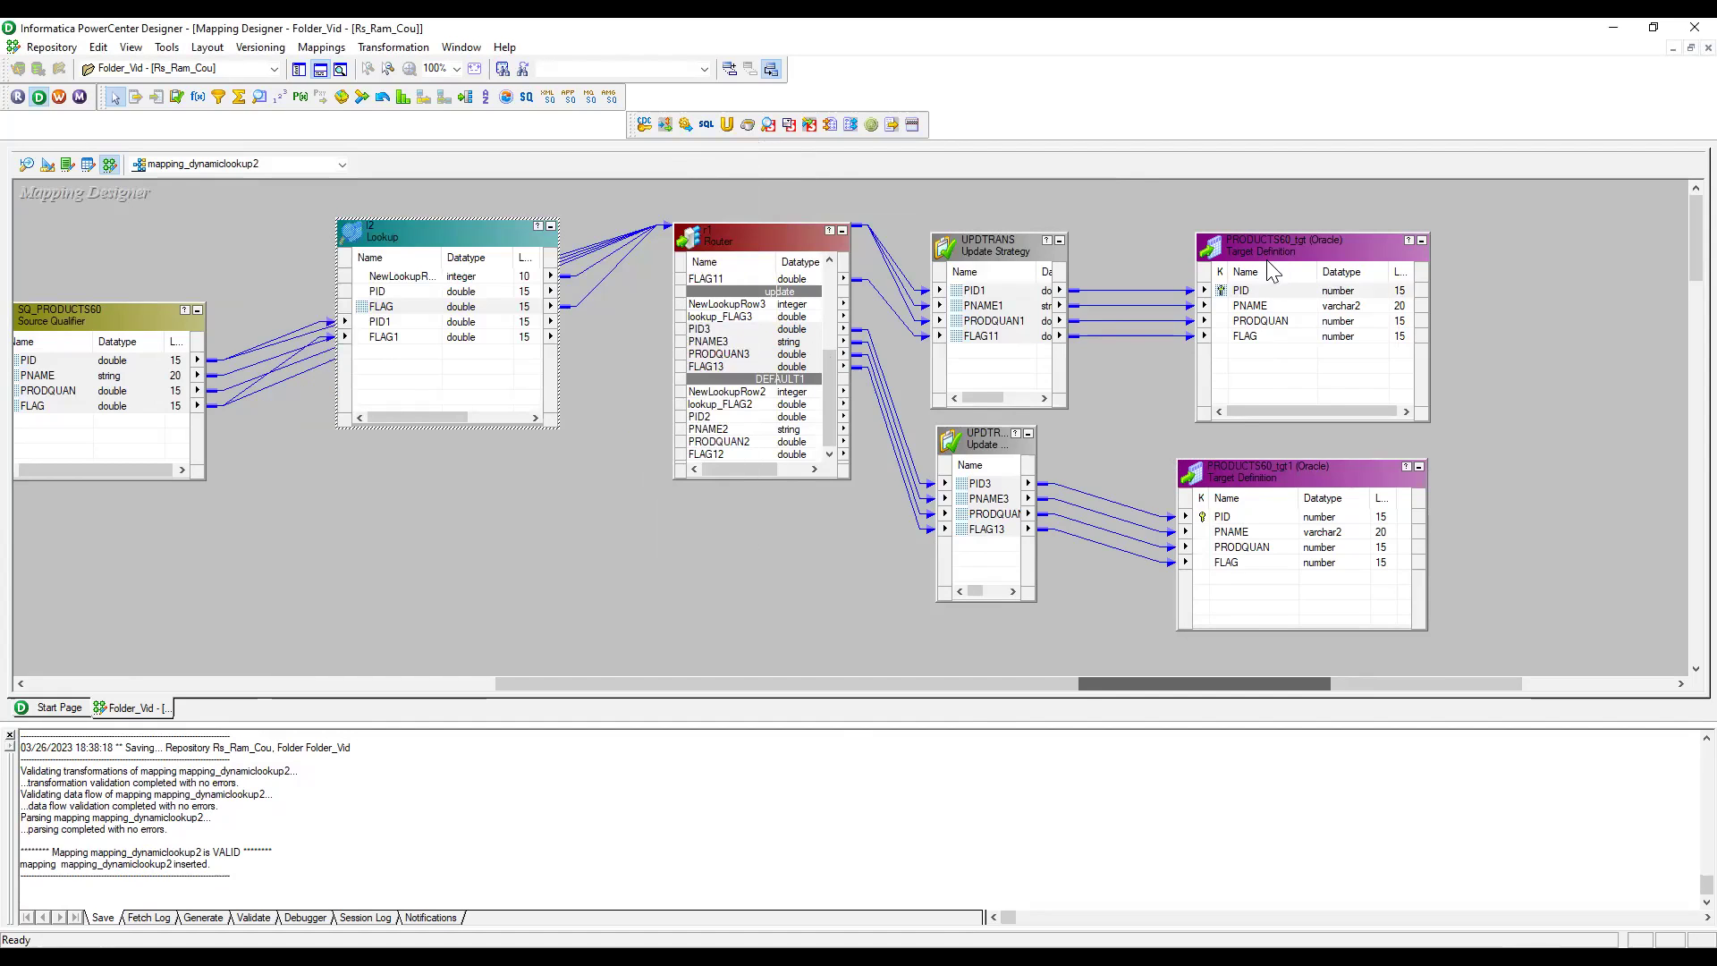
click(433, 238)
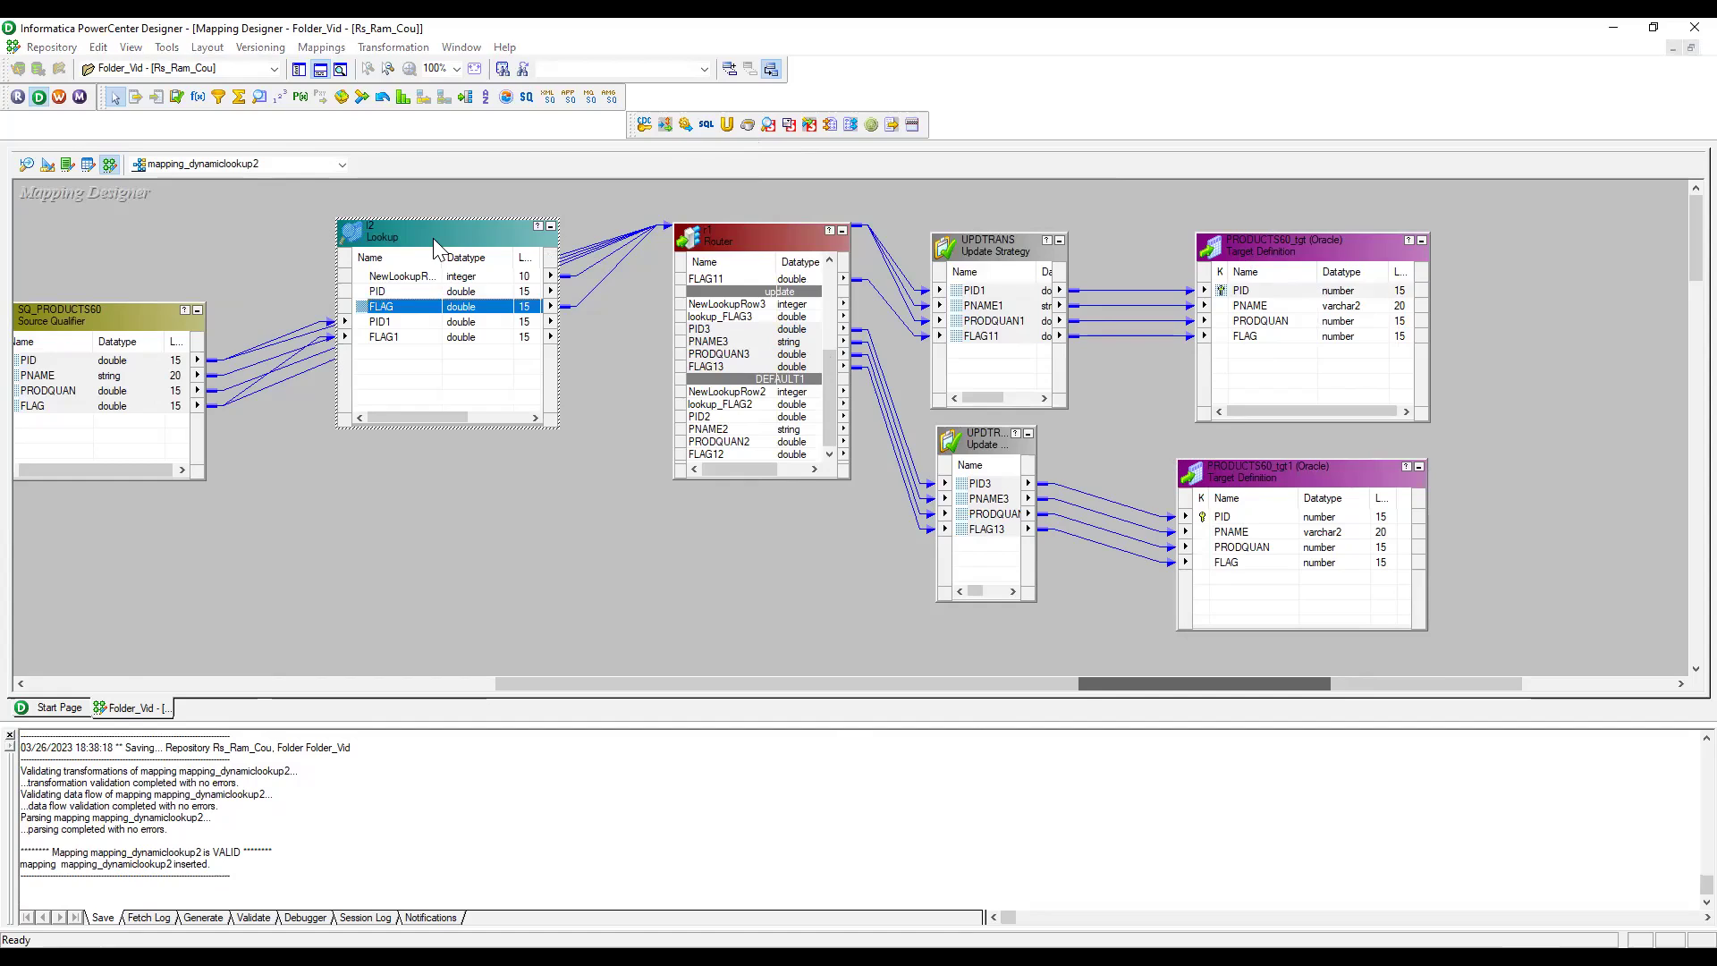
Examine the lookup condition and the port settings of lookup l2, including its associated expressions.
double_click(433, 238)
click(453, 173)
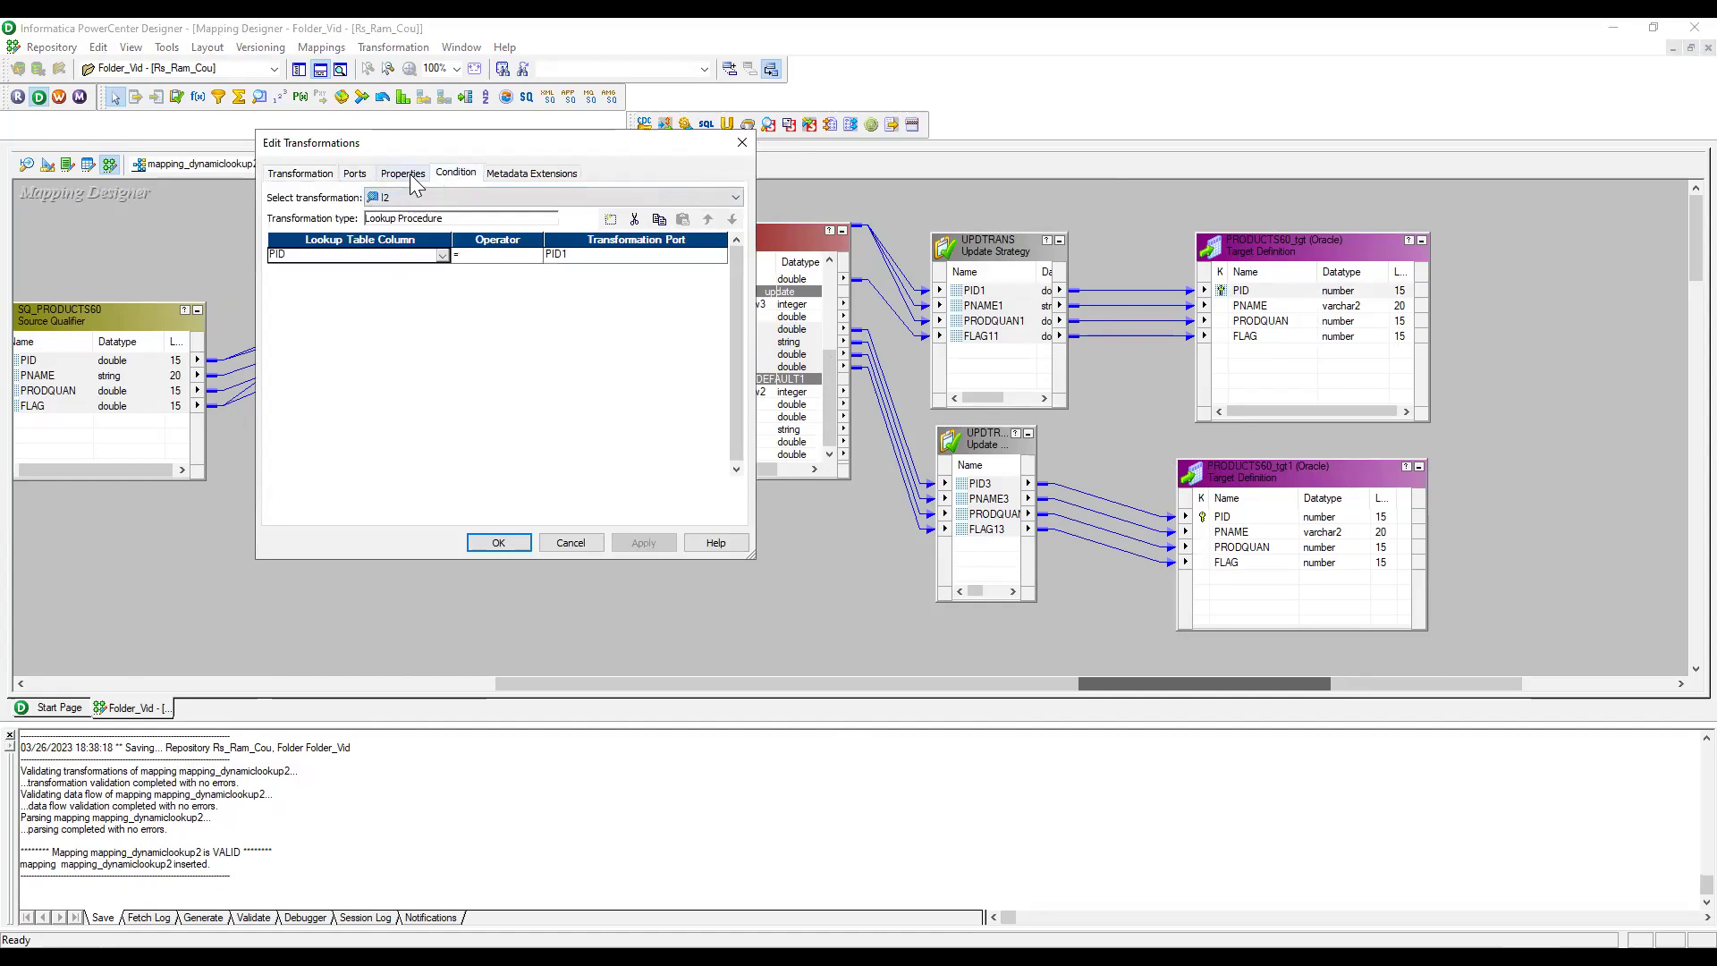
click(354, 174)
click(454, 172)
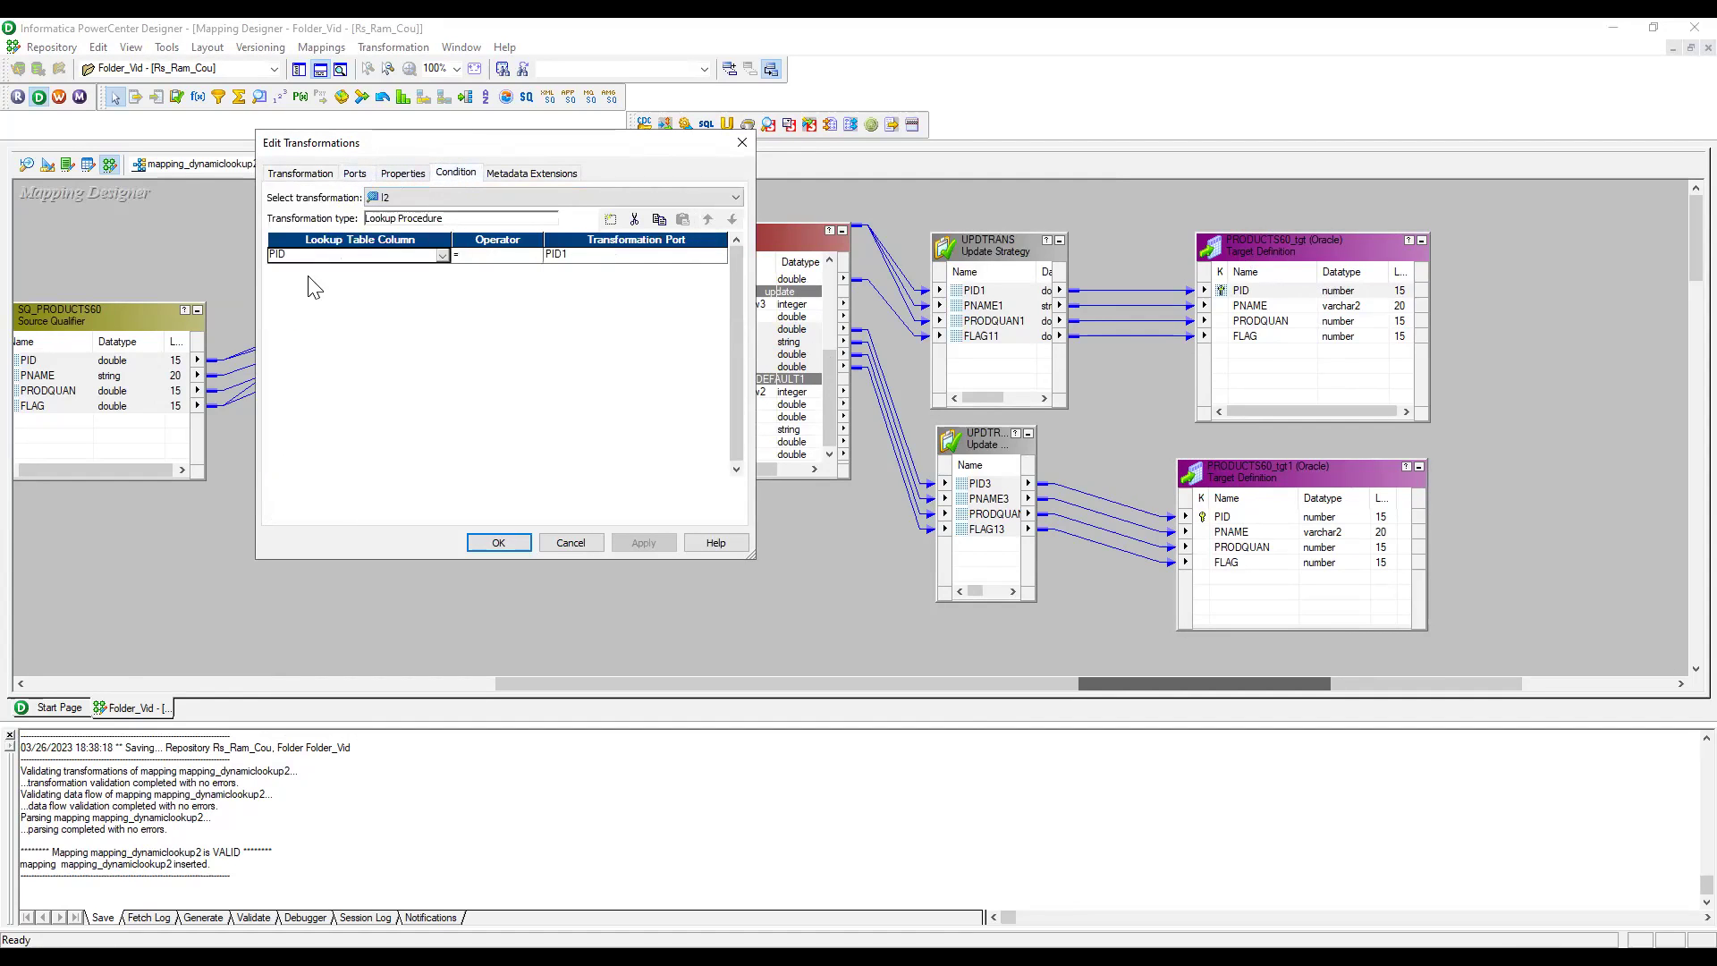
click(571, 255)
click(573, 260)
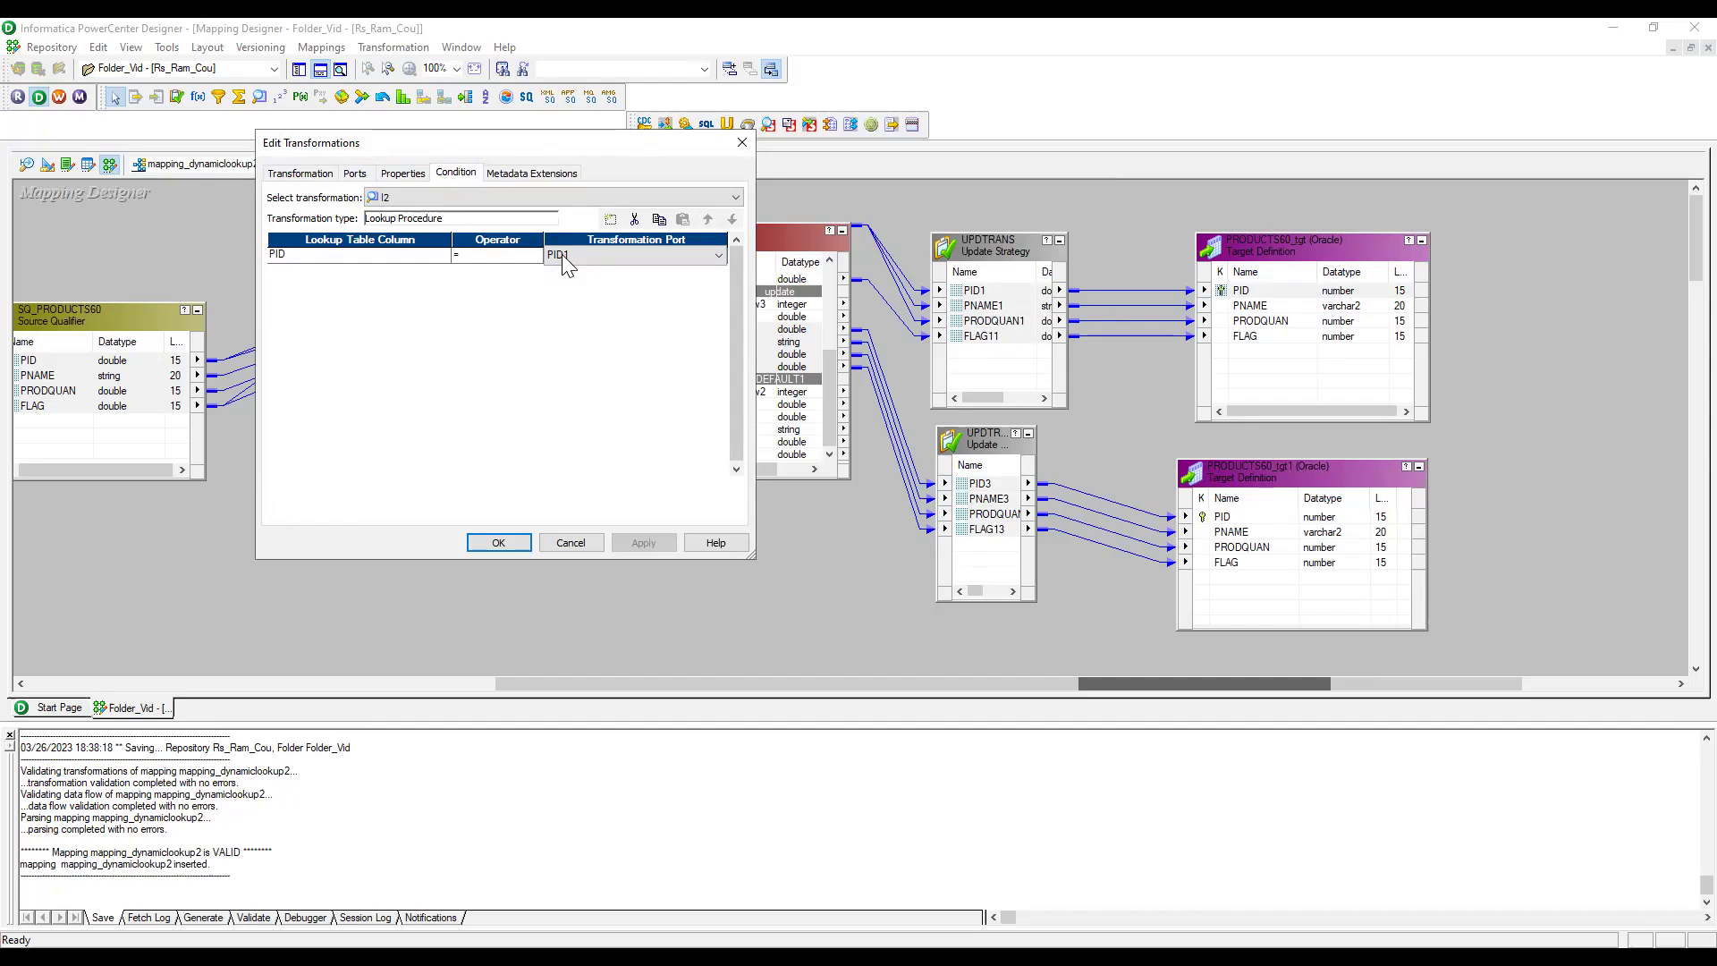
click(356, 173)
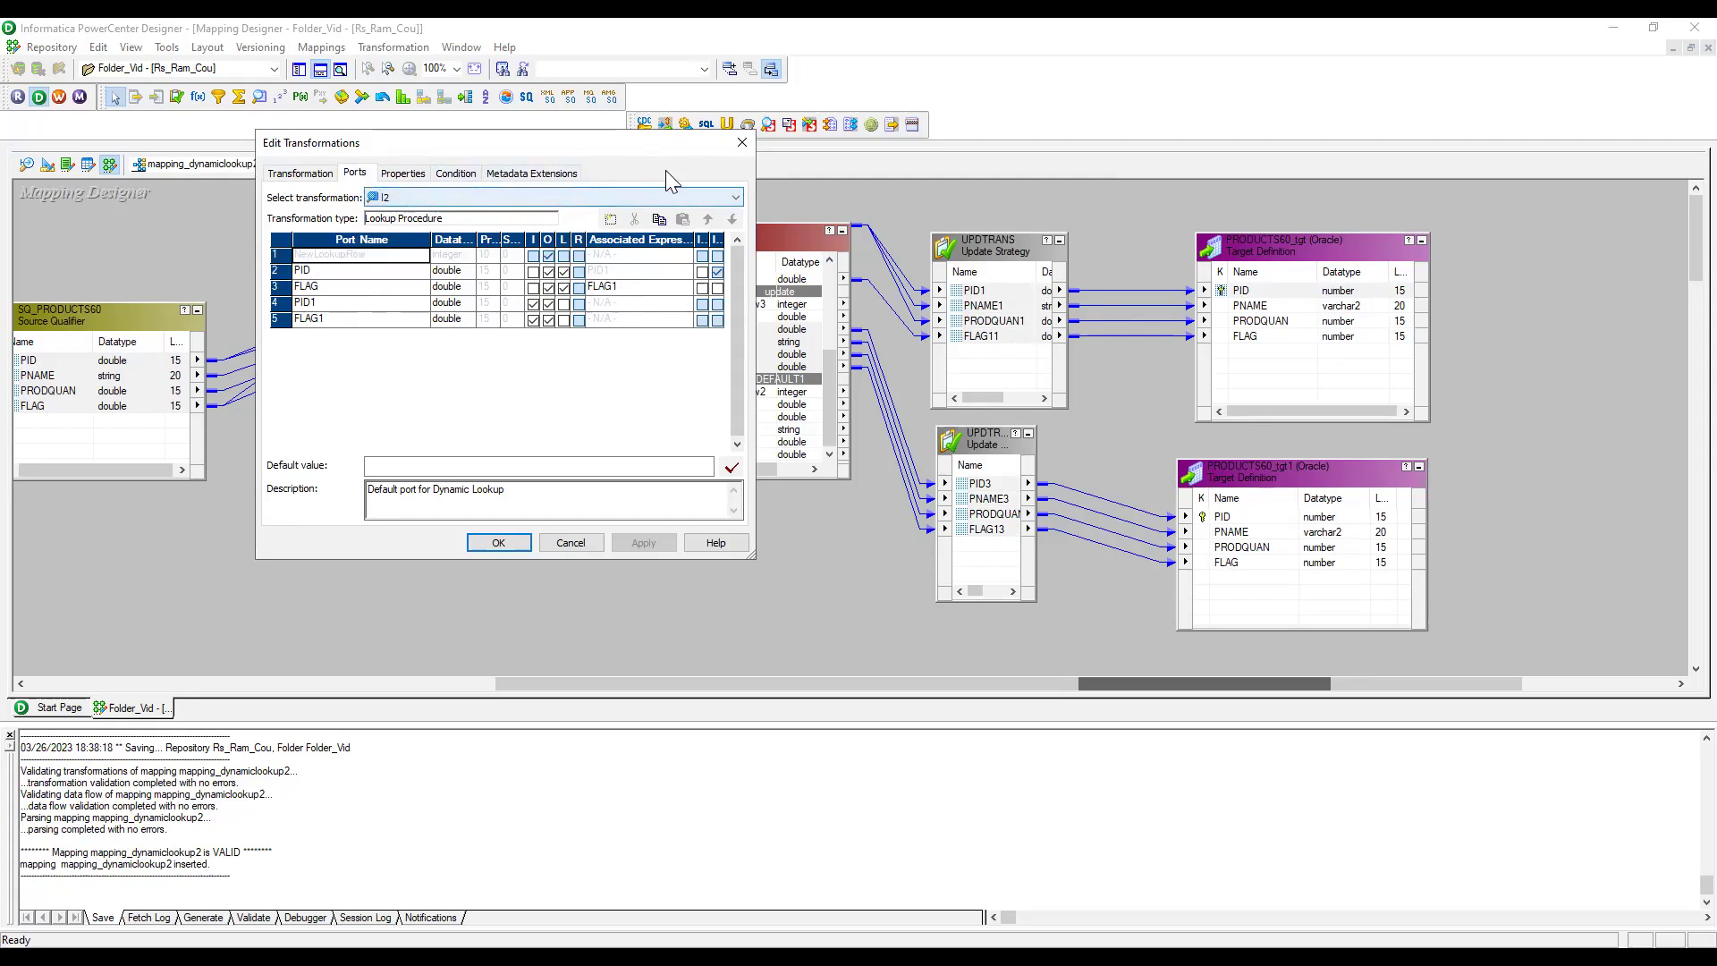
click(744, 147)
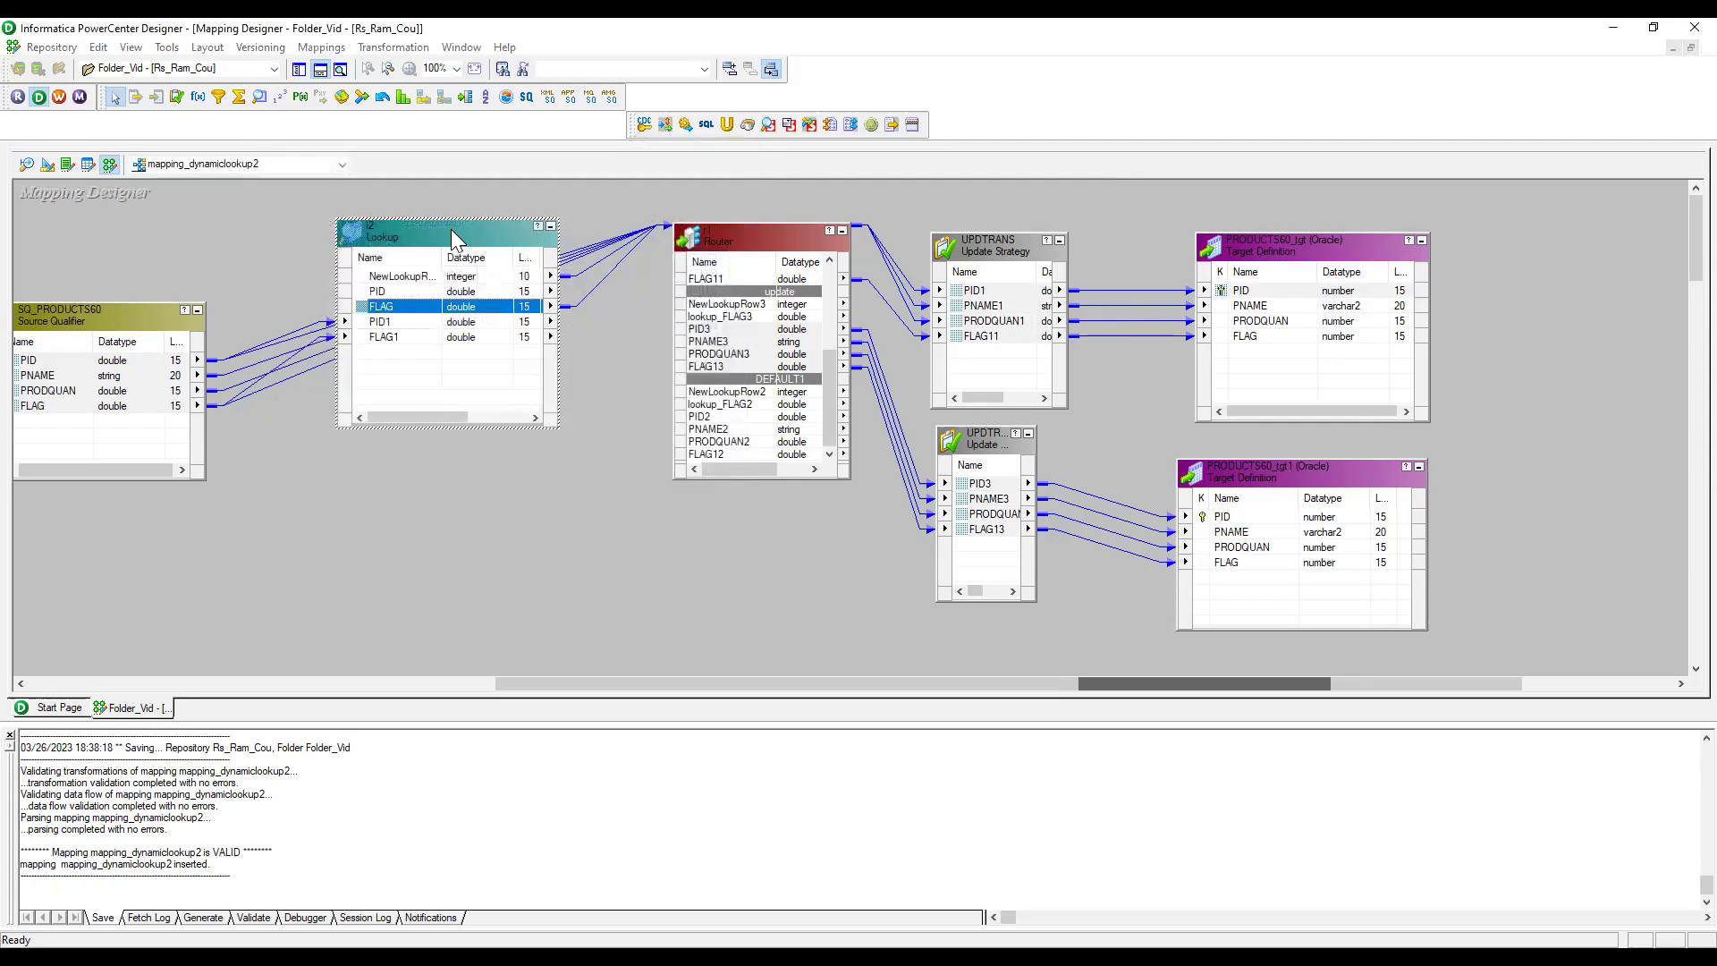
double_click(451, 229)
click(356, 174)
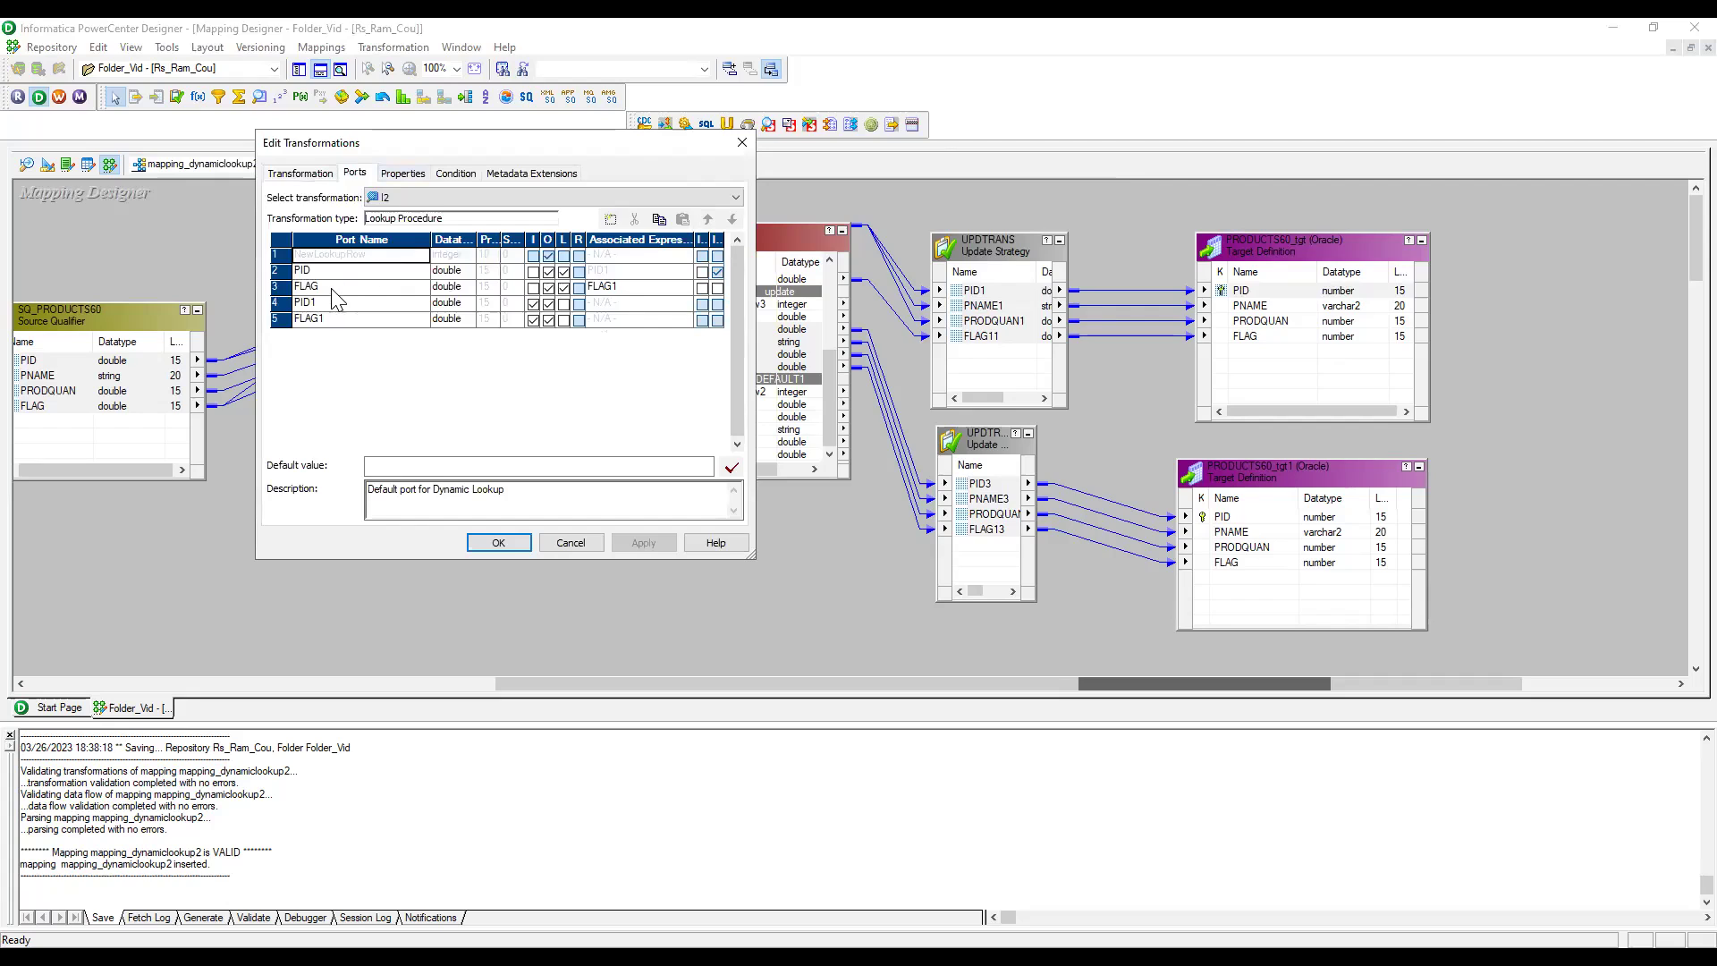
key(Return)
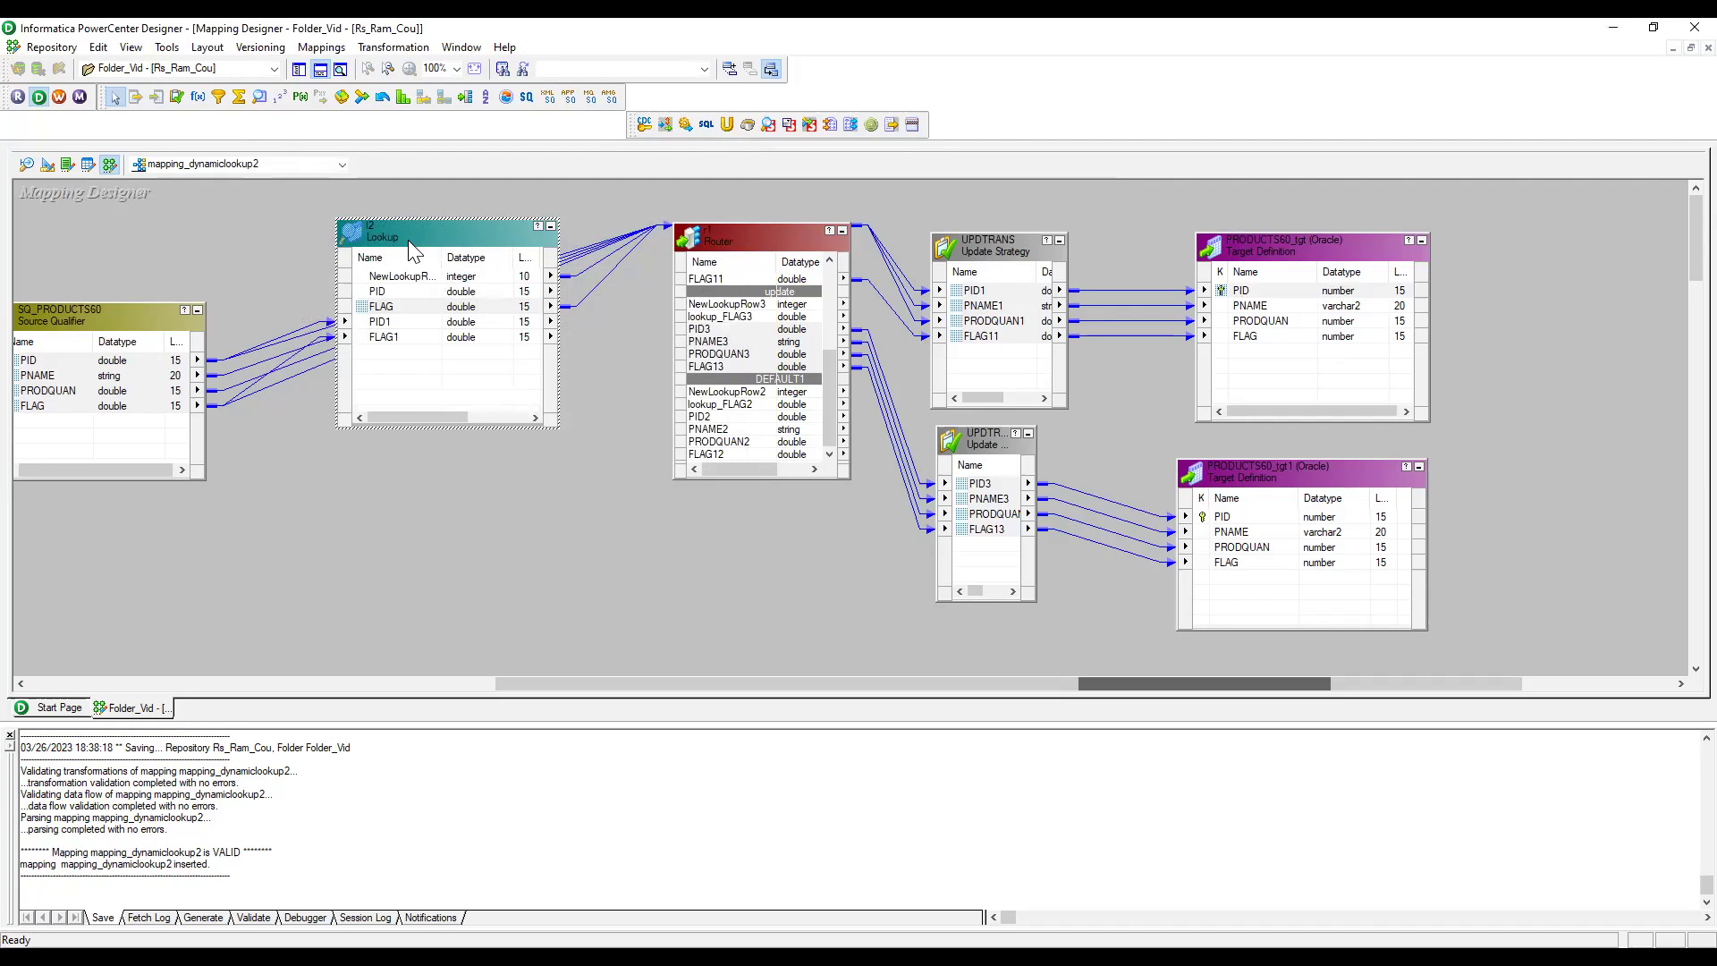
Examine the group filter conditions of the insert and update groups in router r1.
double_click(725, 236)
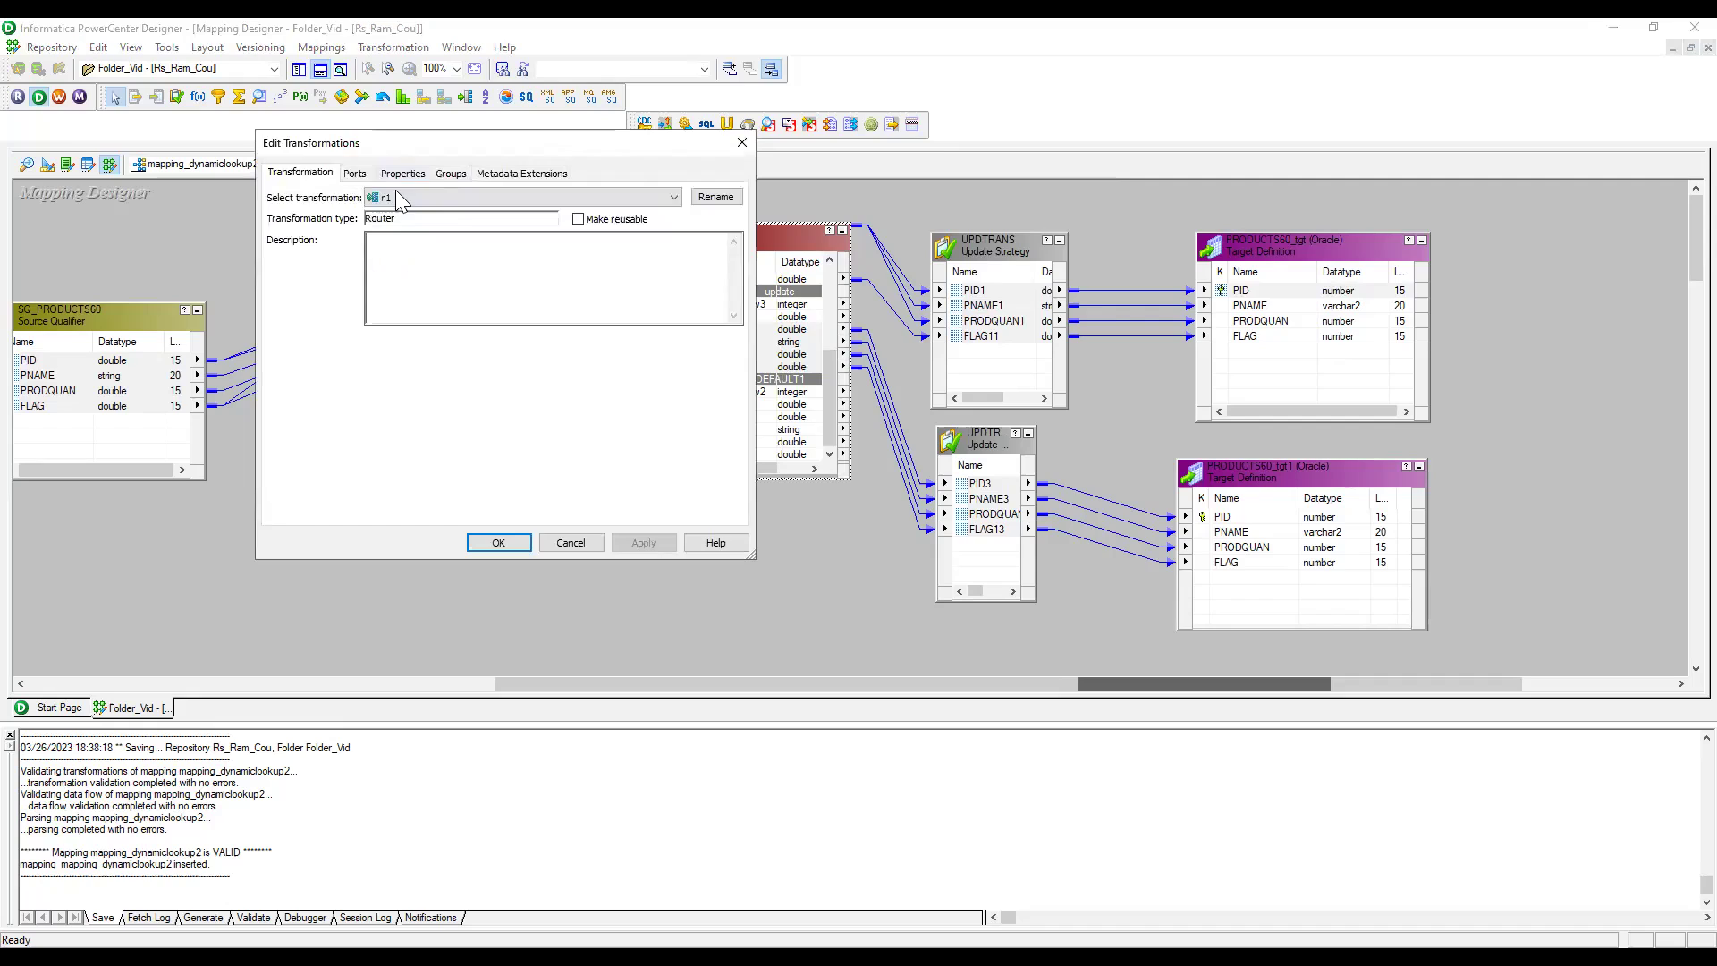
click(451, 173)
click(541, 258)
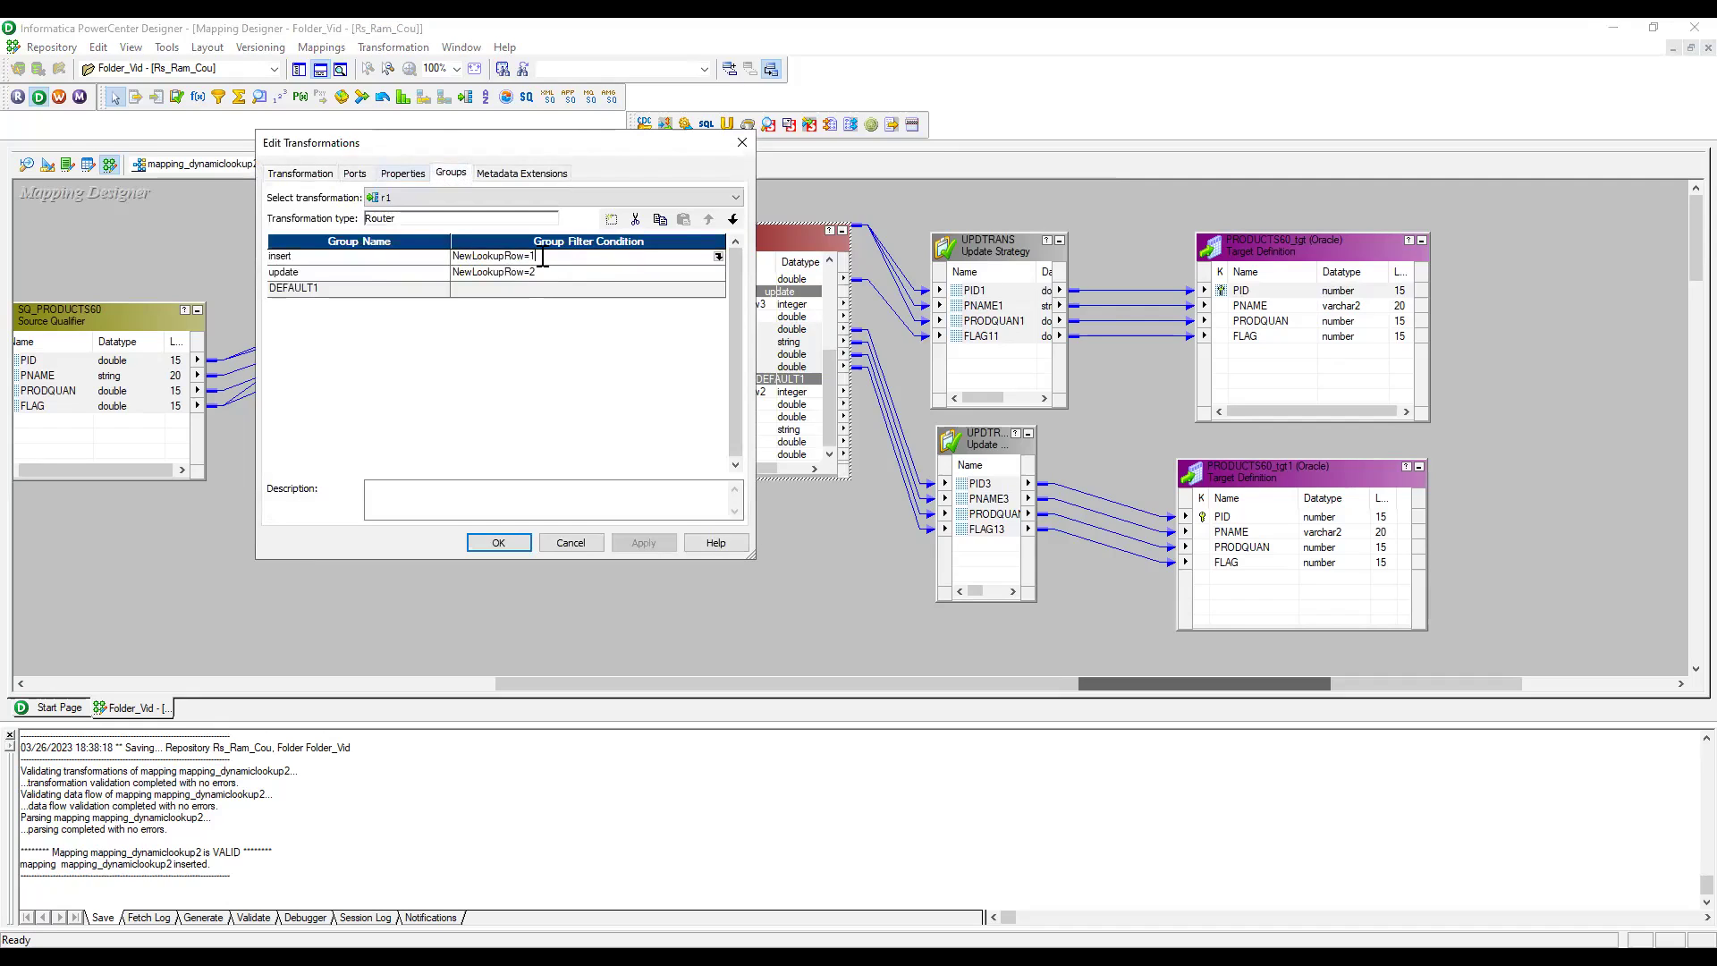
double_click(542, 258)
click(742, 142)
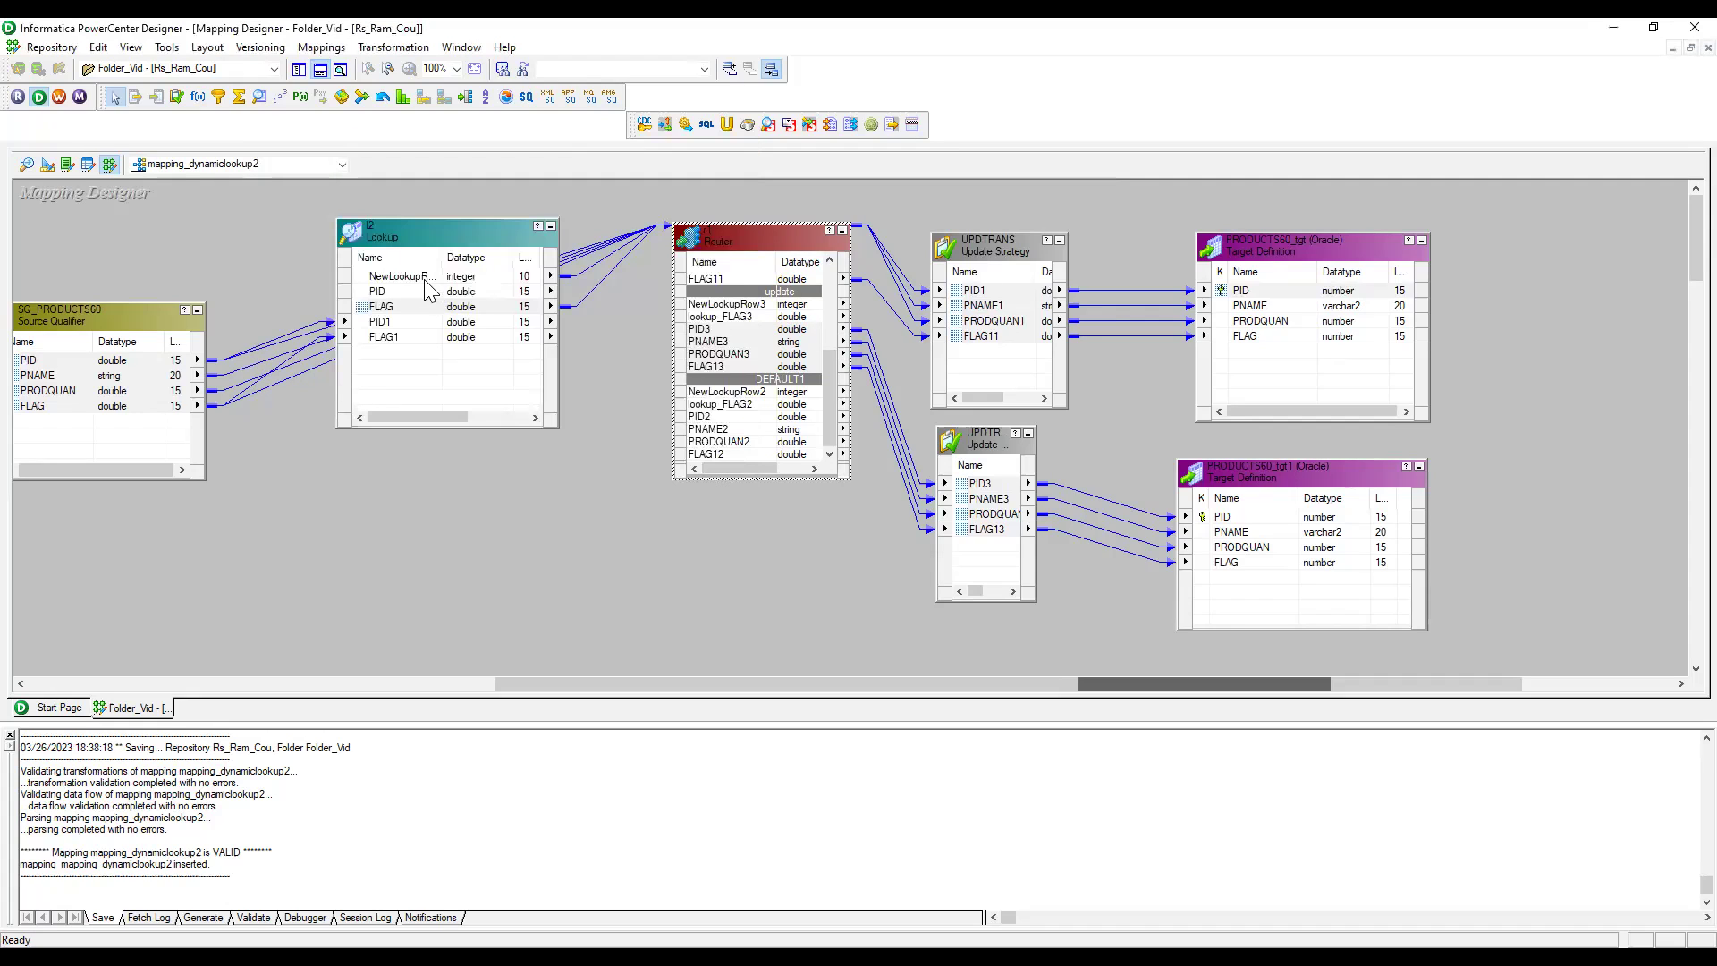
scroll(736, 260, up, 5)
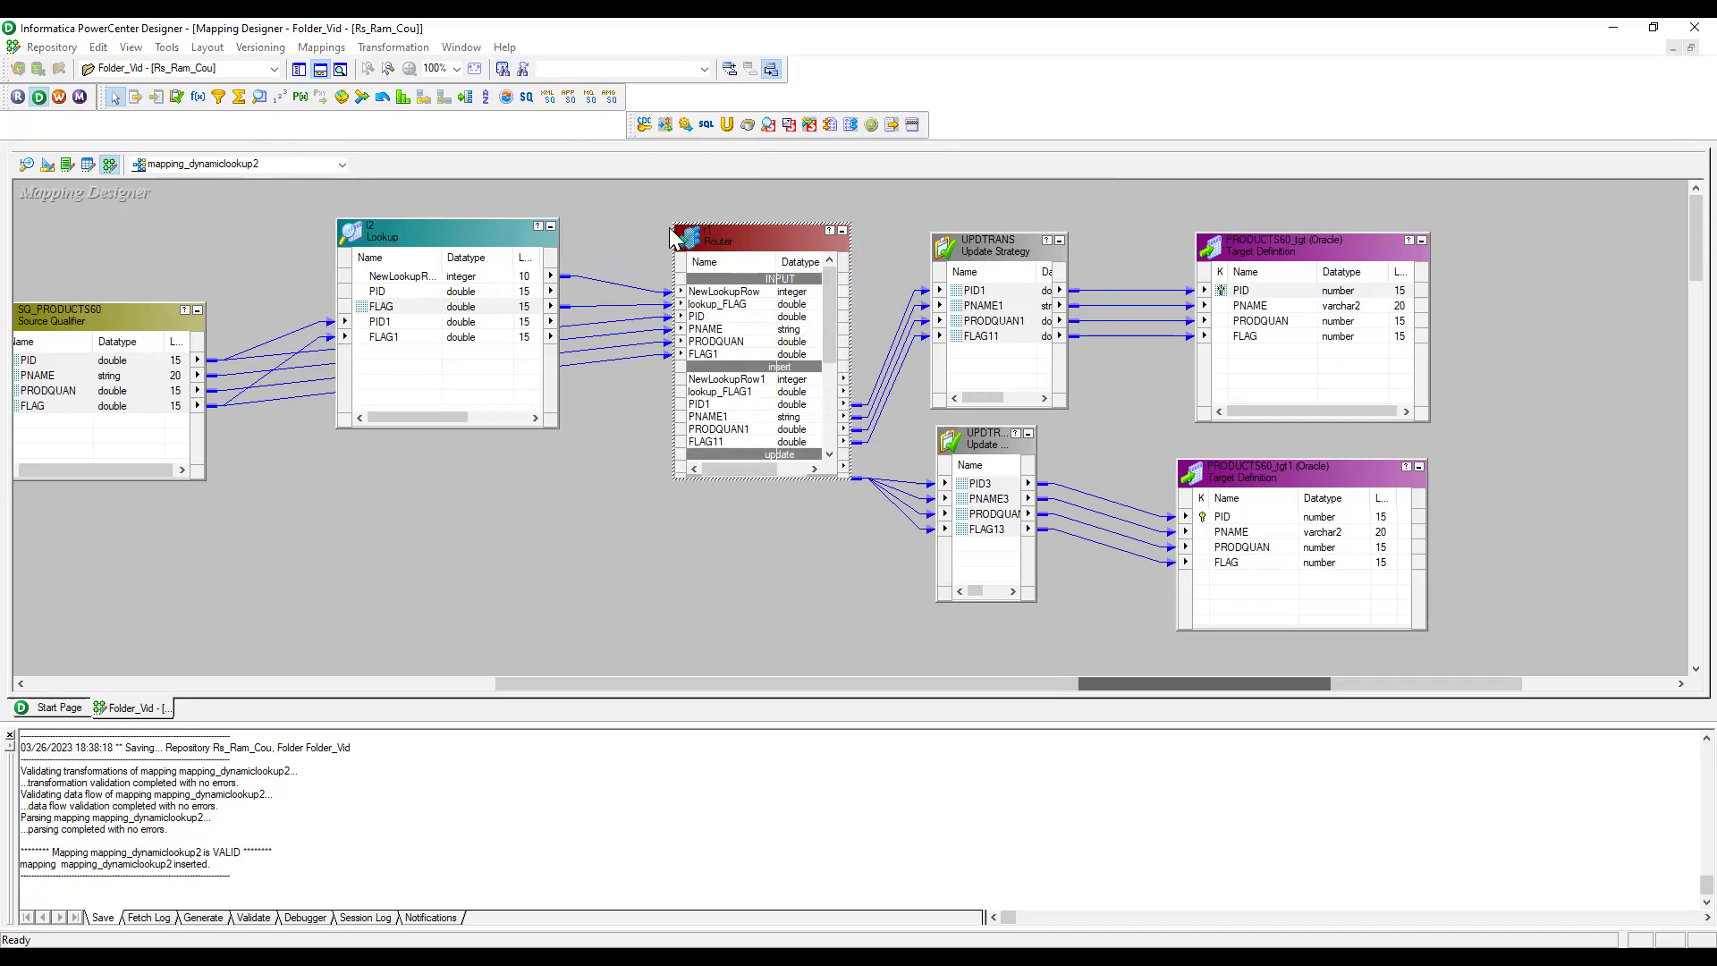
double_click(738, 238)
click(452, 173)
click(535, 257)
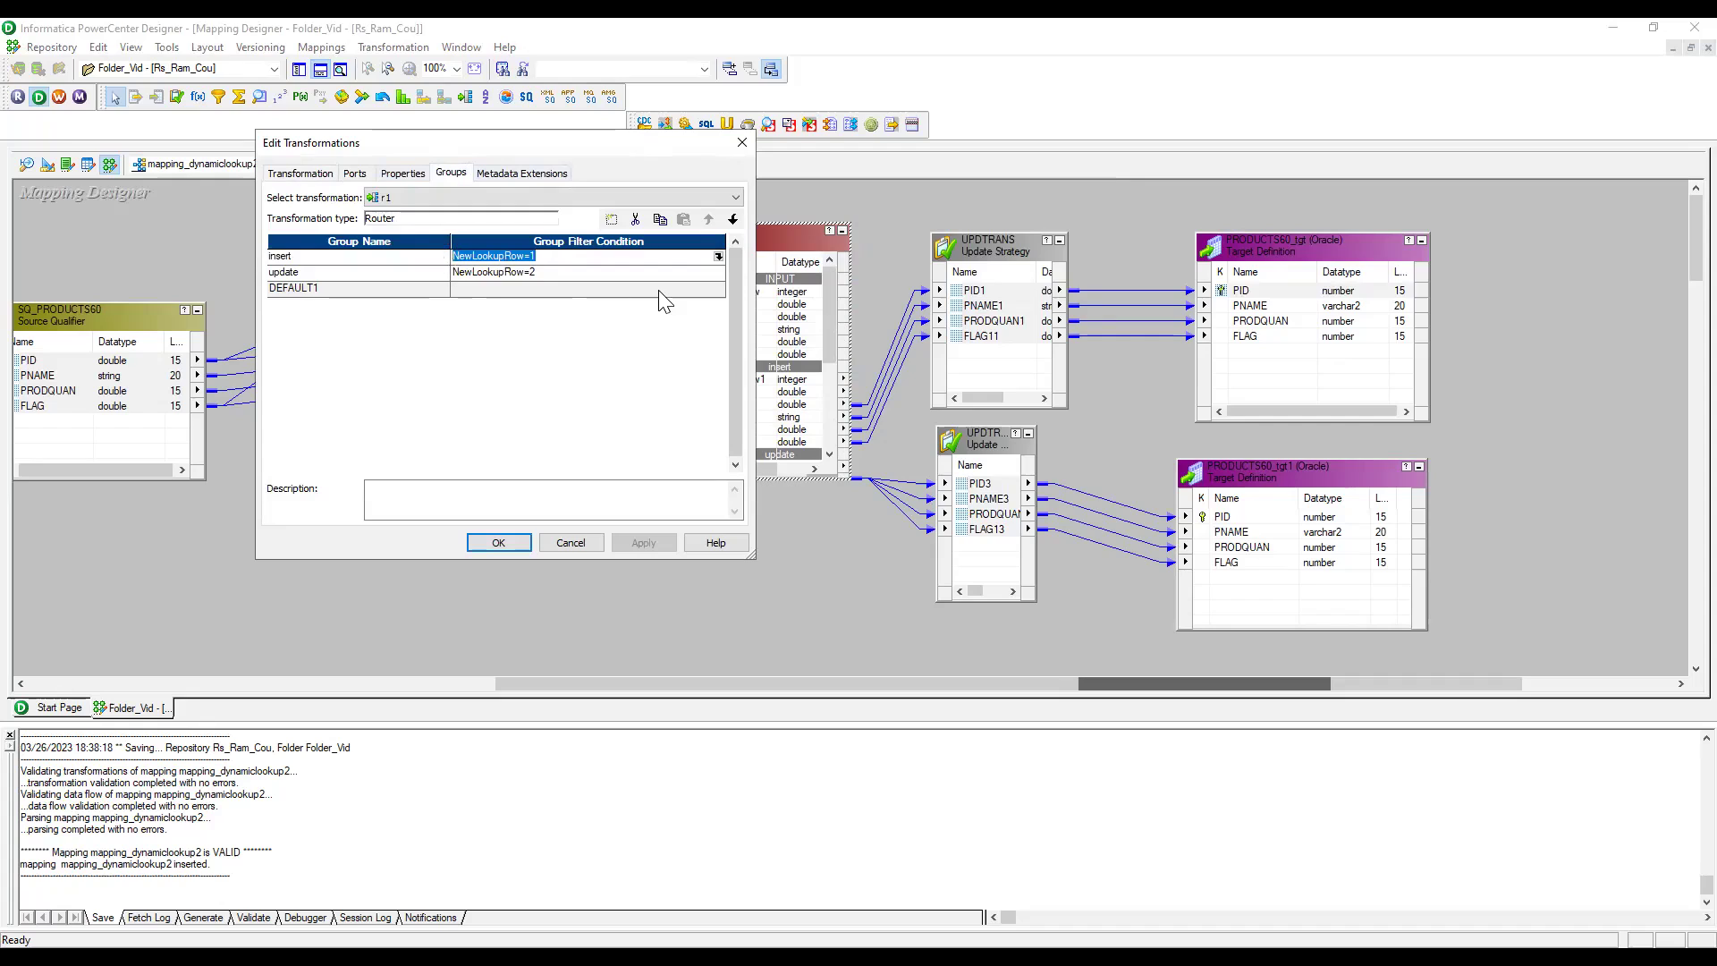
click(742, 143)
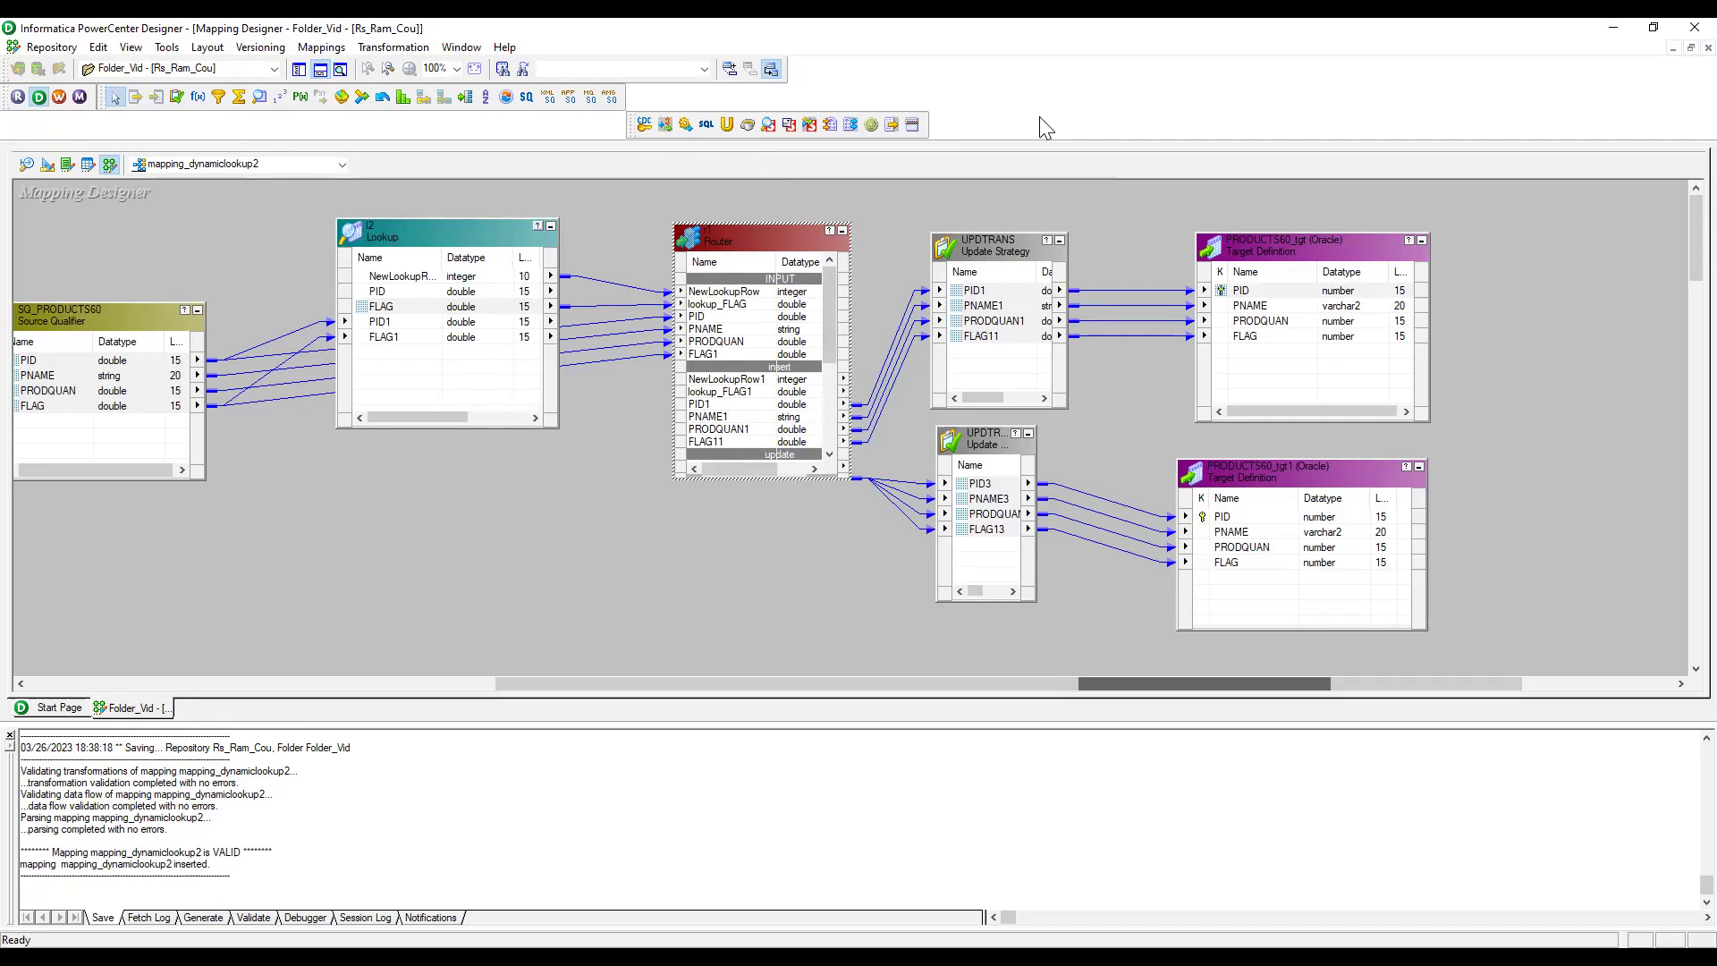
Switch to Oracle SQL Developer, query products60_tgt and compare its rows with the previous query result.
key(alt+Tab)
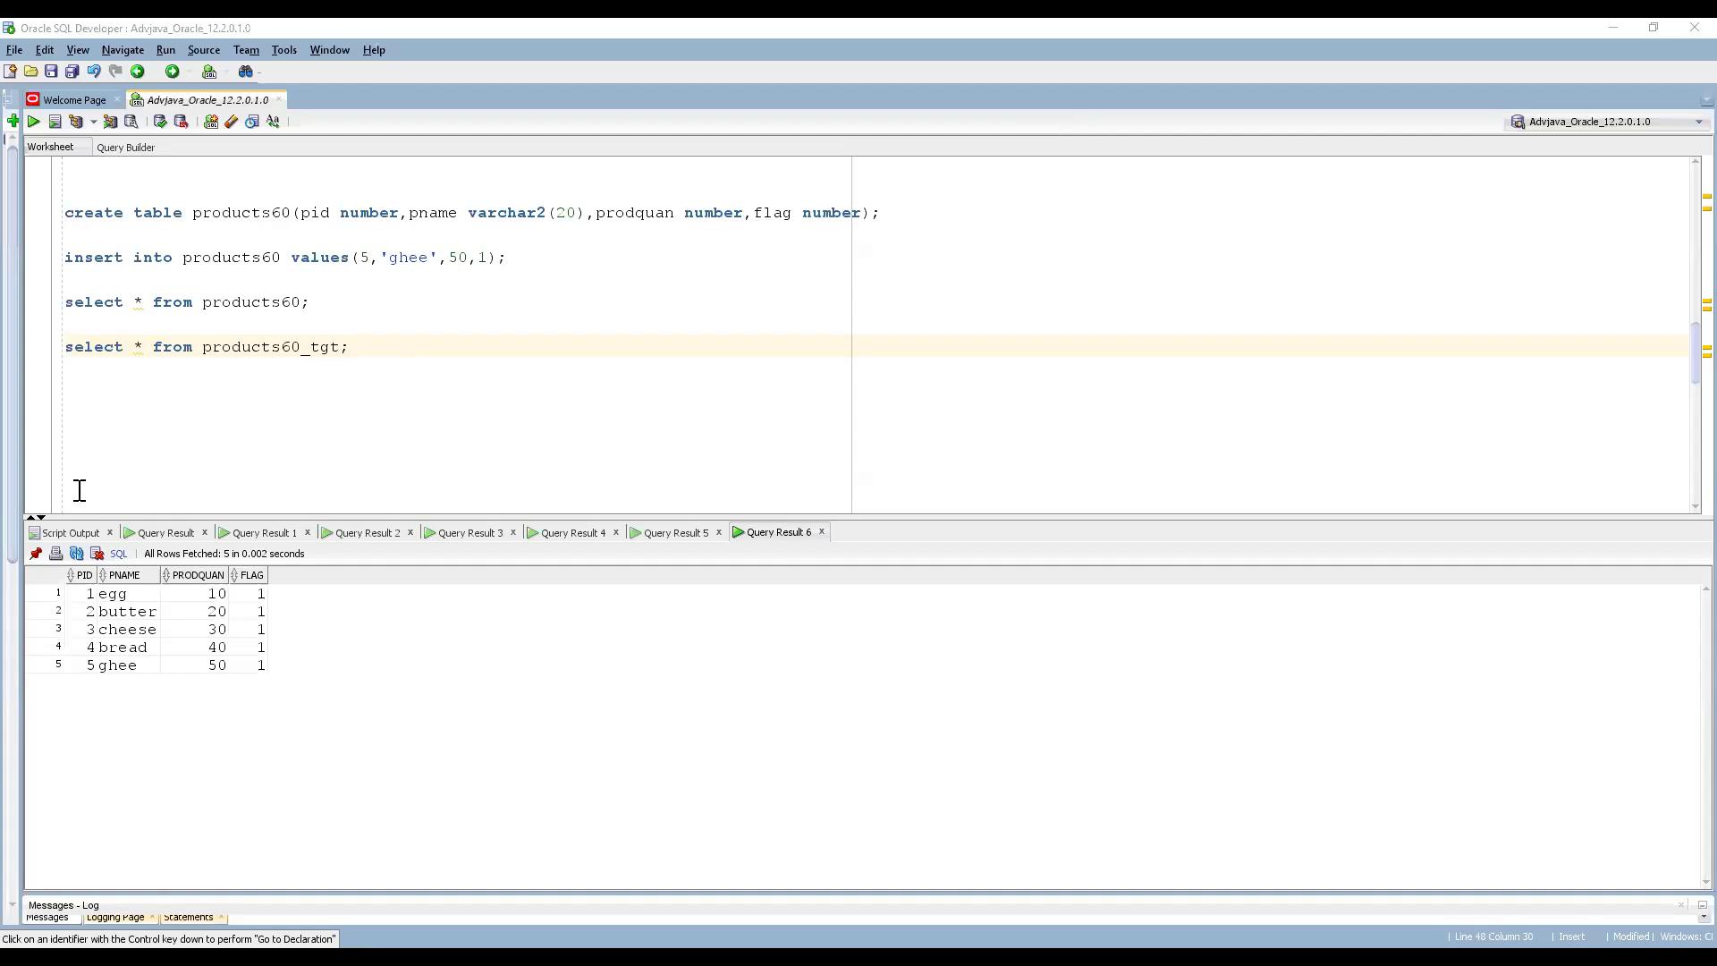
click(33, 122)
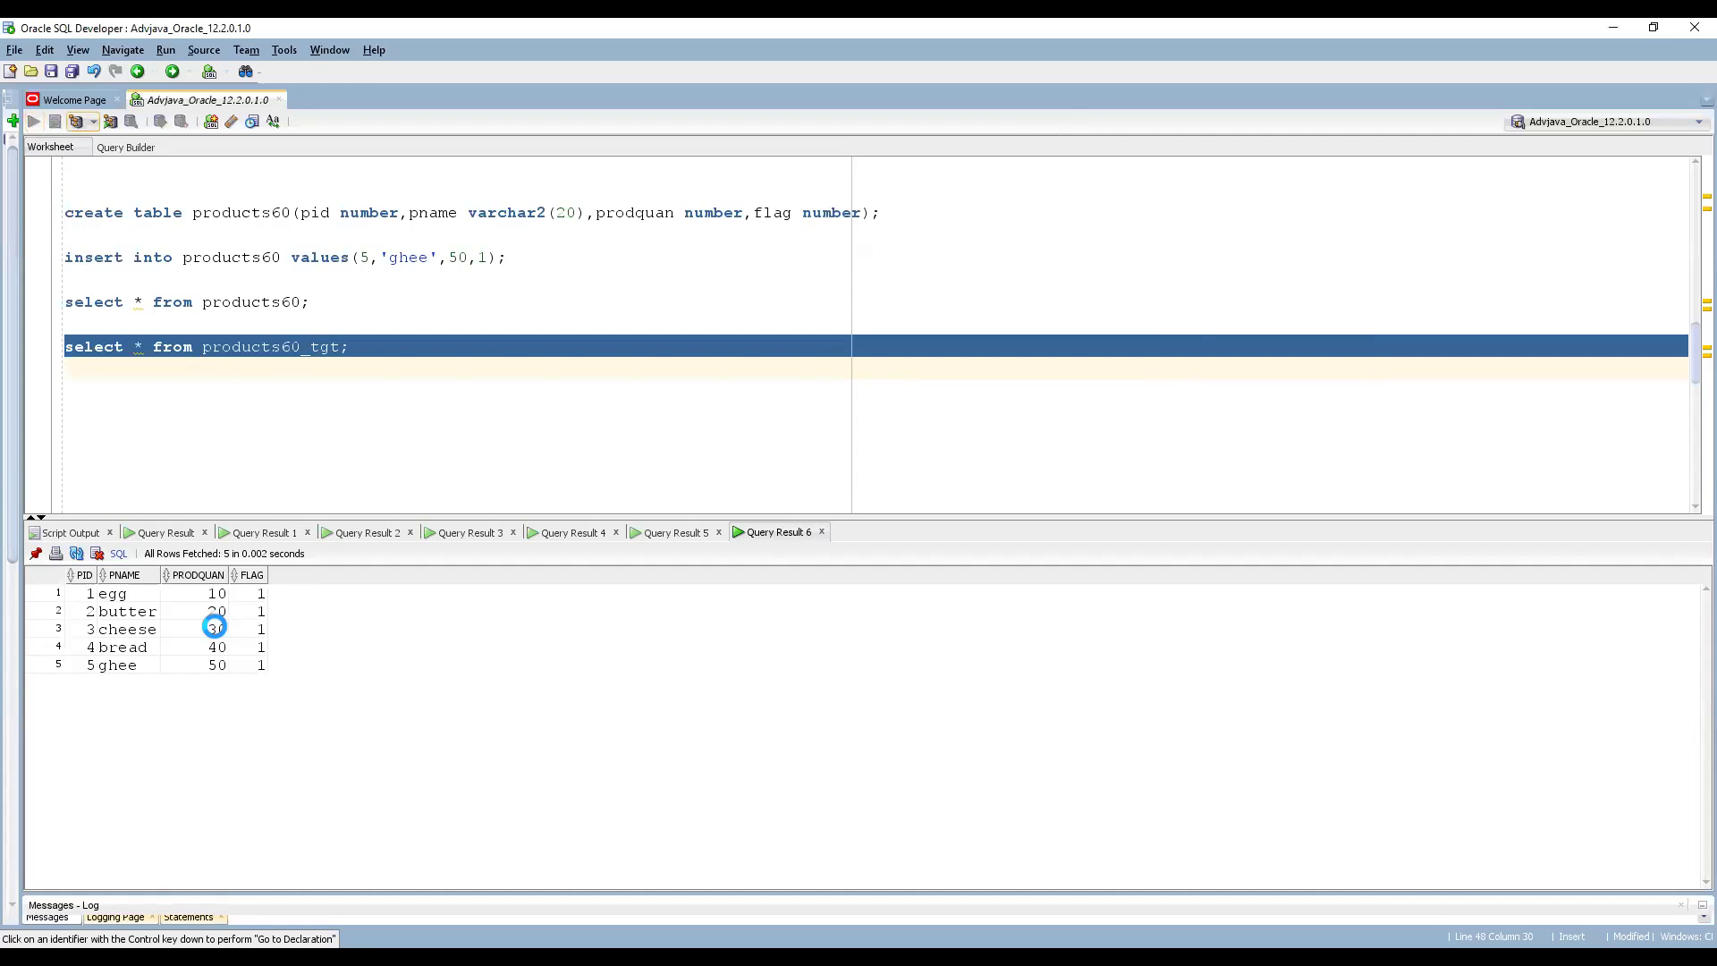
drag(89, 595, 276, 667)
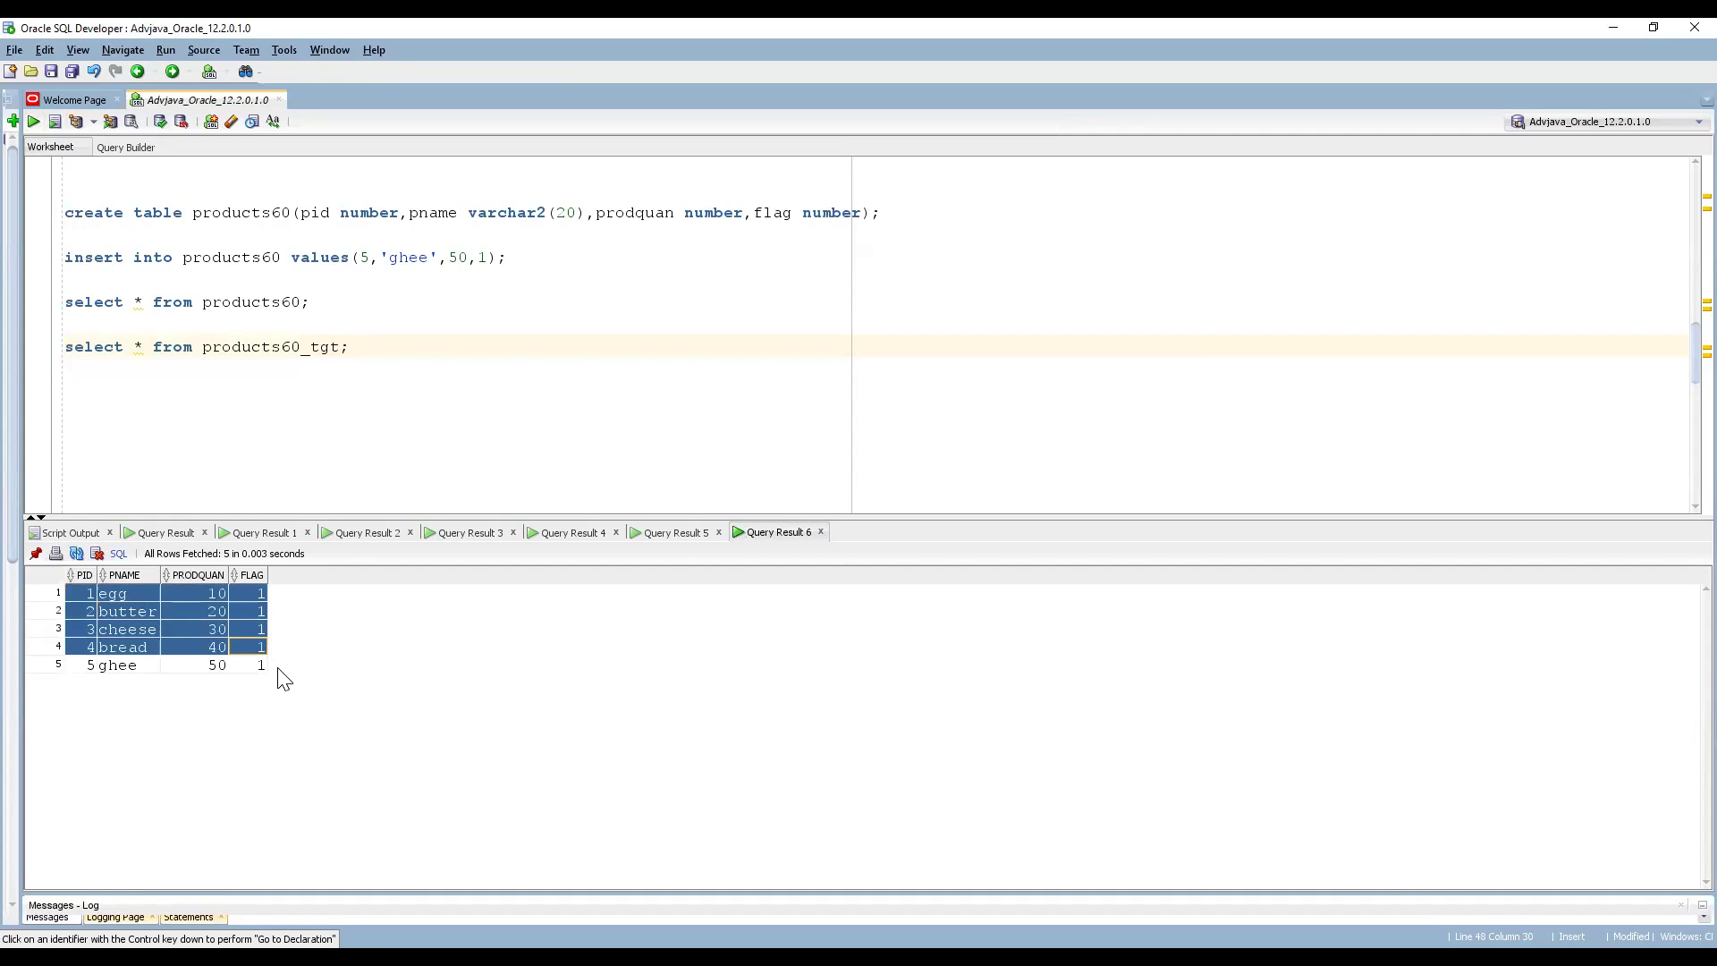
click(666, 532)
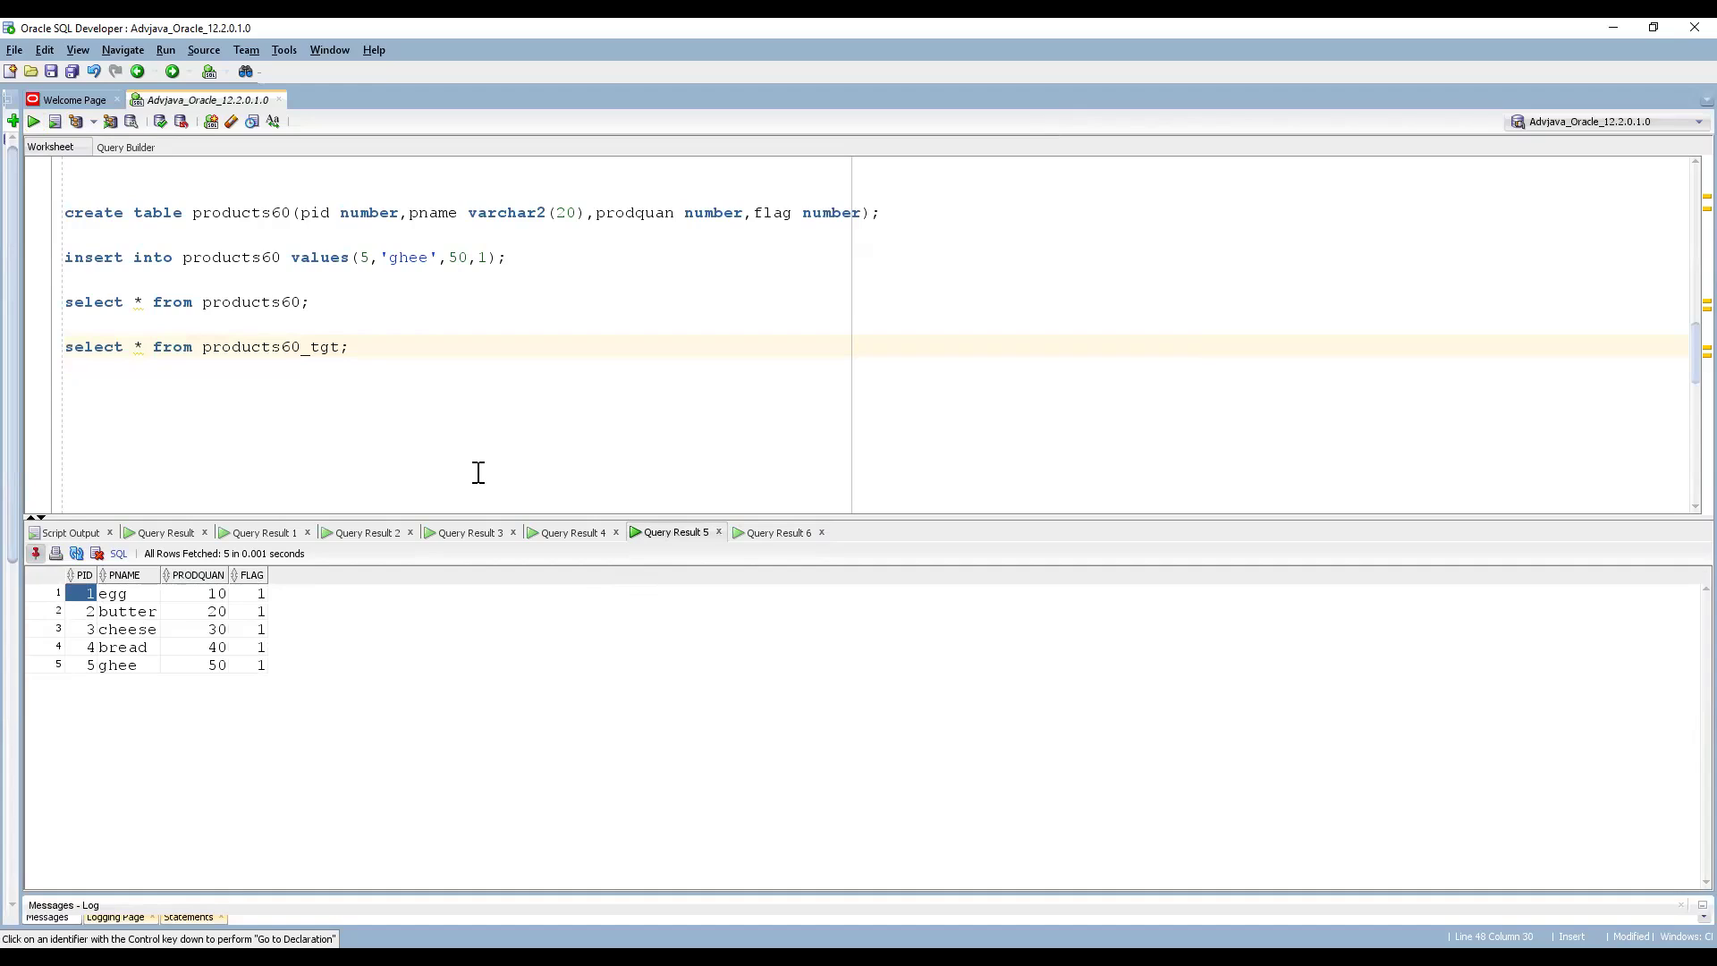
click(249, 595)
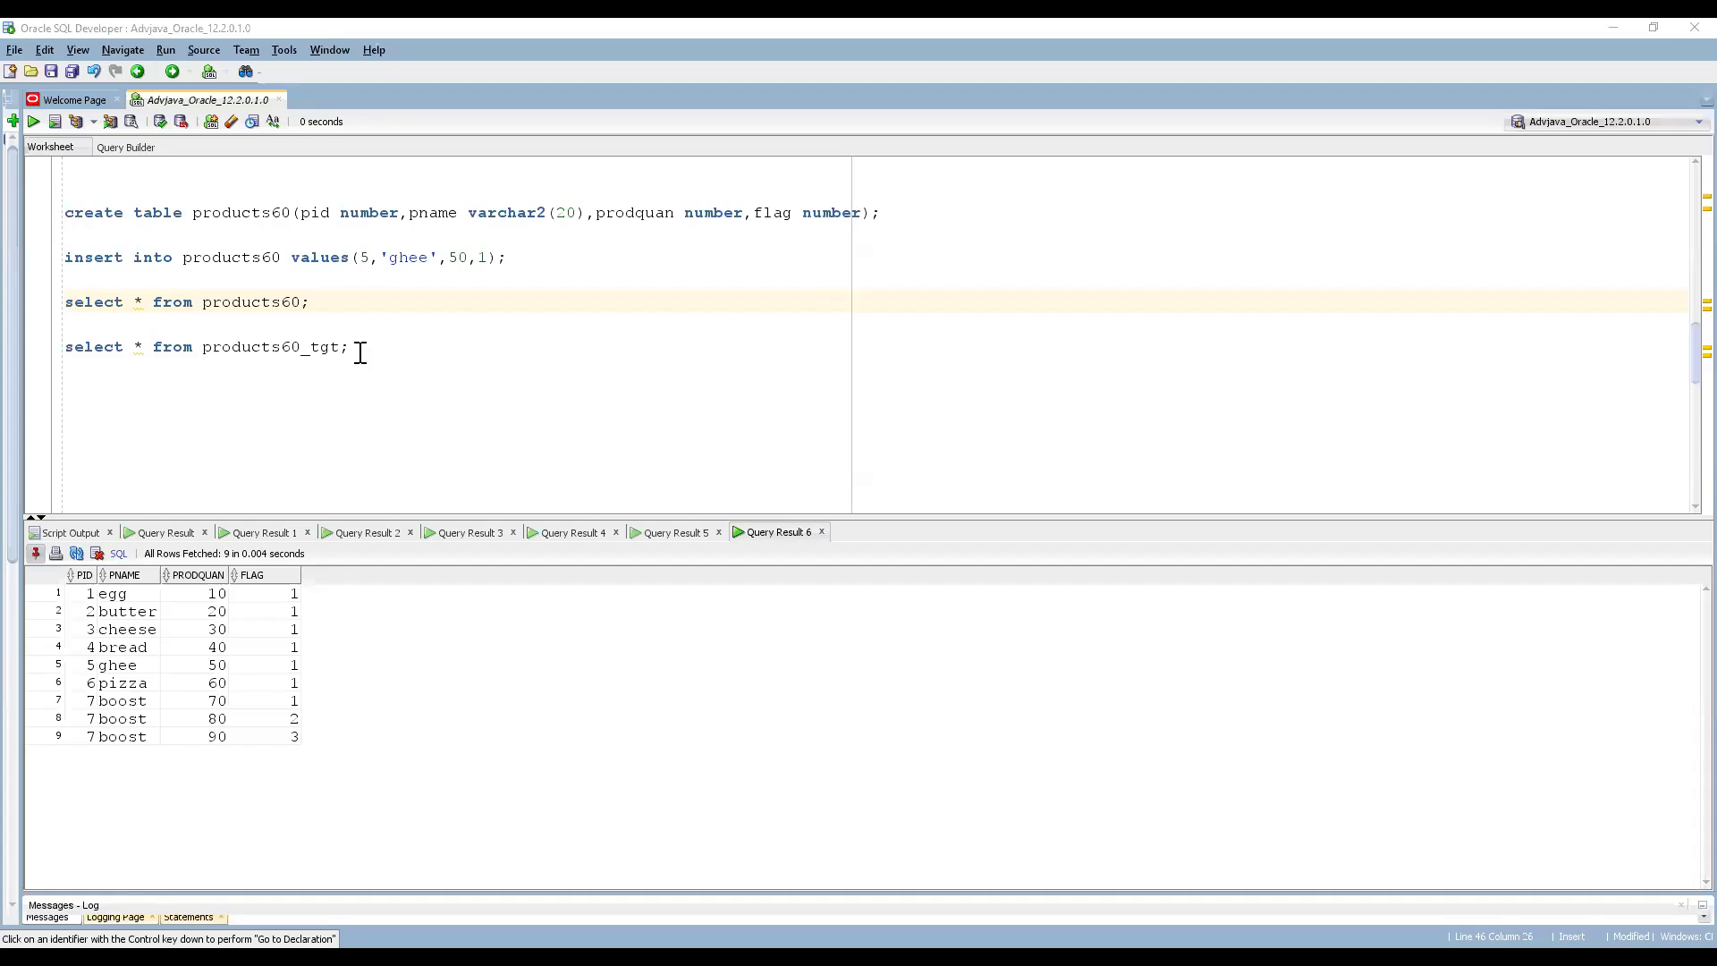
Examine the products60 source rows, comparing PRODQUAN and FLAG for the first five products, the pizza row and the repeated boost rows.
drag(89, 595, 277, 662)
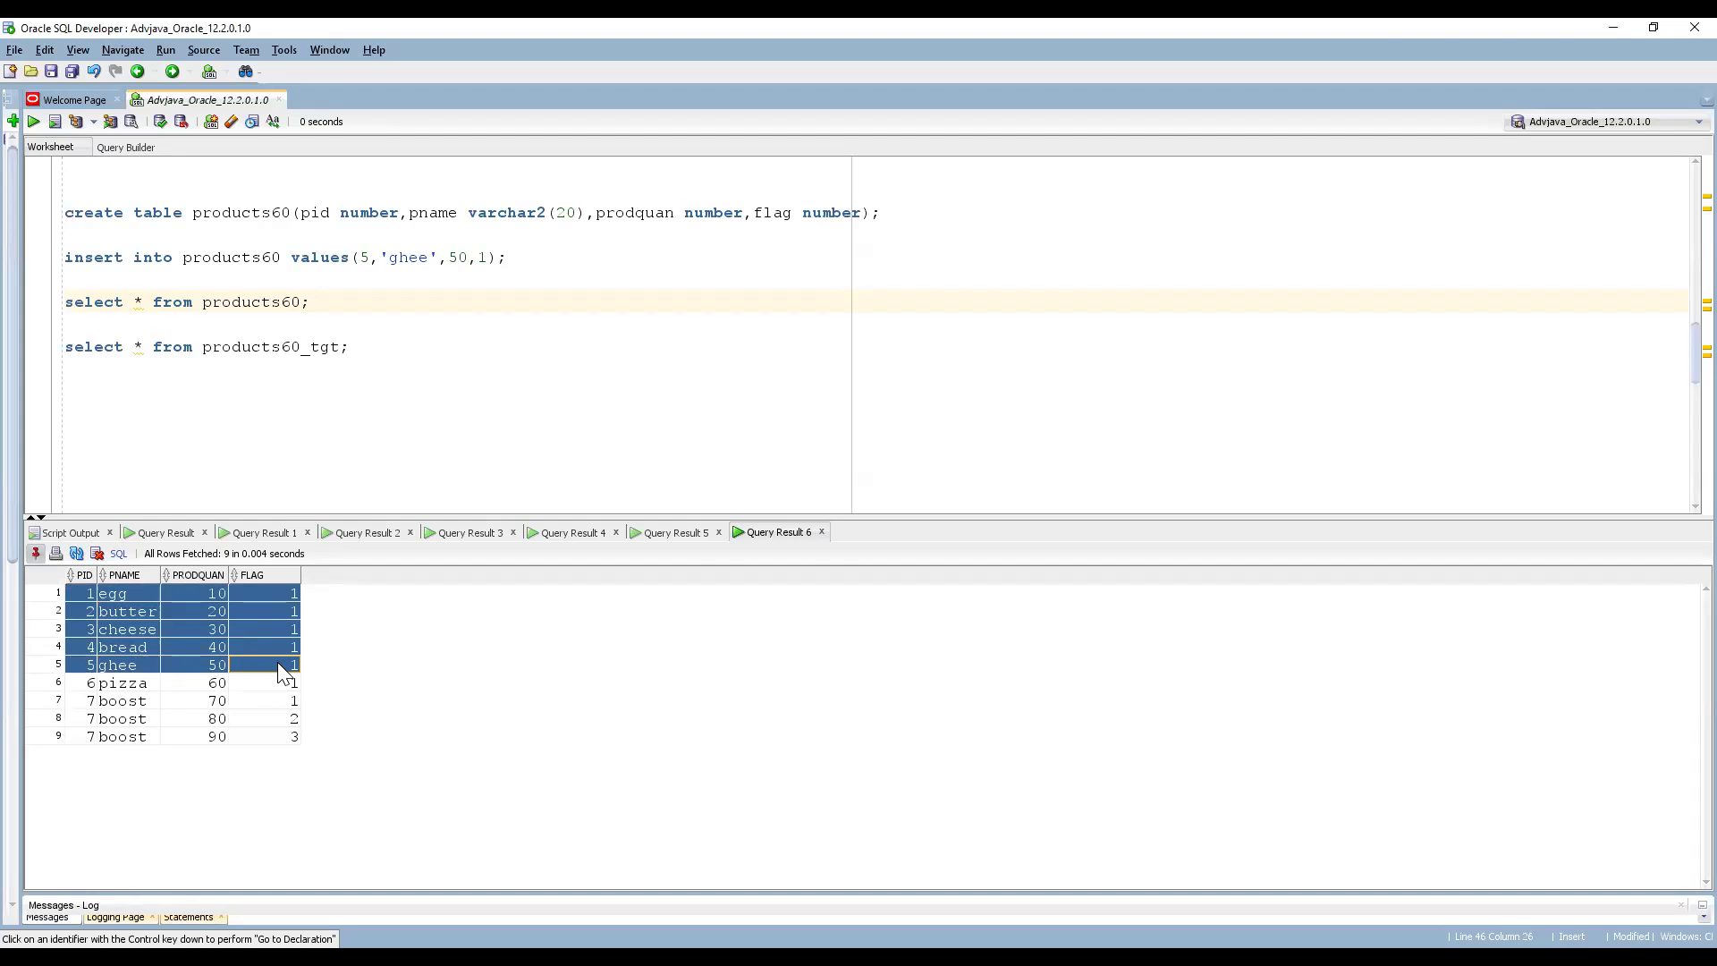
click(93, 685)
drag(94, 687, 276, 701)
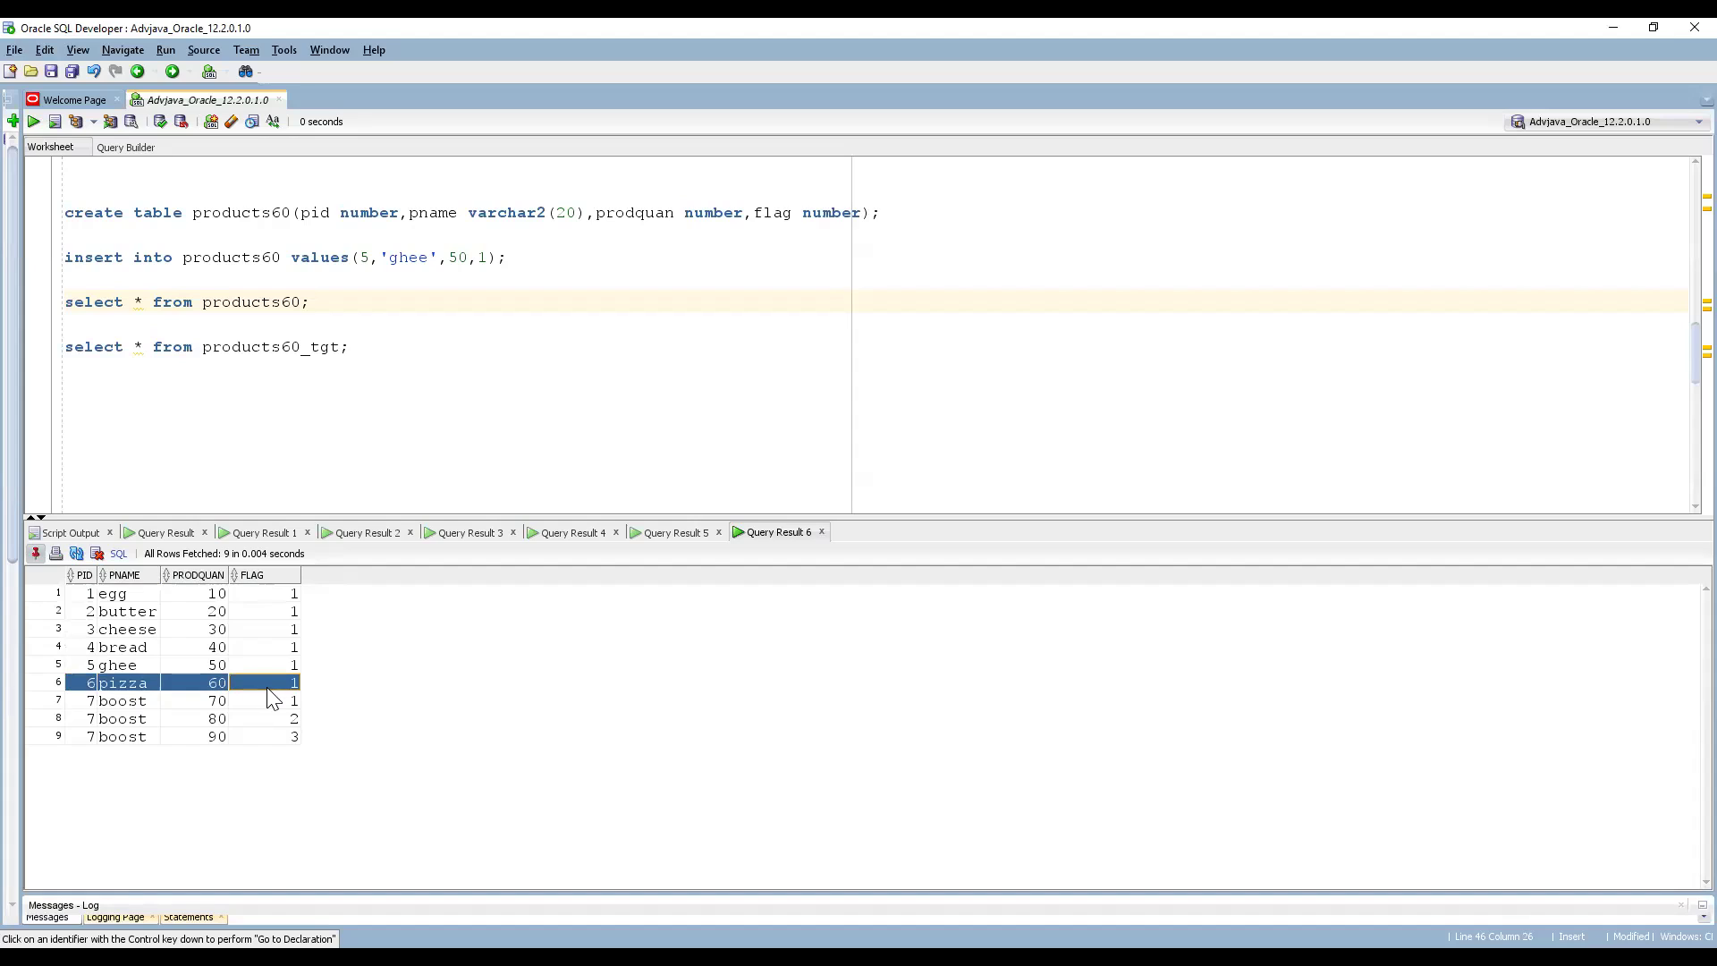
click(268, 682)
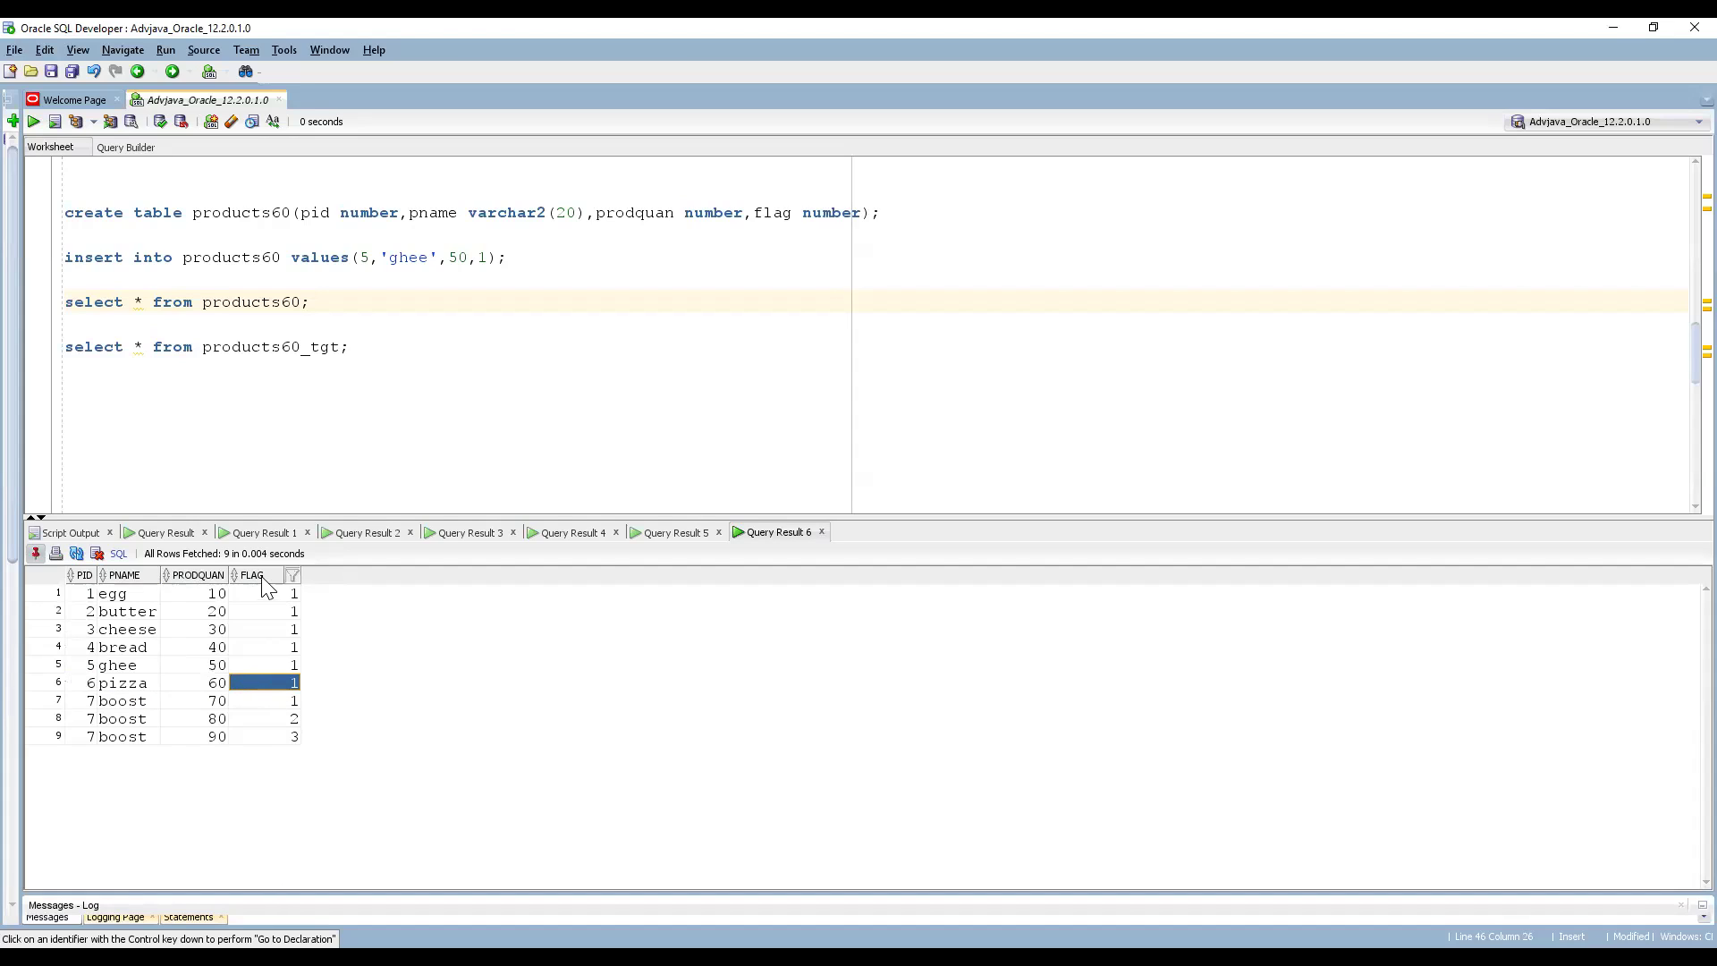
drag(87, 701, 258, 699)
click(292, 701)
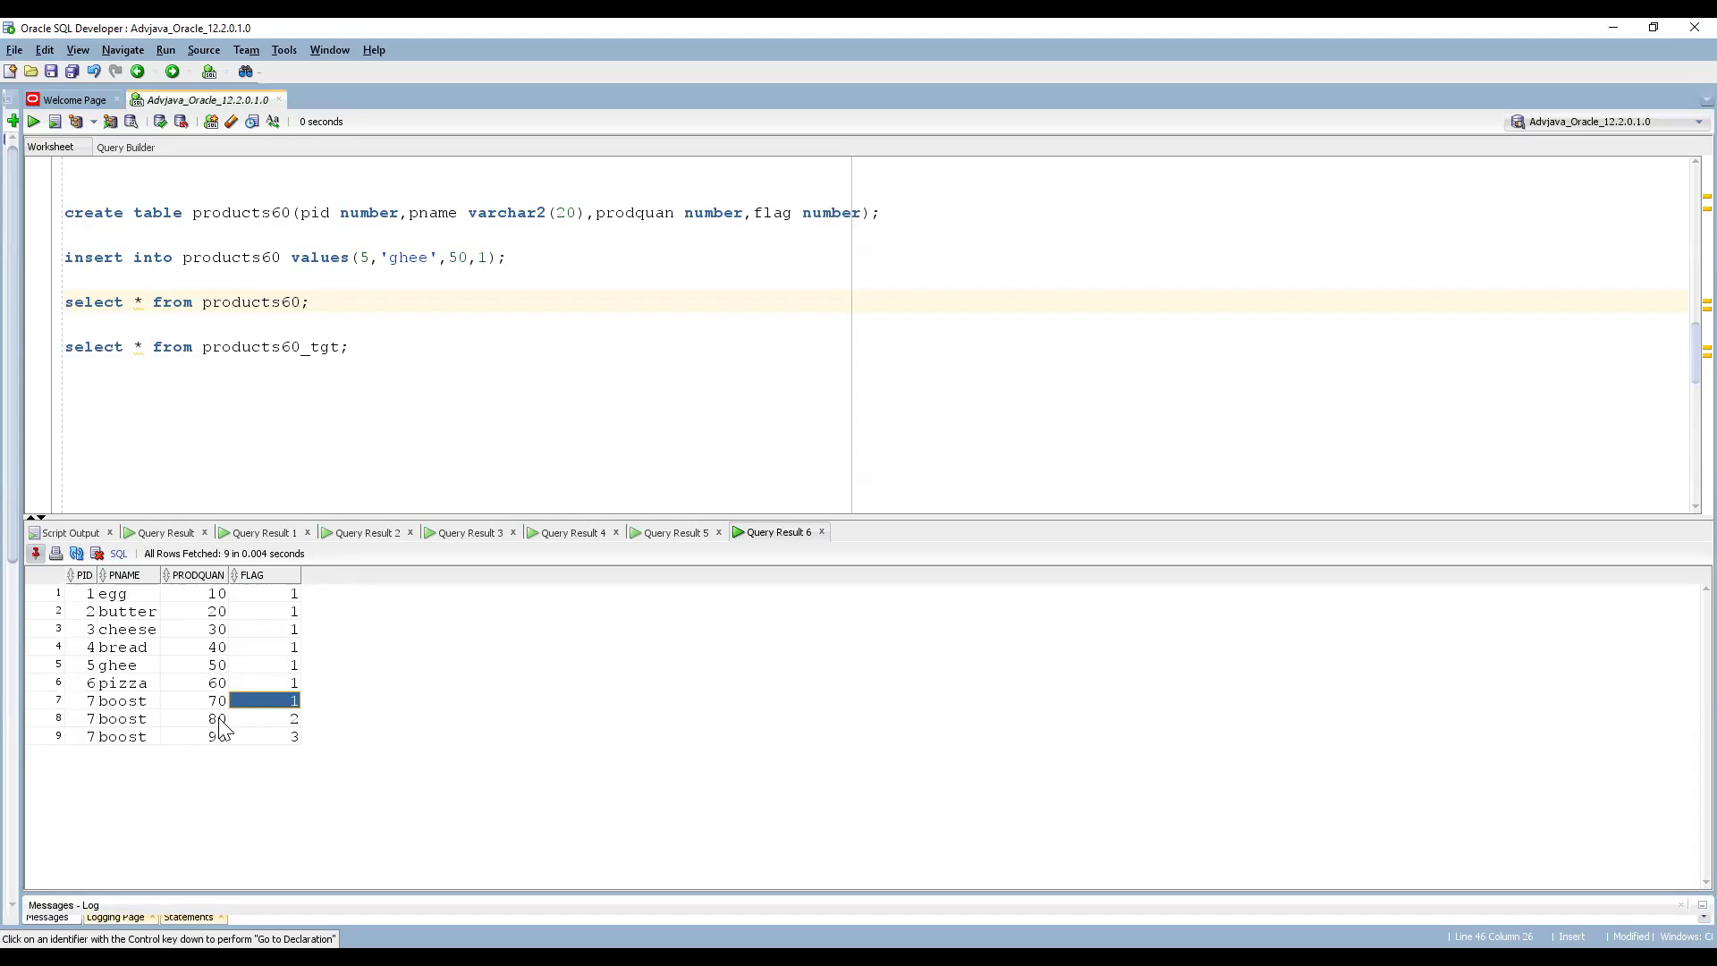
click(217, 721)
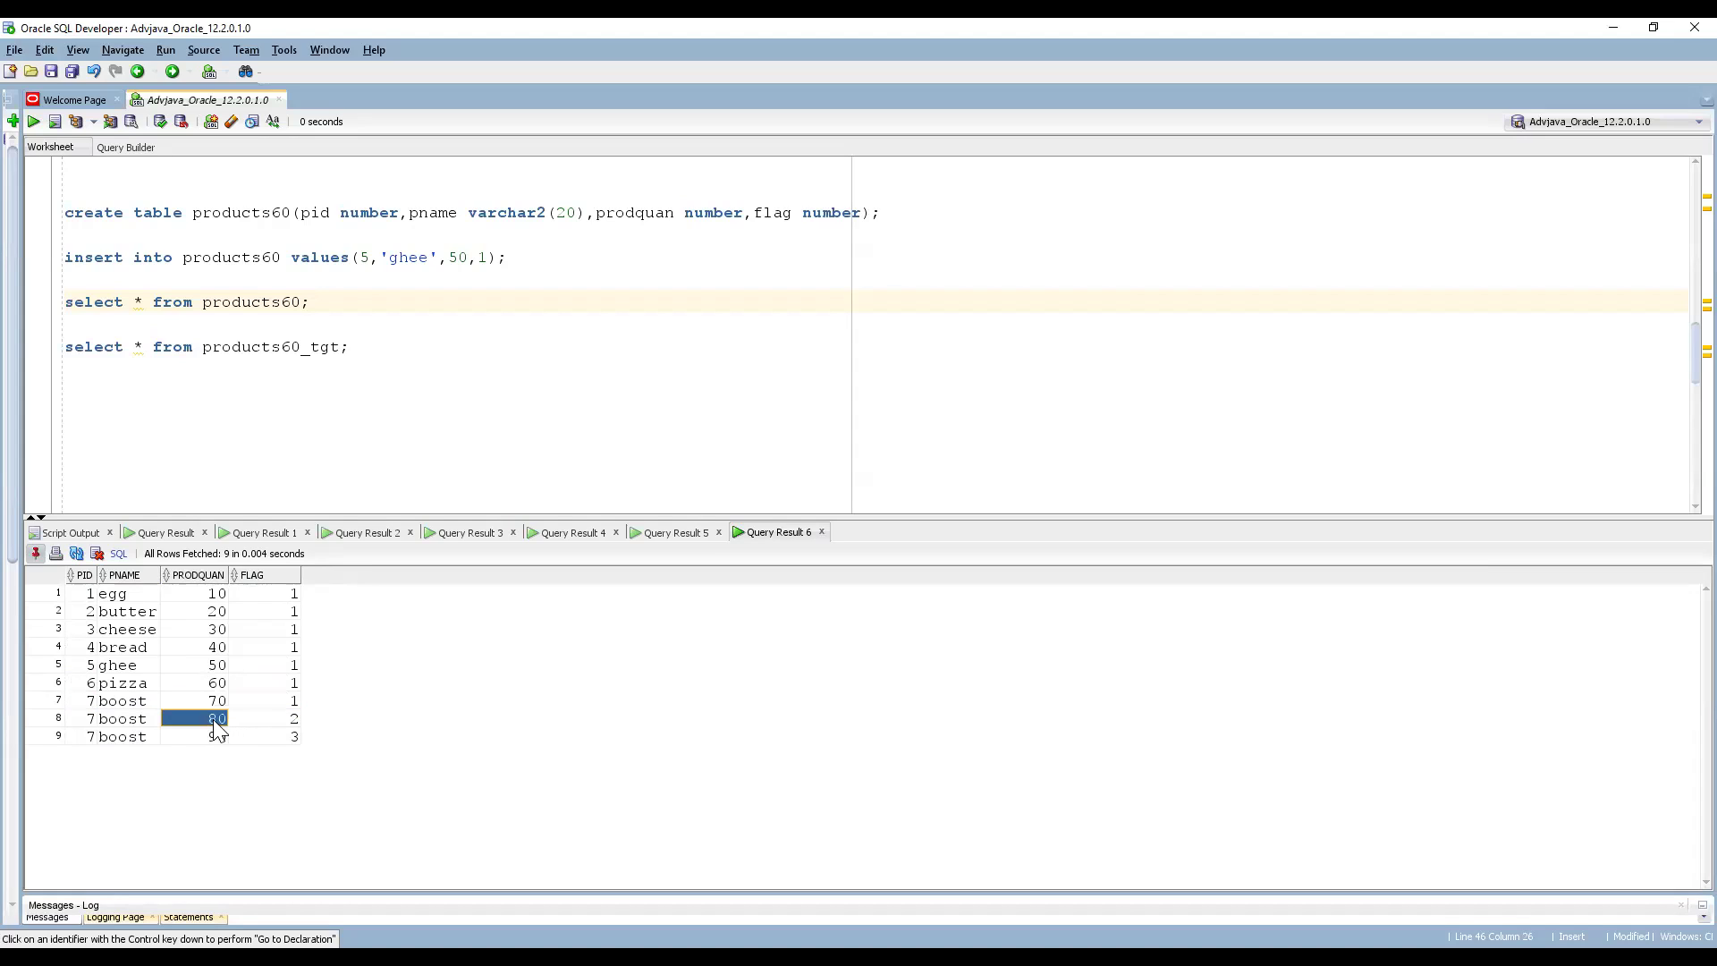
click(284, 716)
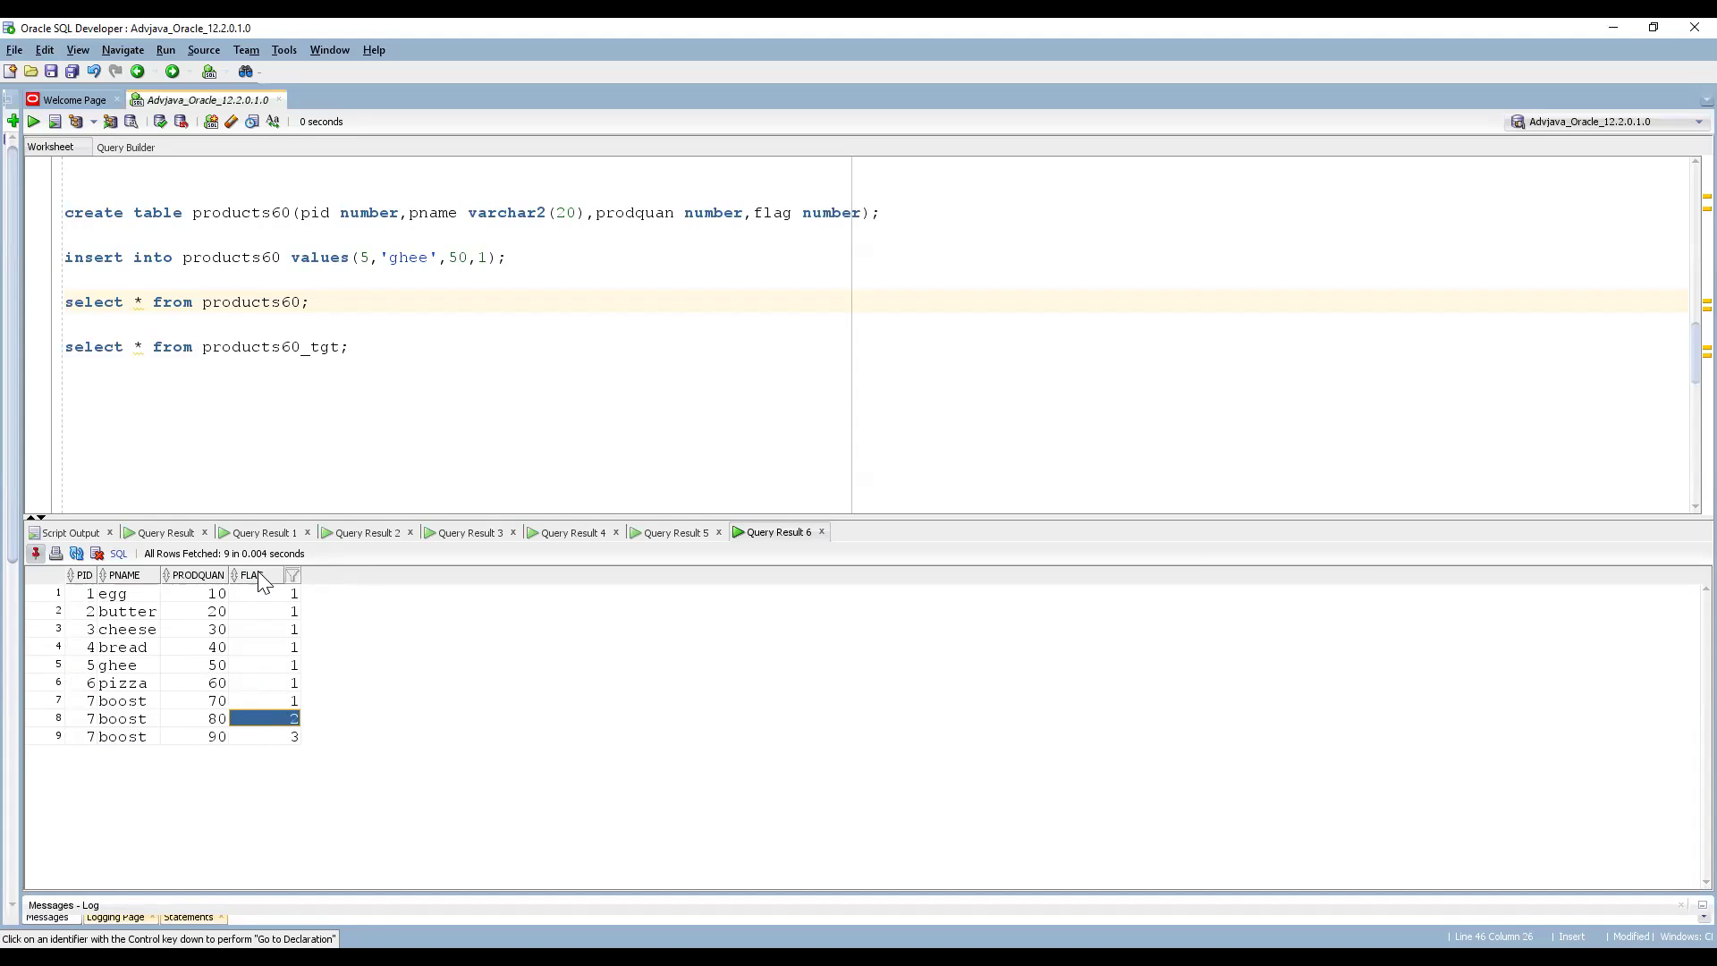
drag(87, 747, 269, 751)
click(268, 749)
double_click(219, 739)
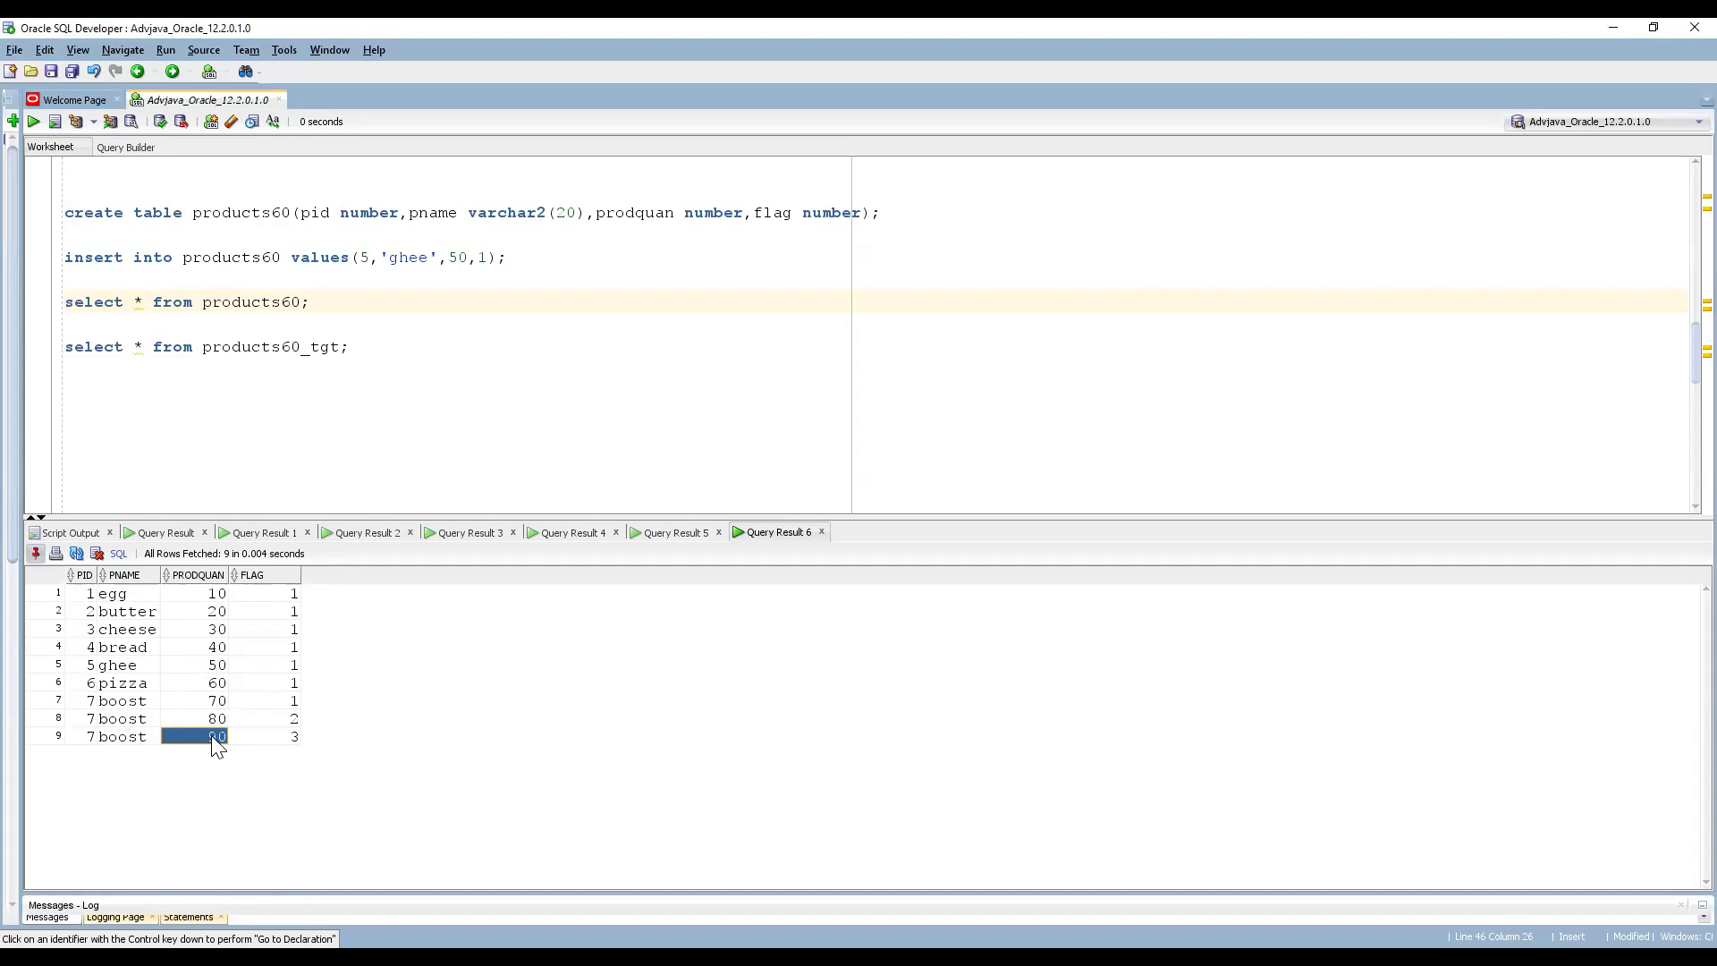
key(Escape)
drag(87, 598, 253, 670)
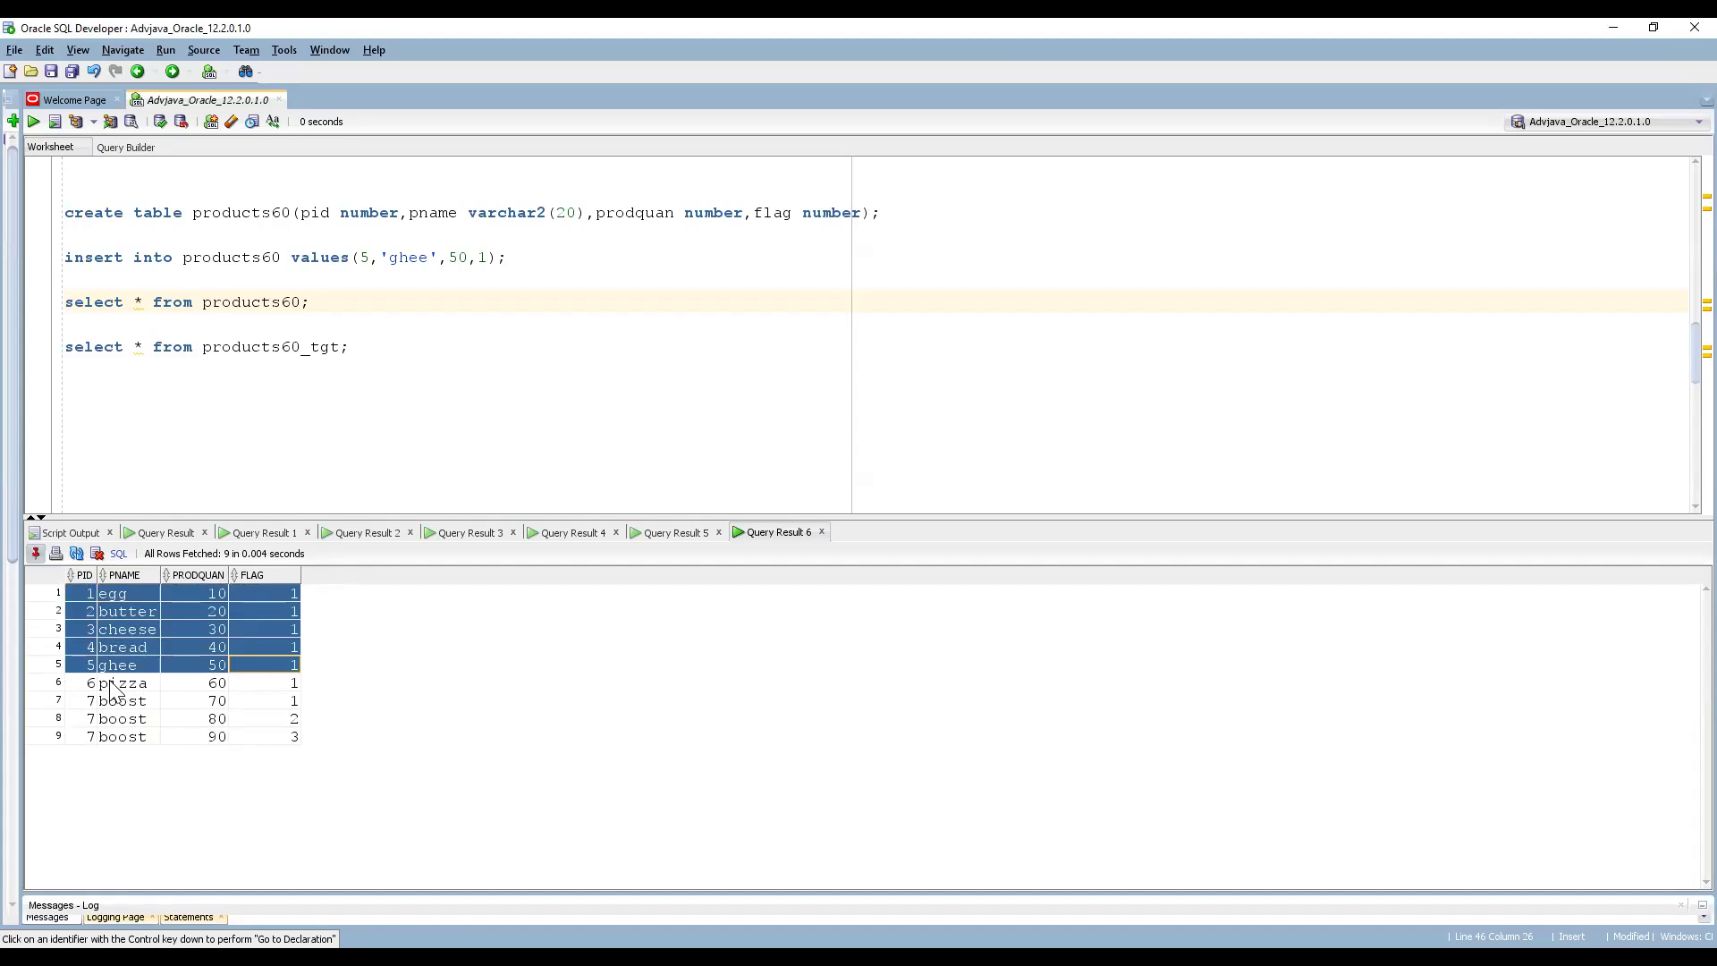
drag(103, 684, 253, 691)
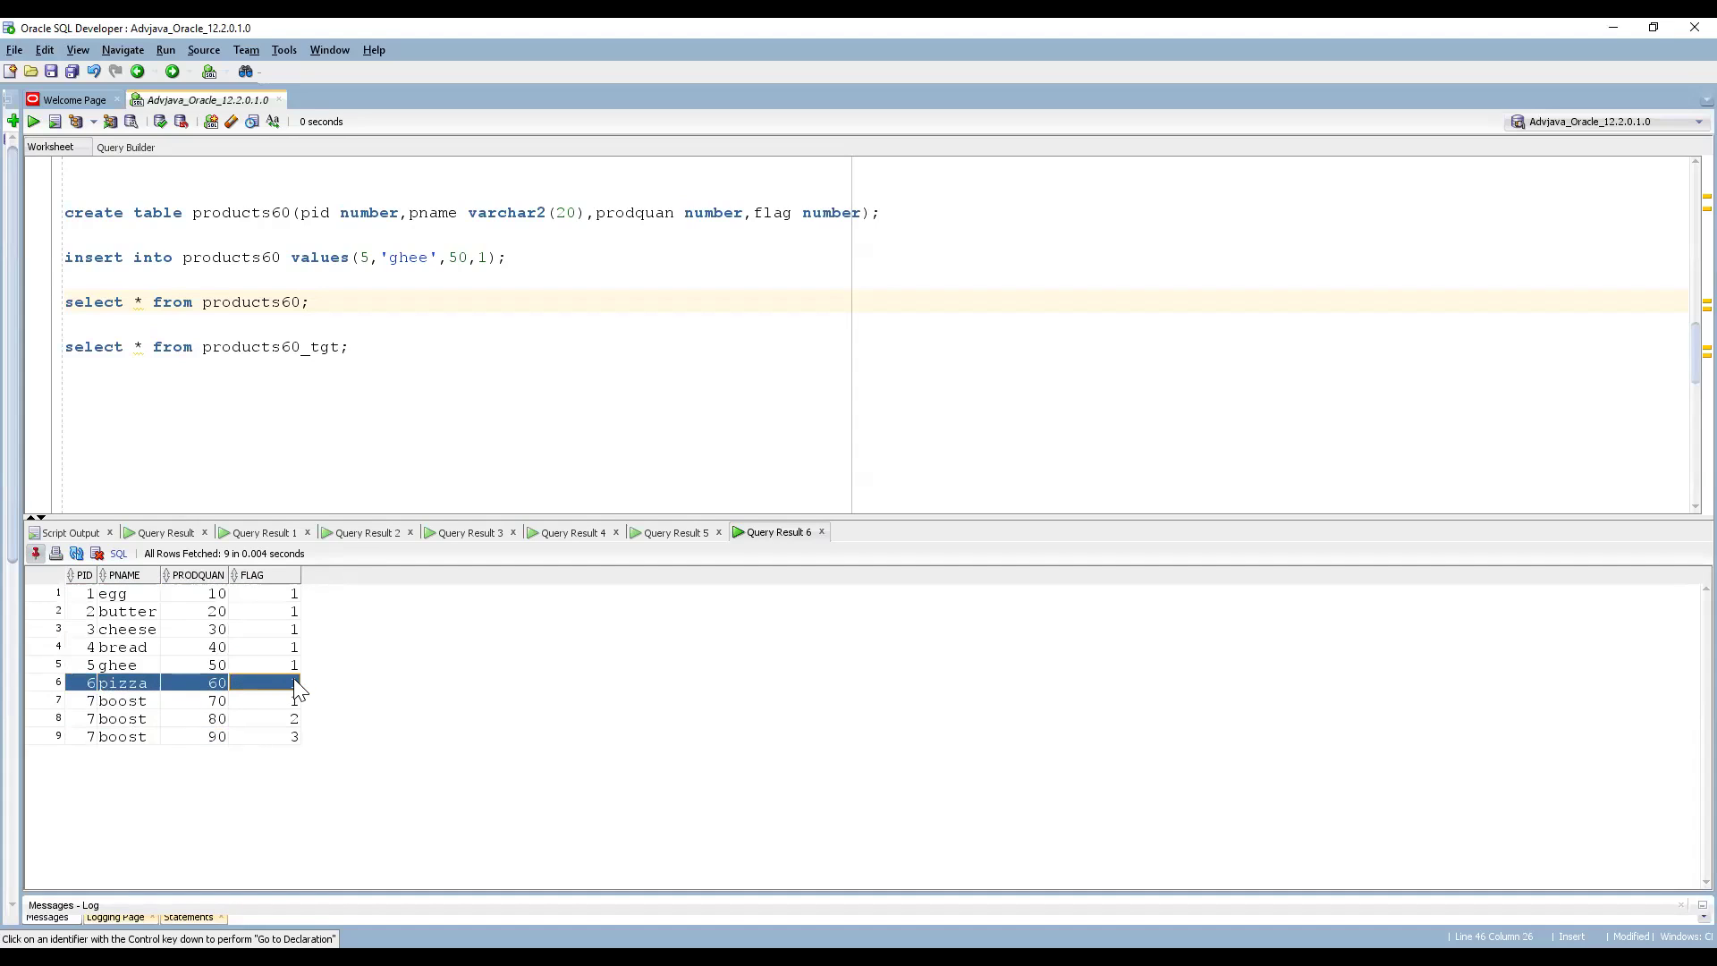
drag(90, 738, 299, 744)
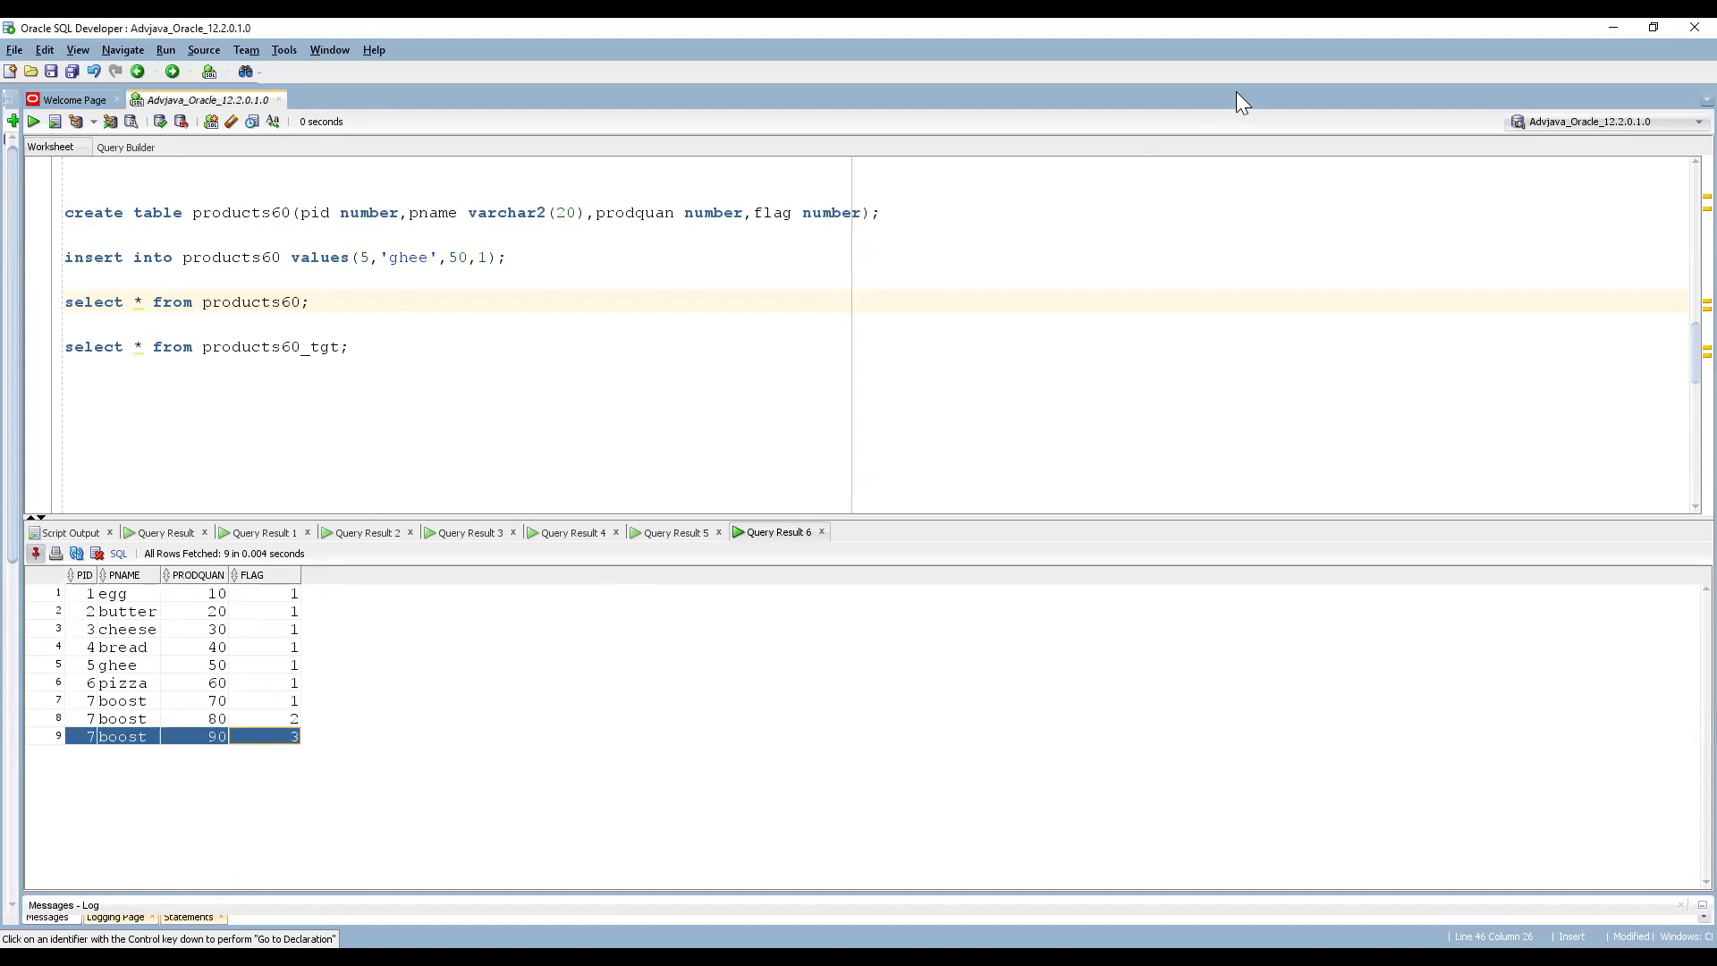
Query products60_tgt, switch back to Informatica PowerCenter Designer and check the lookup condition of l2.
click(347, 344)
key(ctrl+Return)
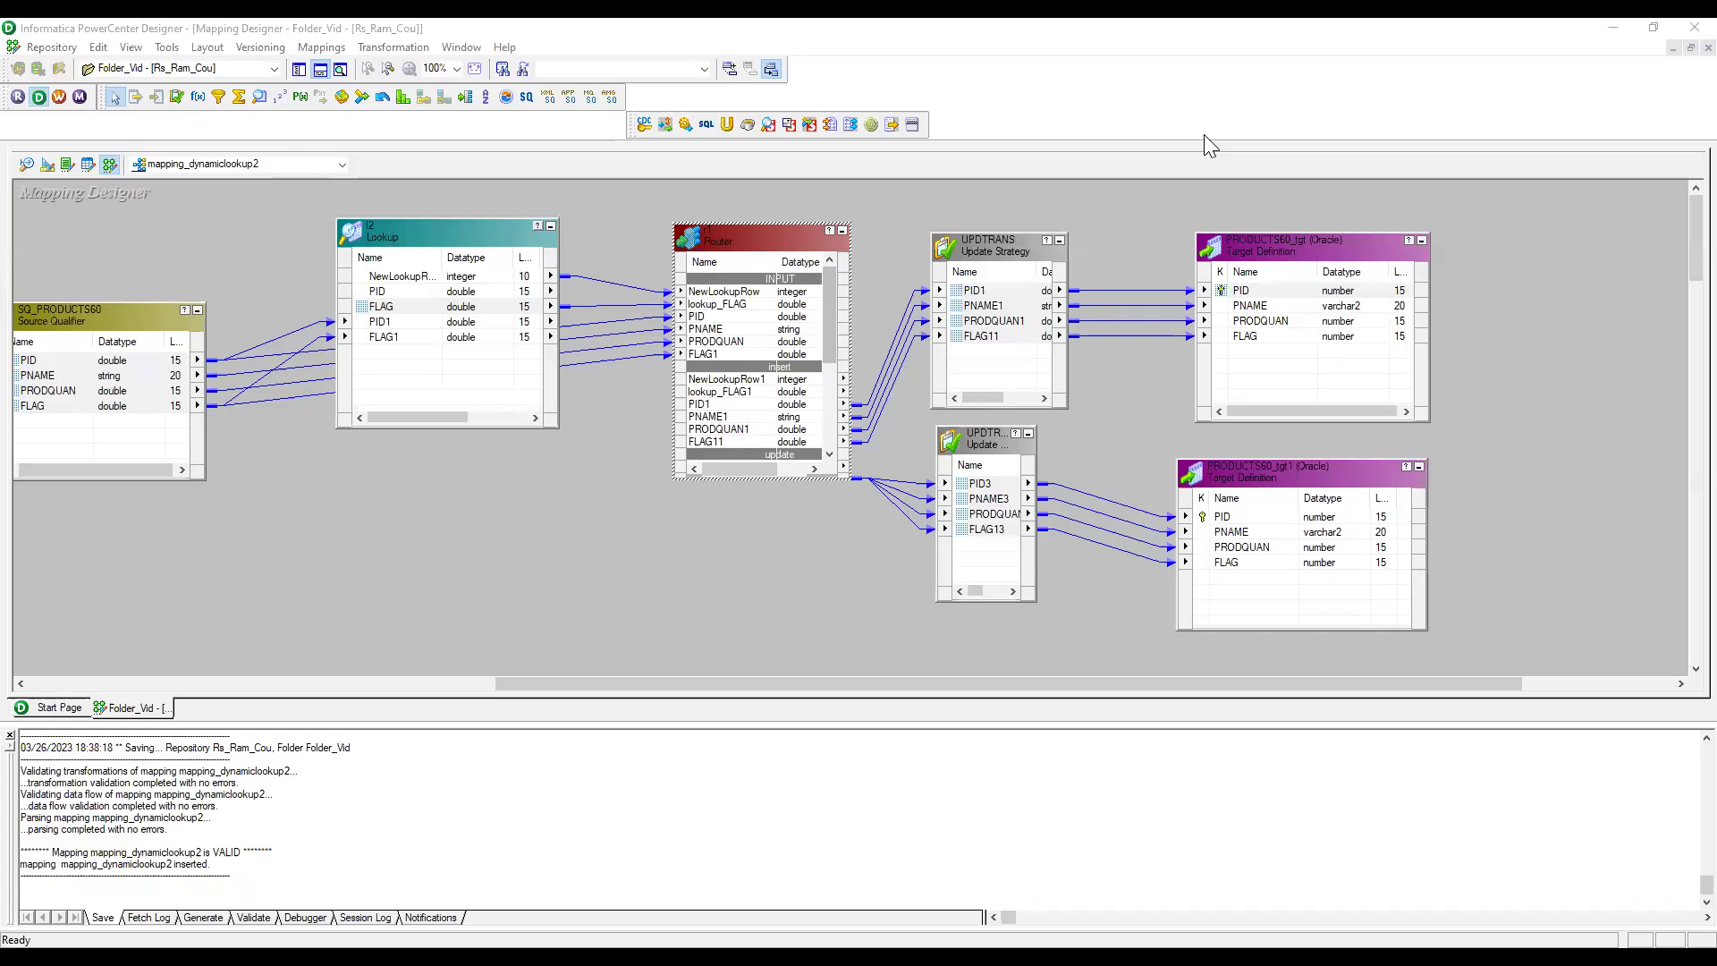
double_click(440, 233)
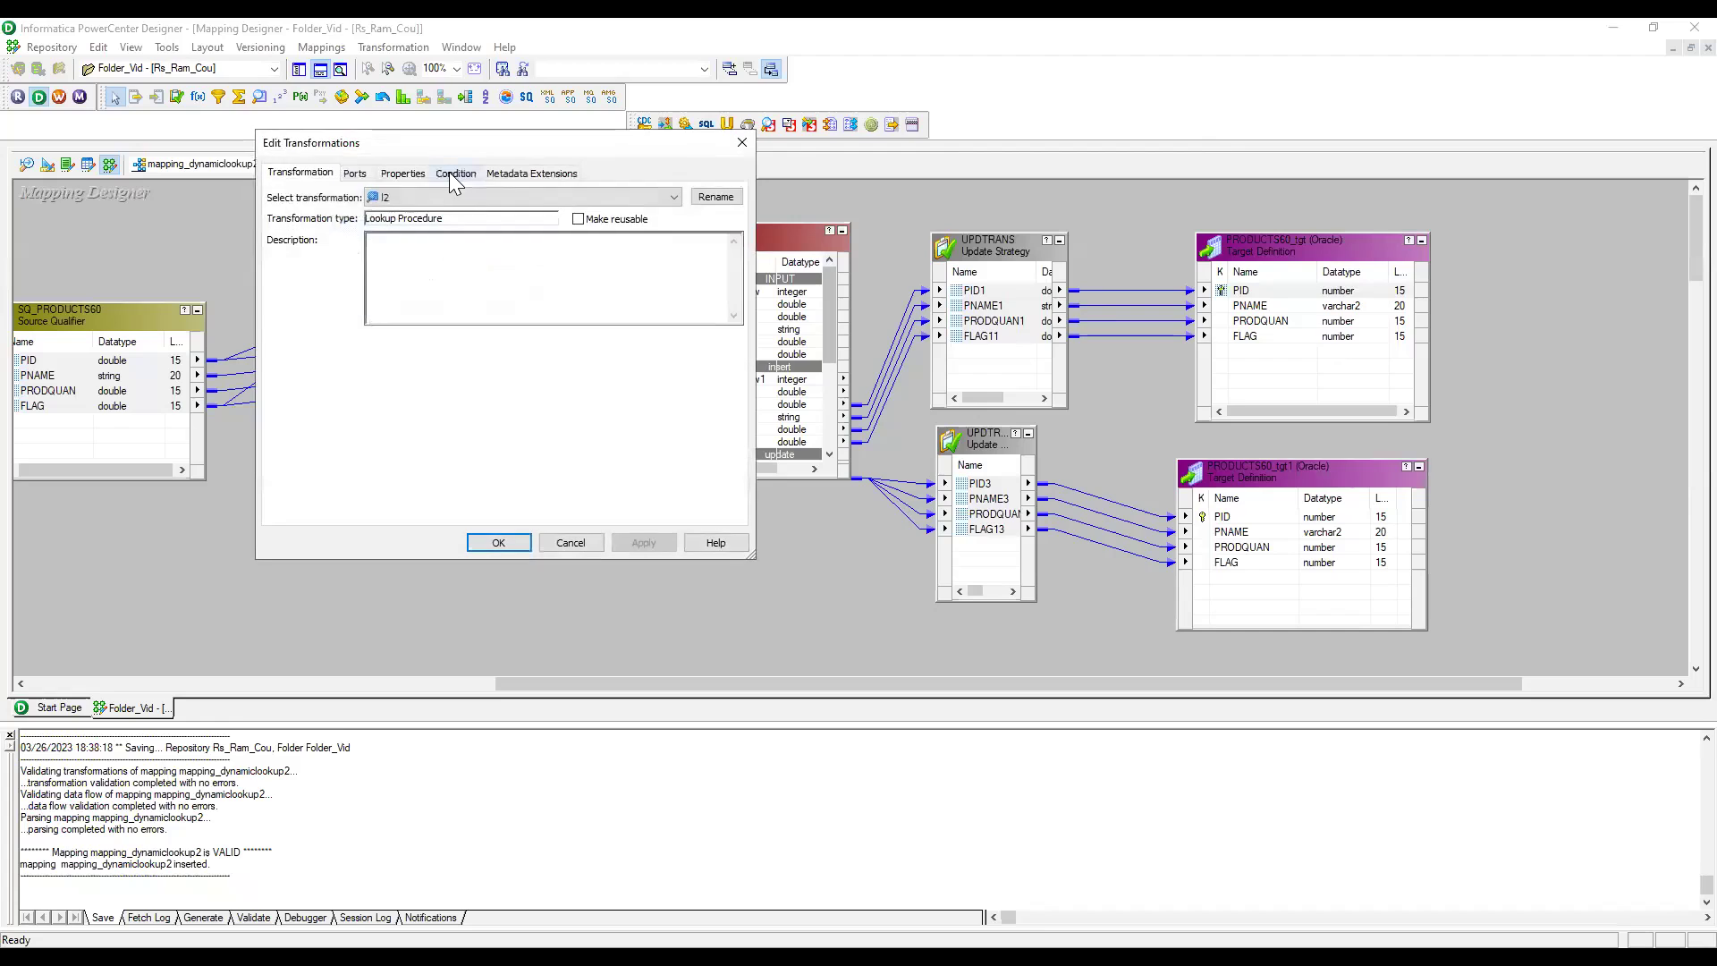
click(452, 171)
key(Return)
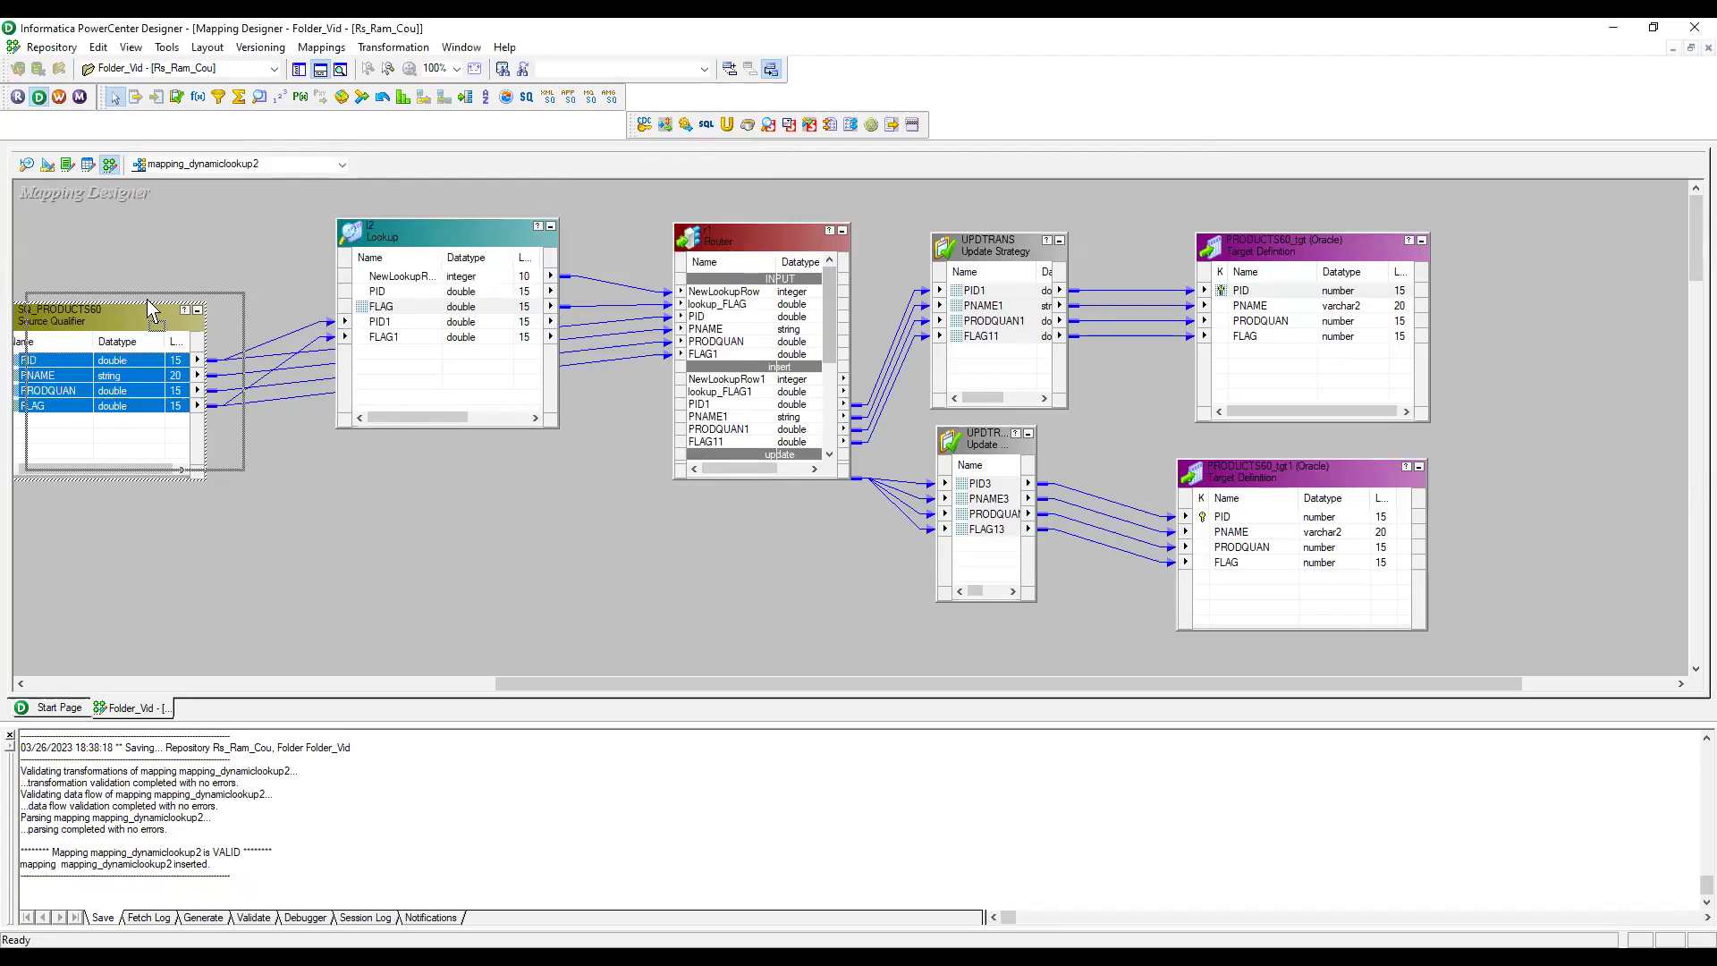
Reposition the SQ_PRODUCTS60 source qualifier in the mapping, slightly higher and level with lookup l2.
click(133, 320)
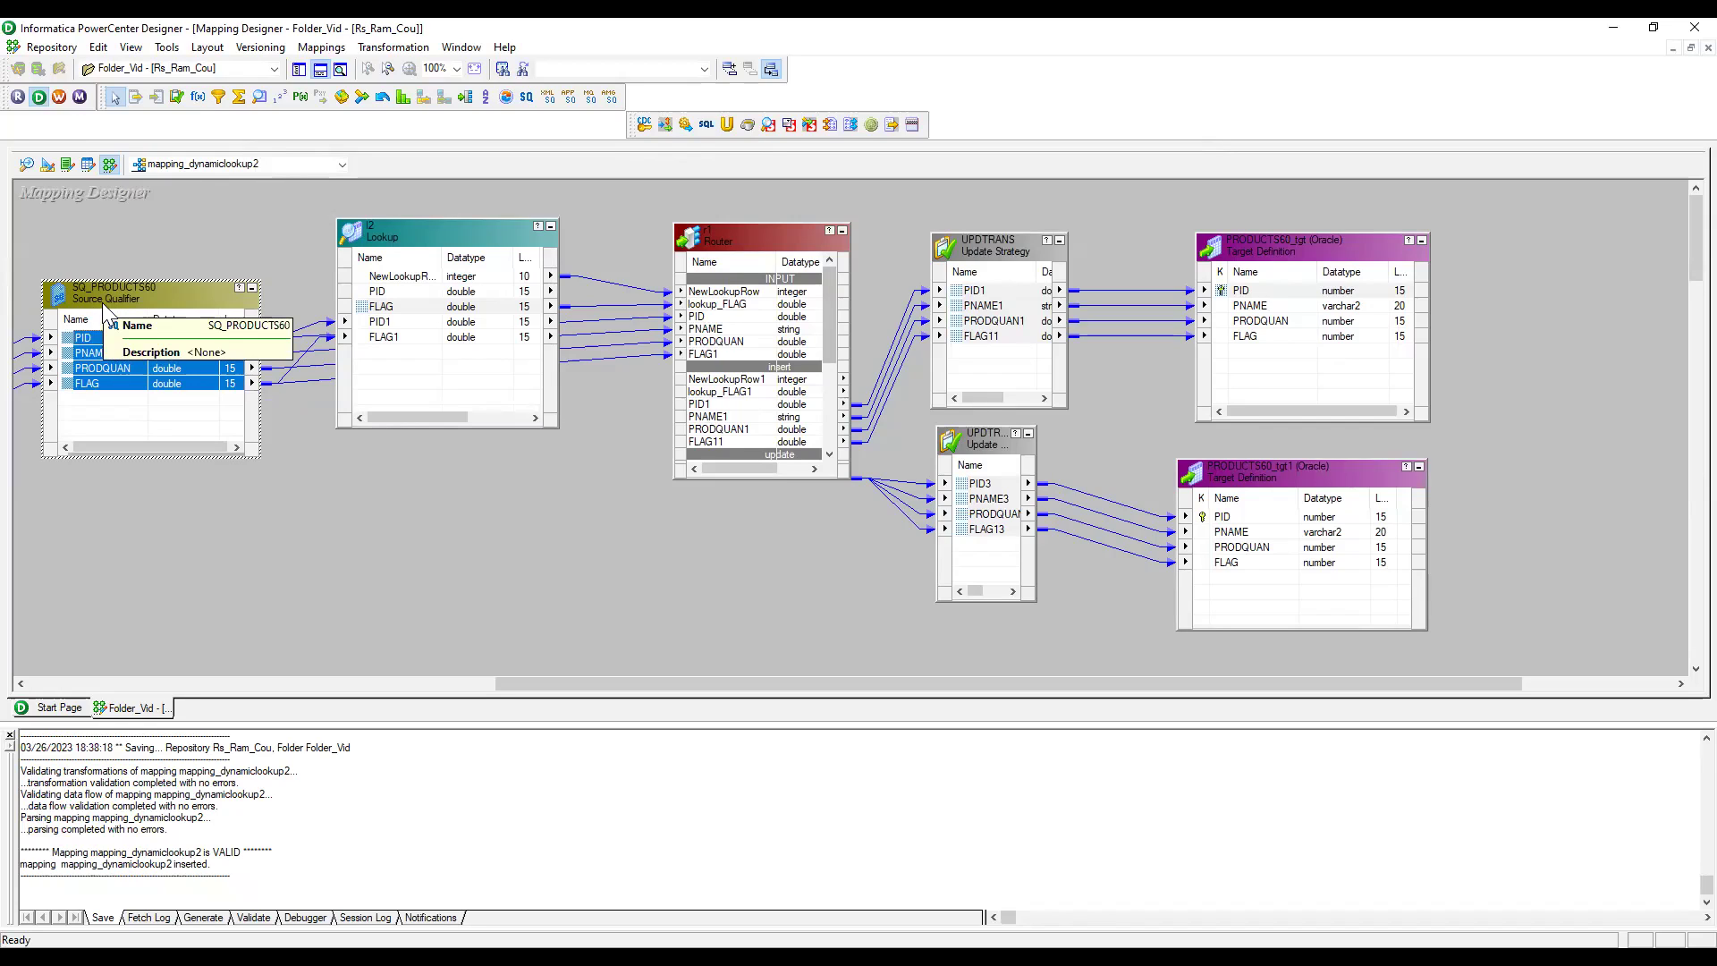
double_click(438, 234)
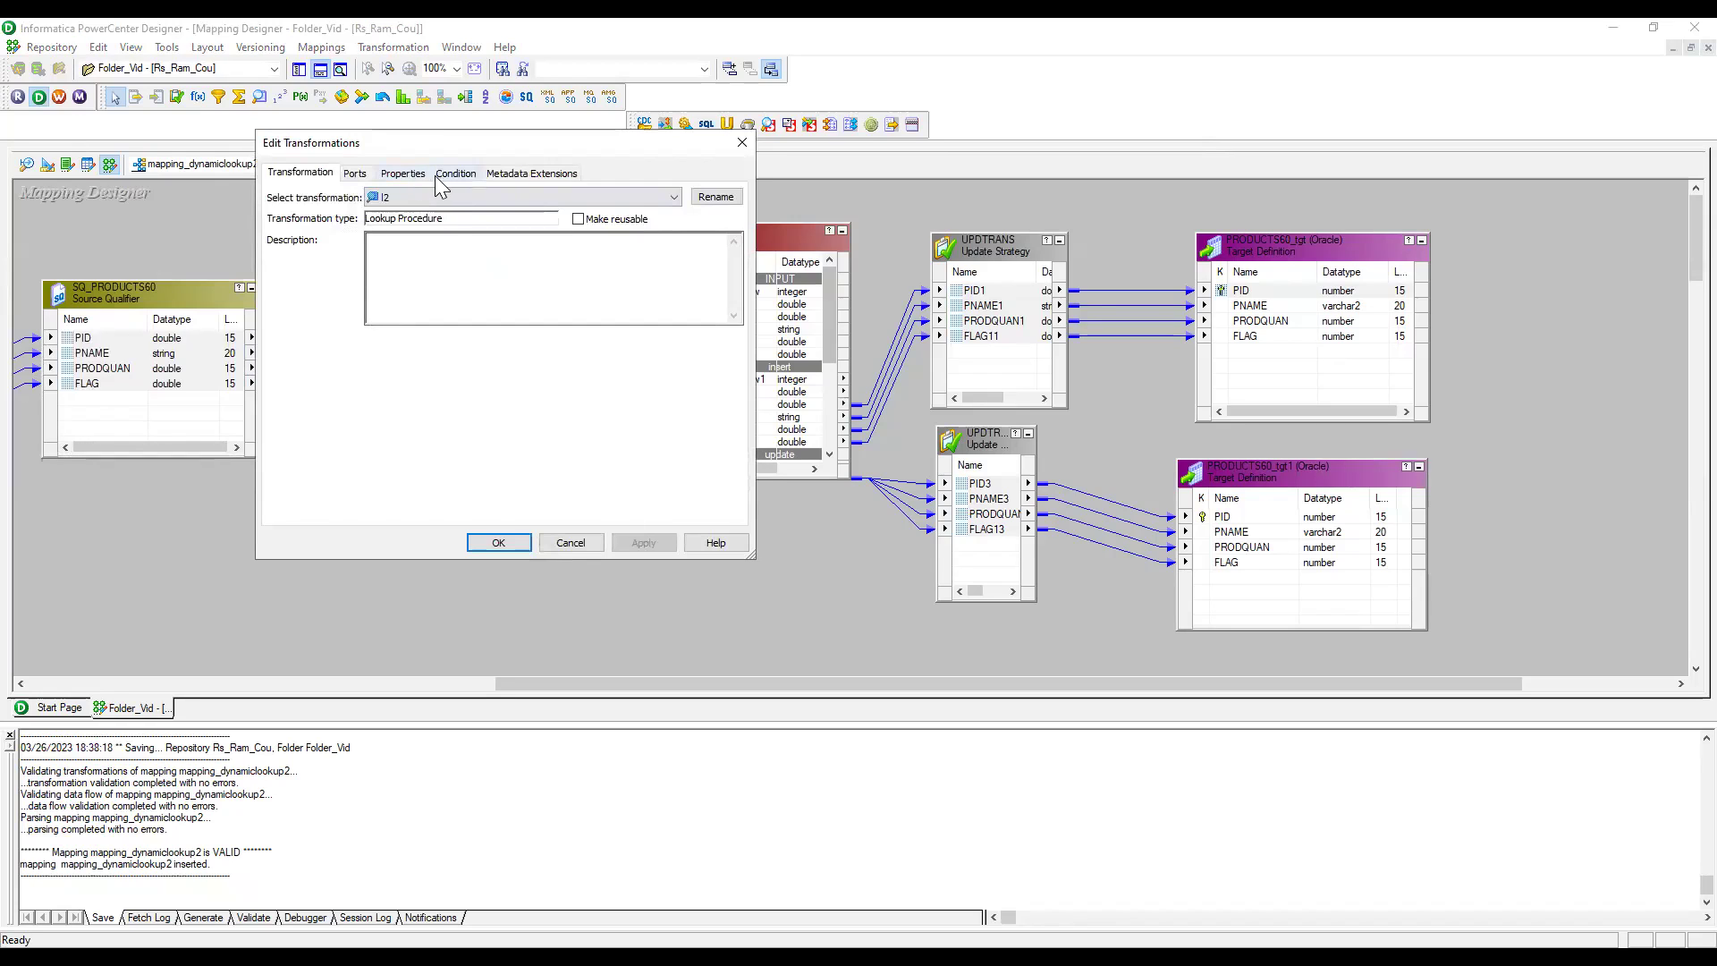
click(745, 146)
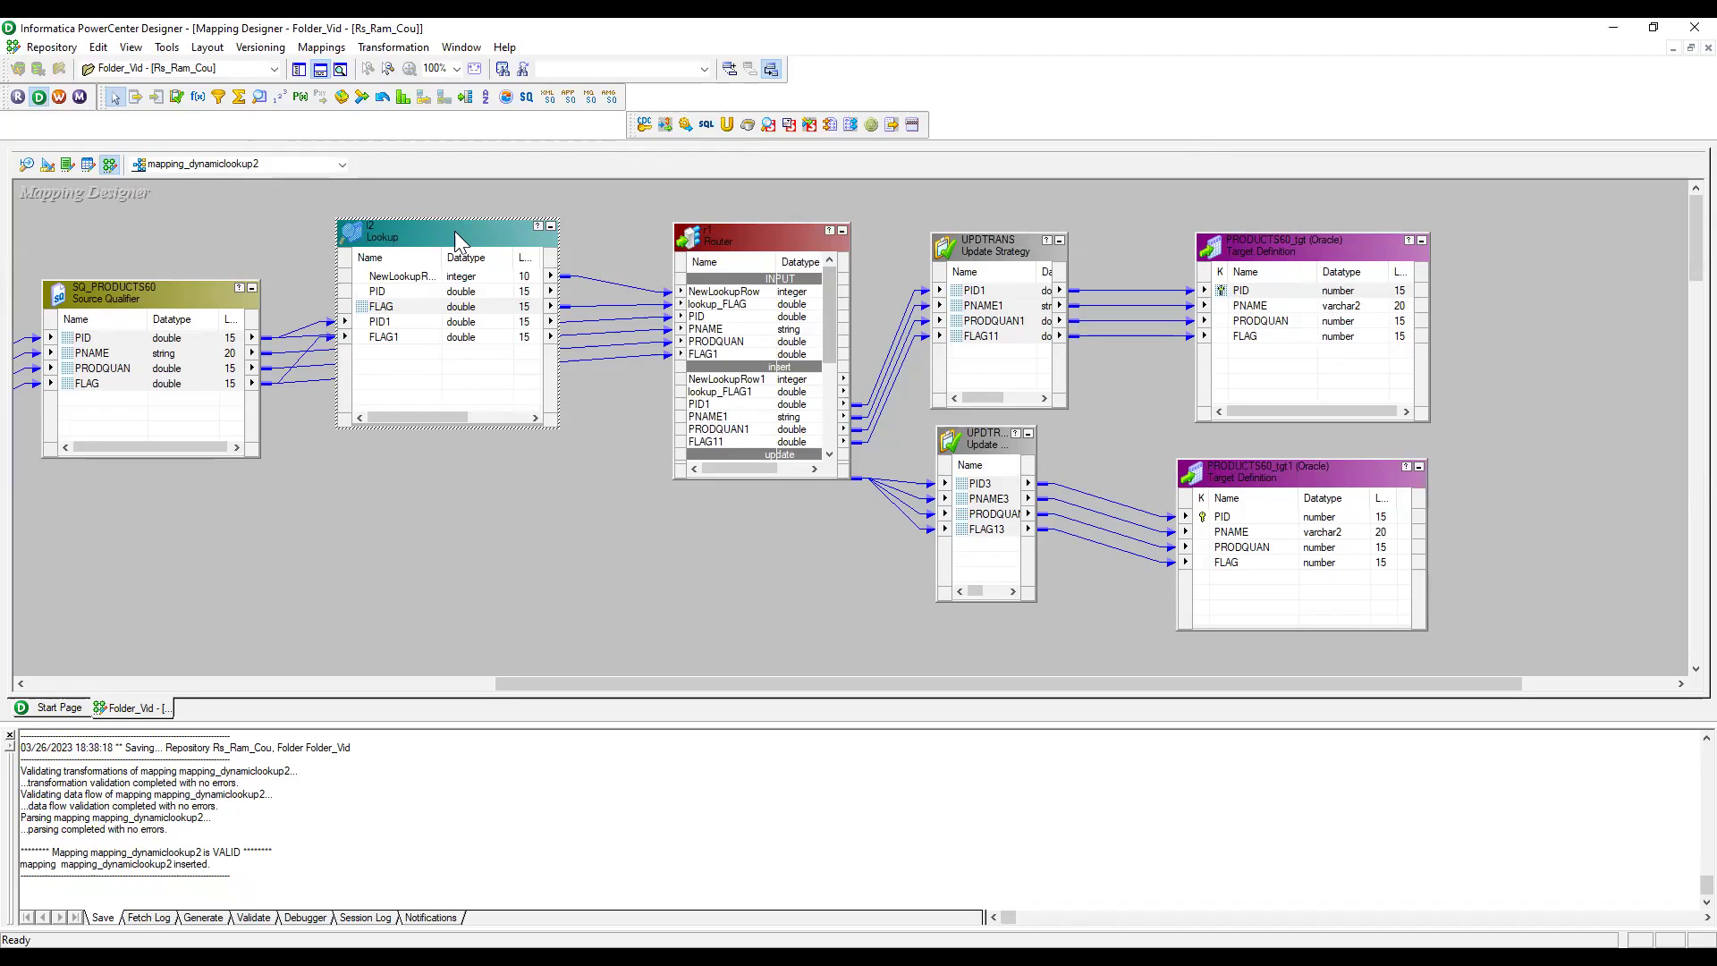
Examine the lookup condition of l2 and the associated expression of its FLAG port.
double_click(404, 236)
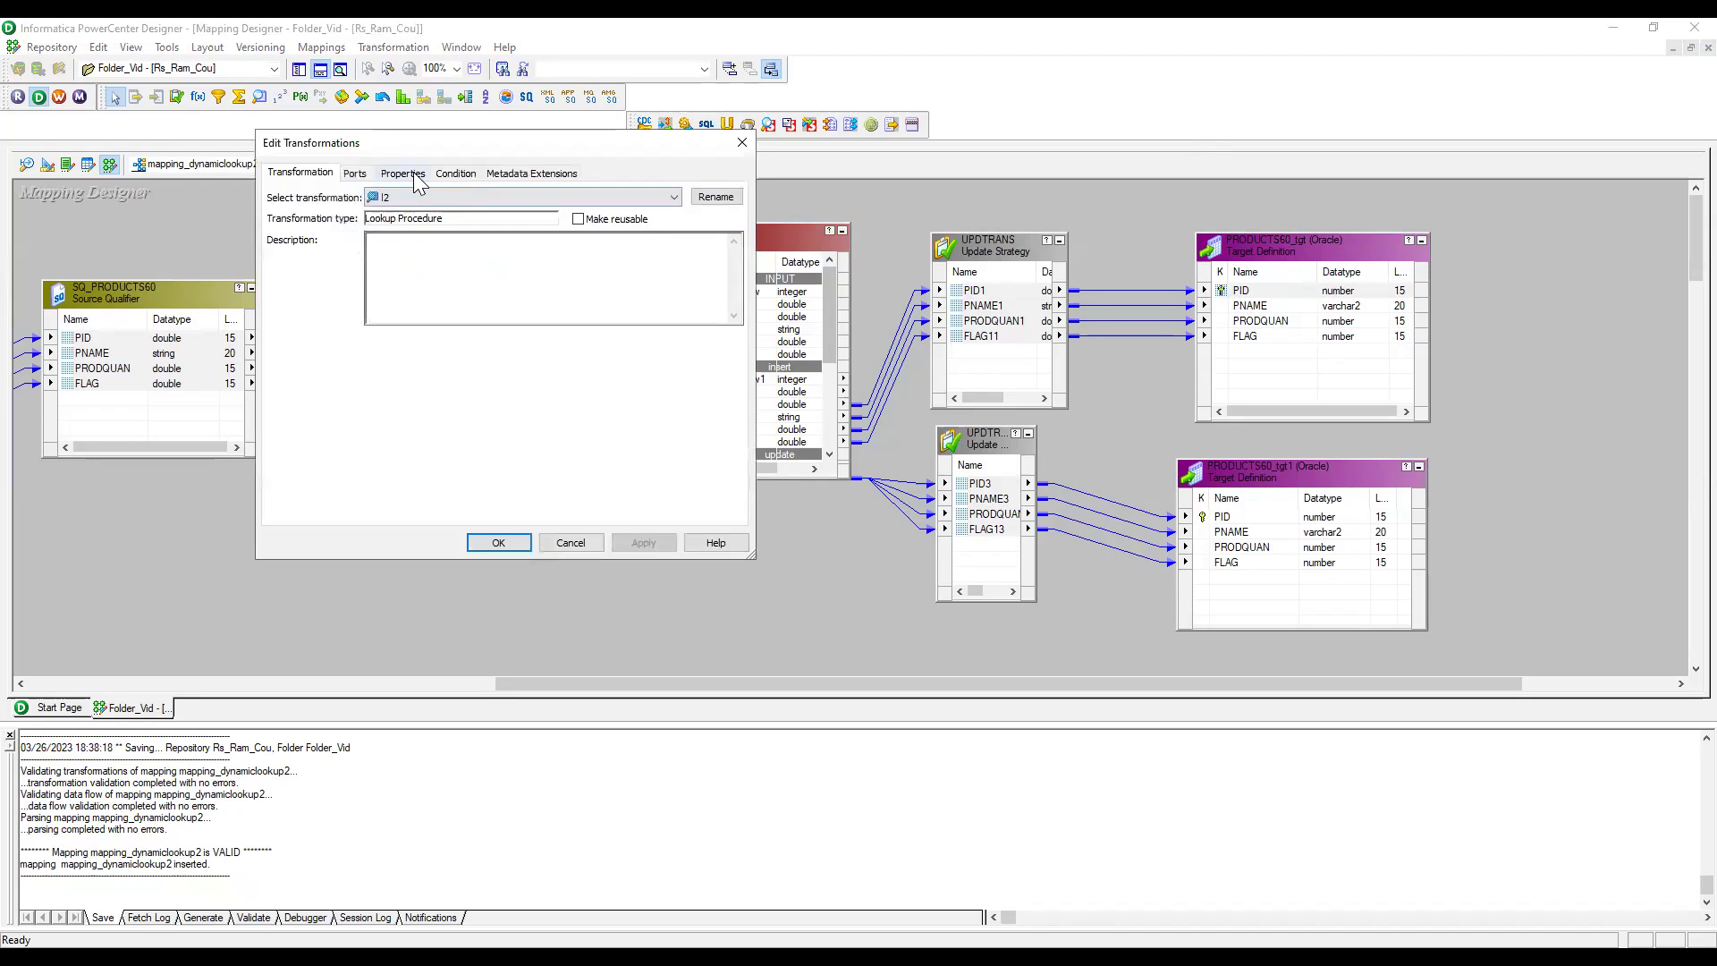
click(427, 176)
click(442, 174)
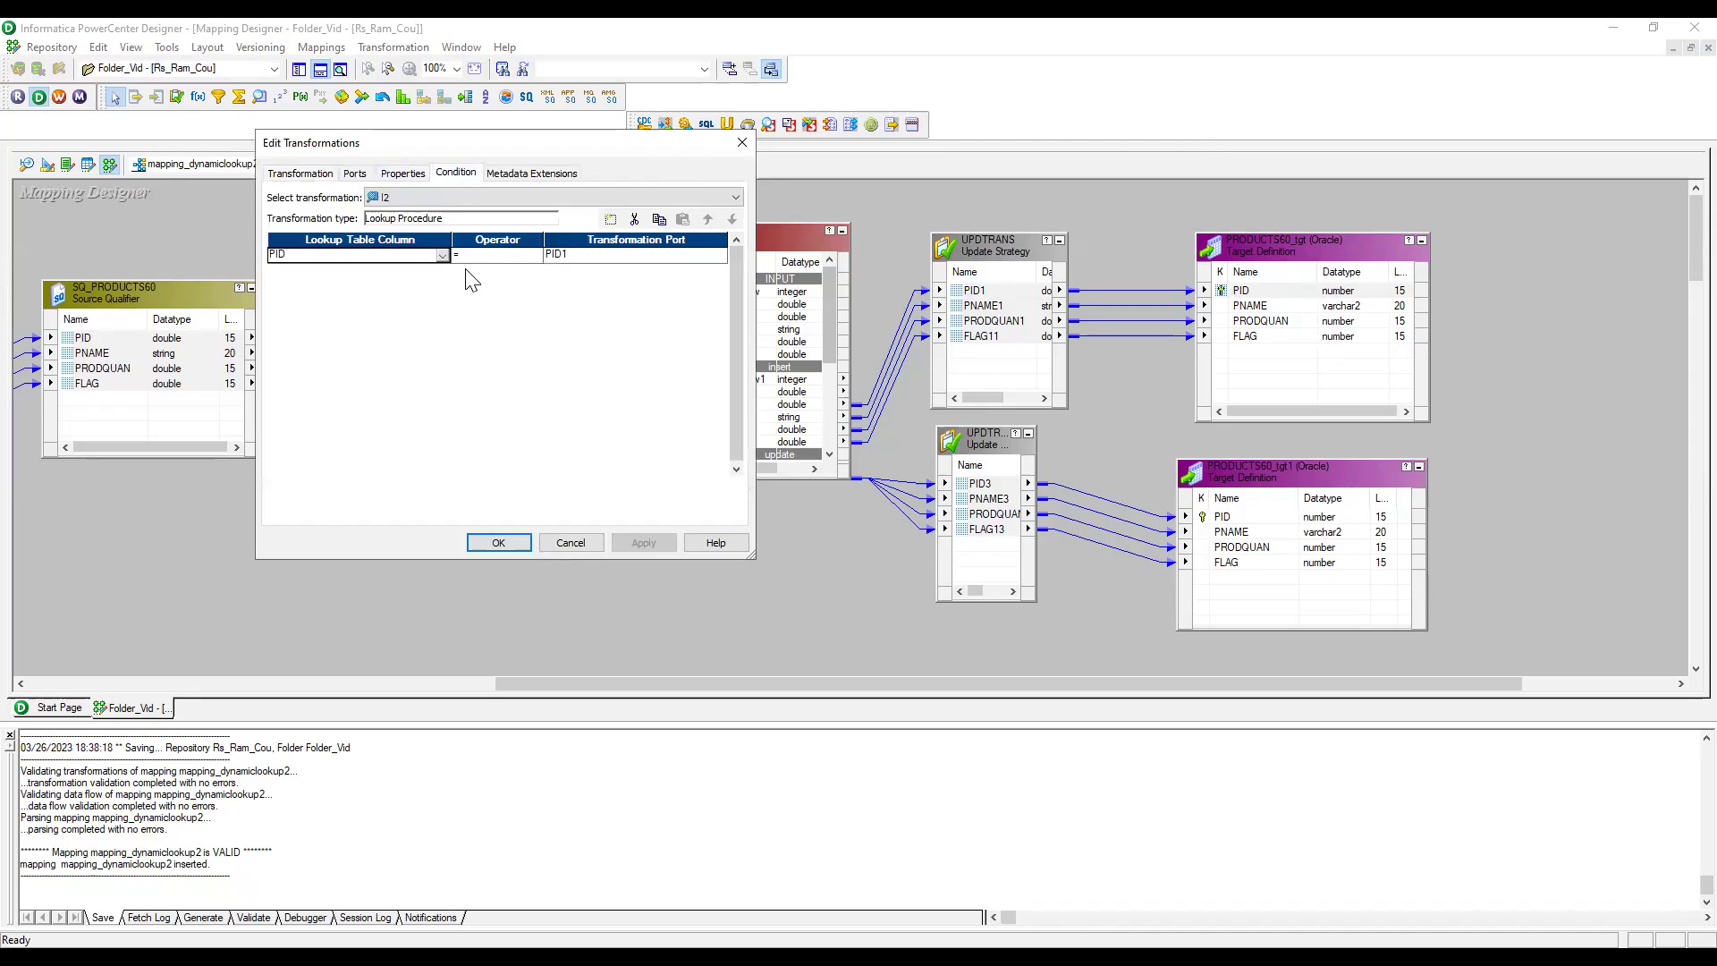
key(Delete)
click(286, 256)
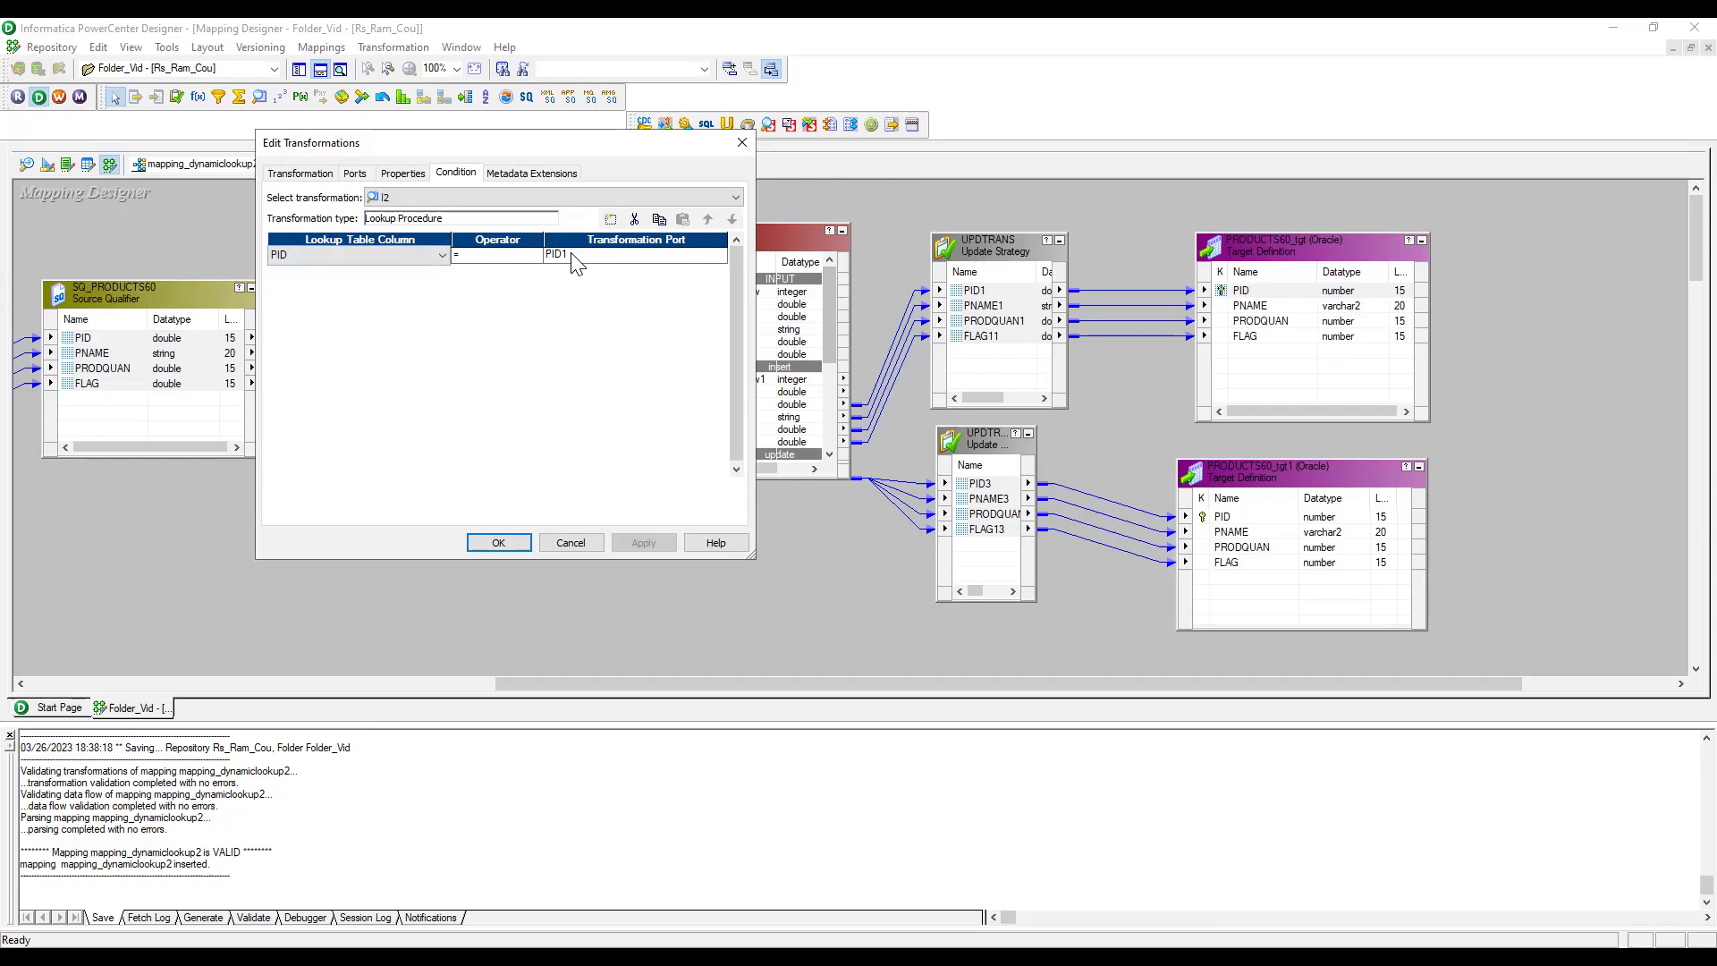
click(362, 174)
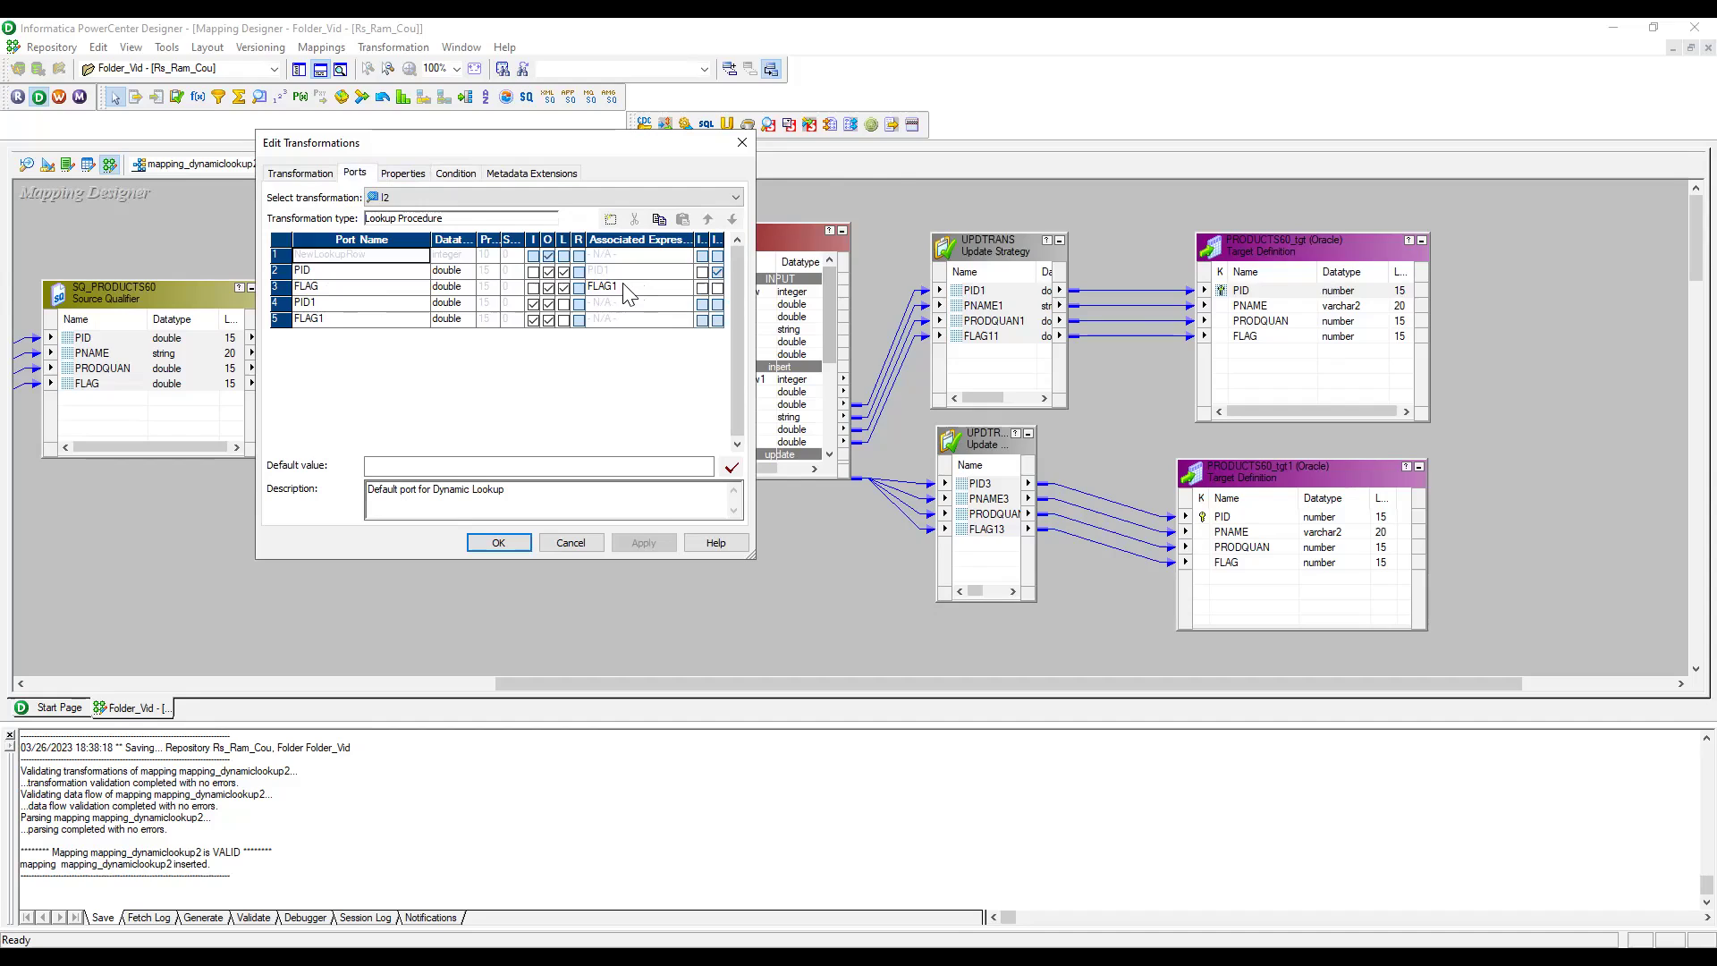
Review the dynamic cache properties of l2, read the Insert Else Update description and check the NewLookupRow port.
click(402, 173)
click(355, 173)
click(402, 173)
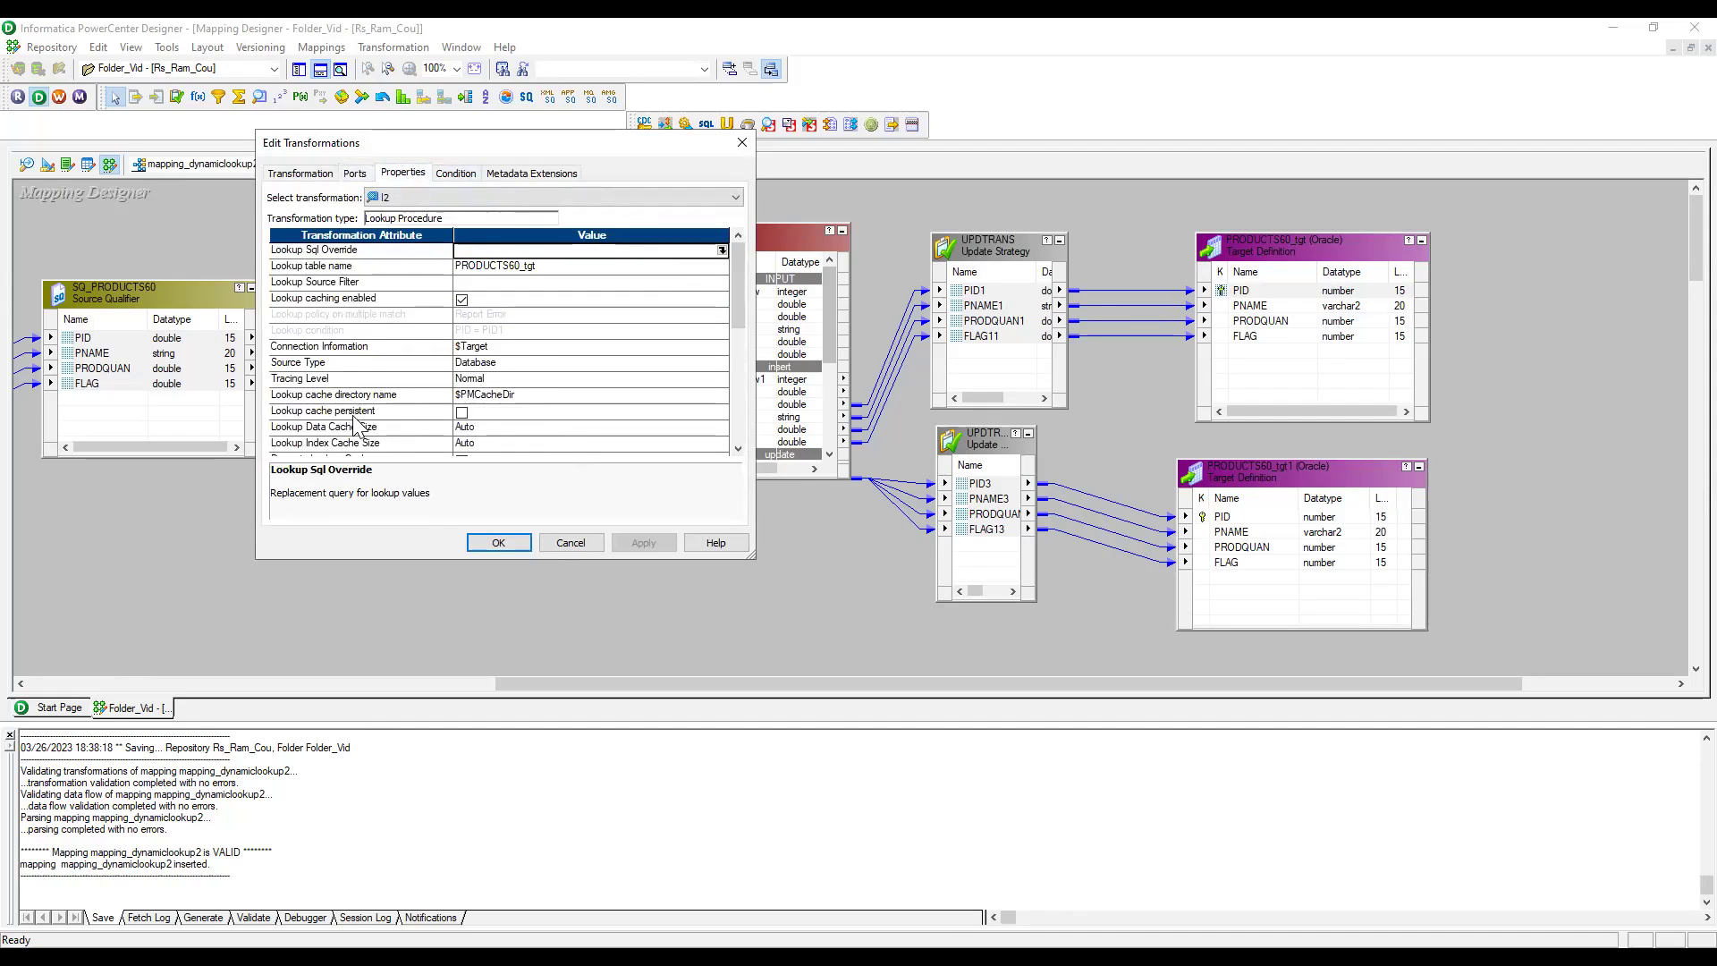
scroll(358, 416, down, 2)
scroll(356, 419, down, 2)
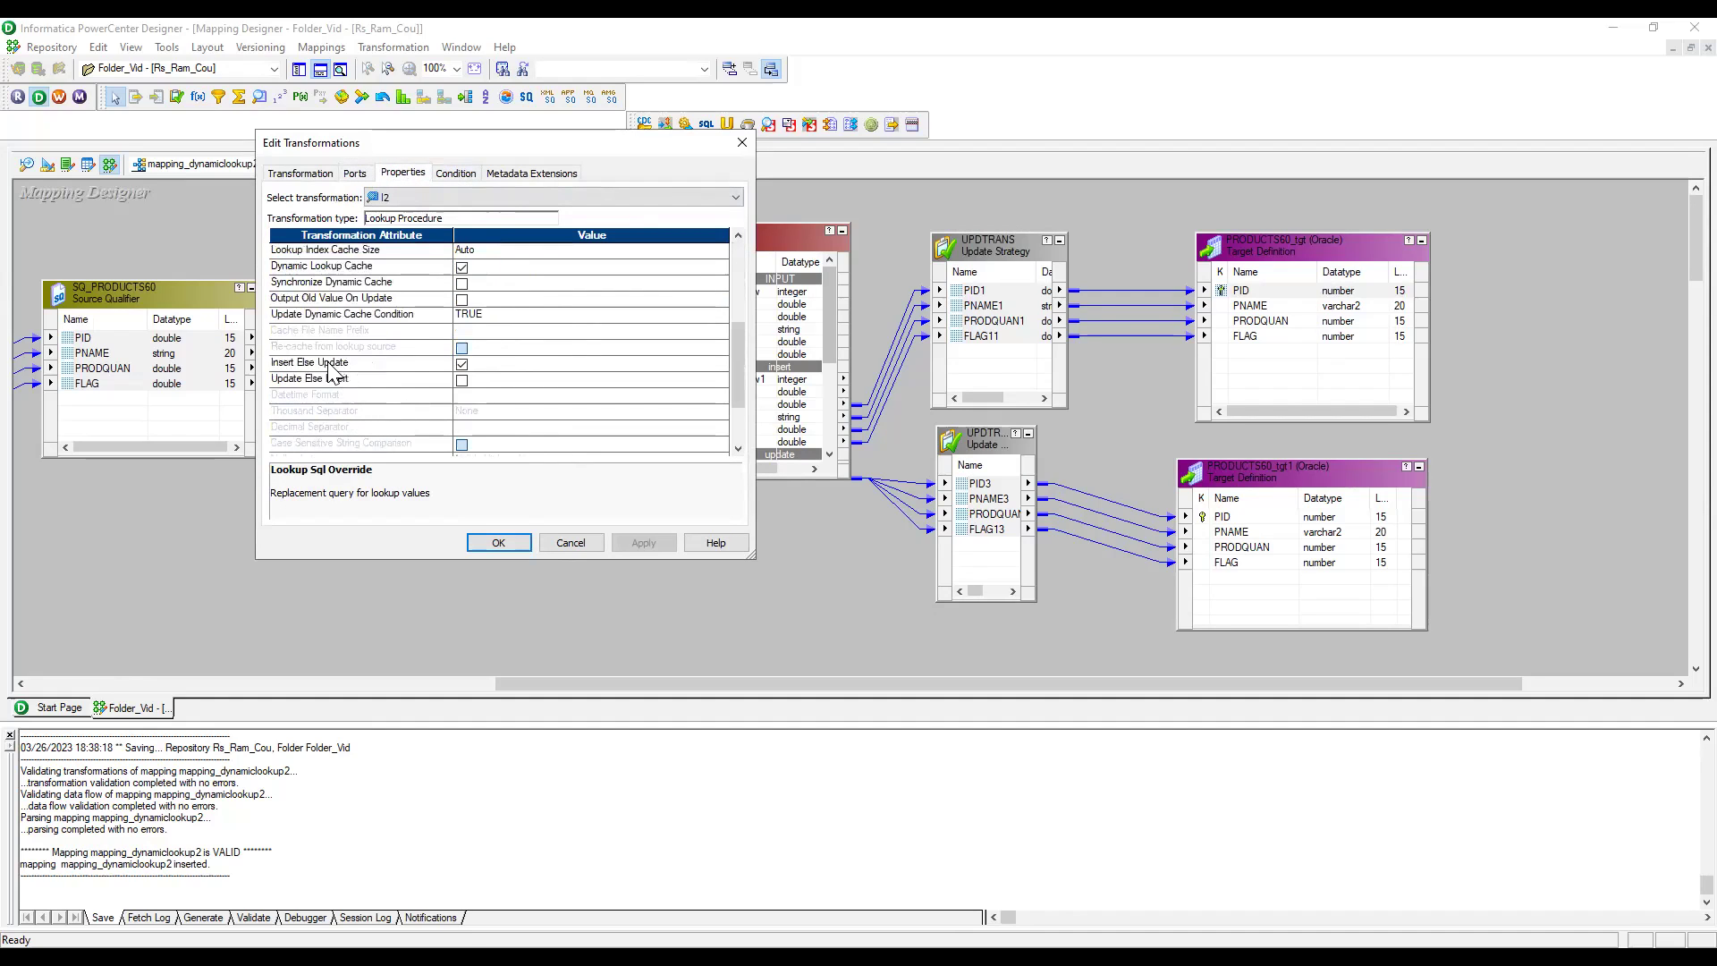
click(290, 368)
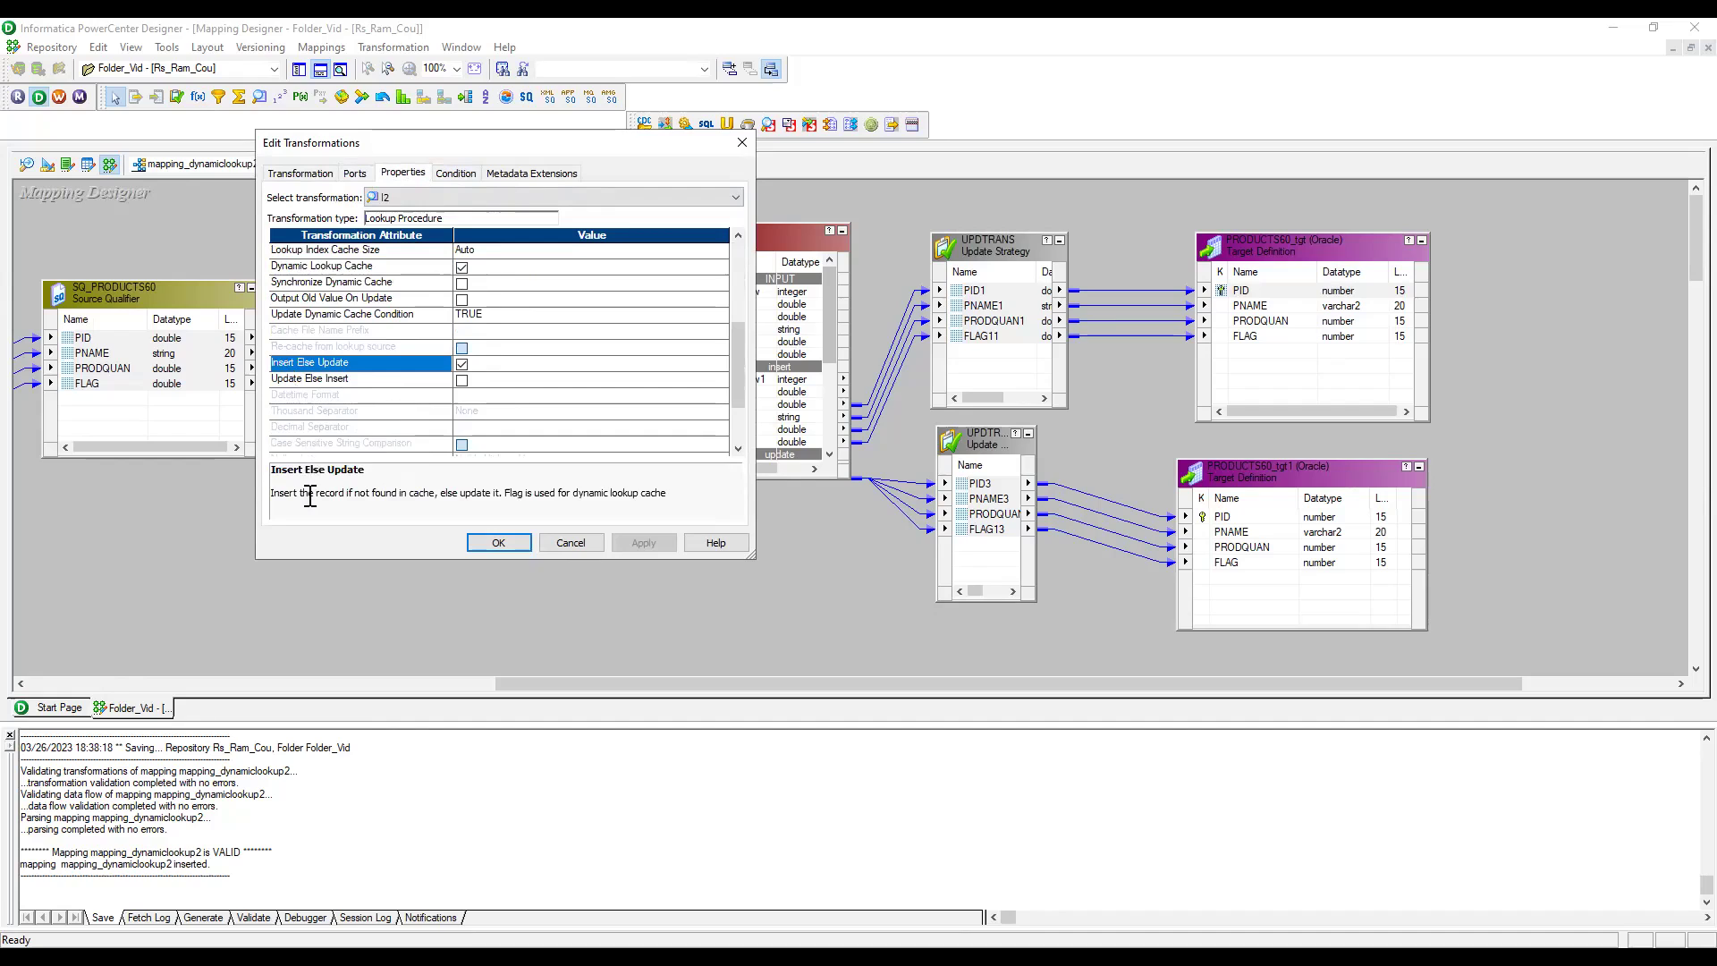
drag(299, 493, 666, 497)
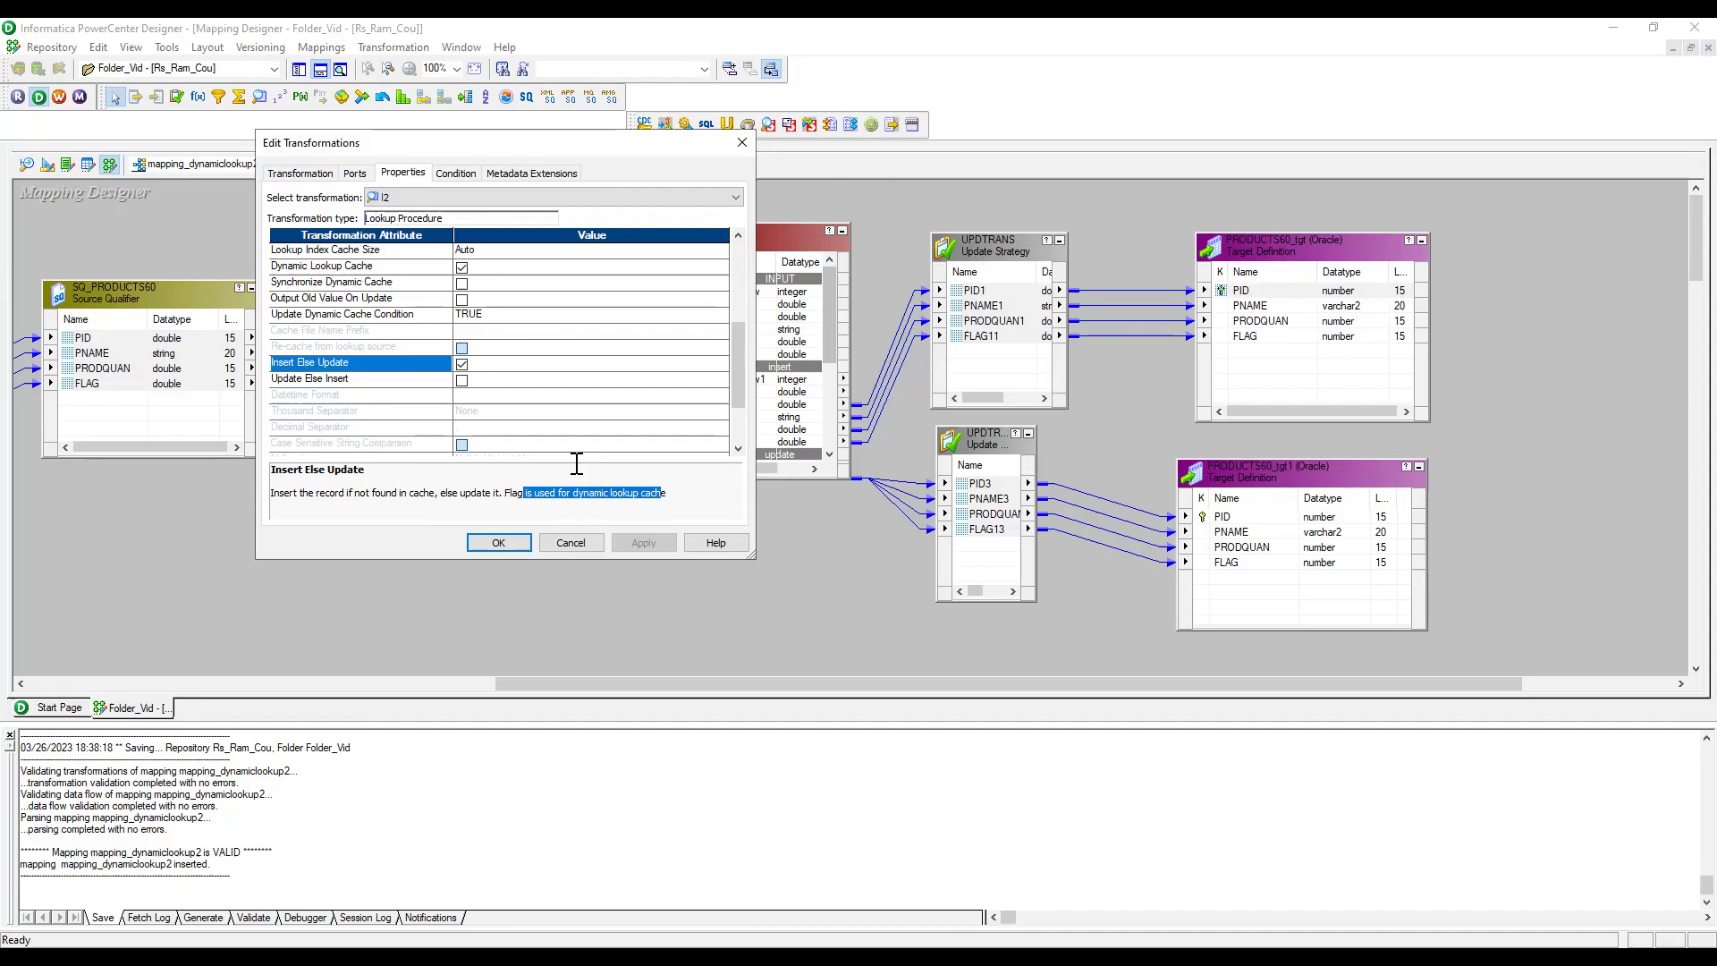
click(363, 176)
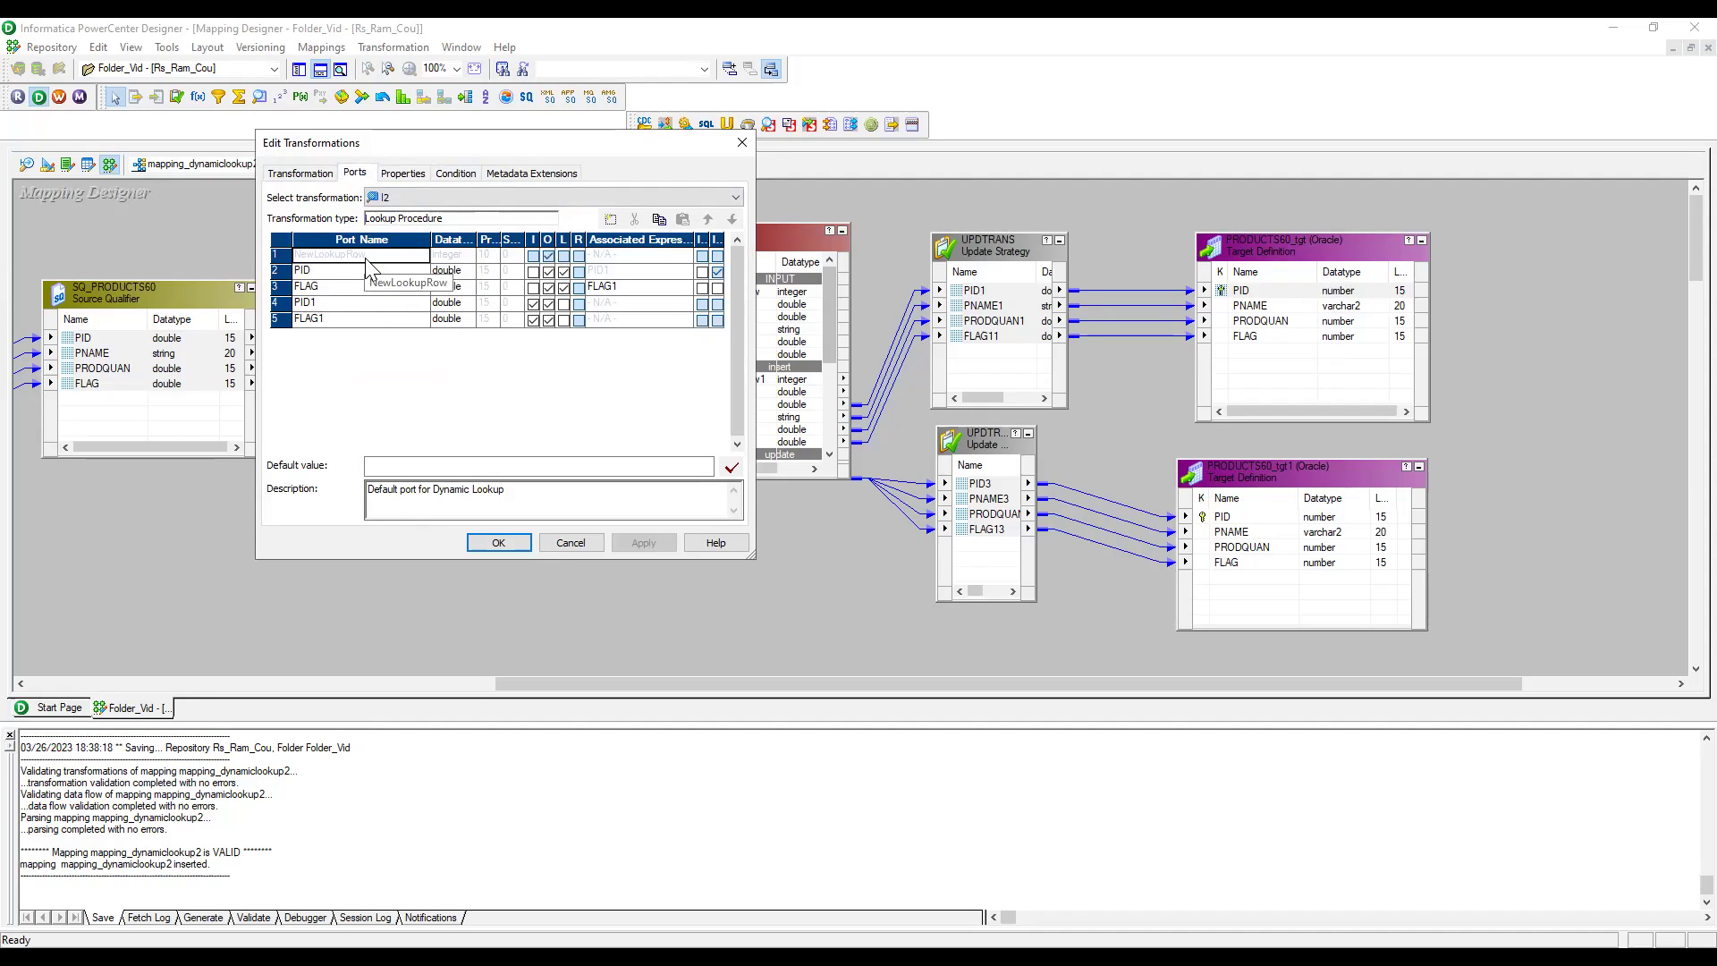
click(739, 141)
Check the update strategy expression of UPDTRANS and the group filter conditions of router r1, including DEFAULT1.
double_click(998, 247)
click(403, 173)
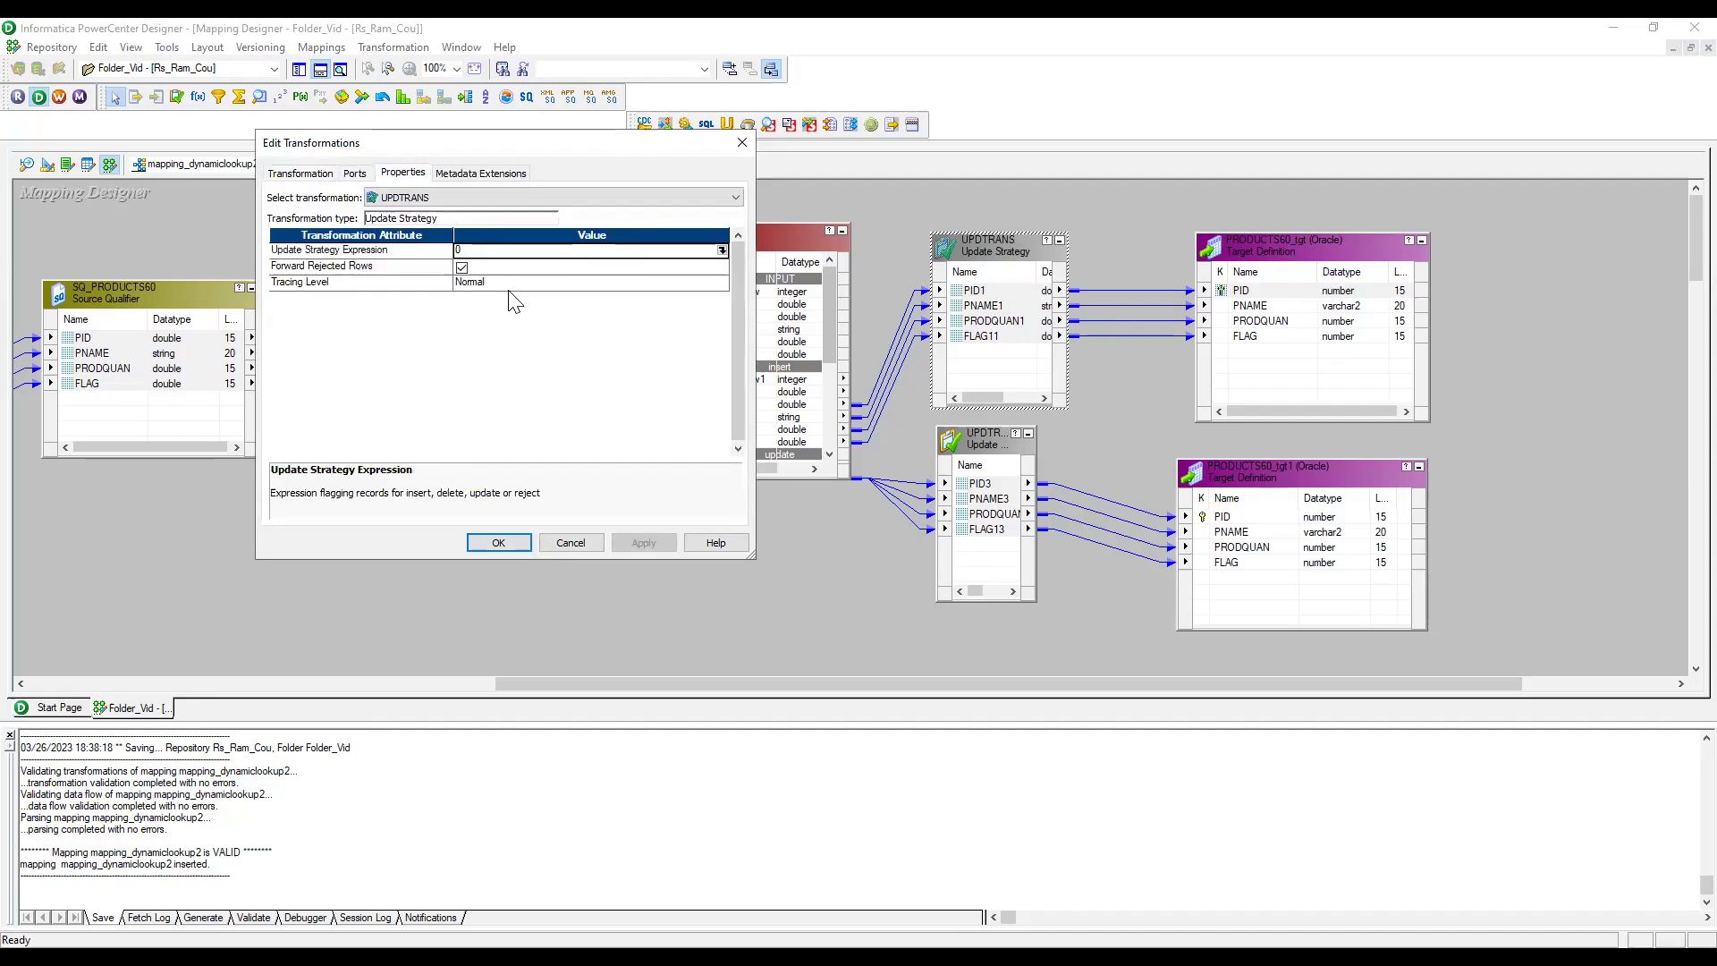
click(741, 143)
double_click(761, 242)
click(444, 174)
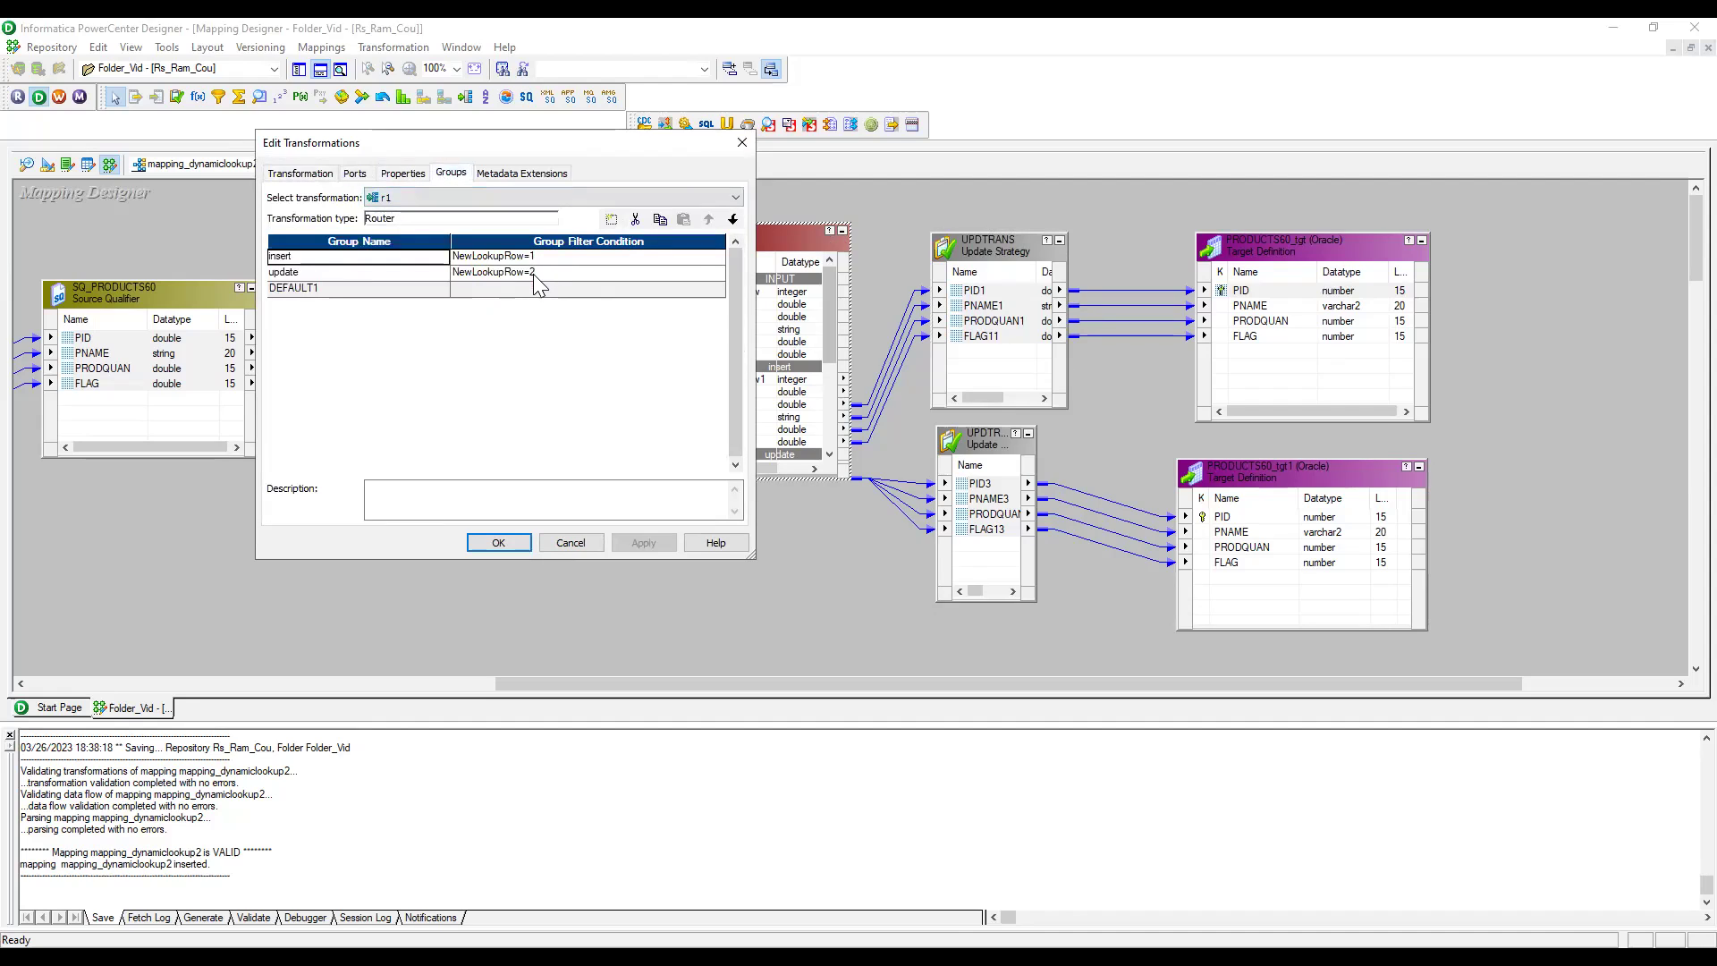
click(469, 292)
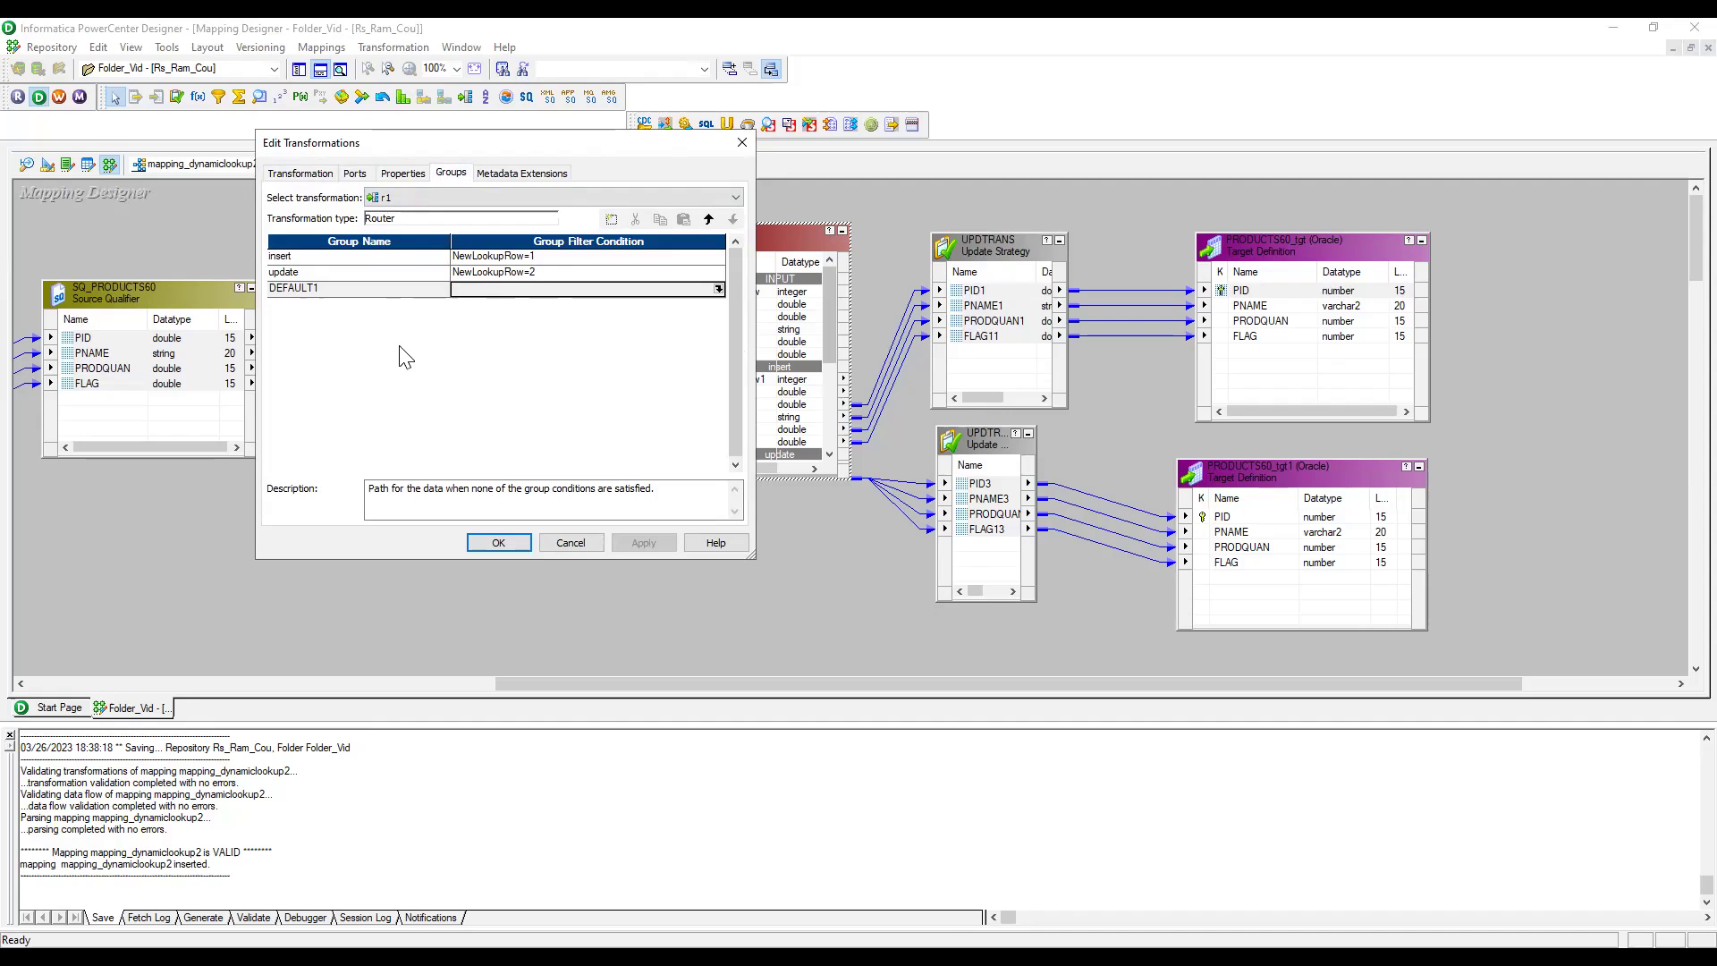
click(499, 543)
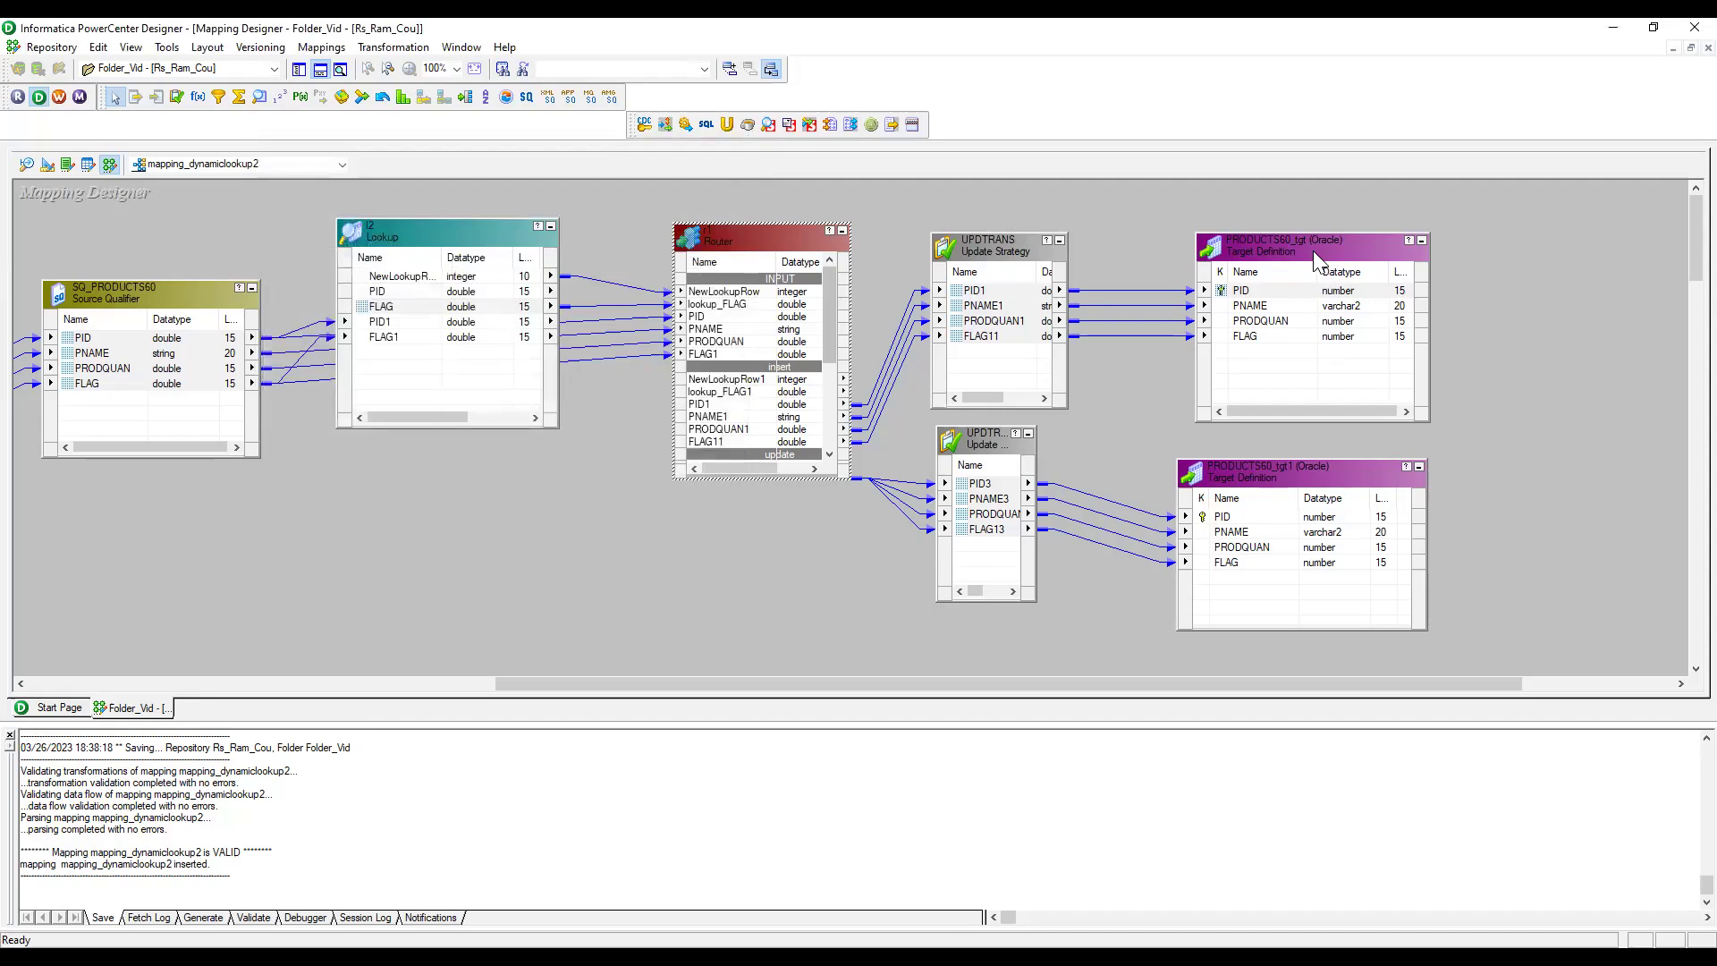
Review the ports, lookup condition and properties of lookup l2.
double_click(415, 236)
click(355, 173)
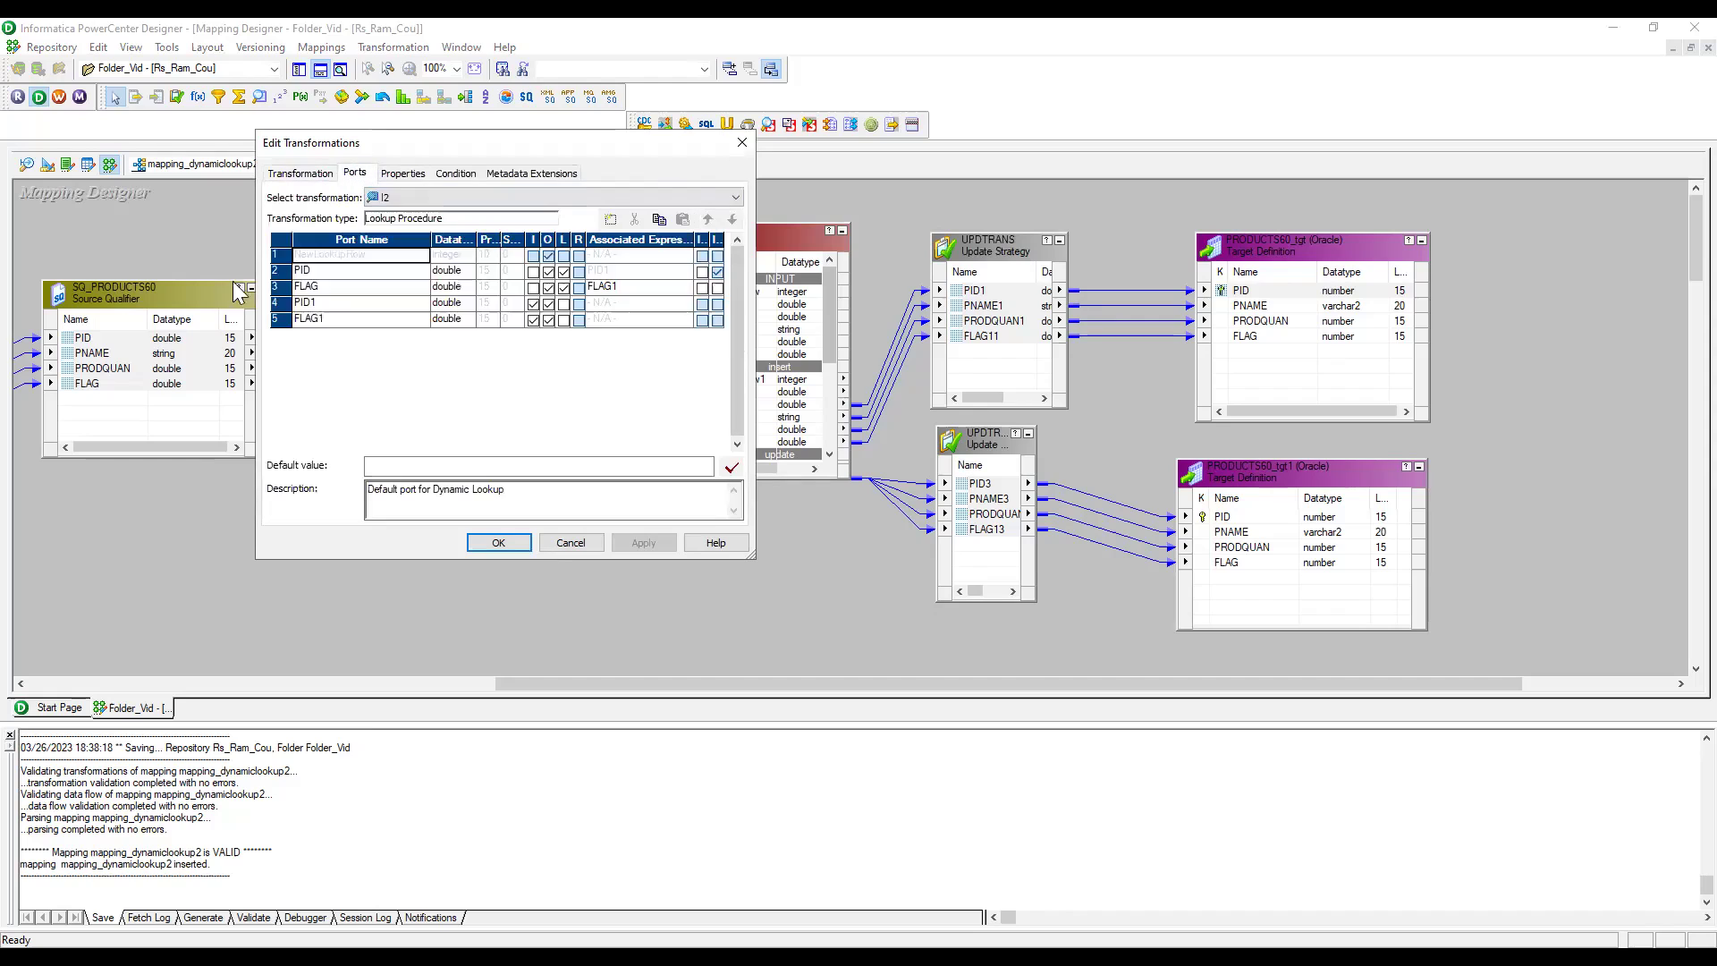
click(454, 176)
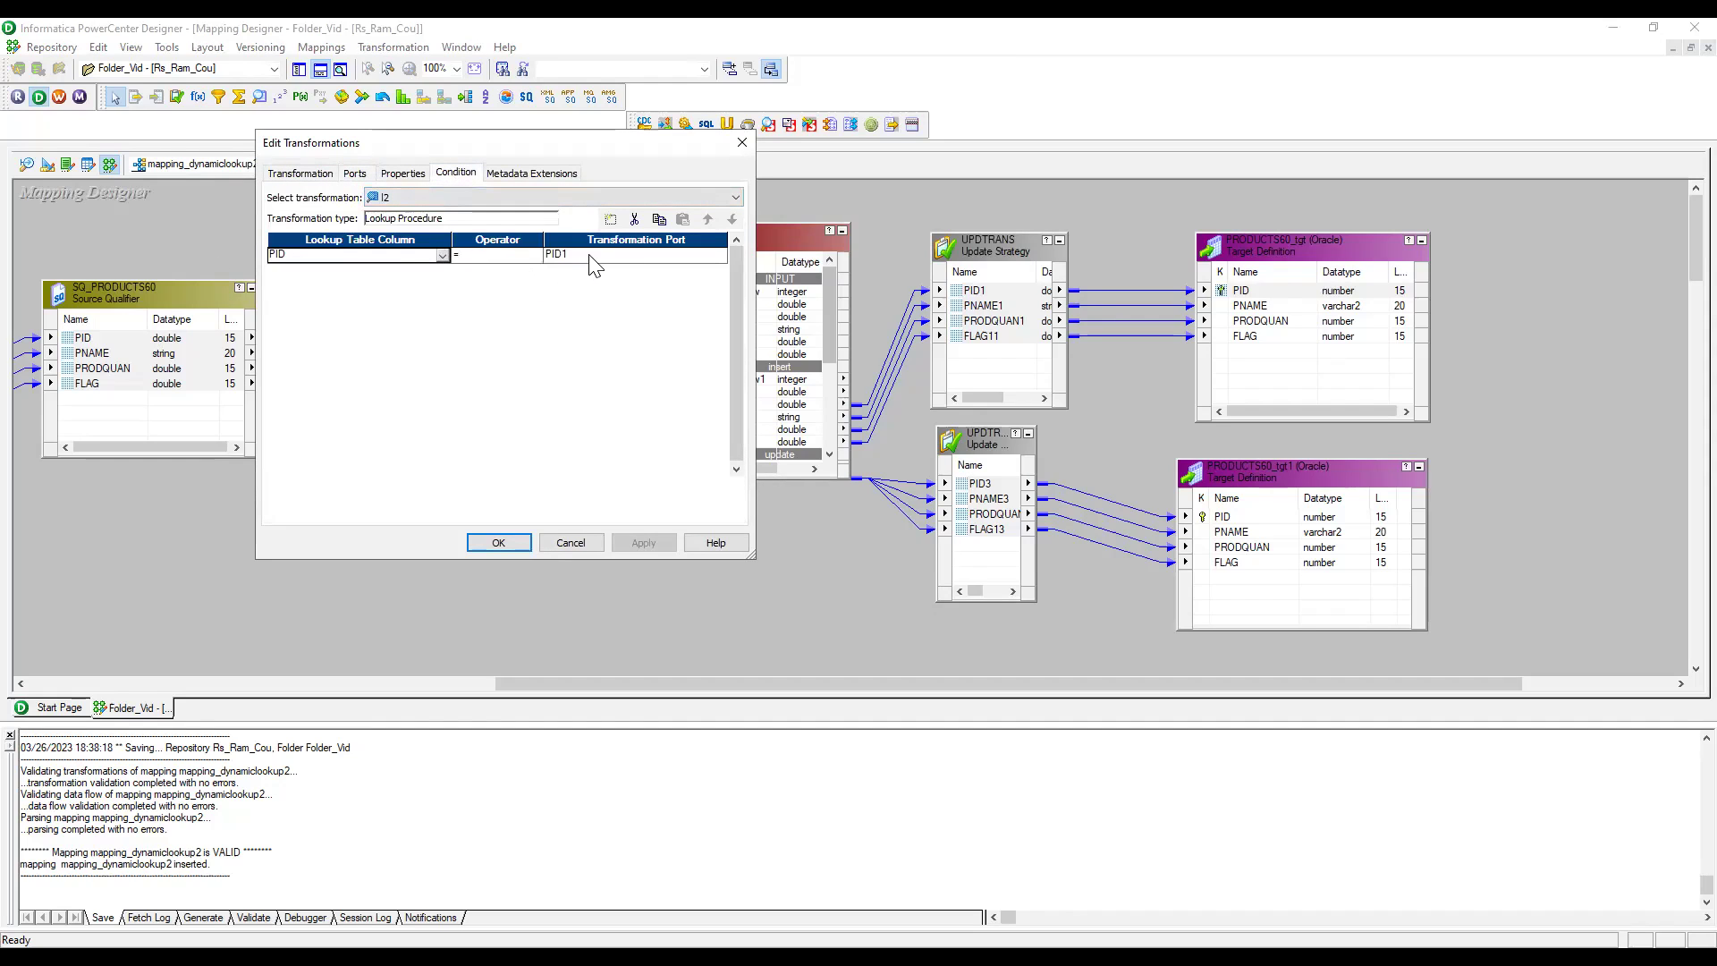
click(355, 174)
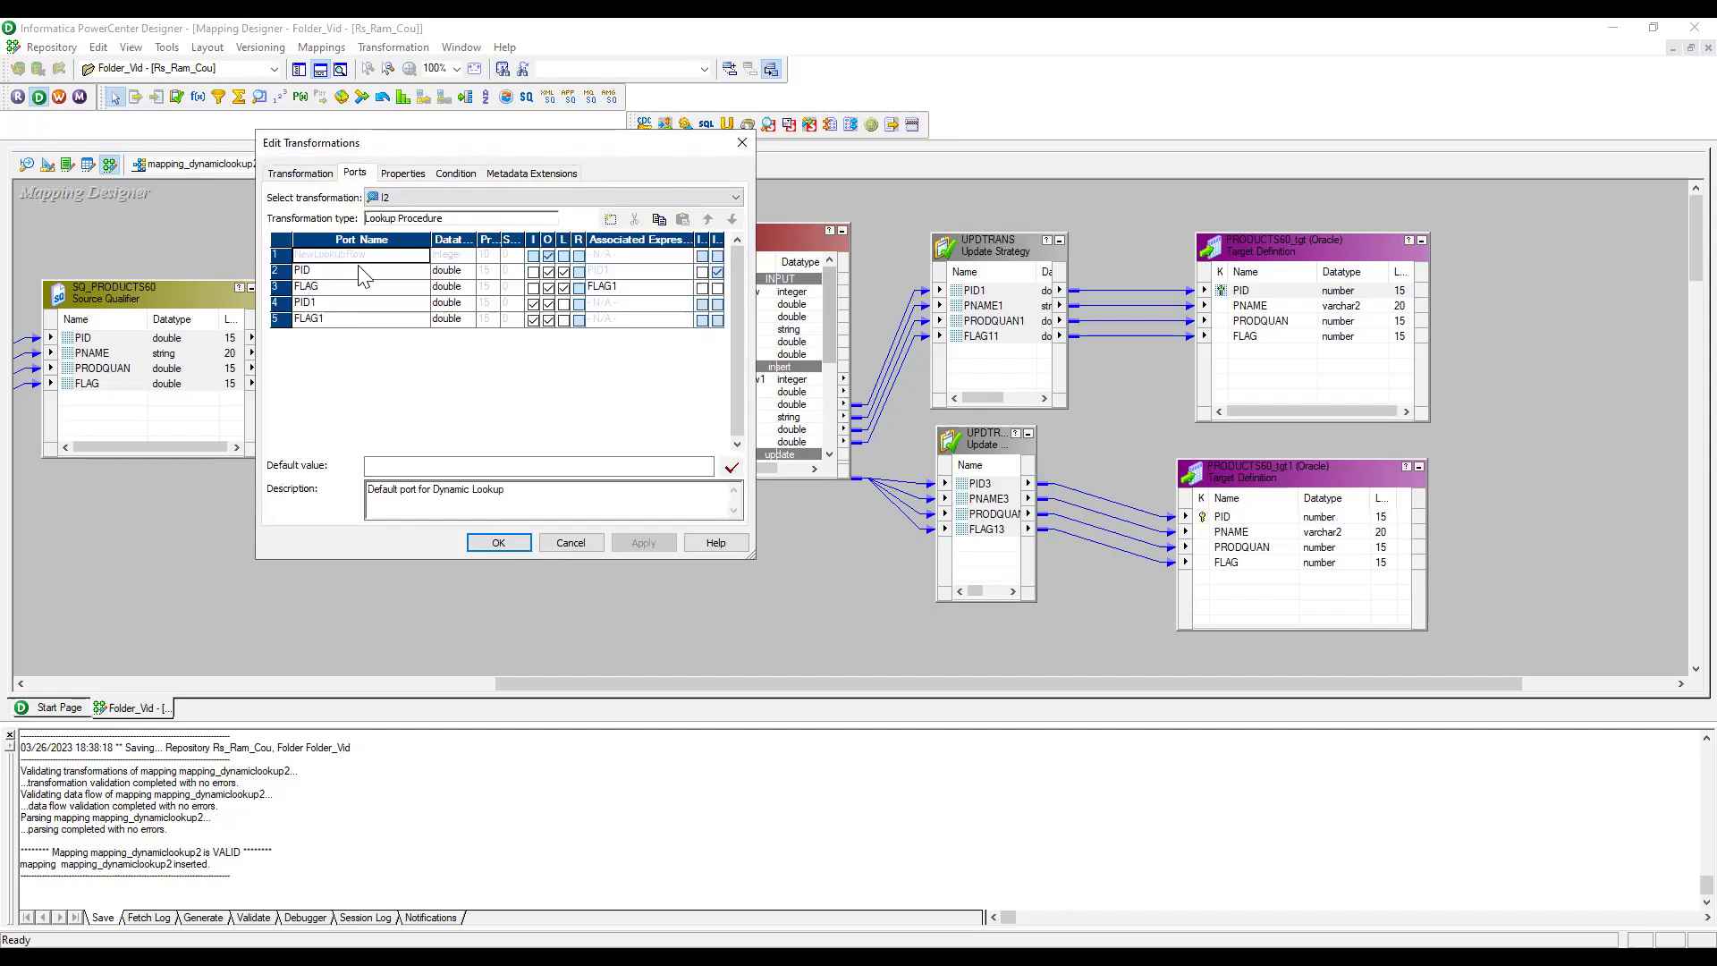
text(1)
click(397, 175)
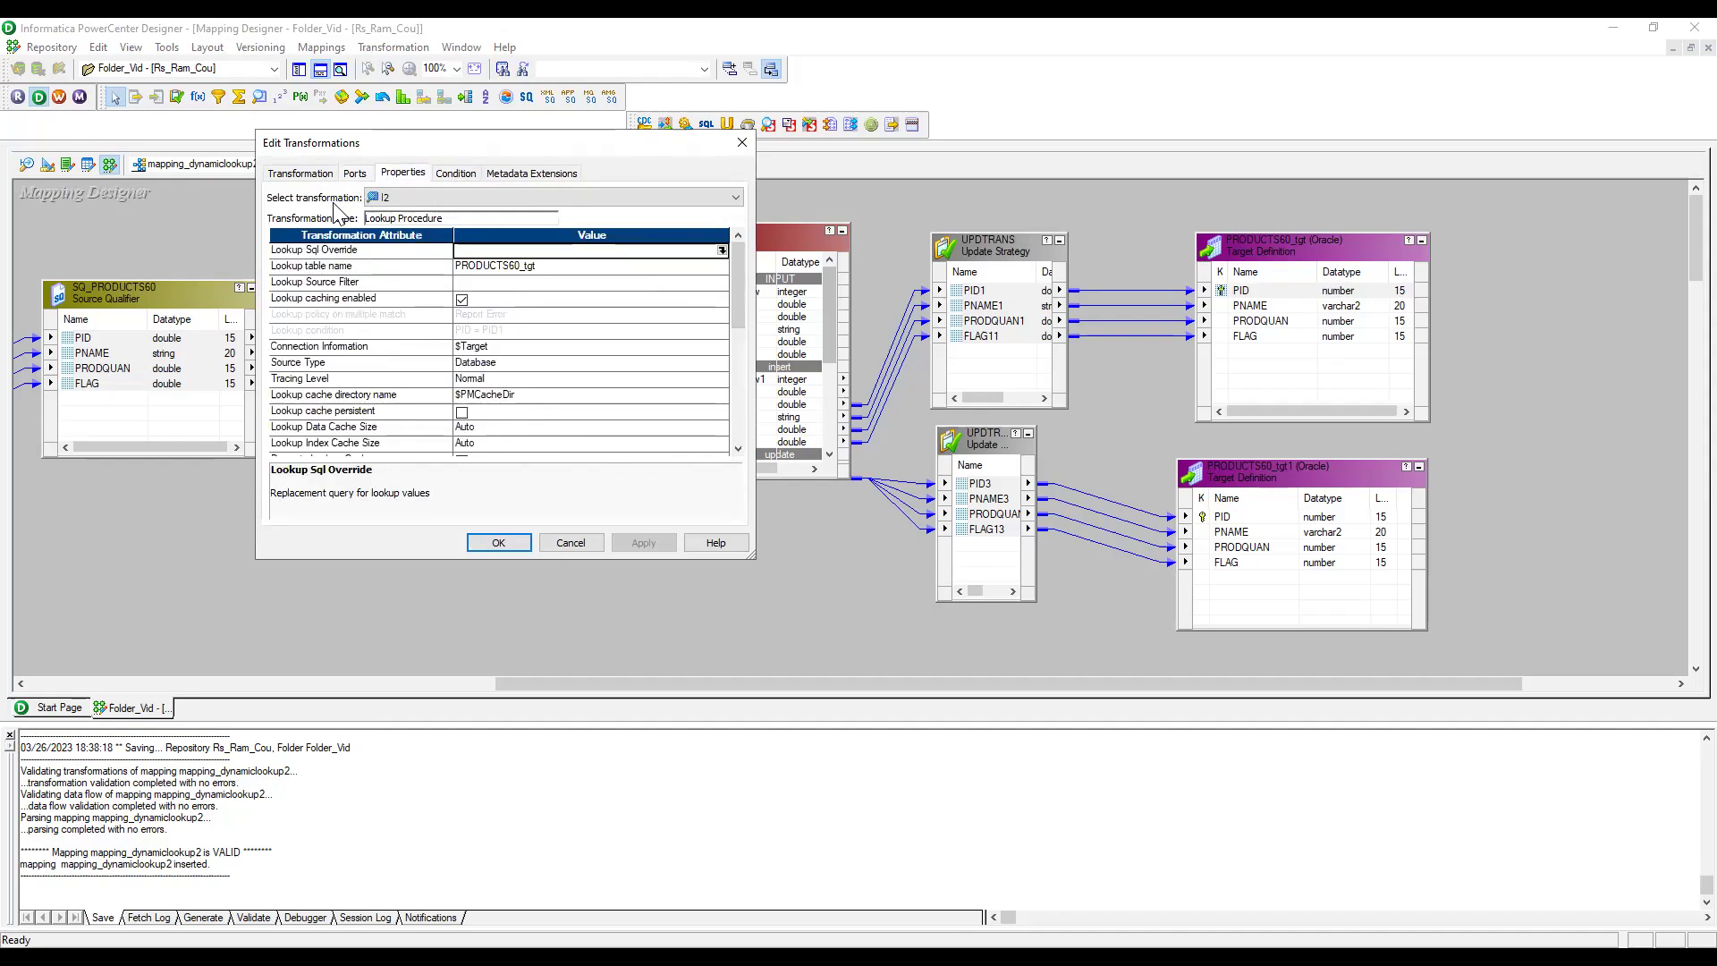
click(748, 150)
Examine the DEFAULT1 group of router r1 and read its description.
click(738, 252)
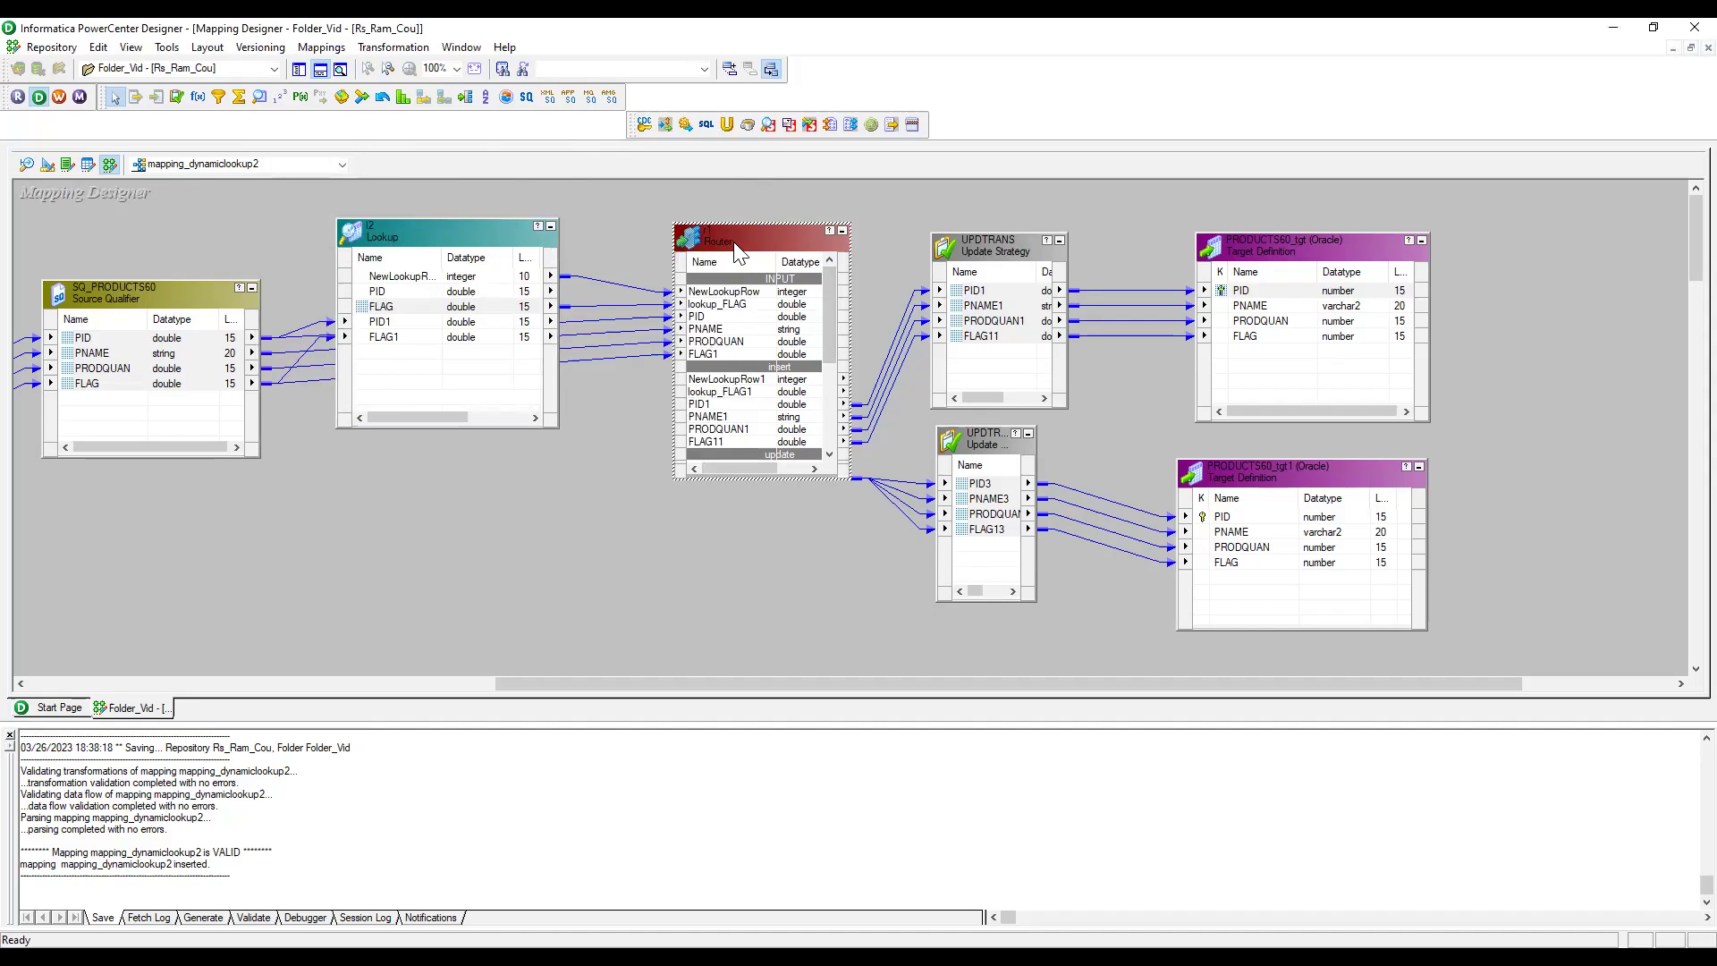
double_click(737, 252)
click(451, 173)
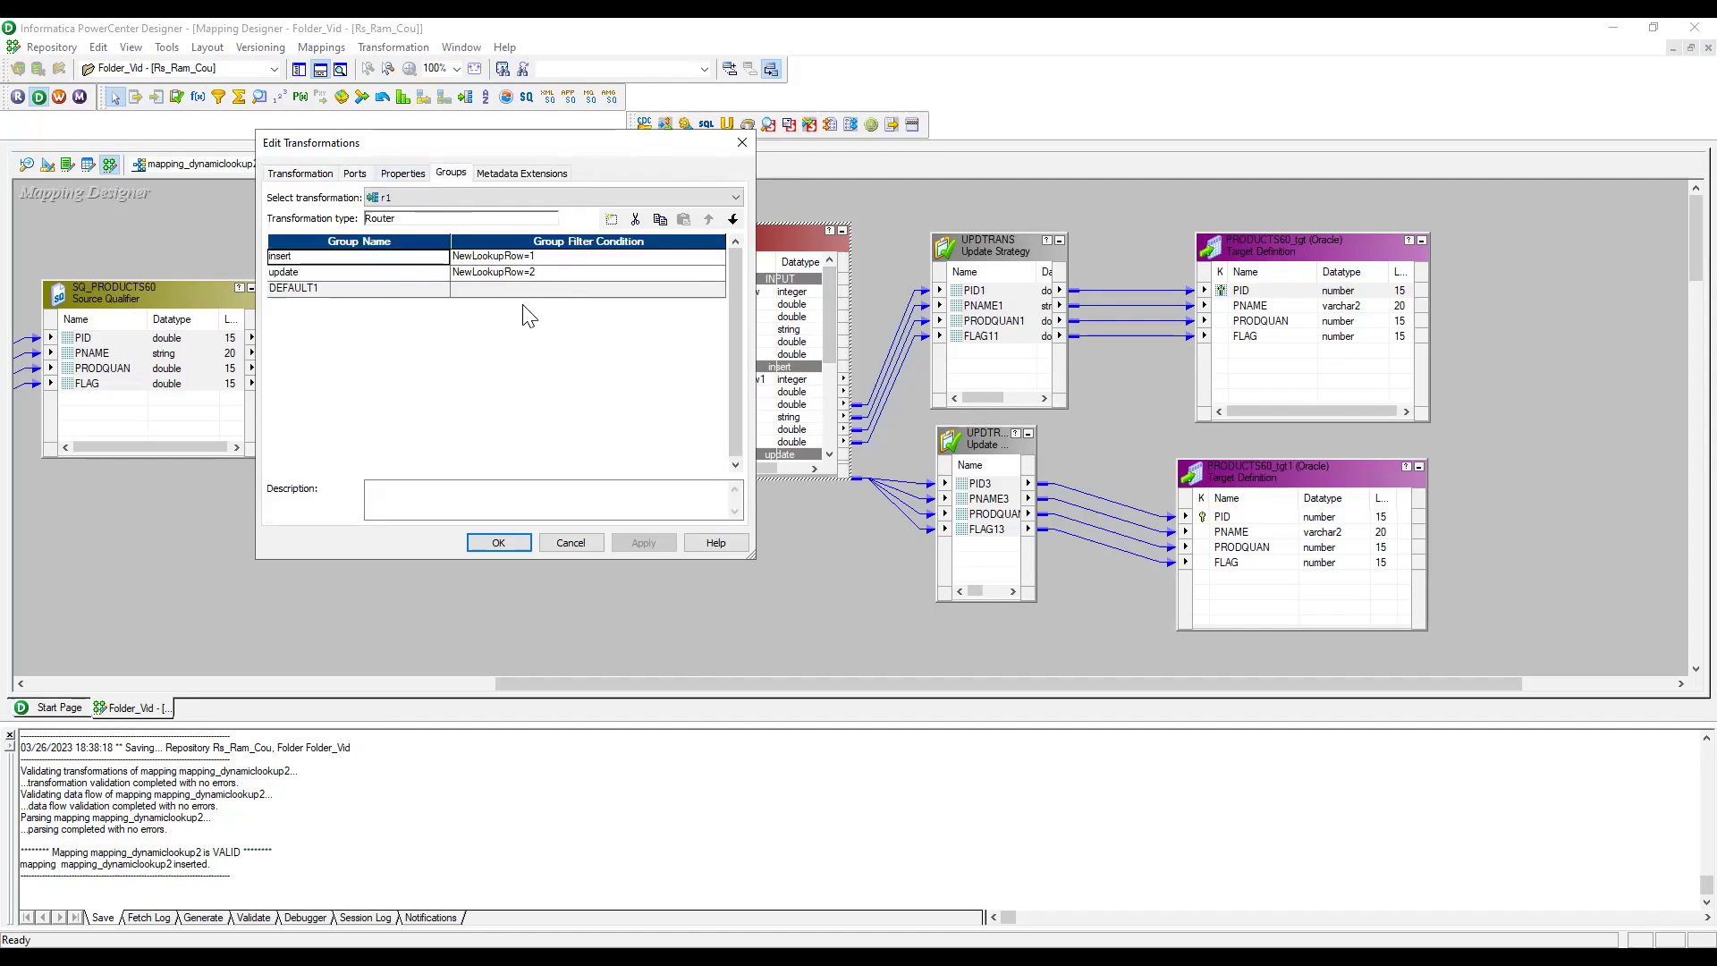
click(369, 289)
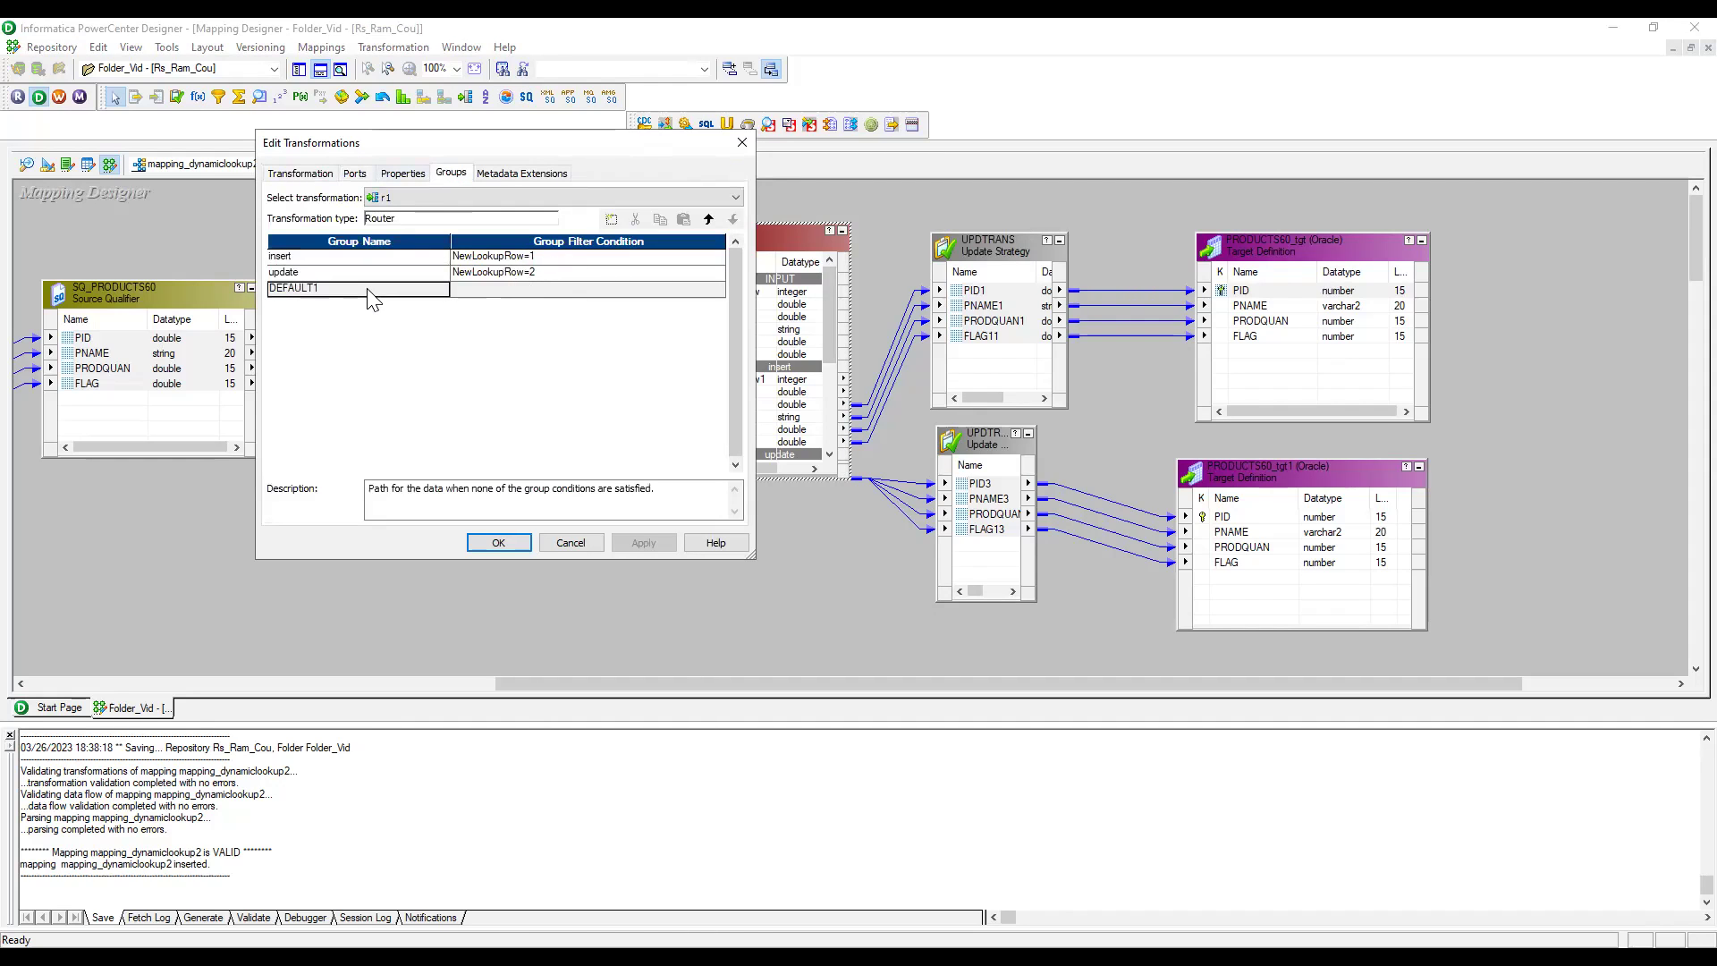
click(498, 541)
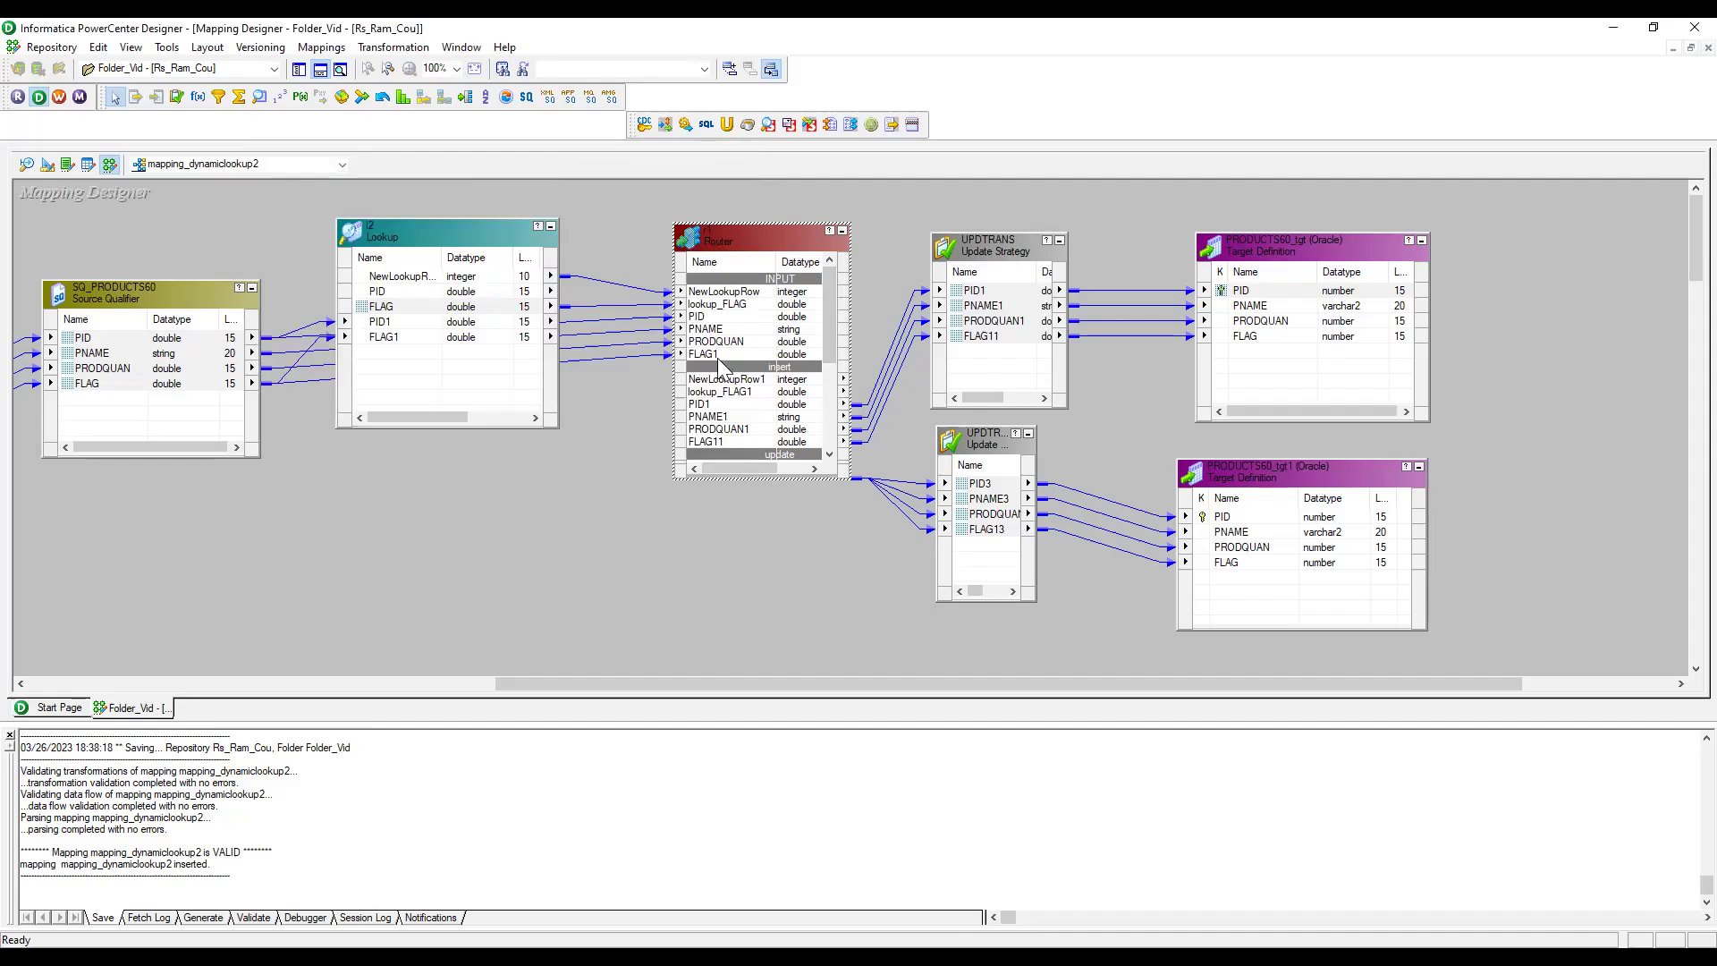
Compare the PID lookup condition of l2 with the associated expression of its FLAG port.
click(447, 231)
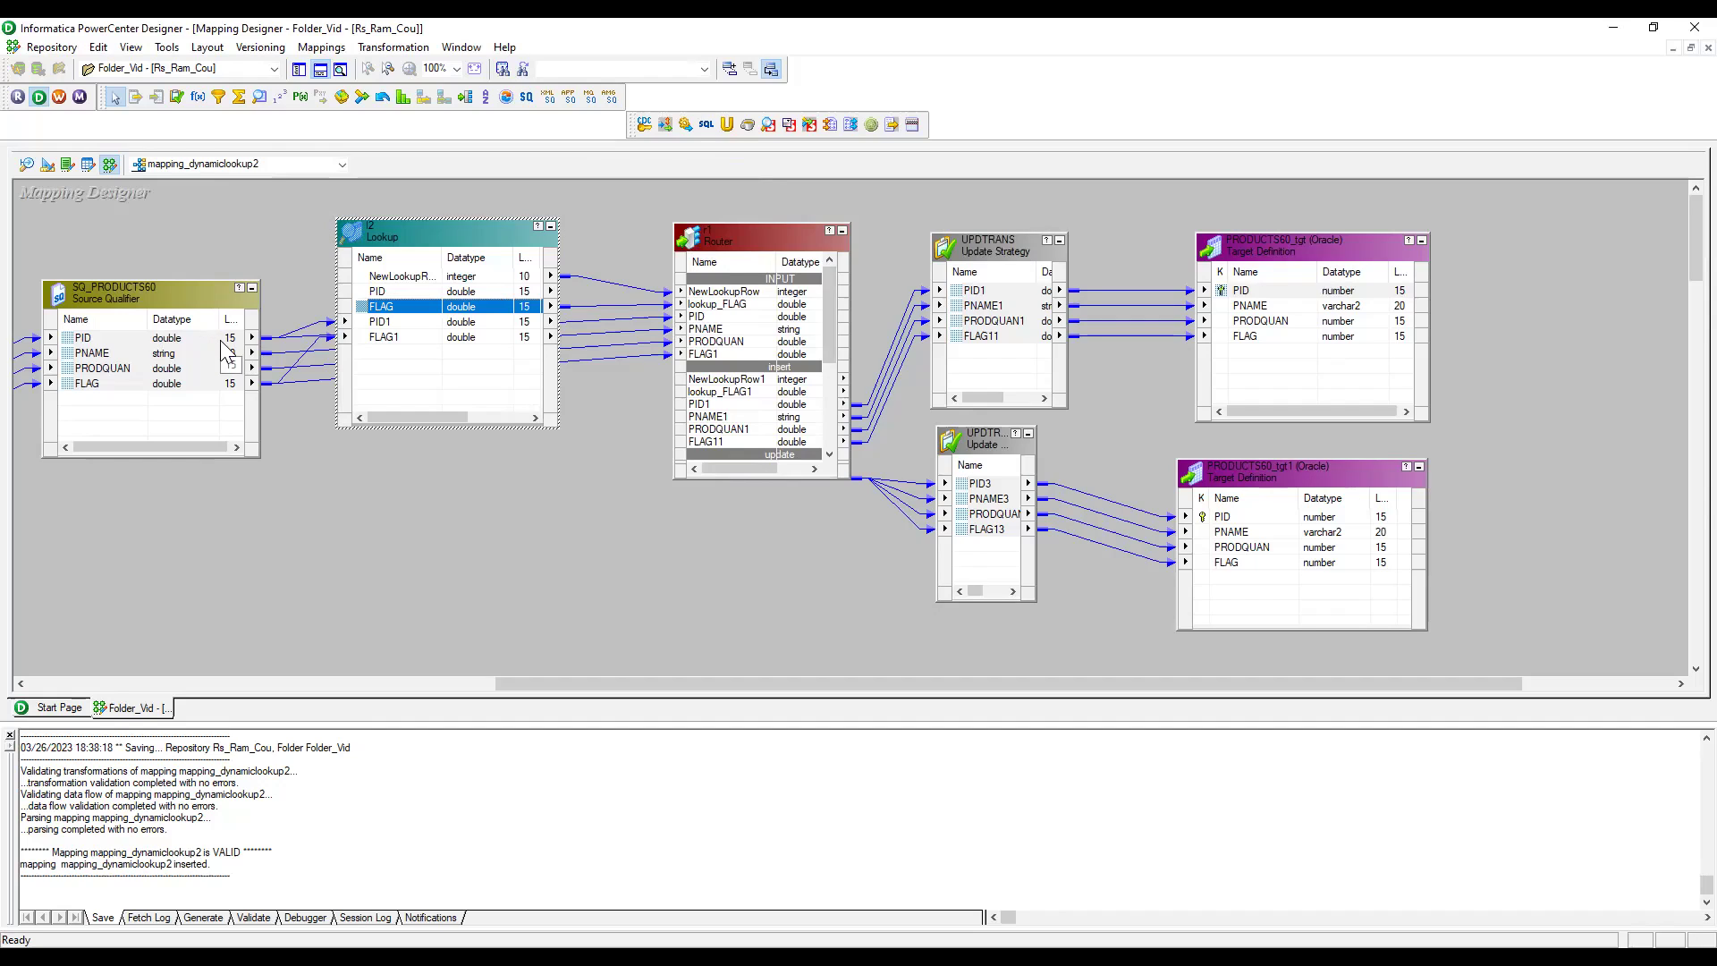
double_click(442, 229)
click(446, 174)
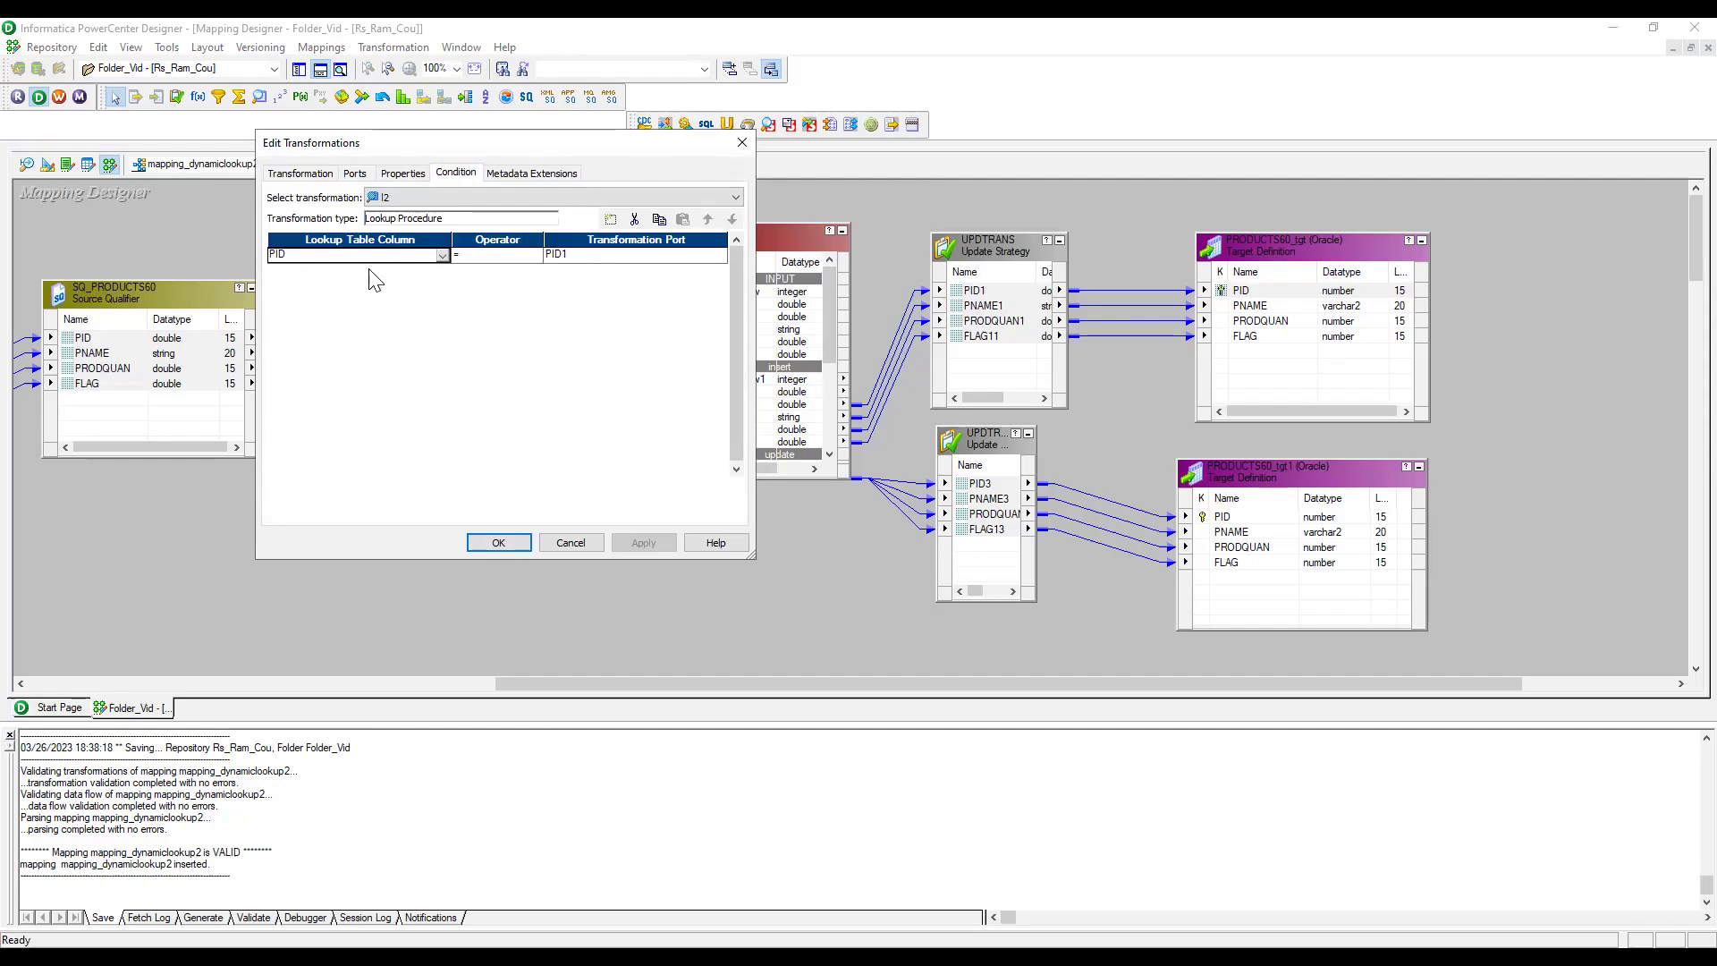
click(574, 254)
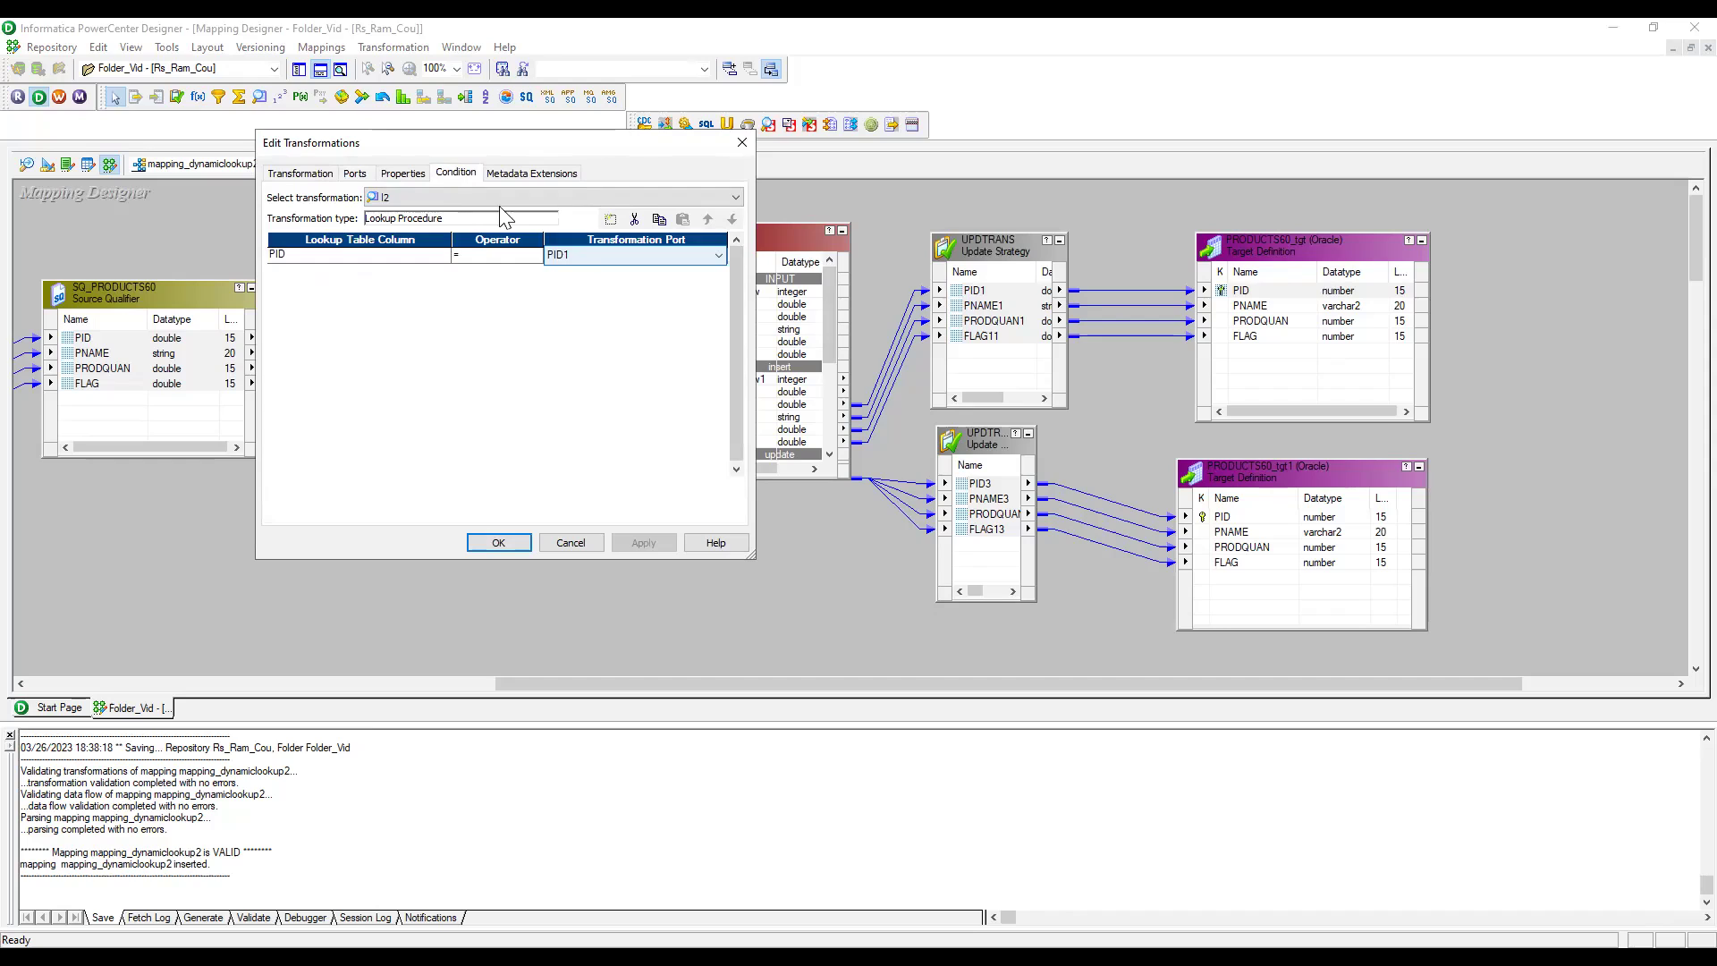
click(355, 172)
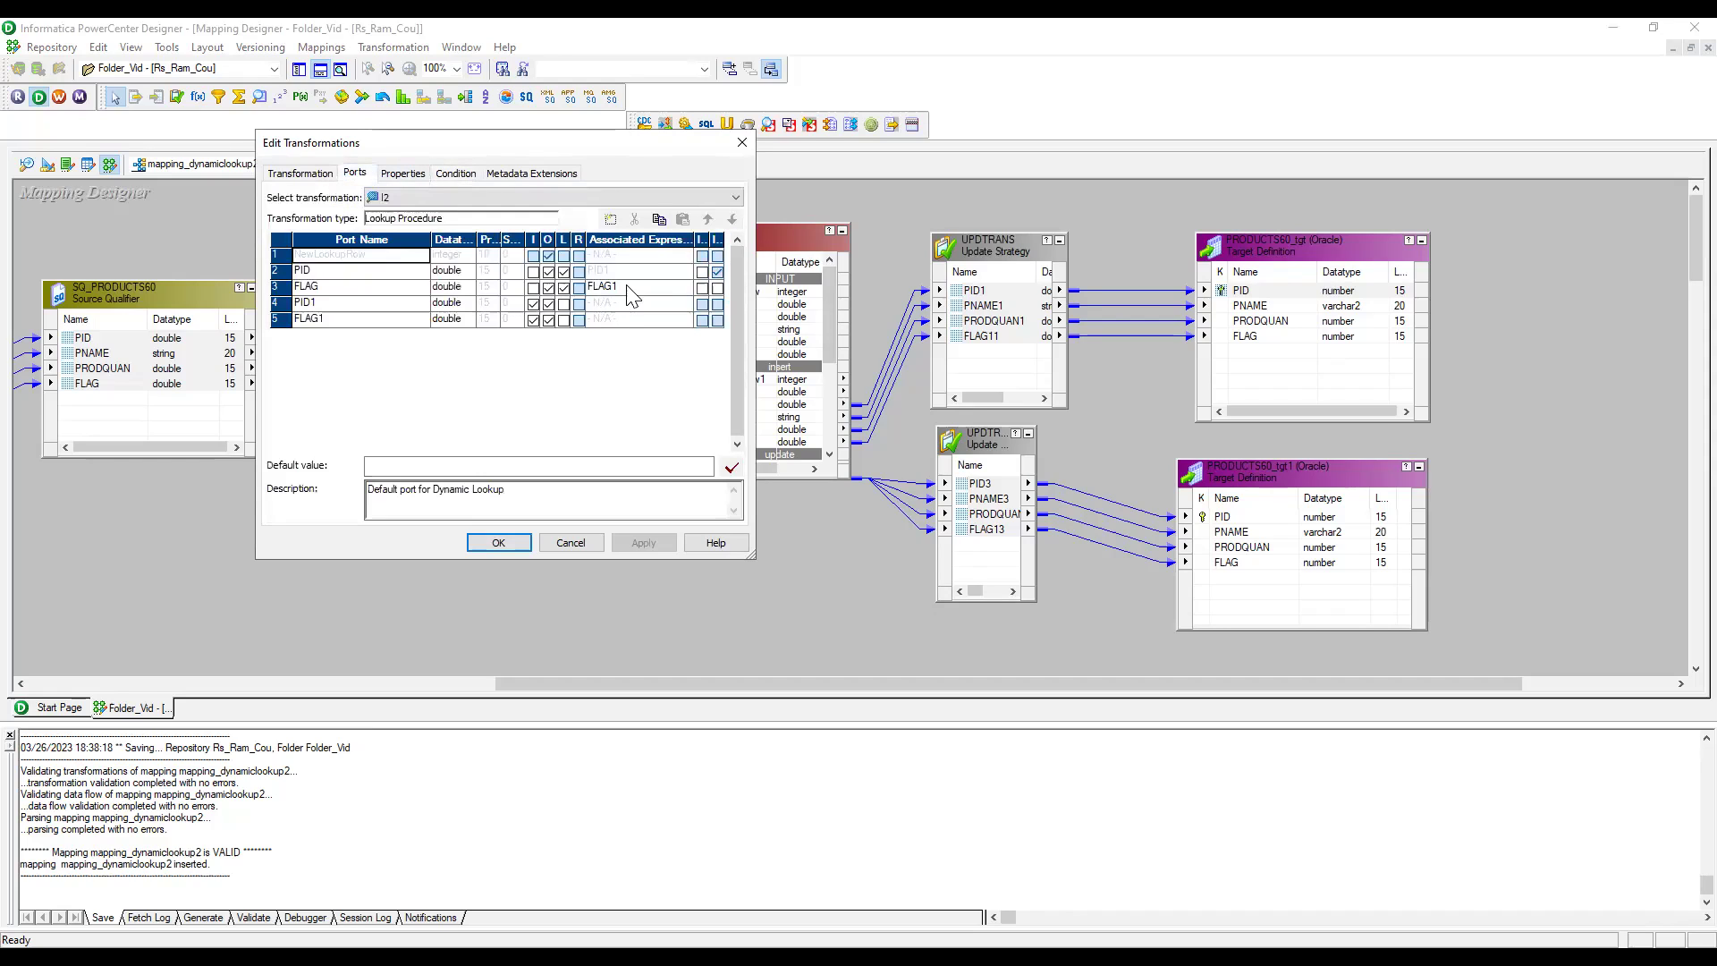
click(454, 174)
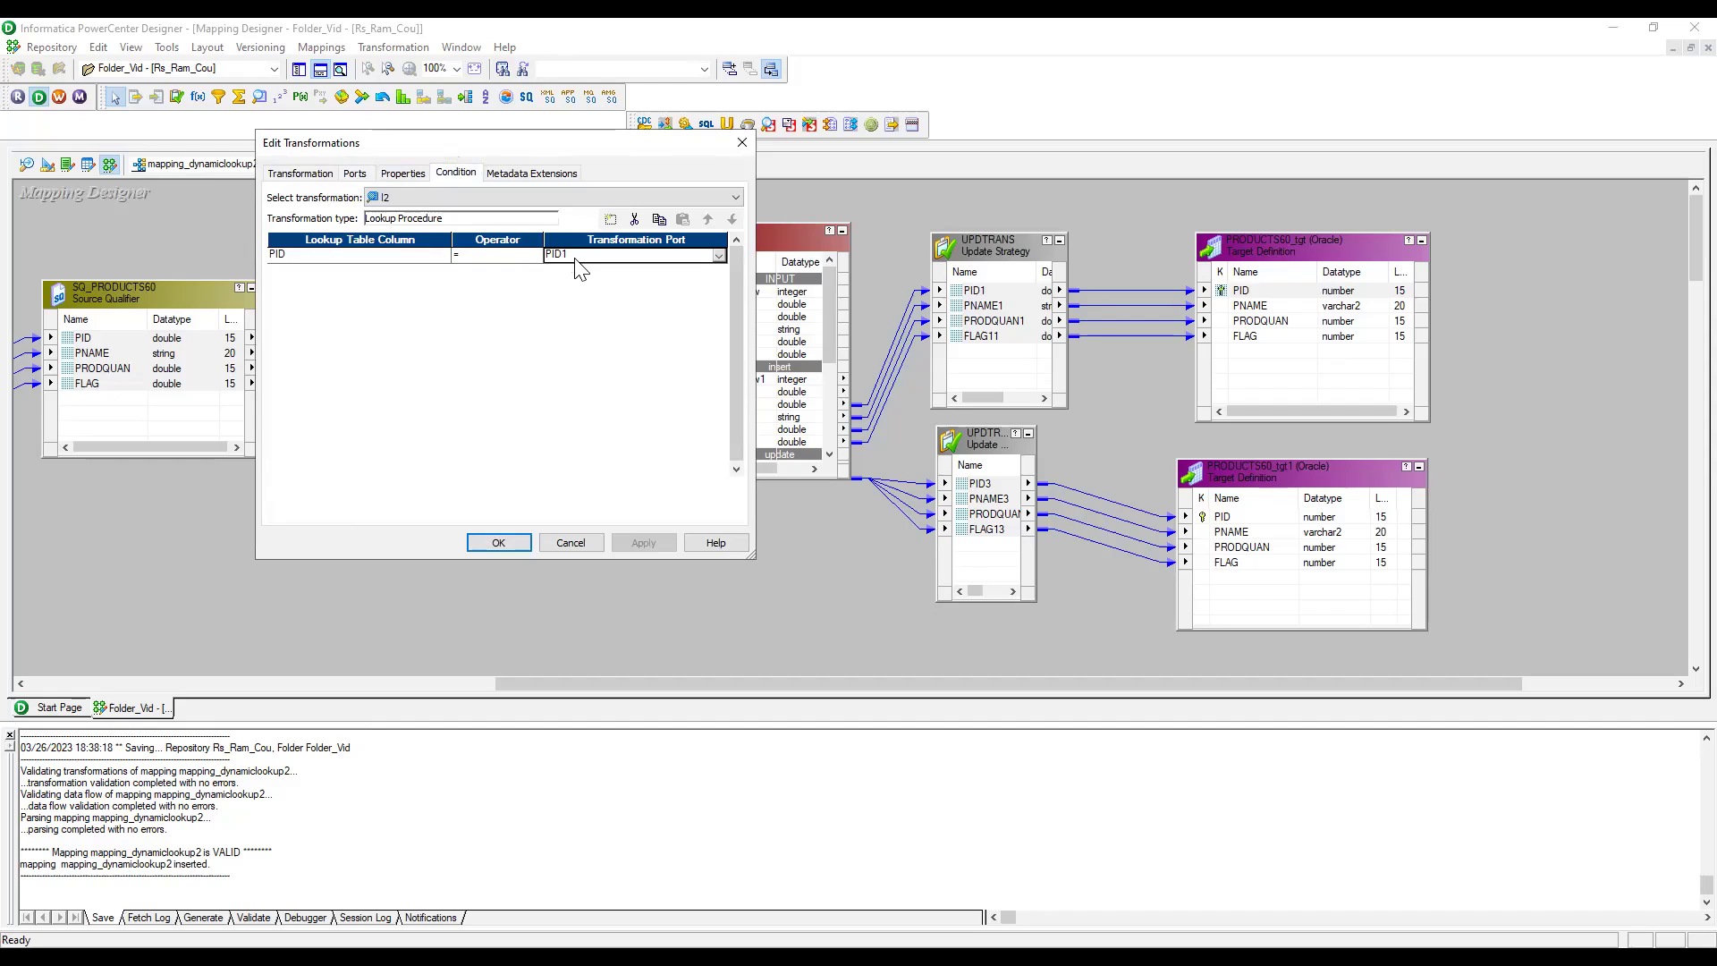
click(356, 173)
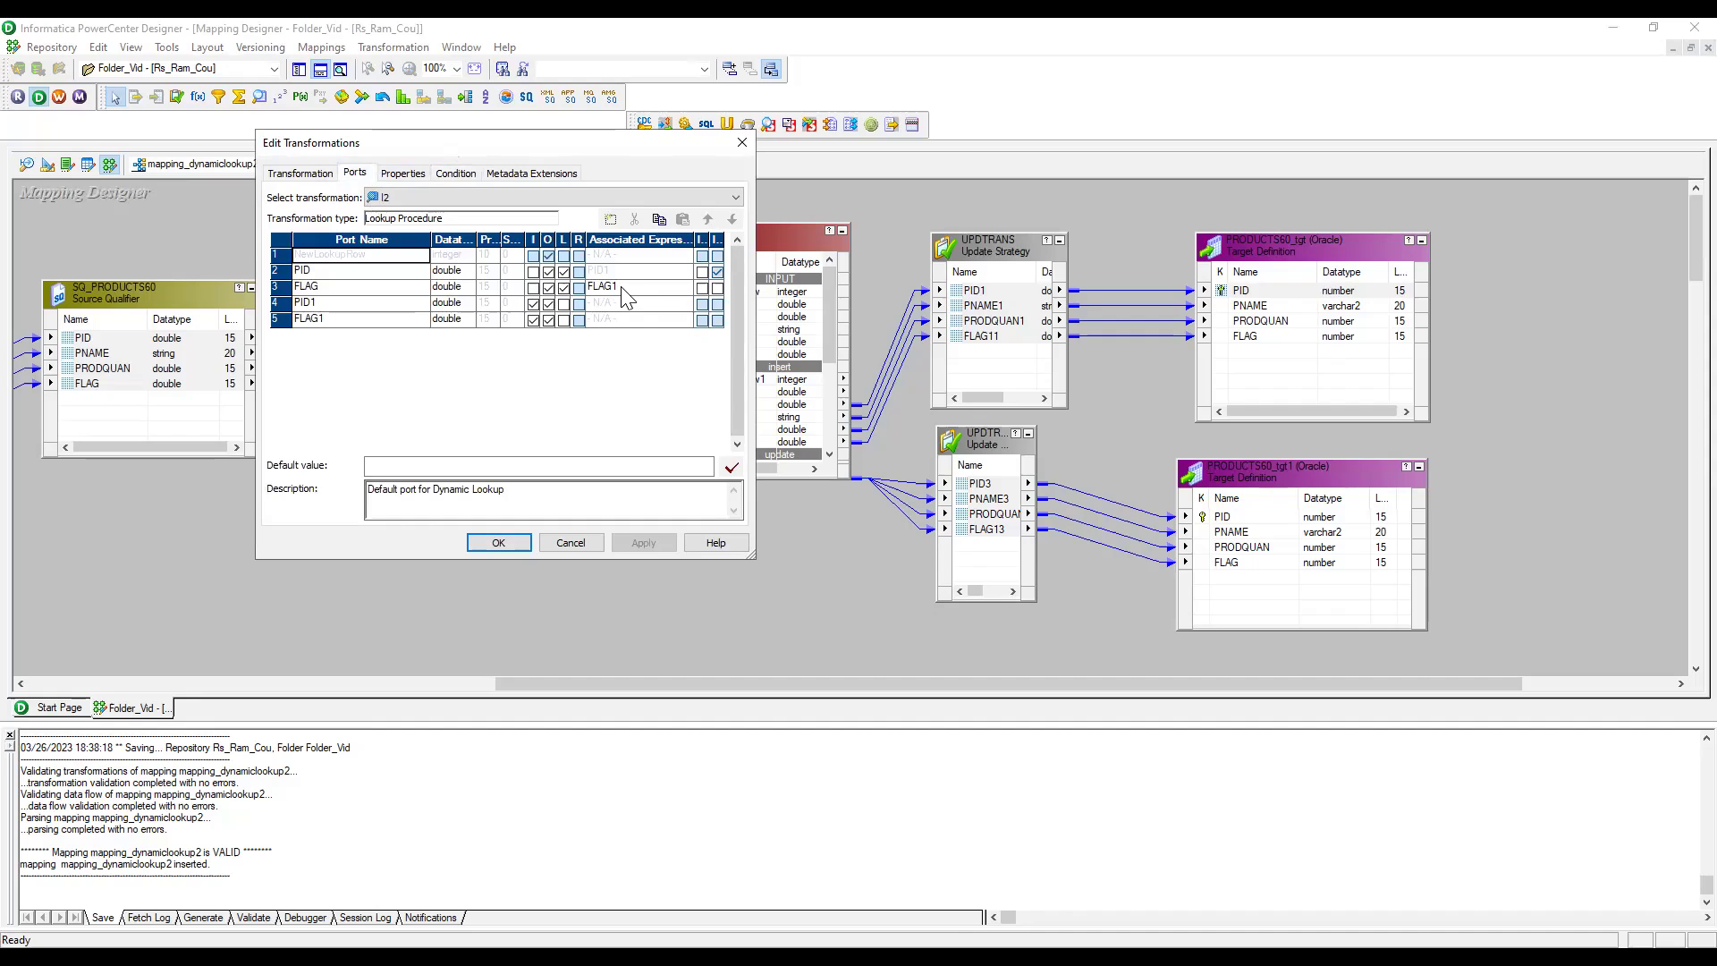
Reread the Insert Else Update description in l2's properties and check its NewLookupRow port.
click(404, 174)
scroll(362, 427, down, 3)
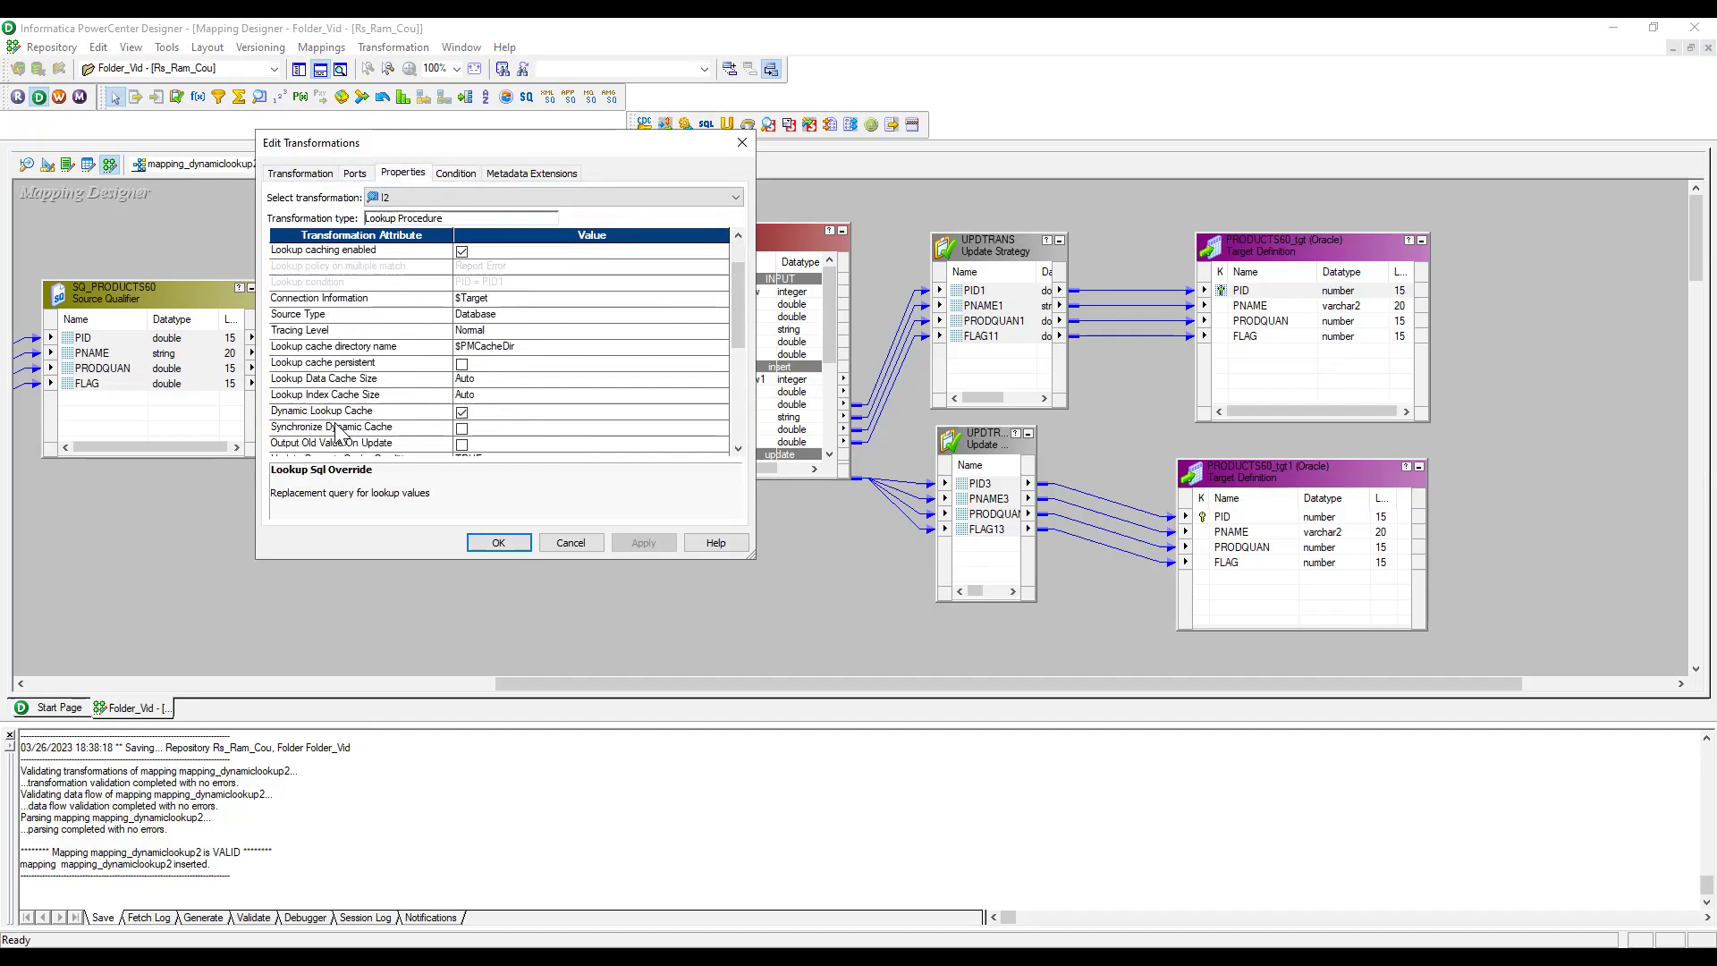
click(324, 413)
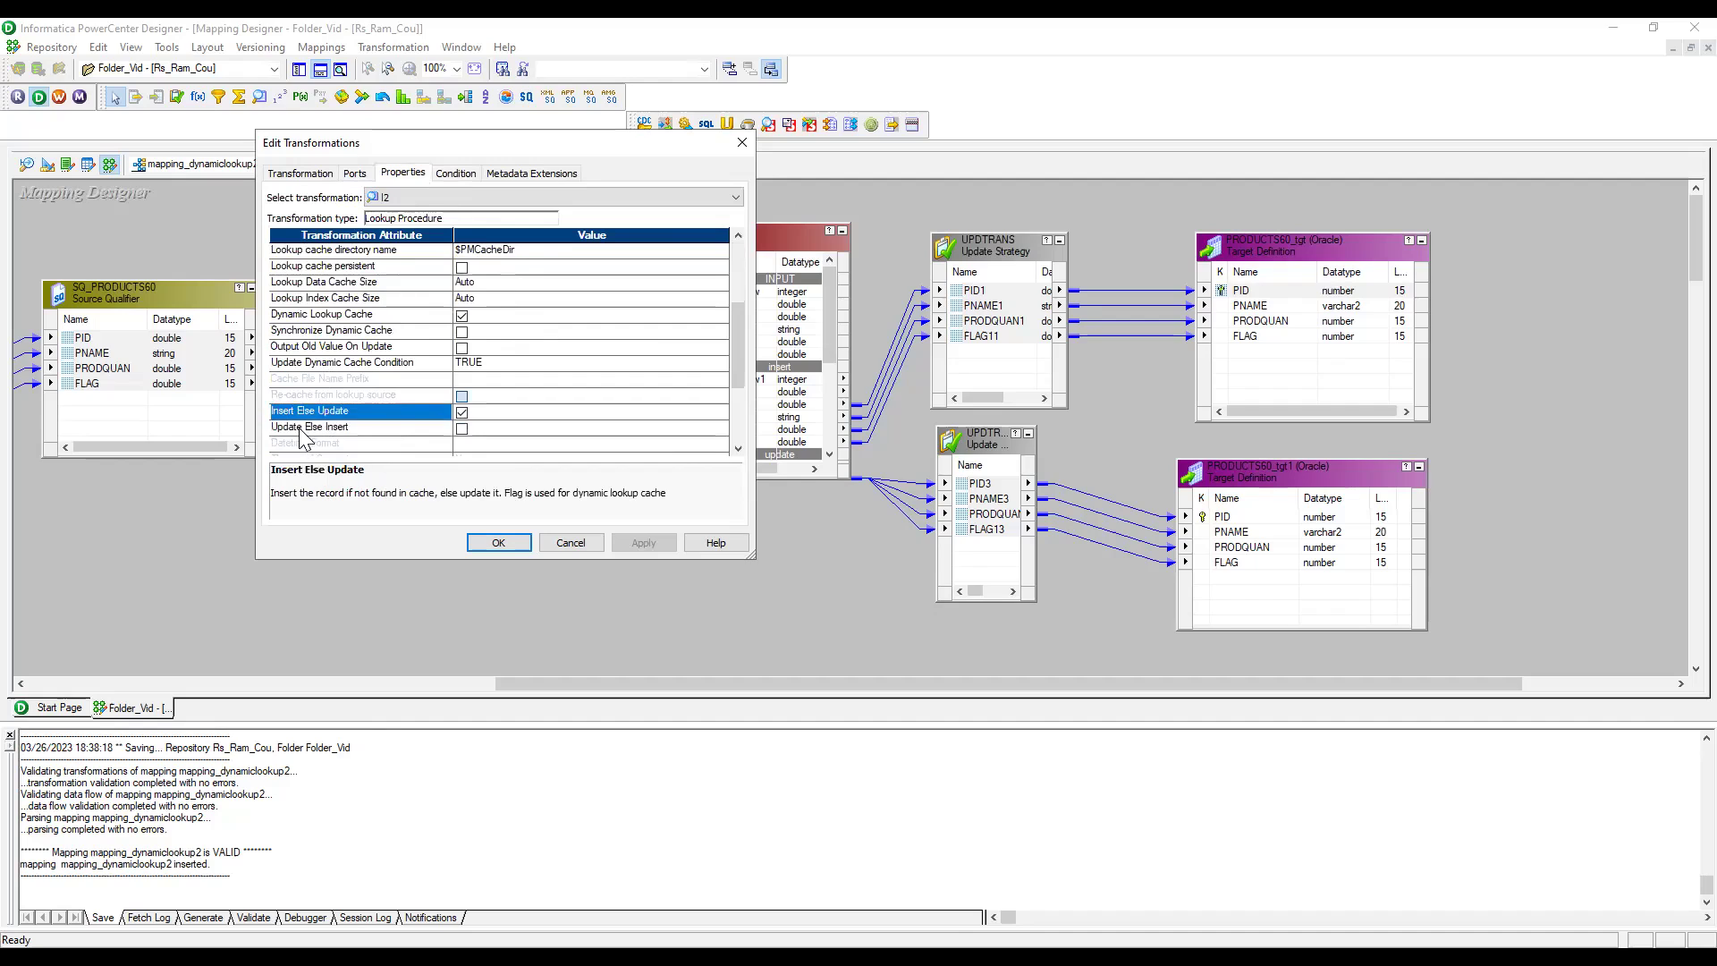
drag(315, 492, 435, 498)
click(355, 178)
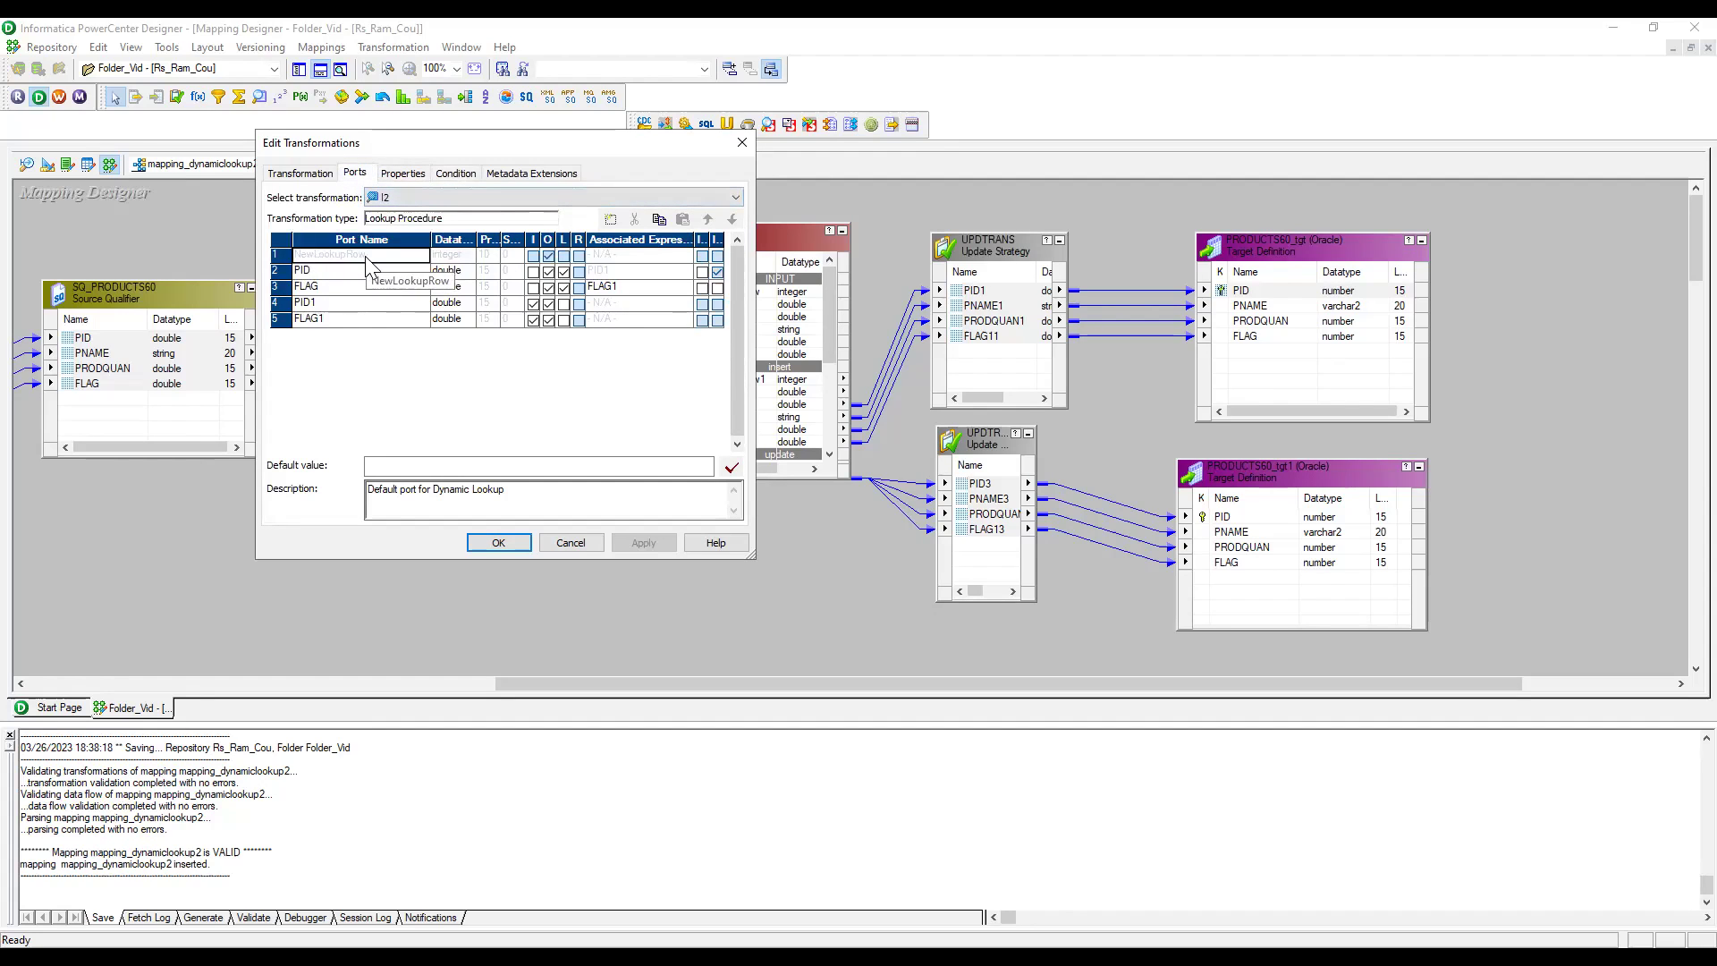
click(523, 542)
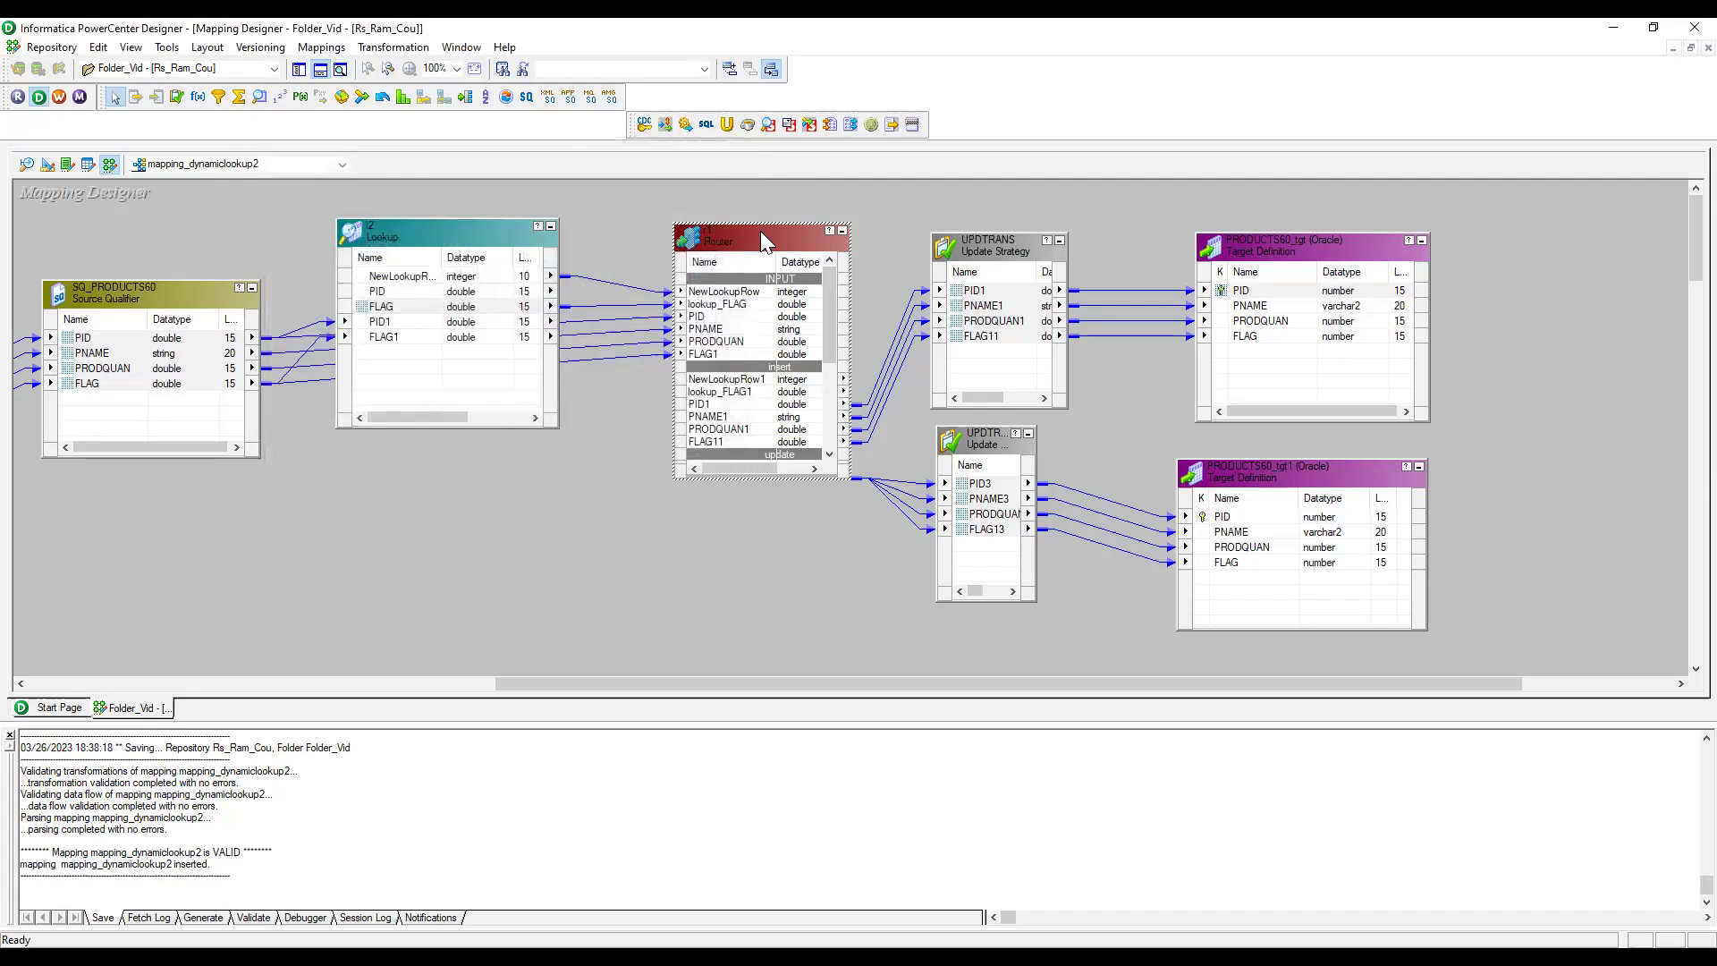
Review the filter conditions of the insert and update groups in router r1.
double_click(760, 231)
click(452, 174)
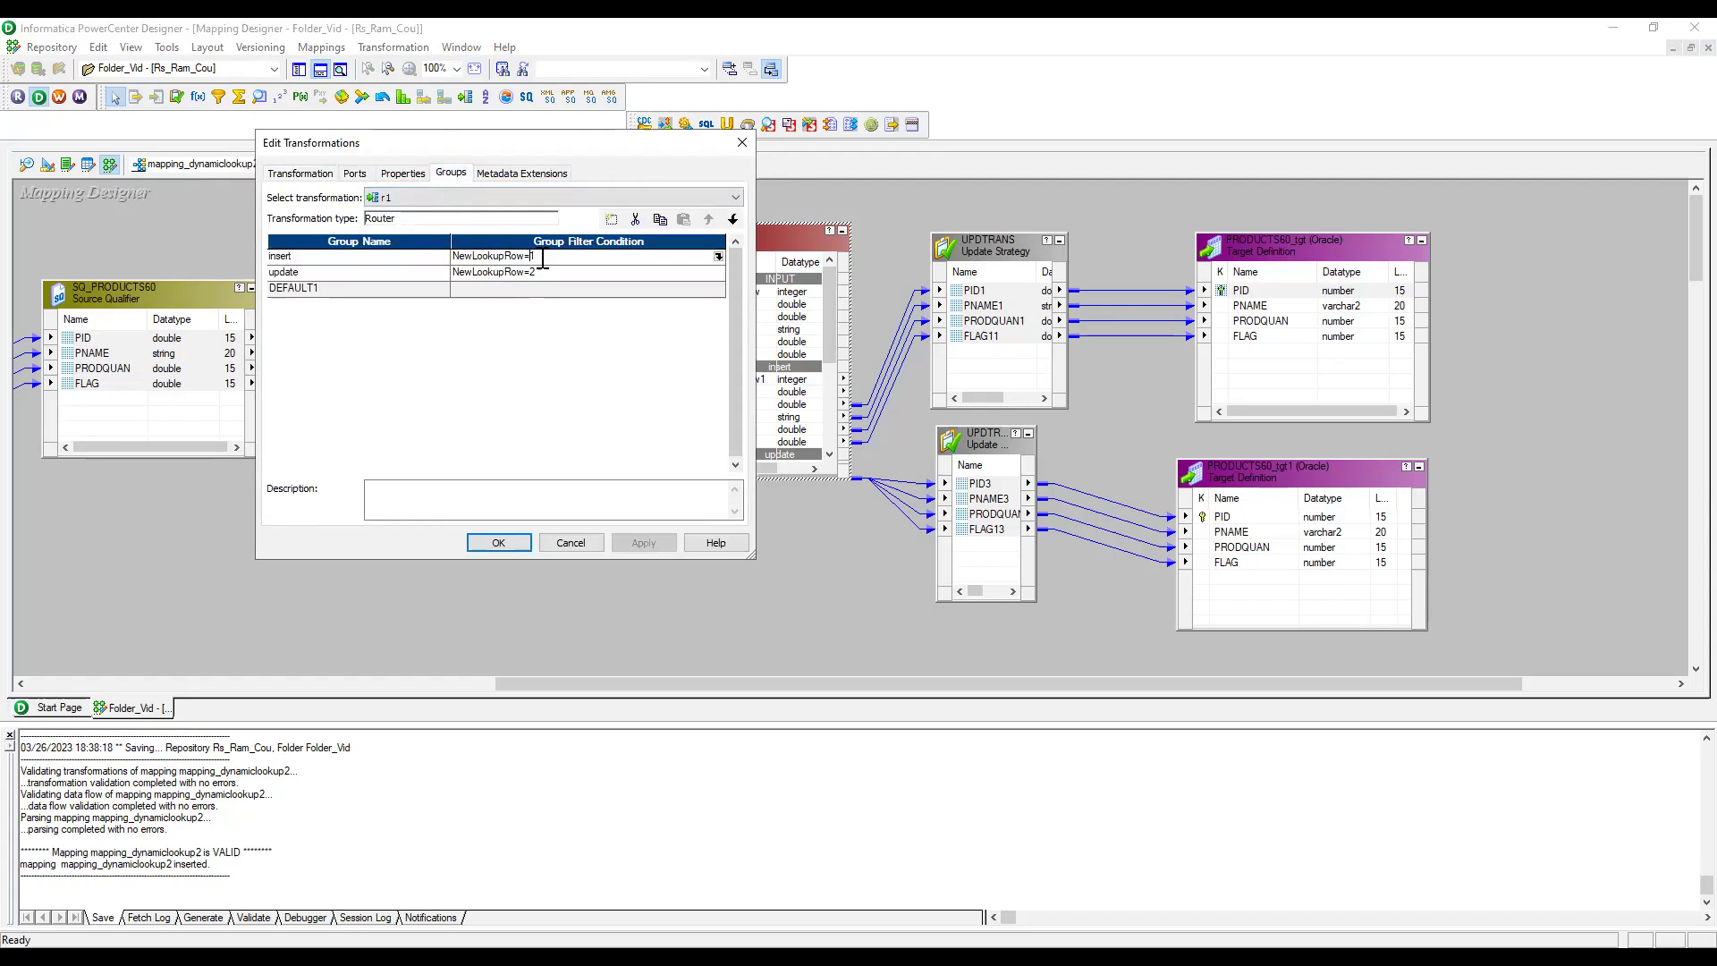
click(532, 257)
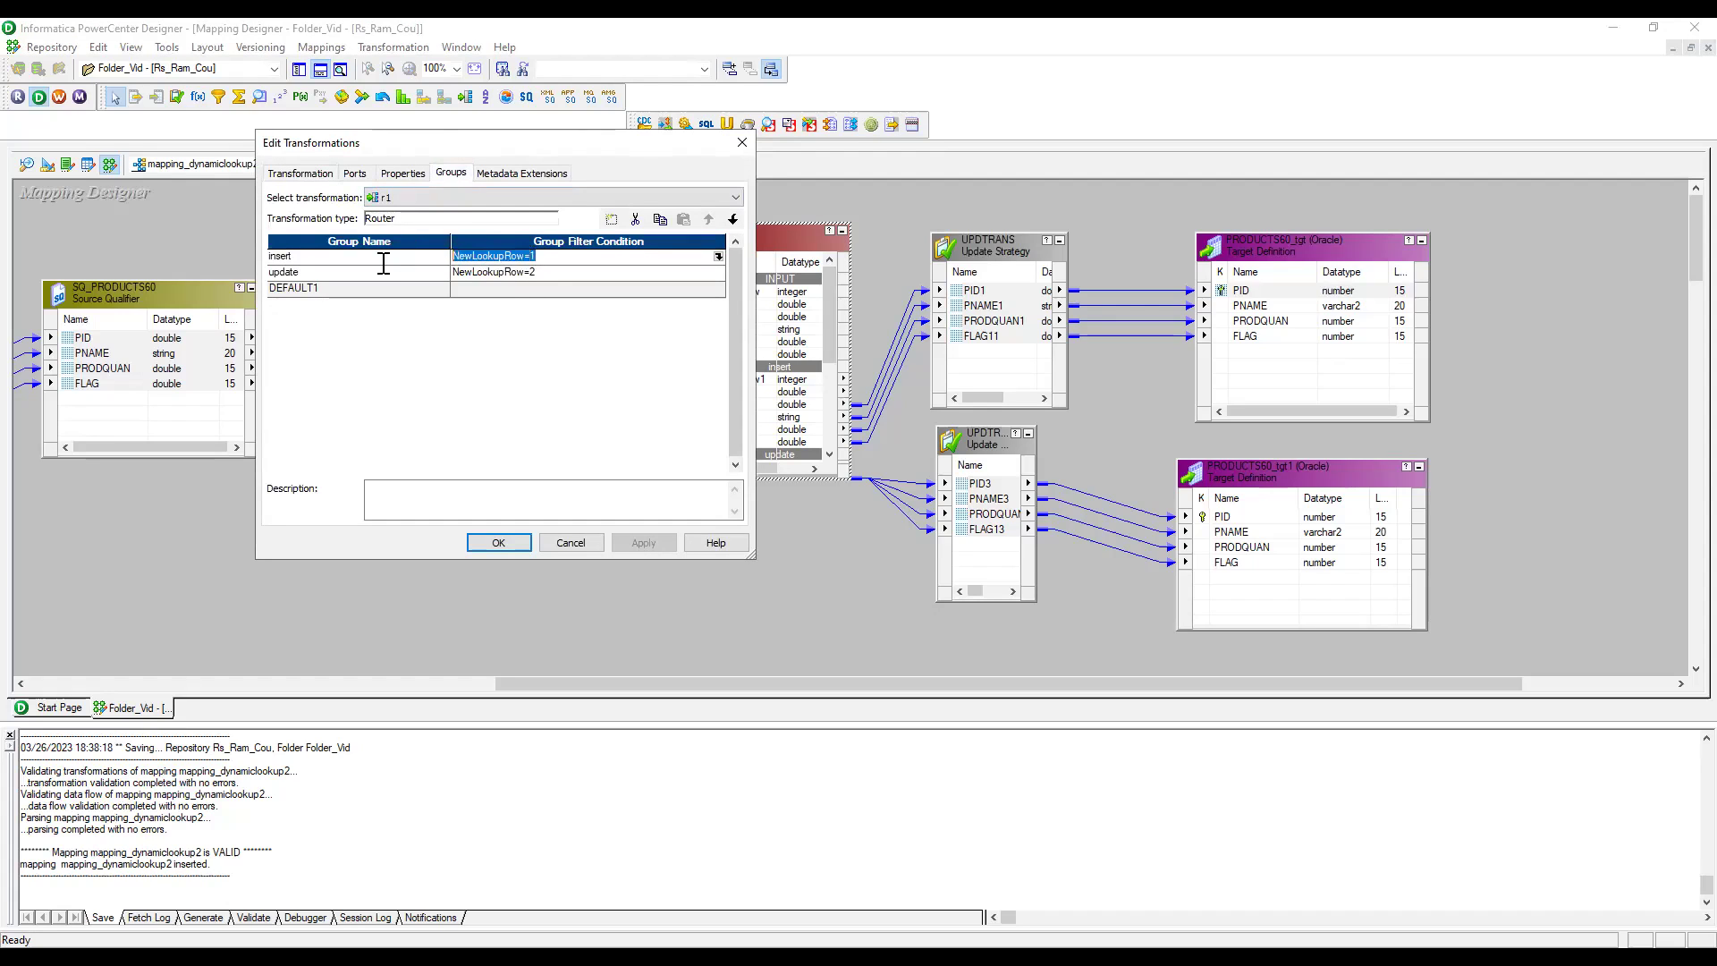
click(286, 272)
click(498, 543)
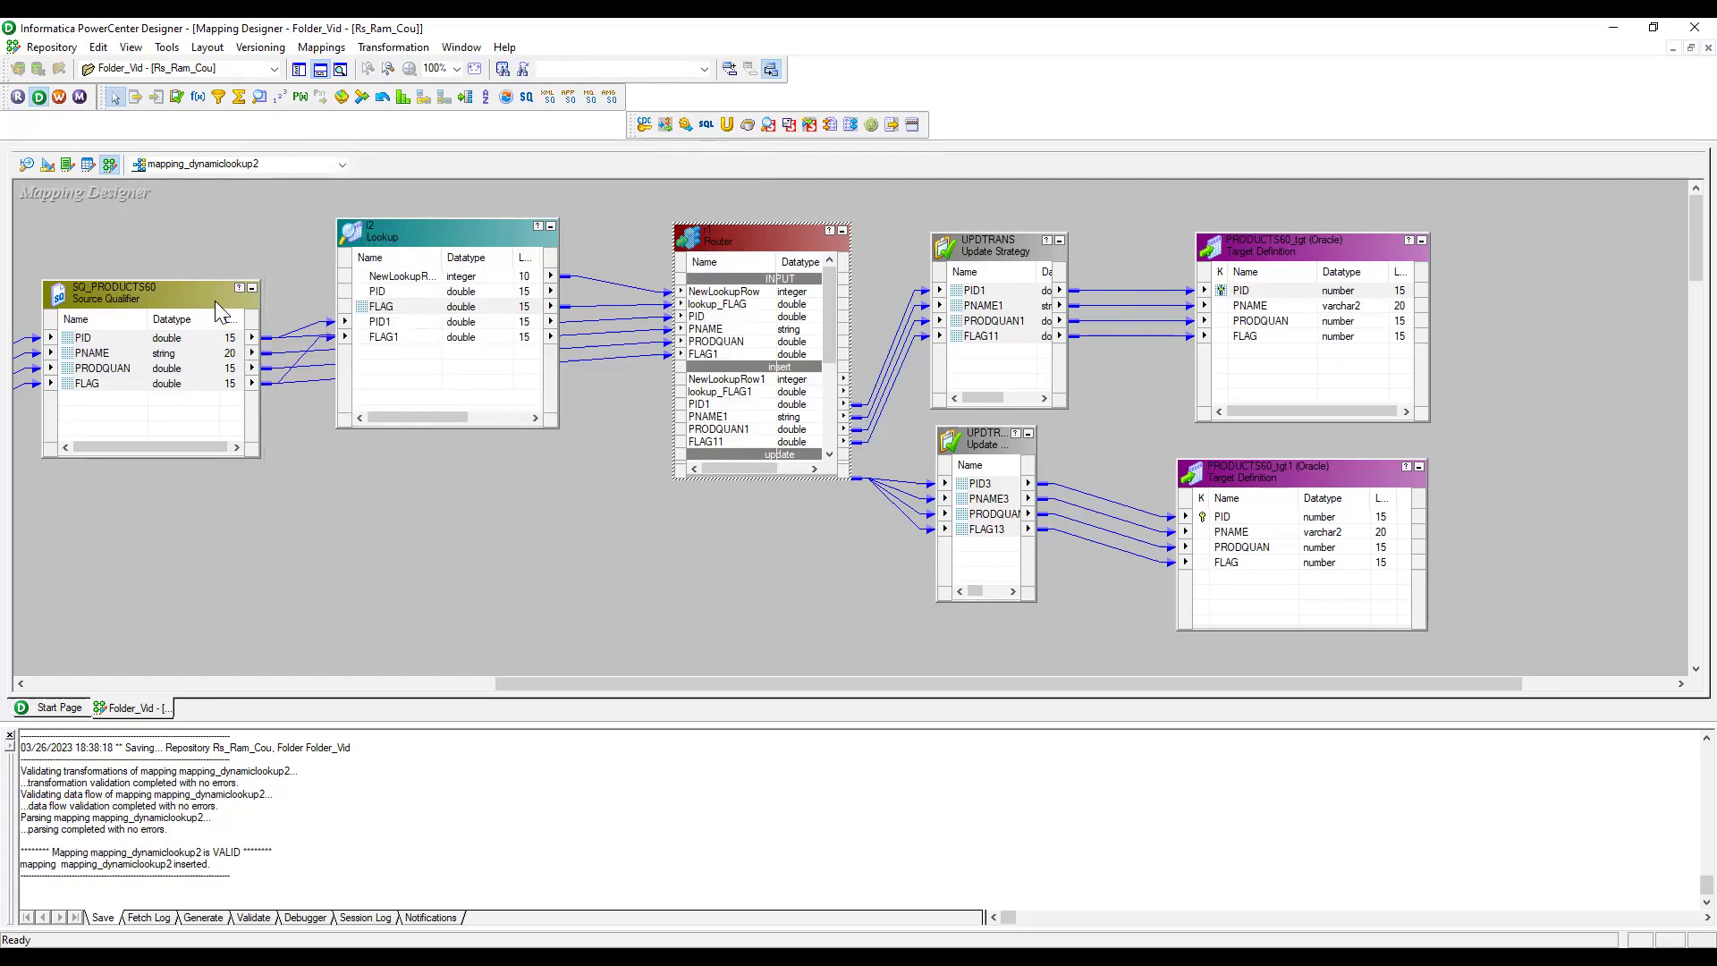
Check lookup l2's PID condition, its Insert Else Update property and the associated expressions of its ports.
click(420, 236)
double_click(420, 236)
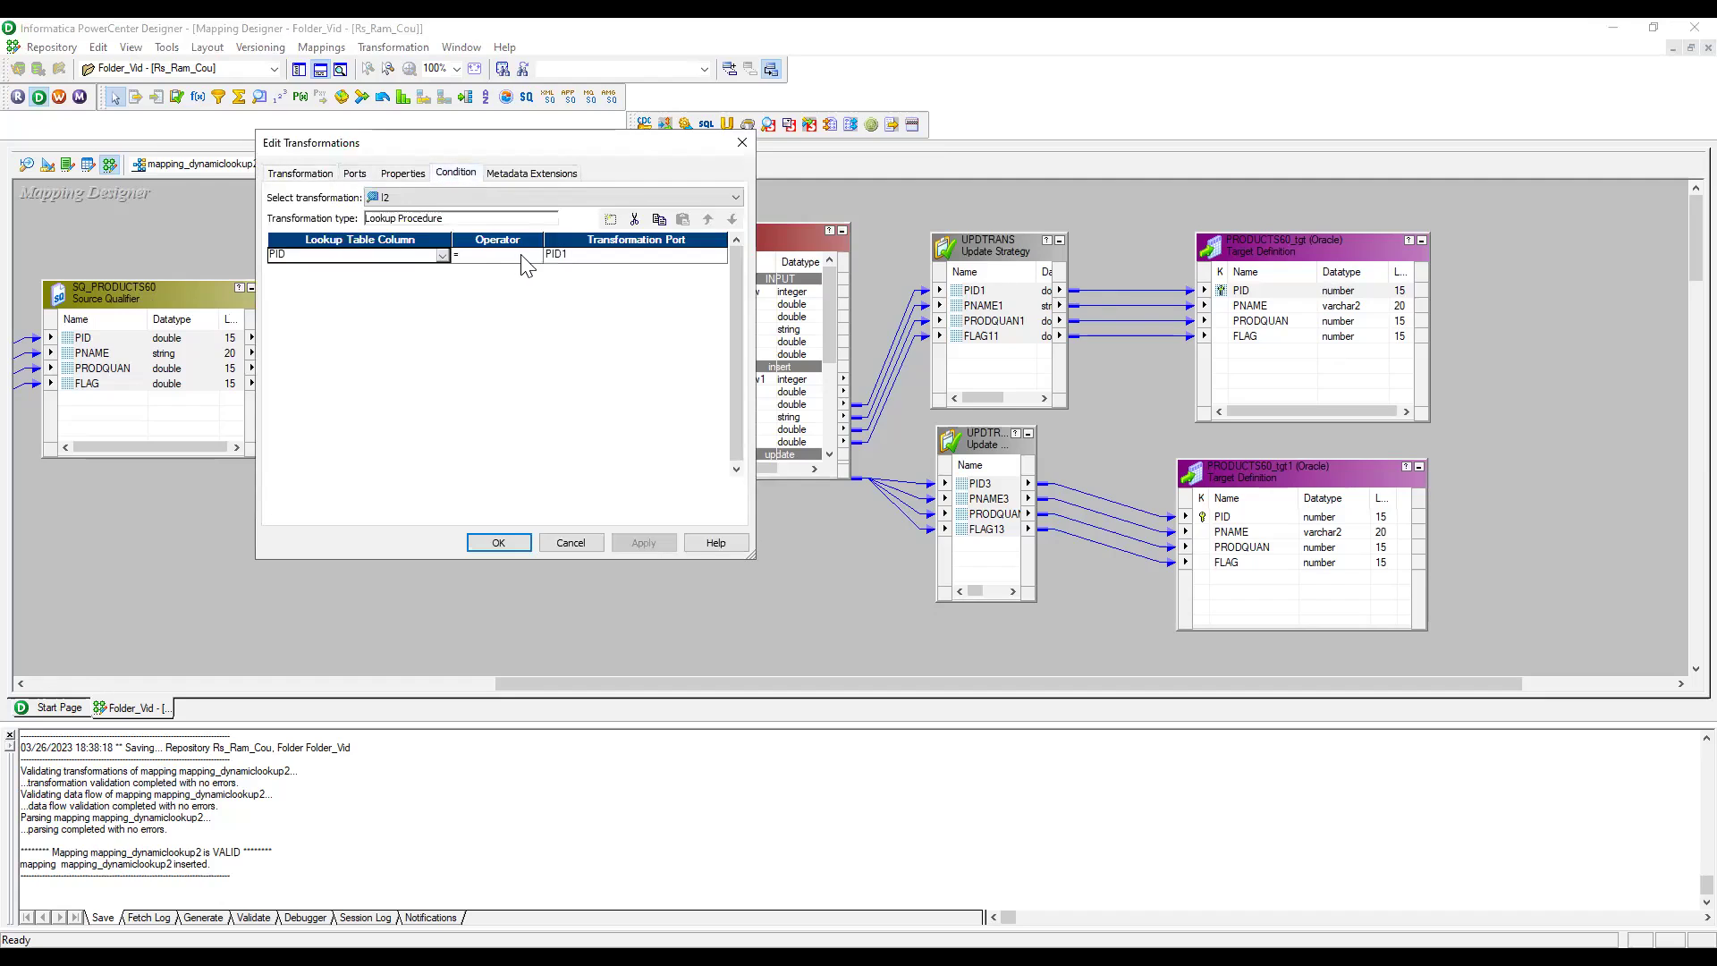
click(427, 256)
click(403, 174)
scroll(349, 421, down, 2)
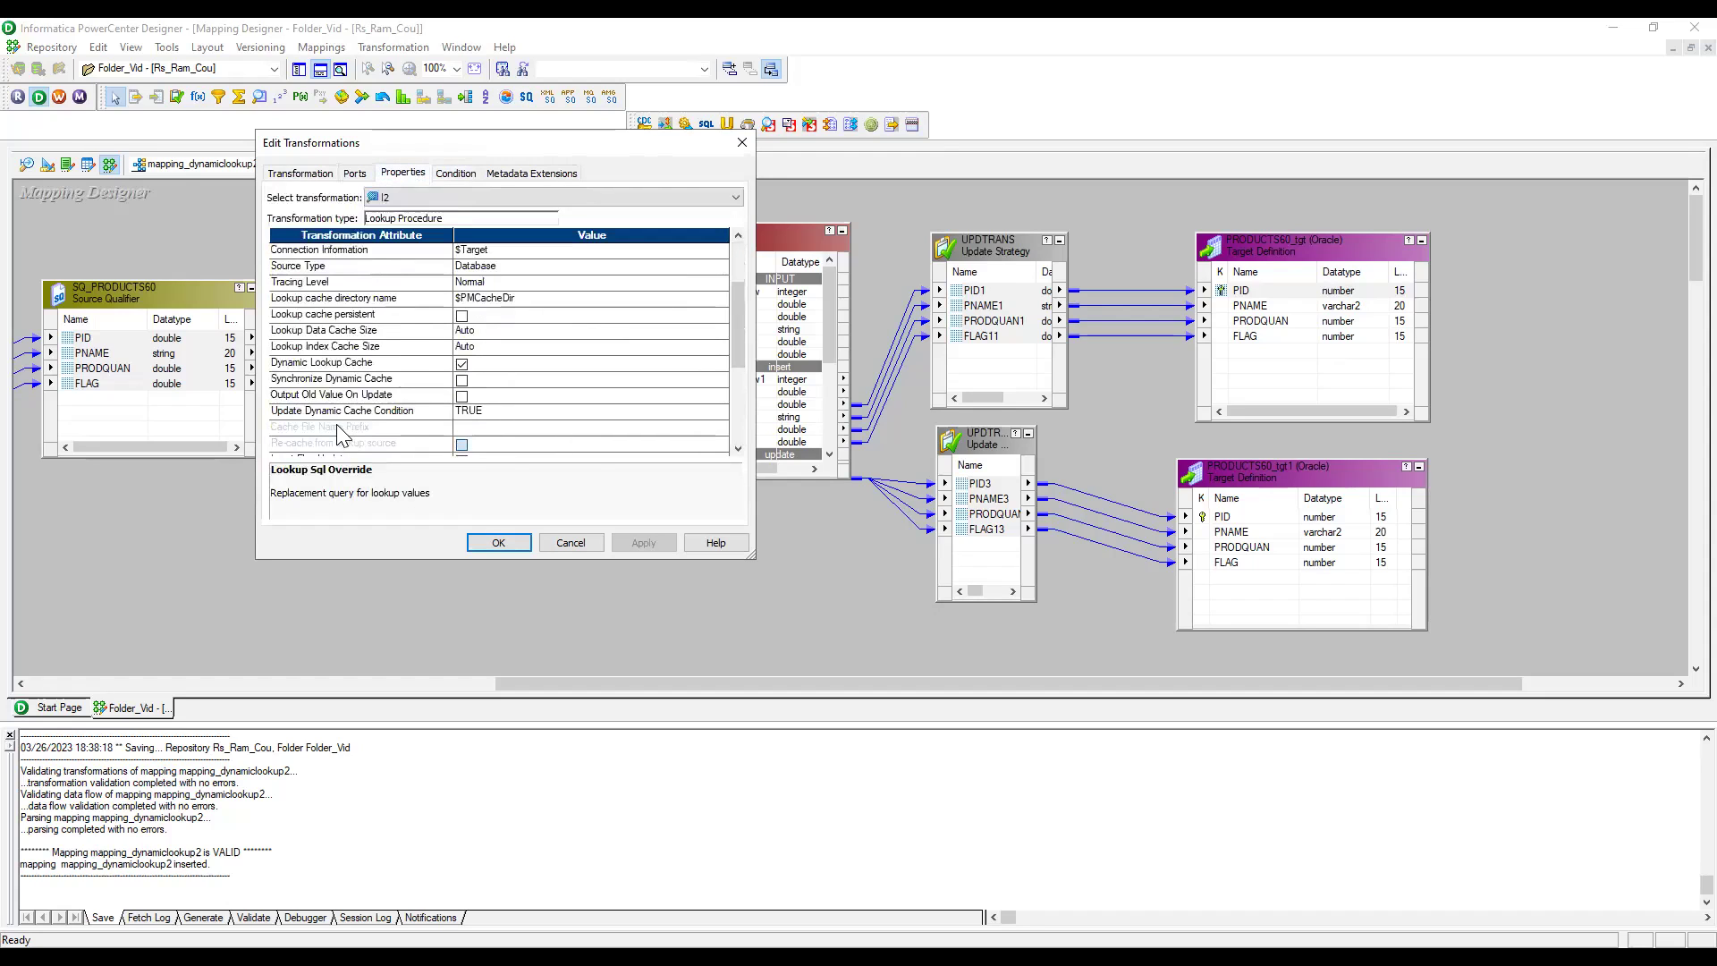
scroll(349, 407, down, 3)
click(333, 320)
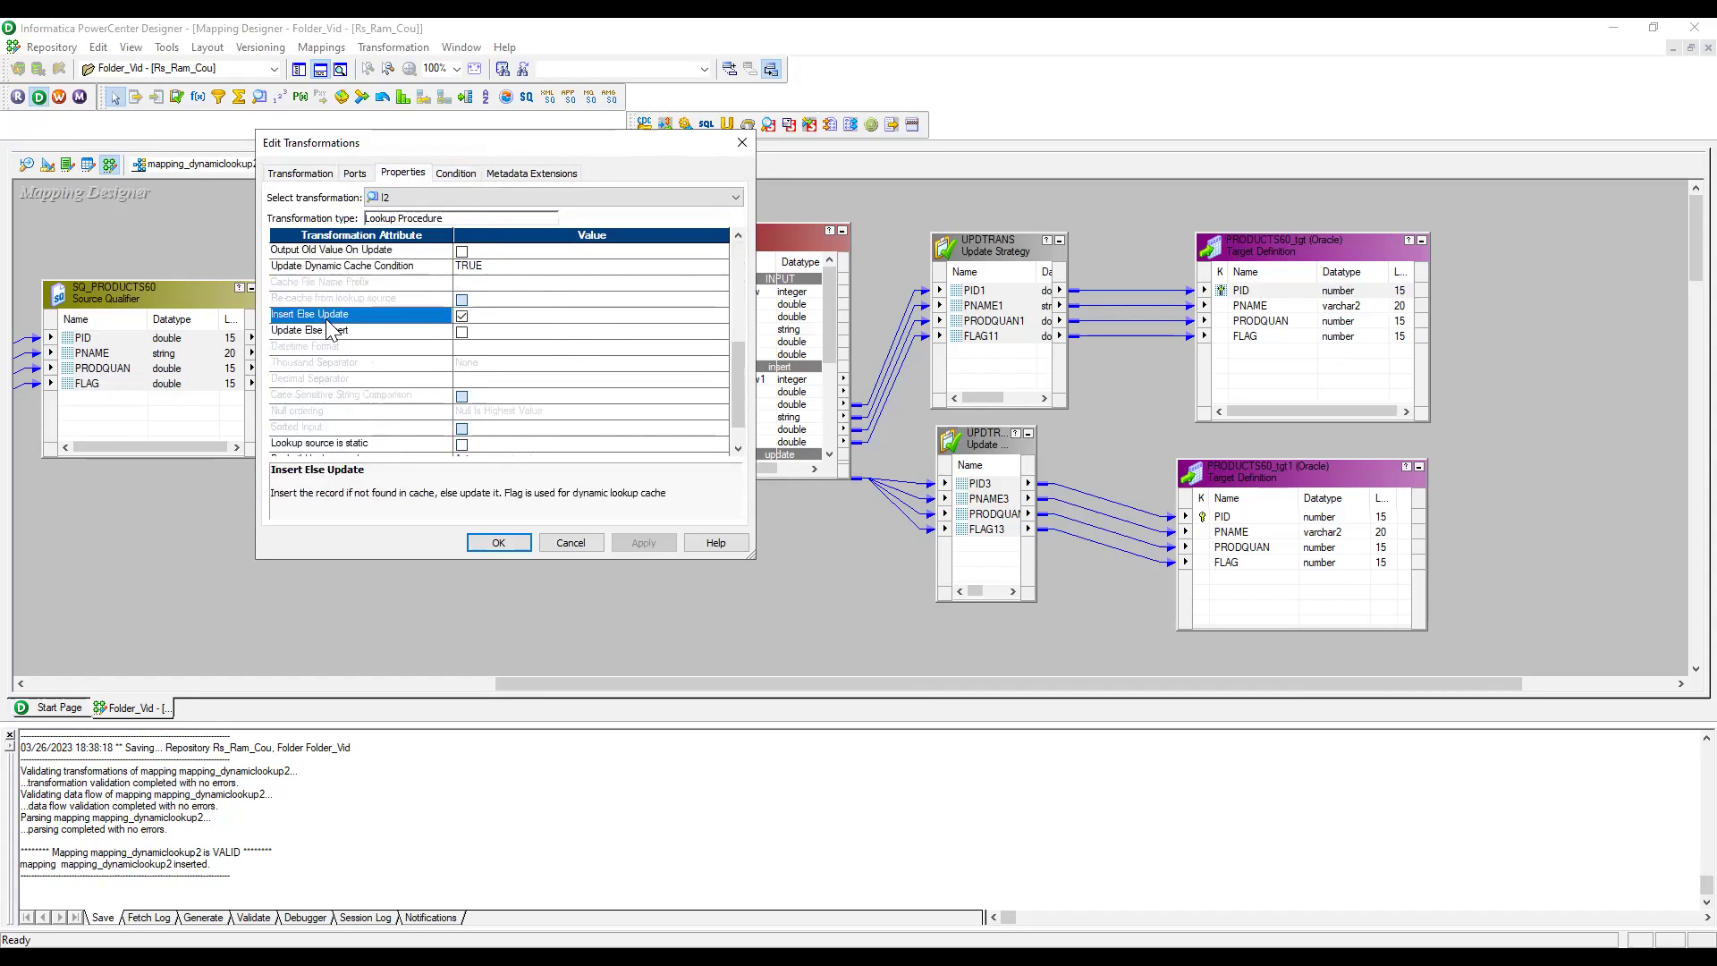
click(355, 173)
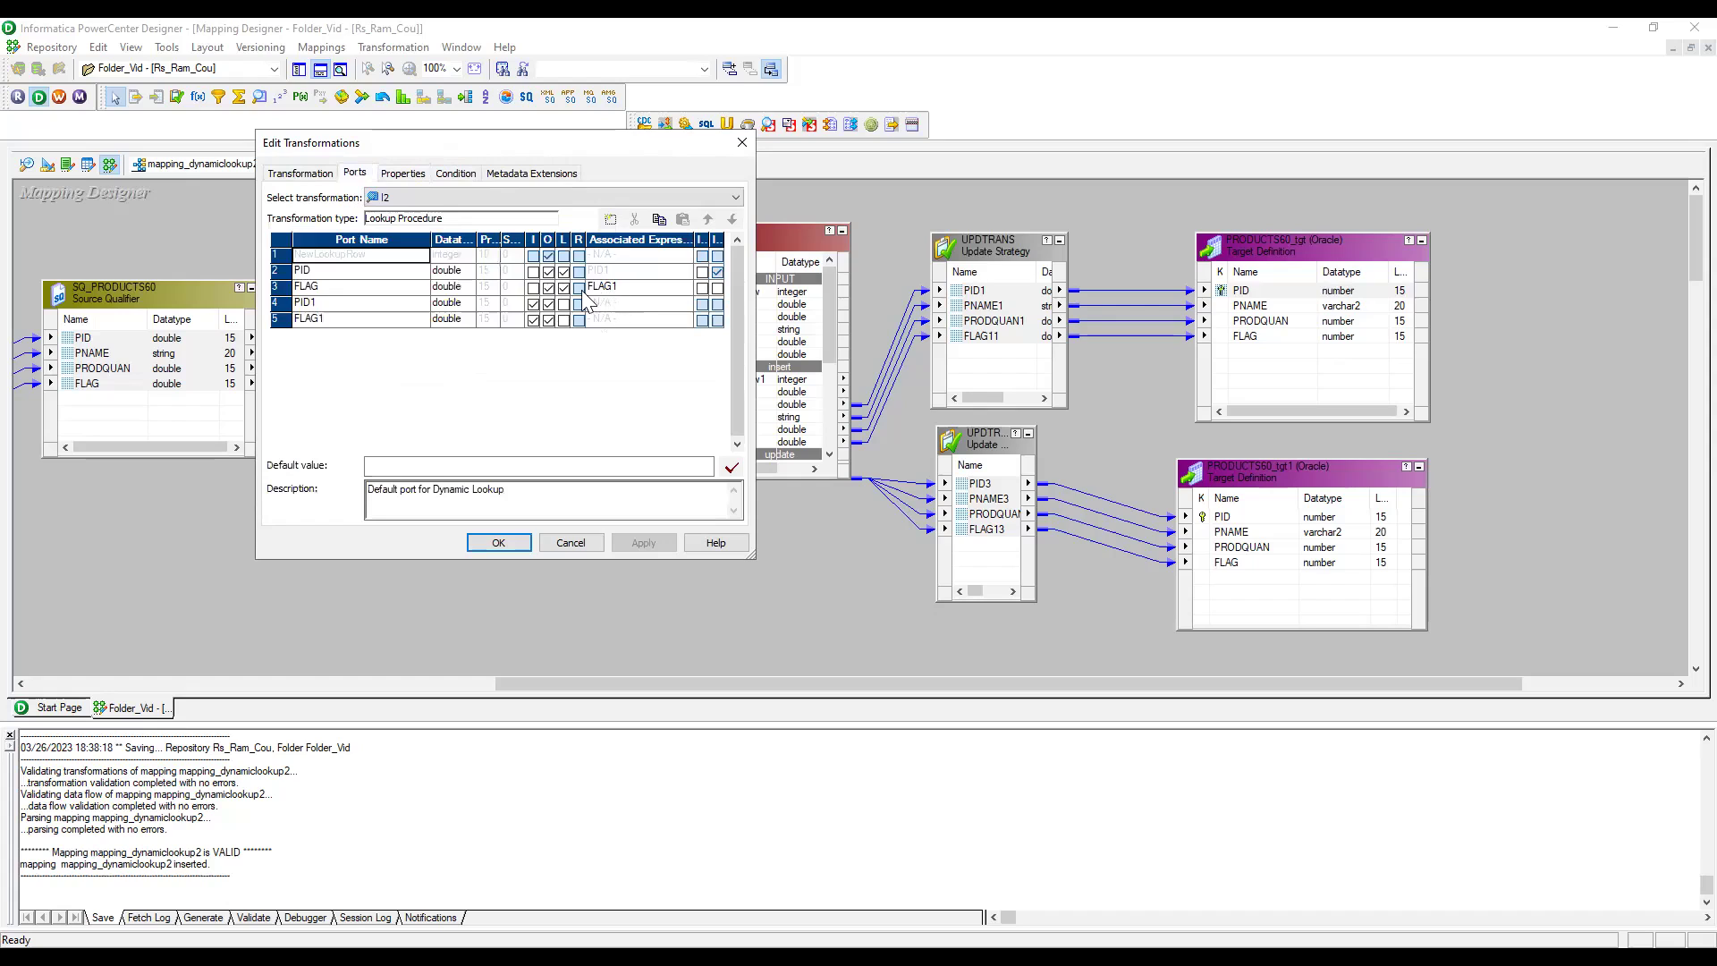
click(510, 548)
Recheck the NewLookupRow filter condition of router r1's insert group.
double_click(734, 237)
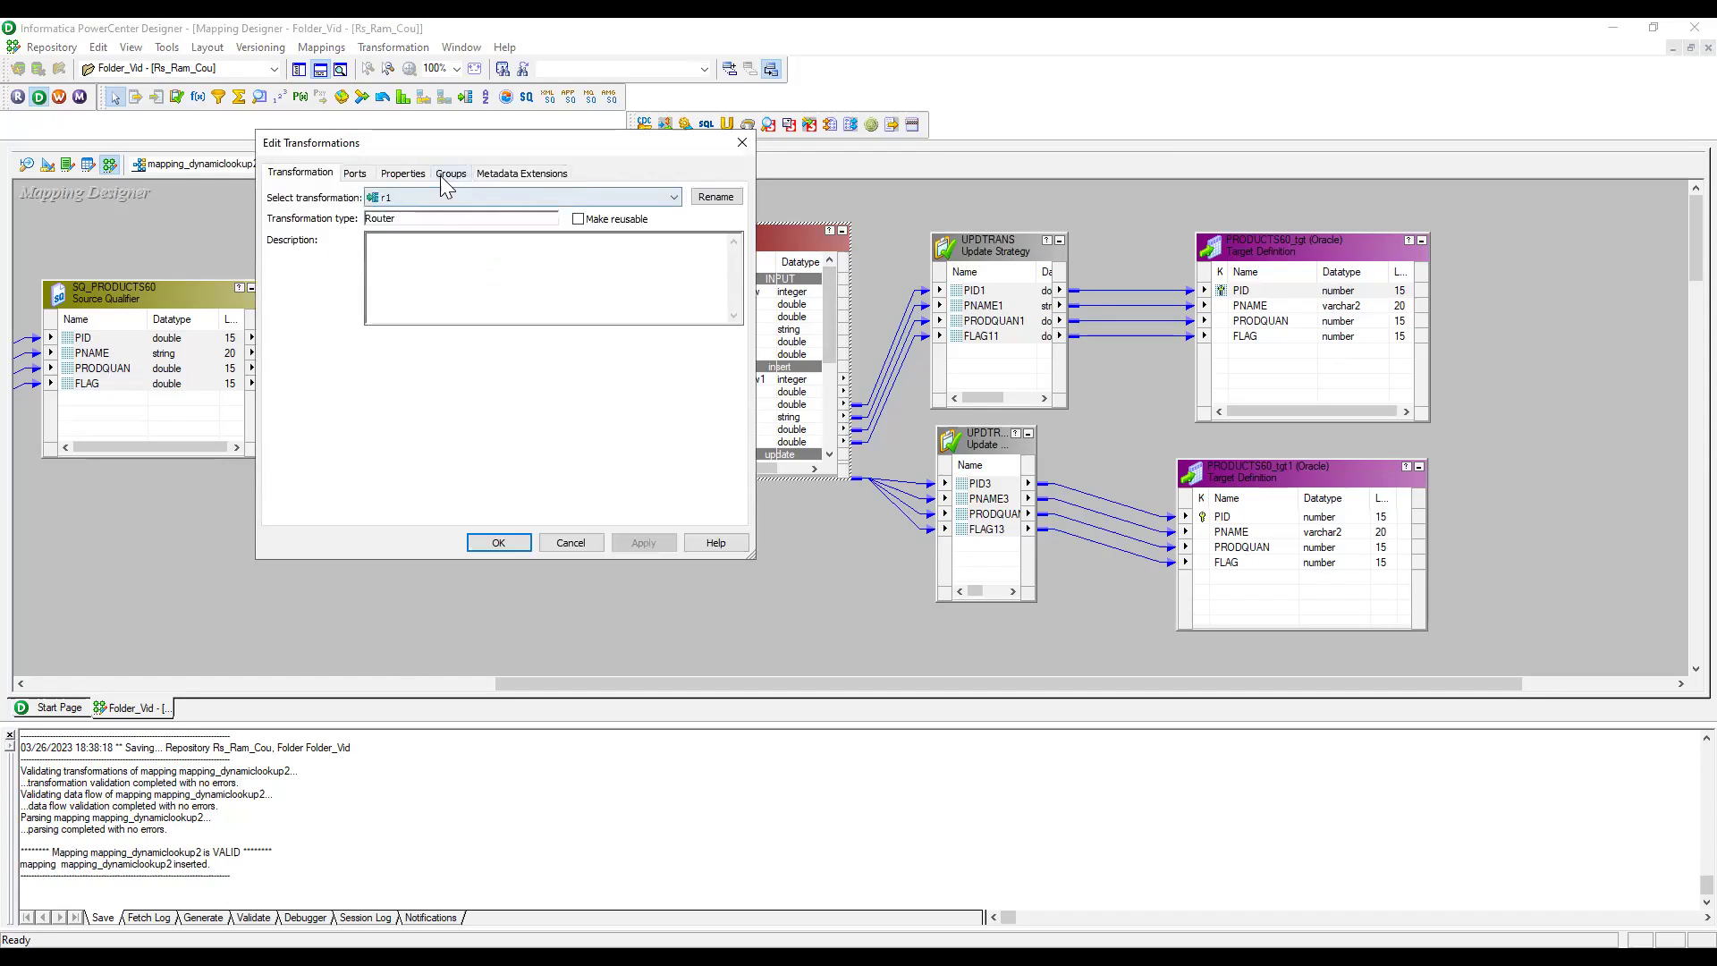
click(441, 175)
click(538, 256)
click(505, 256)
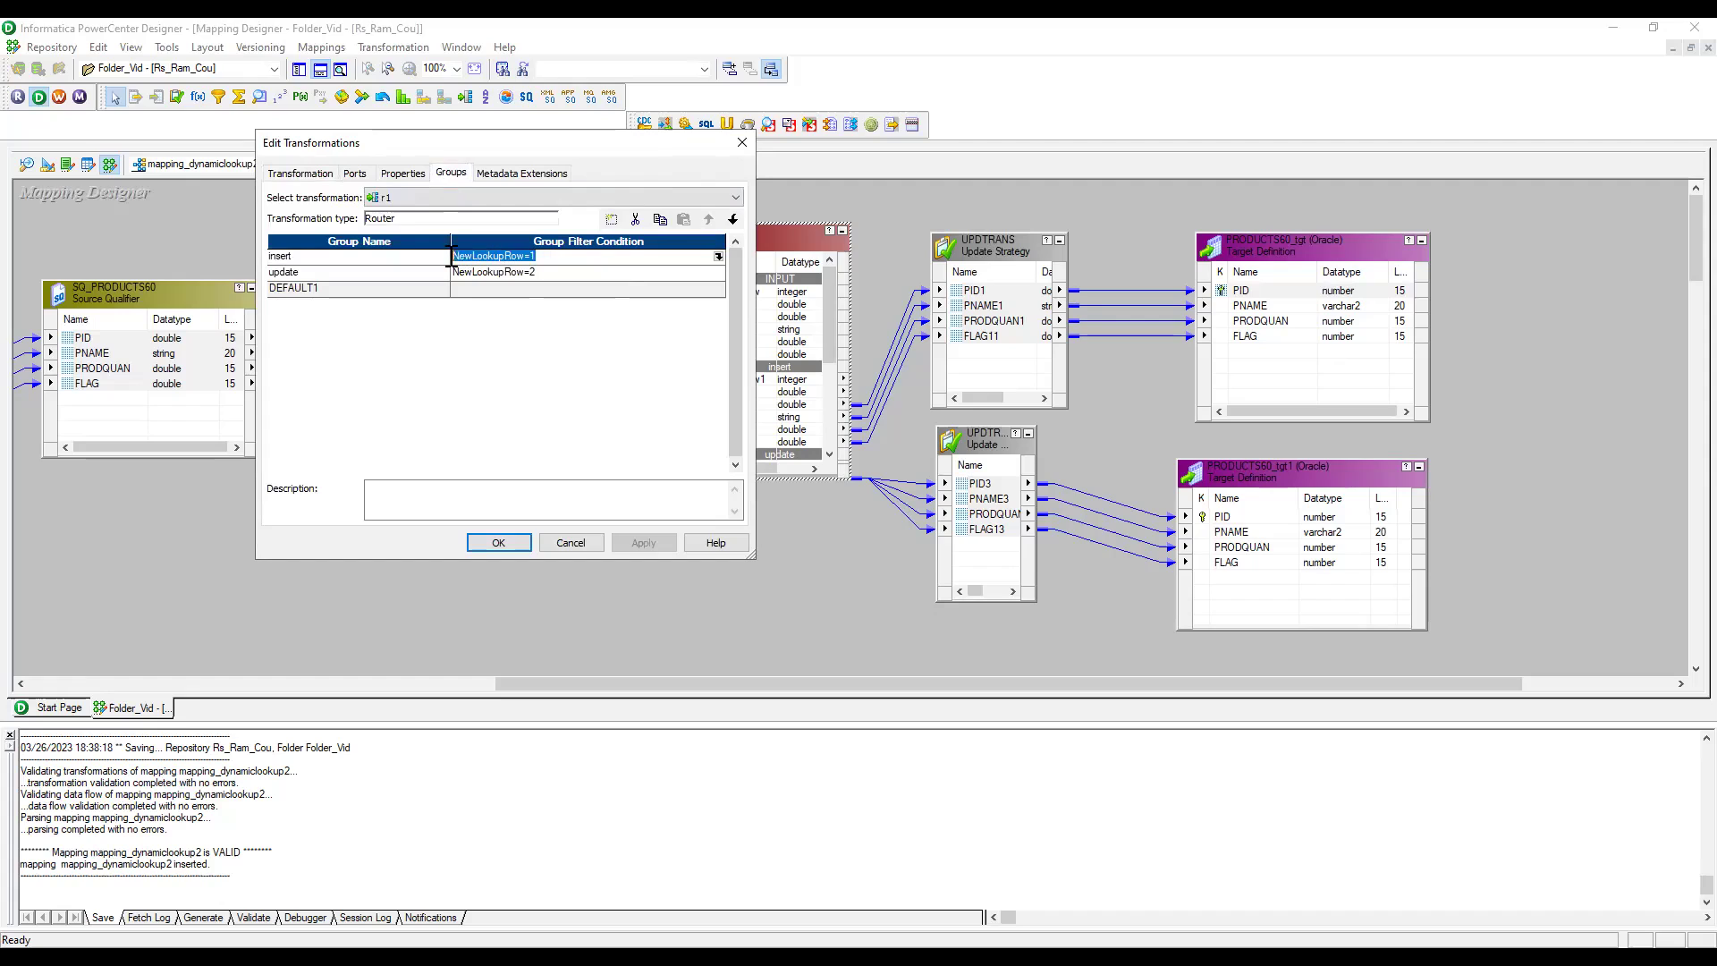
click(539, 255)
click(498, 543)
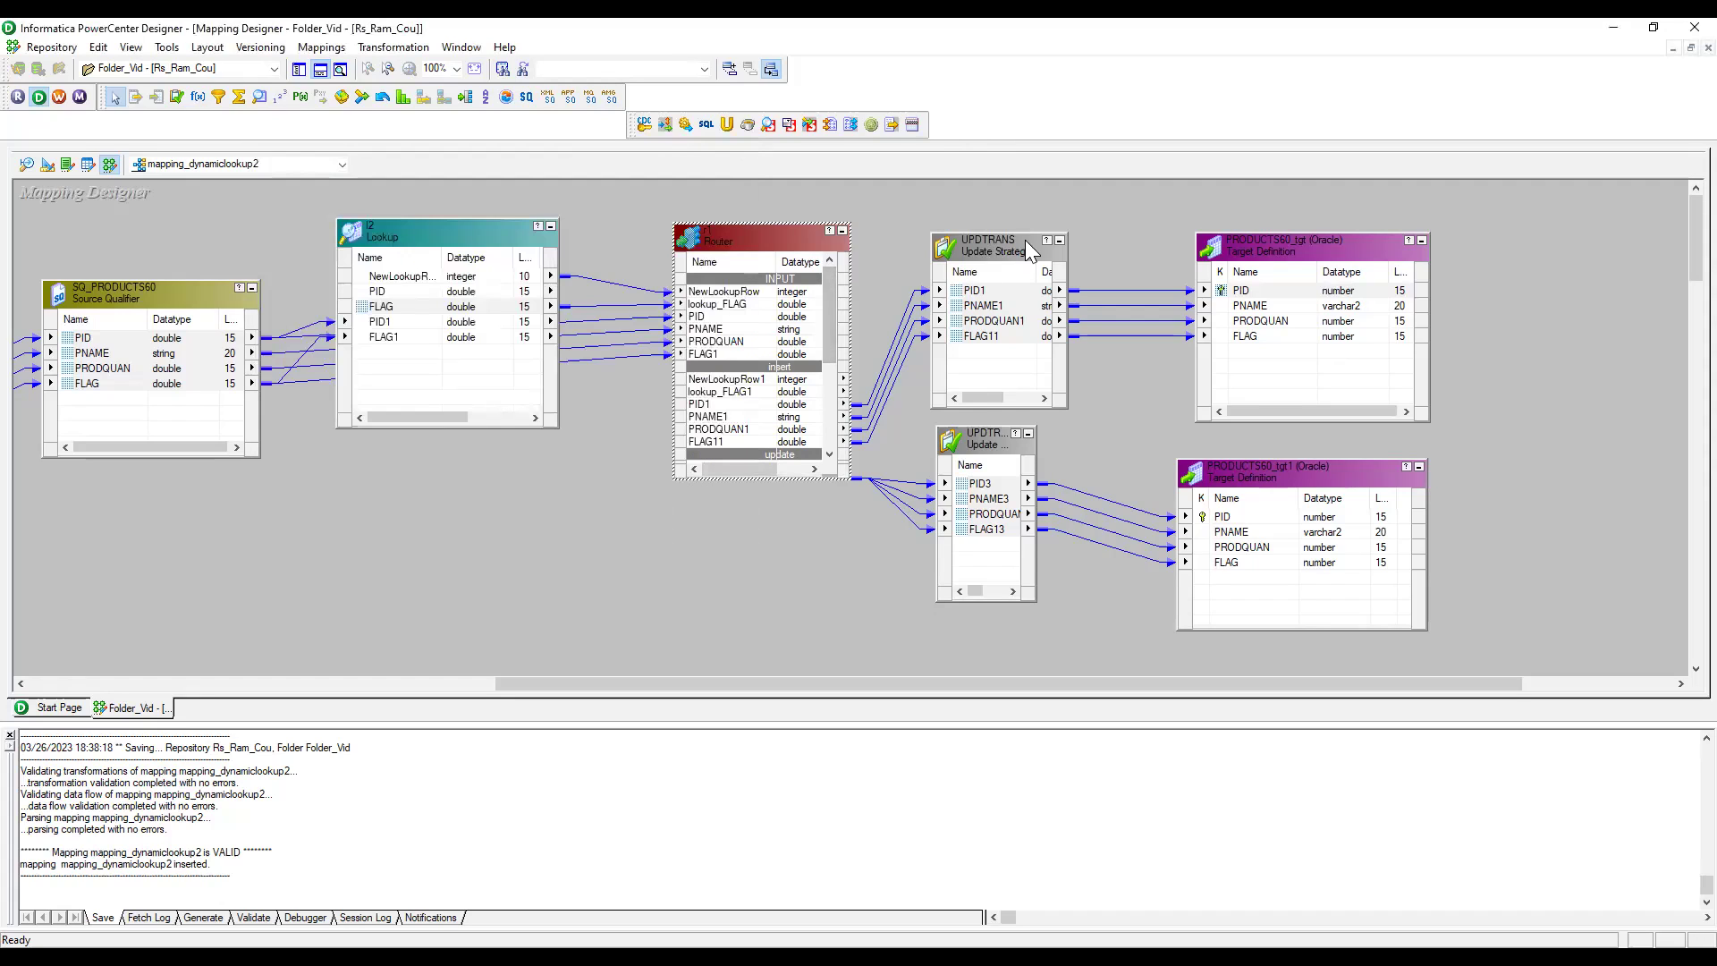
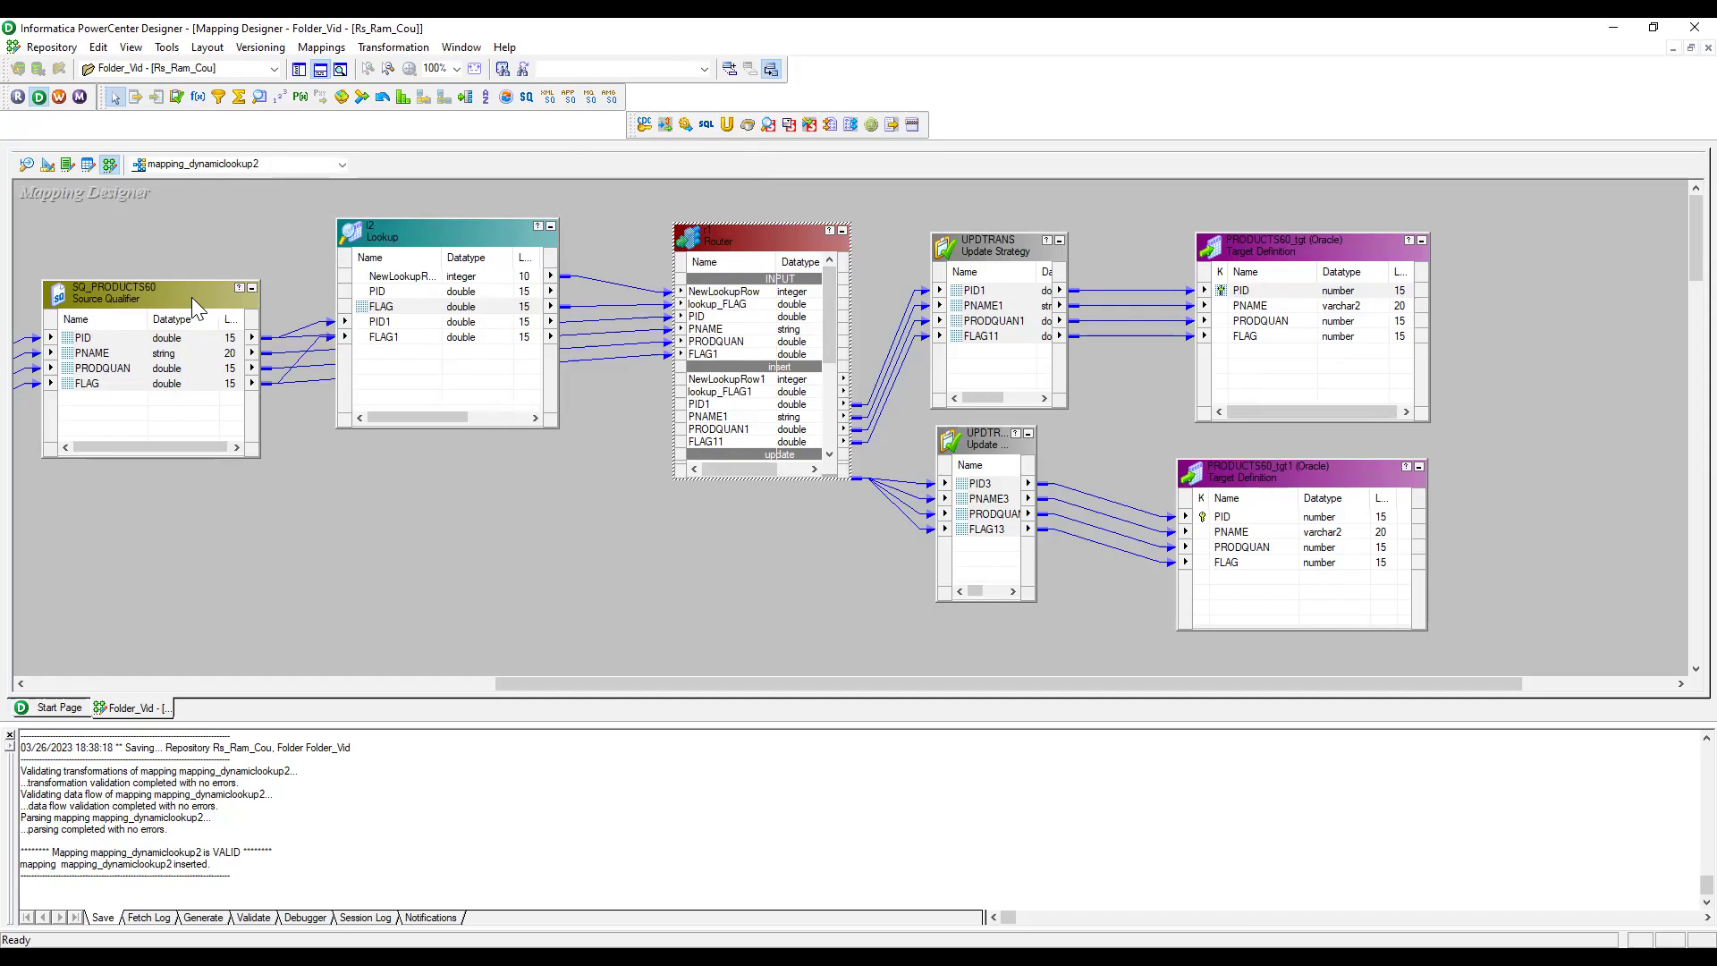
Examine both sides of lookup l2's PID condition and view its port list.
click(438, 236)
double_click(438, 236)
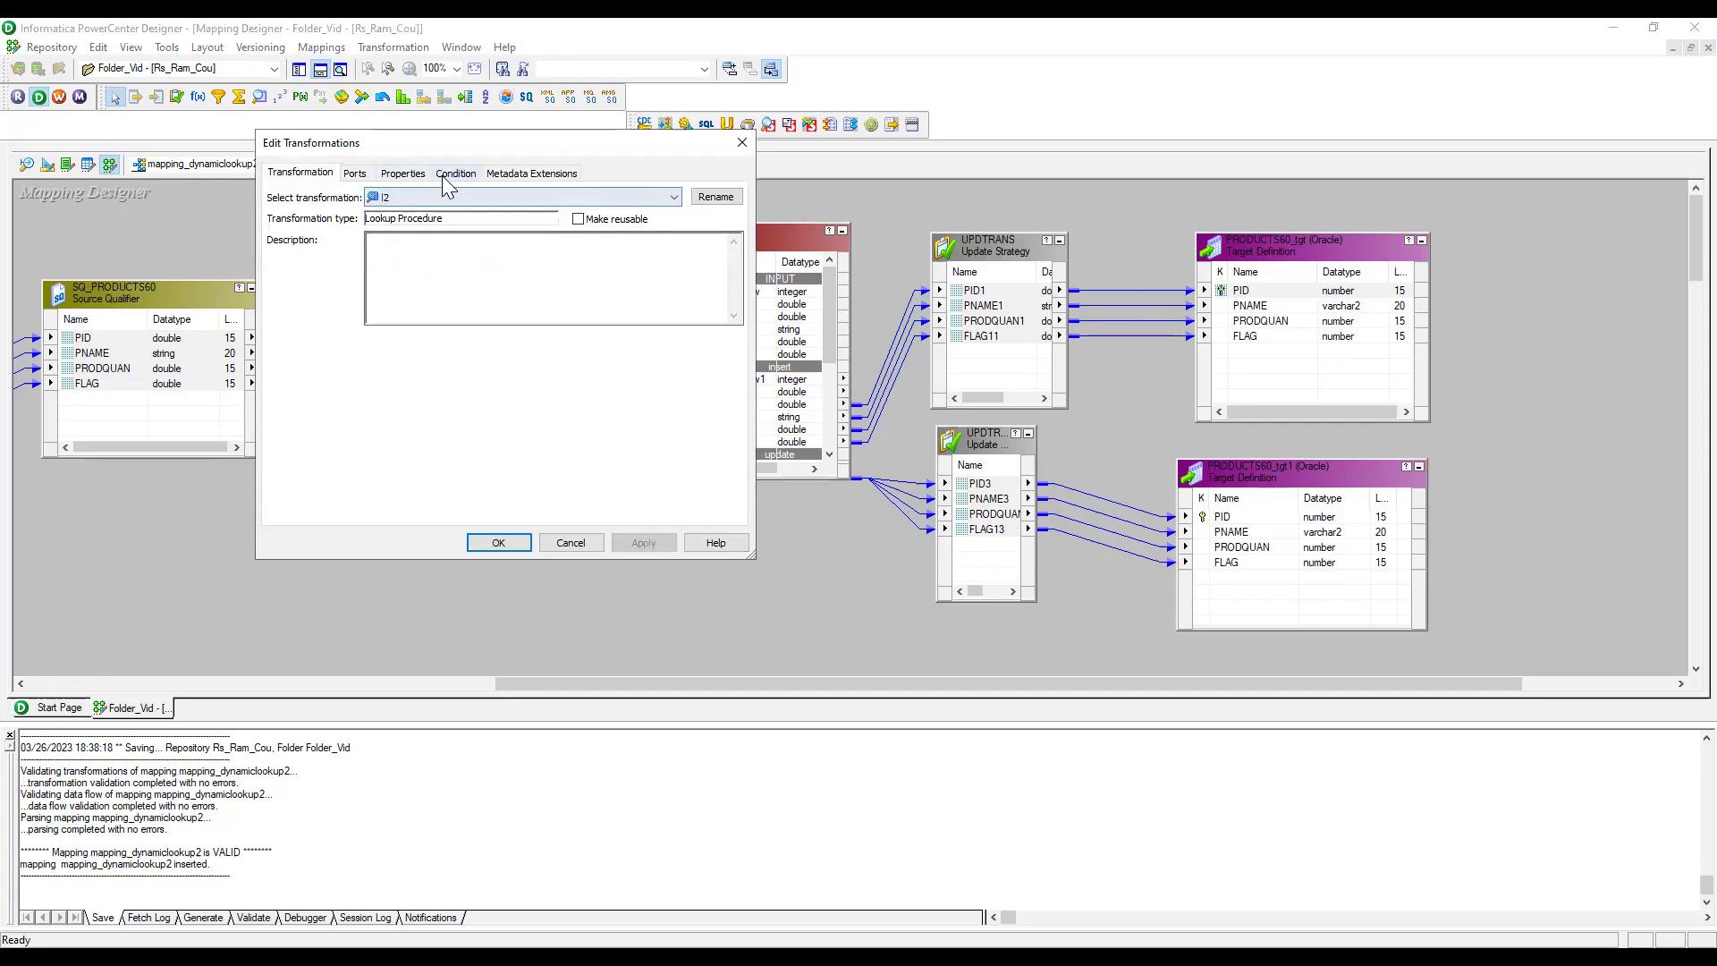
click(444, 176)
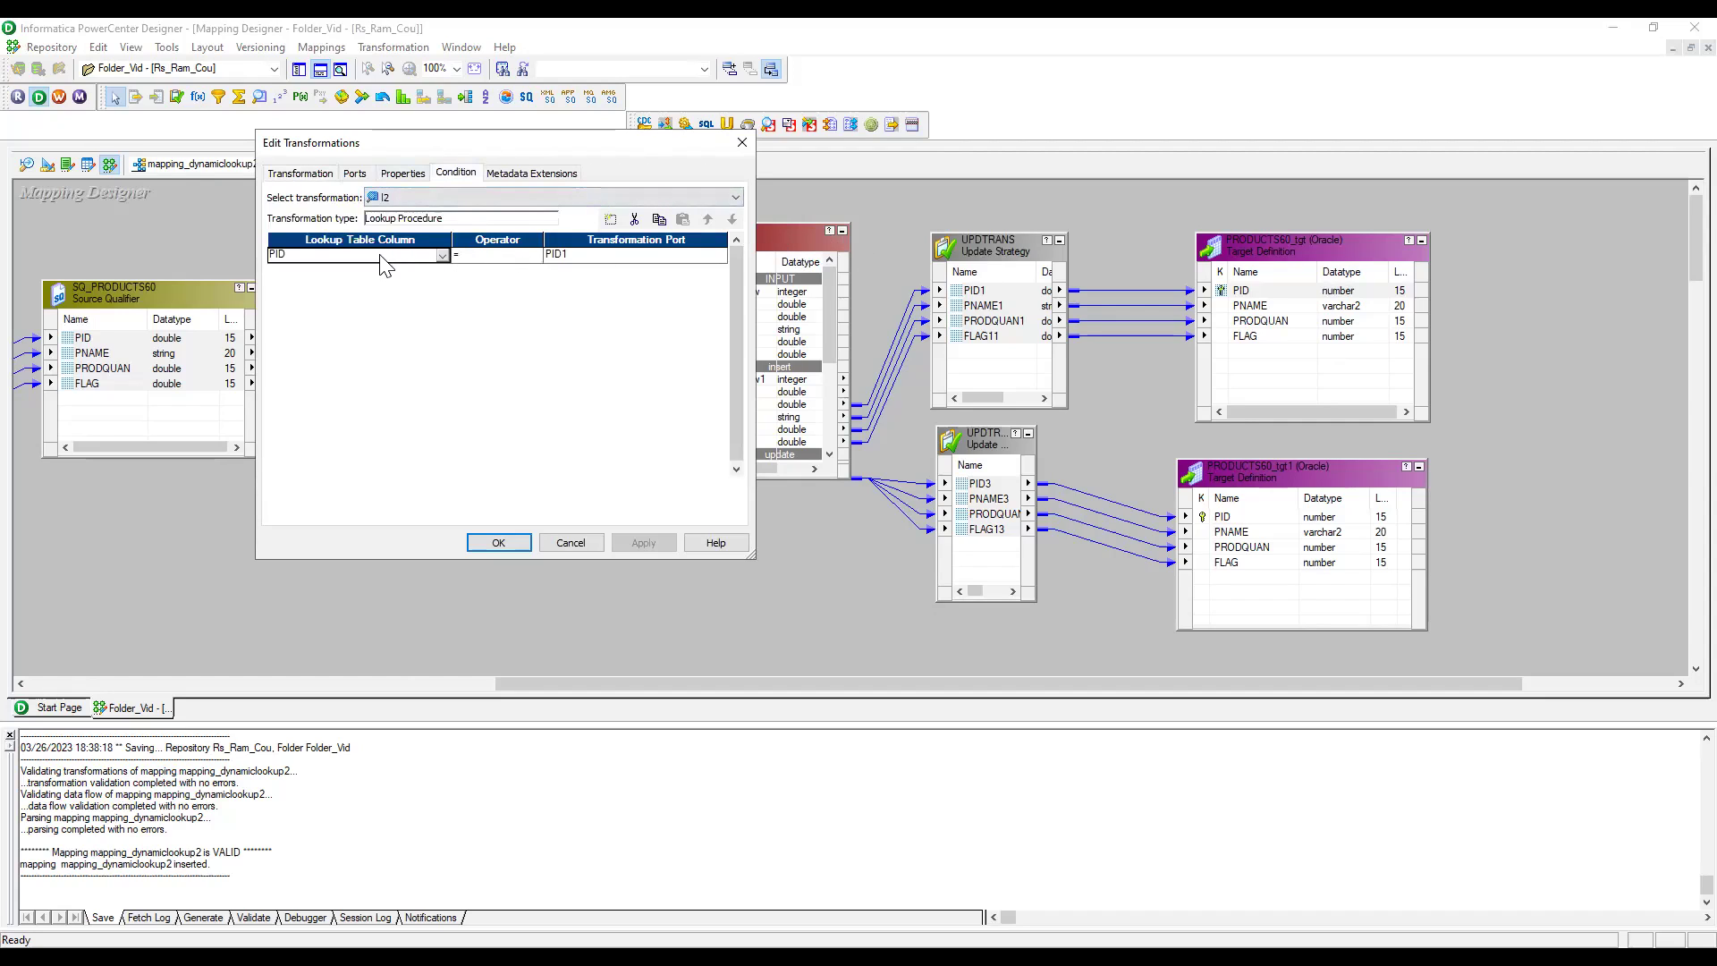
click(569, 255)
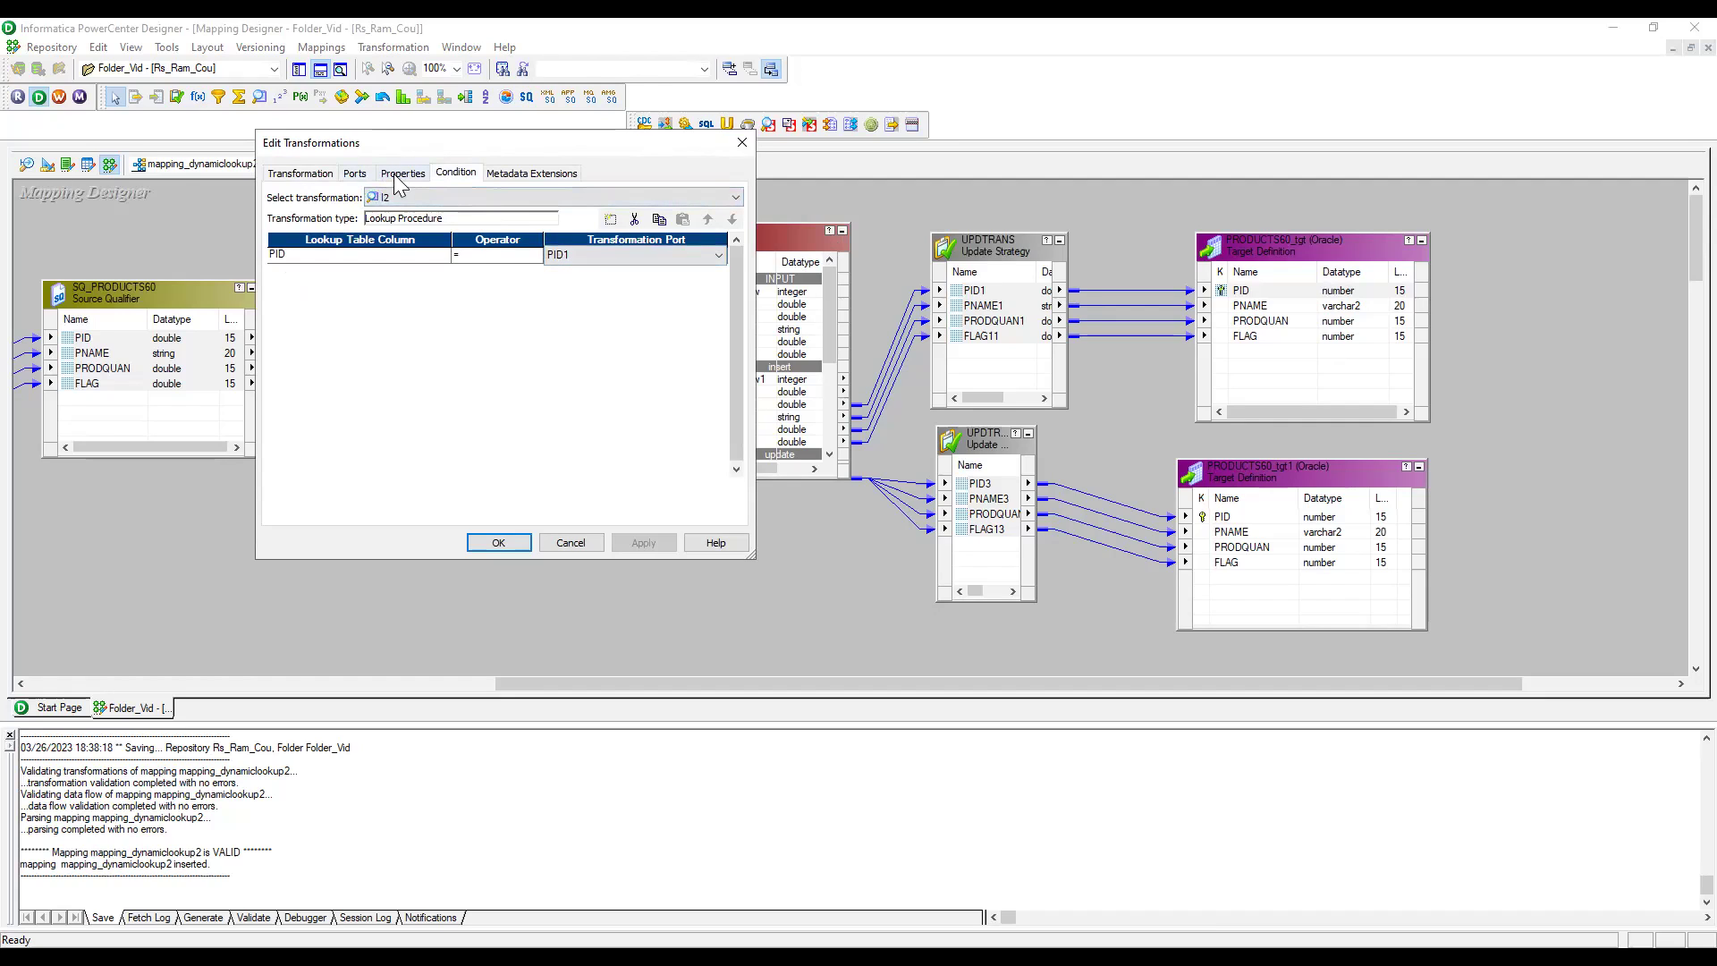
click(356, 173)
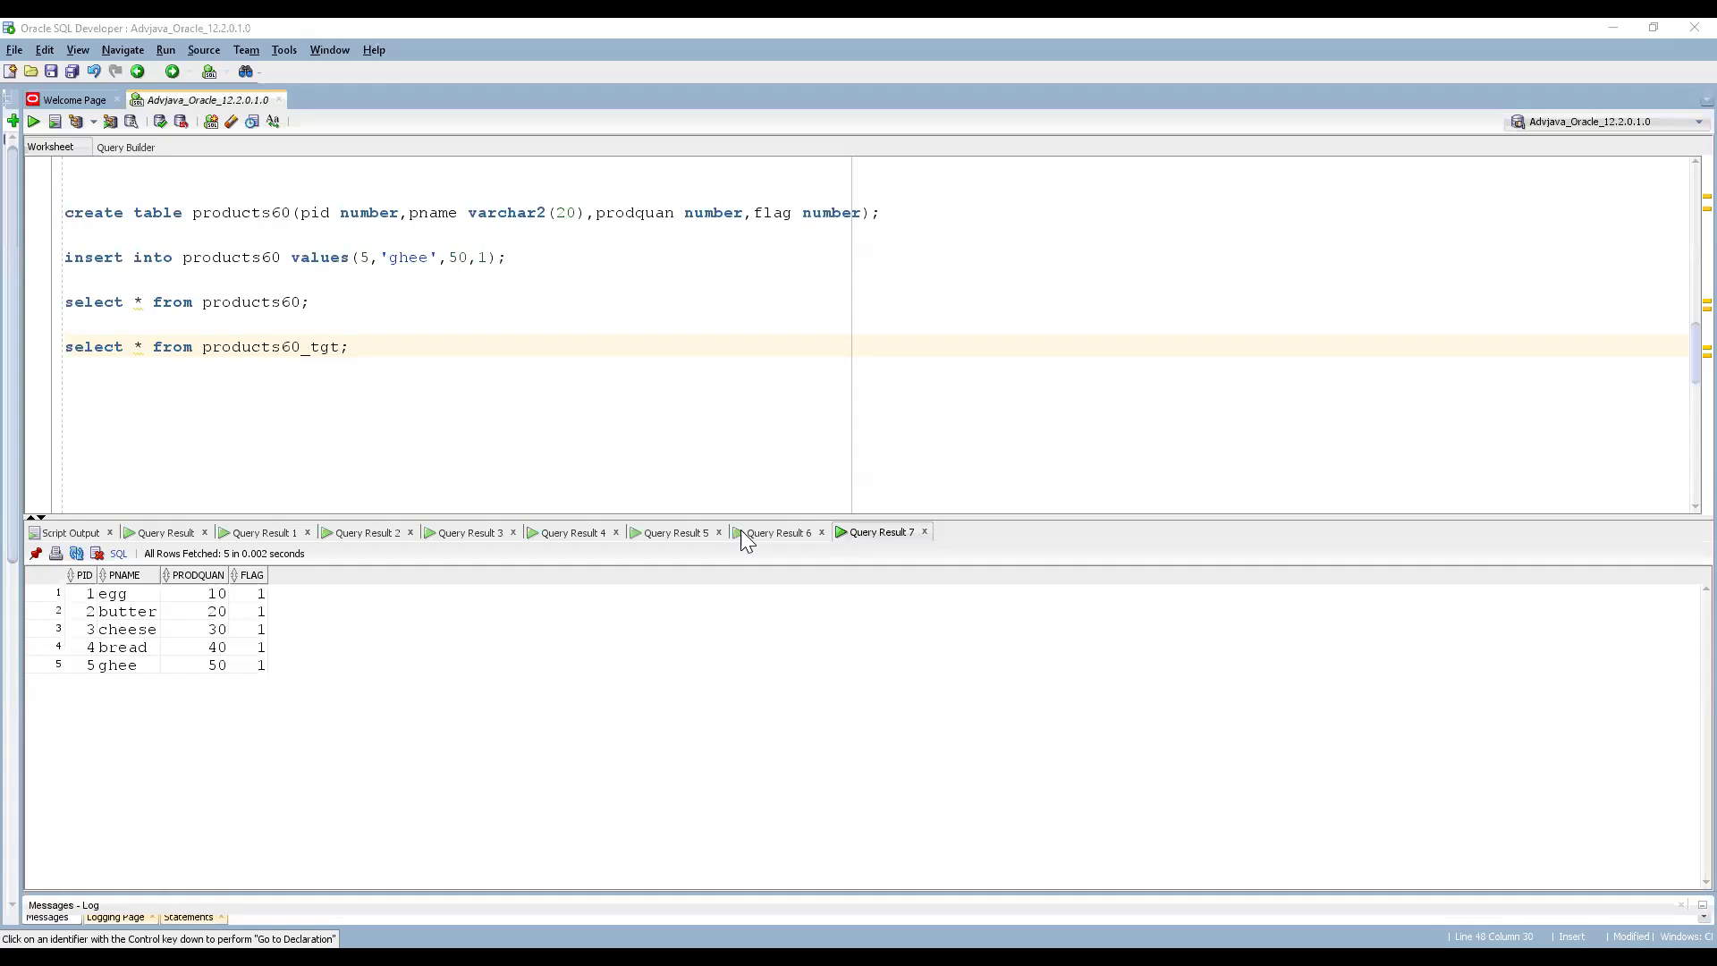
Switch to Oracle SQL Developer and examine the nine-row products60 result, focusing on the first boost row.
click(741, 530)
click(277, 699)
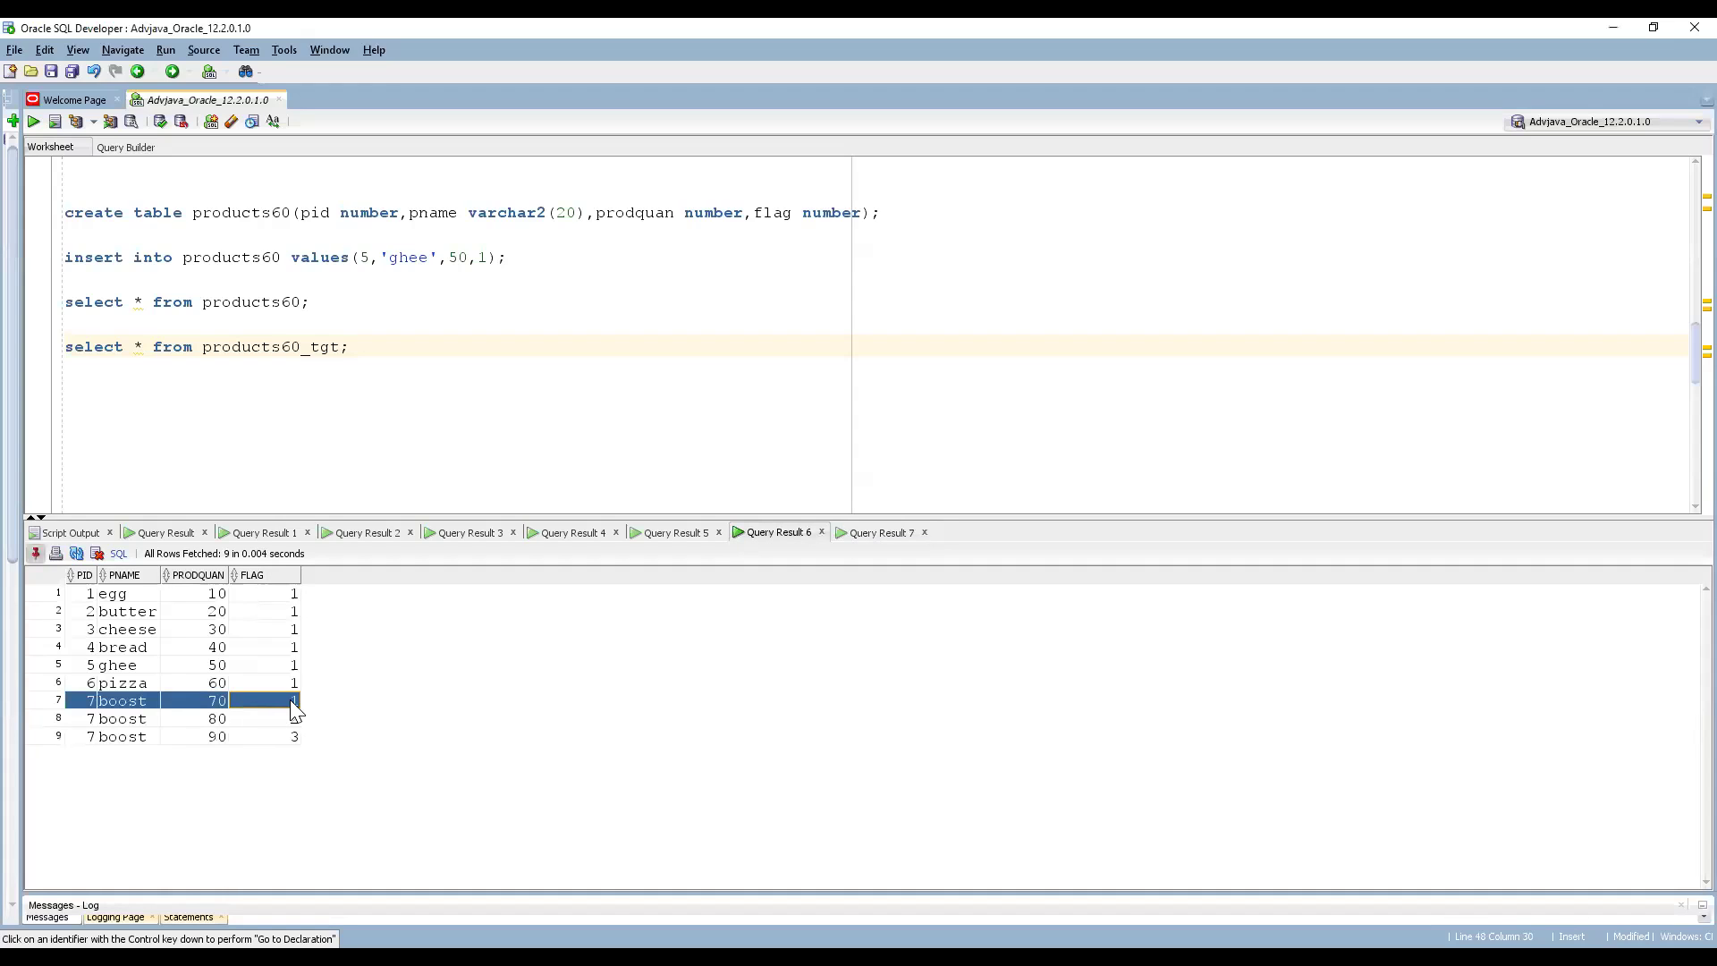
click(121, 704)
click(88, 597)
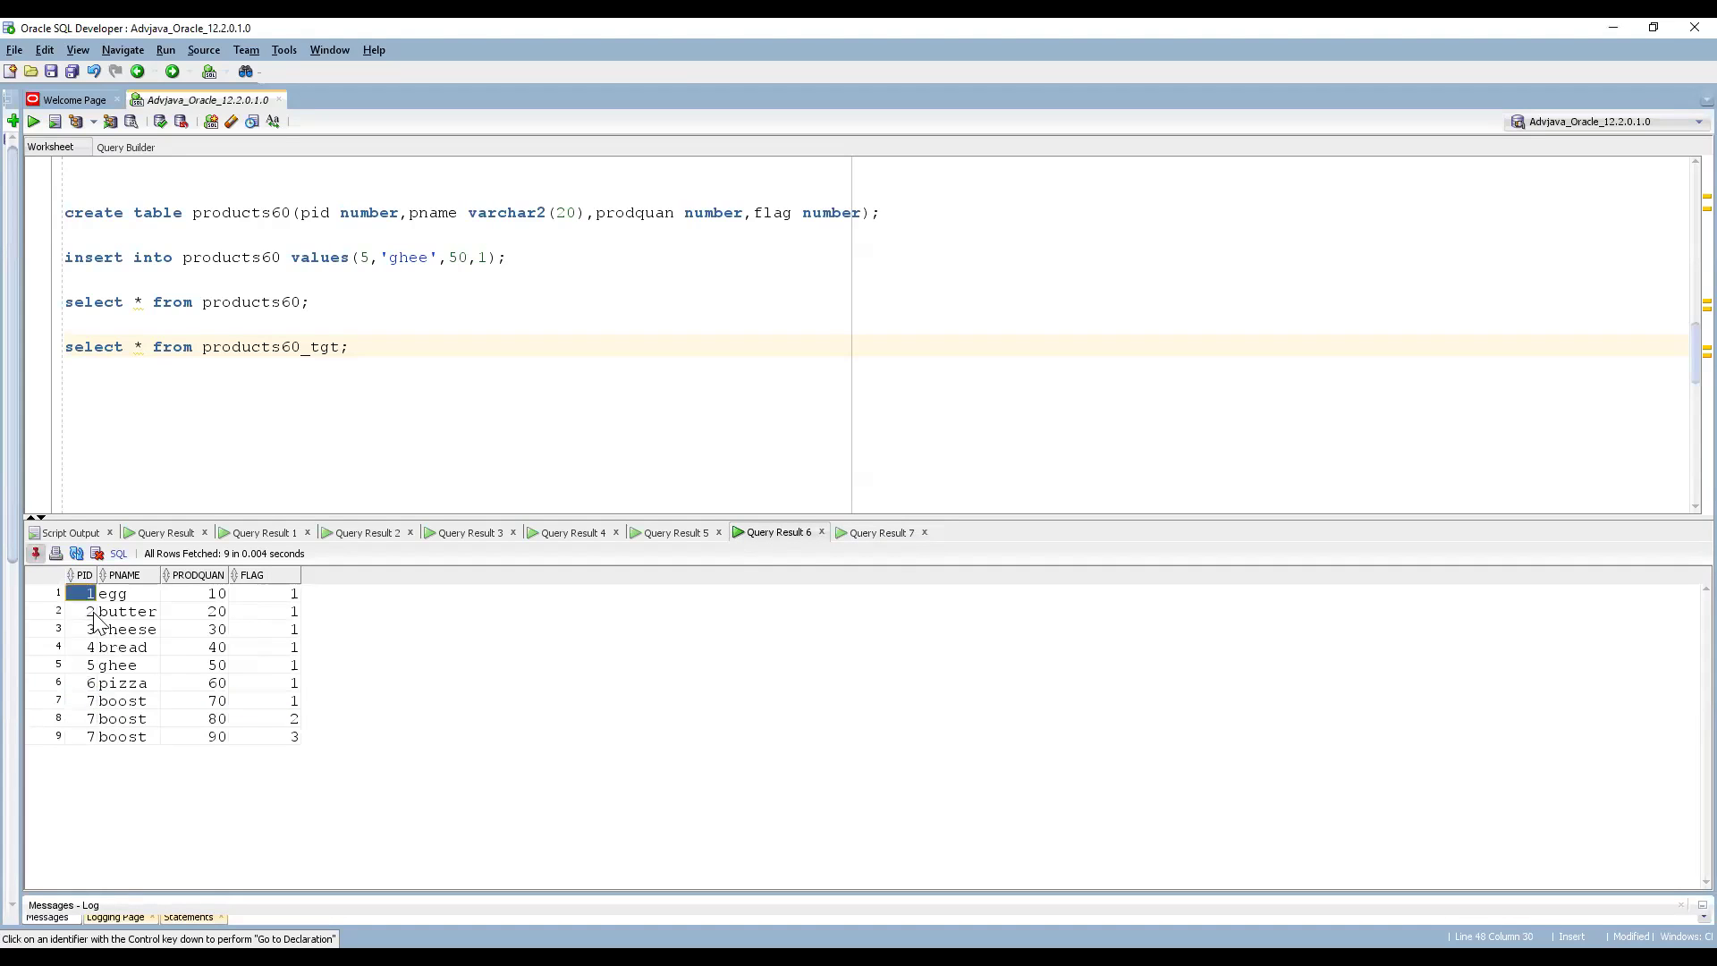
drag(94, 614, 269, 716)
click(125, 705)
drag(87, 704, 300, 705)
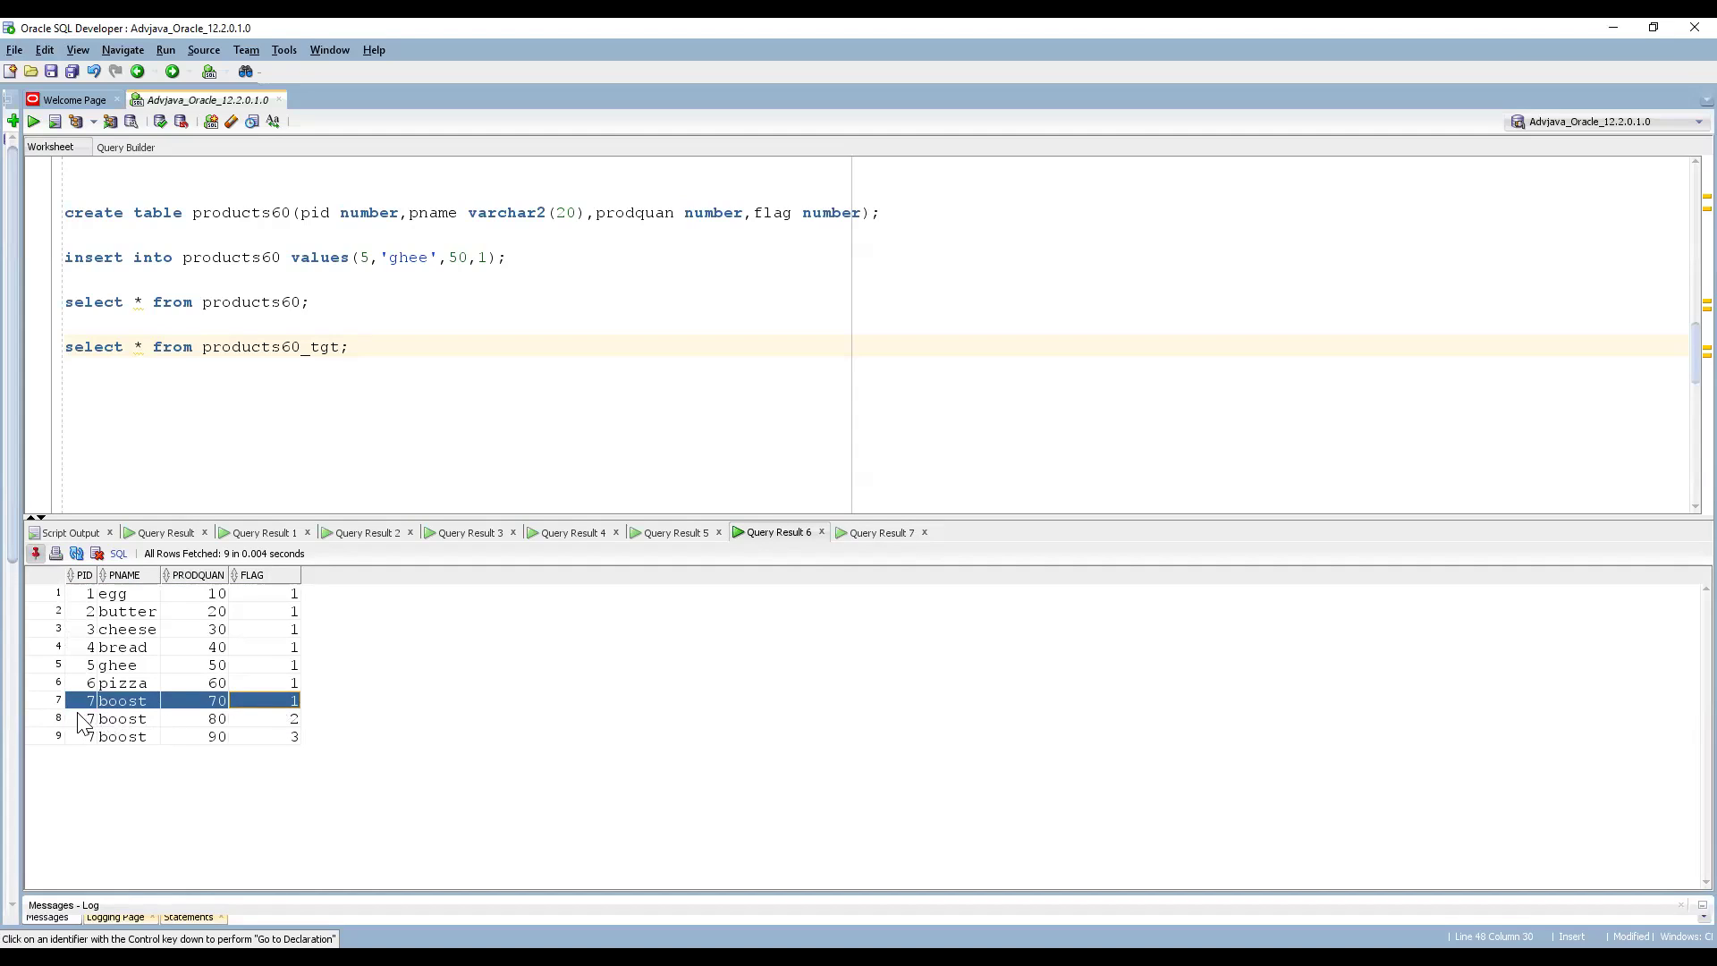
Compare the PID of the second boost row with the PIDs of the rows above it.
drag(79, 716, 172, 729)
drag(105, 727, 246, 731)
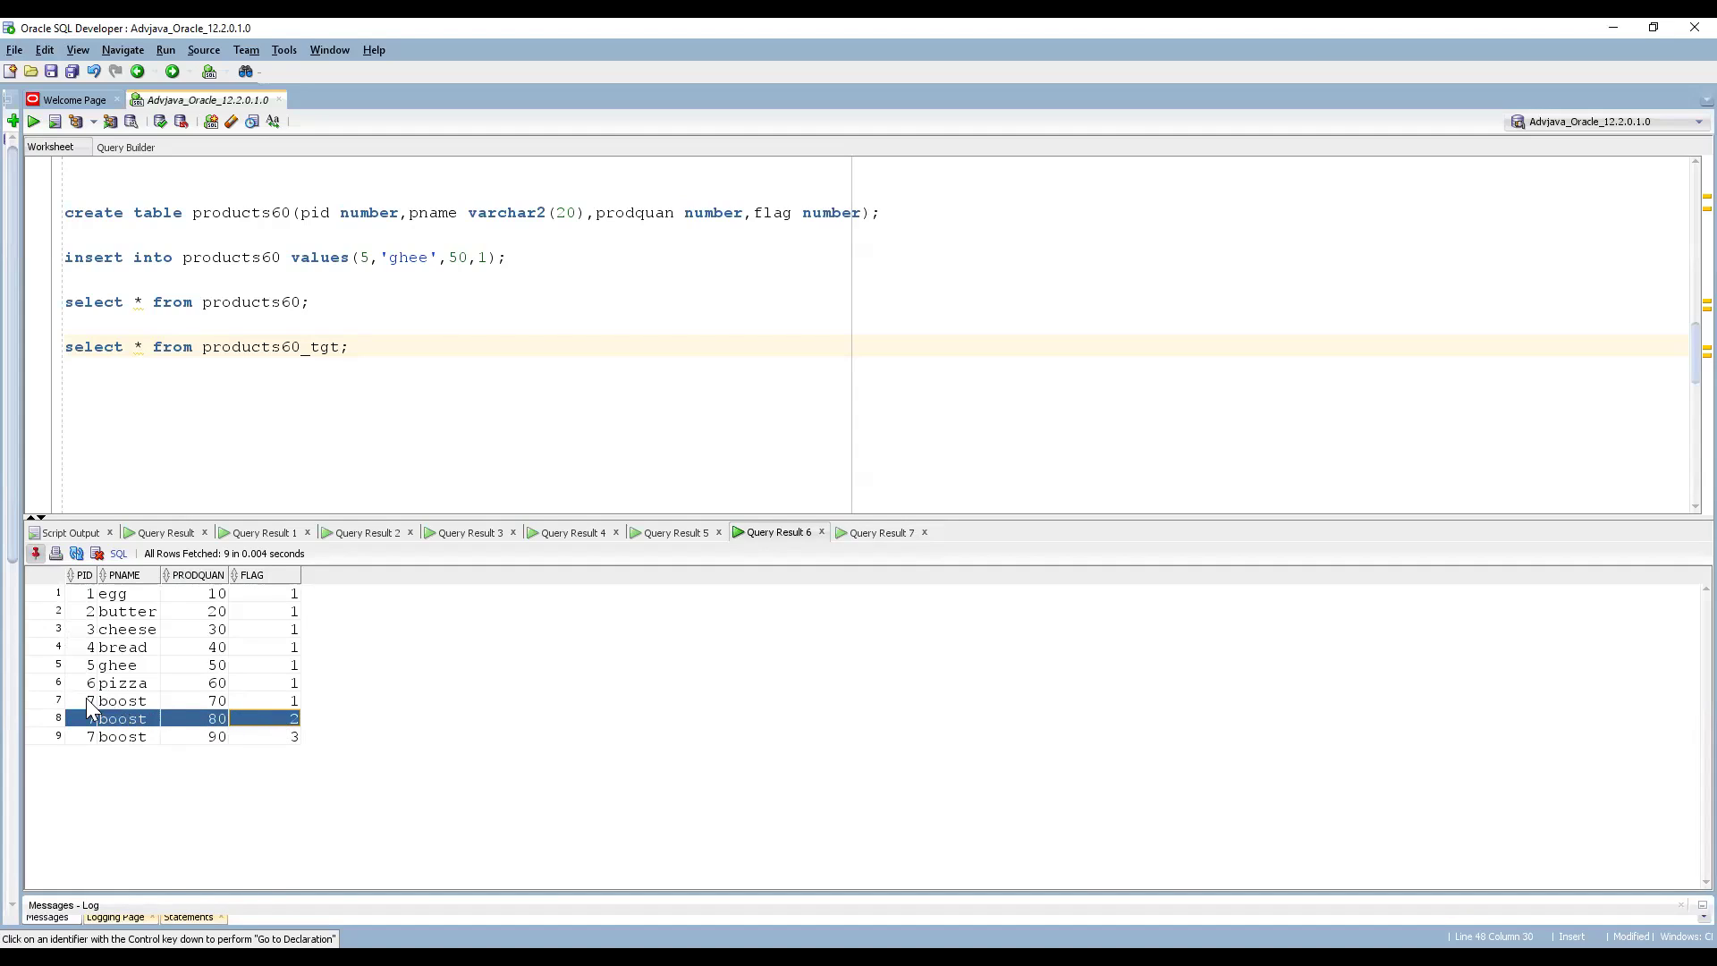
drag(83, 699, 75, 599)
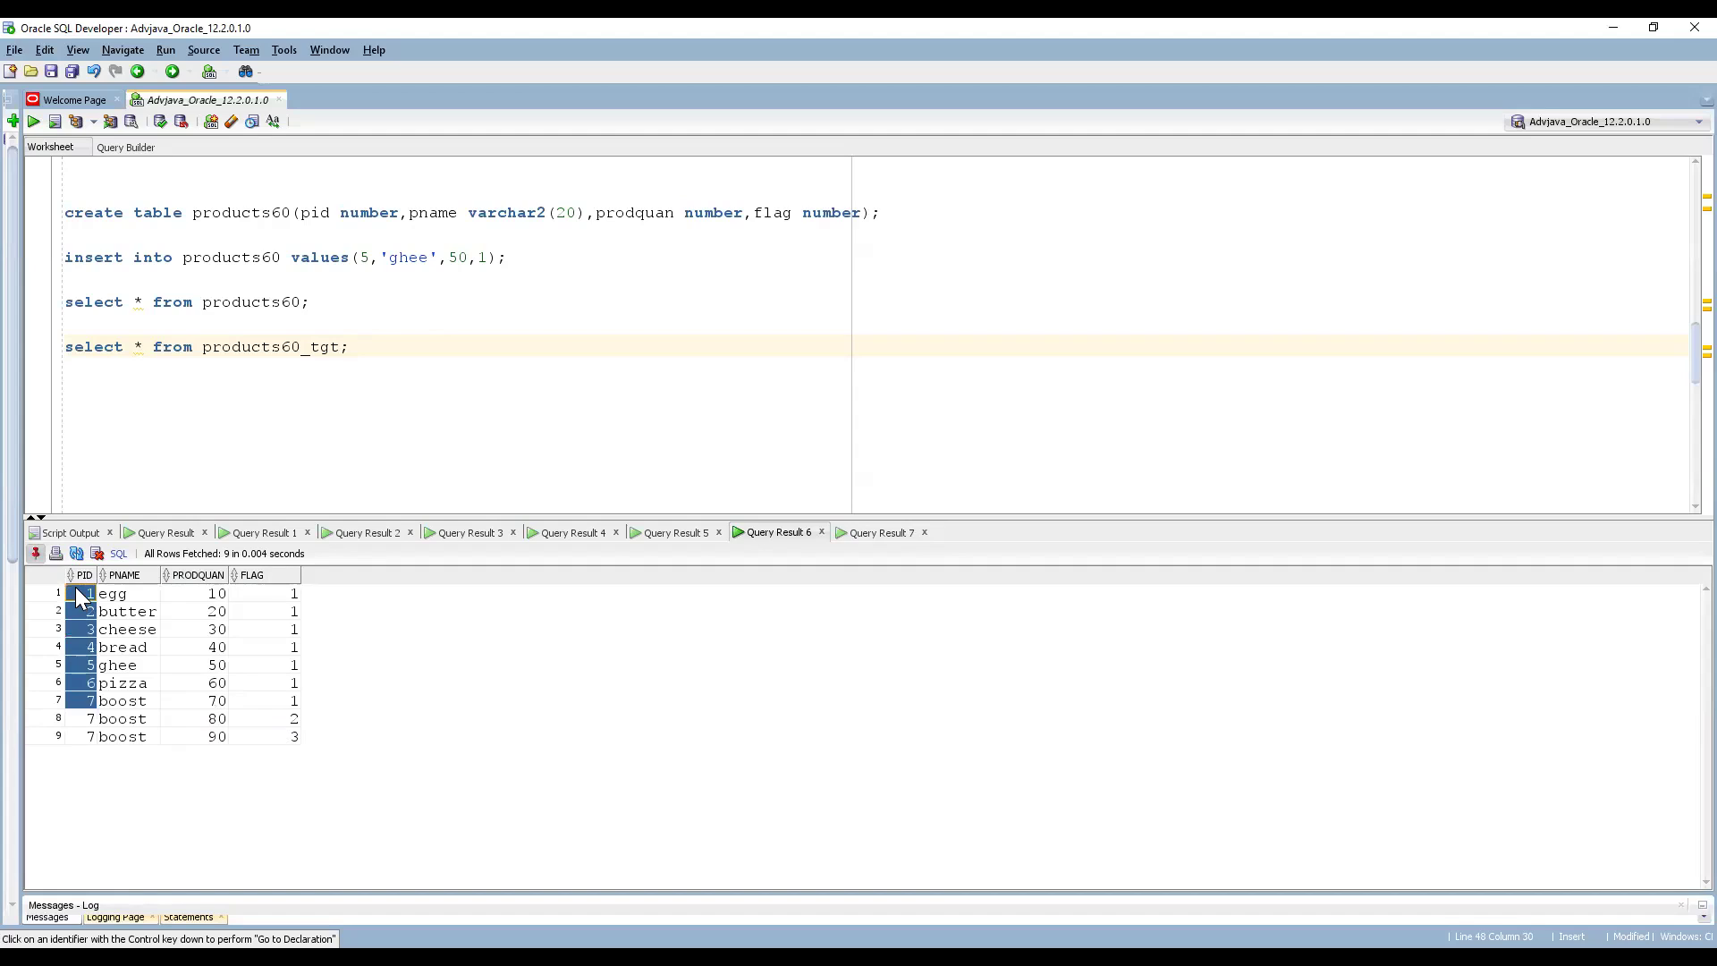
click(87, 719)
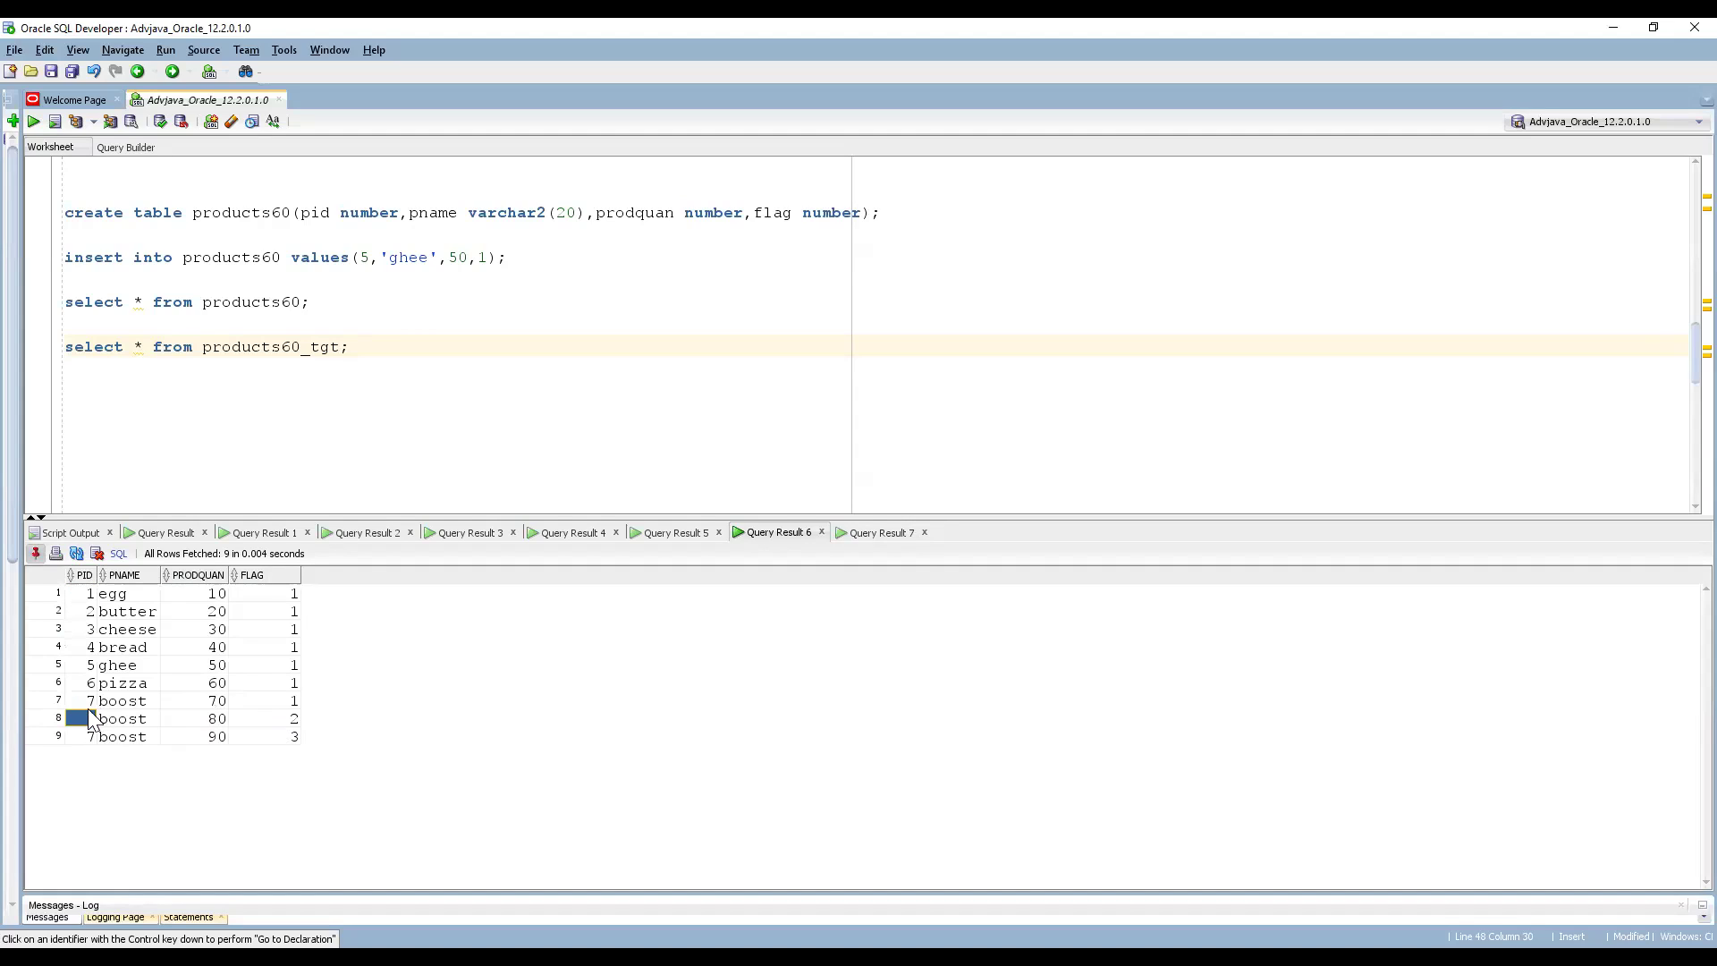
click(89, 705)
click(87, 715)
click(88, 703)
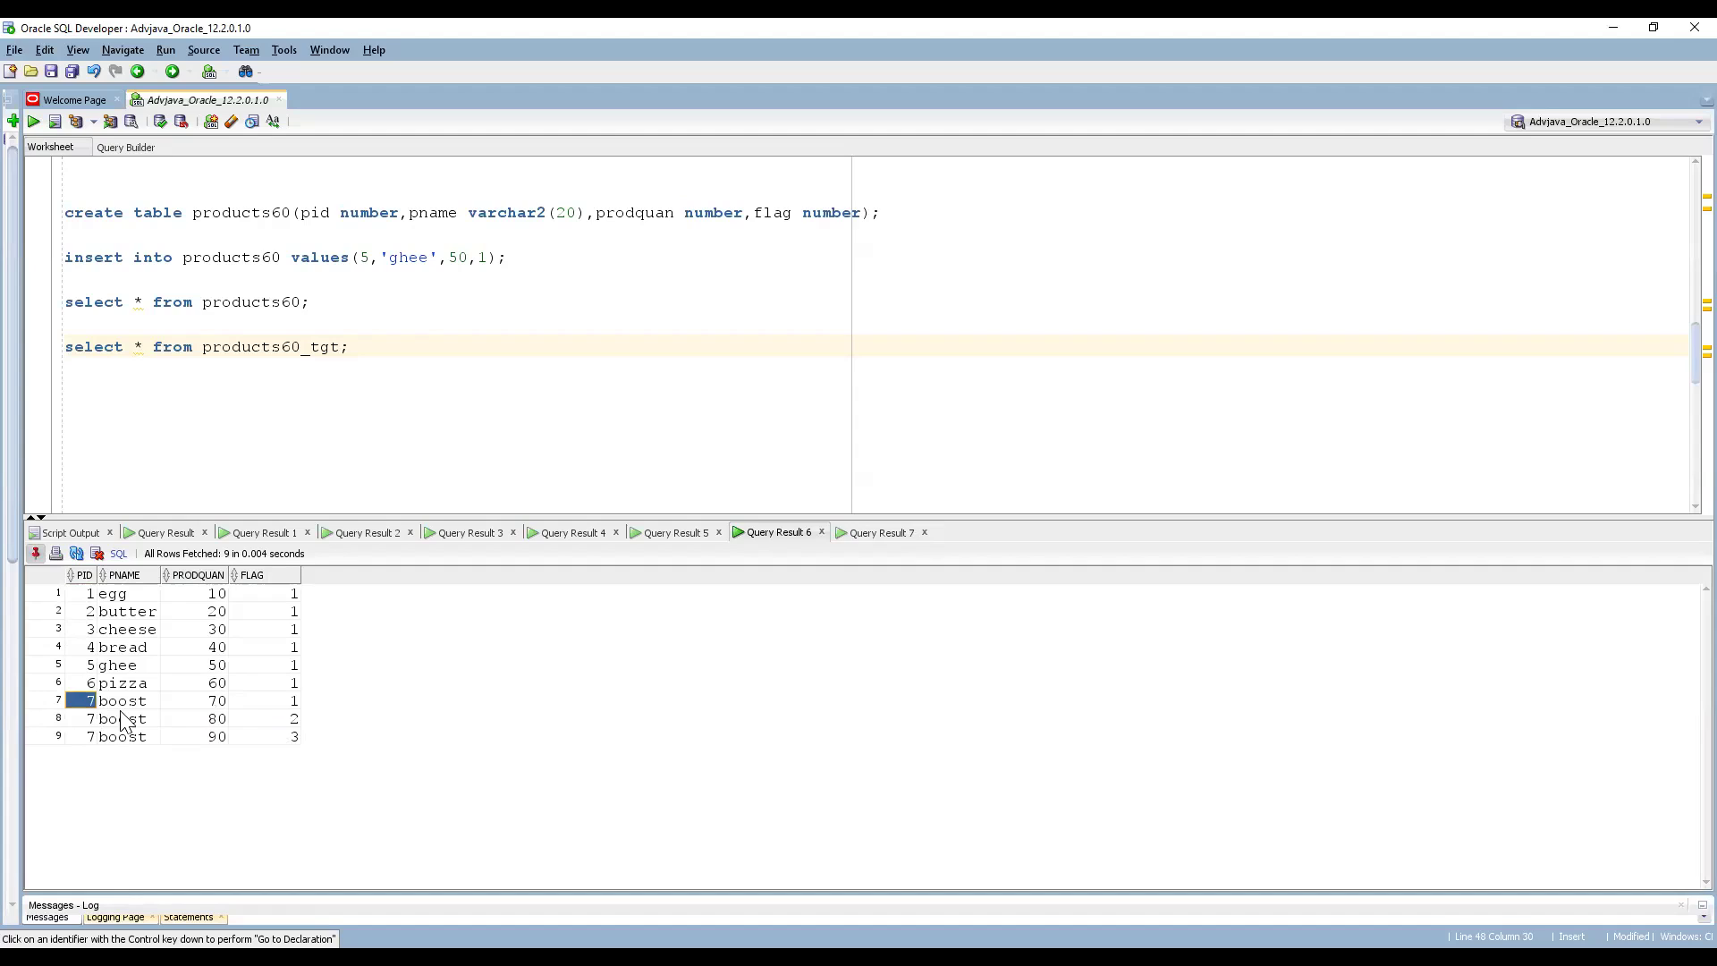
Compare the FLAG values of the first and second boost rows.
click(291, 719)
click(286, 703)
click(288, 719)
click(285, 703)
click(288, 721)
click(287, 717)
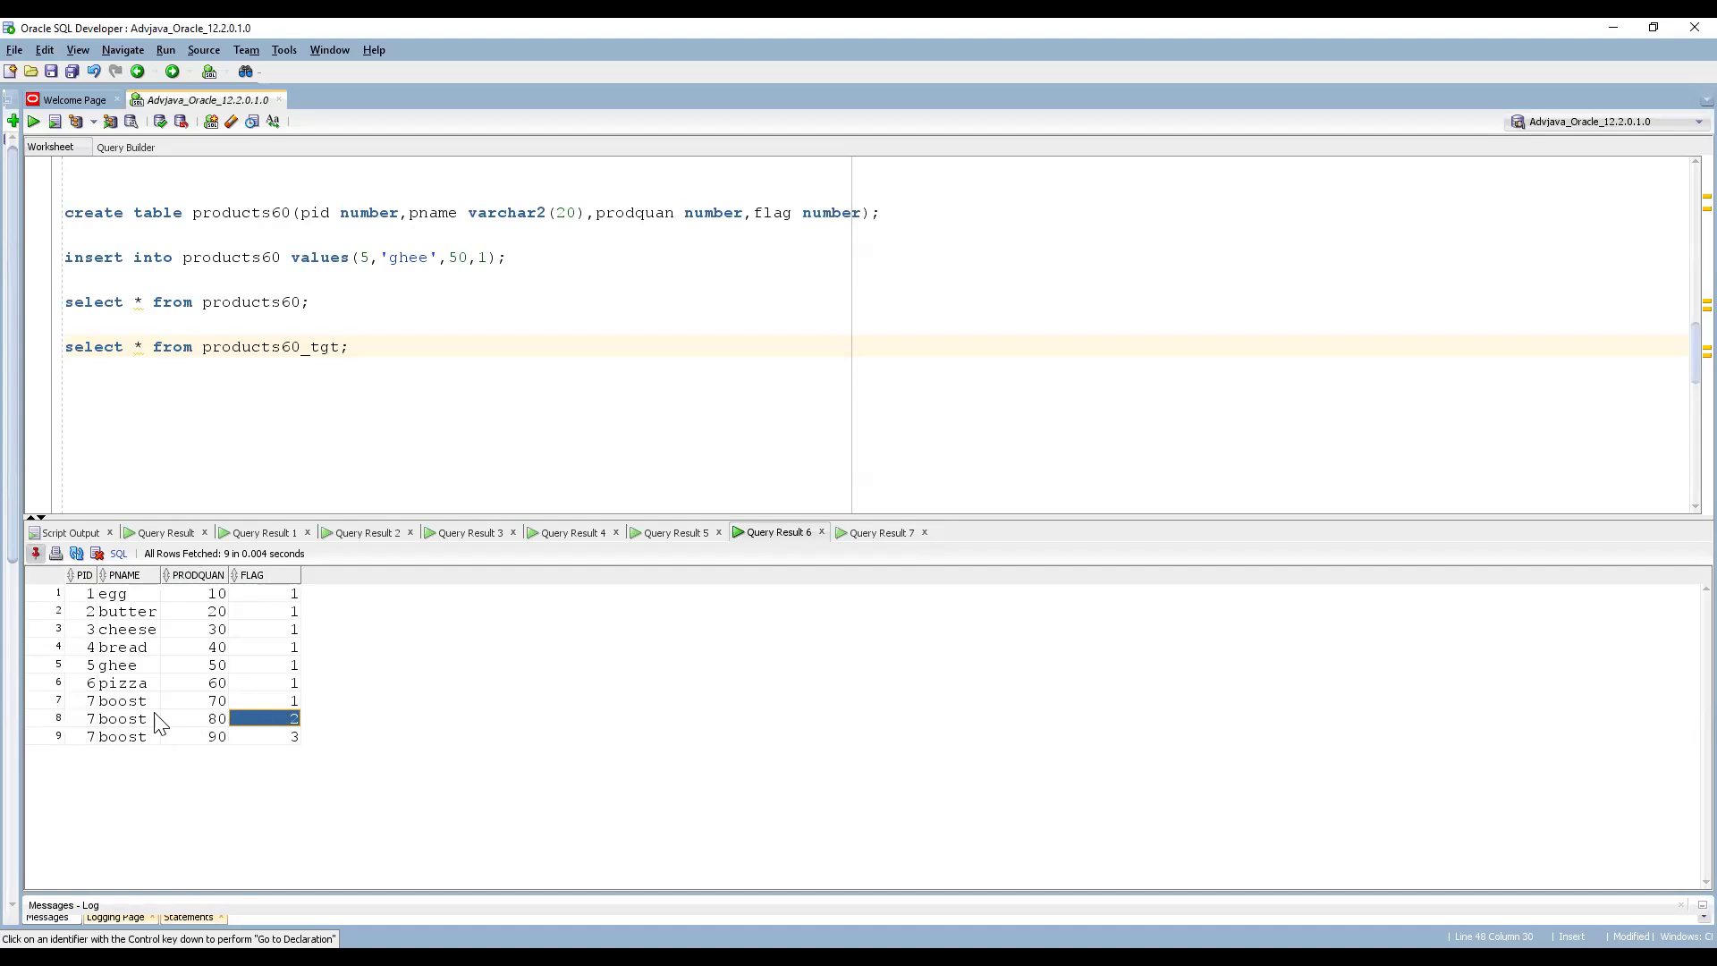
Inspect the second boost row's PID, PNAME, PRODQUAN and FLAG values.
drag(86, 722, 202, 726)
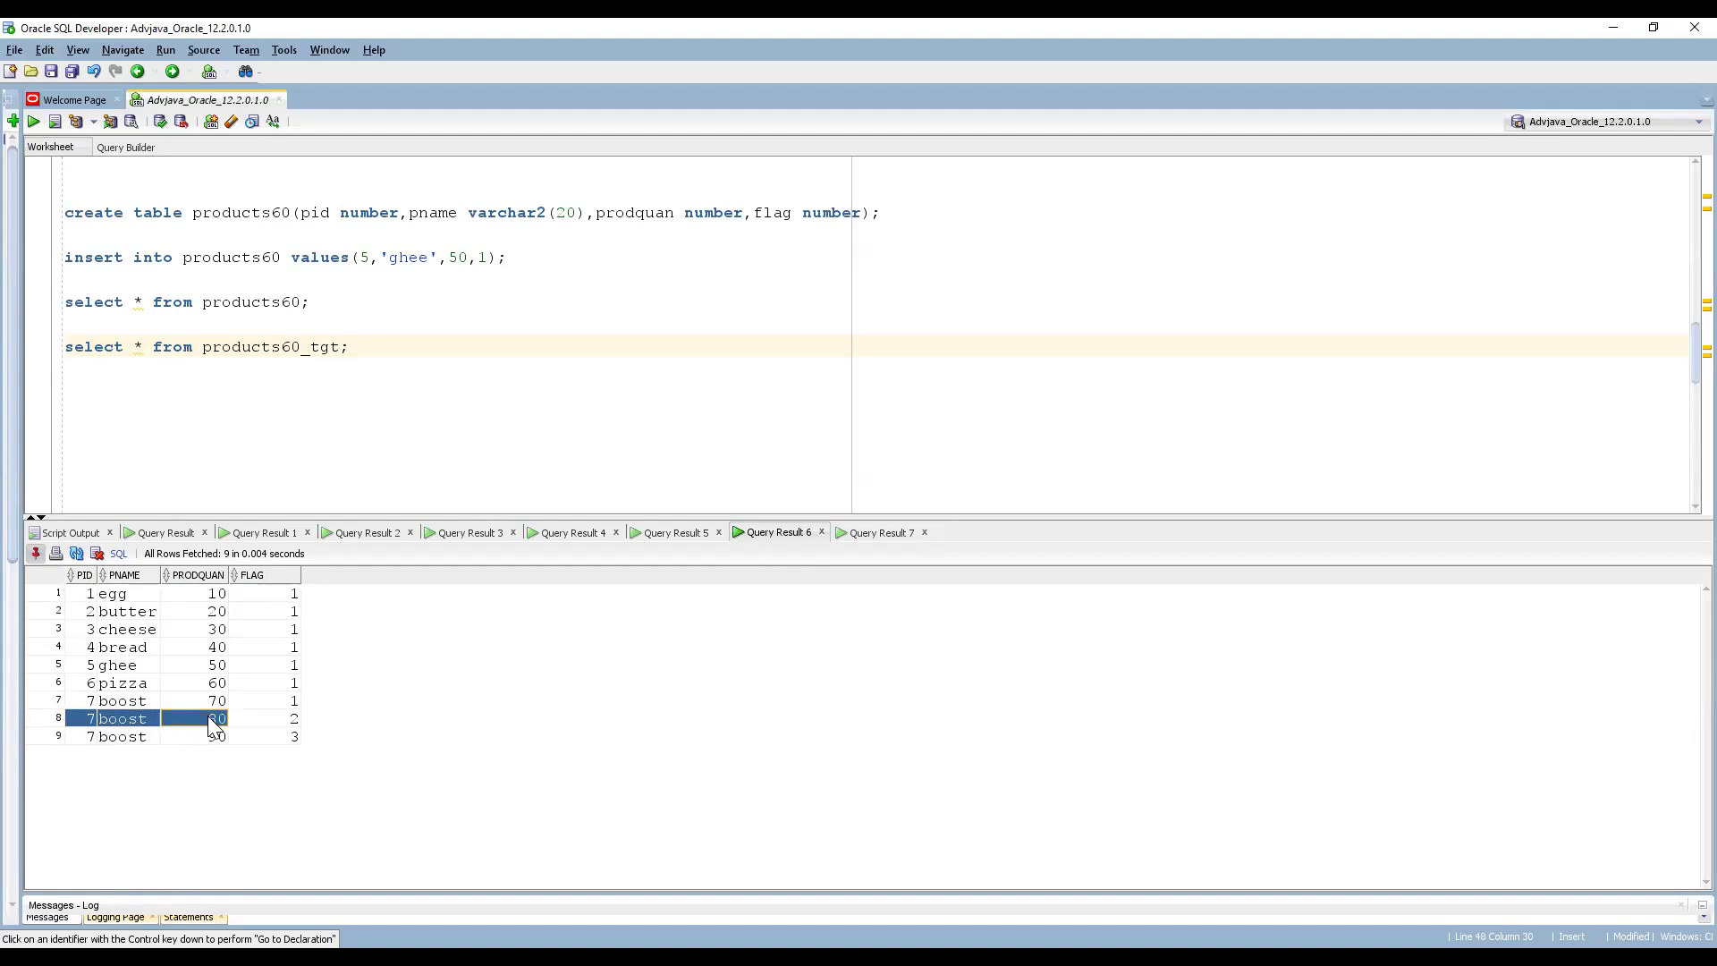
click(189, 725)
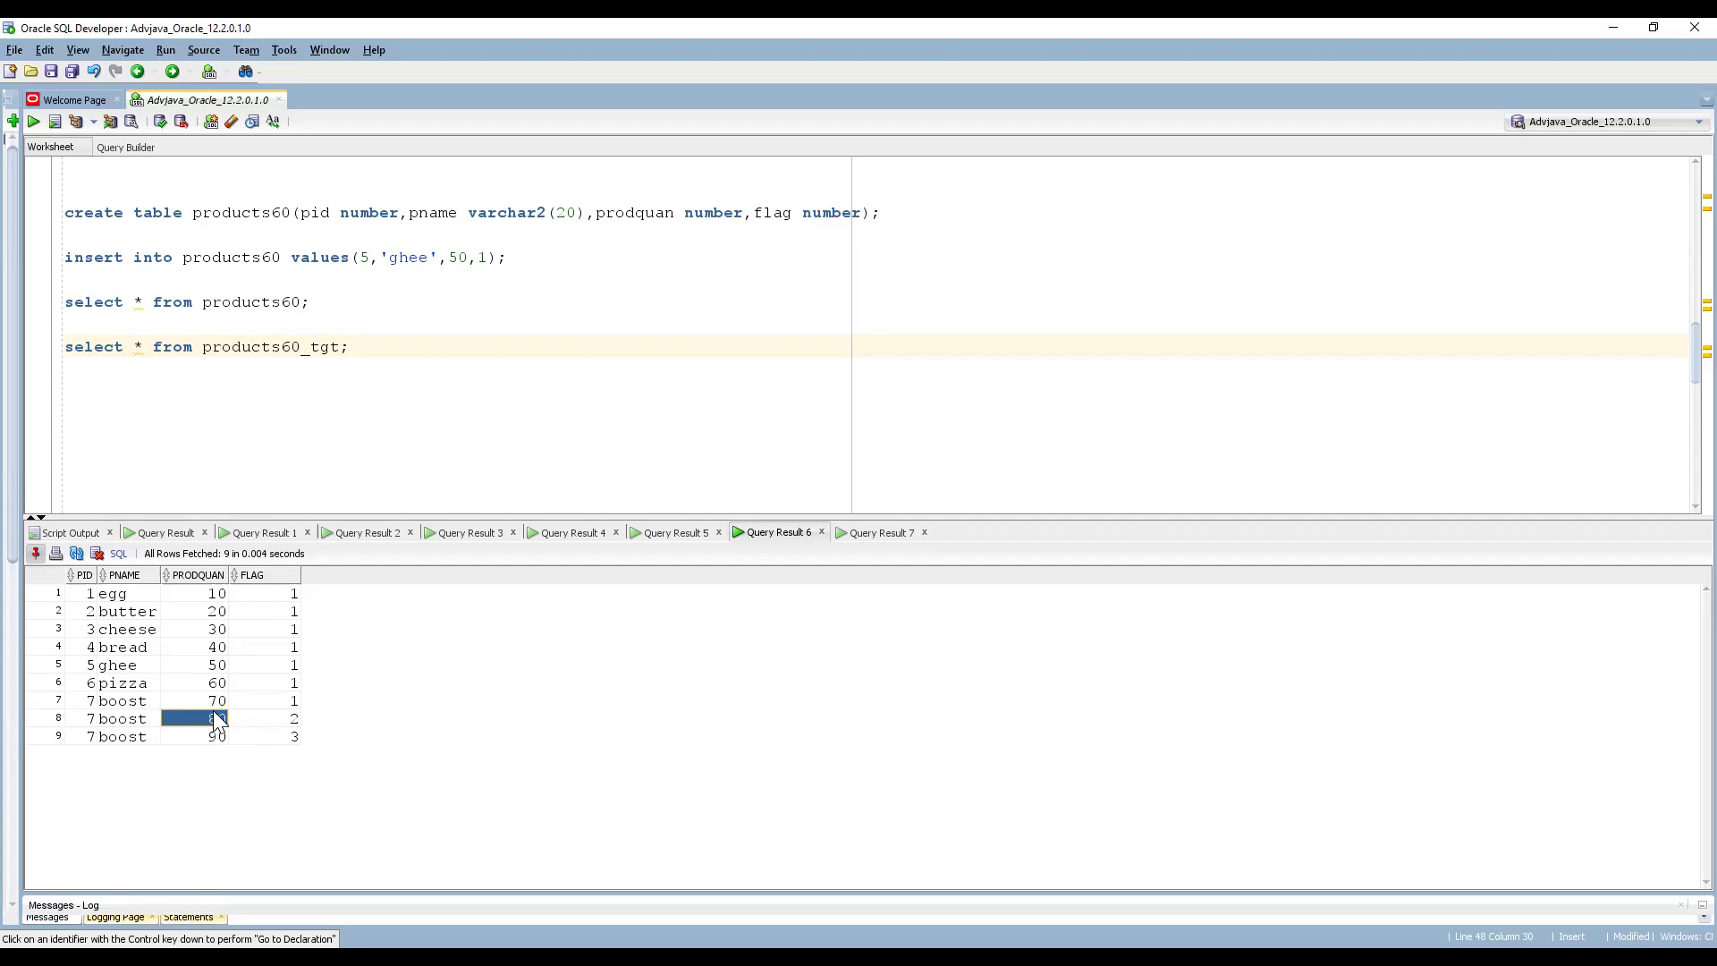
double_click(207, 718)
click(87, 719)
click(134, 721)
click(185, 720)
click(286, 721)
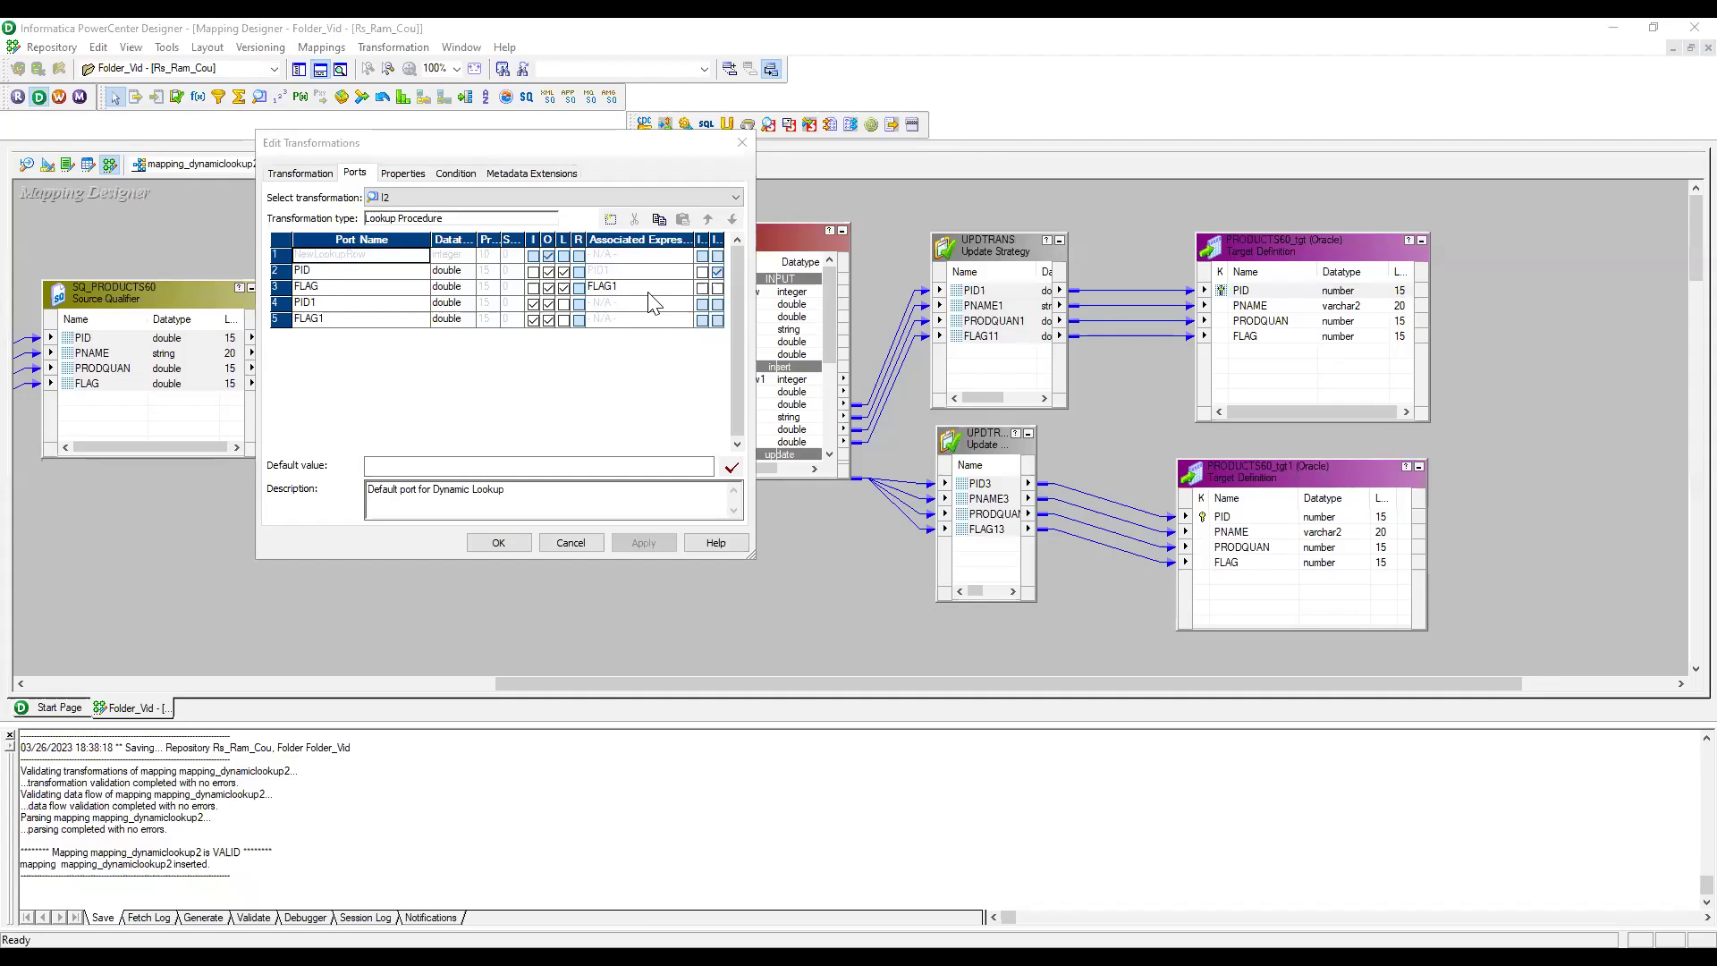
Return to PowerCenter Designer, close lookup l2 and check the filter condition of router r1's update group.
key(Escape)
double_click(747, 236)
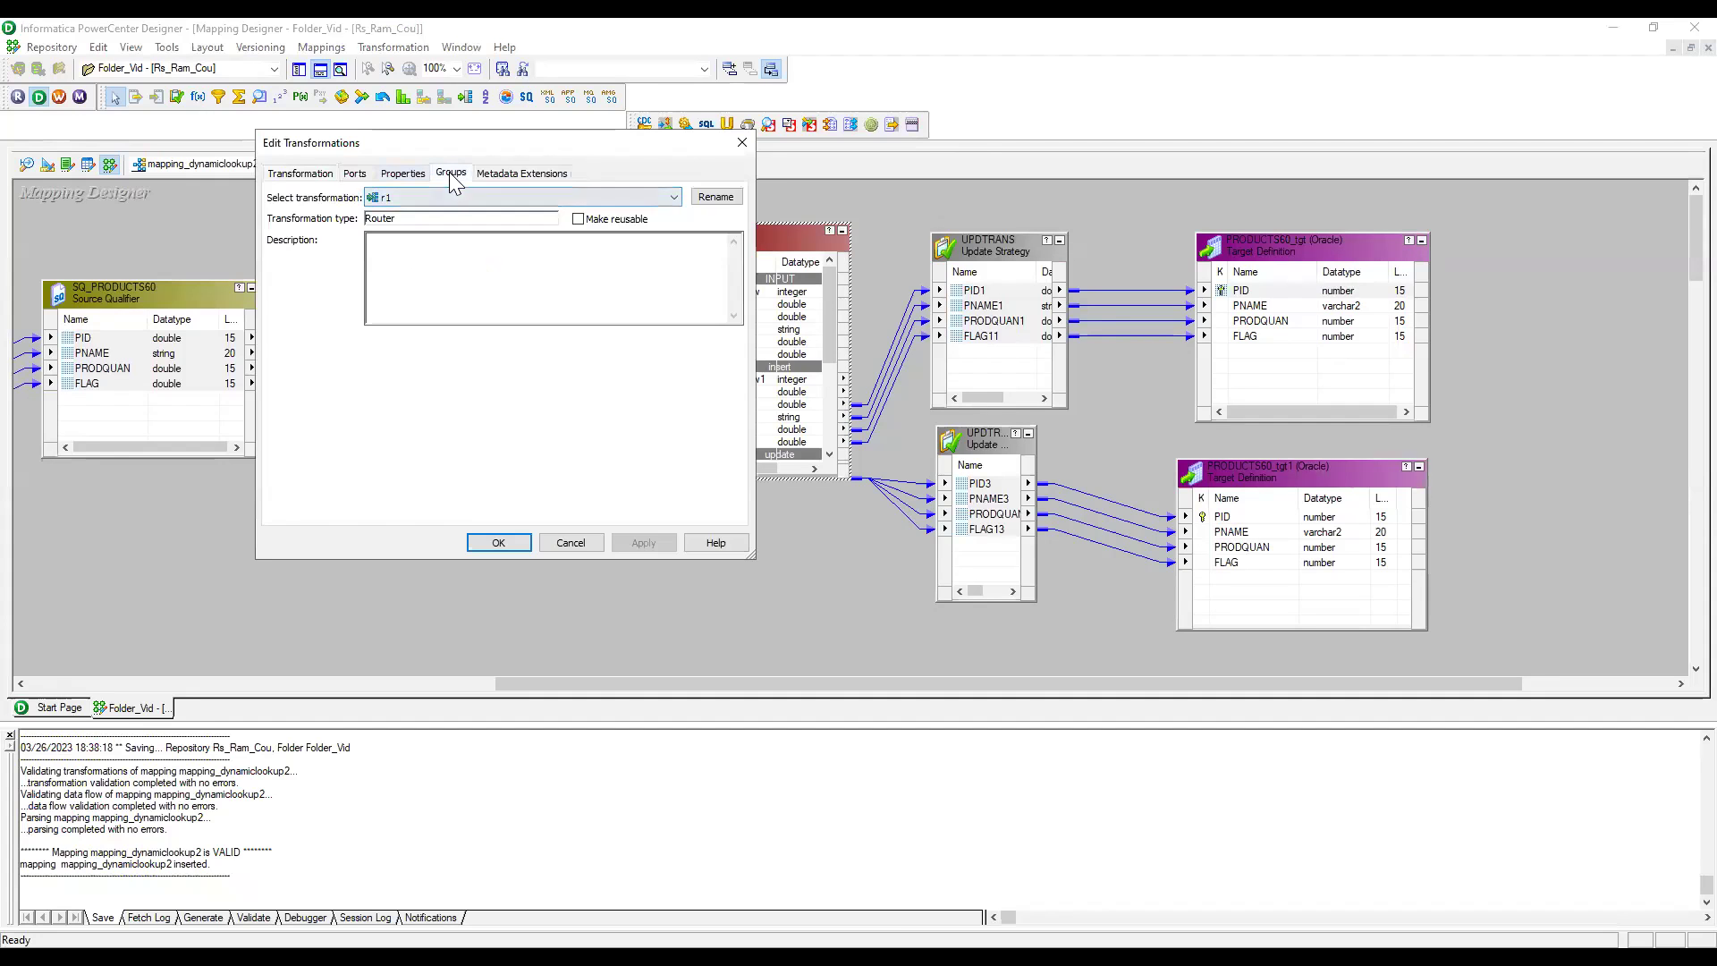
click(449, 172)
click(531, 270)
click(531, 270)
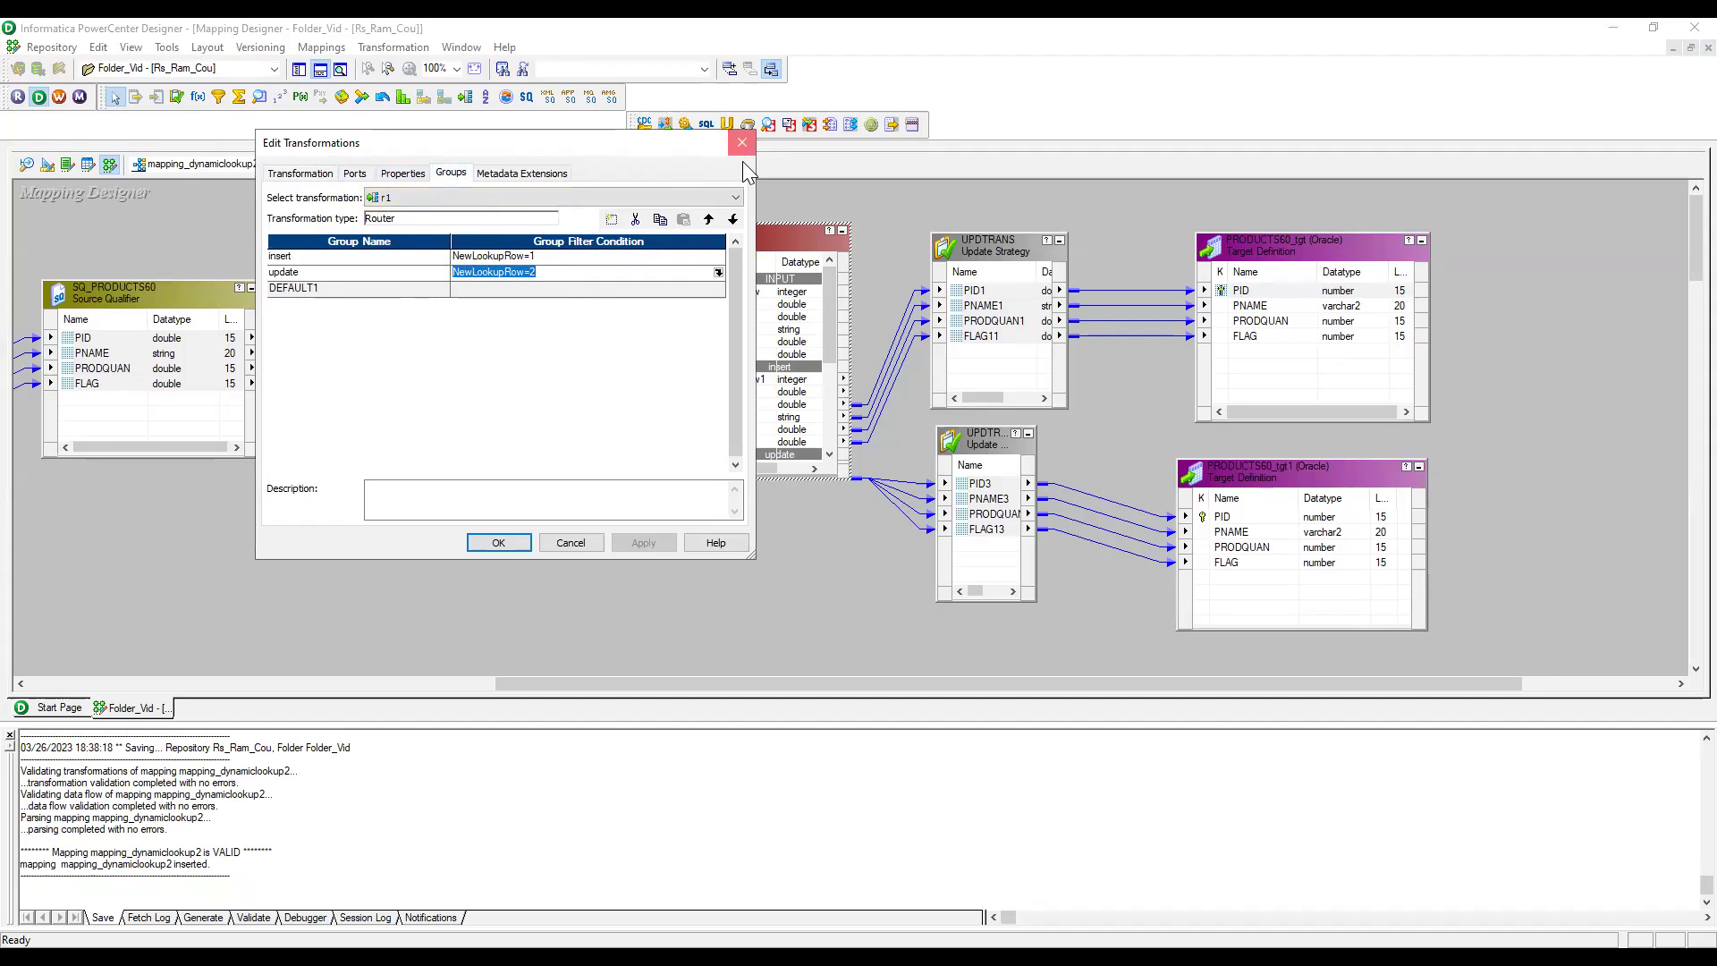
key(Escape)
Check the update strategy expression in the properties of UPDTRANS1.
drag(996, 447, 1009, 451)
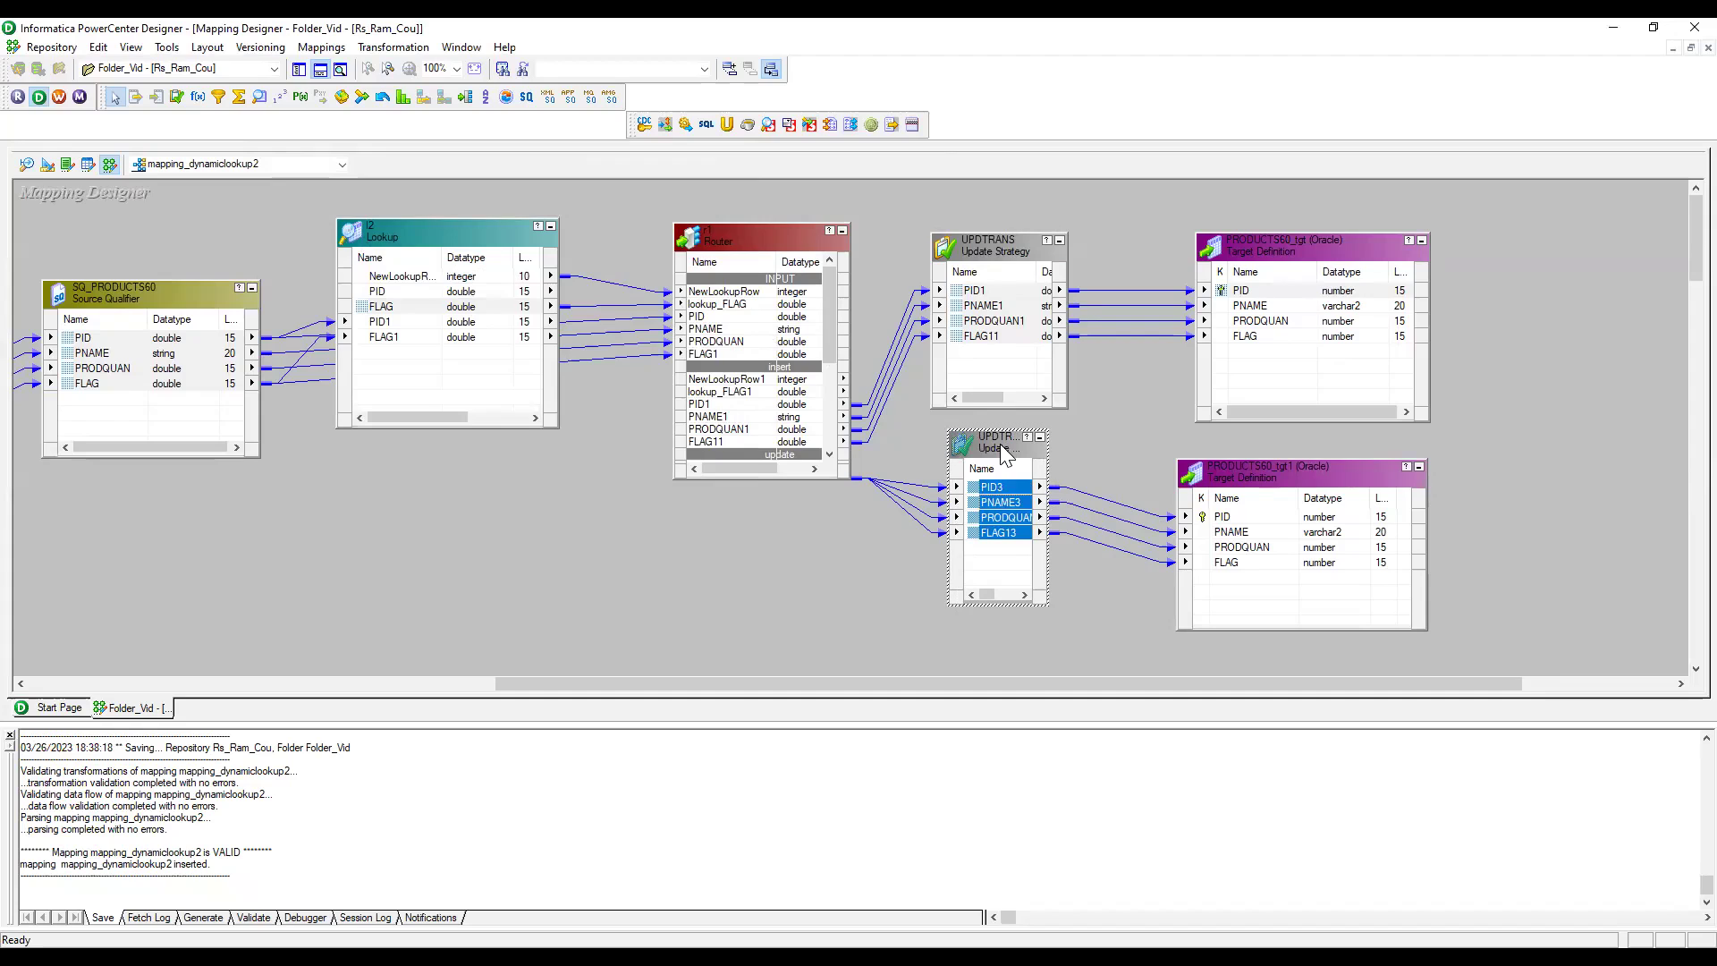
double_click(999, 443)
click(401, 174)
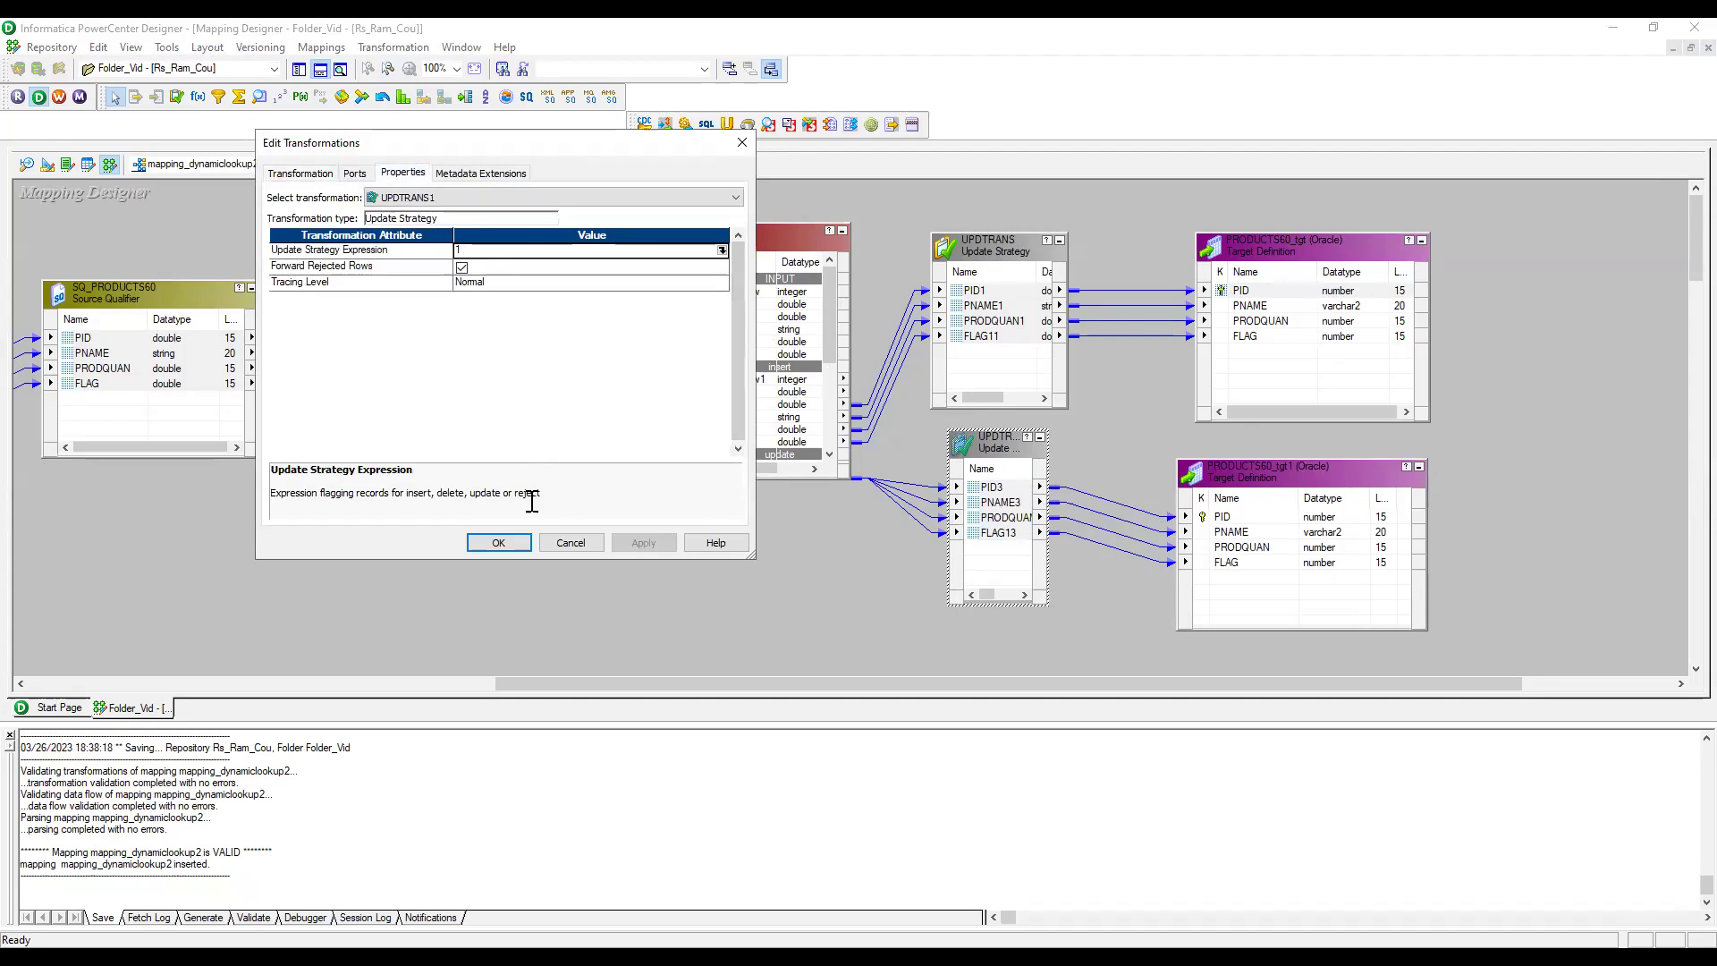
click(504, 546)
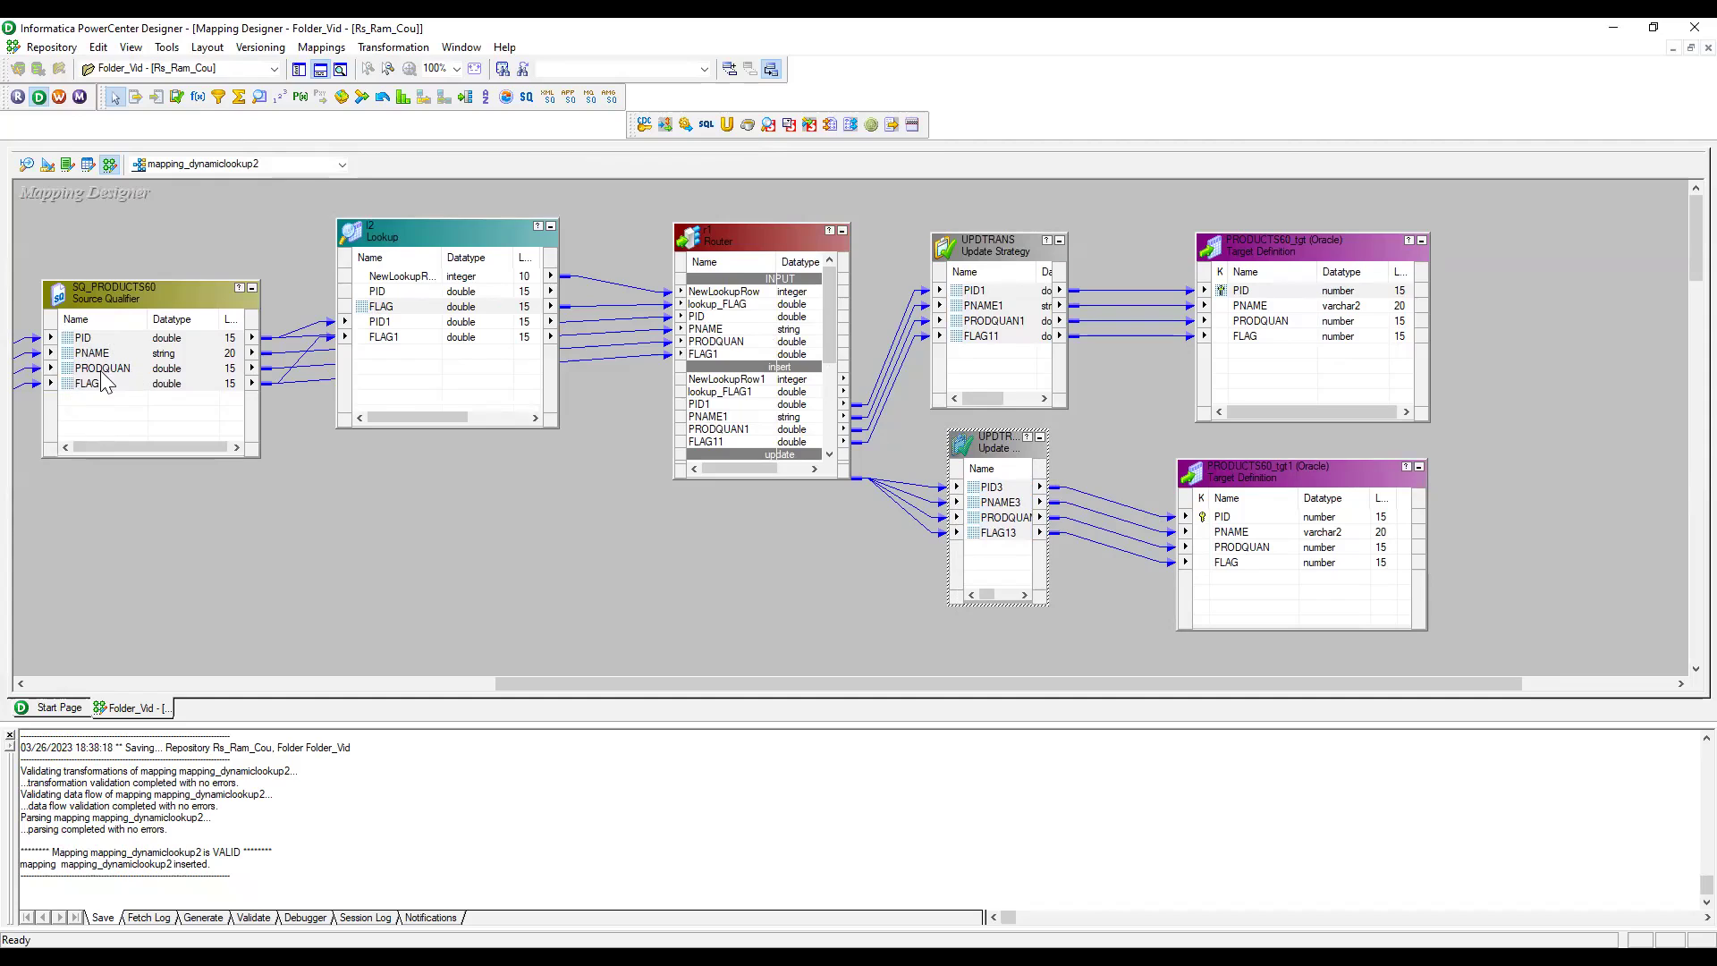
Switch to SQL Developer and compare the third boost row with the rows from egg to the second boost in the products60 result.
click(100, 340)
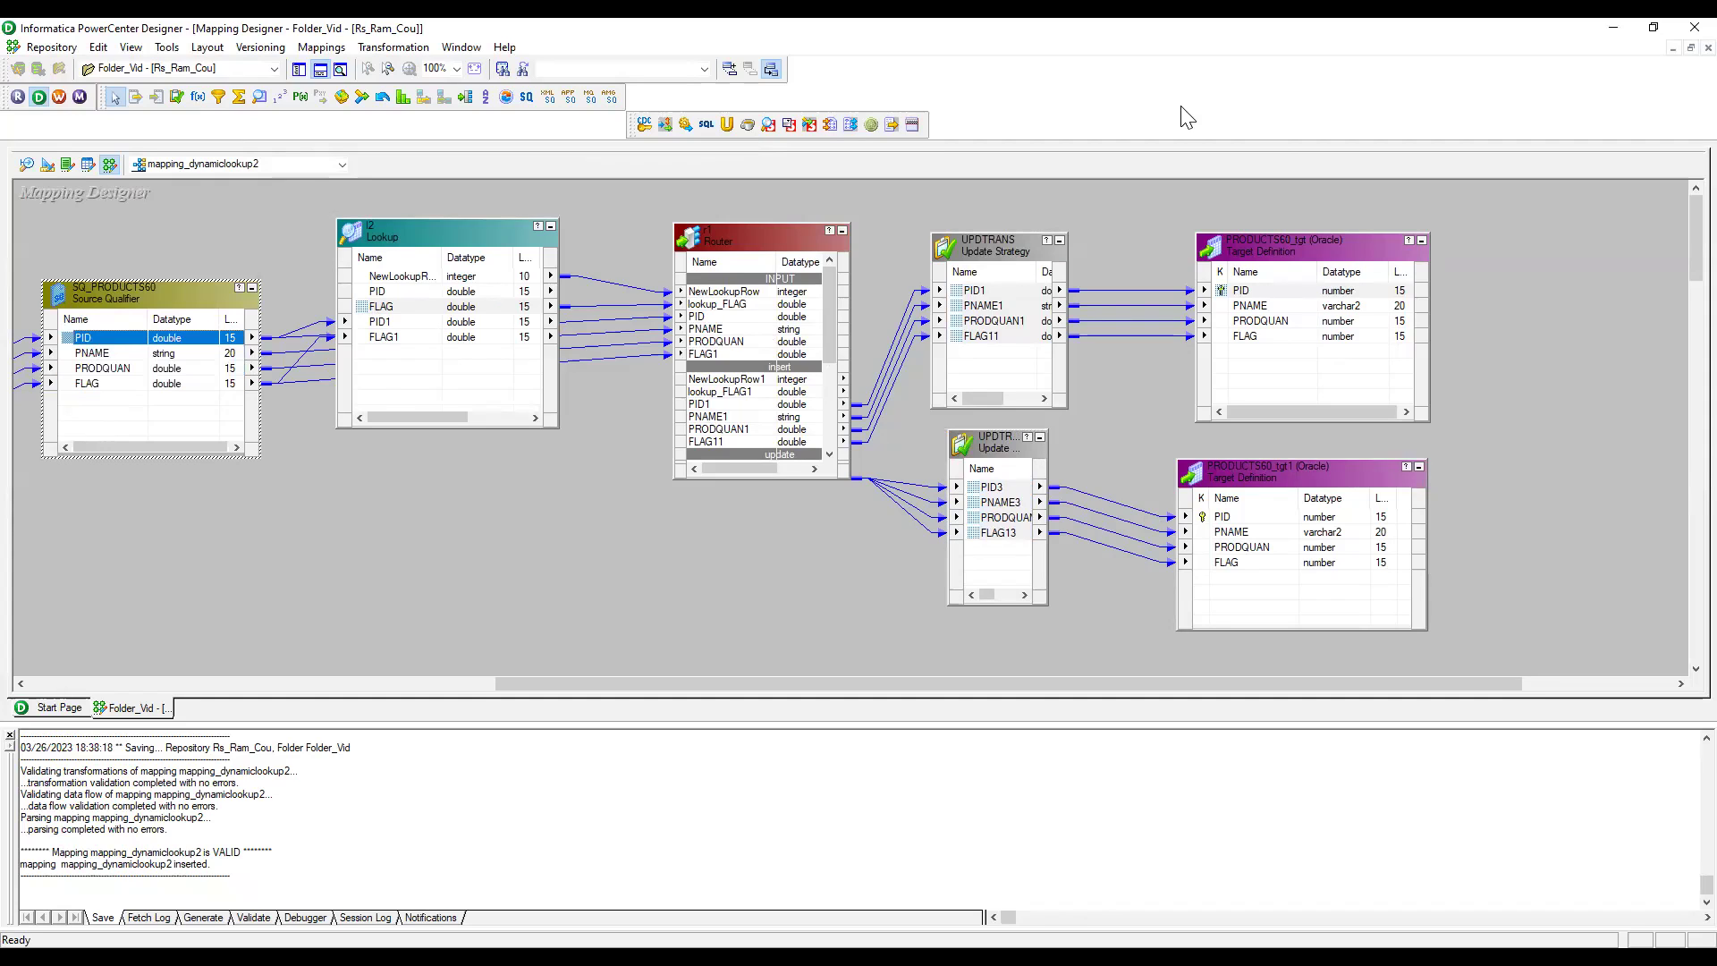
key(alt+Tab)
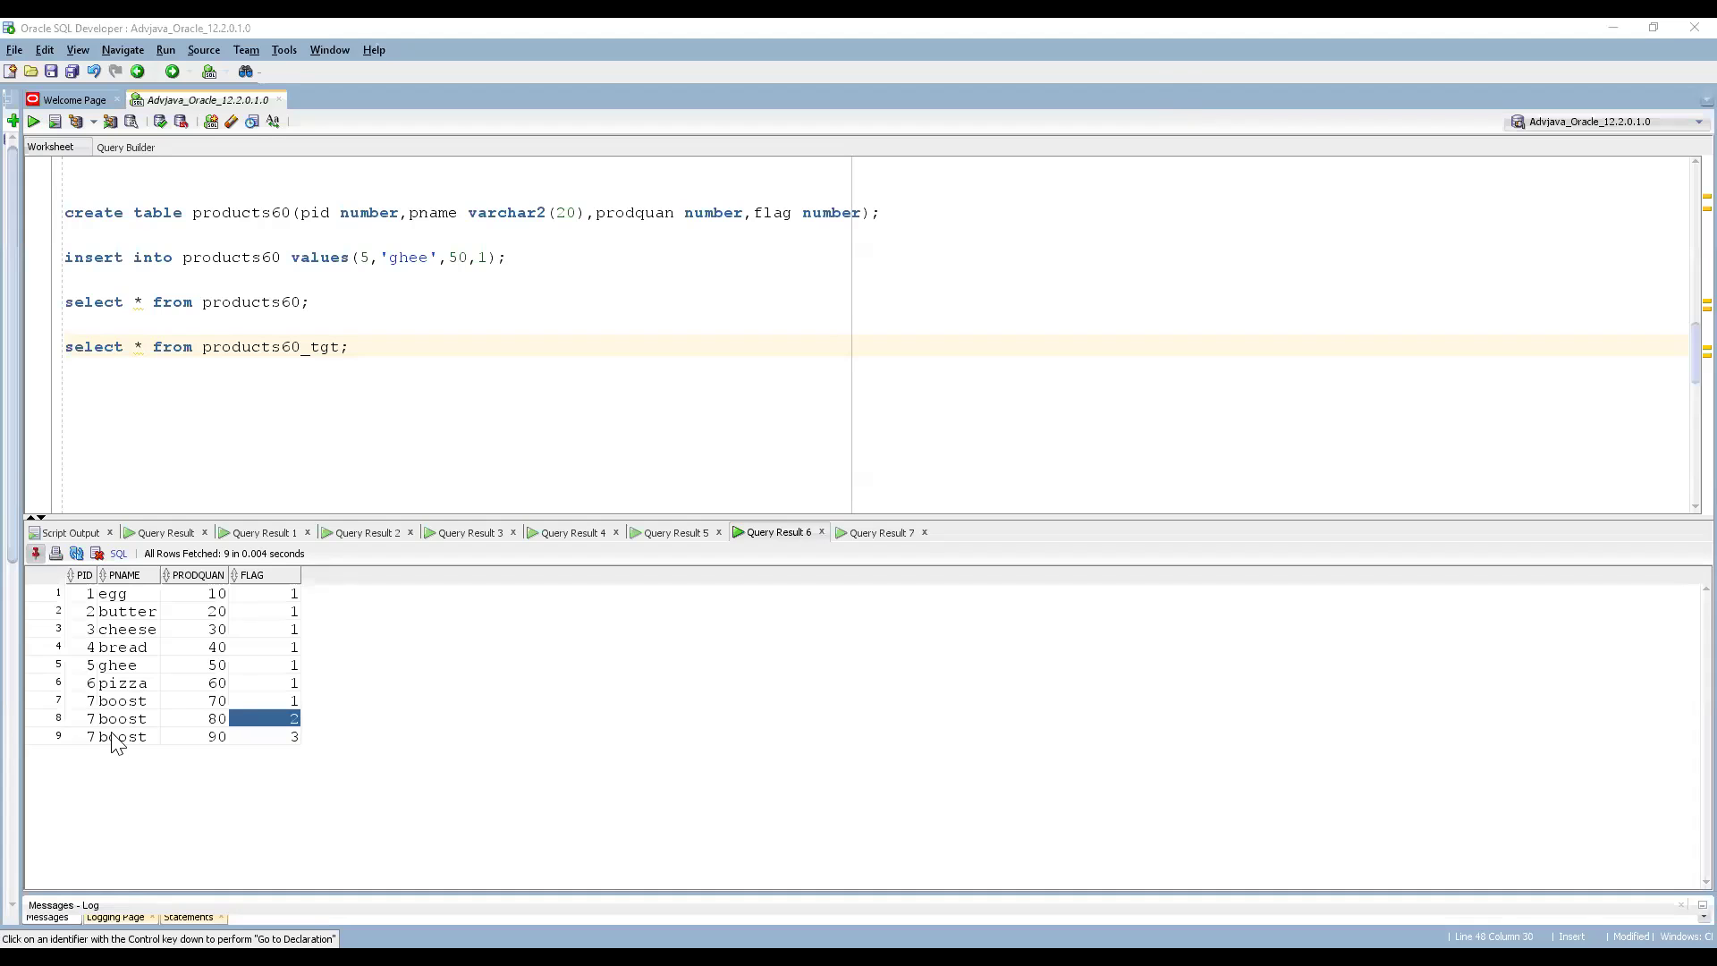
click(235, 747)
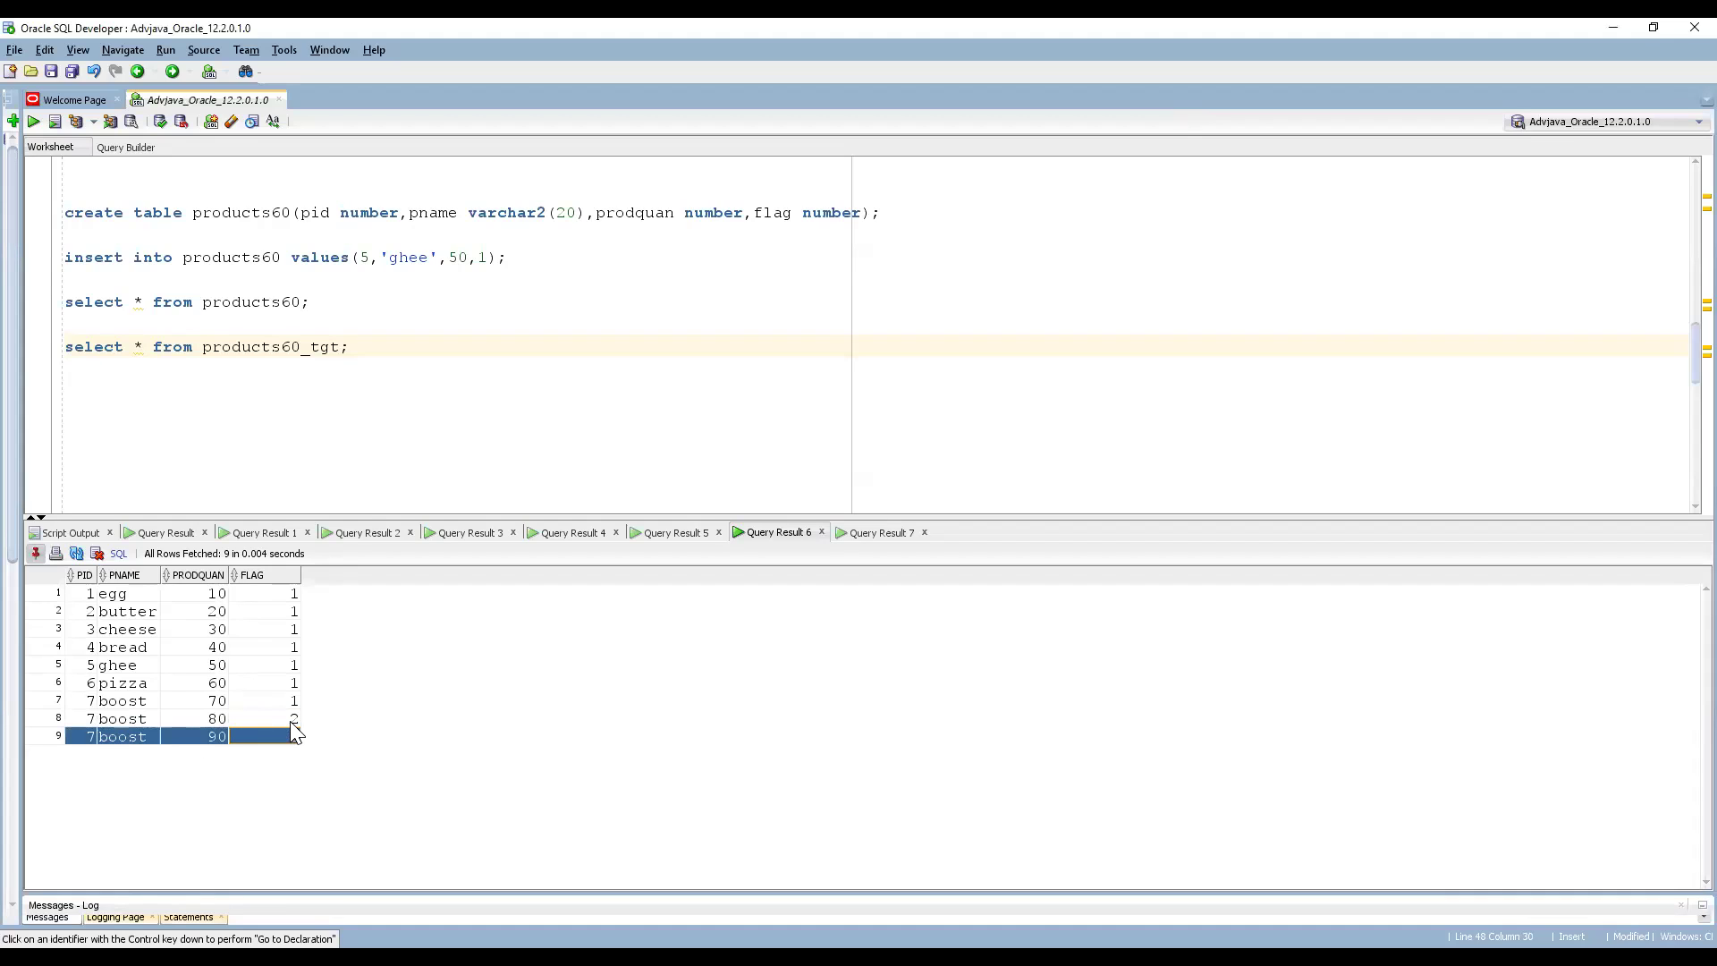
drag(294, 721, 206, 646)
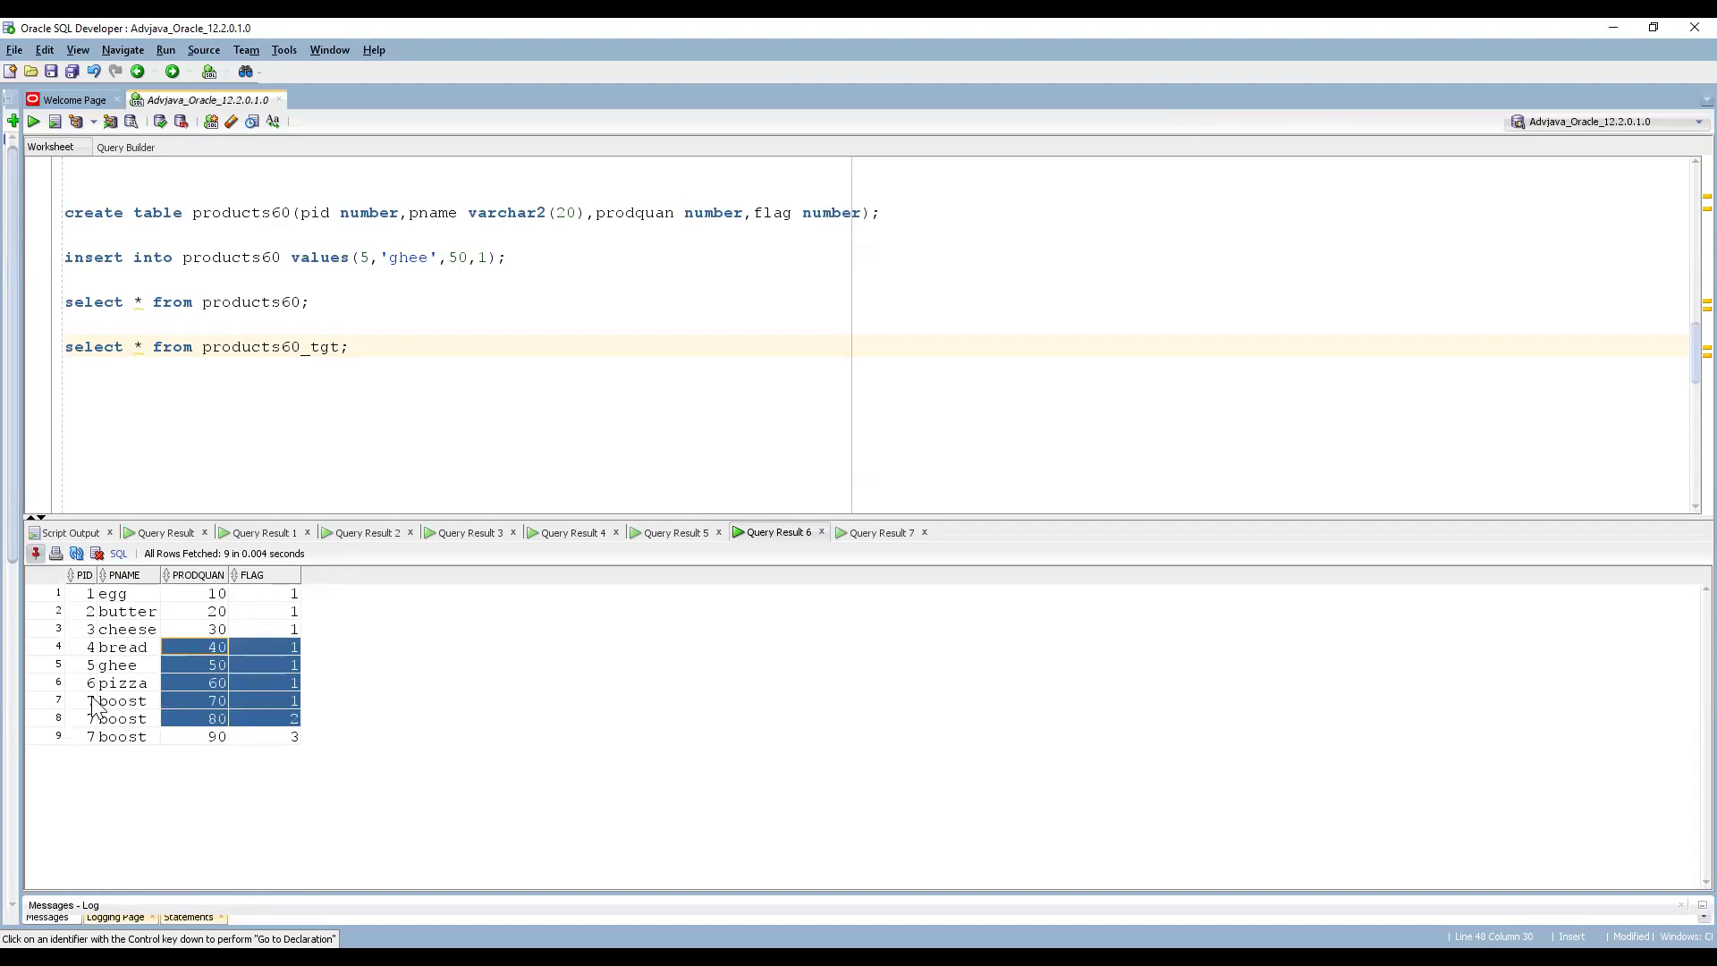
click(294, 722)
drag(84, 593, 295, 721)
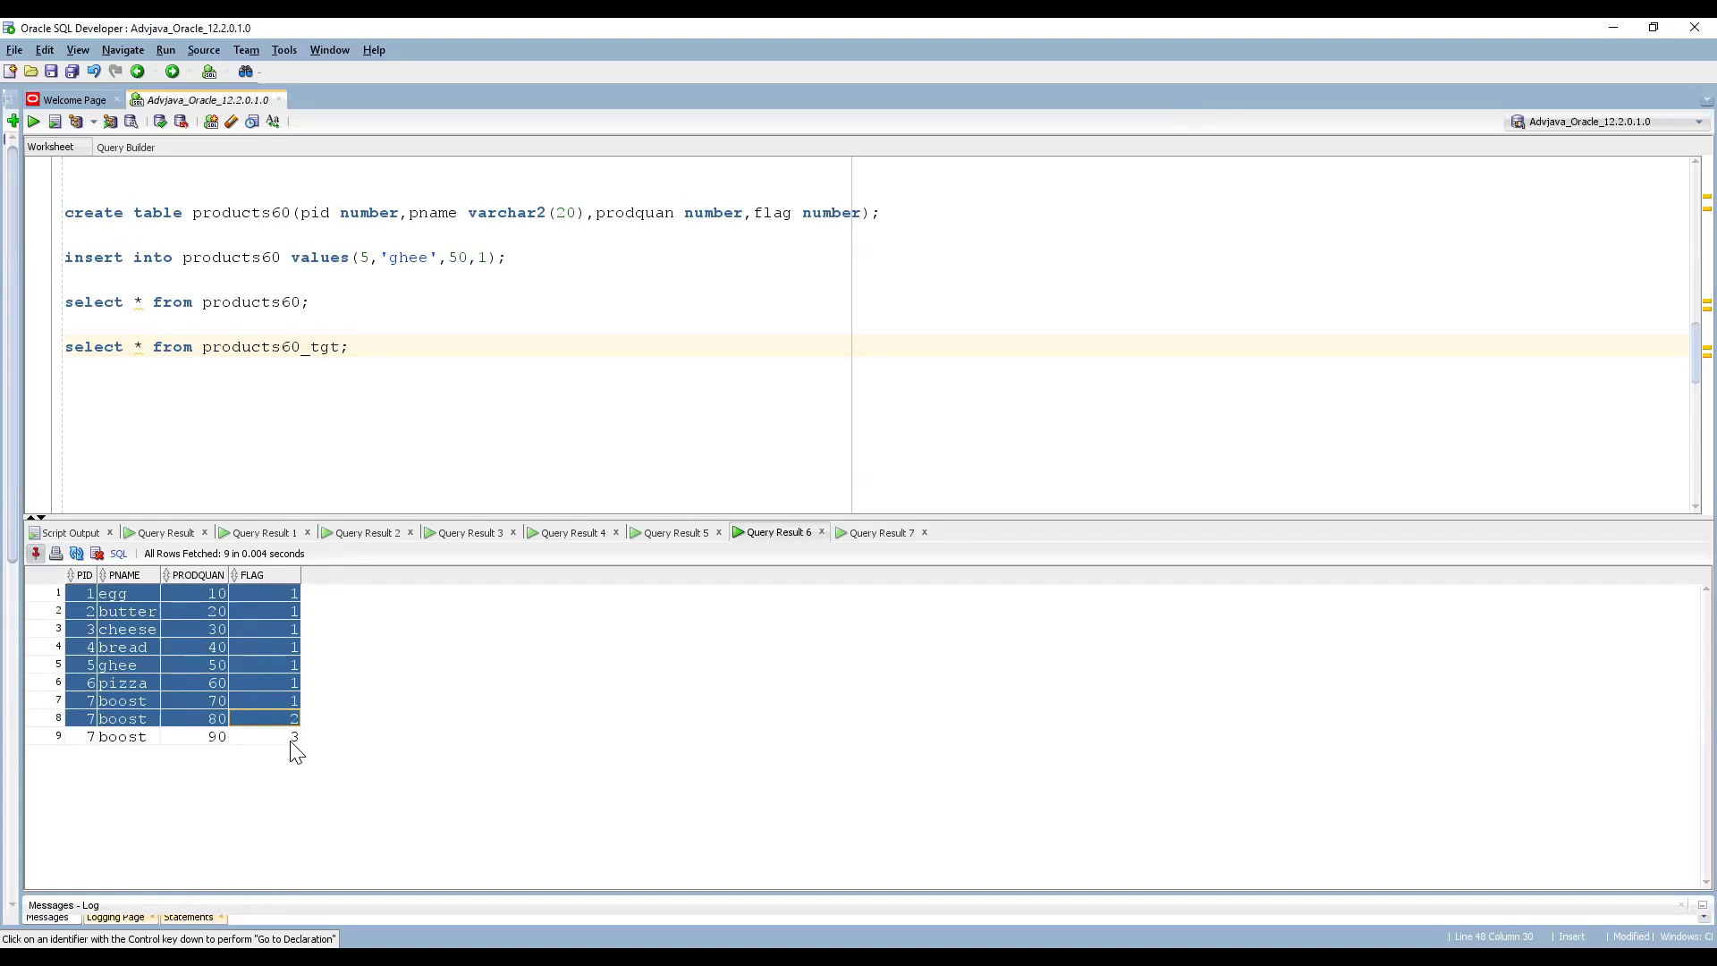
click(89, 738)
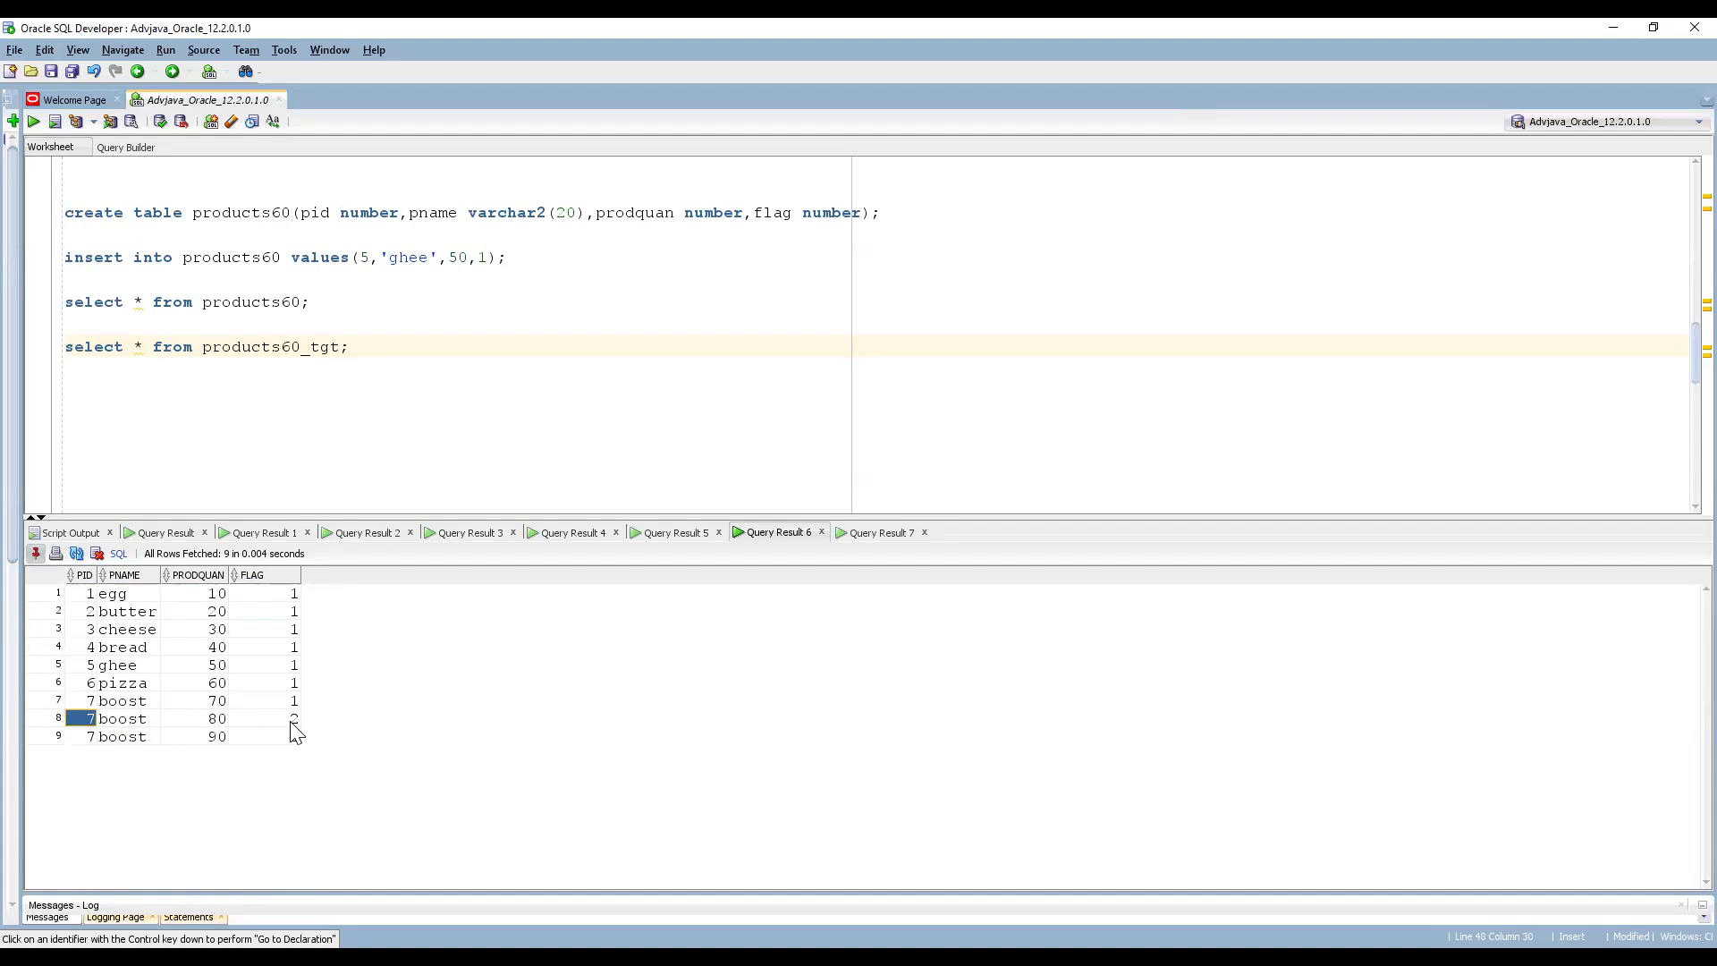
Compare the PID and FLAG values of the second and third boost rows.
click(86, 729)
click(82, 727)
click(282, 719)
key(Down)
click(285, 721)
click(285, 739)
text(3)
Inspect the third boost row's PID, PNAME, PRODQUAN and FLAG values.
drag(86, 737, 213, 743)
click(267, 742)
drag(90, 742, 298, 750)
click(273, 741)
click(199, 737)
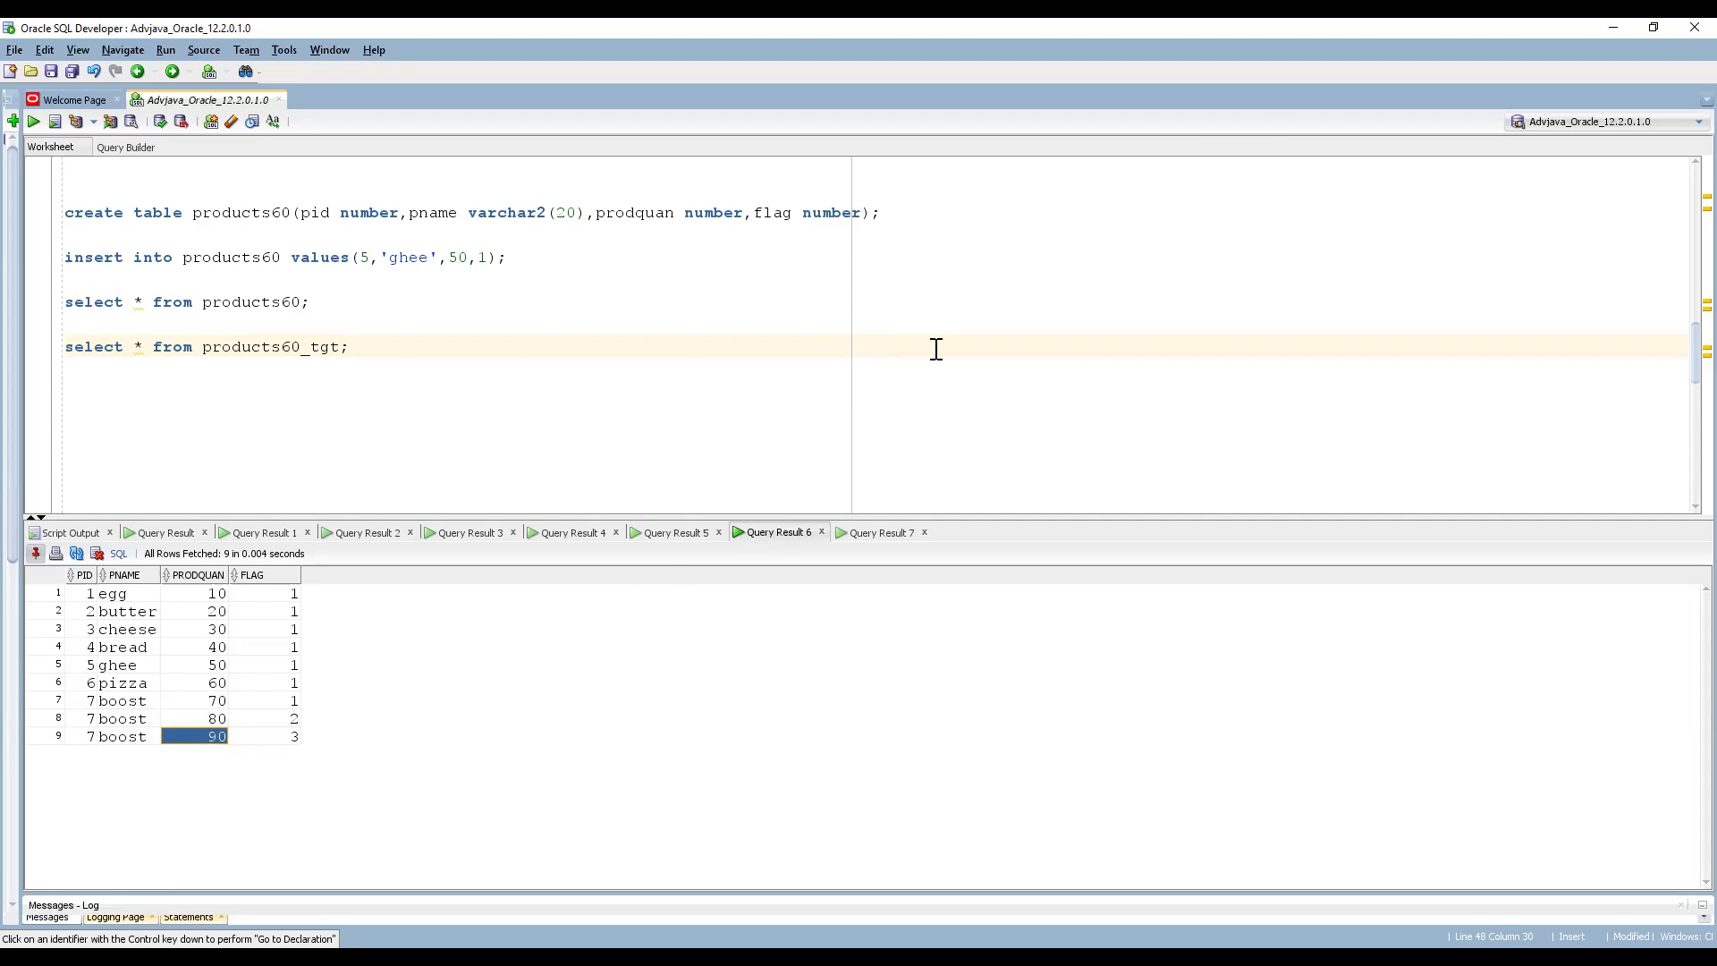
Return to PowerCenter Designer and check the update group's filter condition in router r1.
key(alt+Tab)
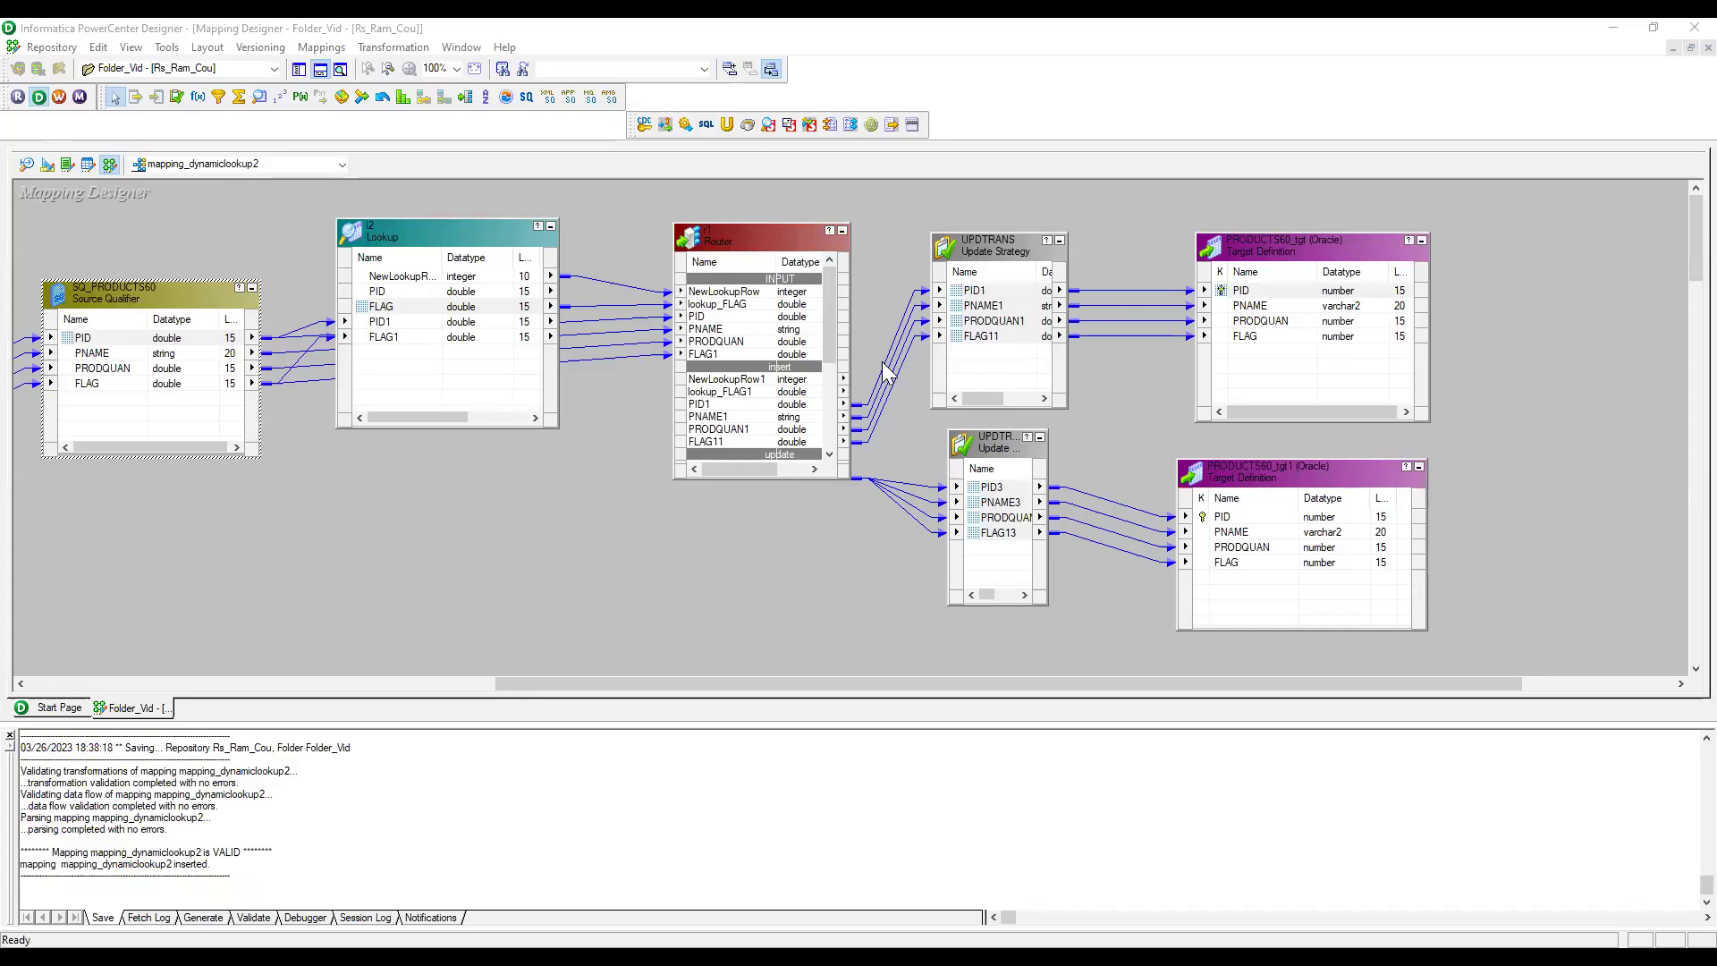
double_click(756, 240)
click(540, 272)
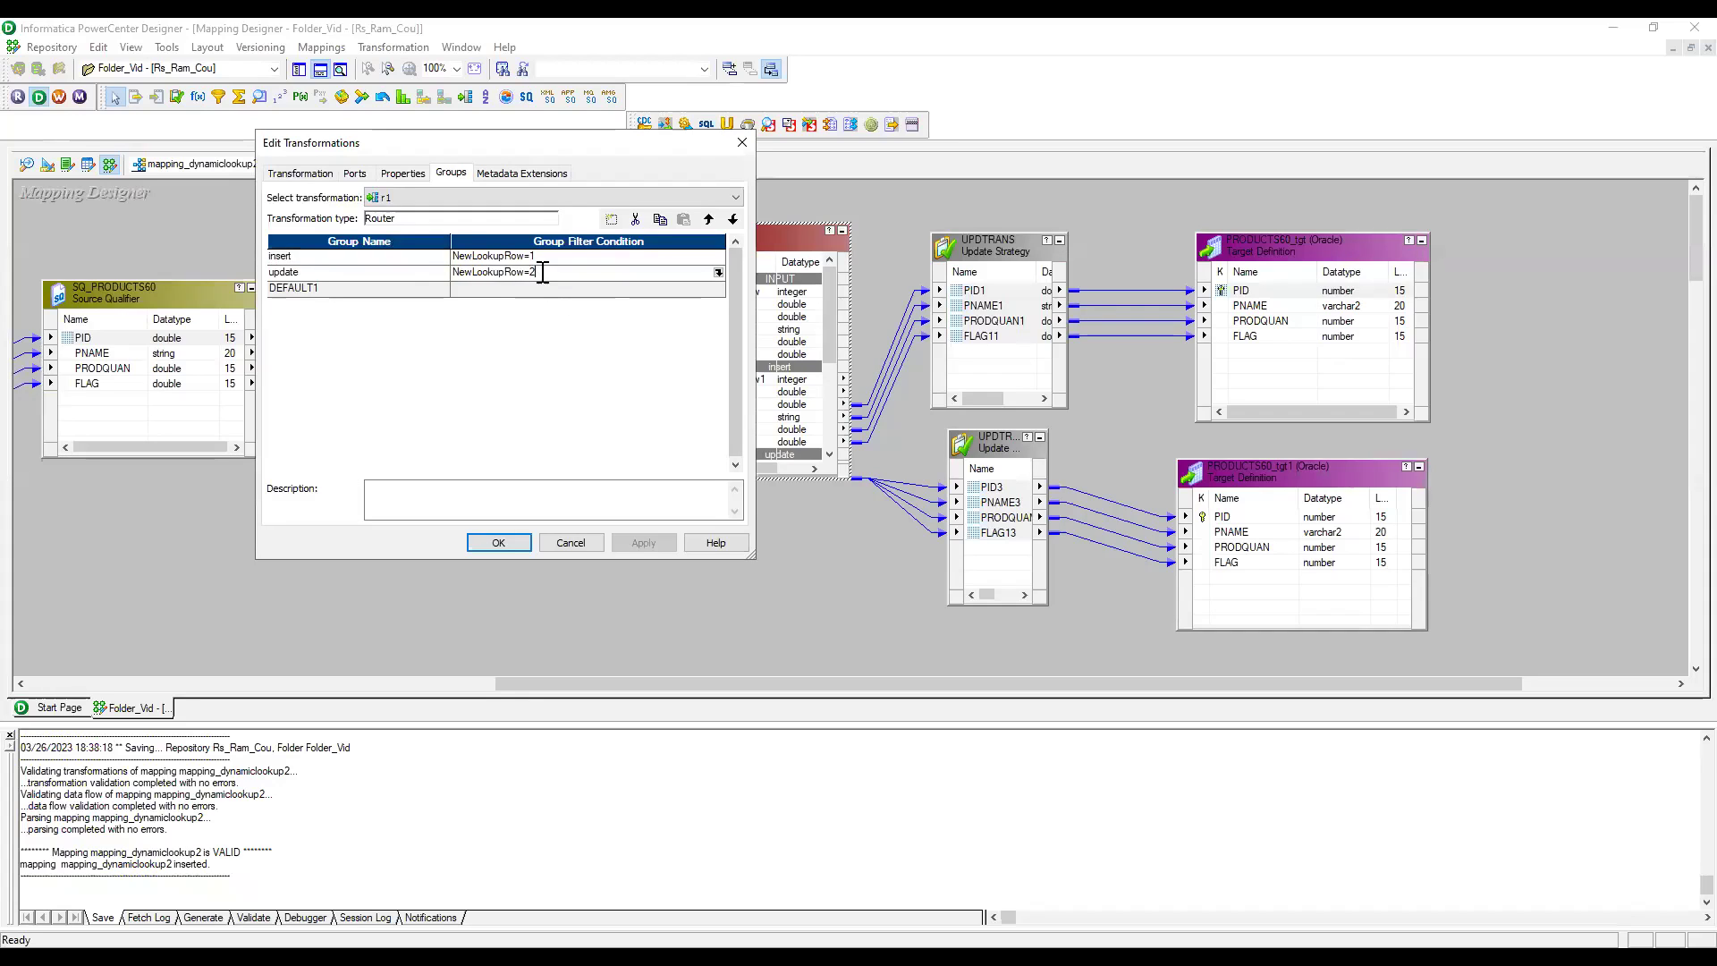
click(499, 543)
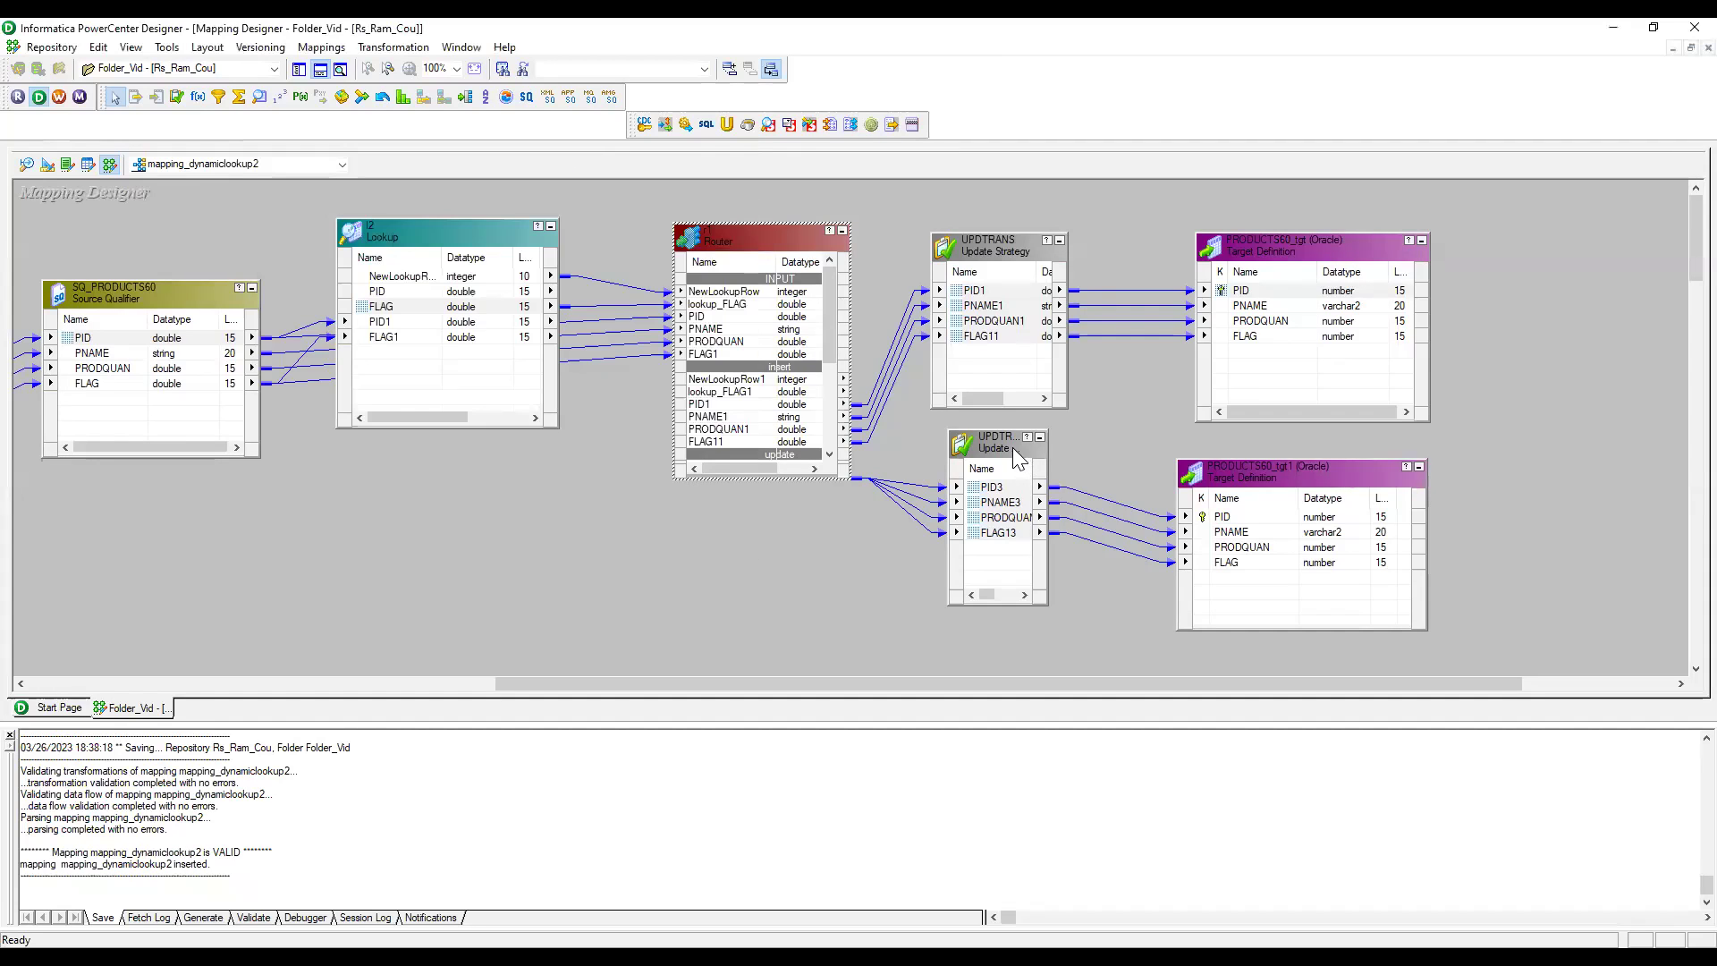
Check the update strategy expression of UPDTRANS1 and move the PRODUCTS60_tgt1 target slightly farther from it on the canvas.
drag(1012, 447, 1037, 454)
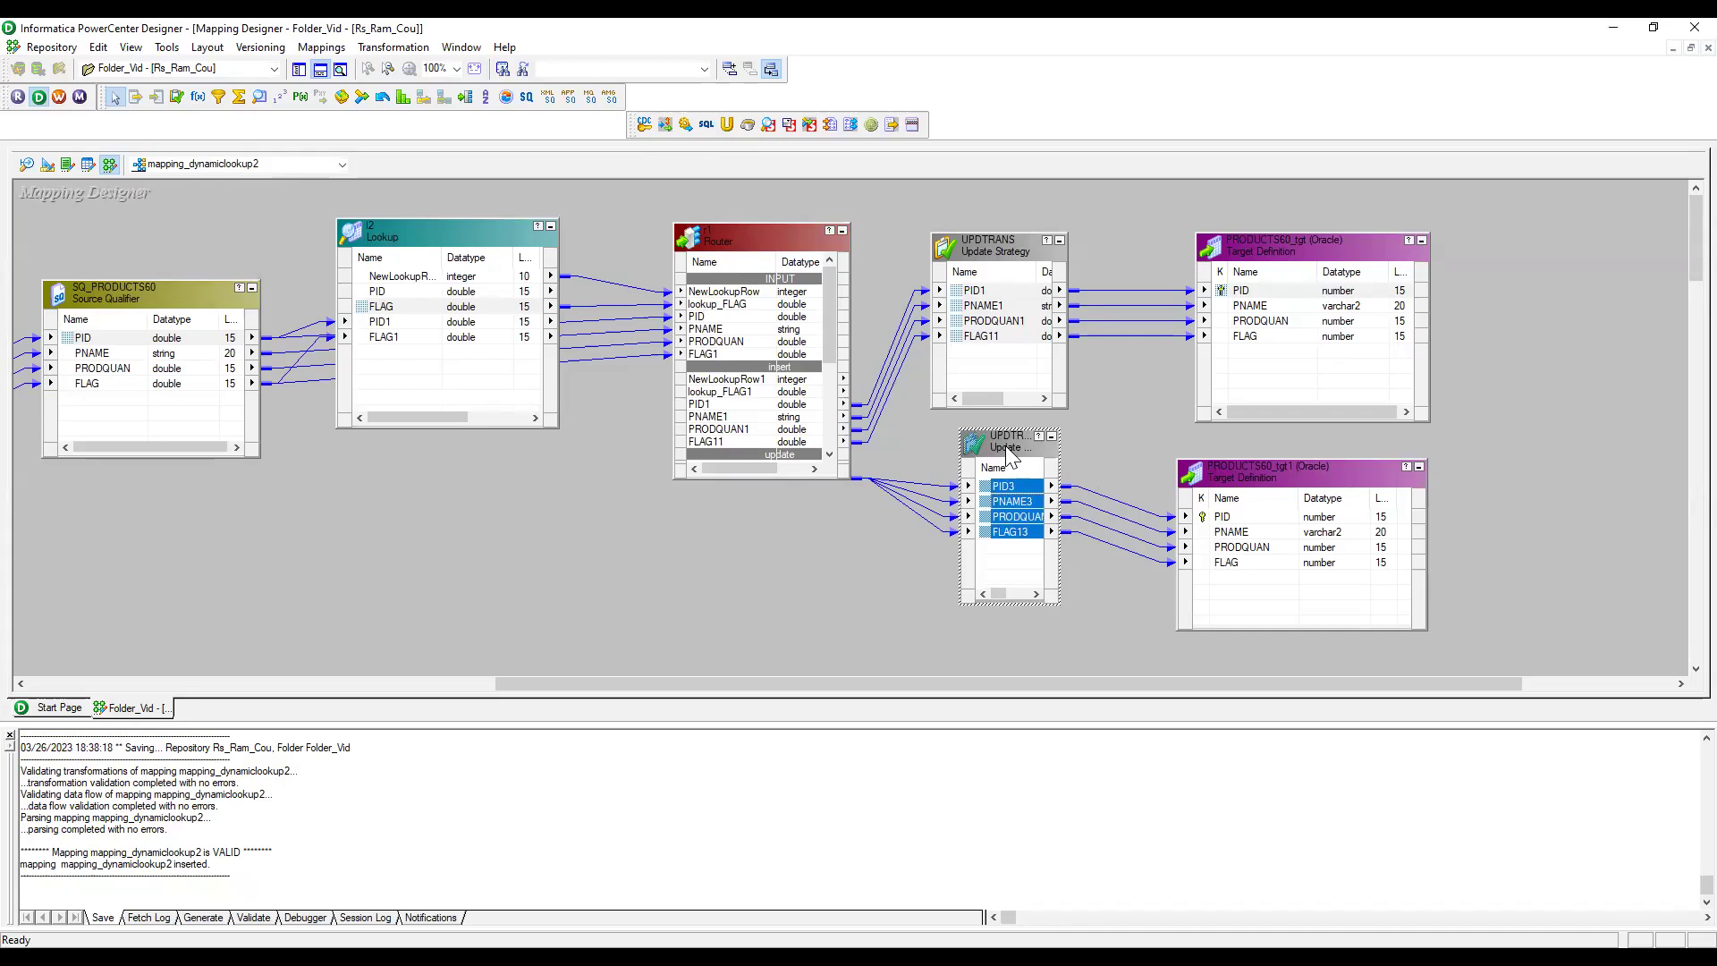
double_click(1005, 445)
click(402, 173)
click(459, 251)
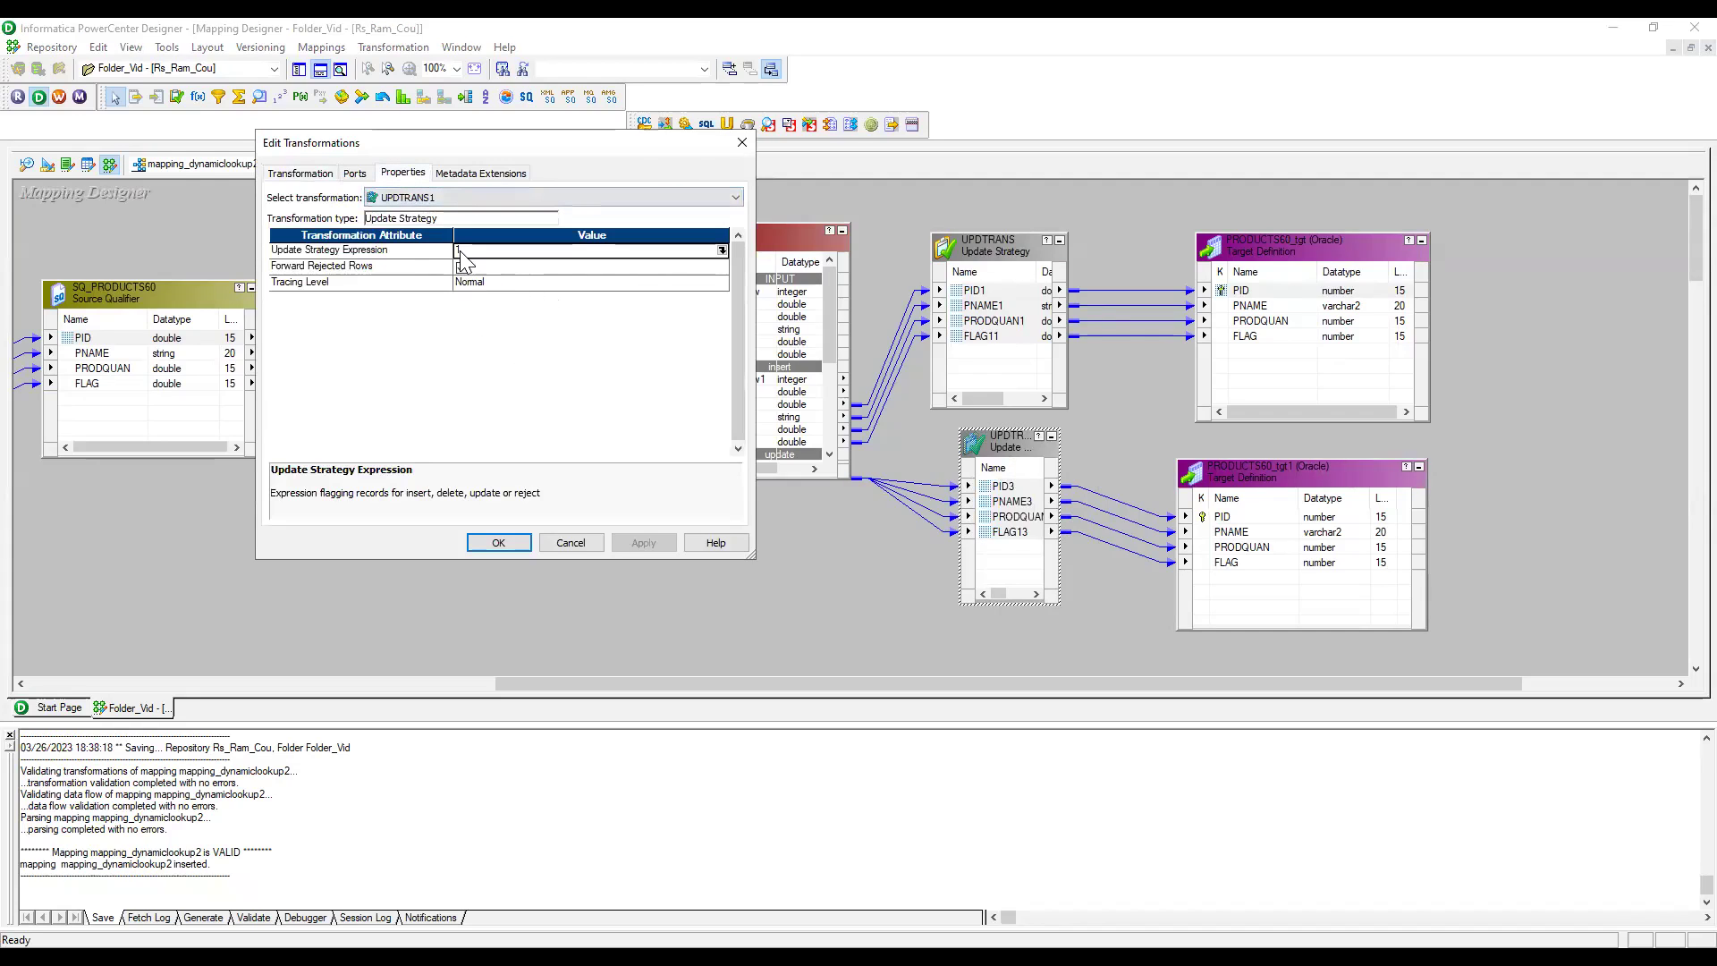
click(498, 543)
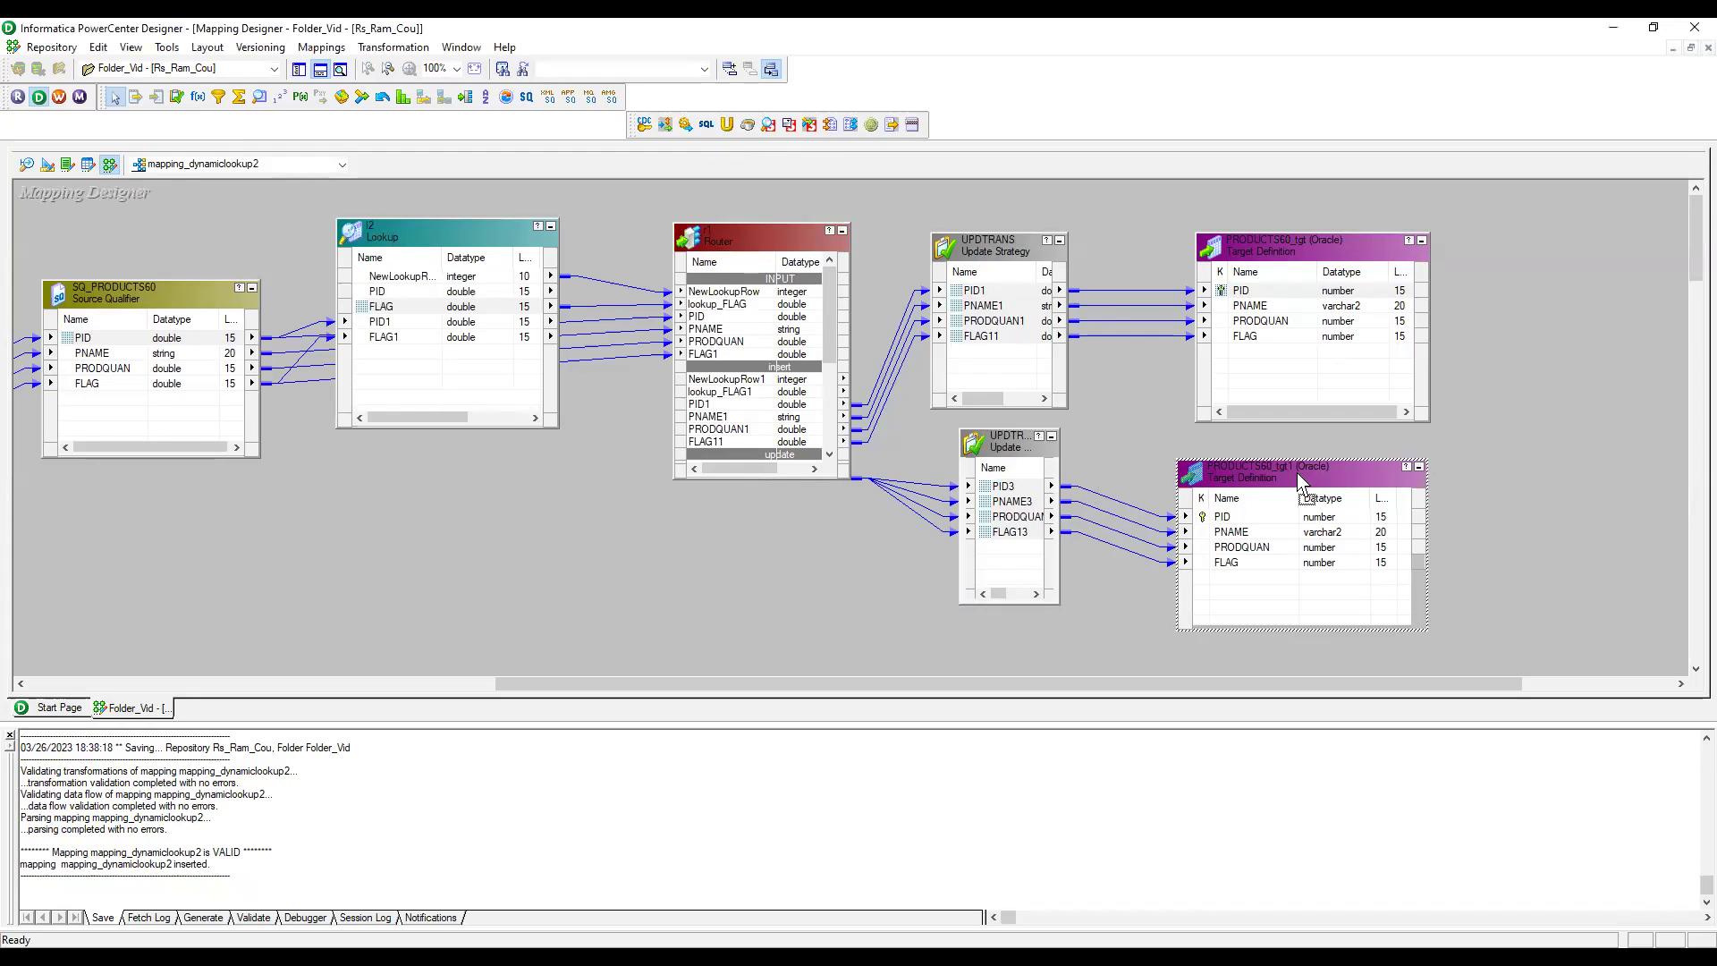
drag(1224, 458, 1290, 438)
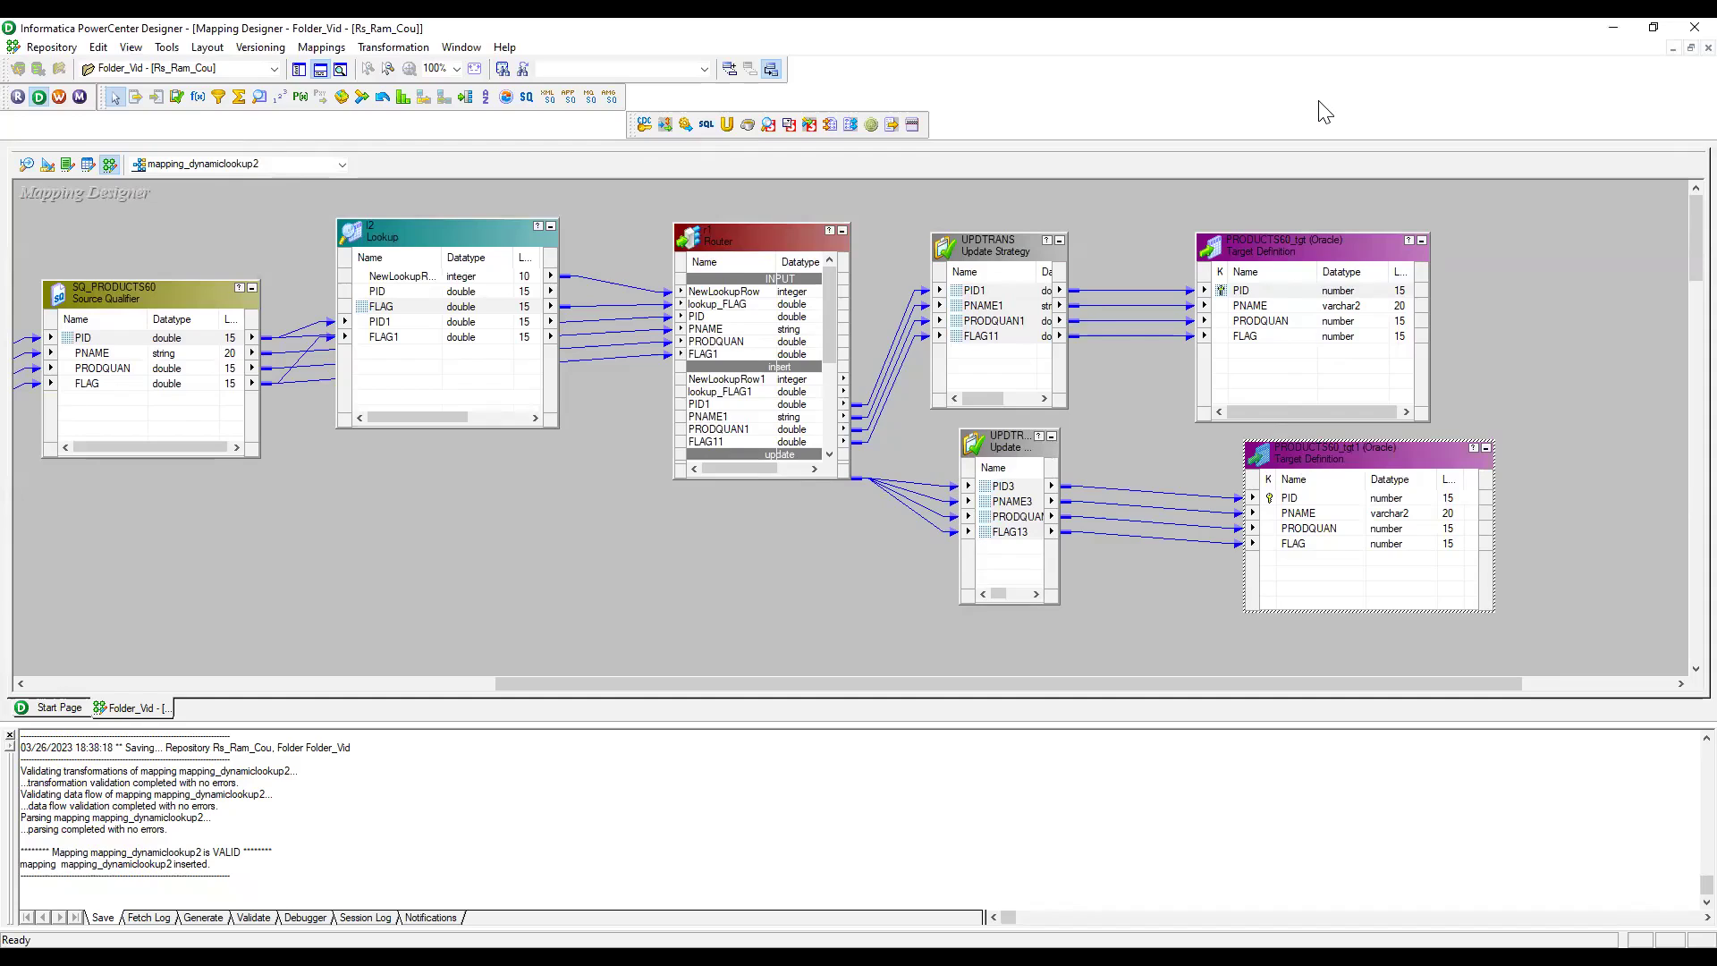
Switch to SQL Developer and rerun the query select * from products60_tgt.
key(alt+Tab)
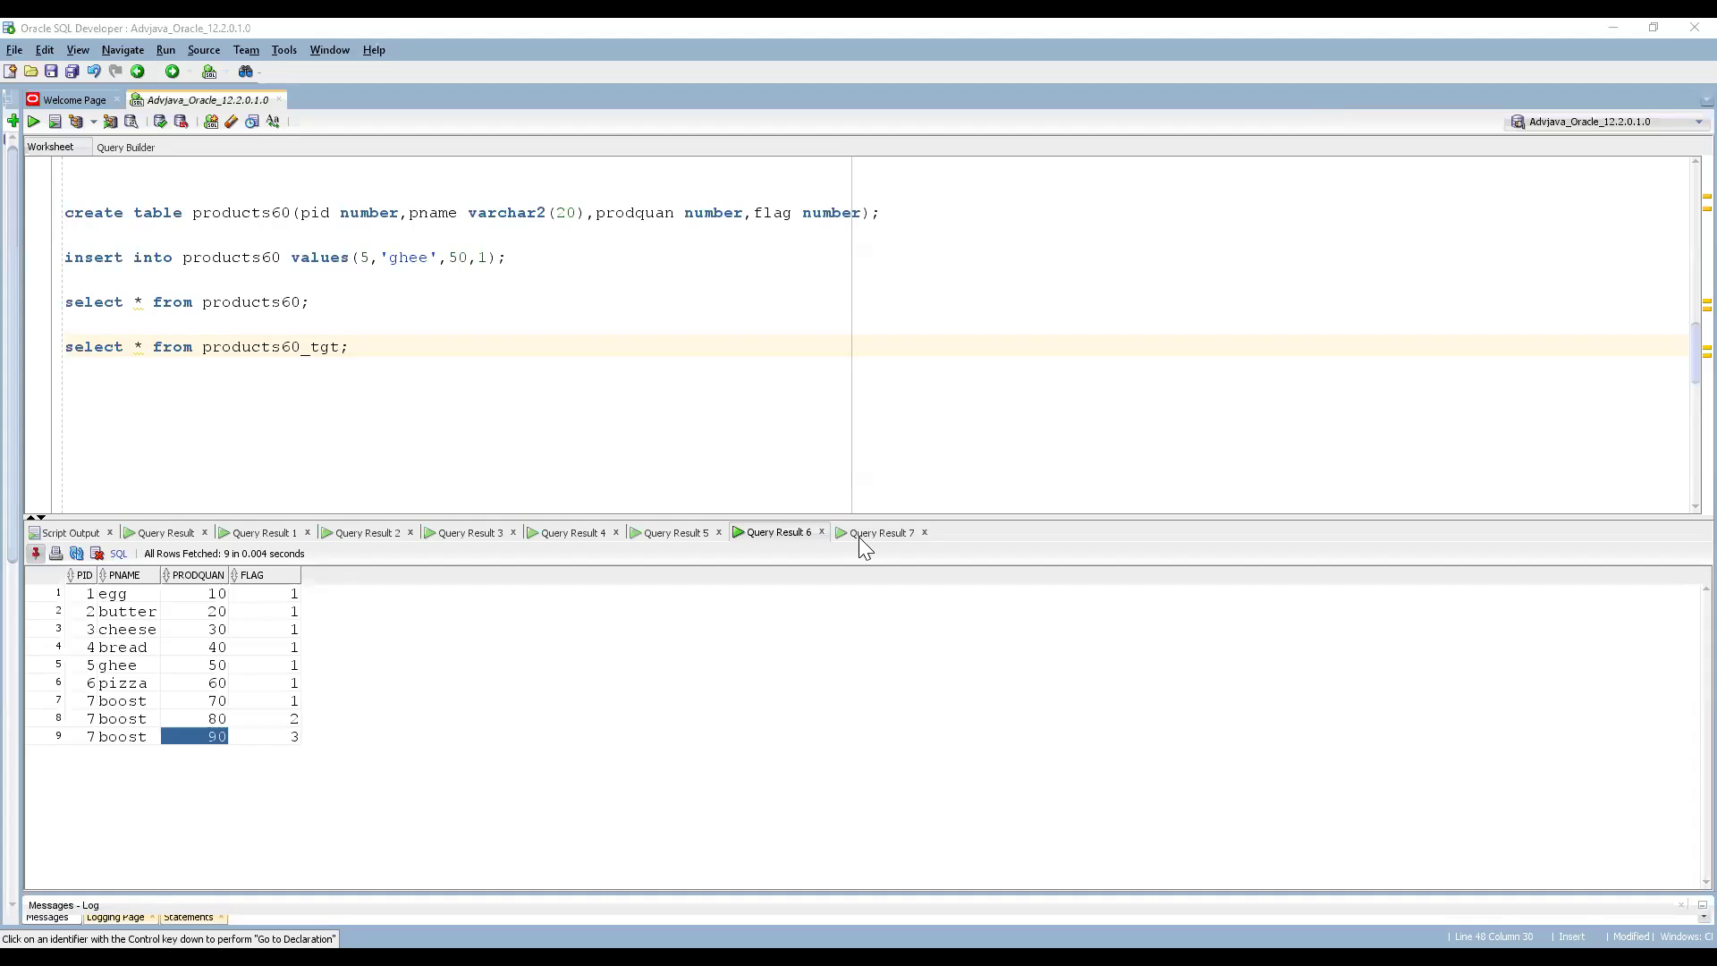
key(ctrl+Return)
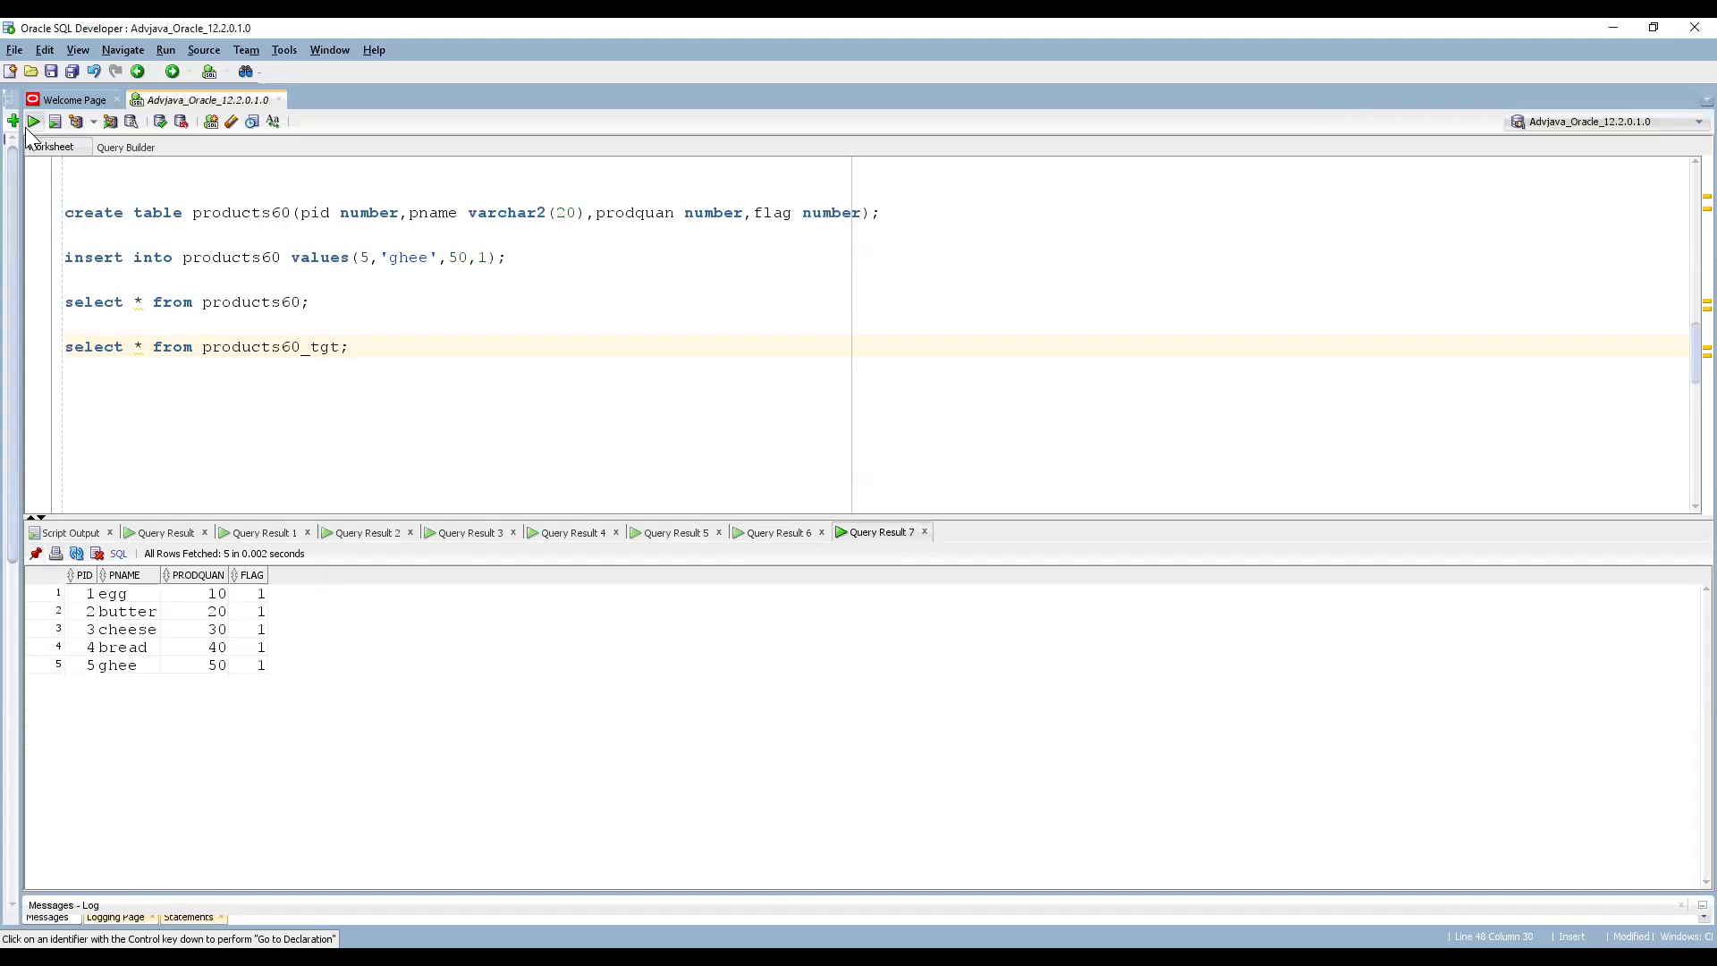
key(ctrl+Return)
scroll(448, 394, up, 1)
scroll(445, 398, down, 1)
key(ctrl+Return)
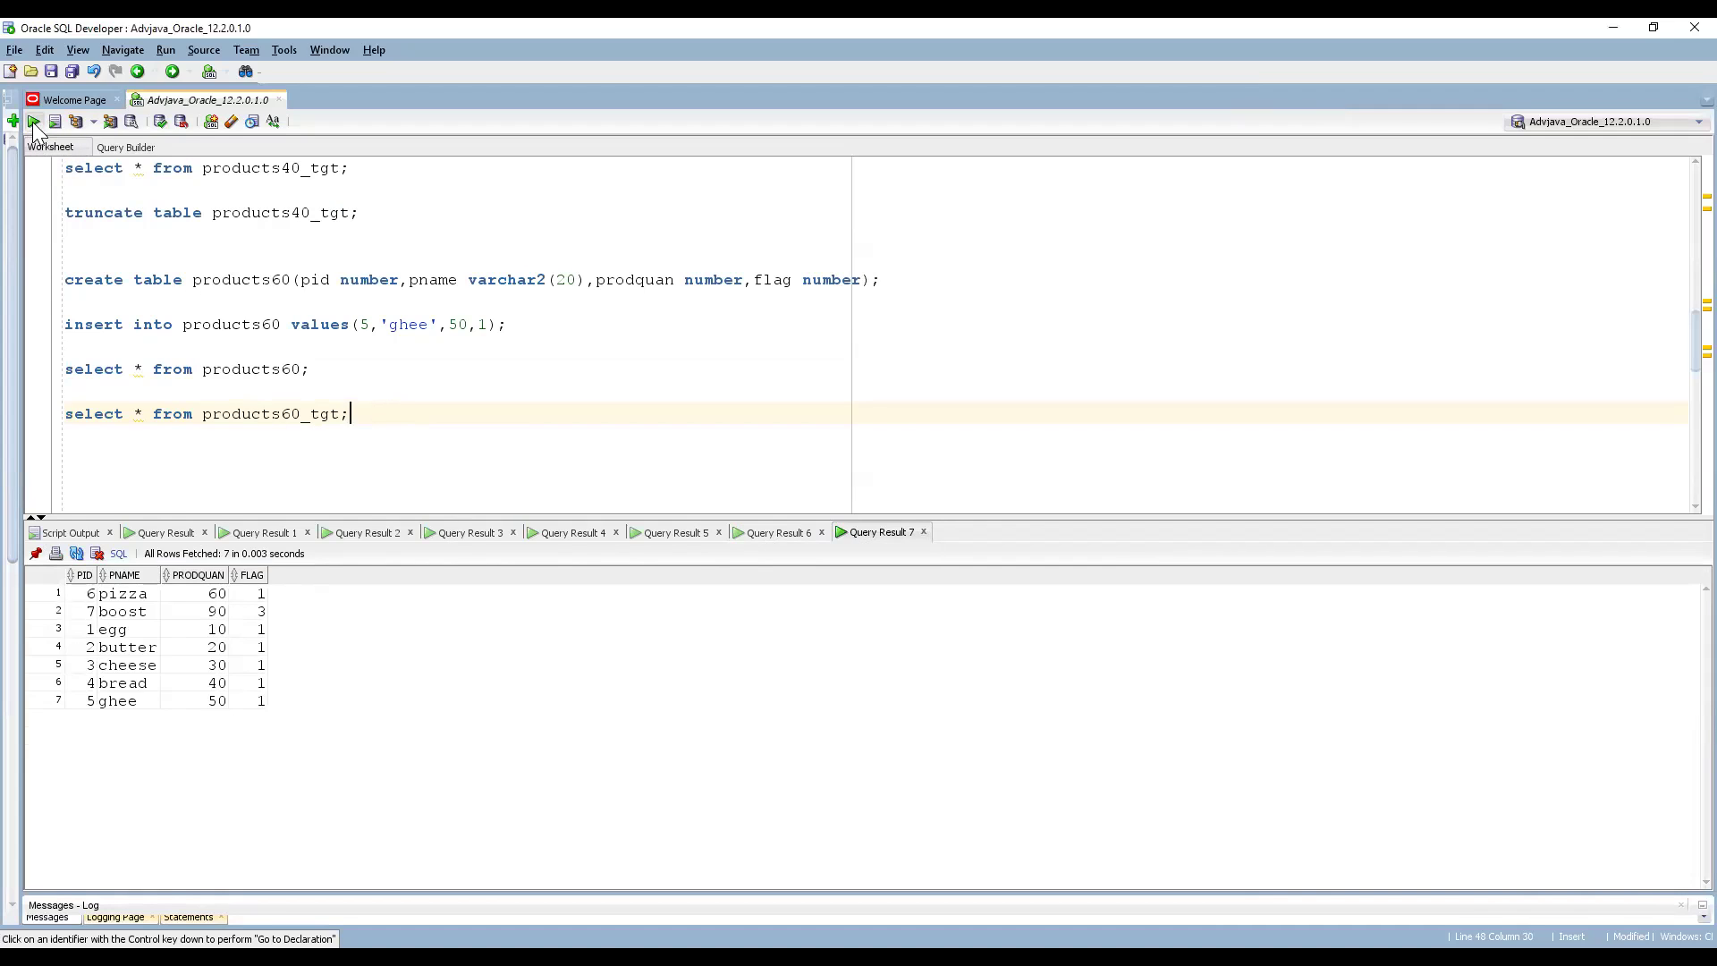
key(ctrl+Return)
Inspect the egg to ghee rows and the pizza row in the products60_tgt result.
click(98, 636)
drag(159, 655, 260, 706)
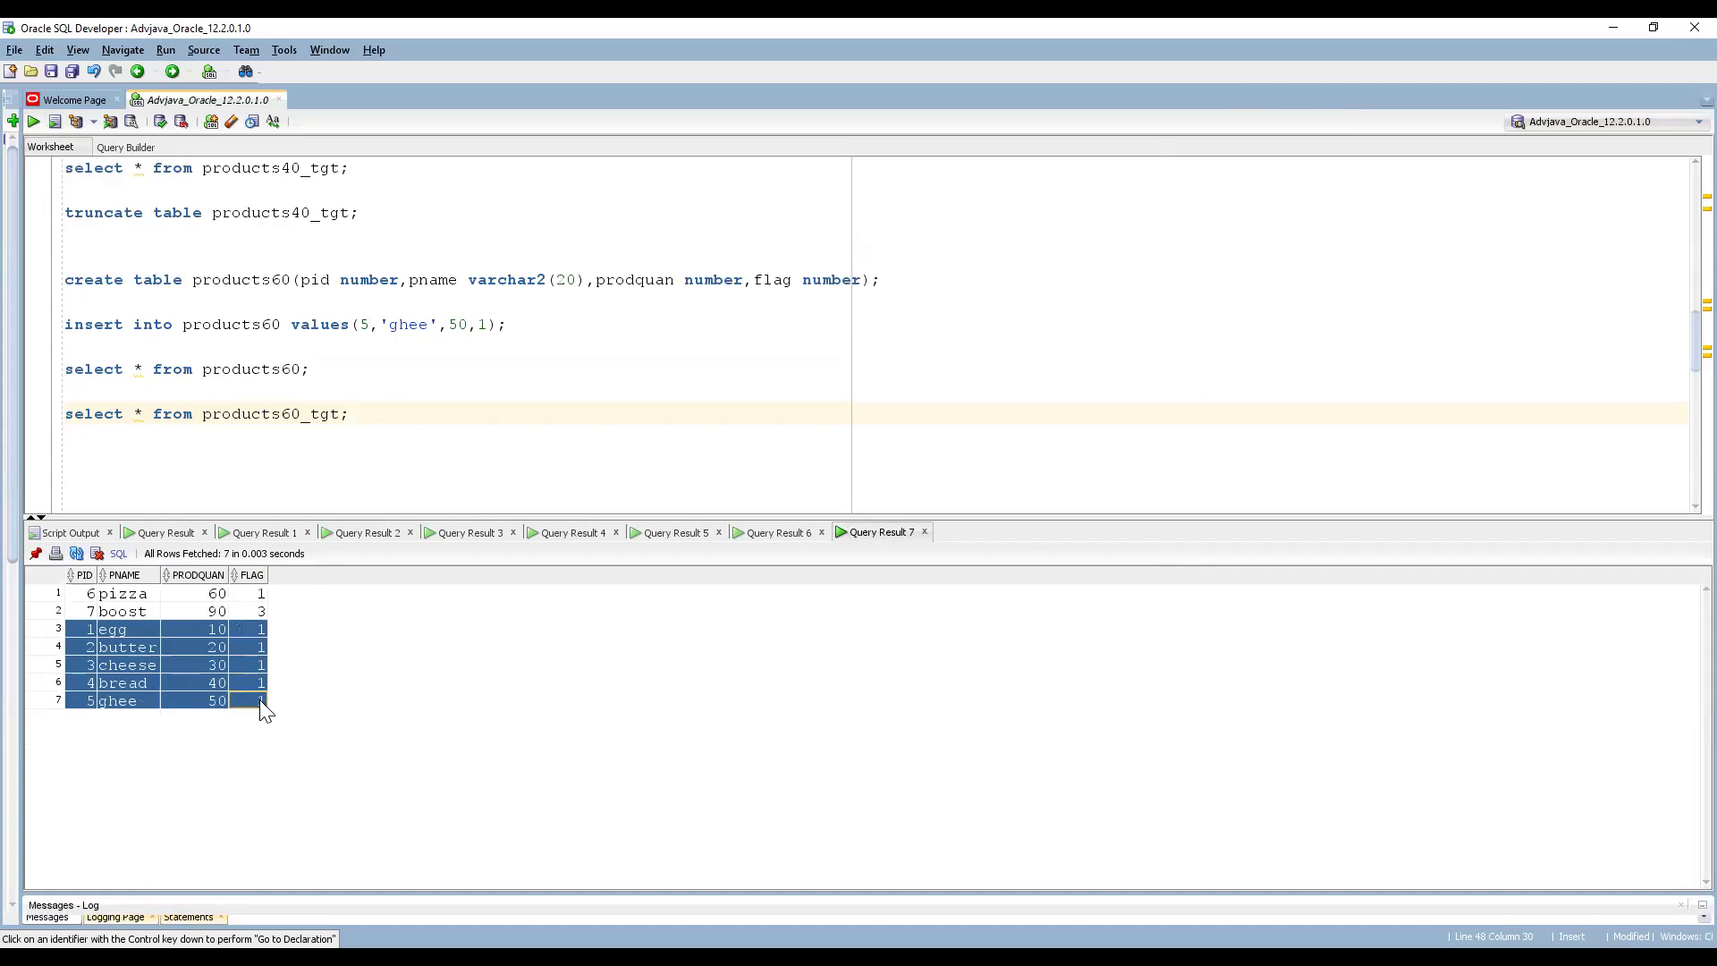
drag(92, 596, 259, 597)
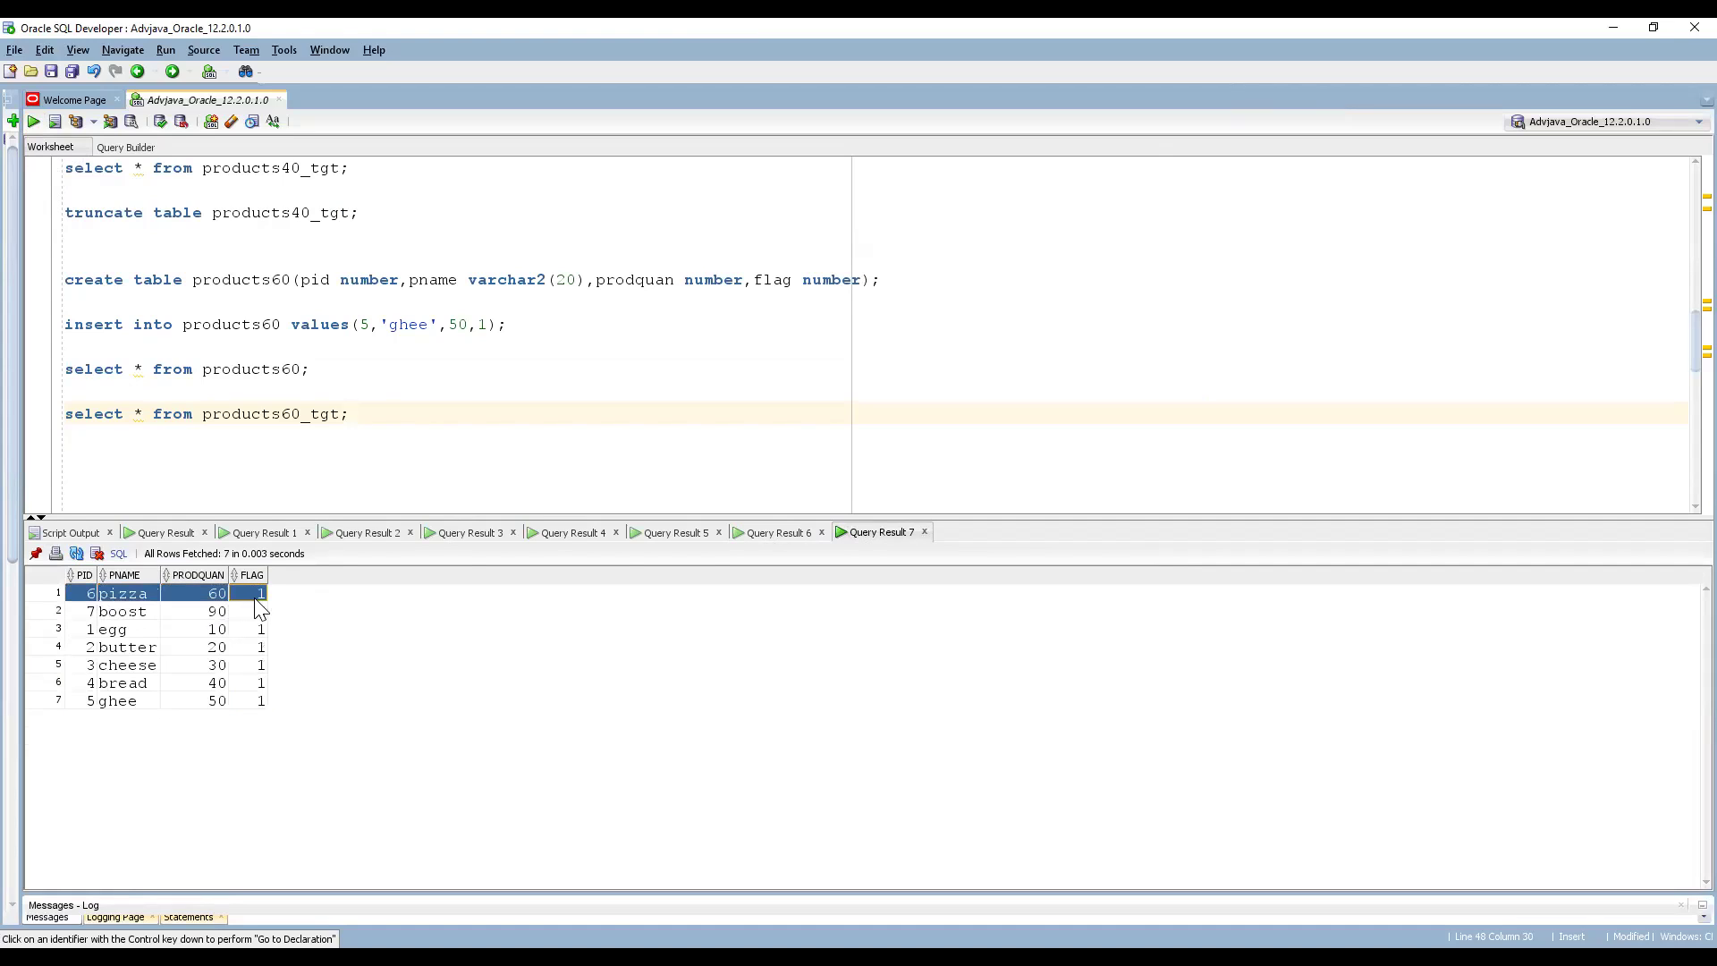
Check the pizza row's PRODQUAN and FLAG values in the products60 source result.
click(751, 535)
drag(90, 684, 288, 695)
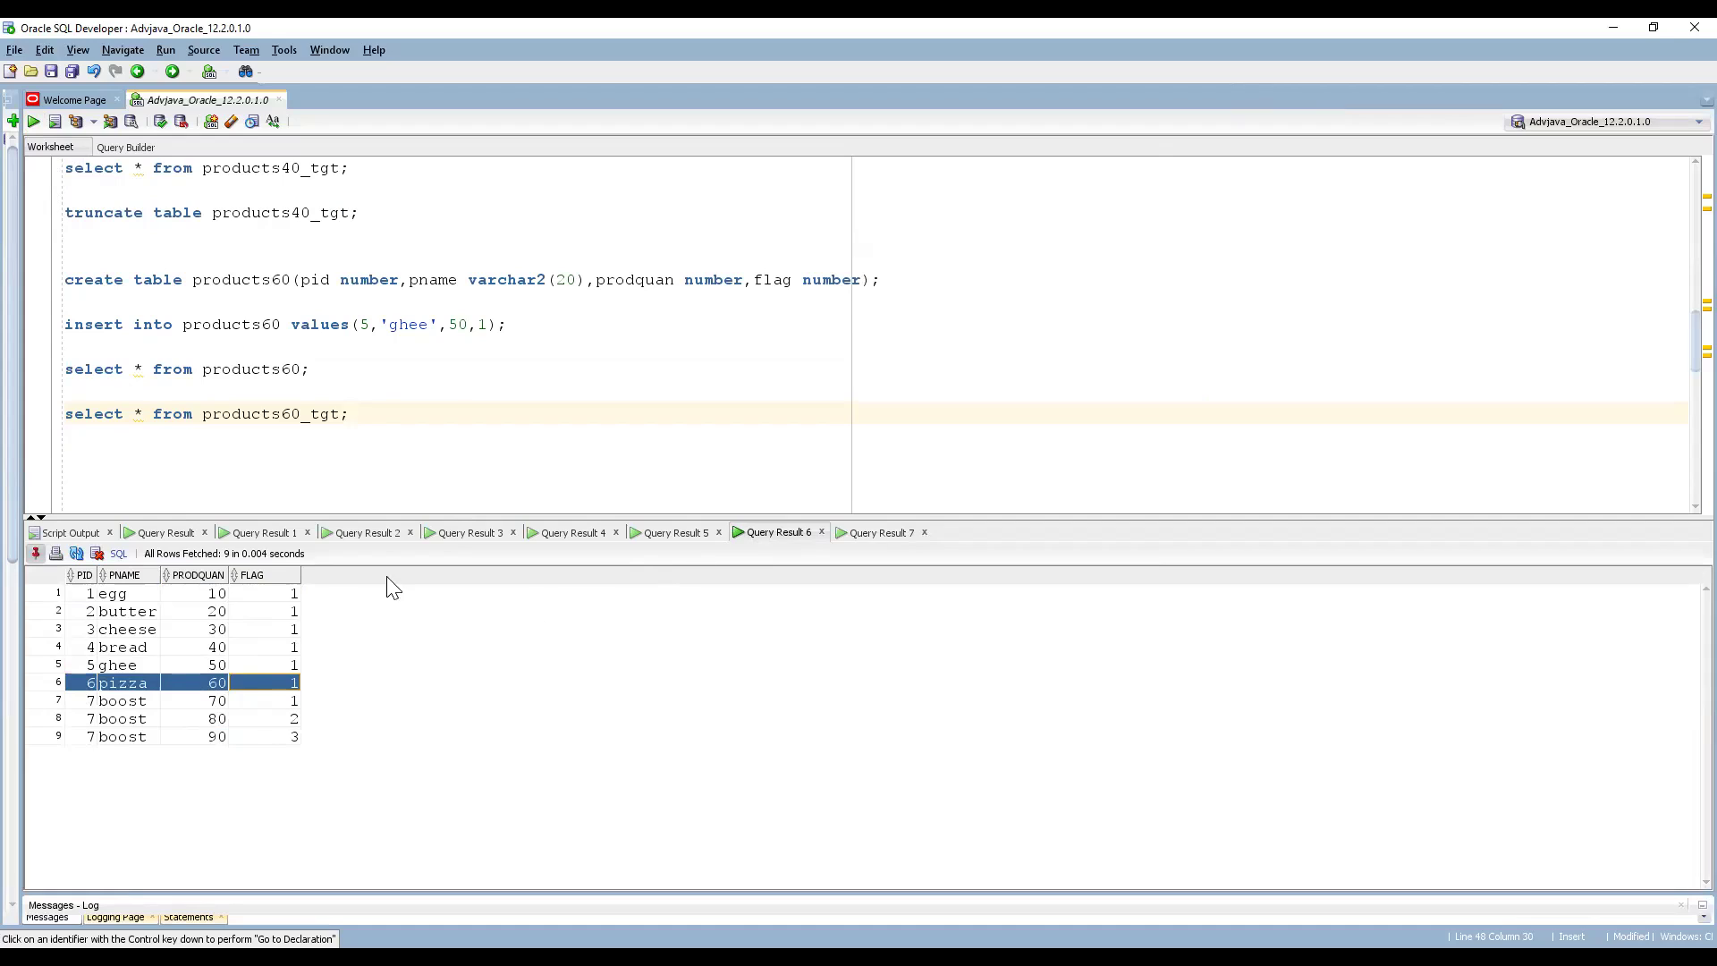
click(261, 682)
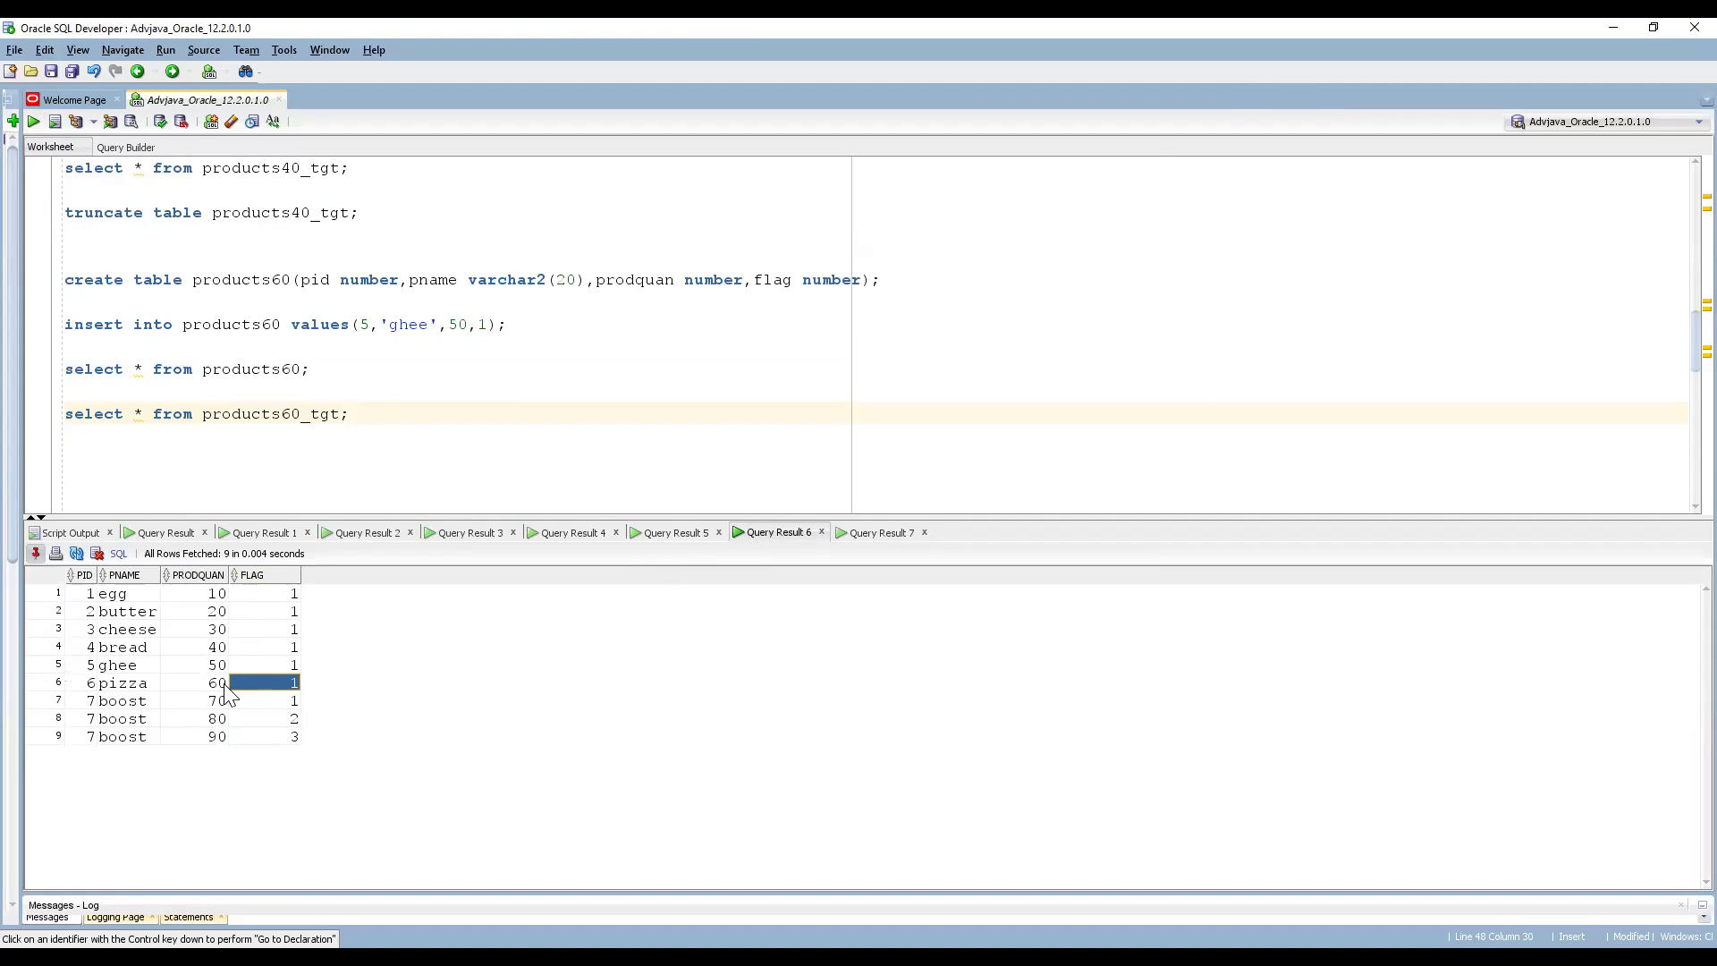
click(218, 684)
Compare the boost row in the products60_tgt result with the three boost rows in the products60 result.
click(877, 532)
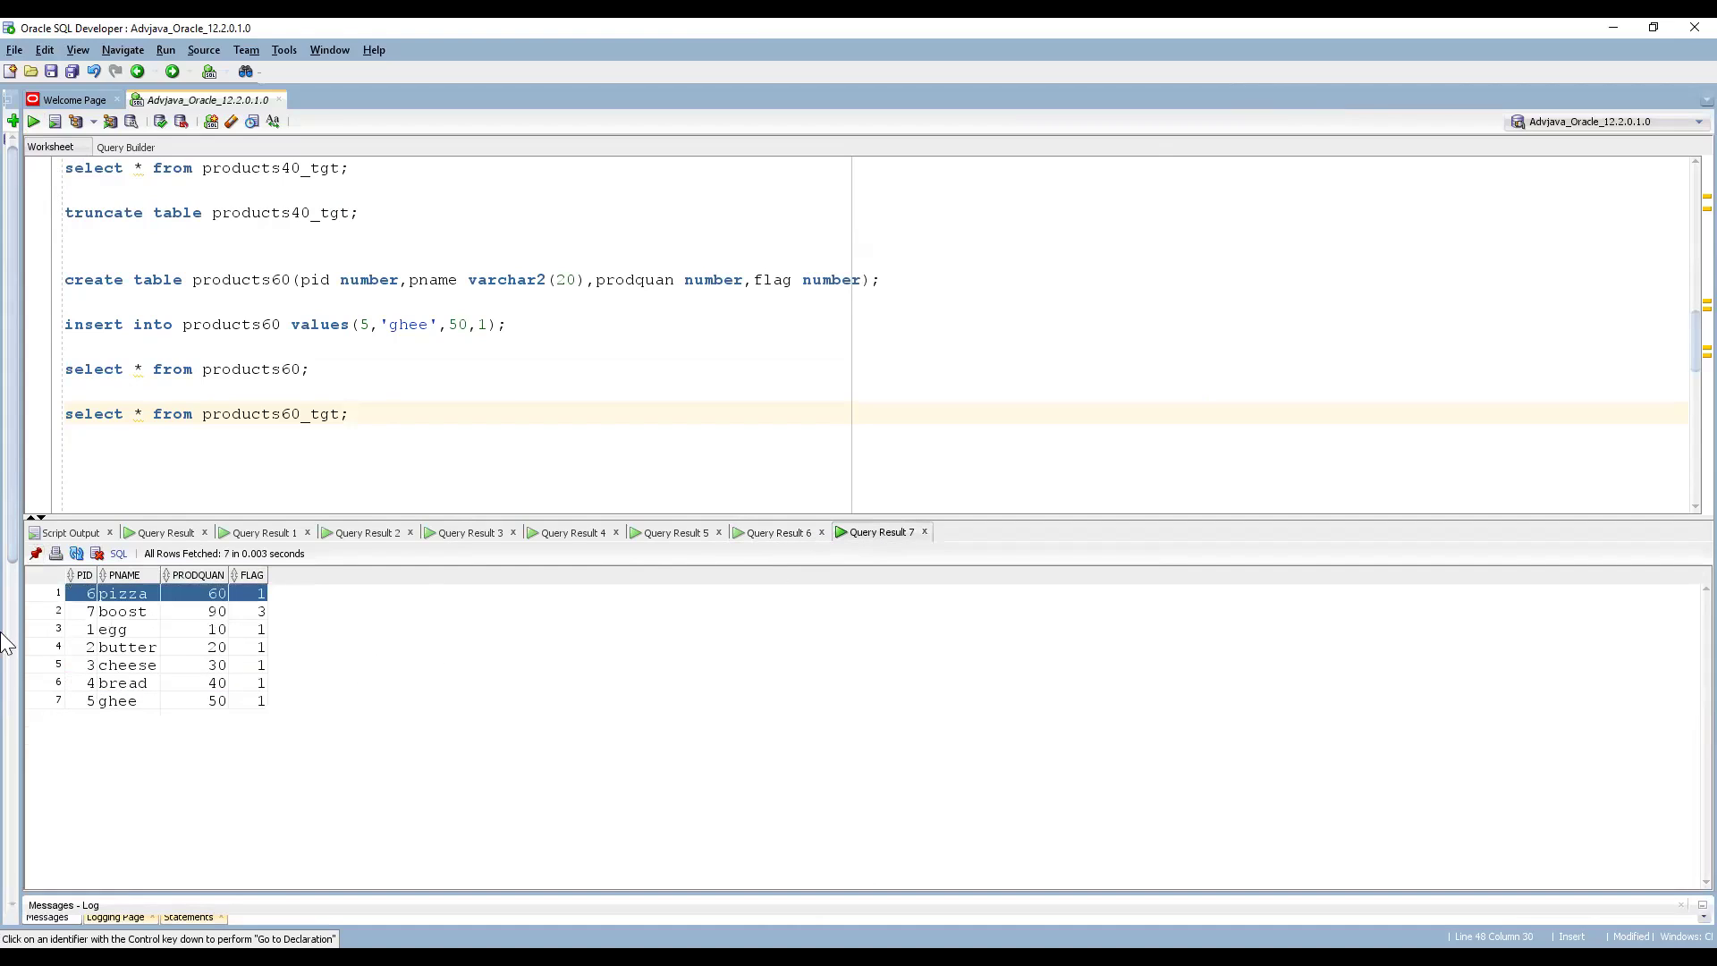
drag(87, 612, 148, 606)
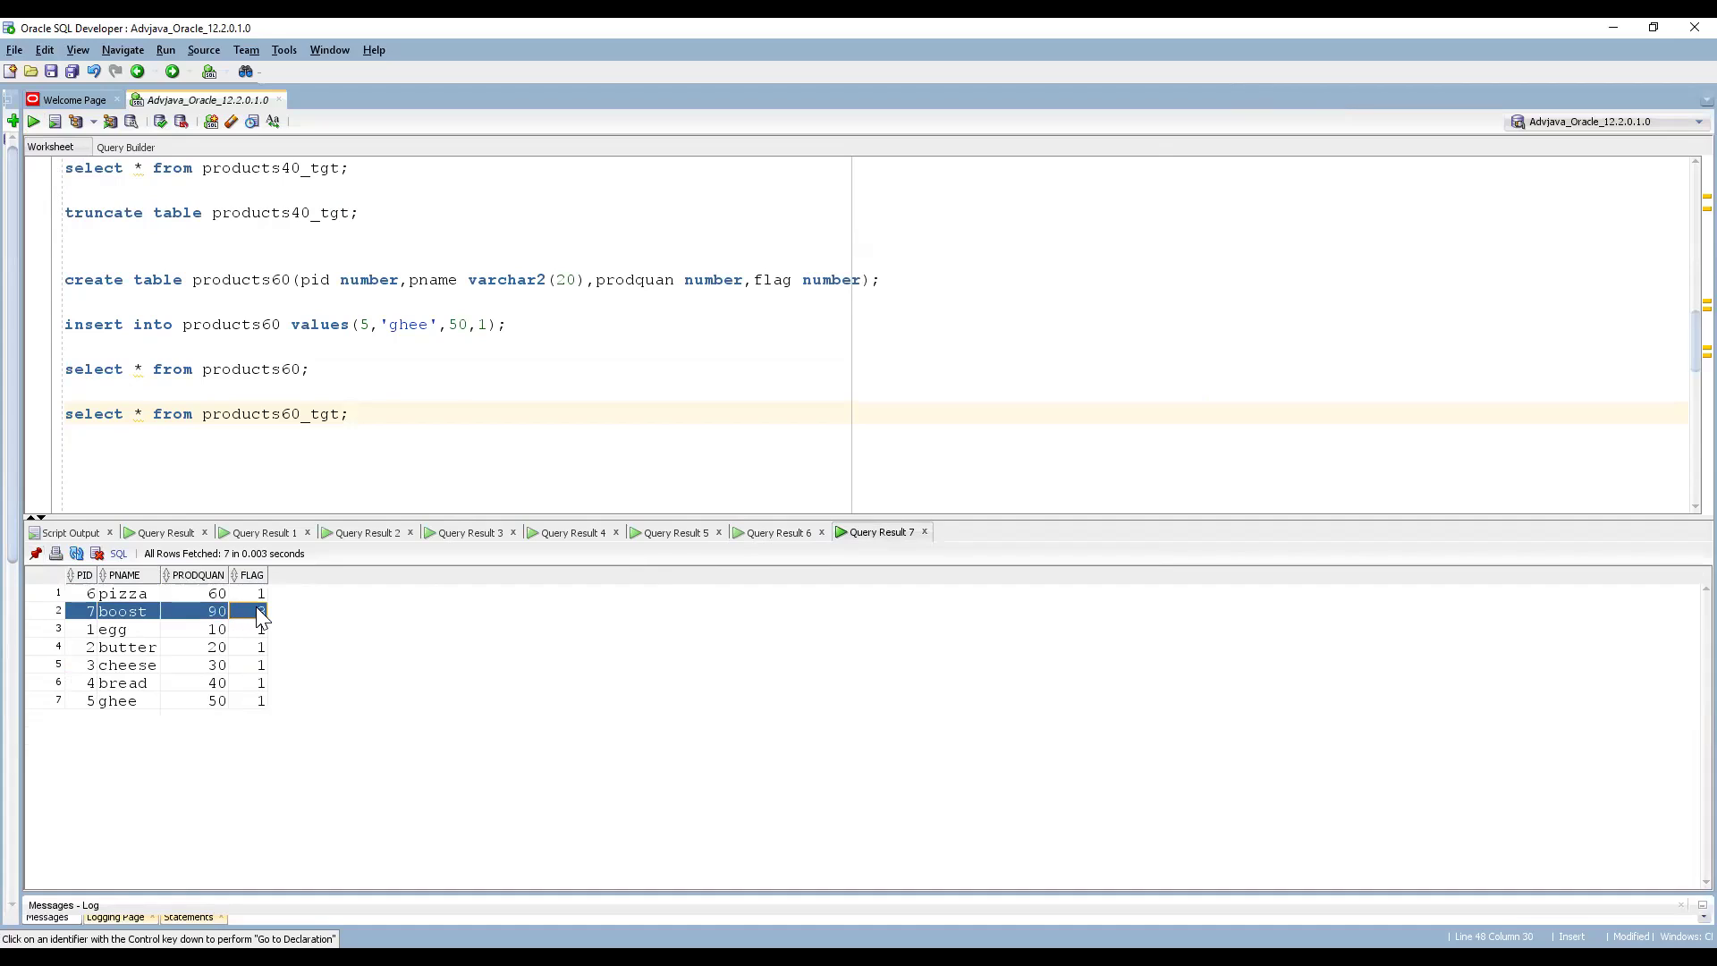
click(774, 532)
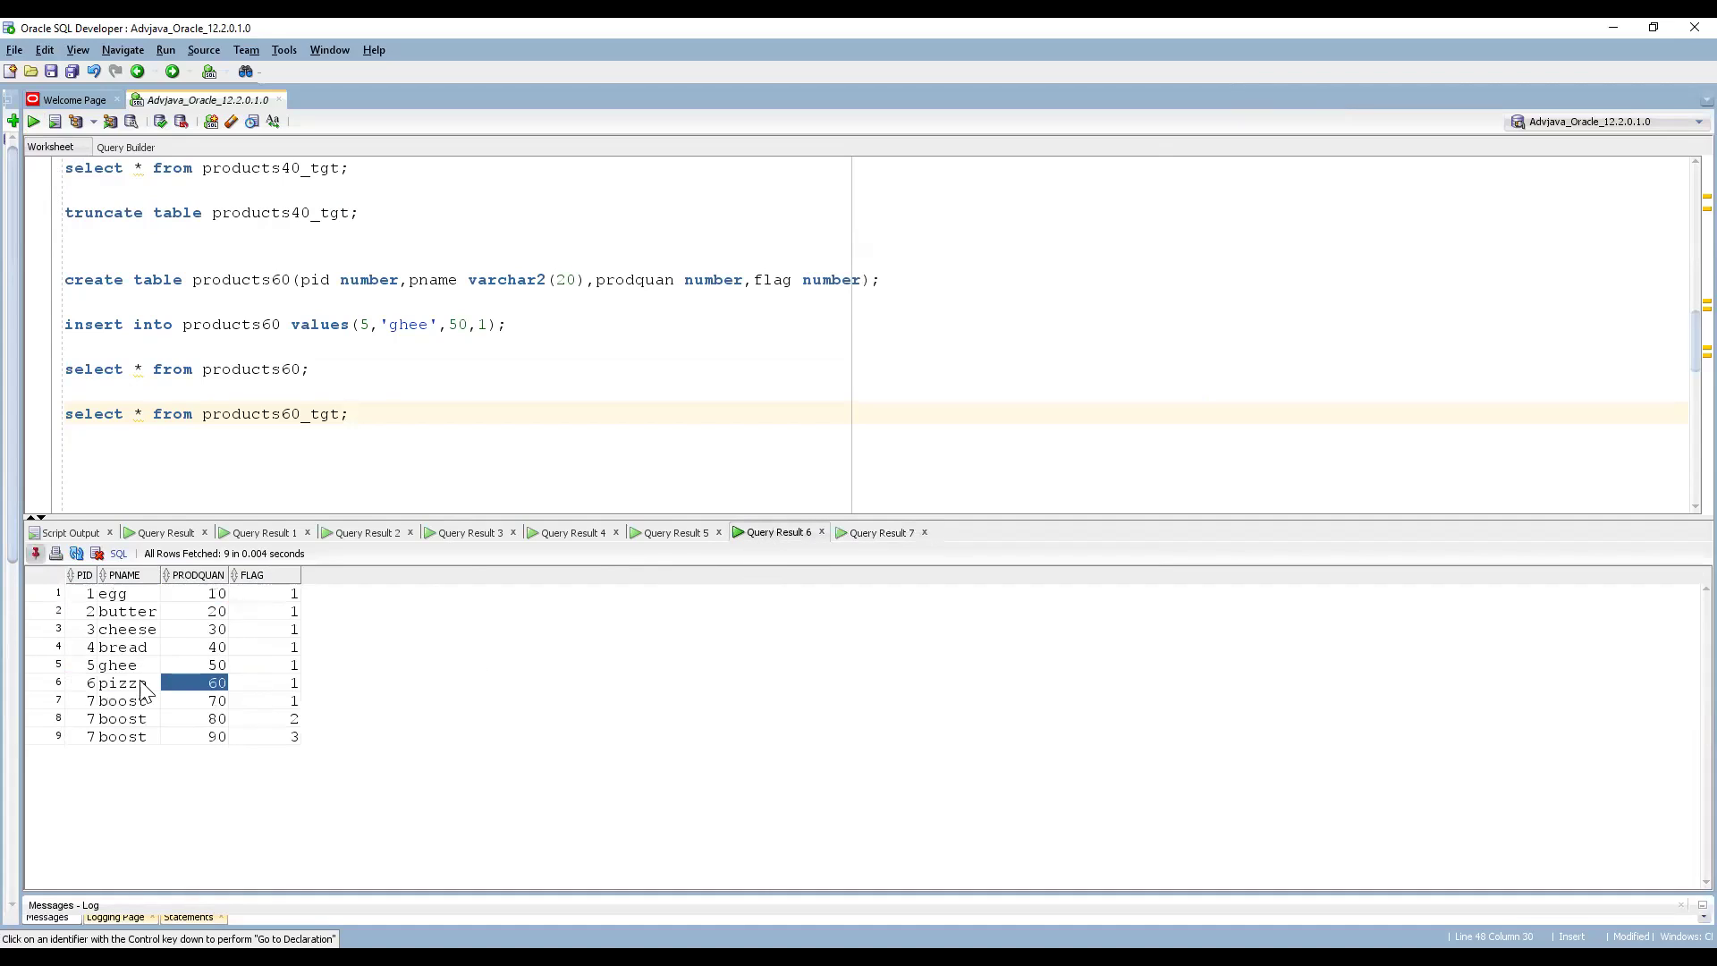
drag(87, 701, 207, 711)
click(130, 706)
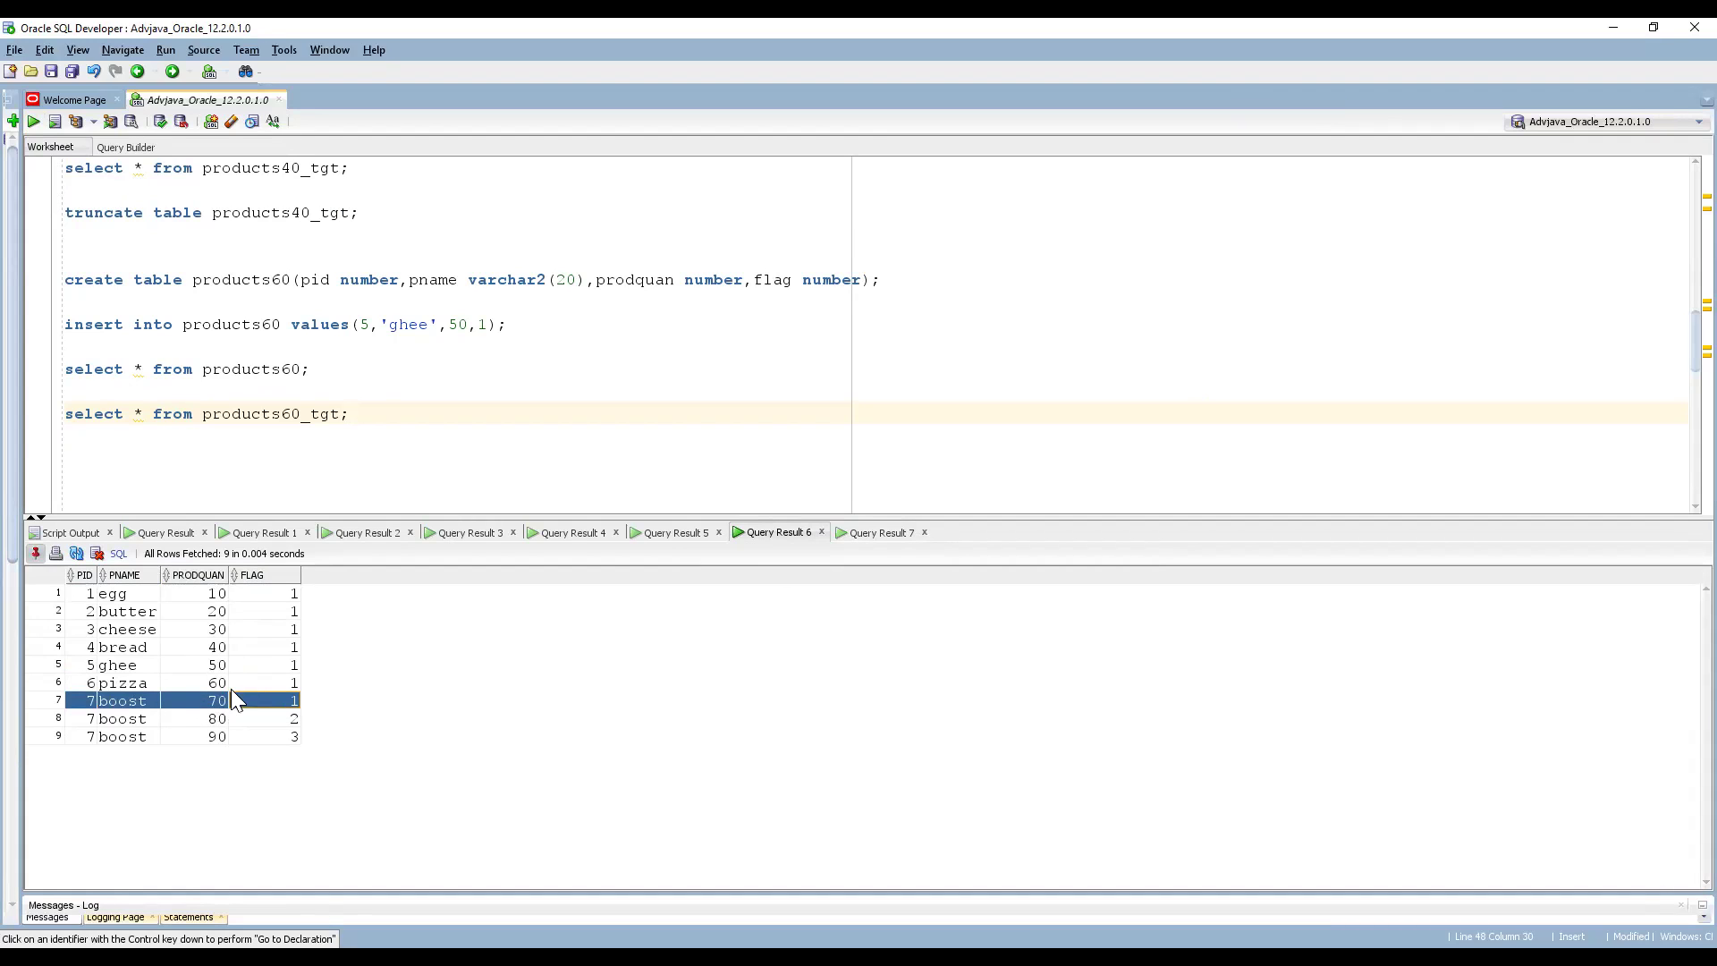
click(290, 719)
click(217, 736)
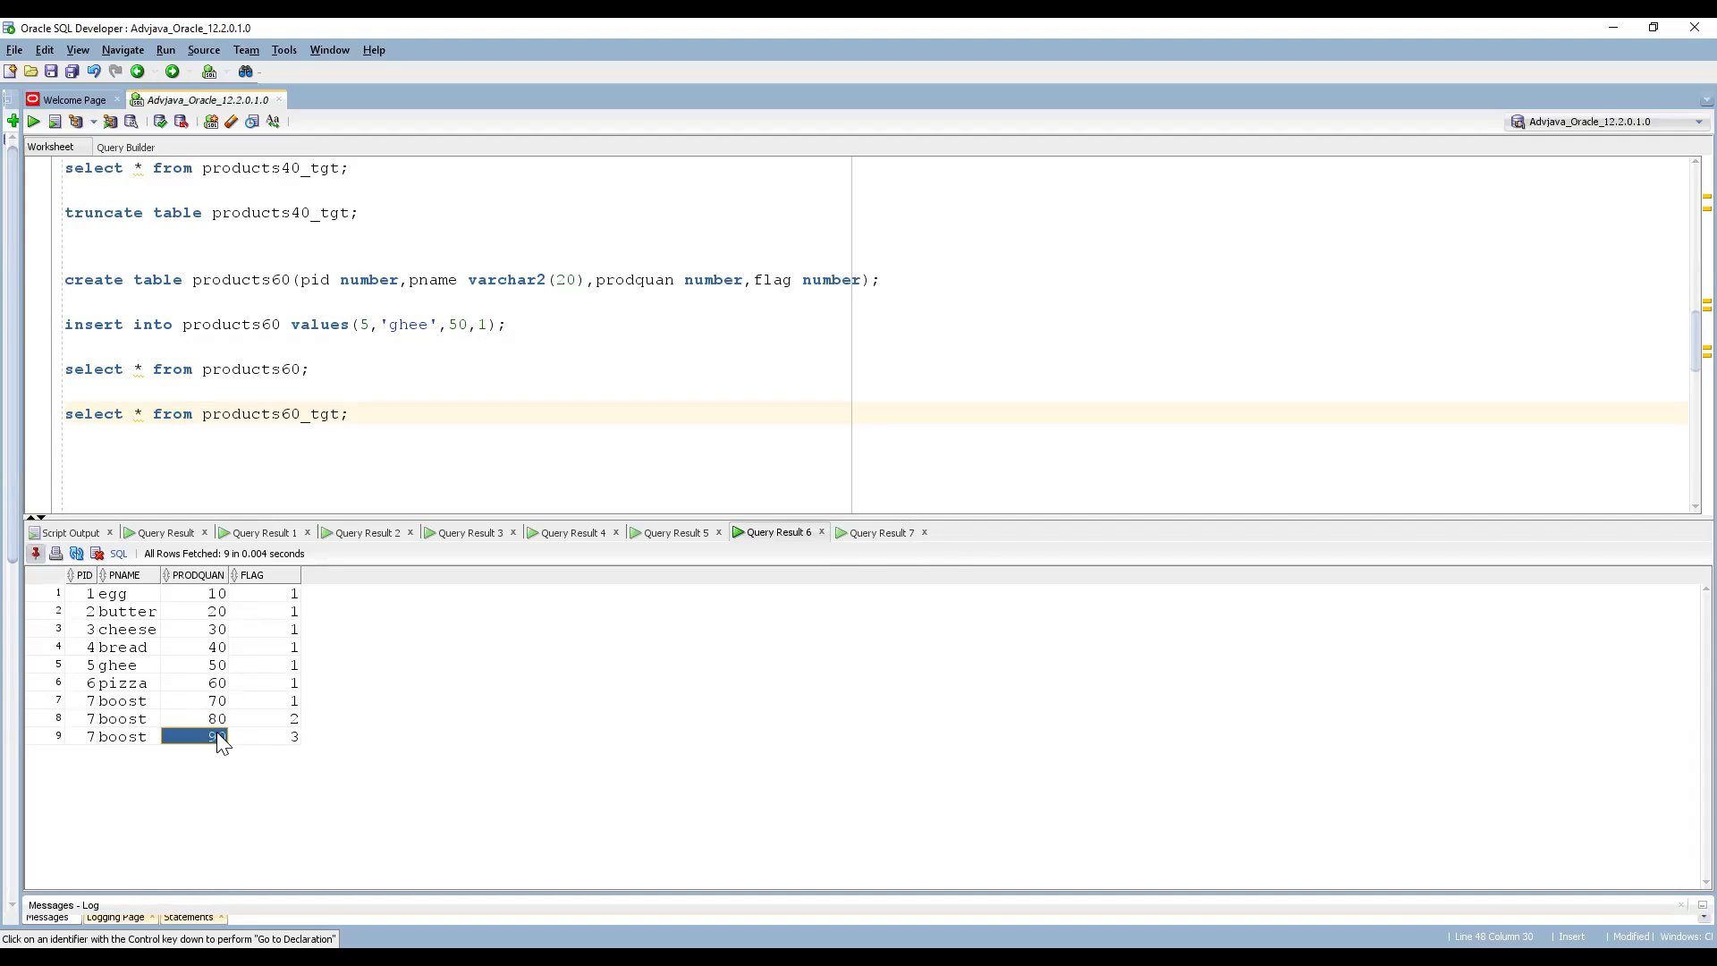
drag(78, 737, 290, 740)
click(878, 533)
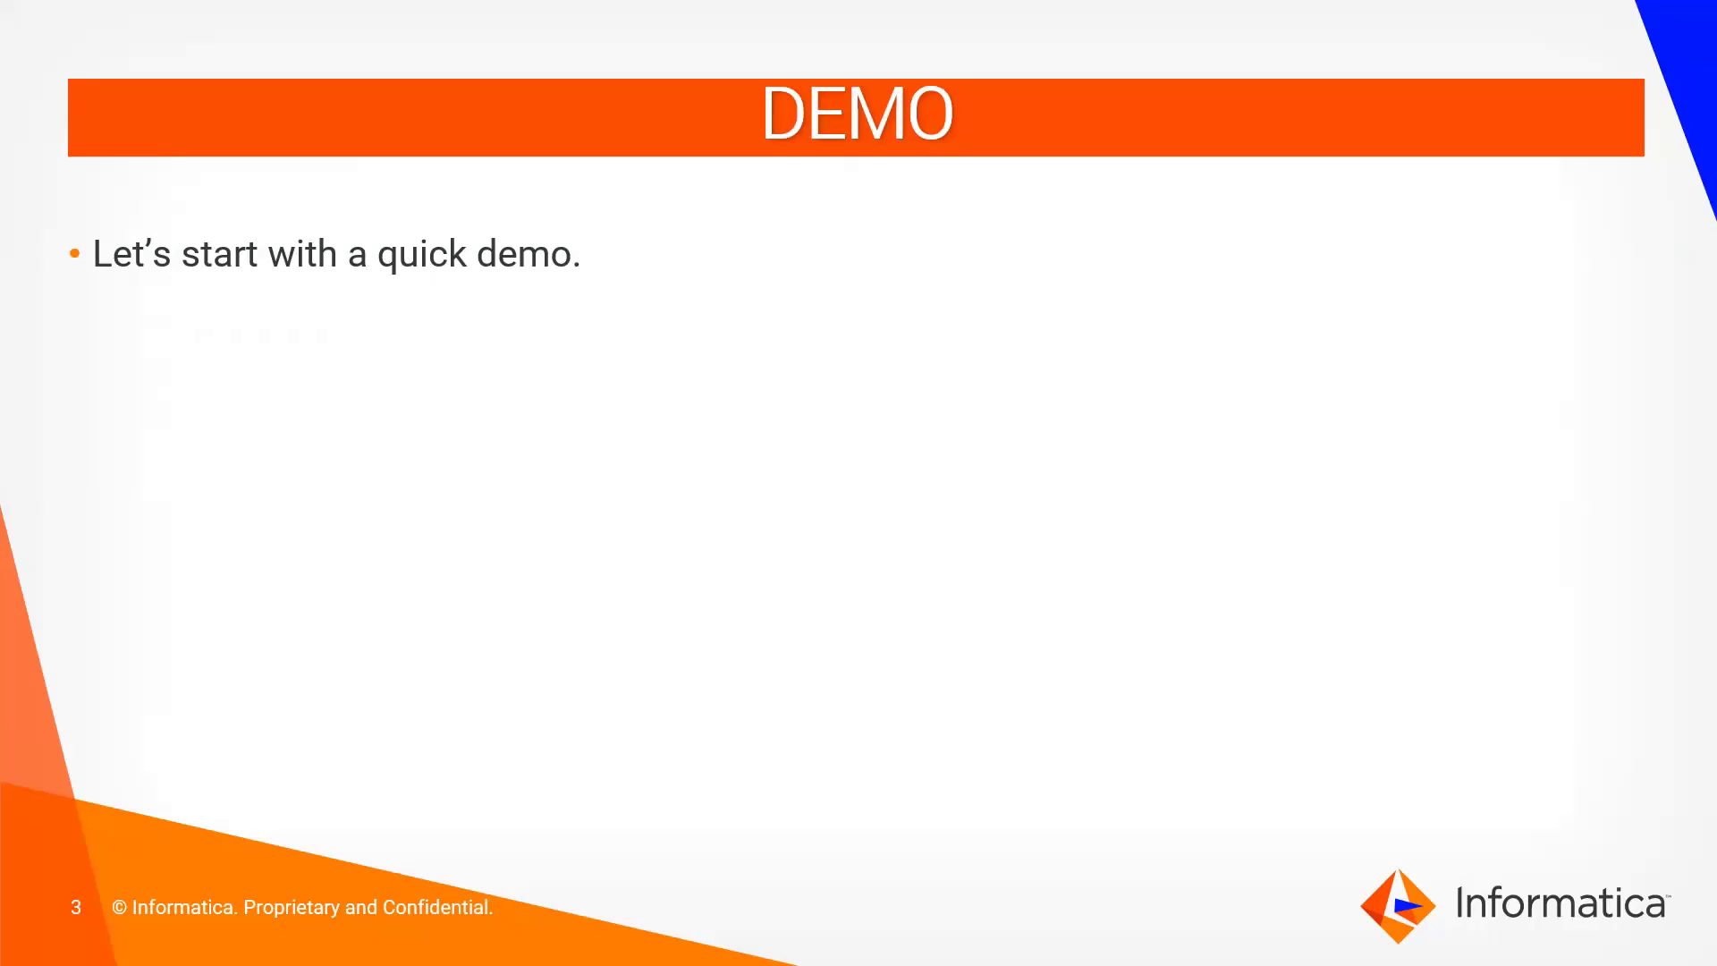
key(Right)
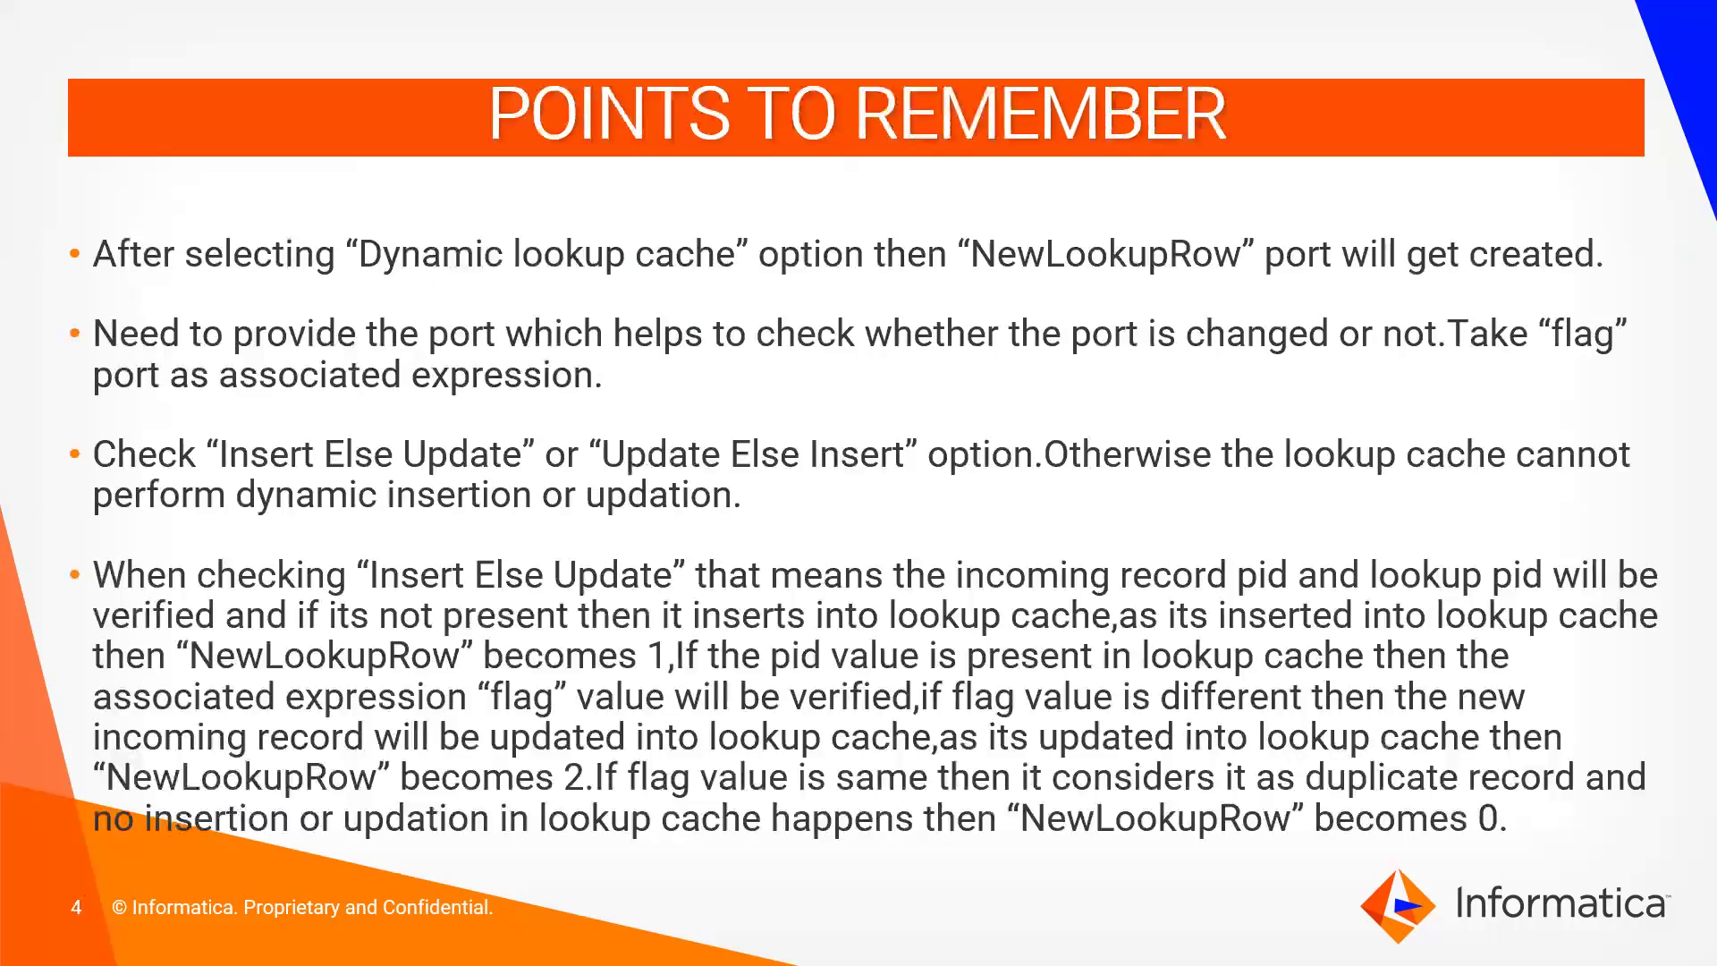